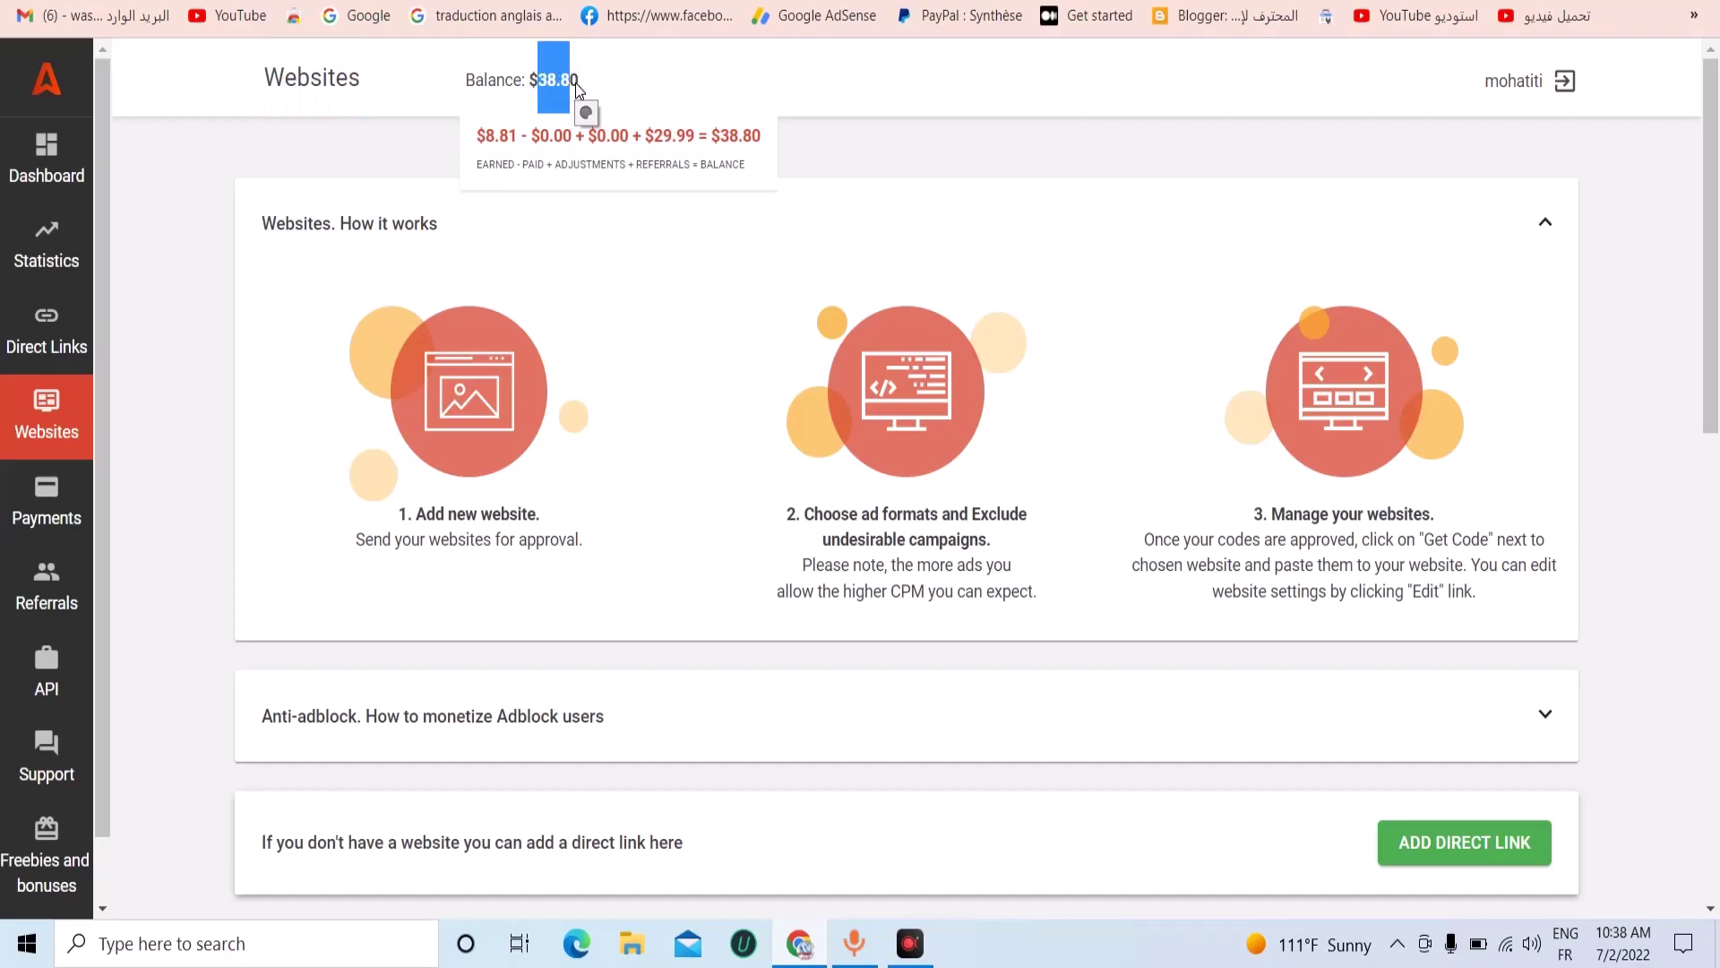
Highlight the balance figures on the Adsterra dashboard, then clear the selection.
click(571, 90)
triple_click(557, 82)
double_click(530, 83)
click(551, 87)
drag(548, 83, 553, 153)
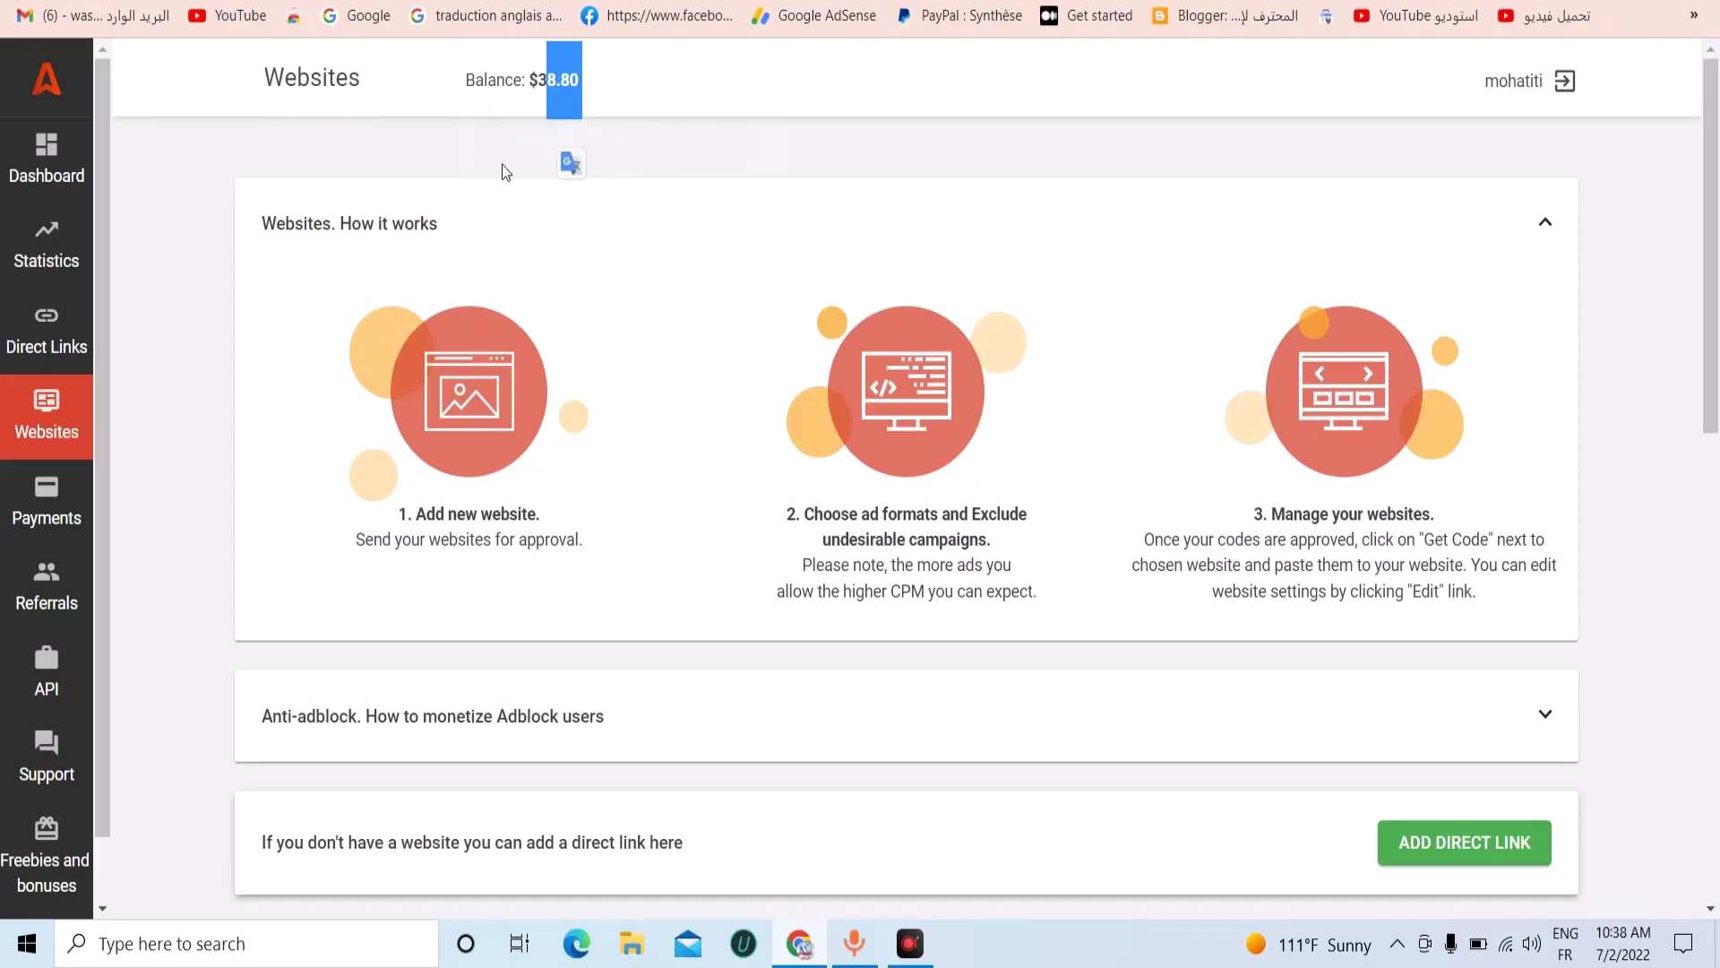
mouse_move(528, 126)
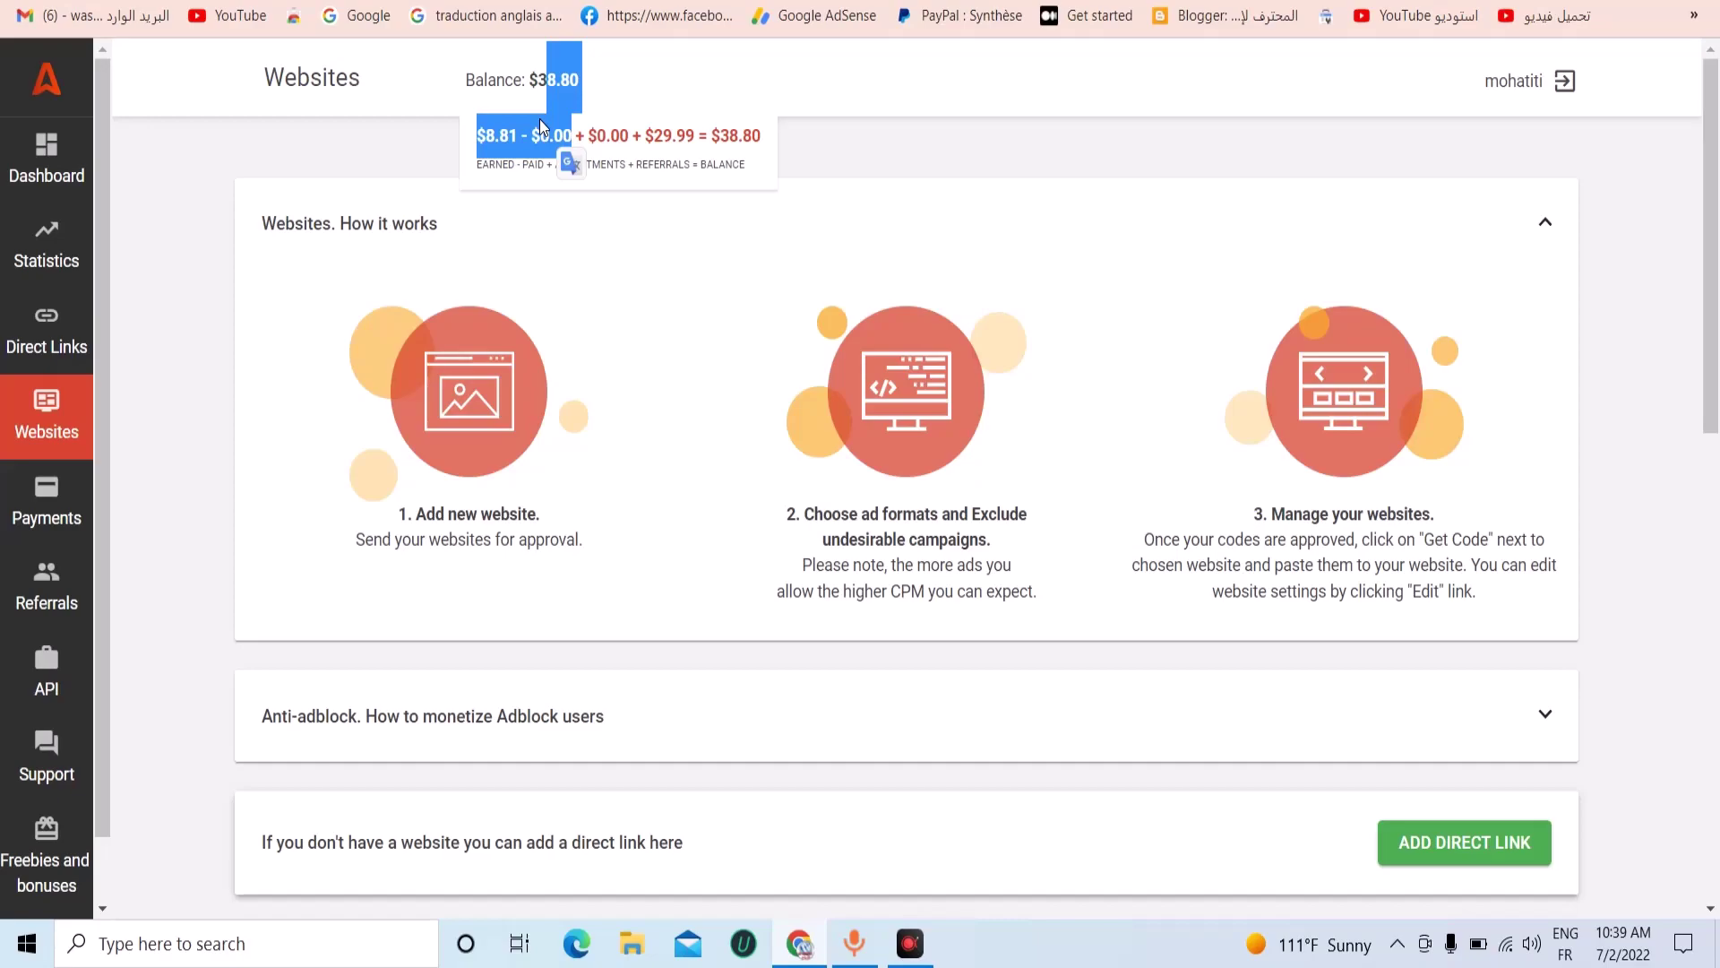
drag(542, 128, 583, 115)
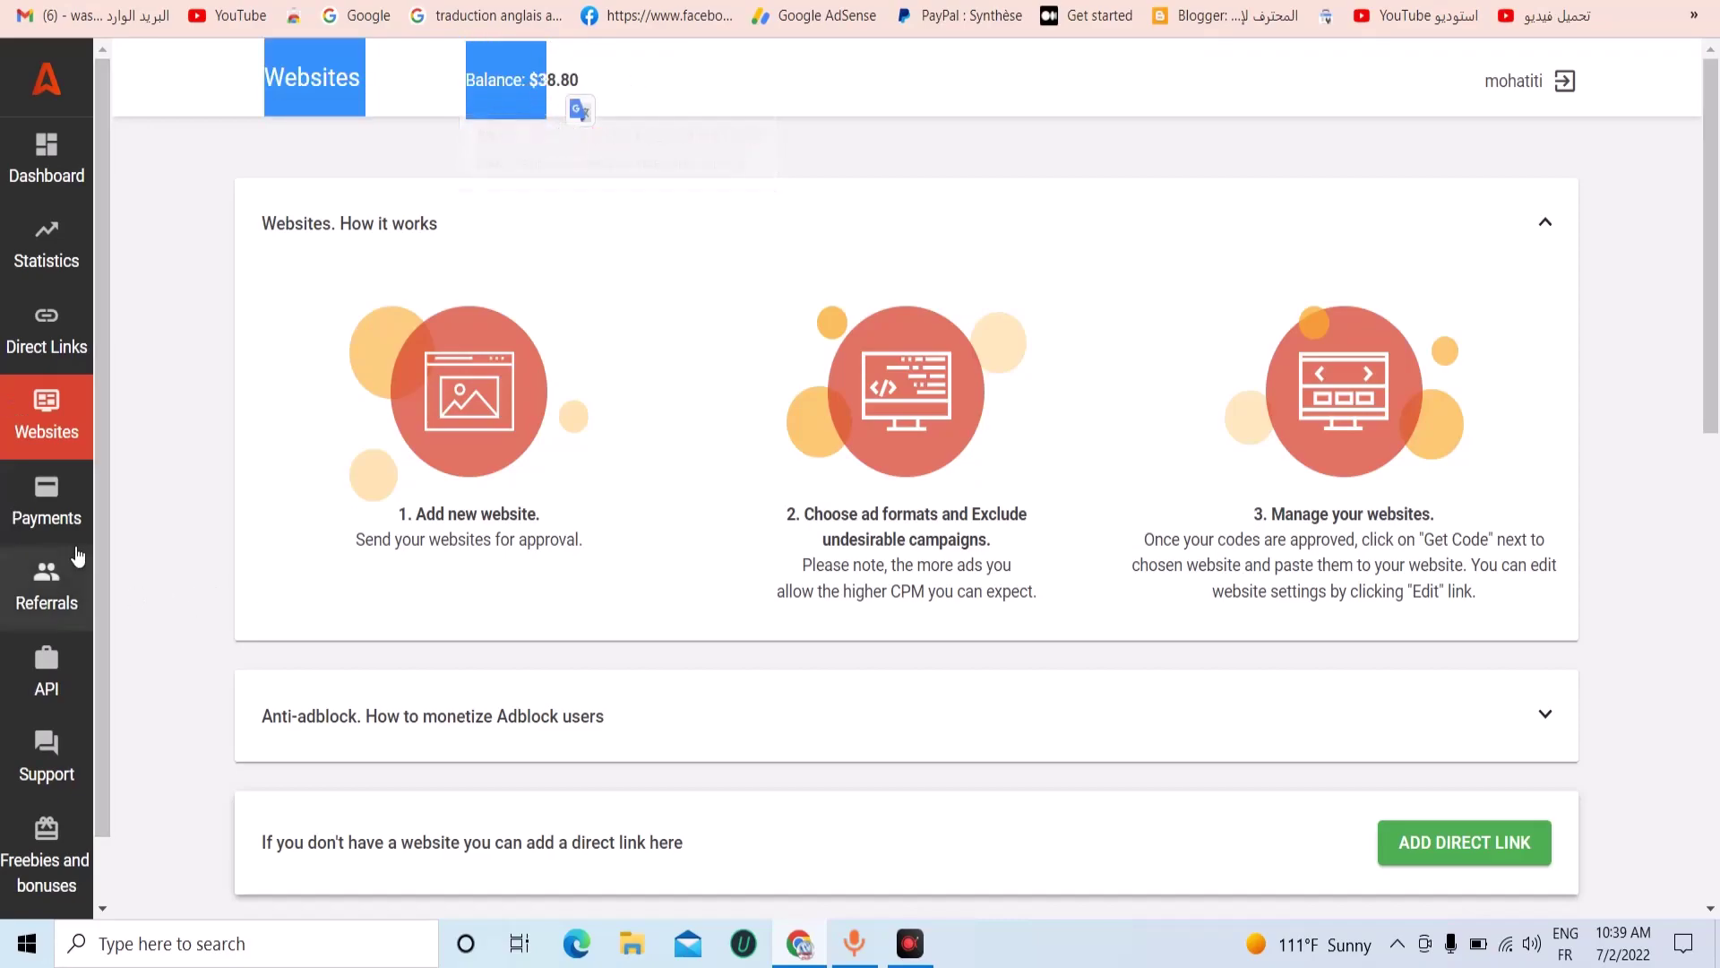
scroll(661, 437, down, 4)
scroll(649, 489, down, 4)
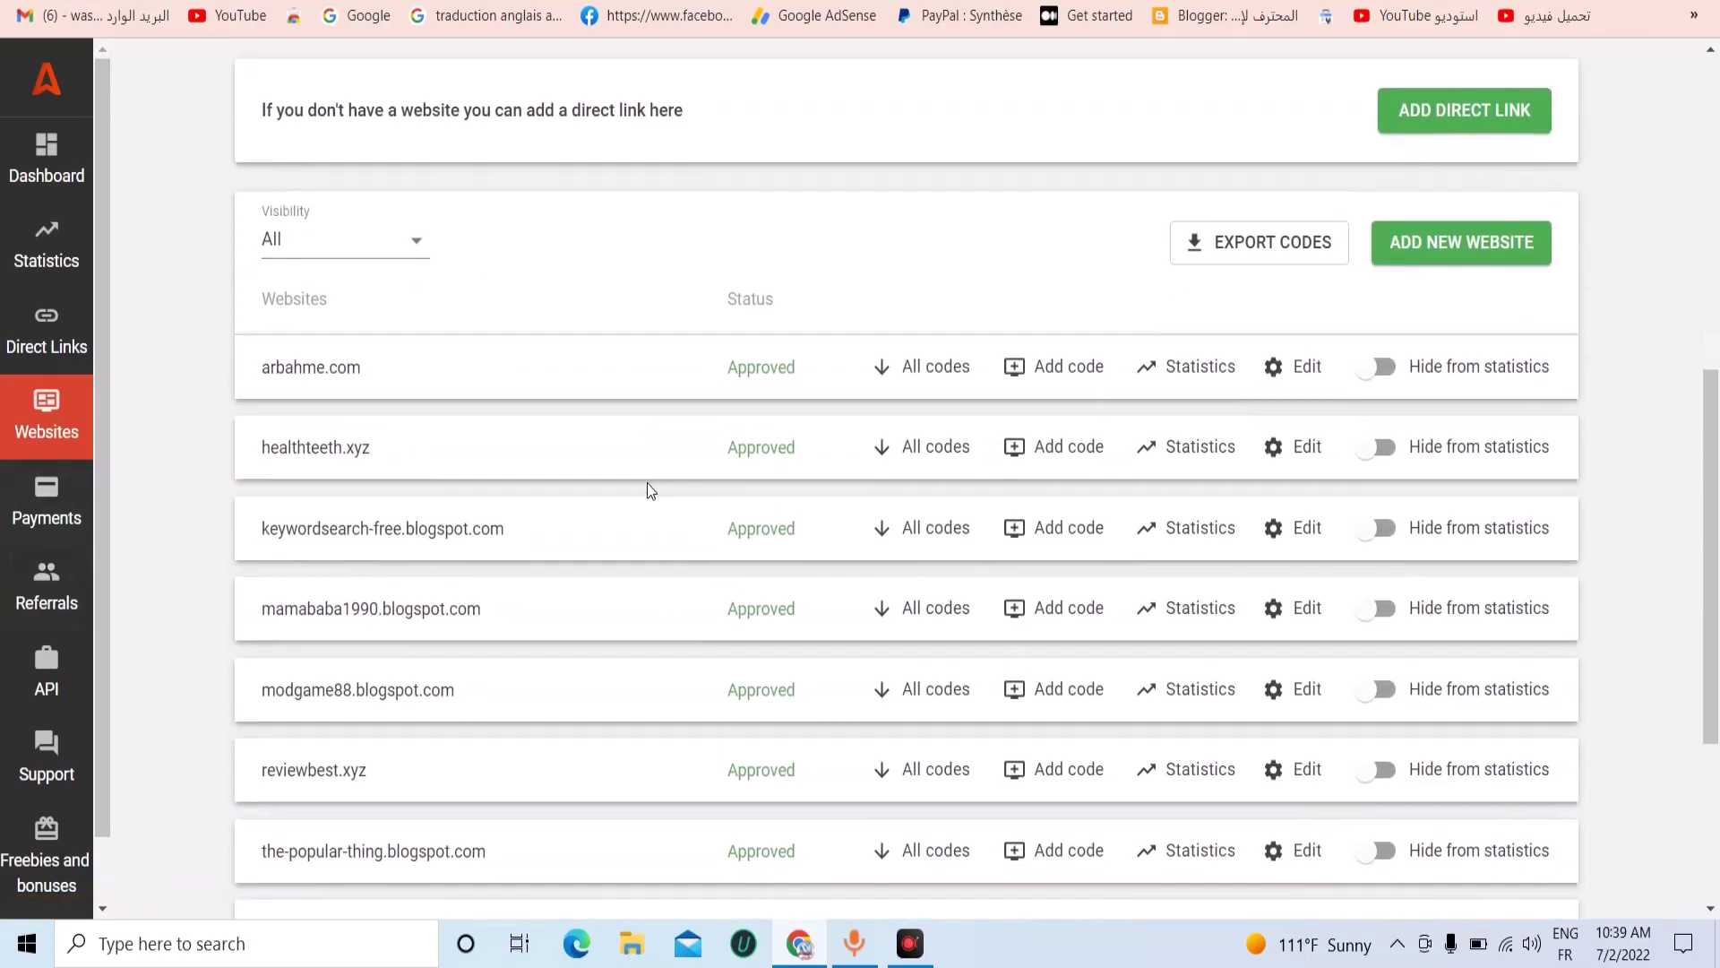
scroll(649, 488, up, 8)
click(911, 143)
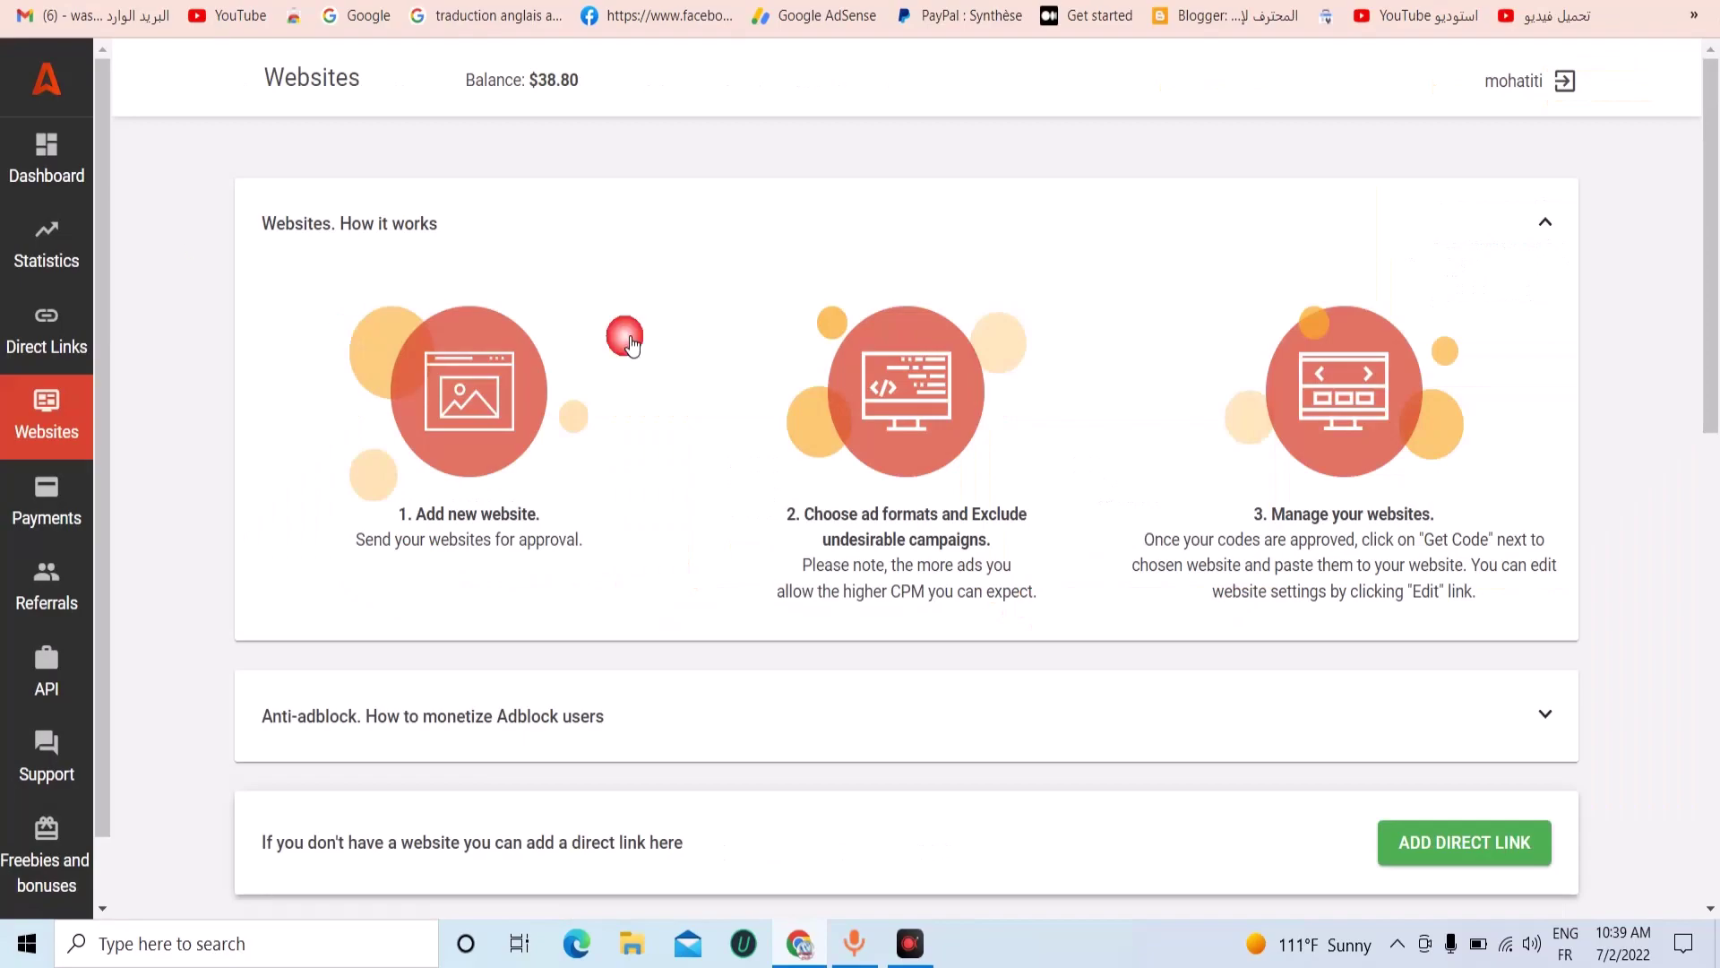
Open the Direct Links page and scroll to the table listing DirectLink_1 and DirectLink_2.
scroll(233, 452, down, 3)
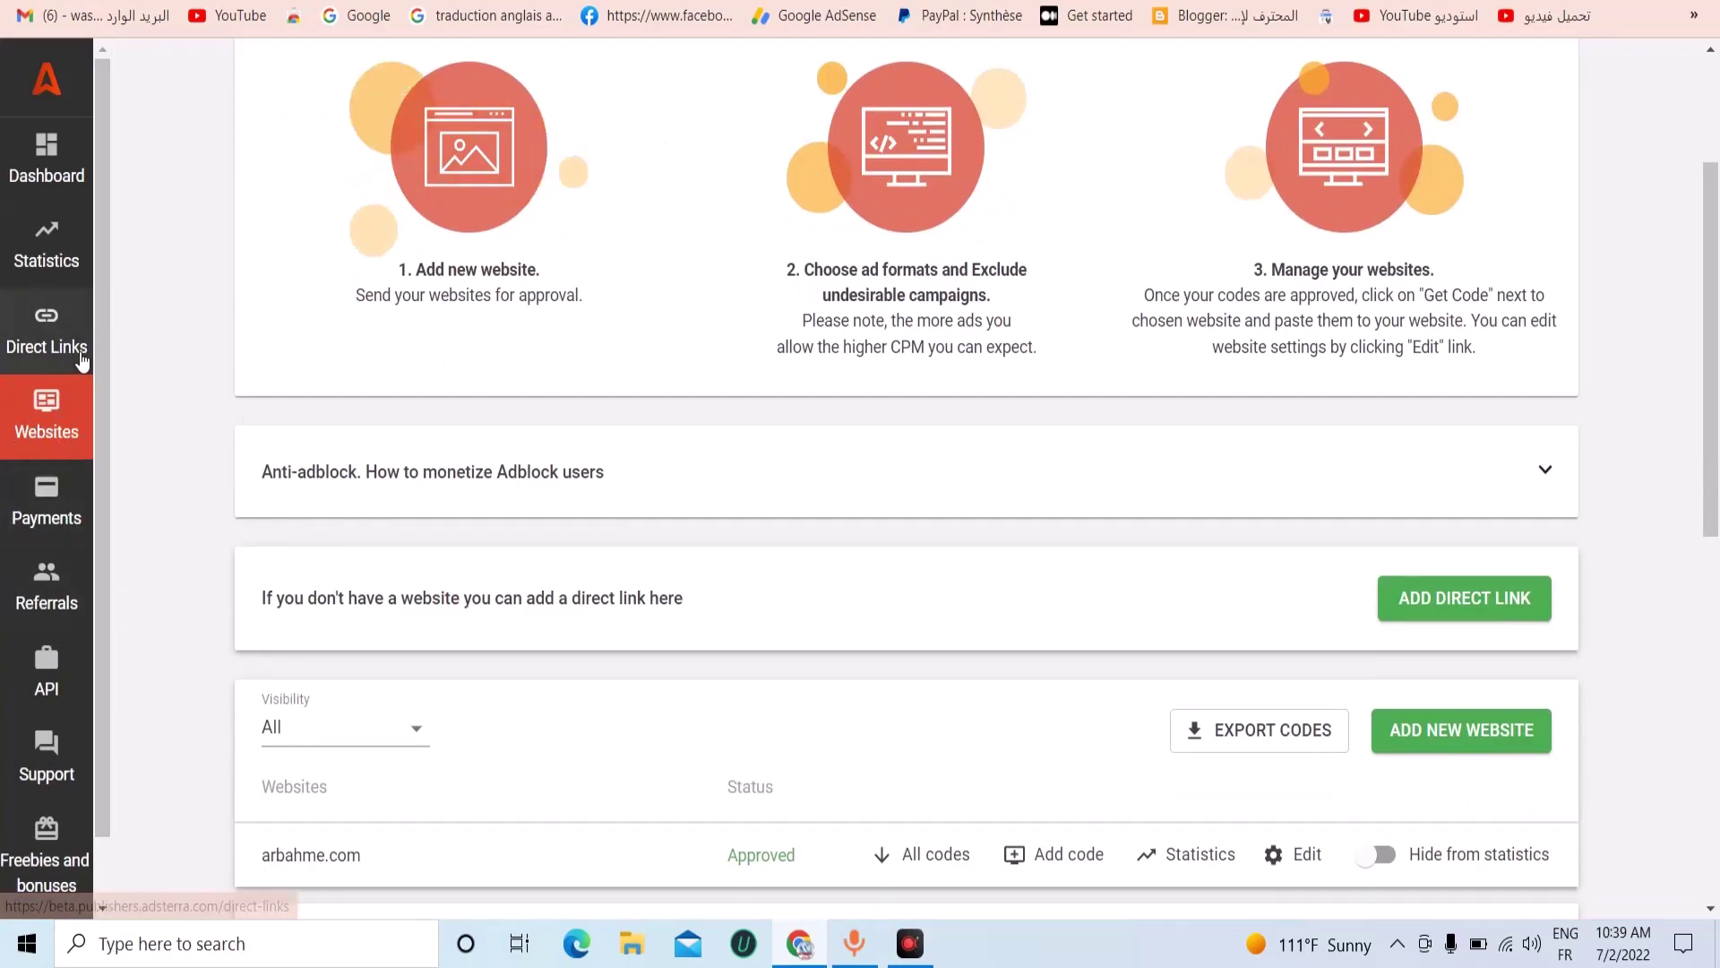
click(82, 357)
scroll(1073, 670, down, 1)
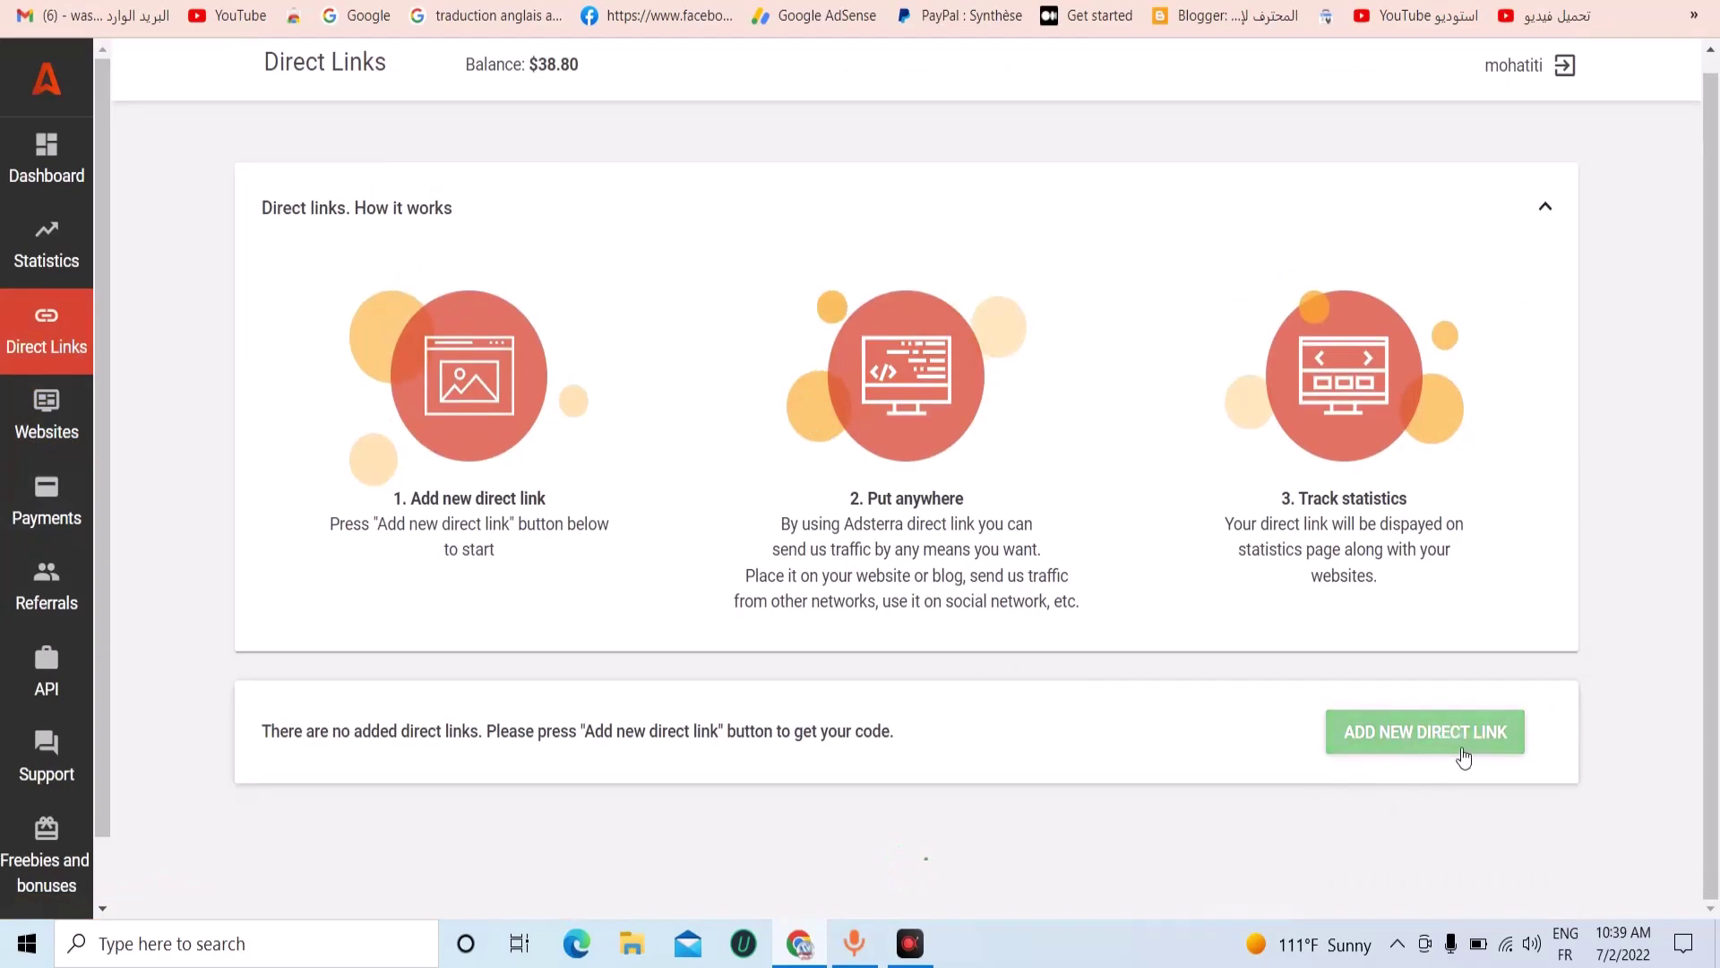
scroll(1415, 754, down, 2)
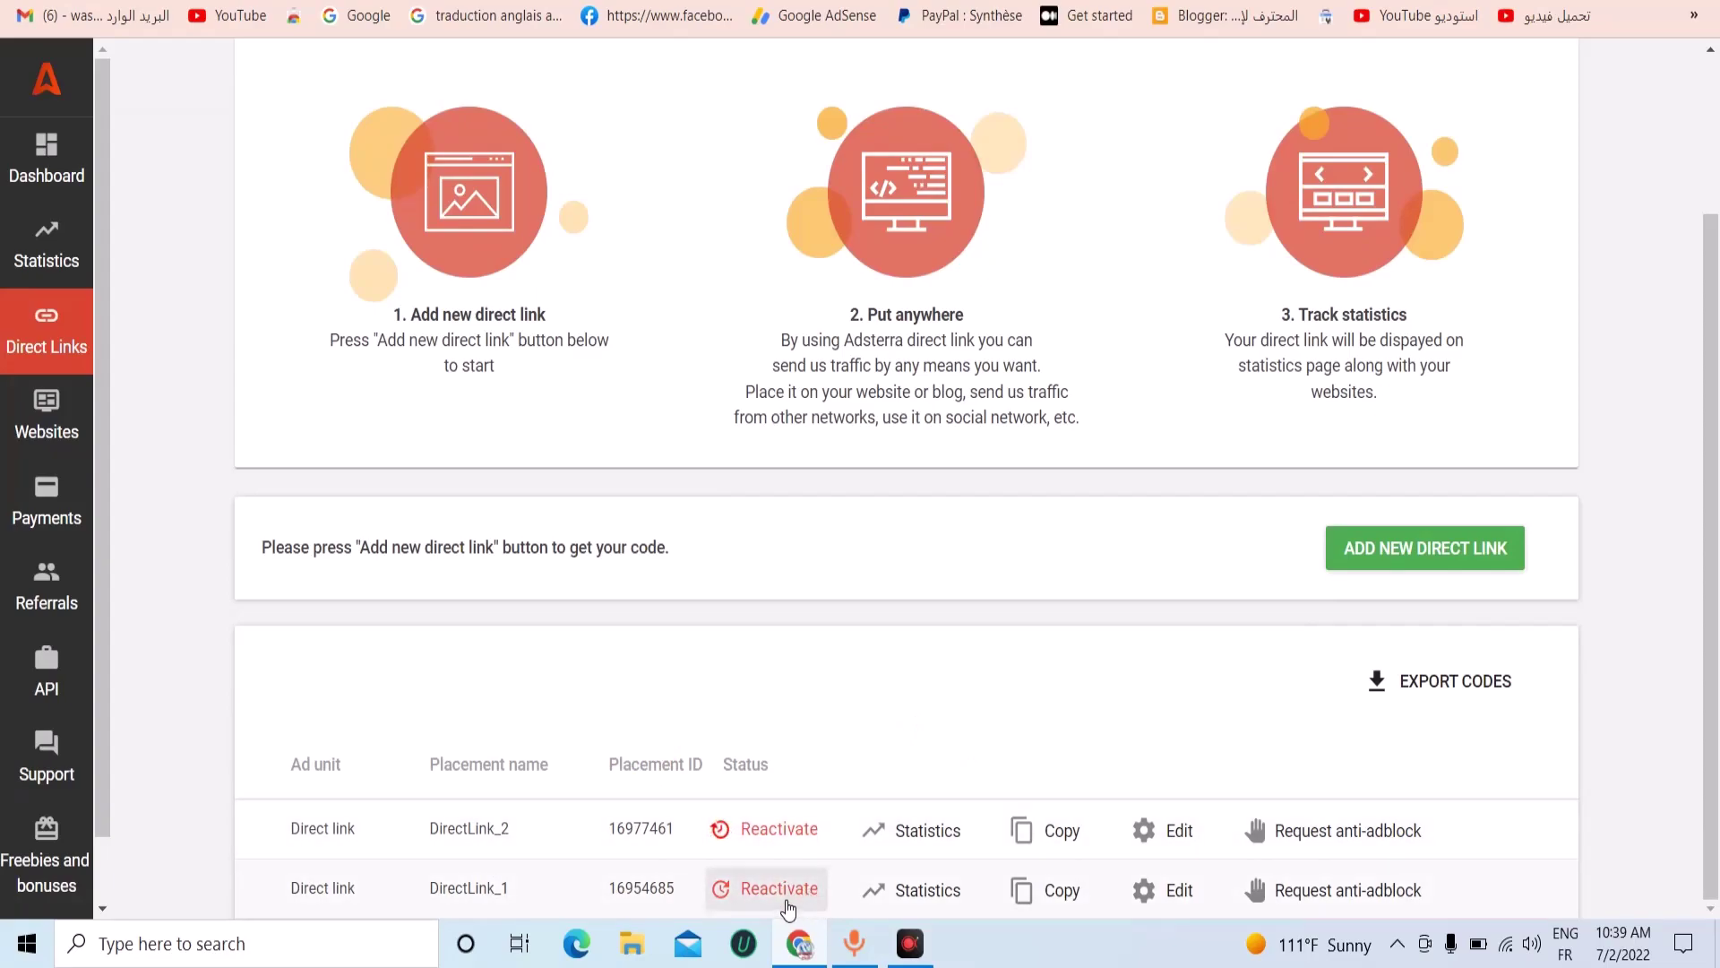
Start a new direct link with the Non-adult category, then cancel the form.
click(1372, 559)
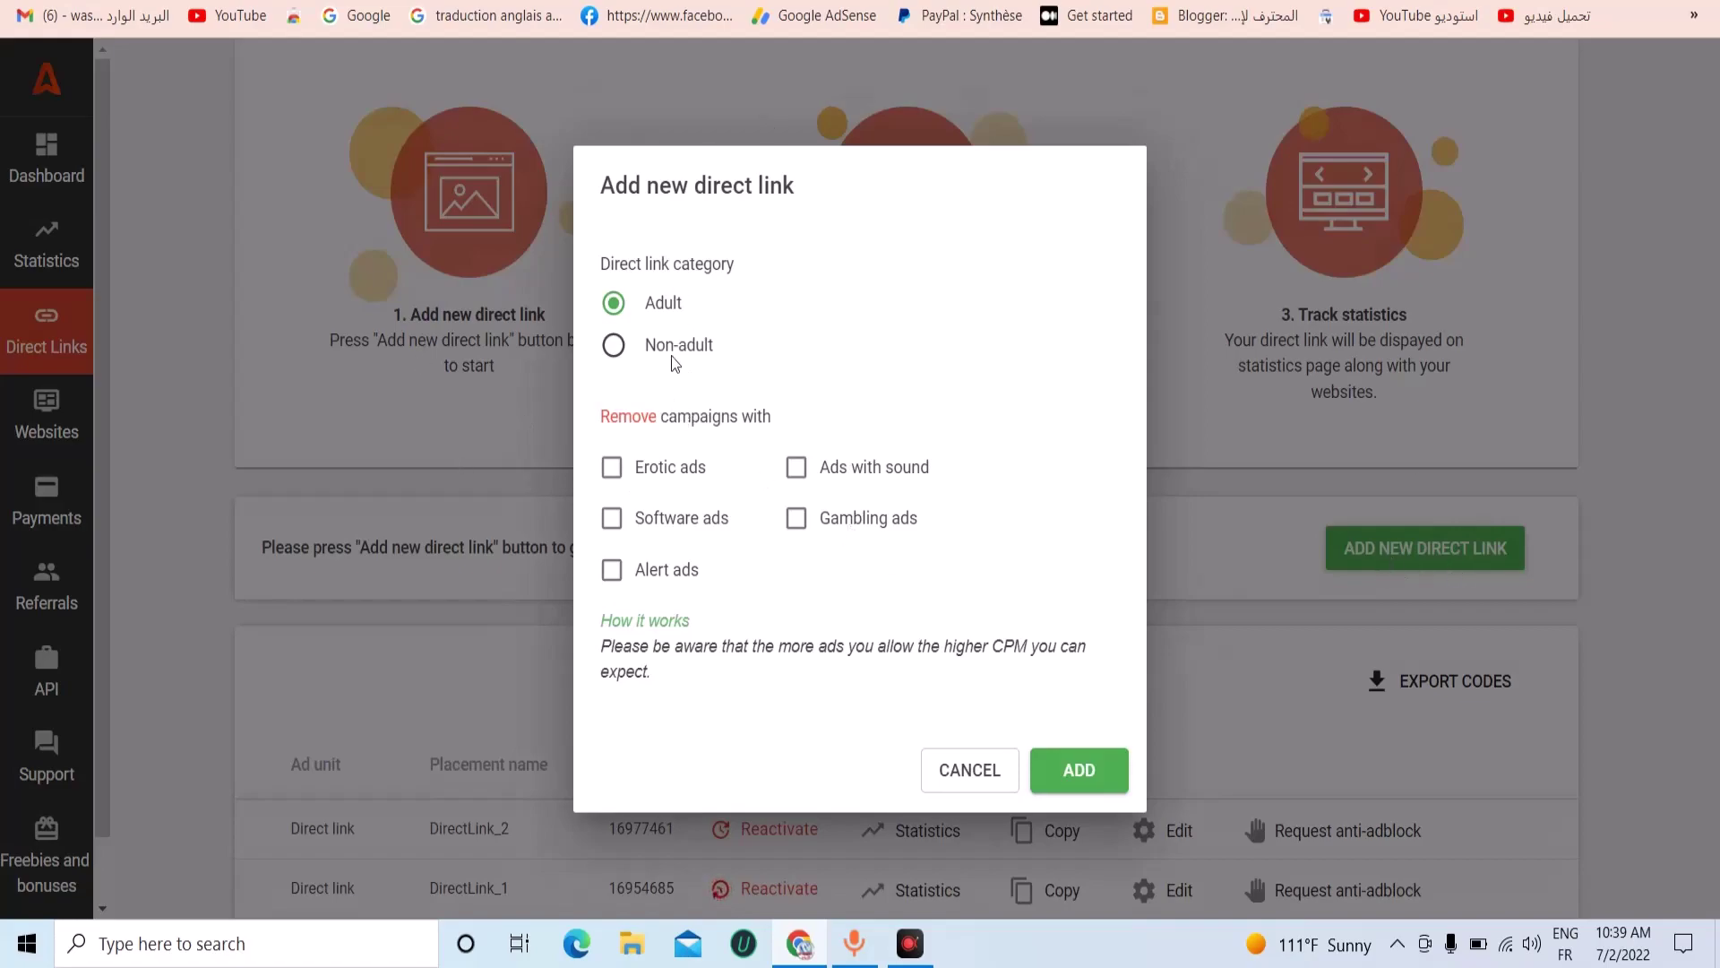
click(614, 345)
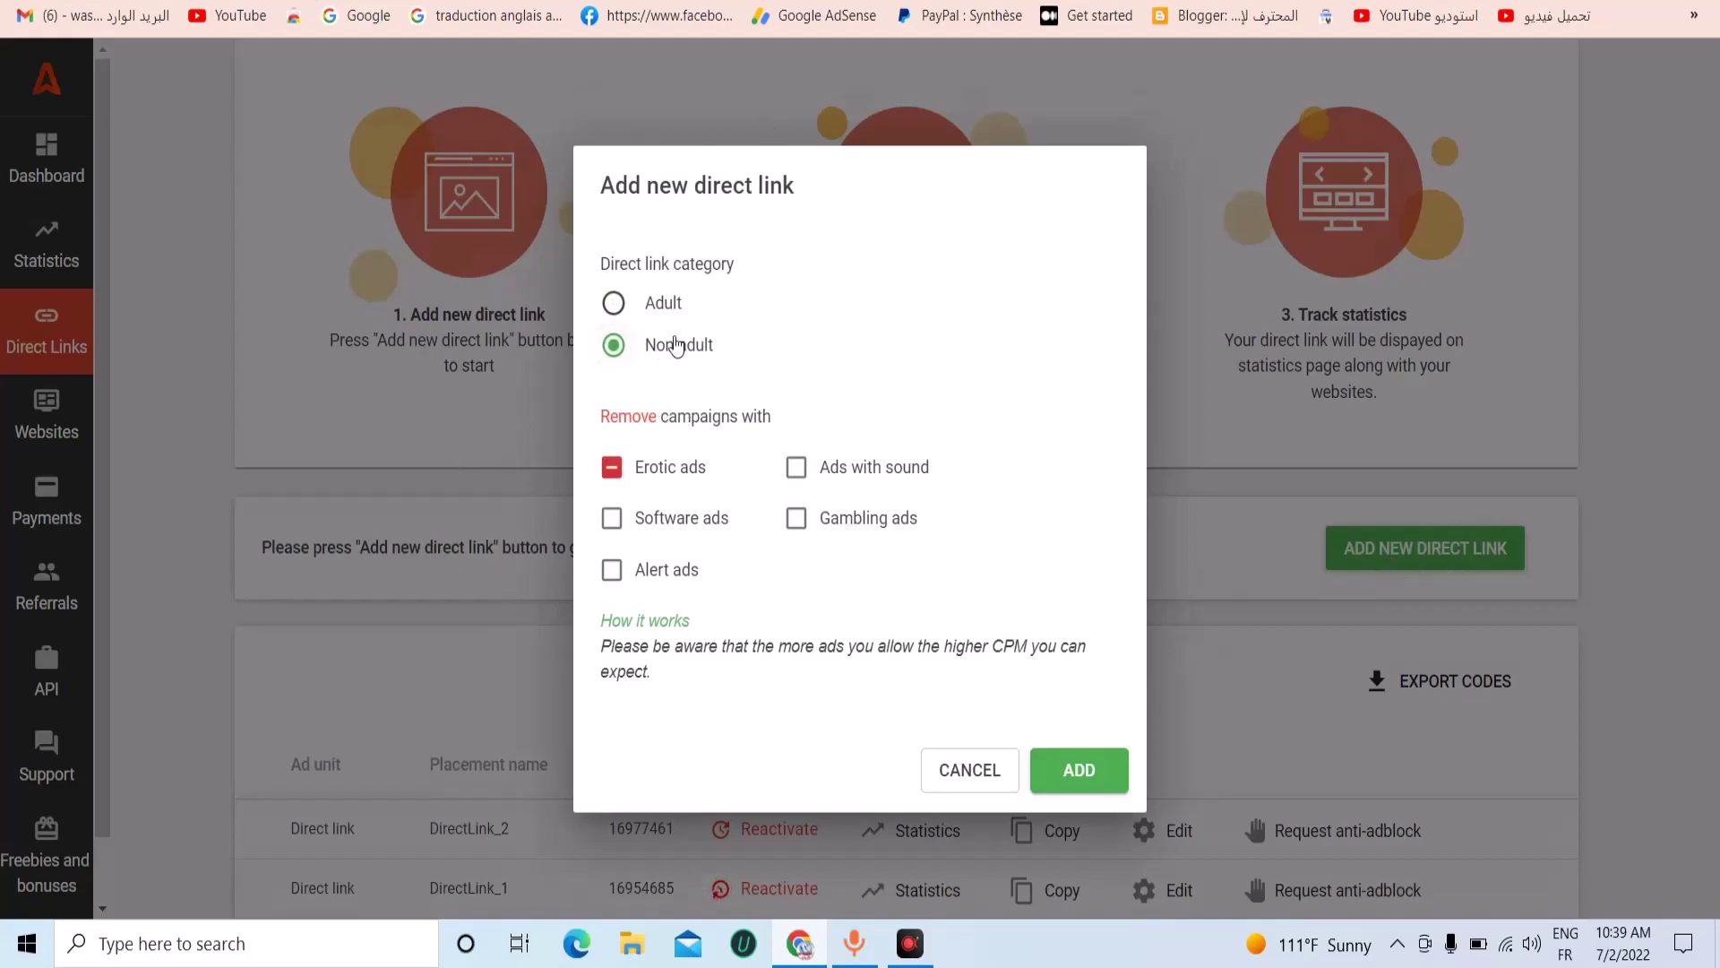
drag(593, 257, 741, 281)
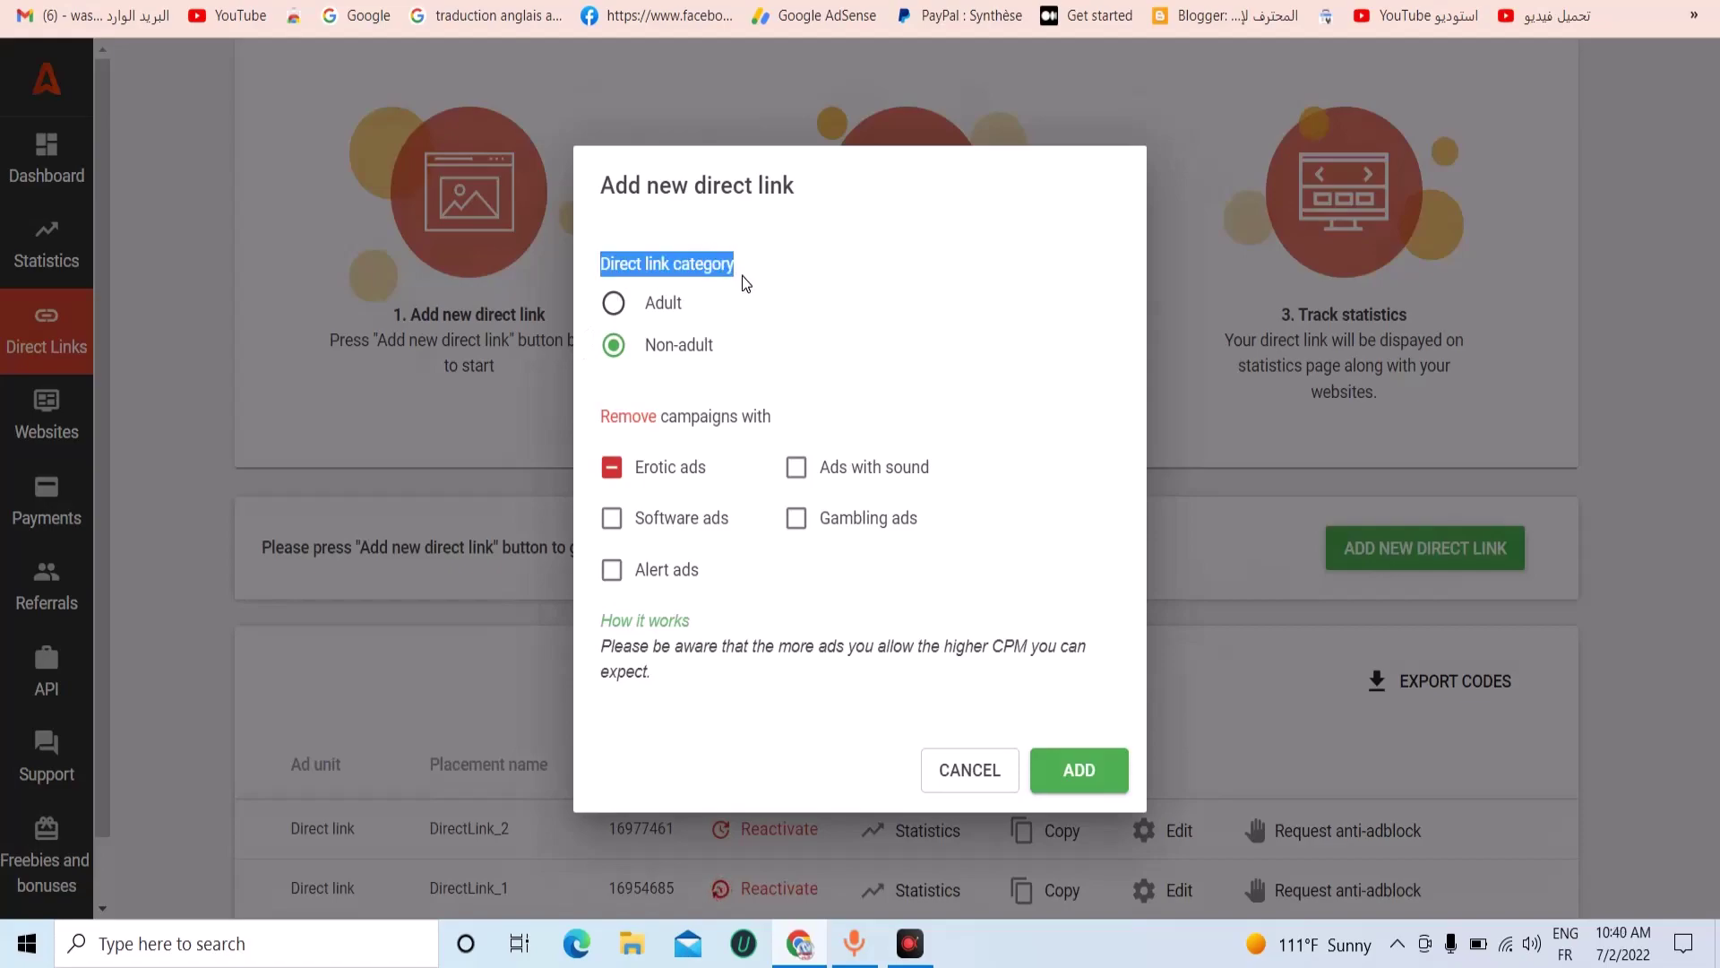
click(814, 310)
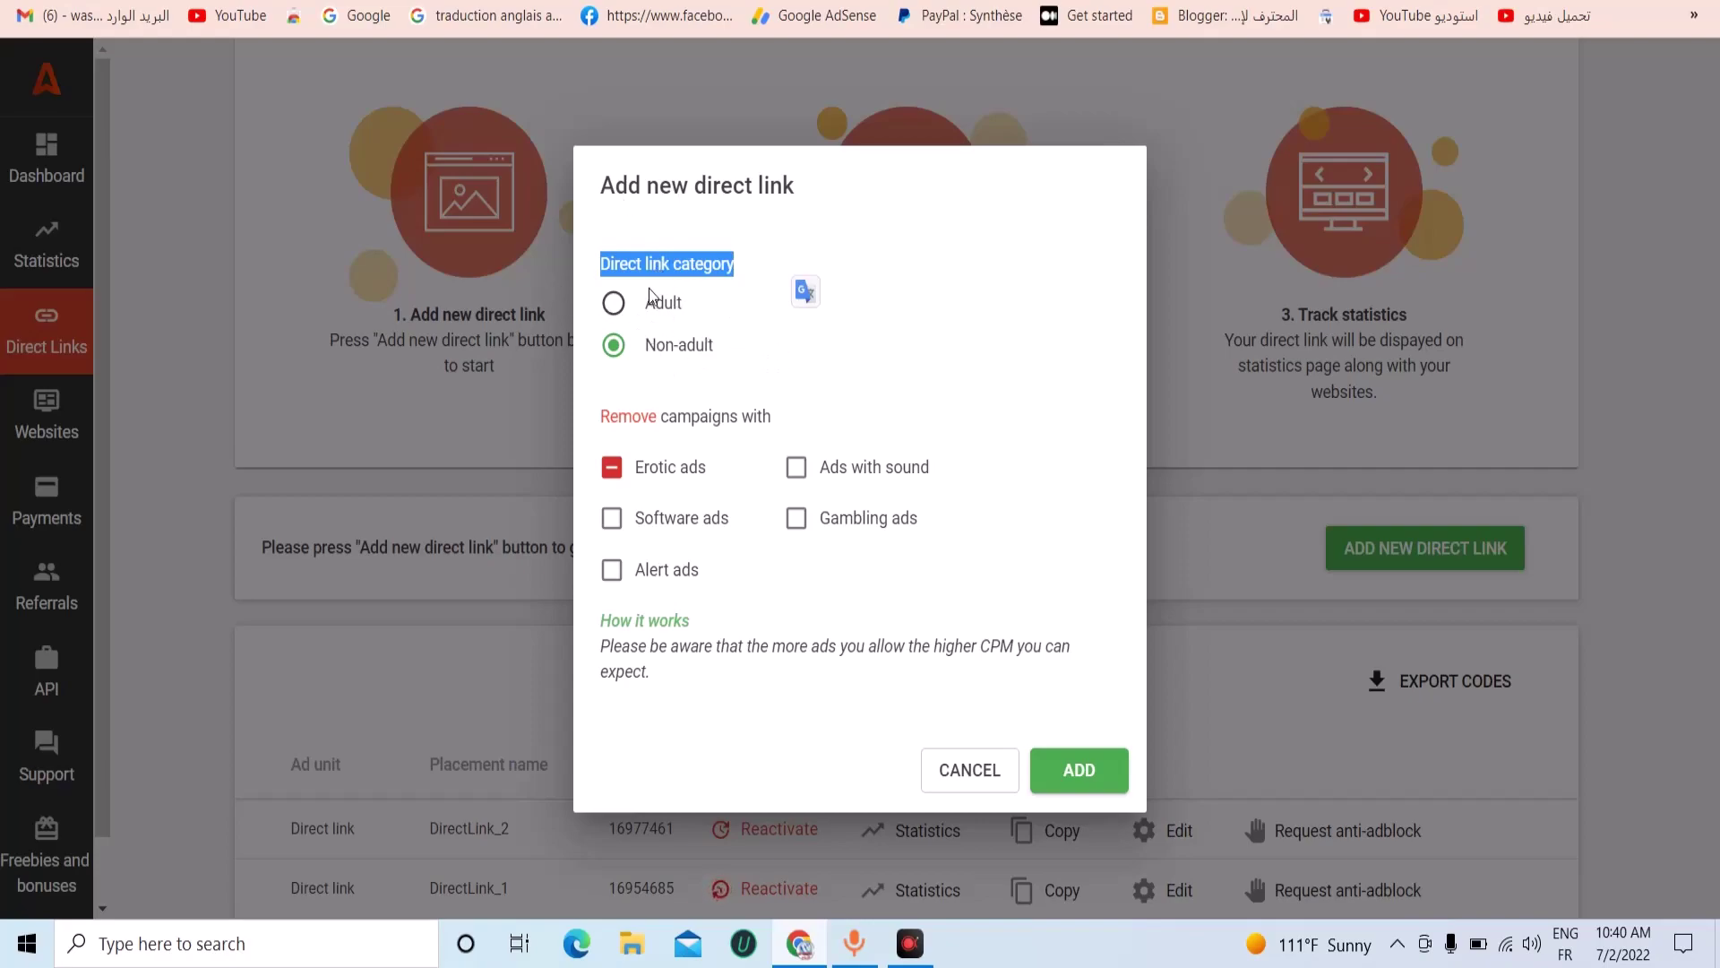
key(Escape)
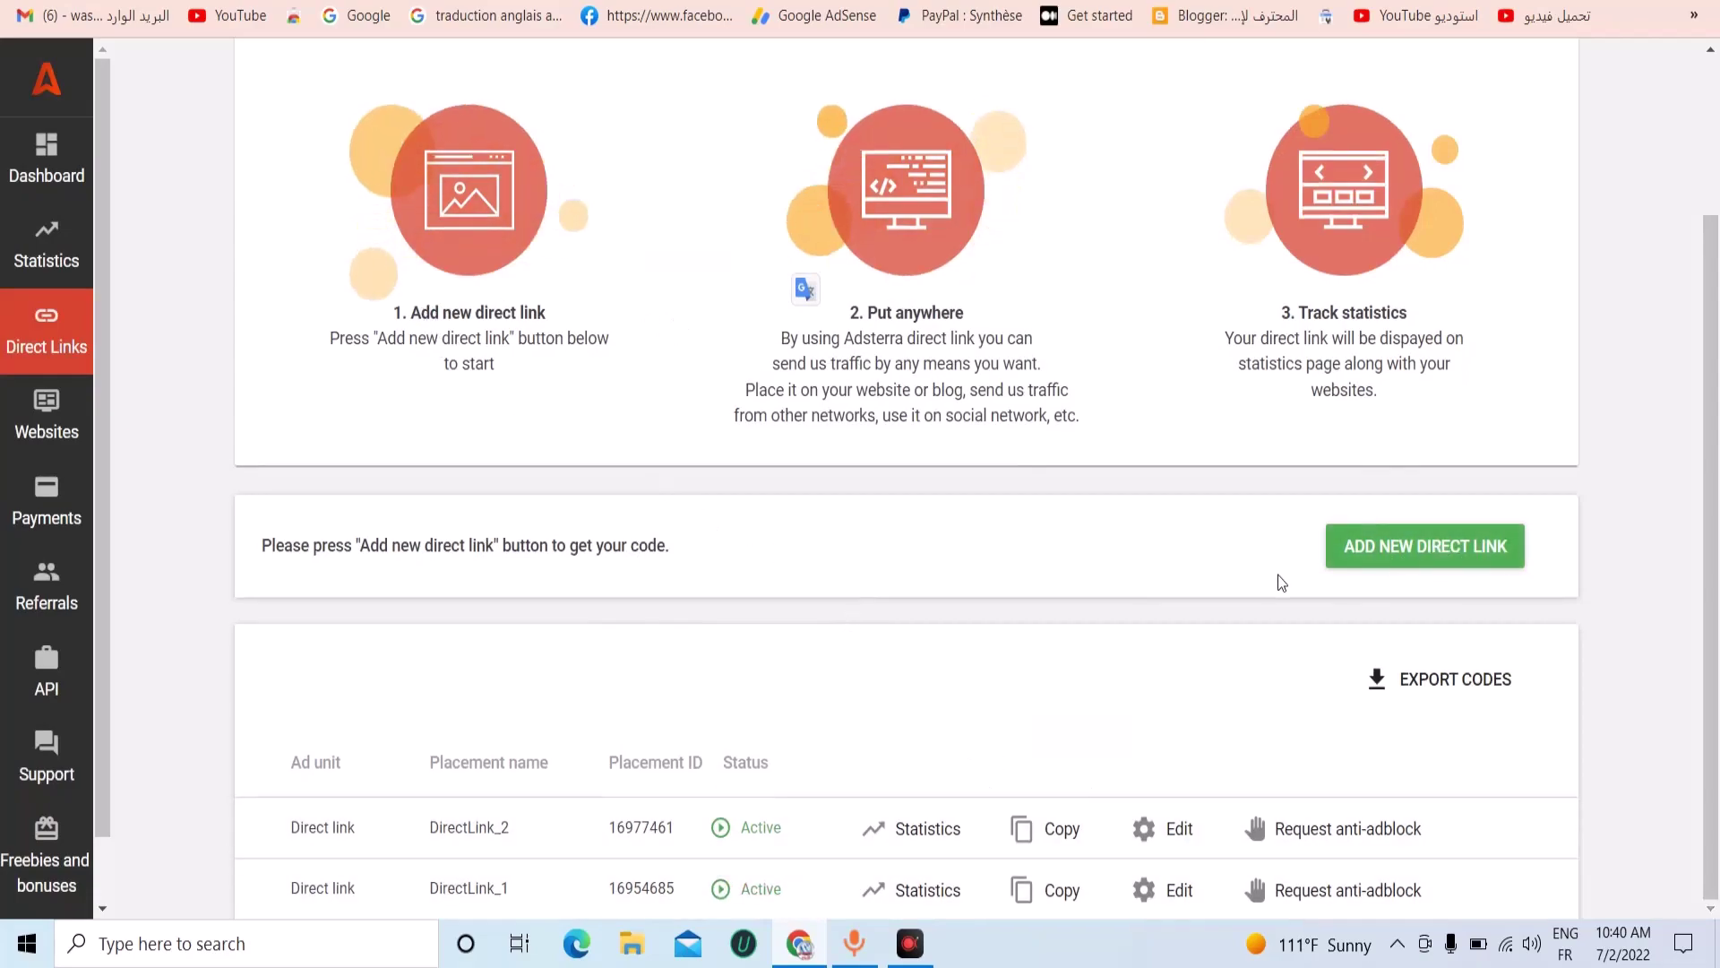
Add a Non-adult direct link with erotic ads excluded and acknowledge the confirmation.
click(1345, 549)
click(615, 348)
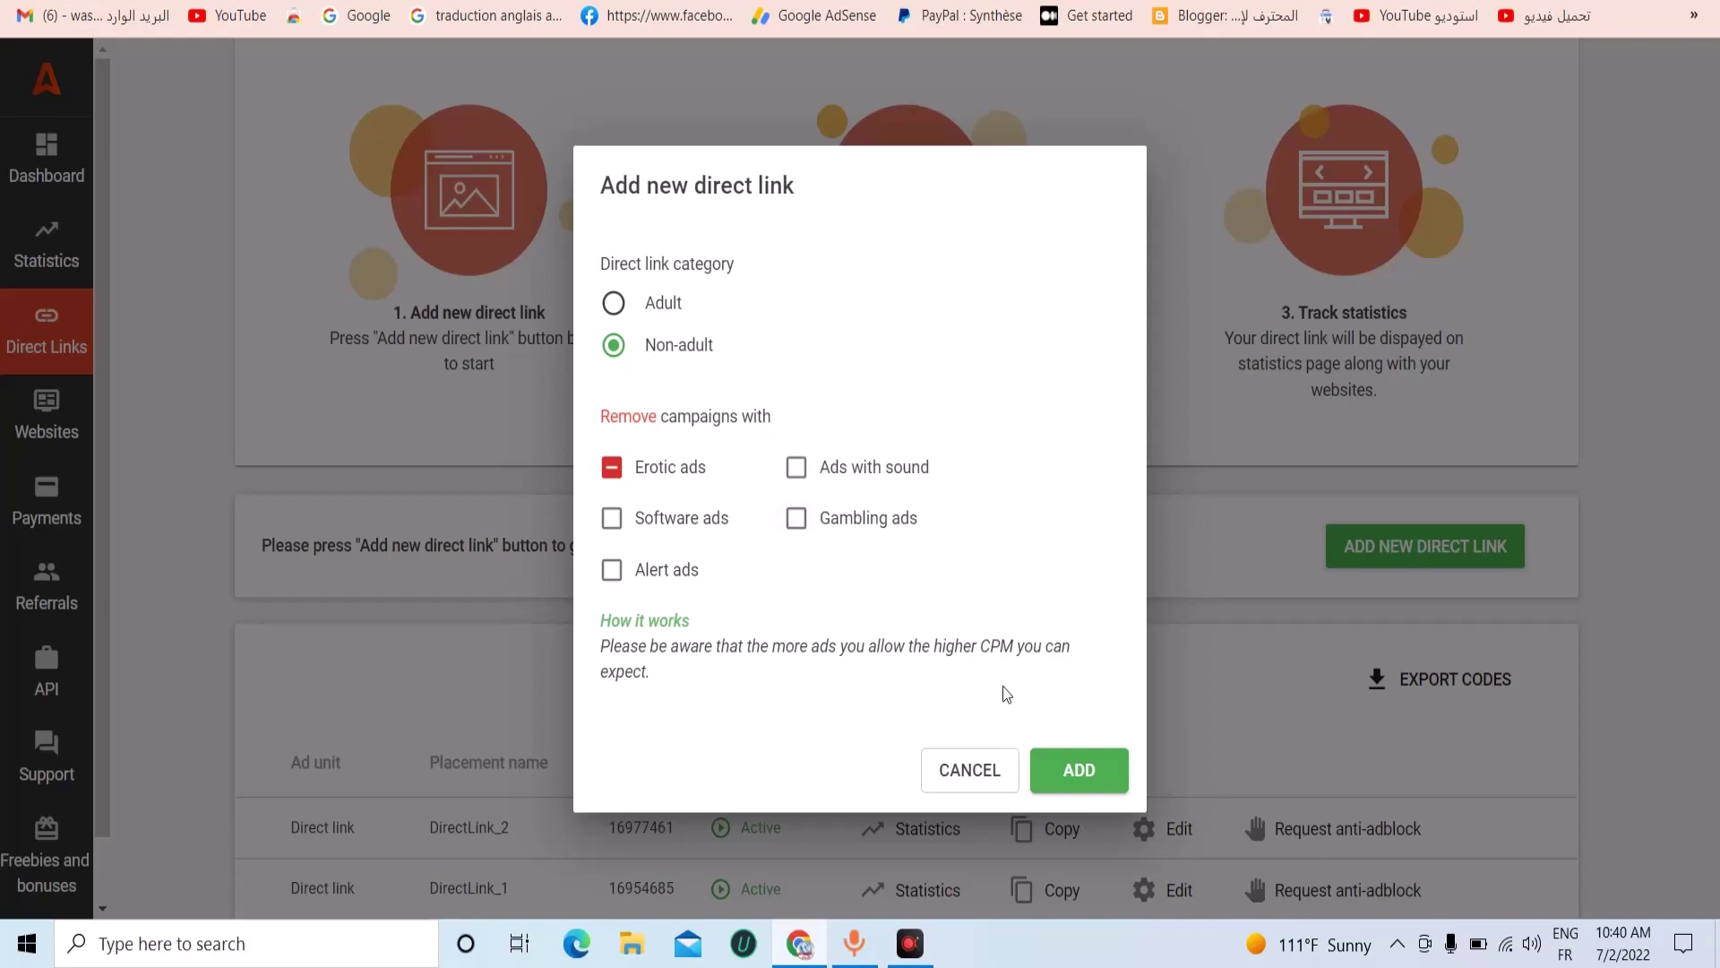
click(1080, 763)
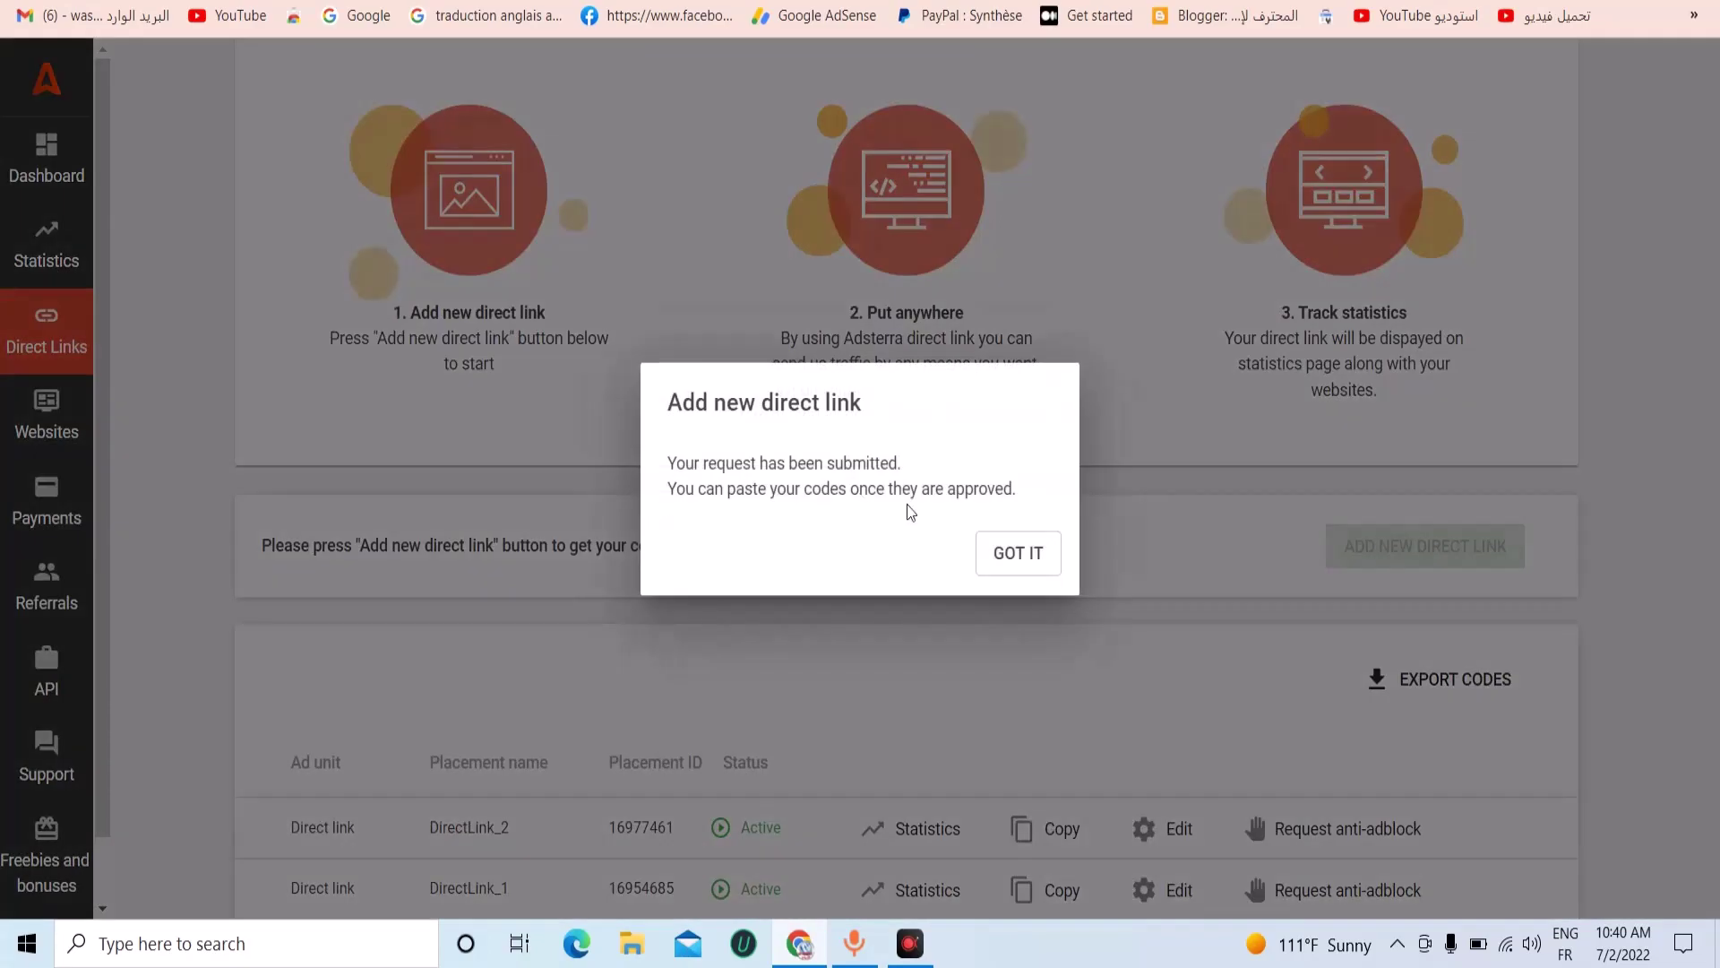
click(1002, 566)
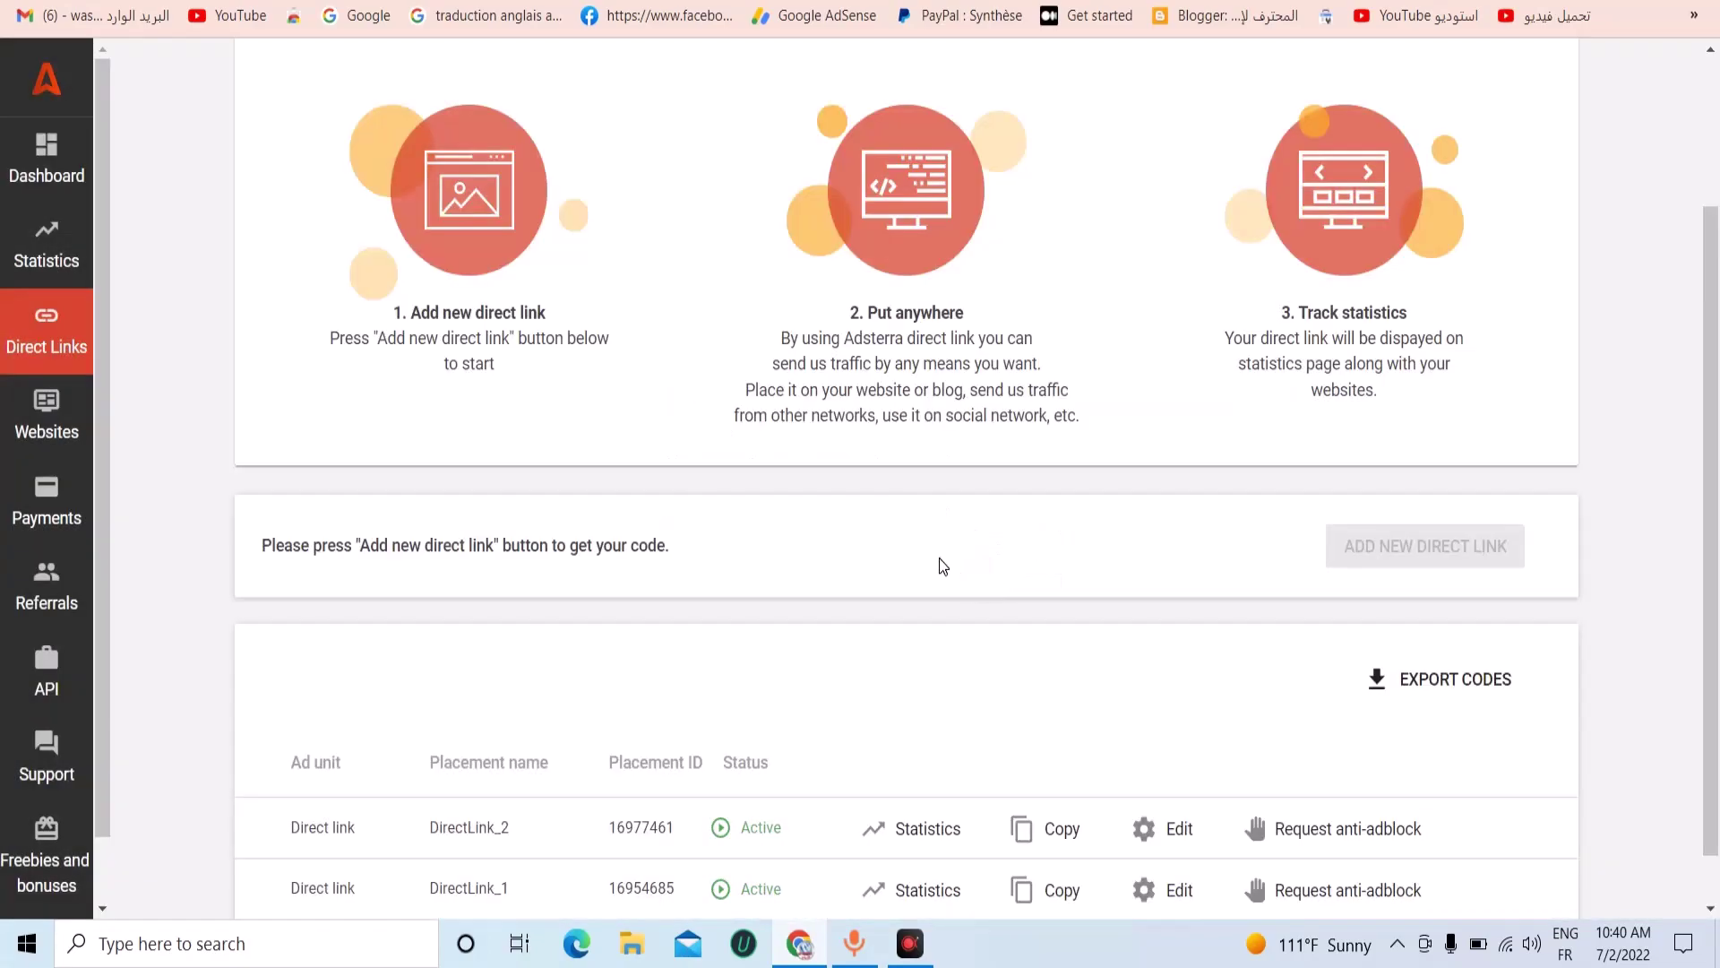
scroll(904, 591, down, 1)
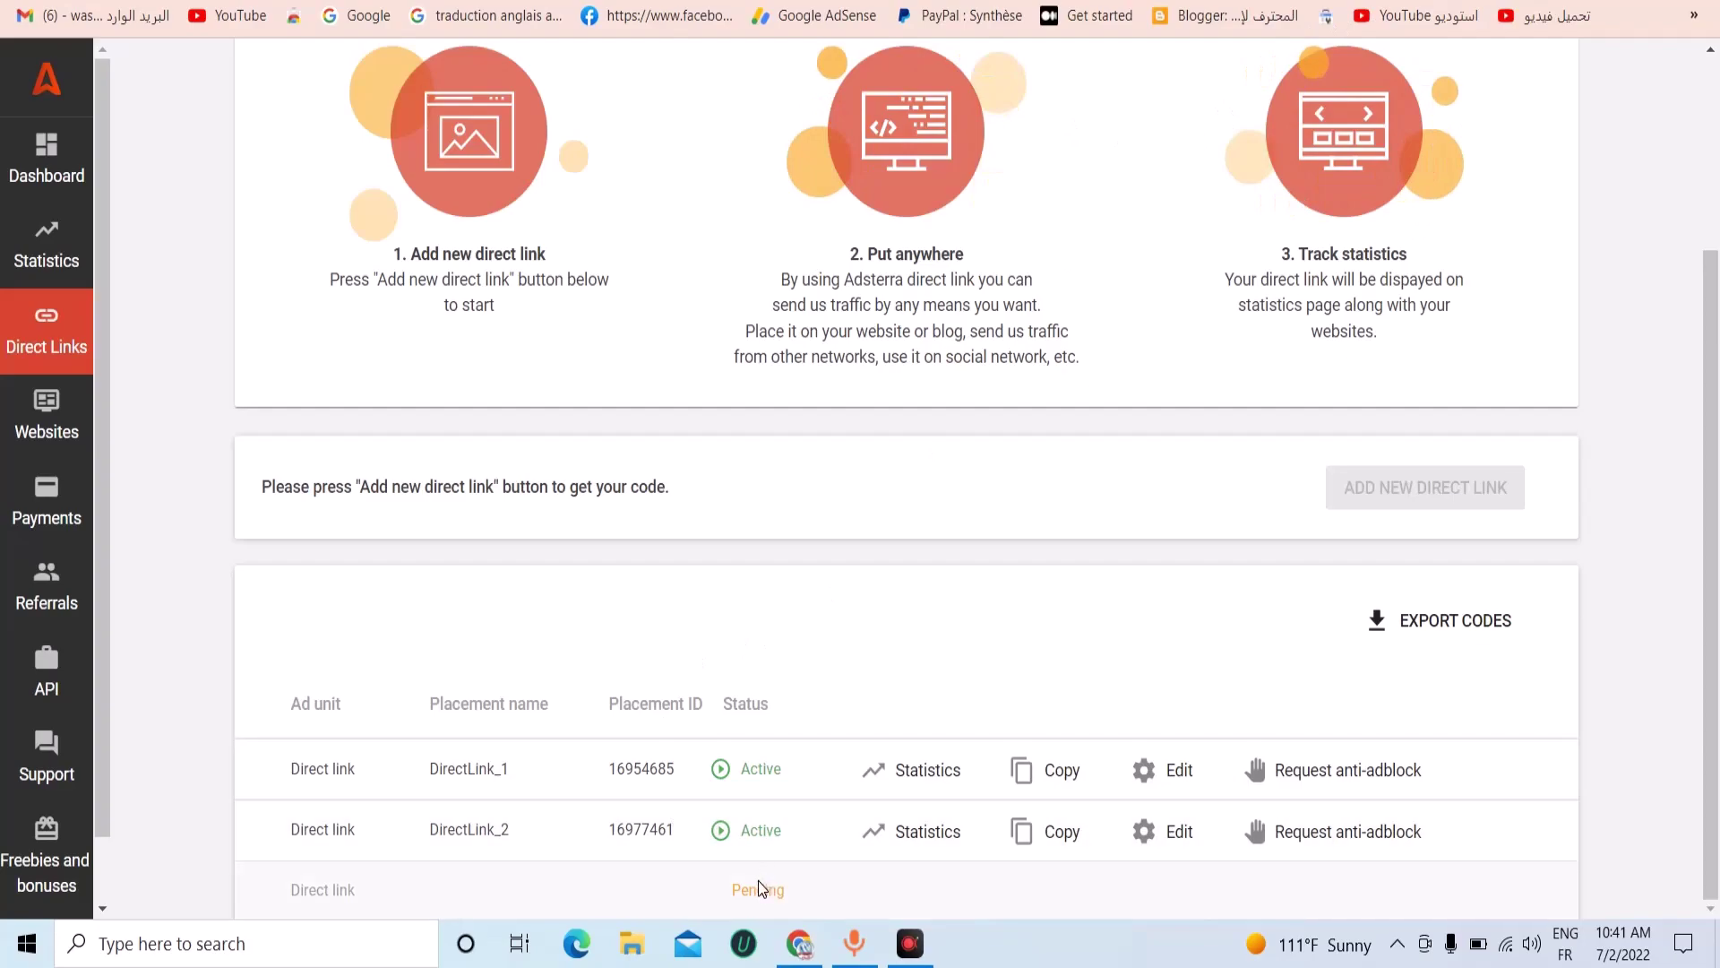
Copy the DirectLink_1 address and minimize the browser to the desktop.
double_click(759, 887)
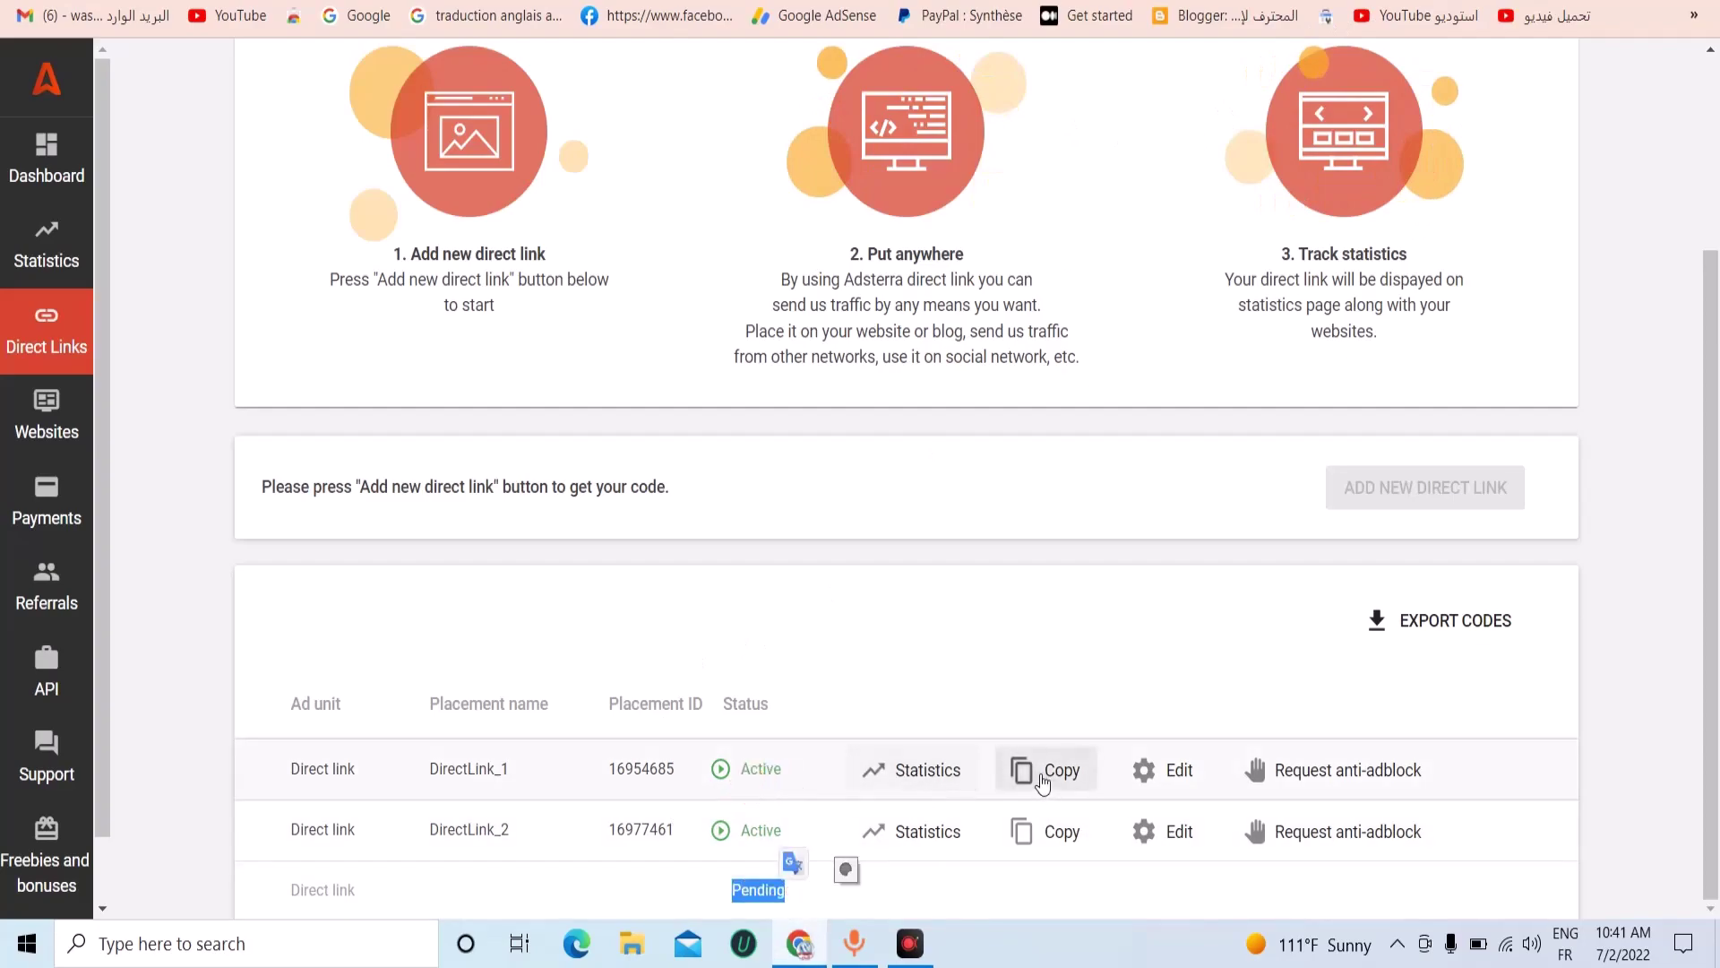
click(1002, 770)
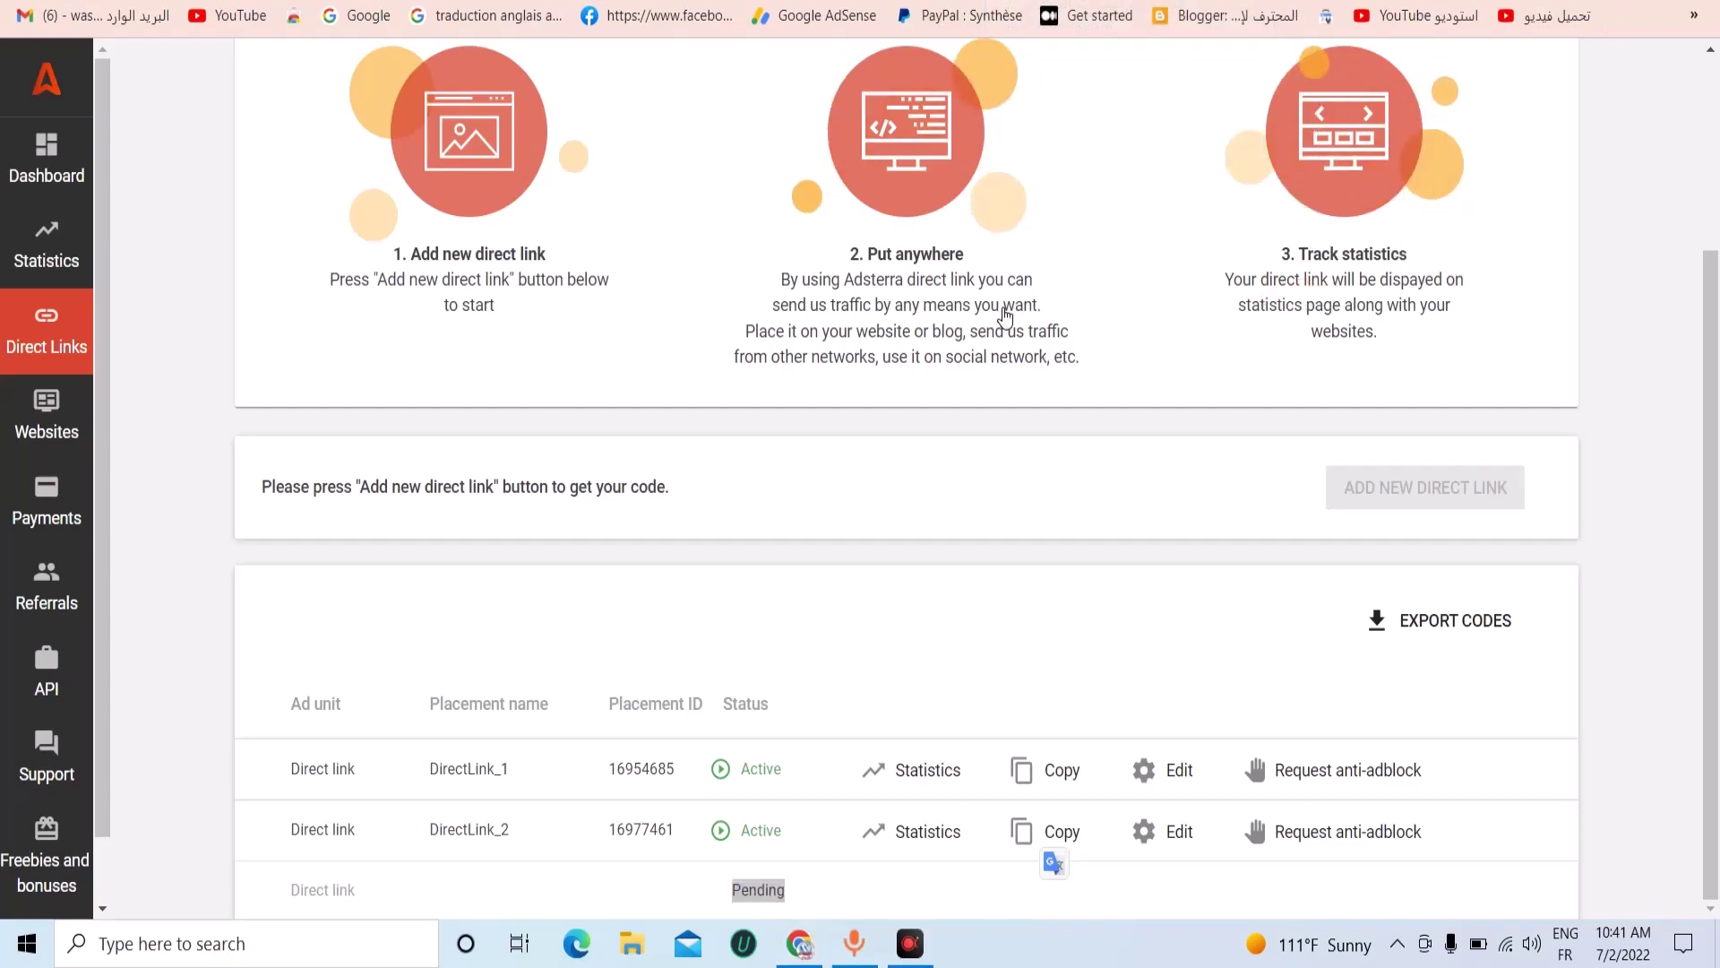
drag(753, 255, 1120, 369)
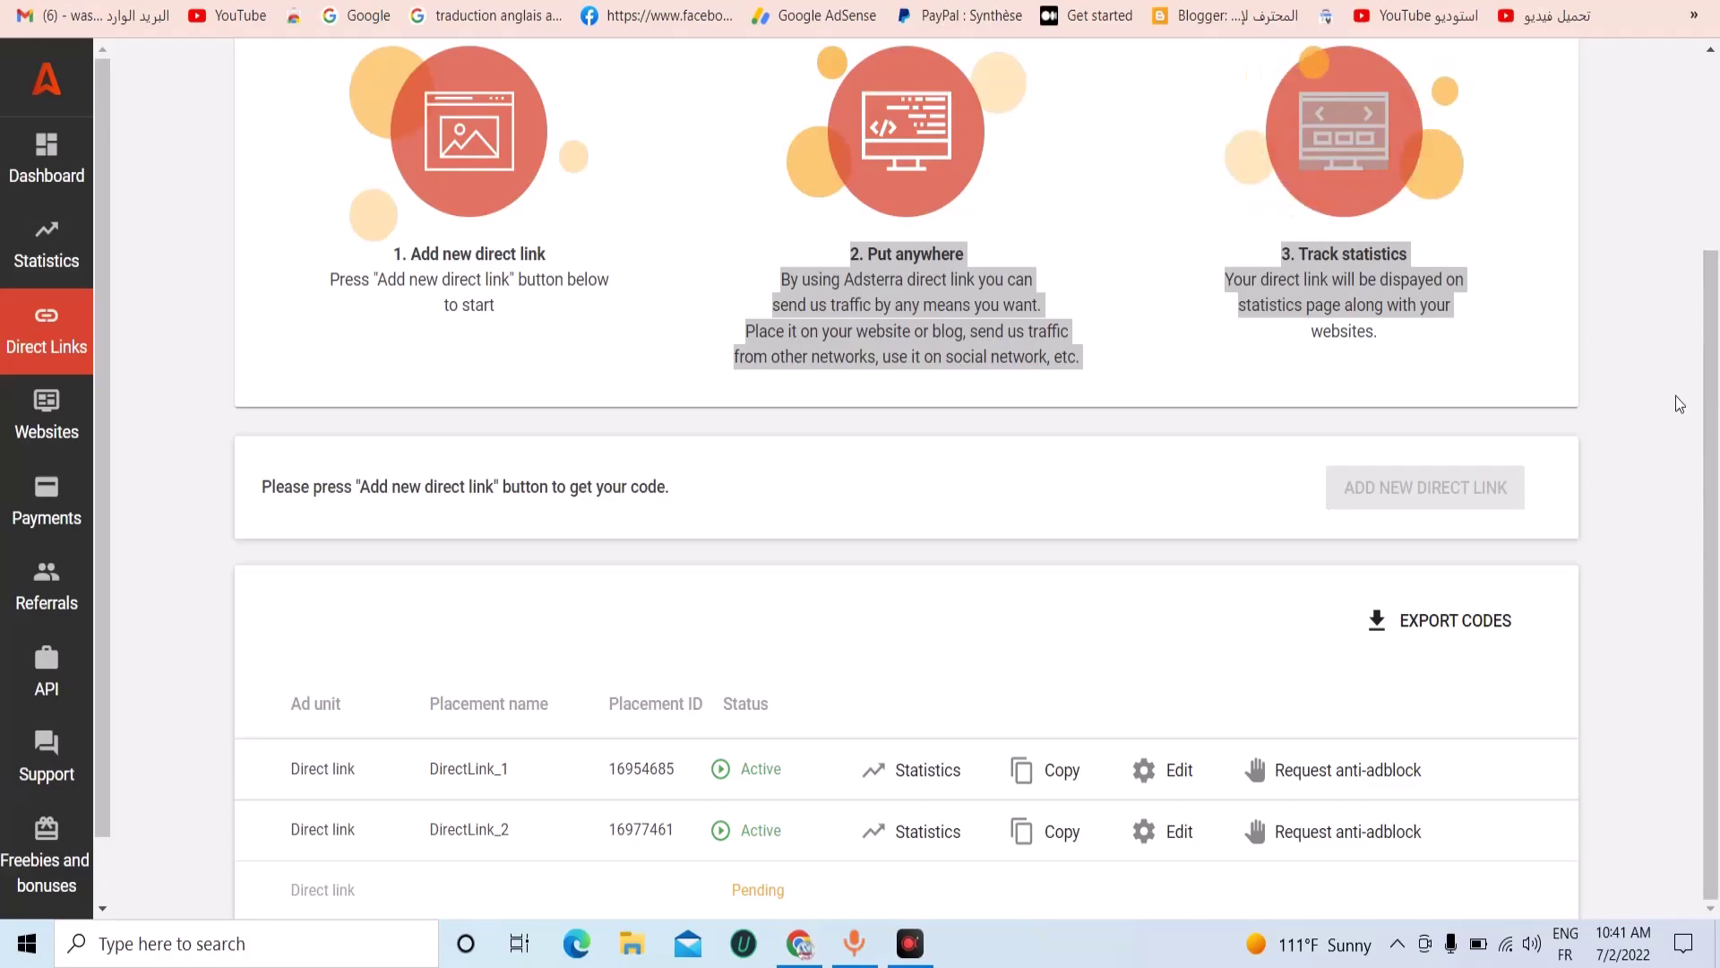
click(1048, 786)
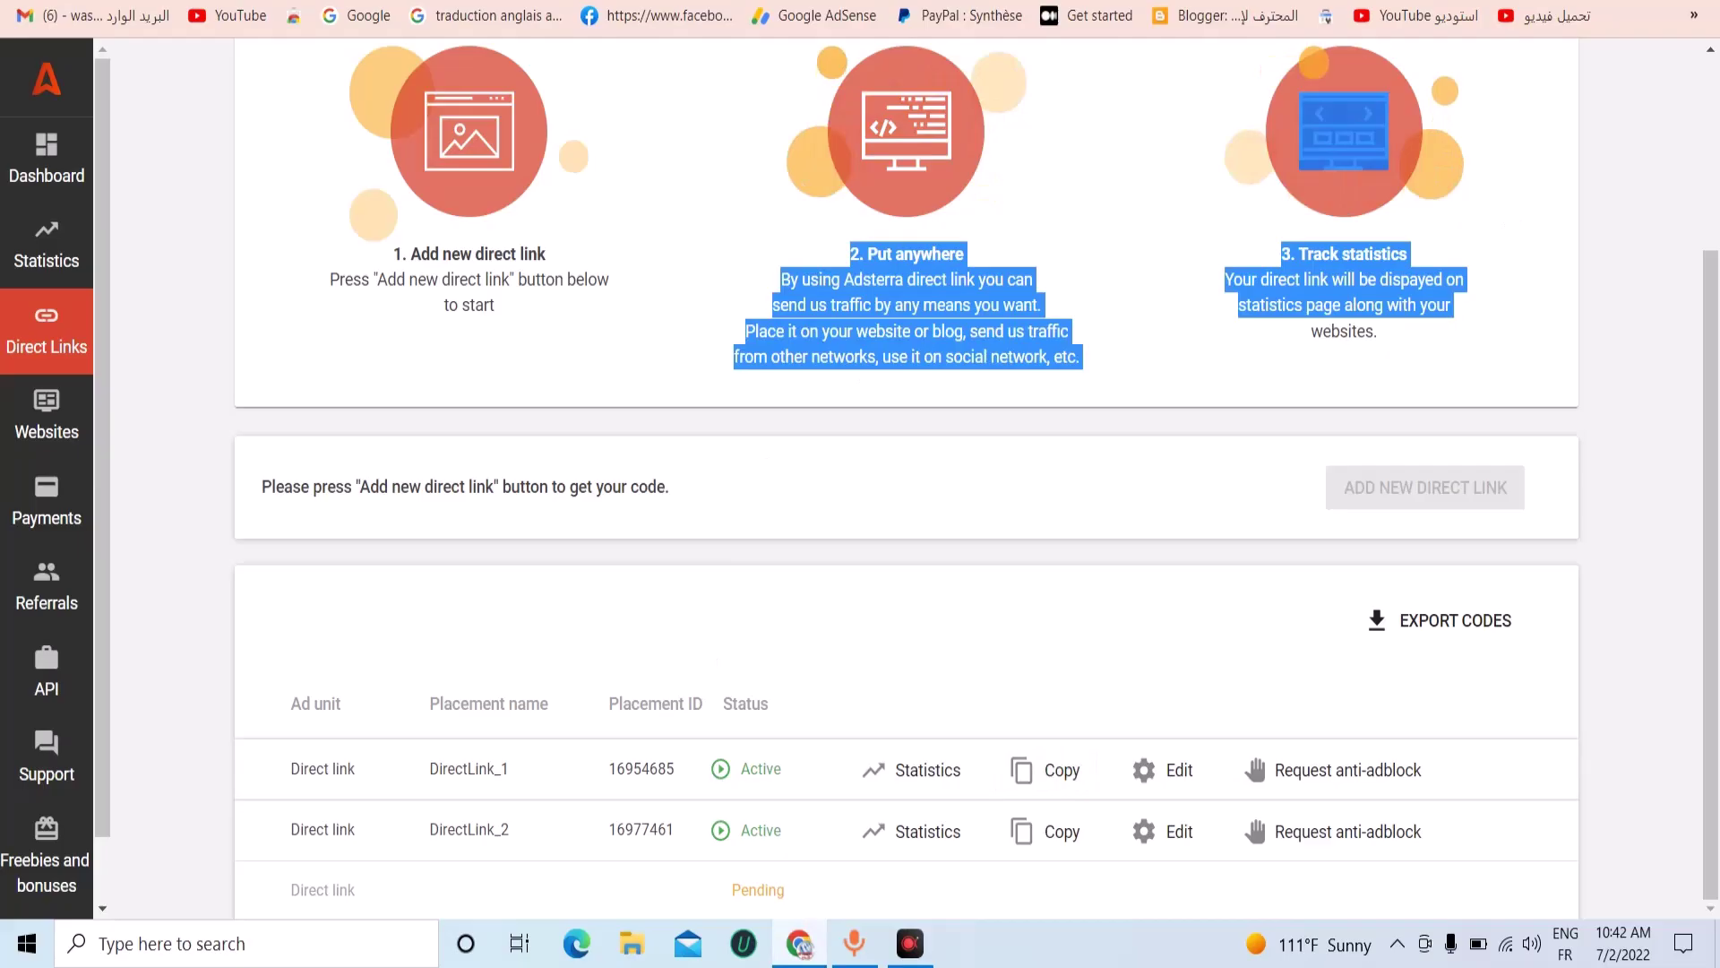
key(super+d)
Create a New Text Document on the desktop and open it in Notepad.
right_click(1111, 595)
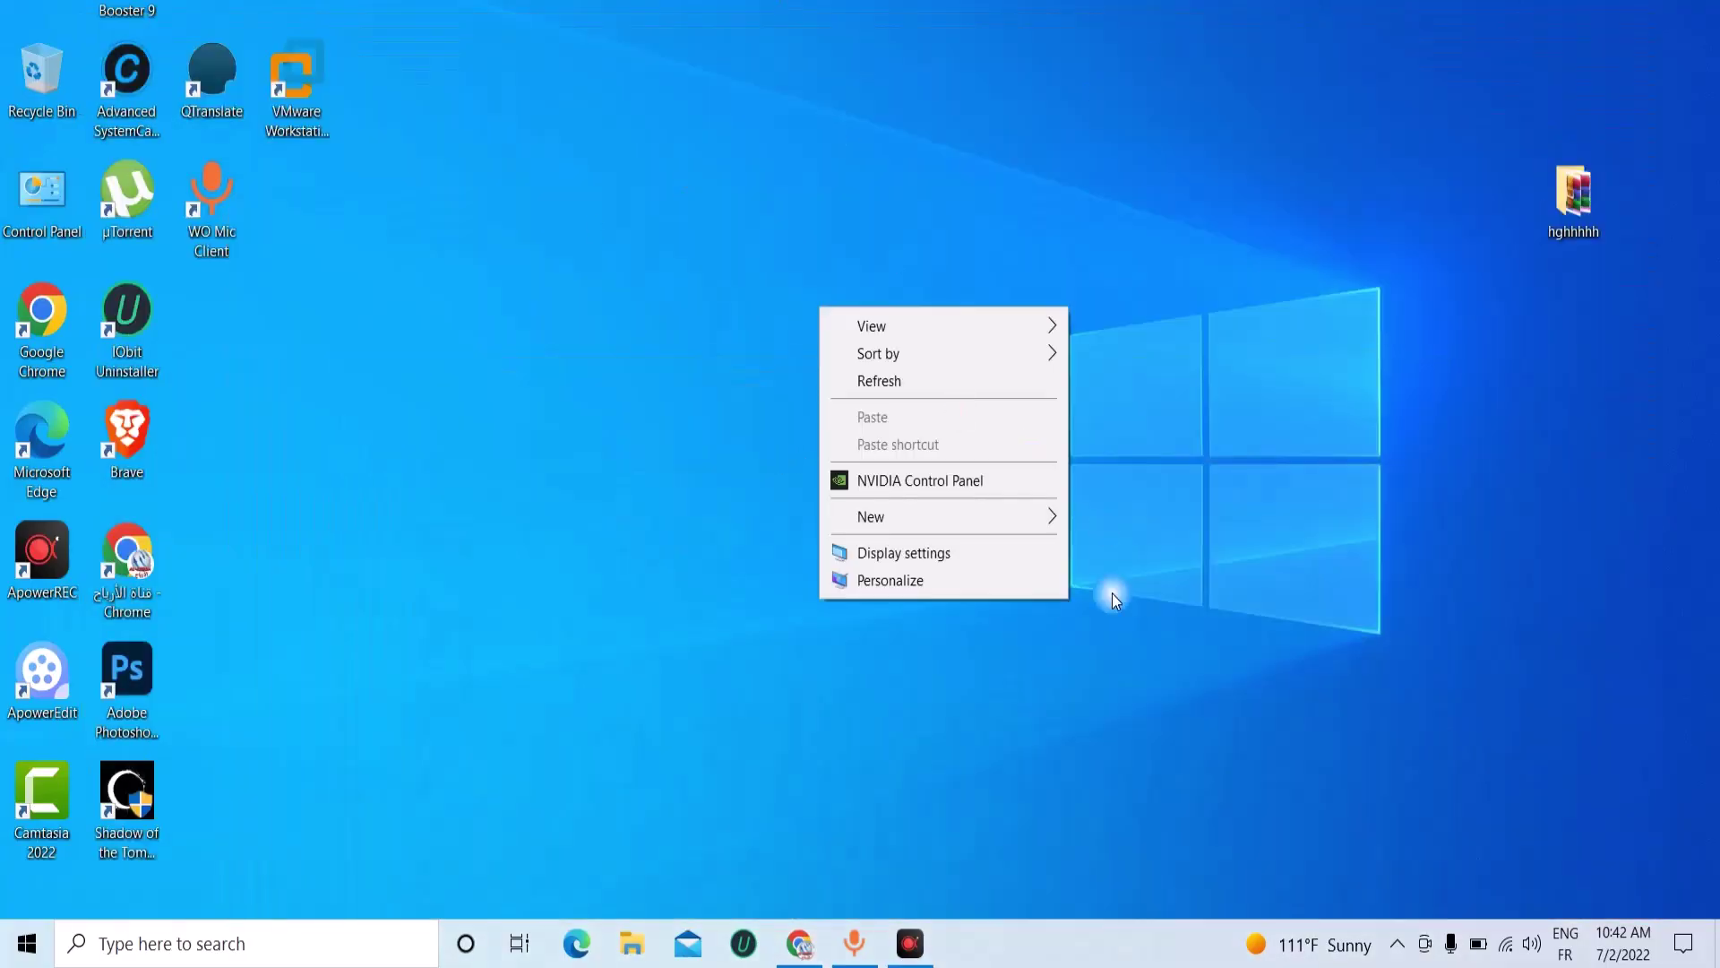
mouse_move(993, 518)
click(1123, 633)
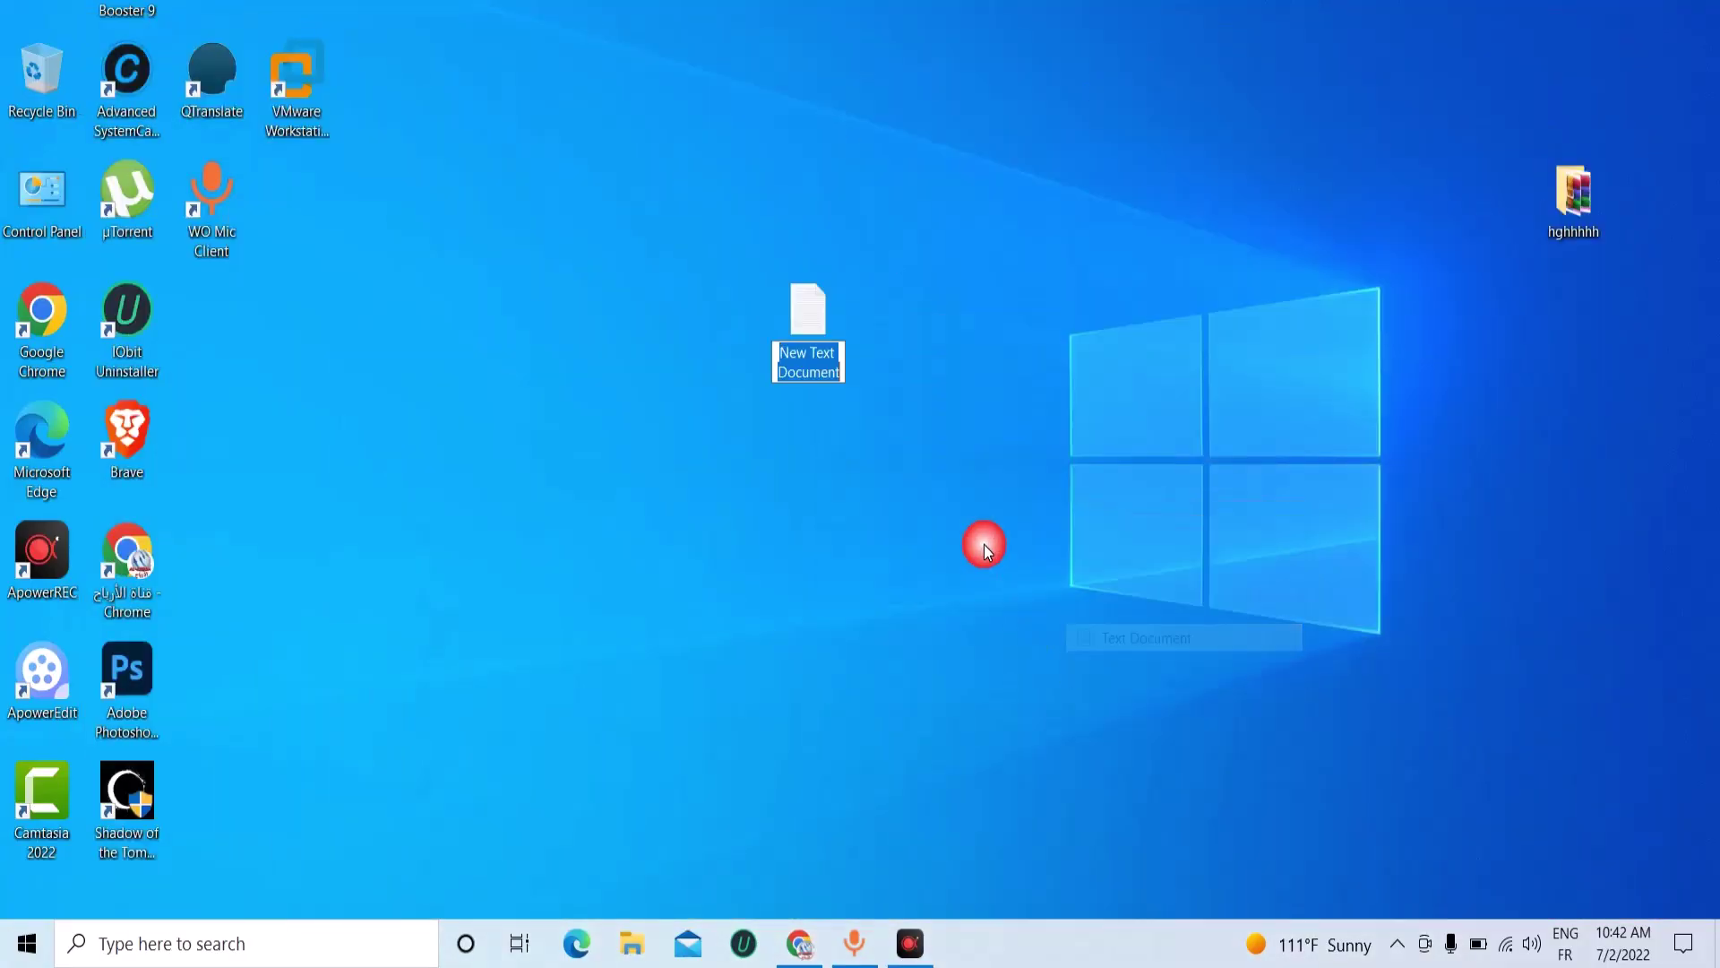
click(812, 312)
double_click(814, 316)
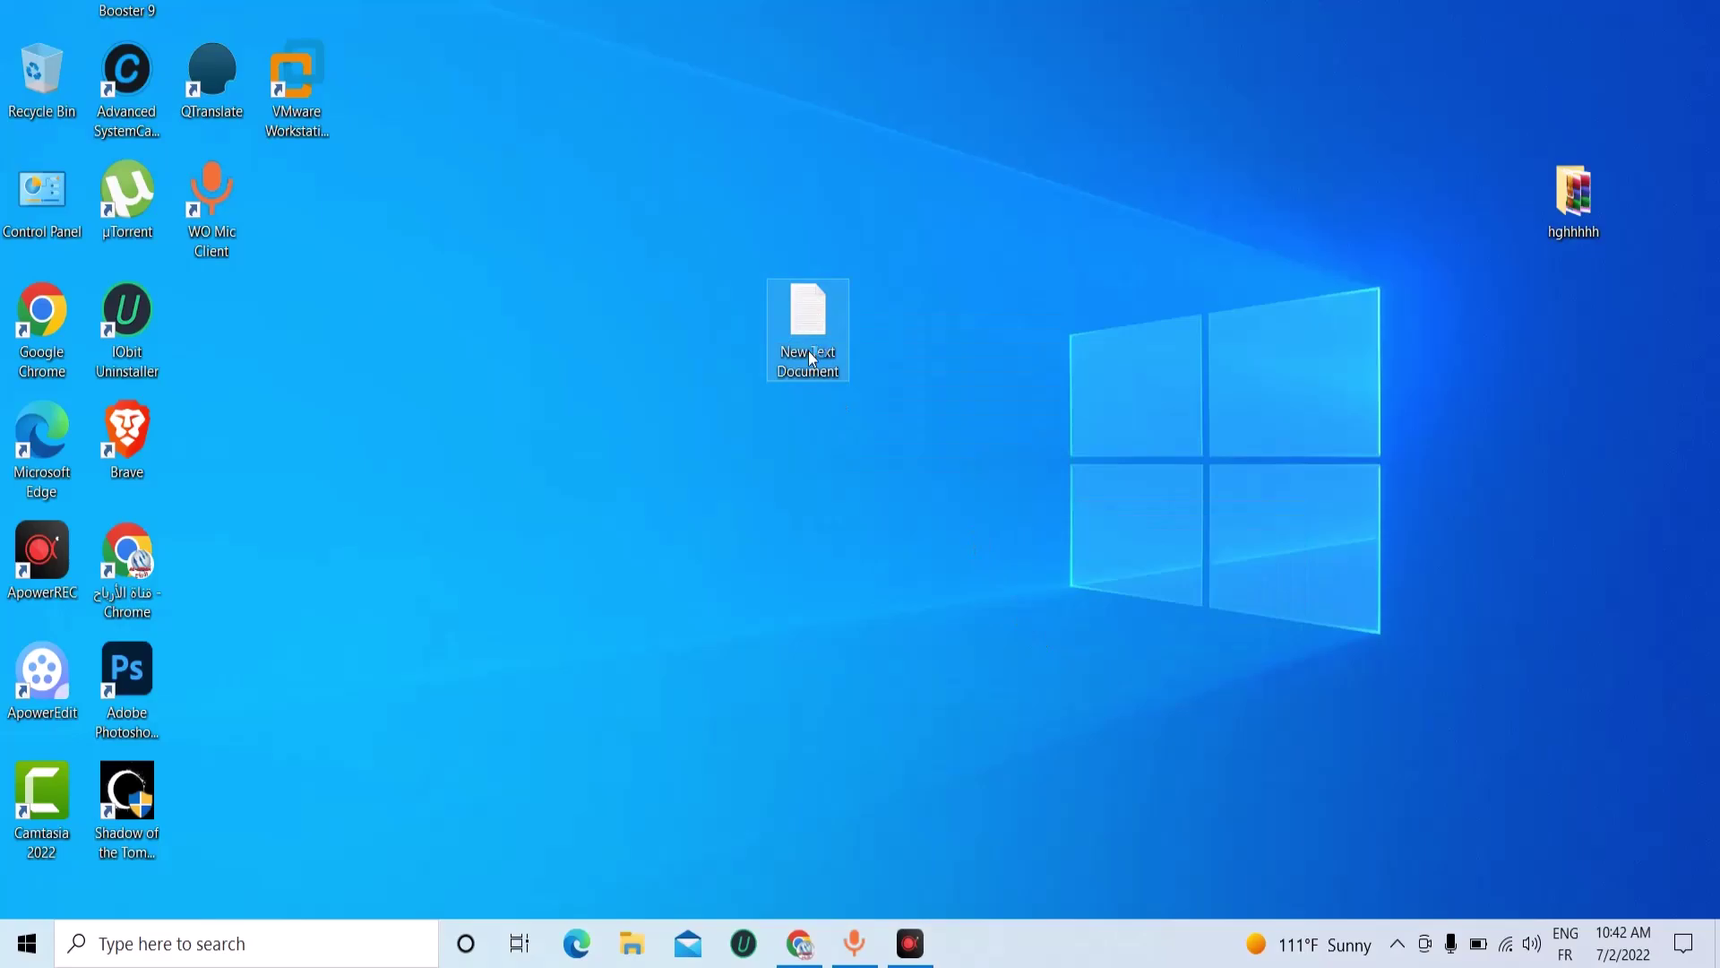
Paste the direct link into the note, copy the URL again, and launch Brave.
right_click(638, 182)
click(691, 272)
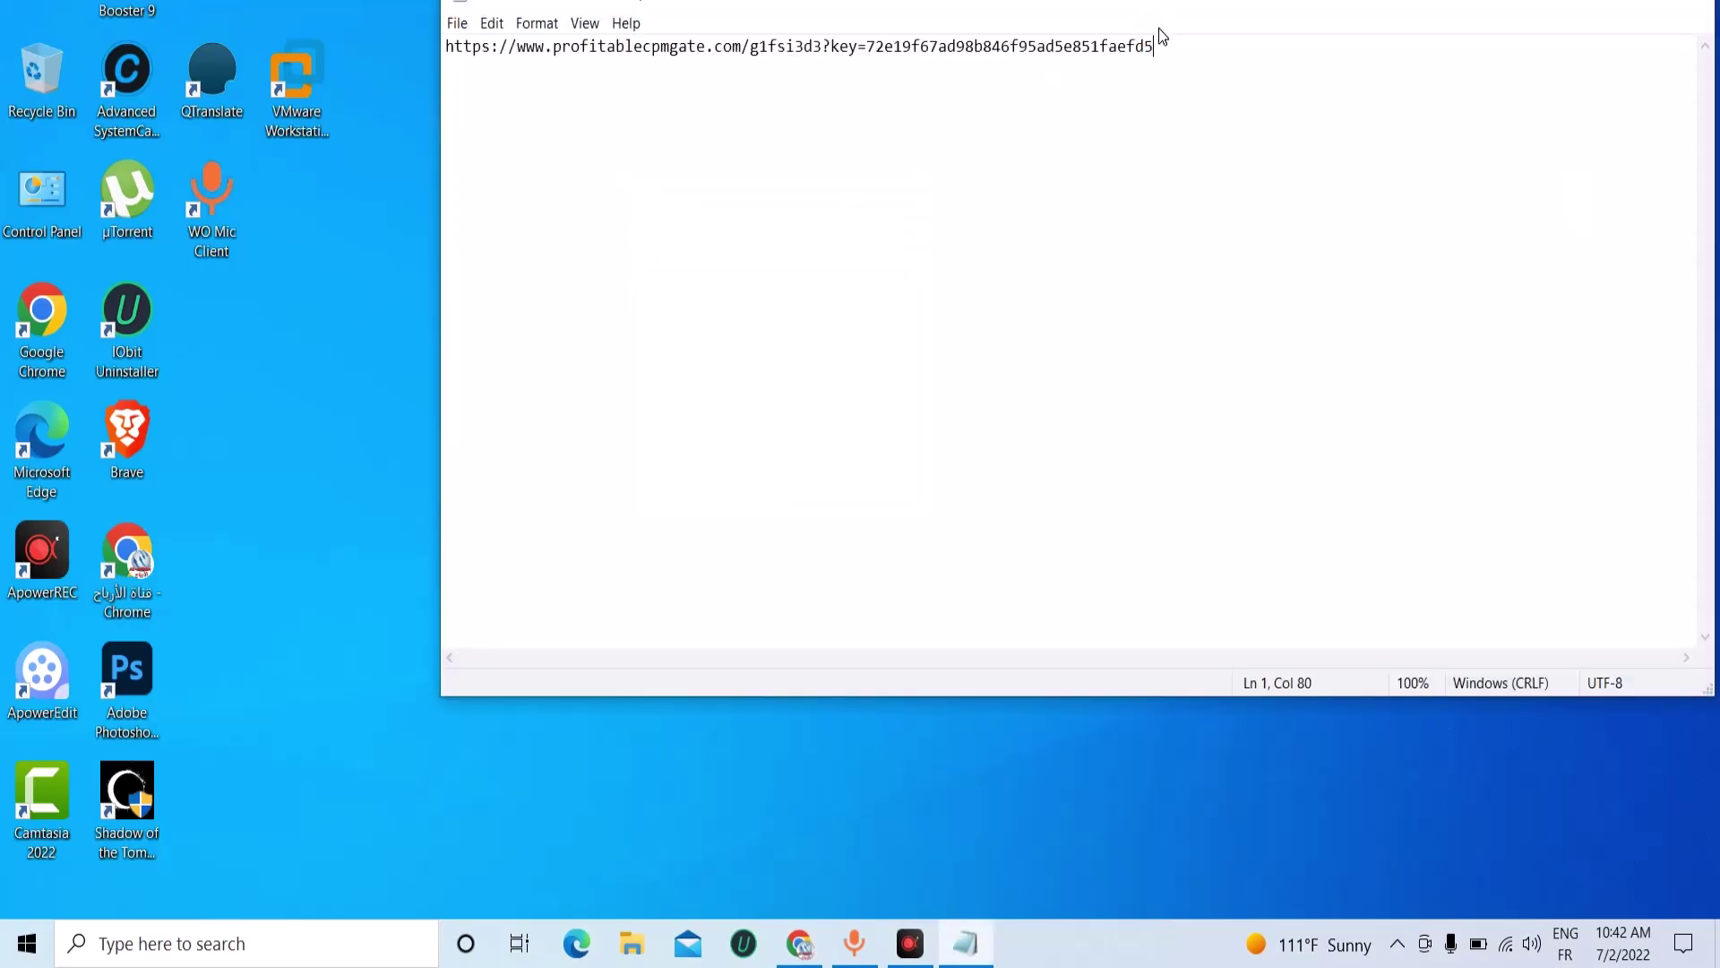
drag(1183, 47, 454, 67)
right_click(564, 75)
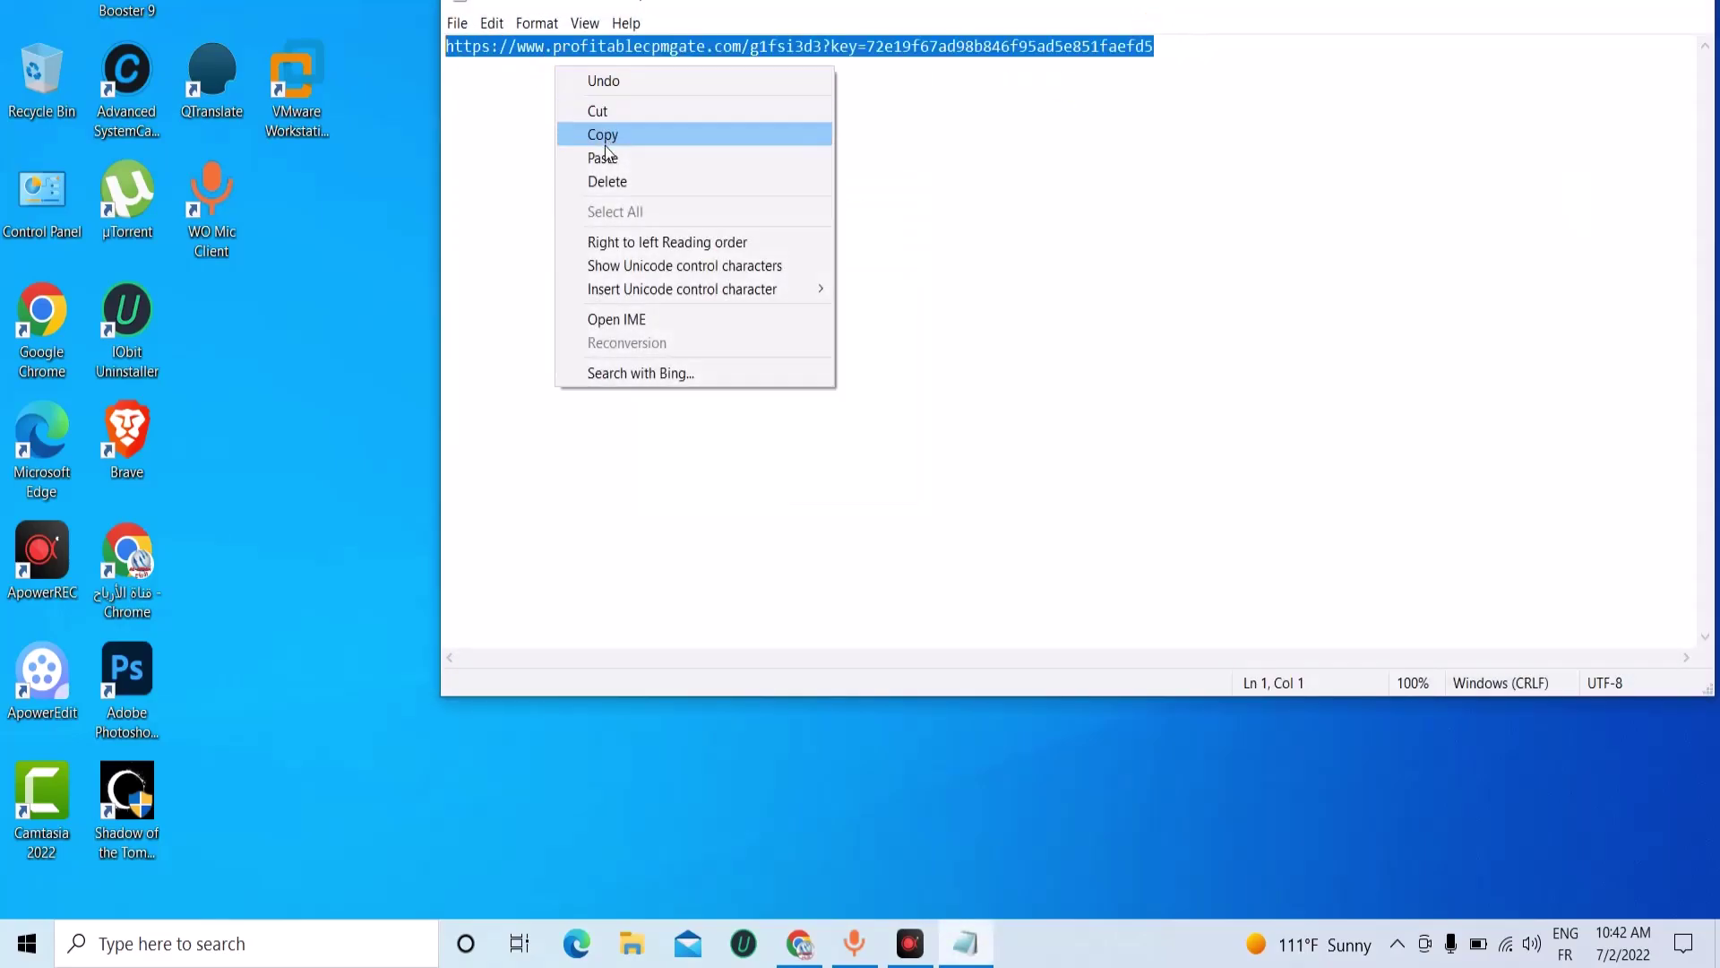
click(593, 134)
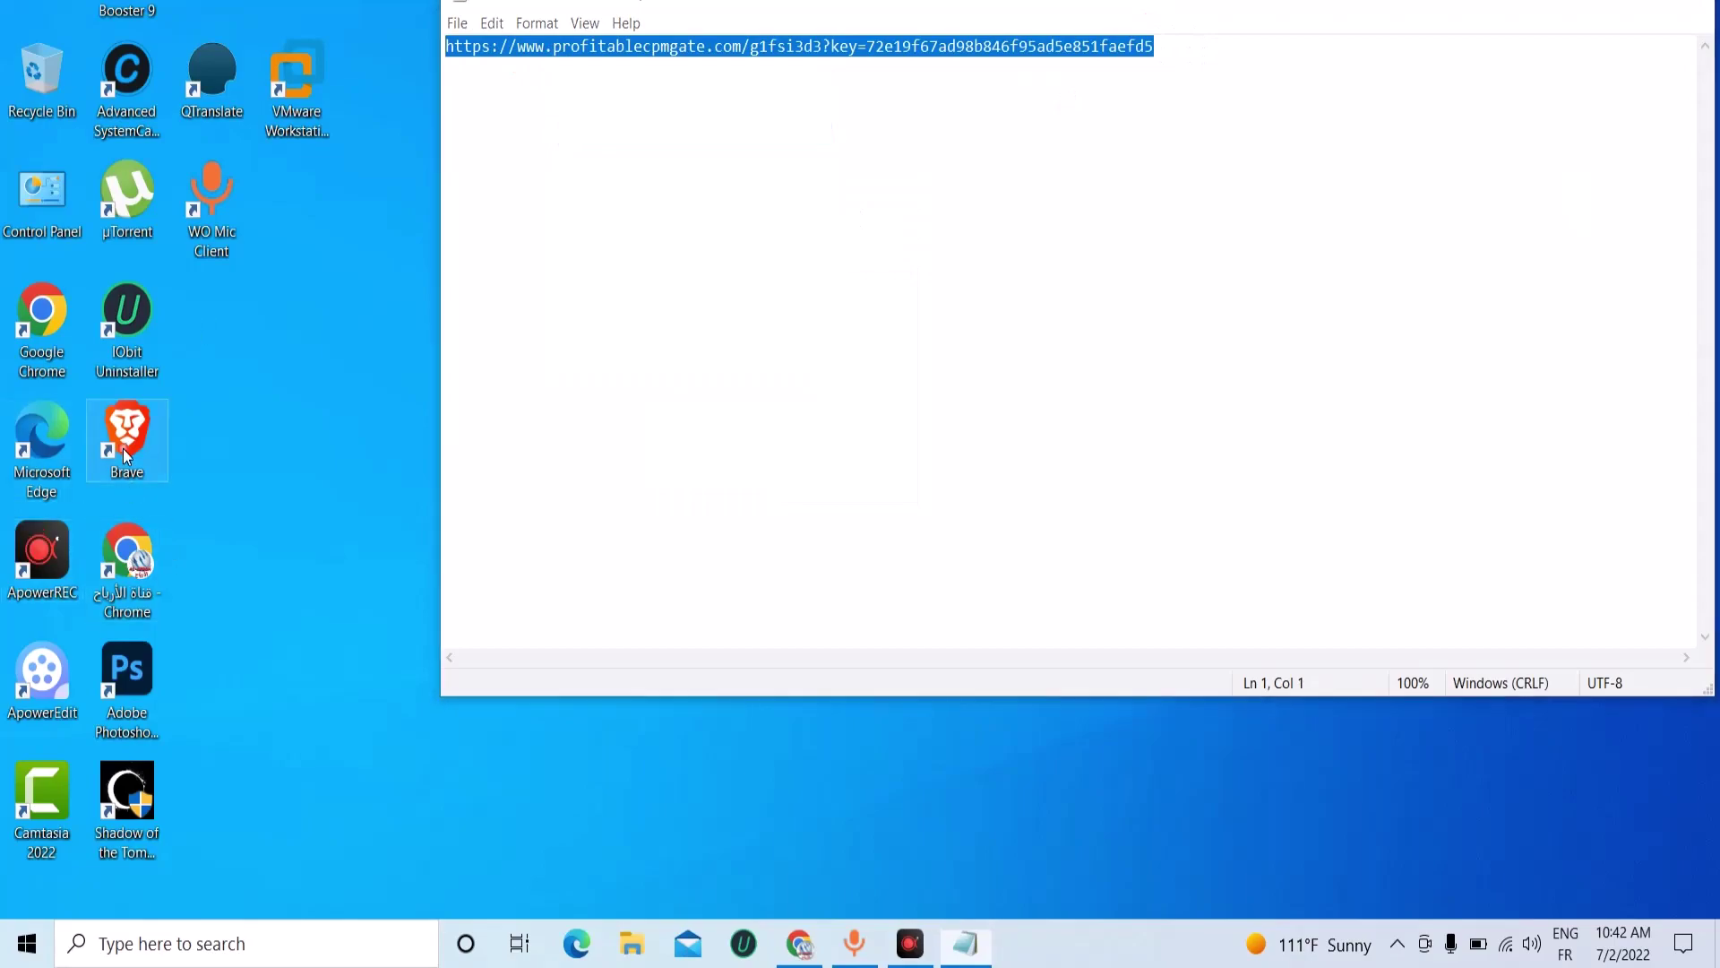
double_click(126, 453)
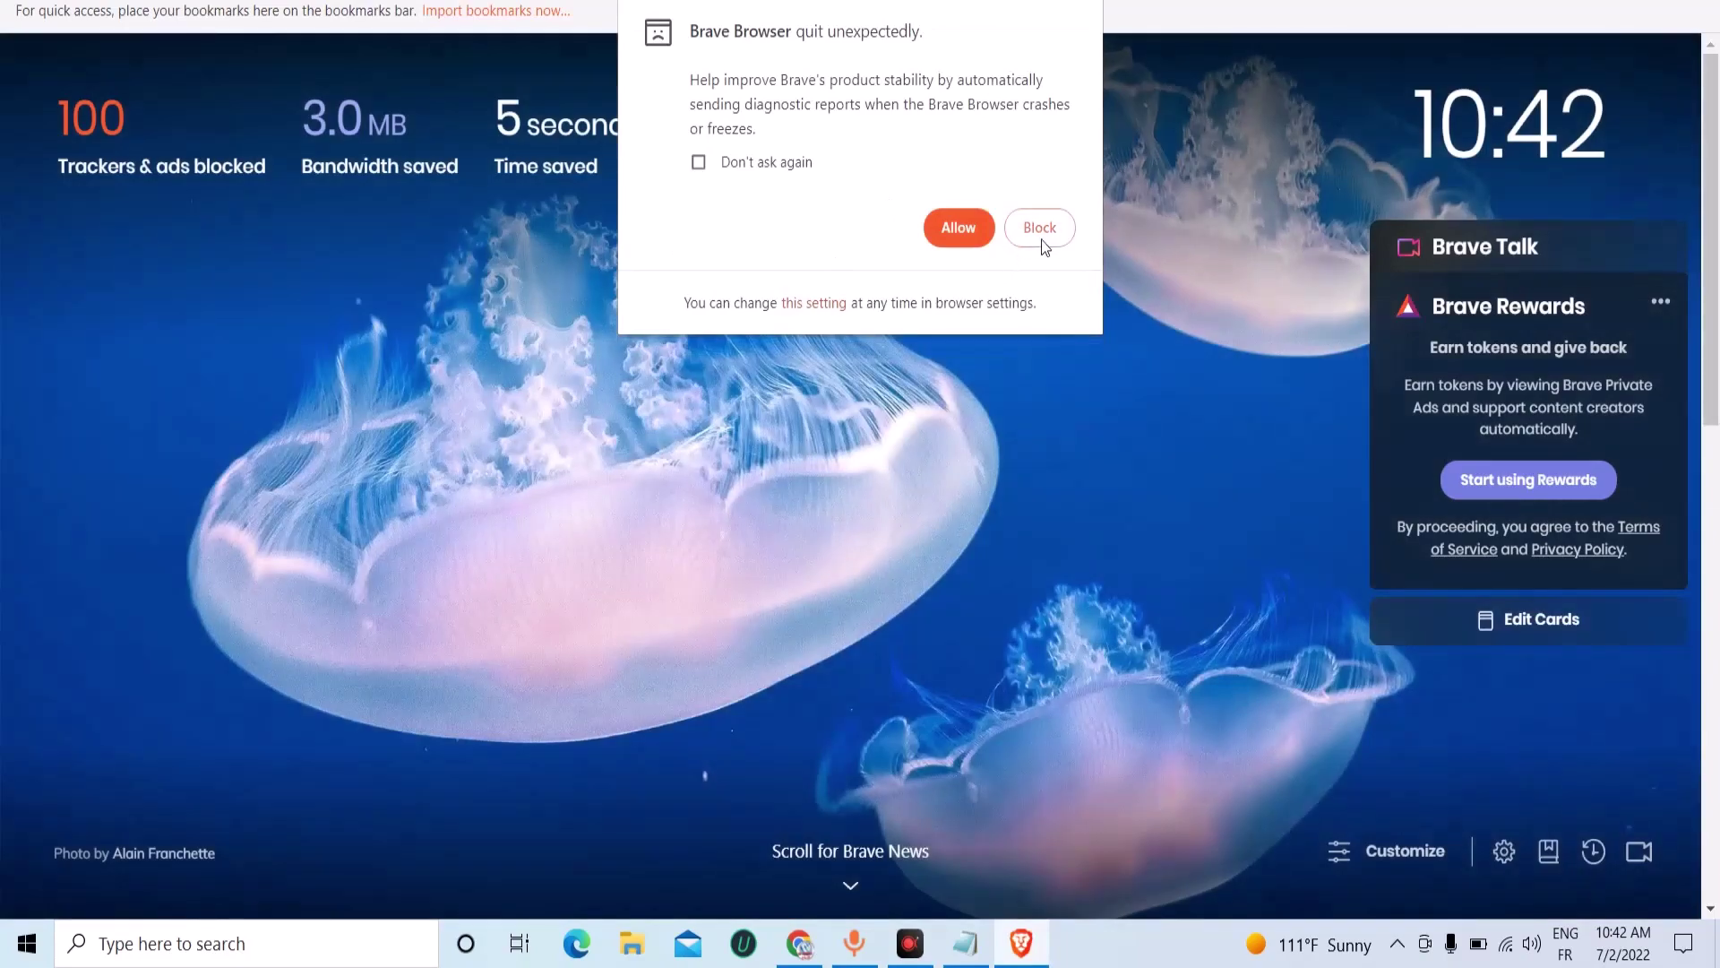
Open the copied direct link in Brave and turn off Shields for the profitablecpmgate site.
click(1040, 232)
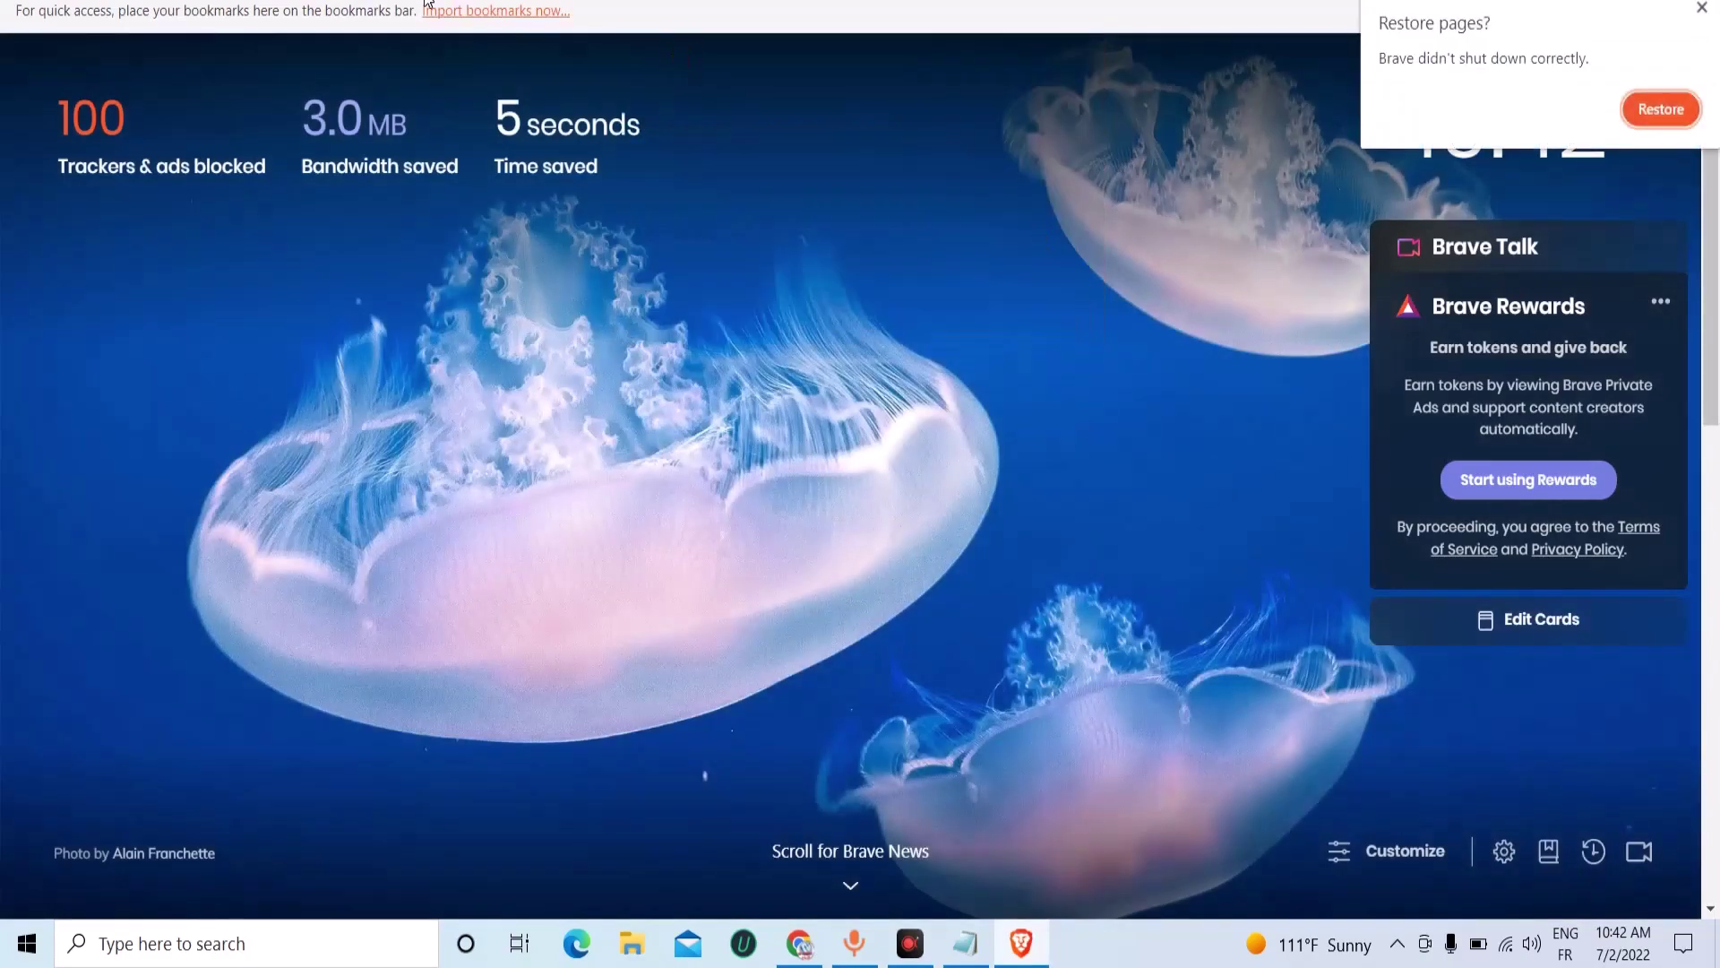
right_click(407, 3)
click(568, 165)
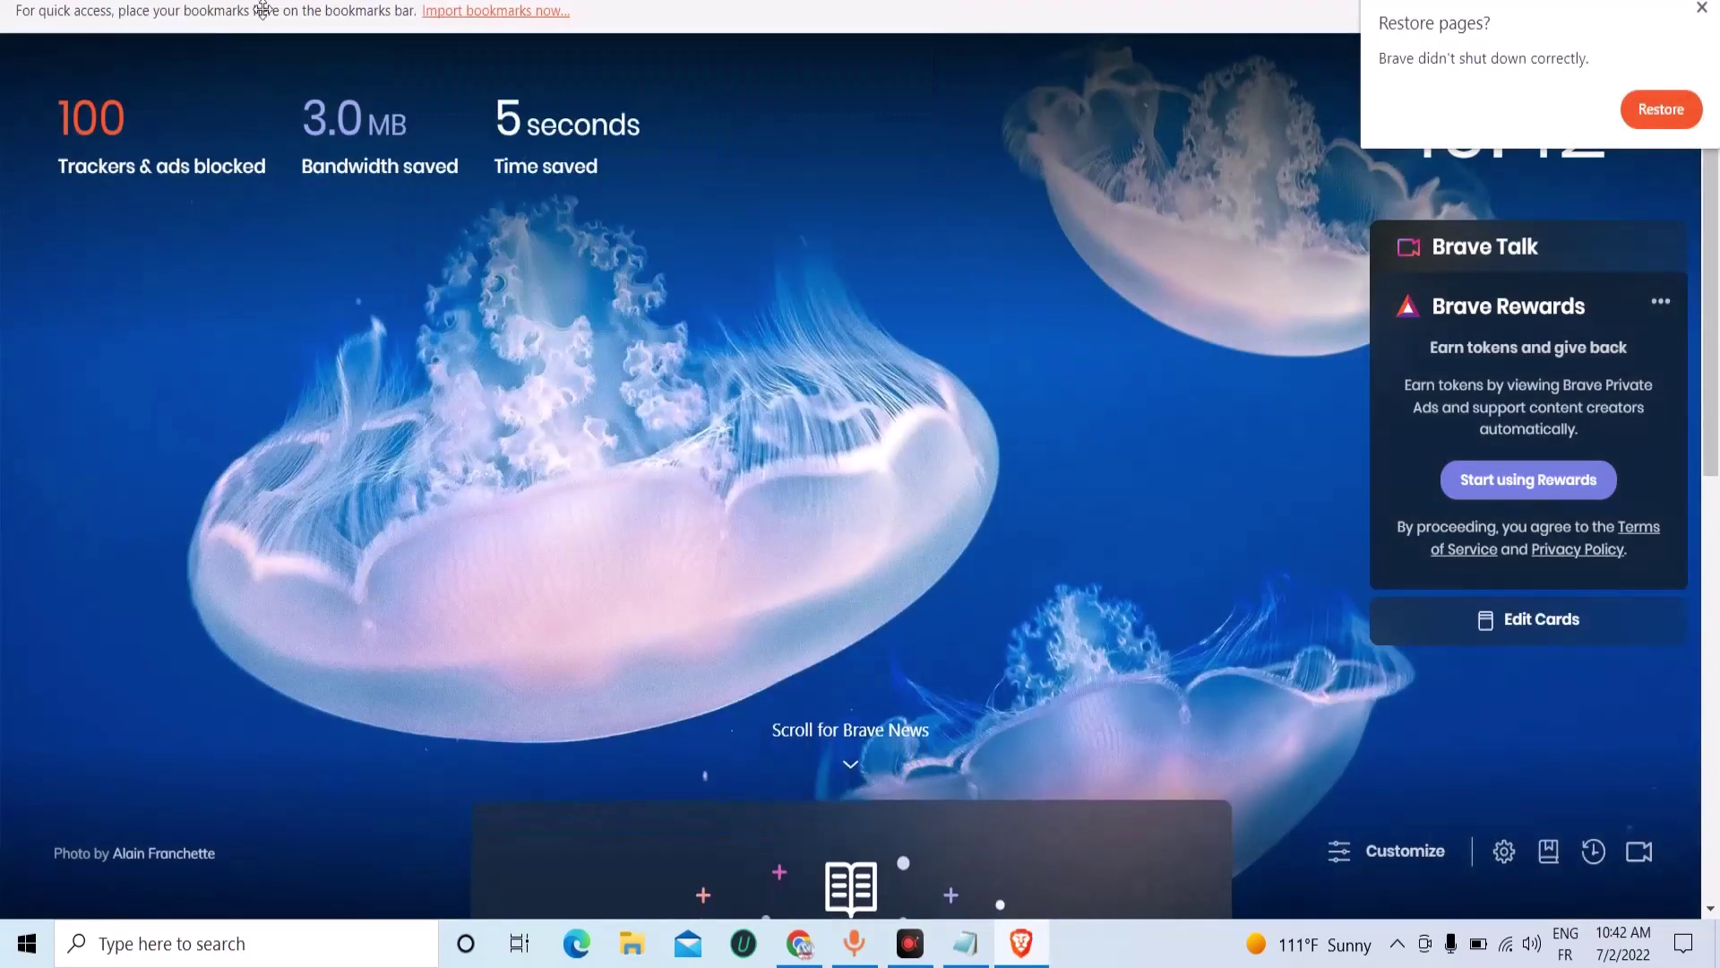
click(1702, 8)
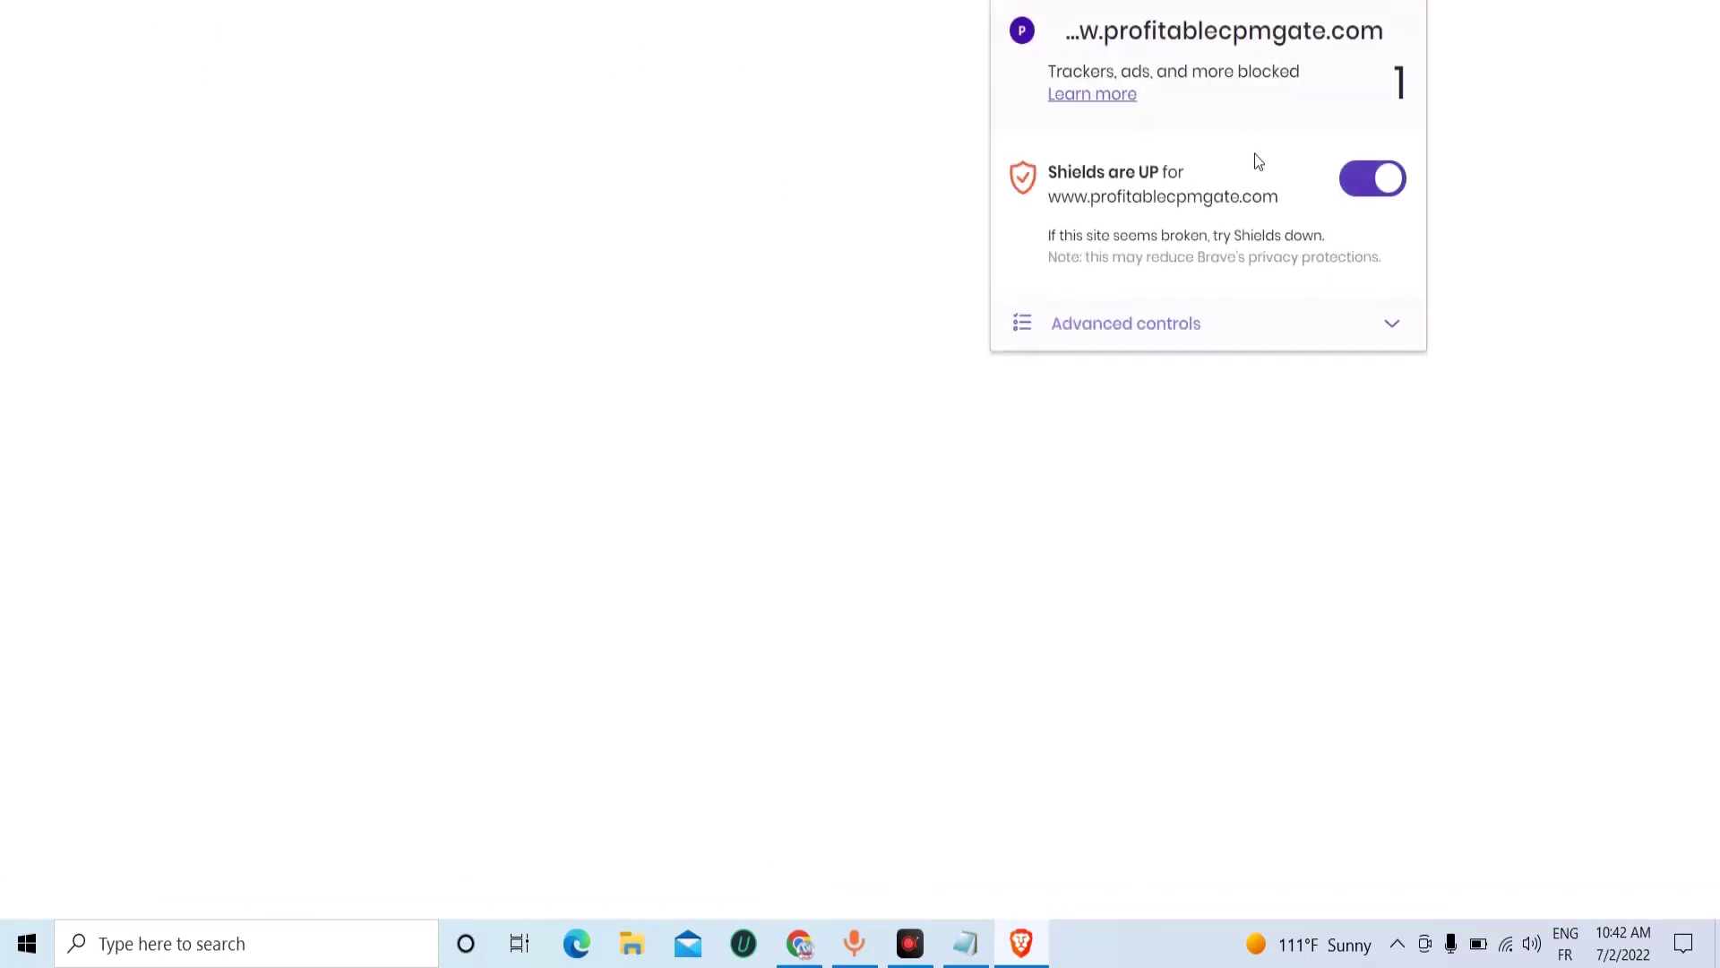
click(1345, 197)
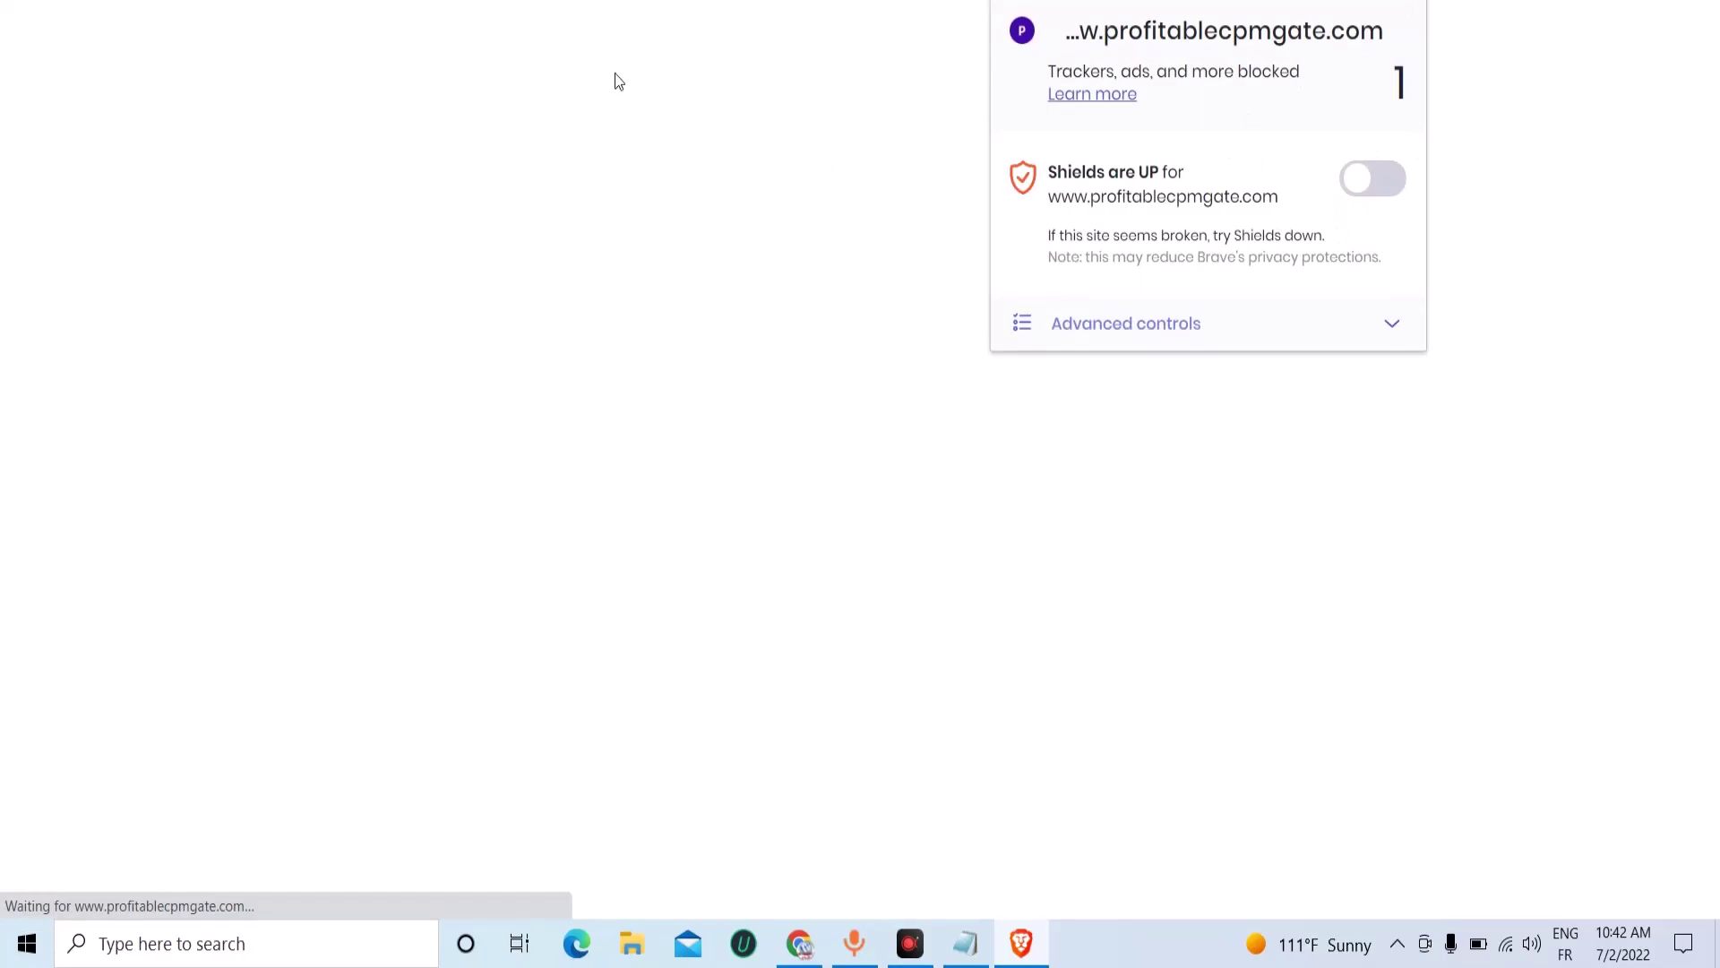
click(305, 66)
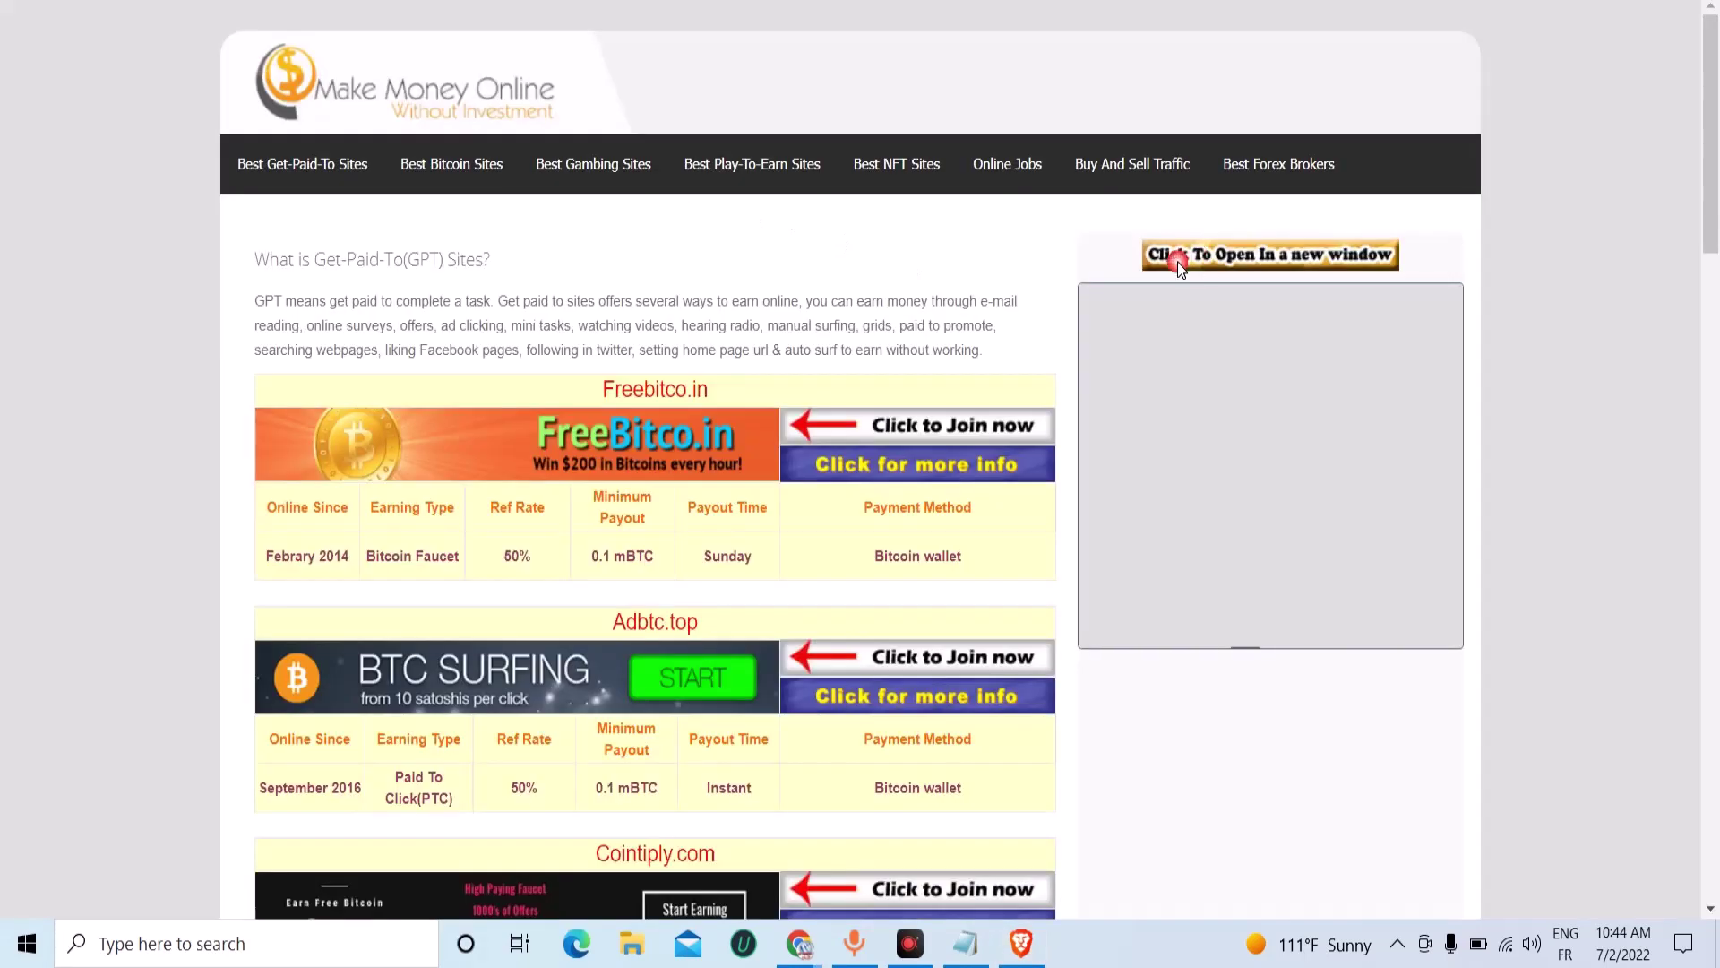
Scroll through the resulting GPT-sites page, exit full screen, and close Brave.
scroll(395, 517, down, 2)
scroll(395, 517, down, 20)
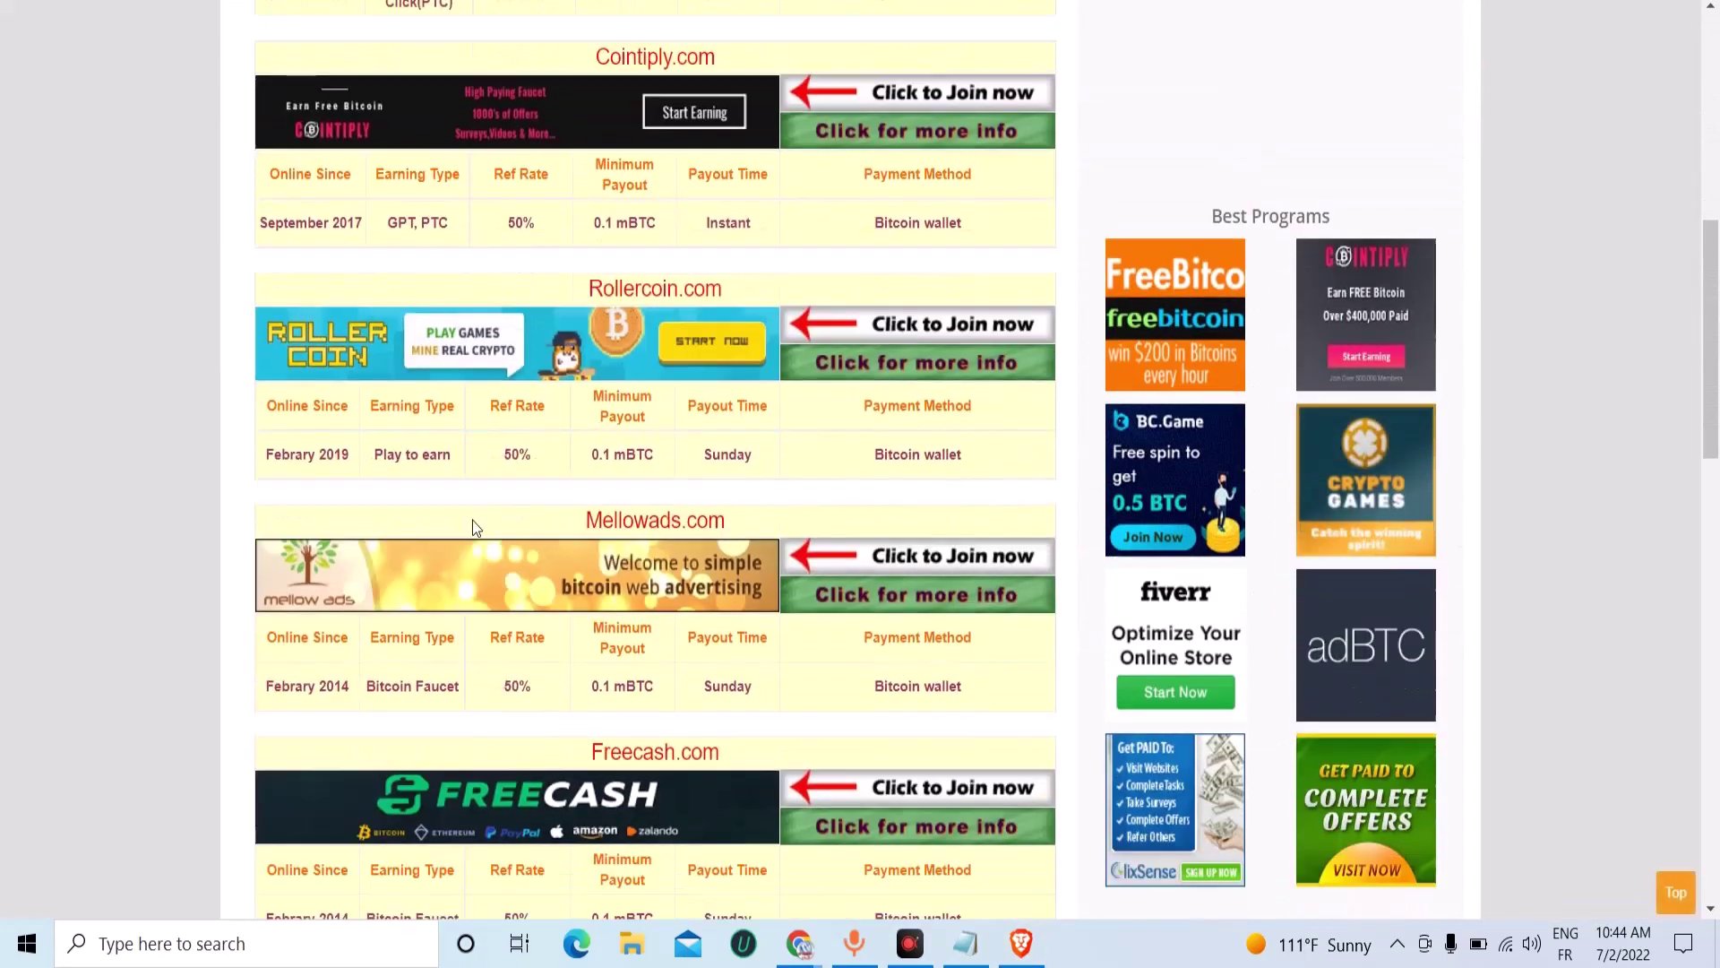
scroll(536, 573, down, 8)
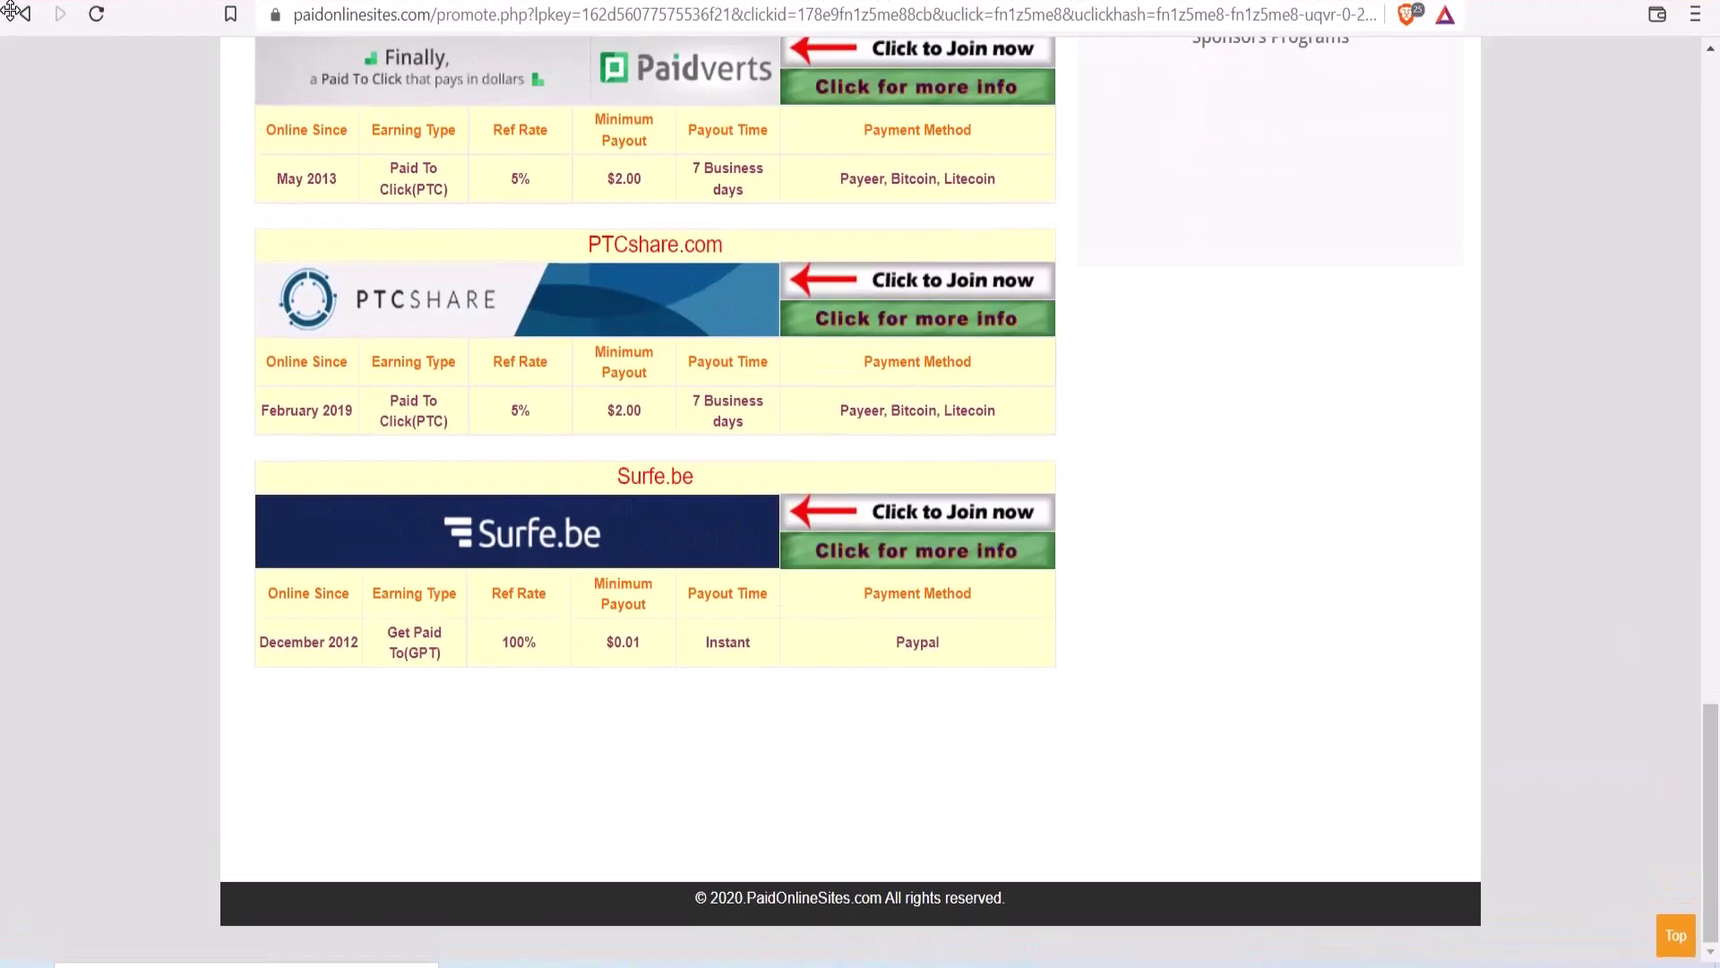
scroll(432, 358, up, 10)
scroll(432, 318, up, 15)
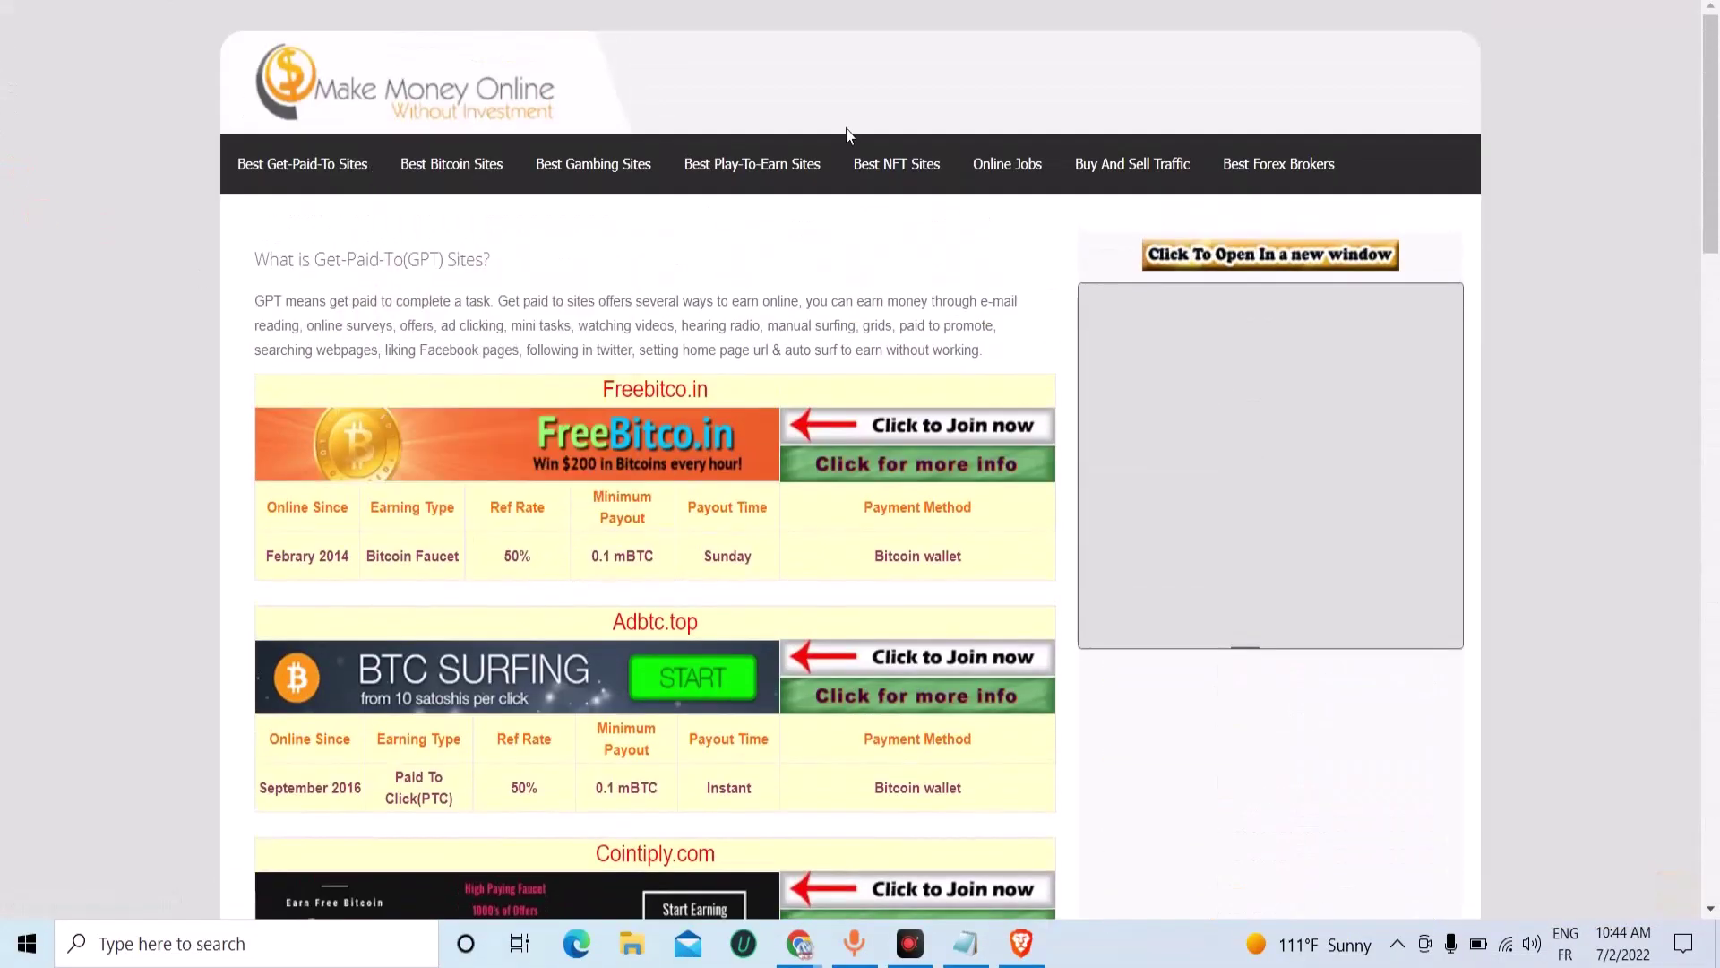
key(F11)
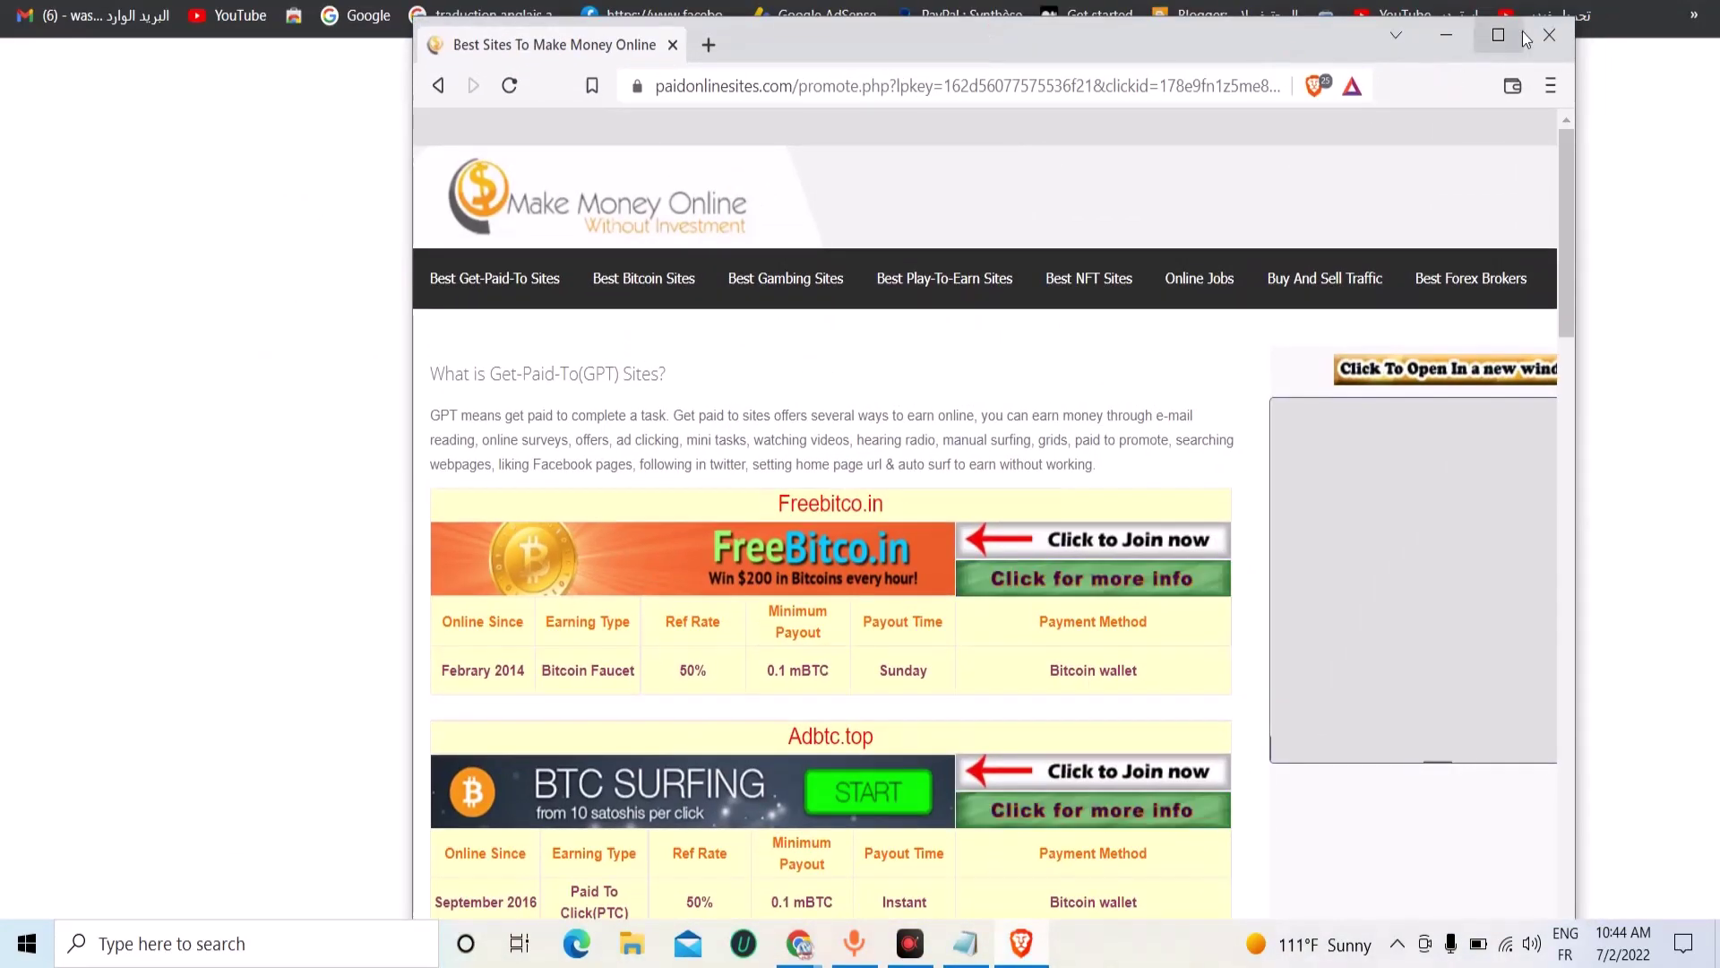
click(1549, 35)
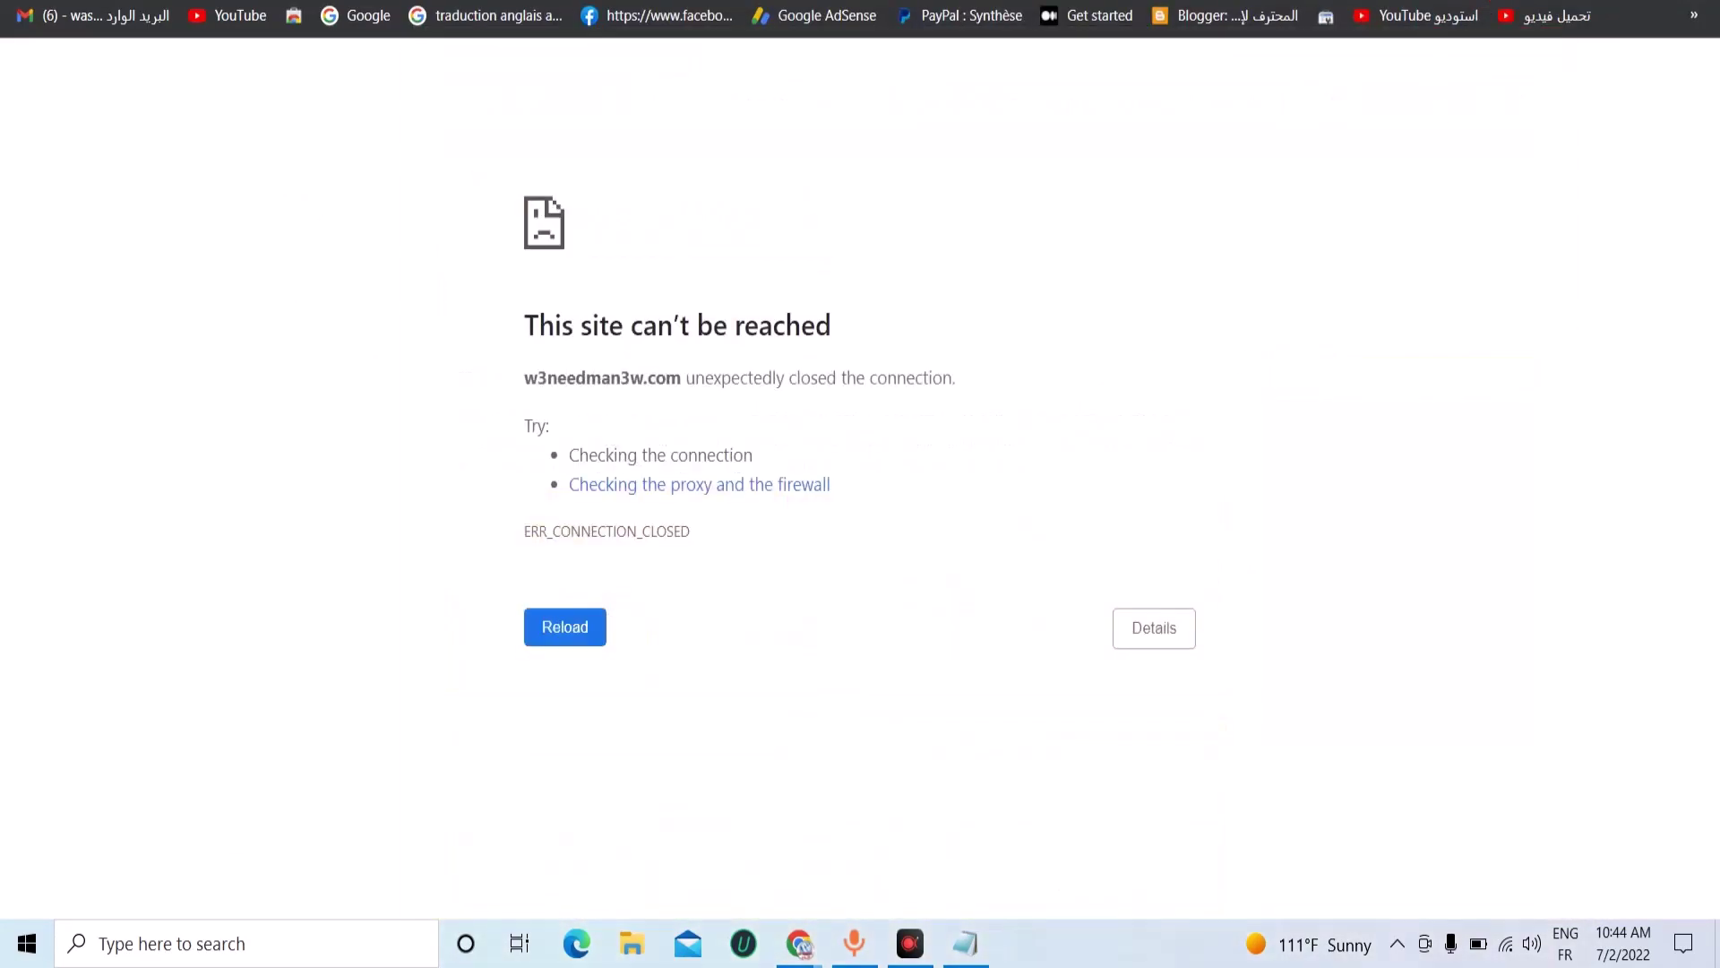
Open bitly.com in a new tab and start creating a new link.
key(alt+Tab)
key(ctrl+t)
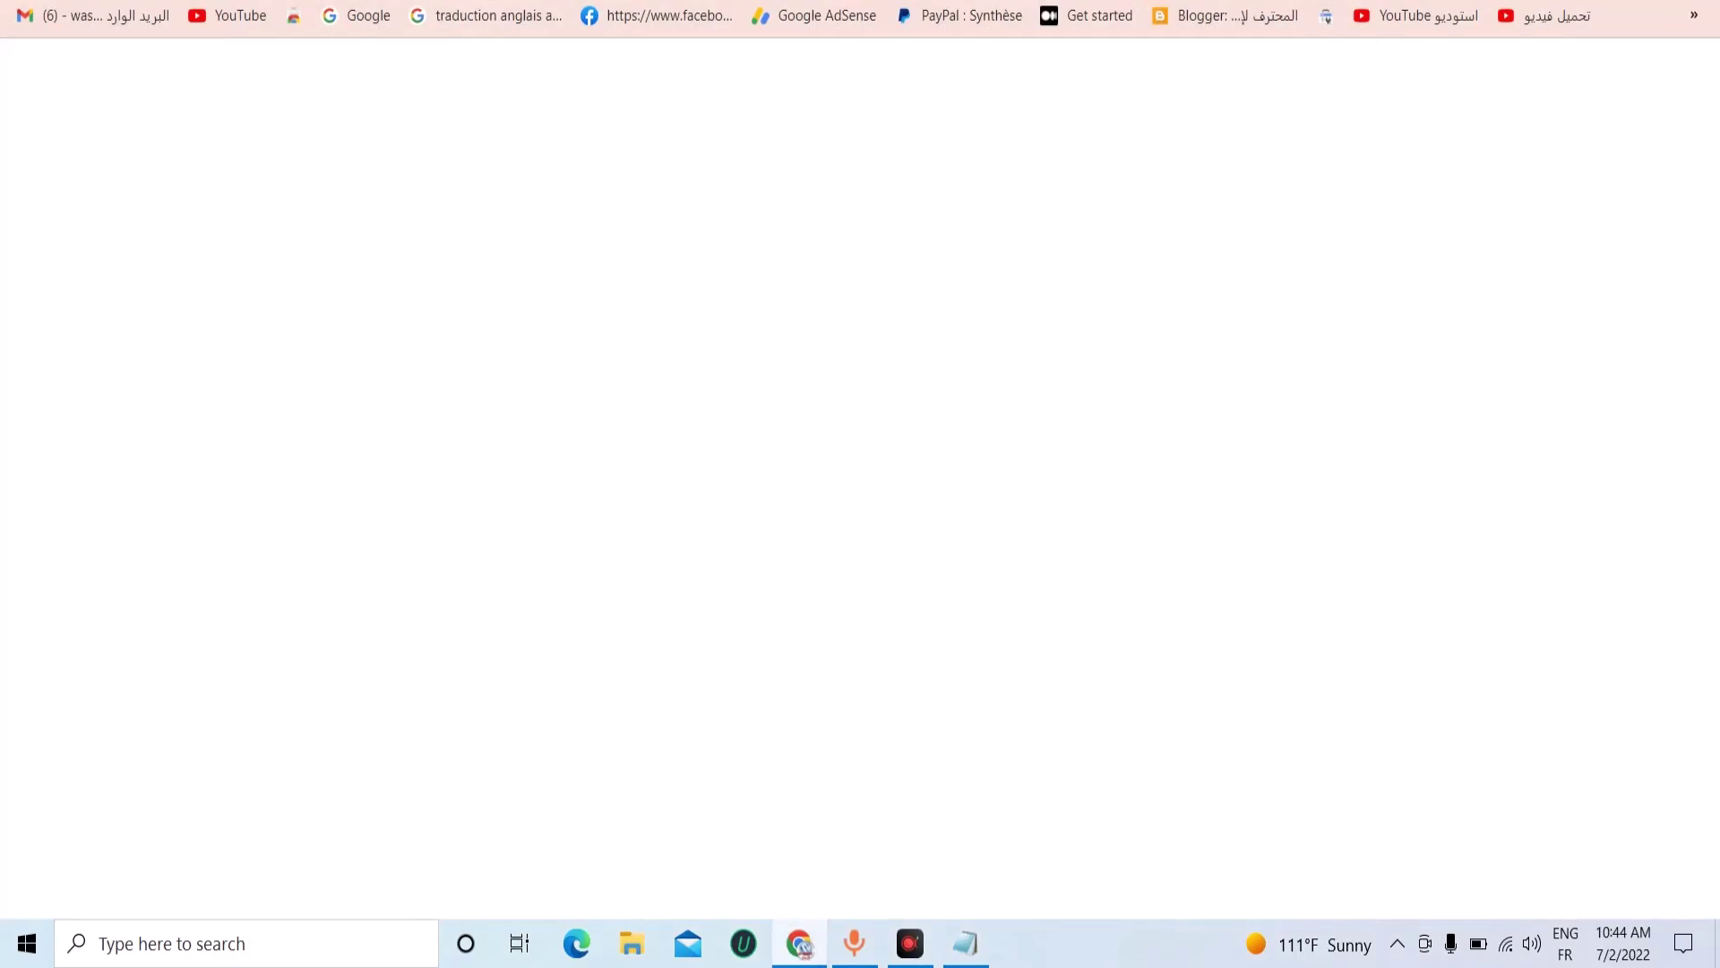
text(b)
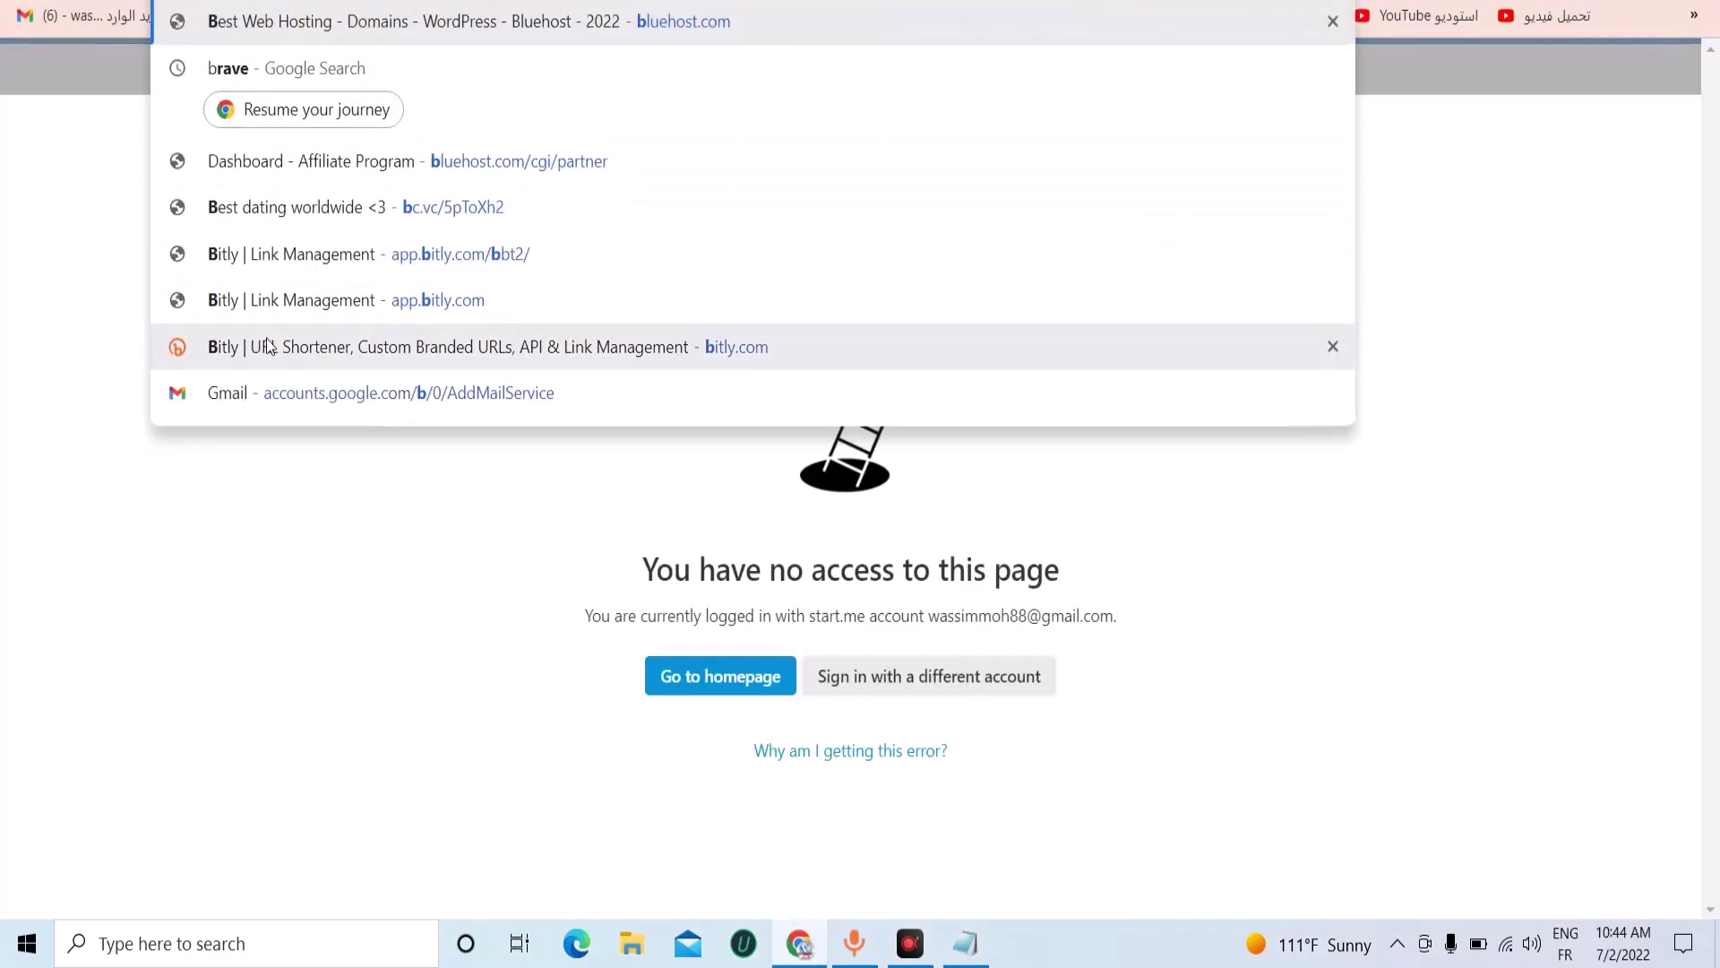
click(264, 346)
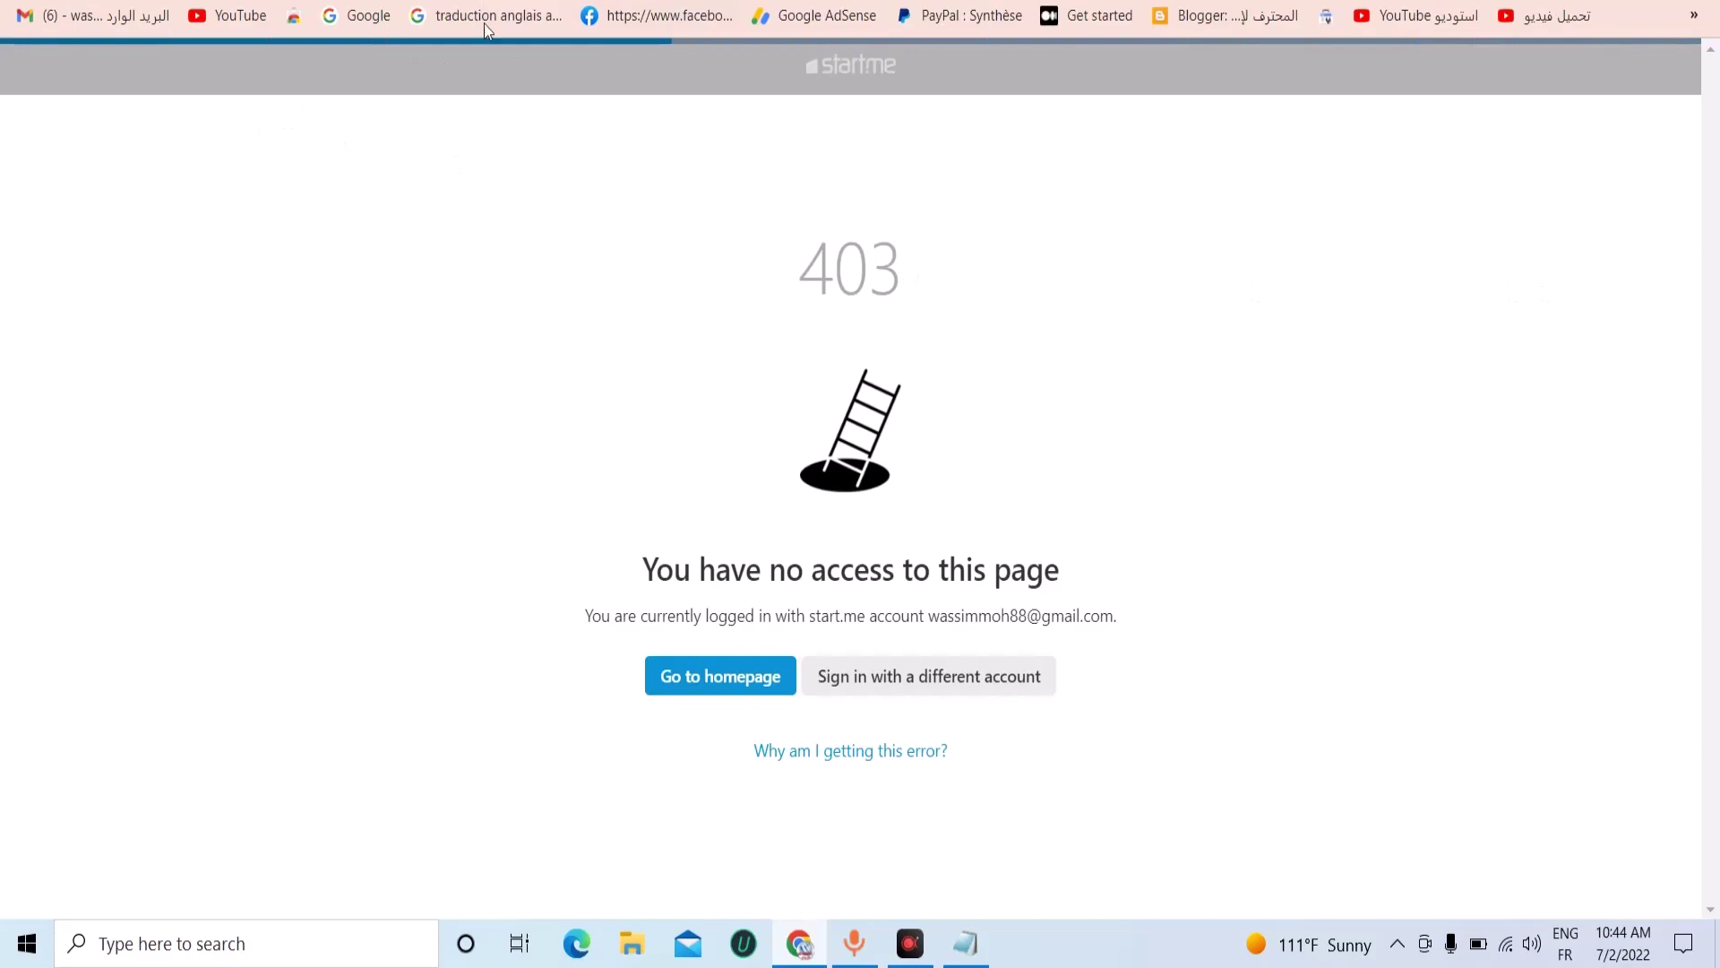
click(1301, 957)
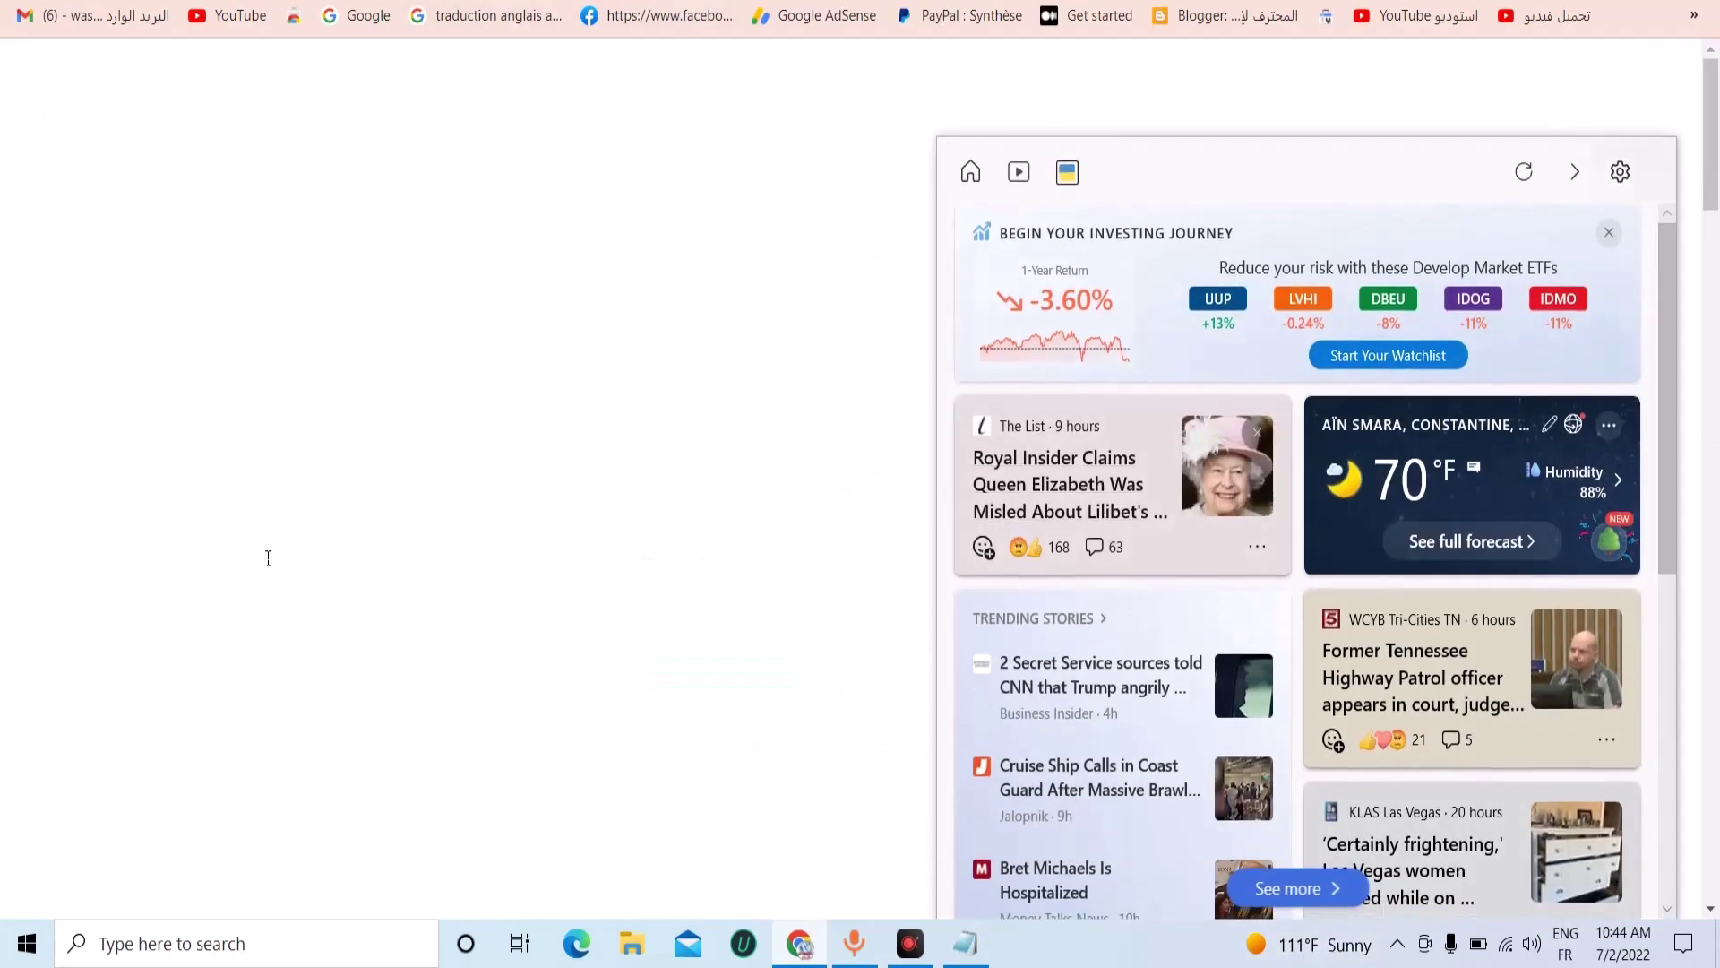
click(476, 507)
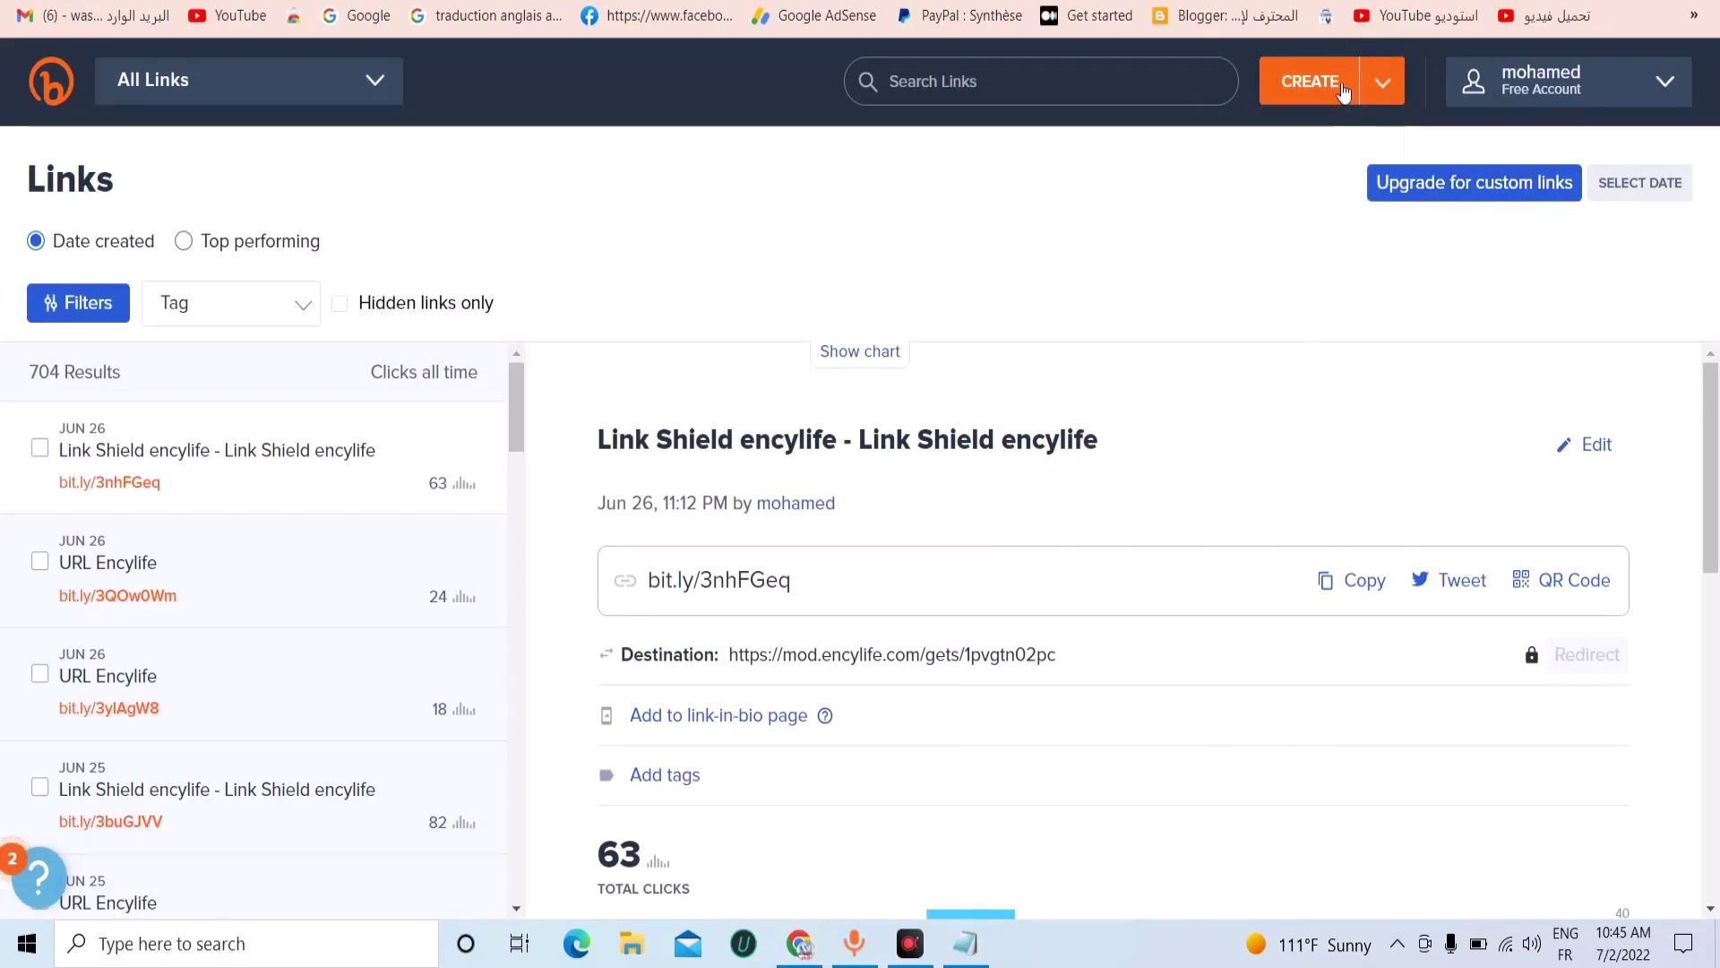
mouse_move(1337, 100)
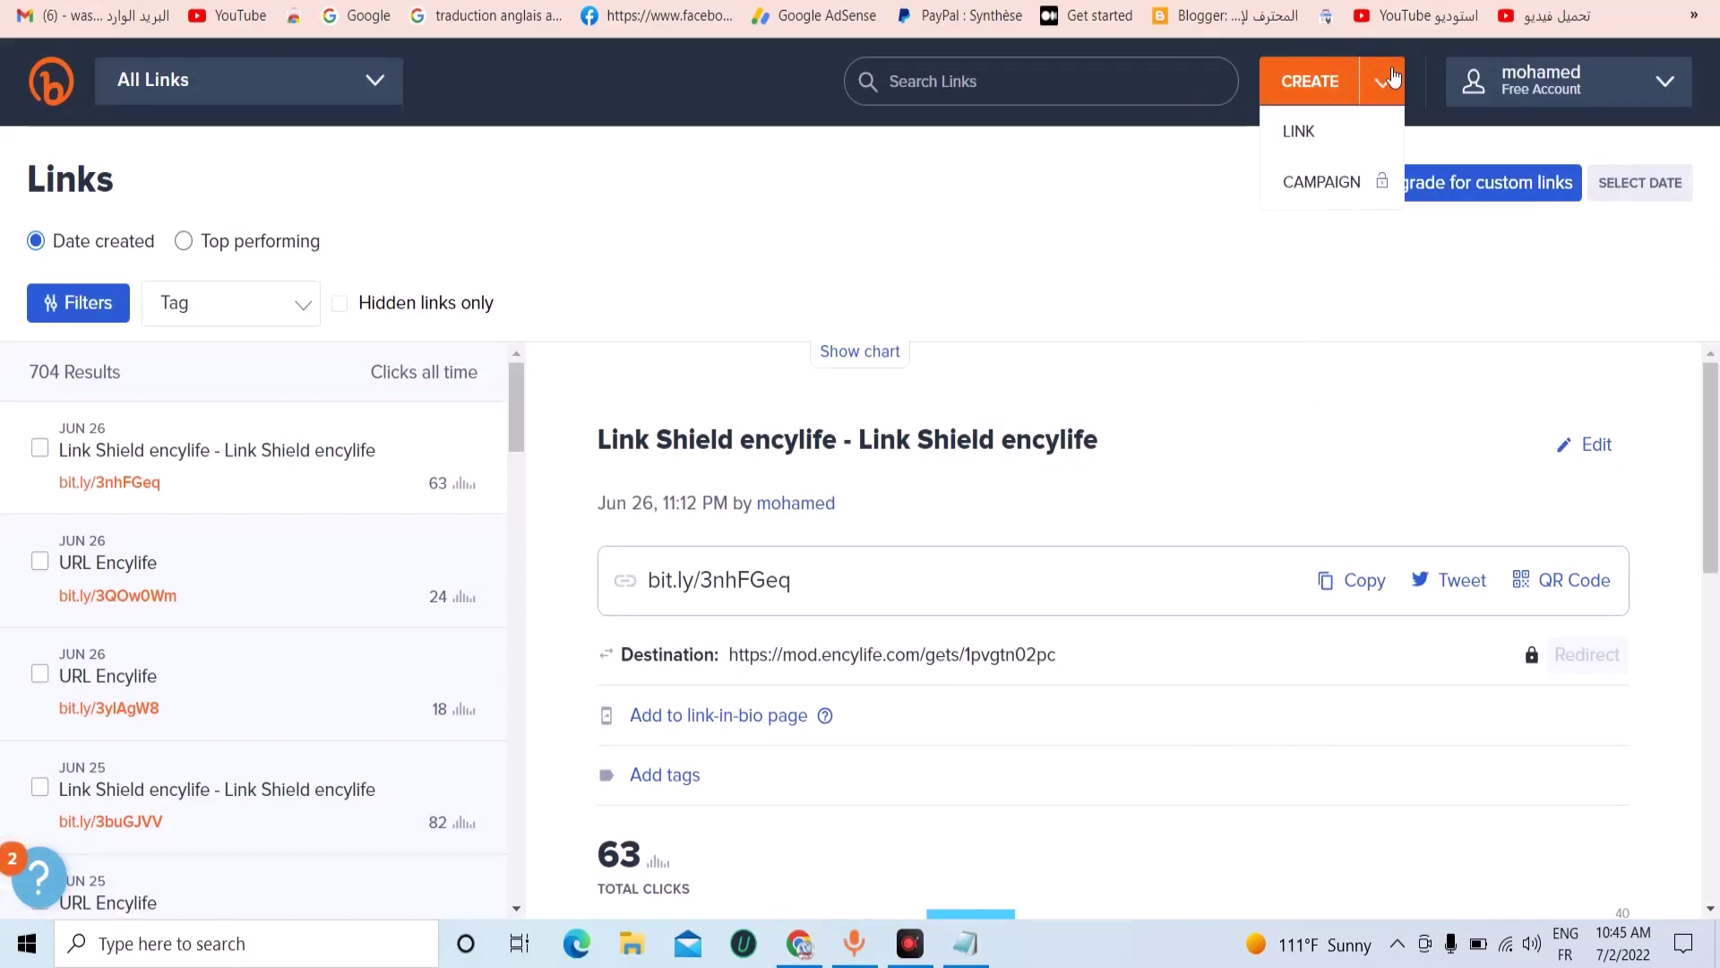
click(1313, 133)
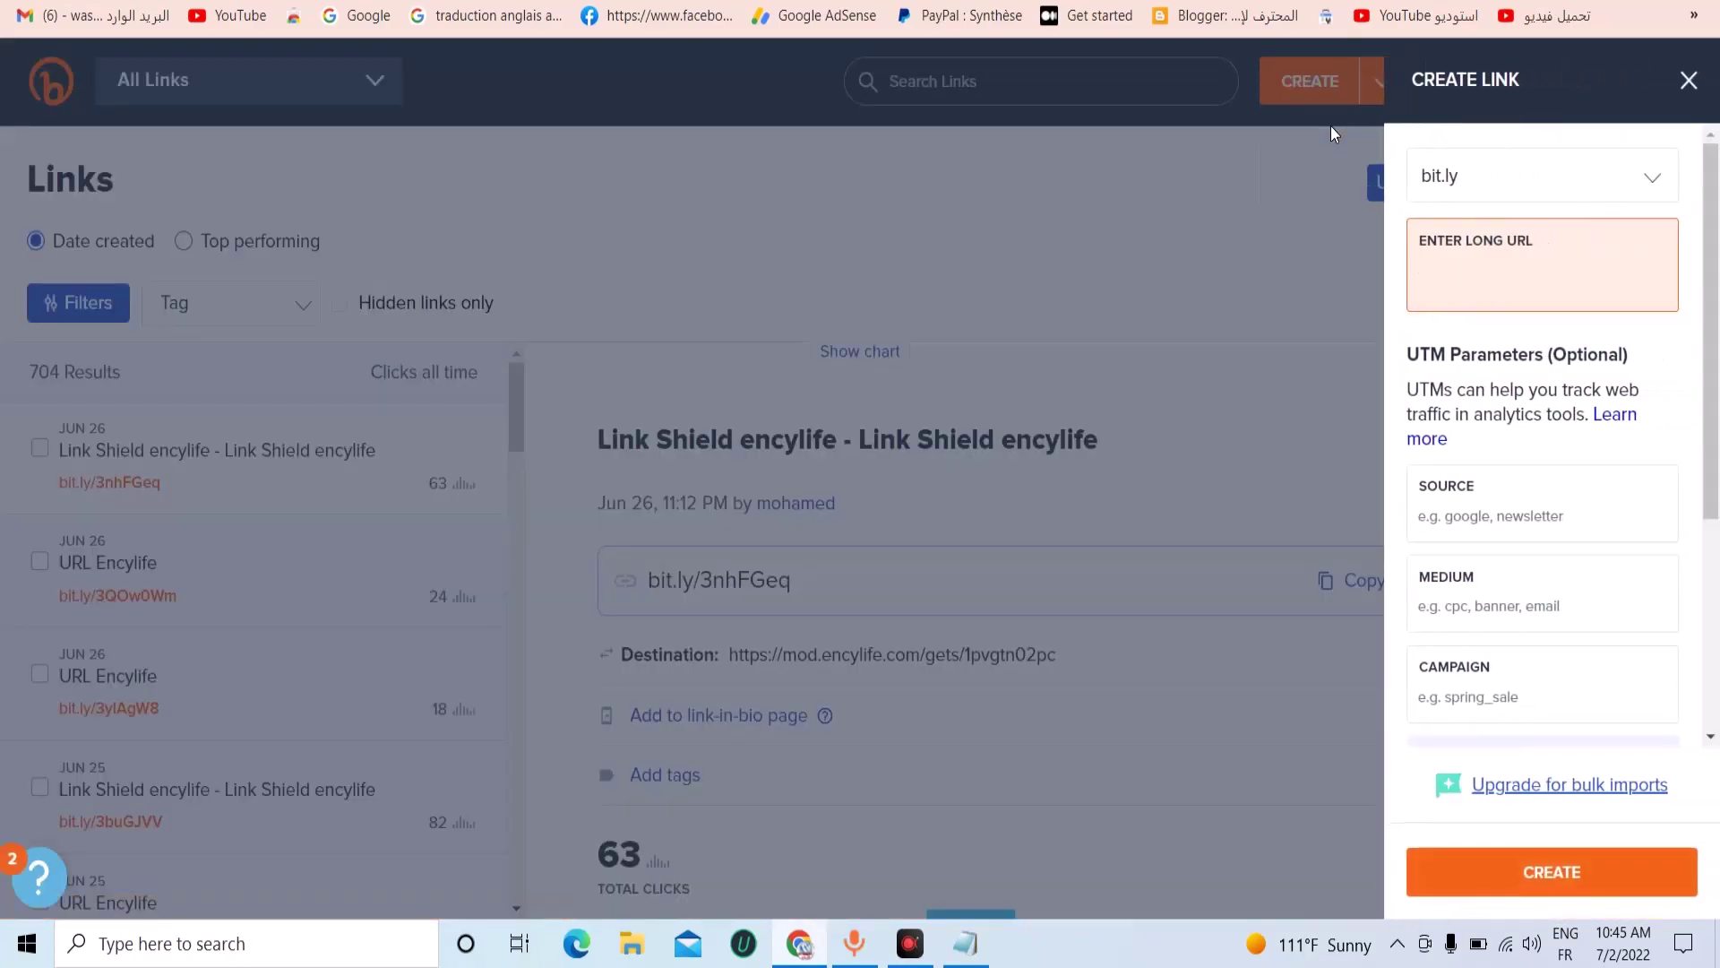
Copy the profitablecpmgate direct link from Notepad and shorten it in Bitly.
click(965, 943)
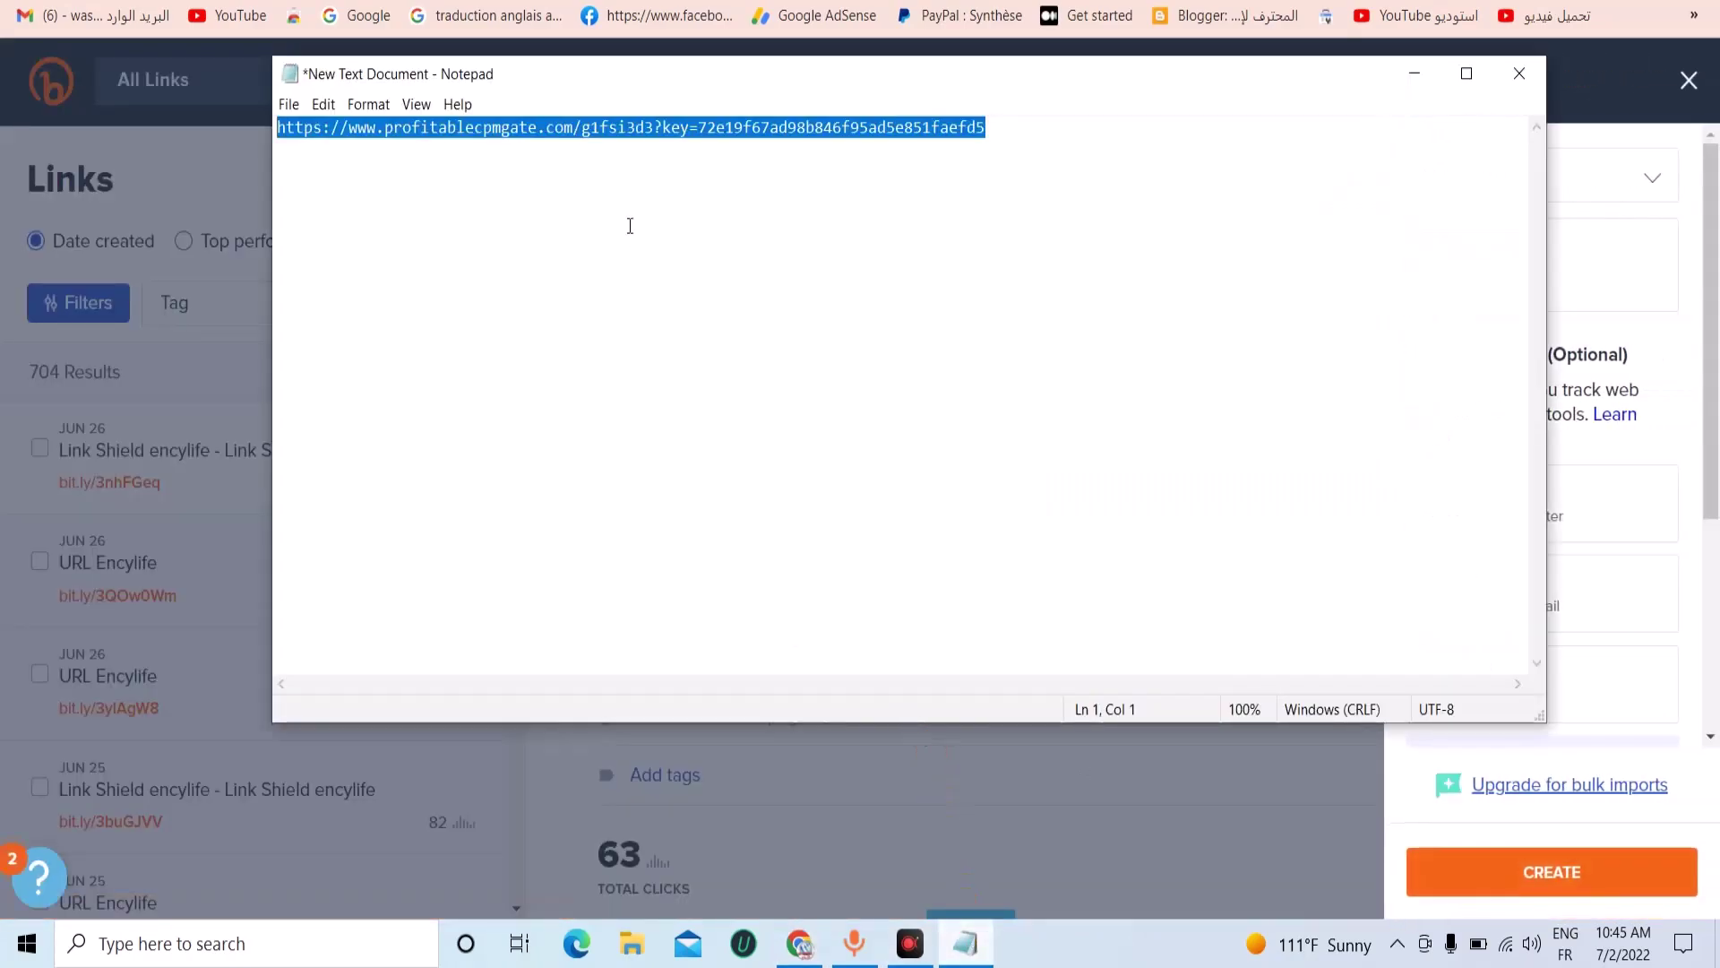
right_click(590, 136)
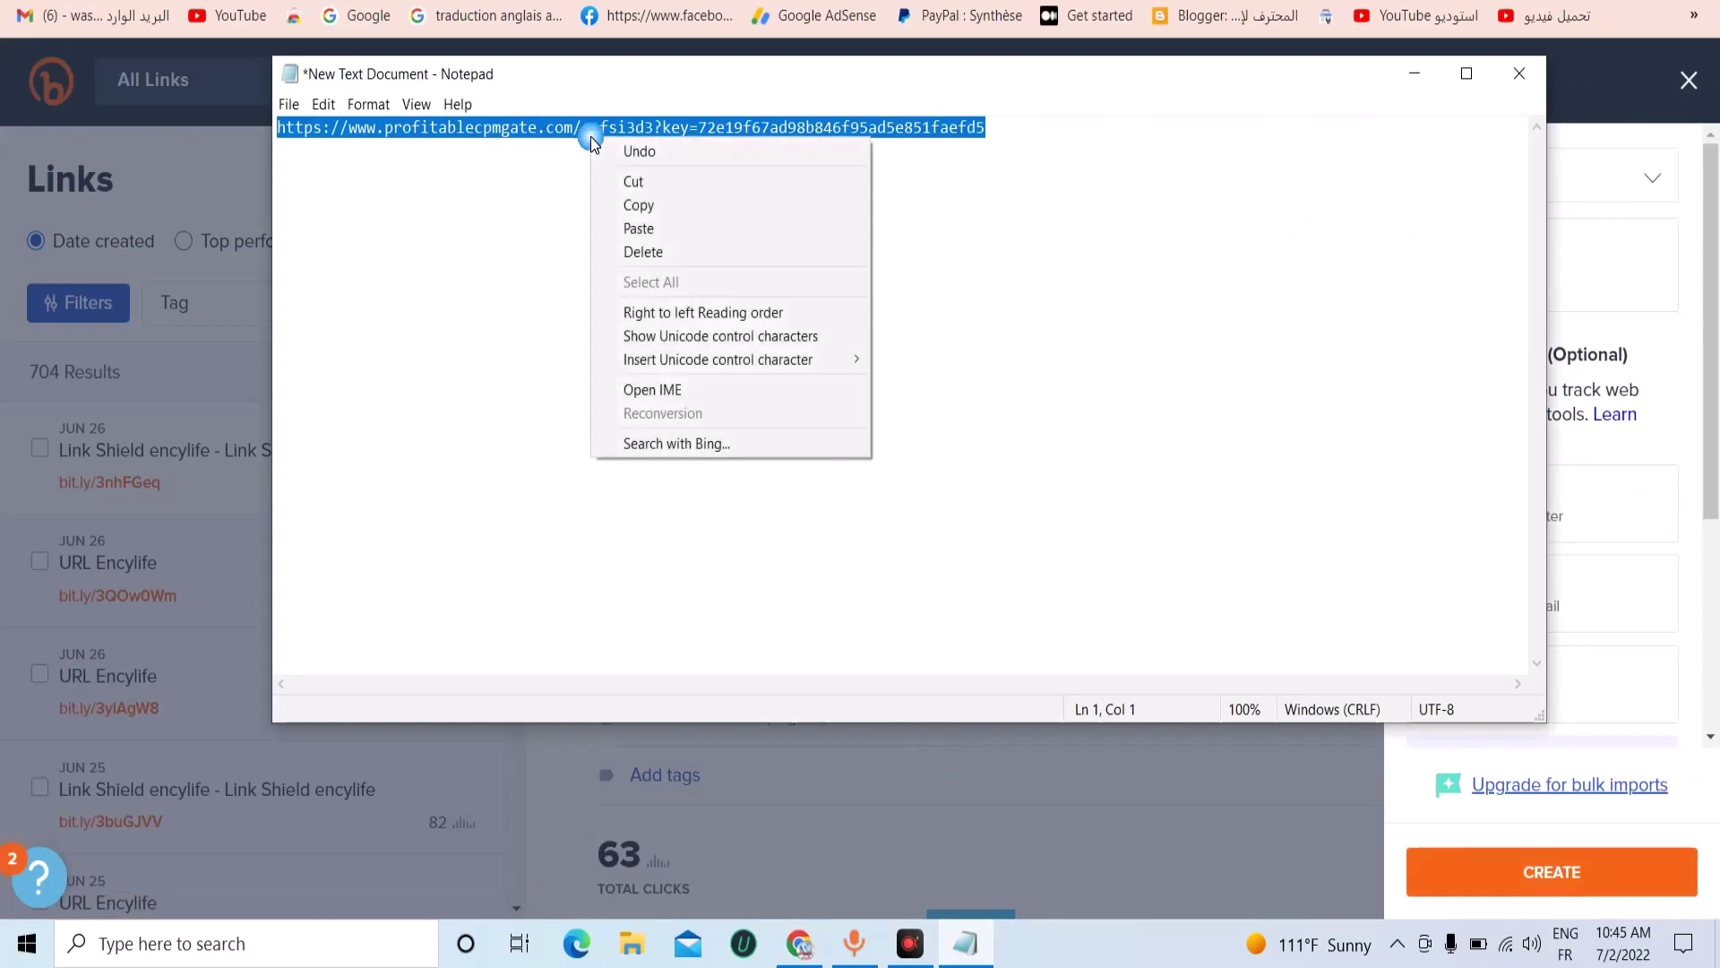
click(637, 205)
click(1415, 74)
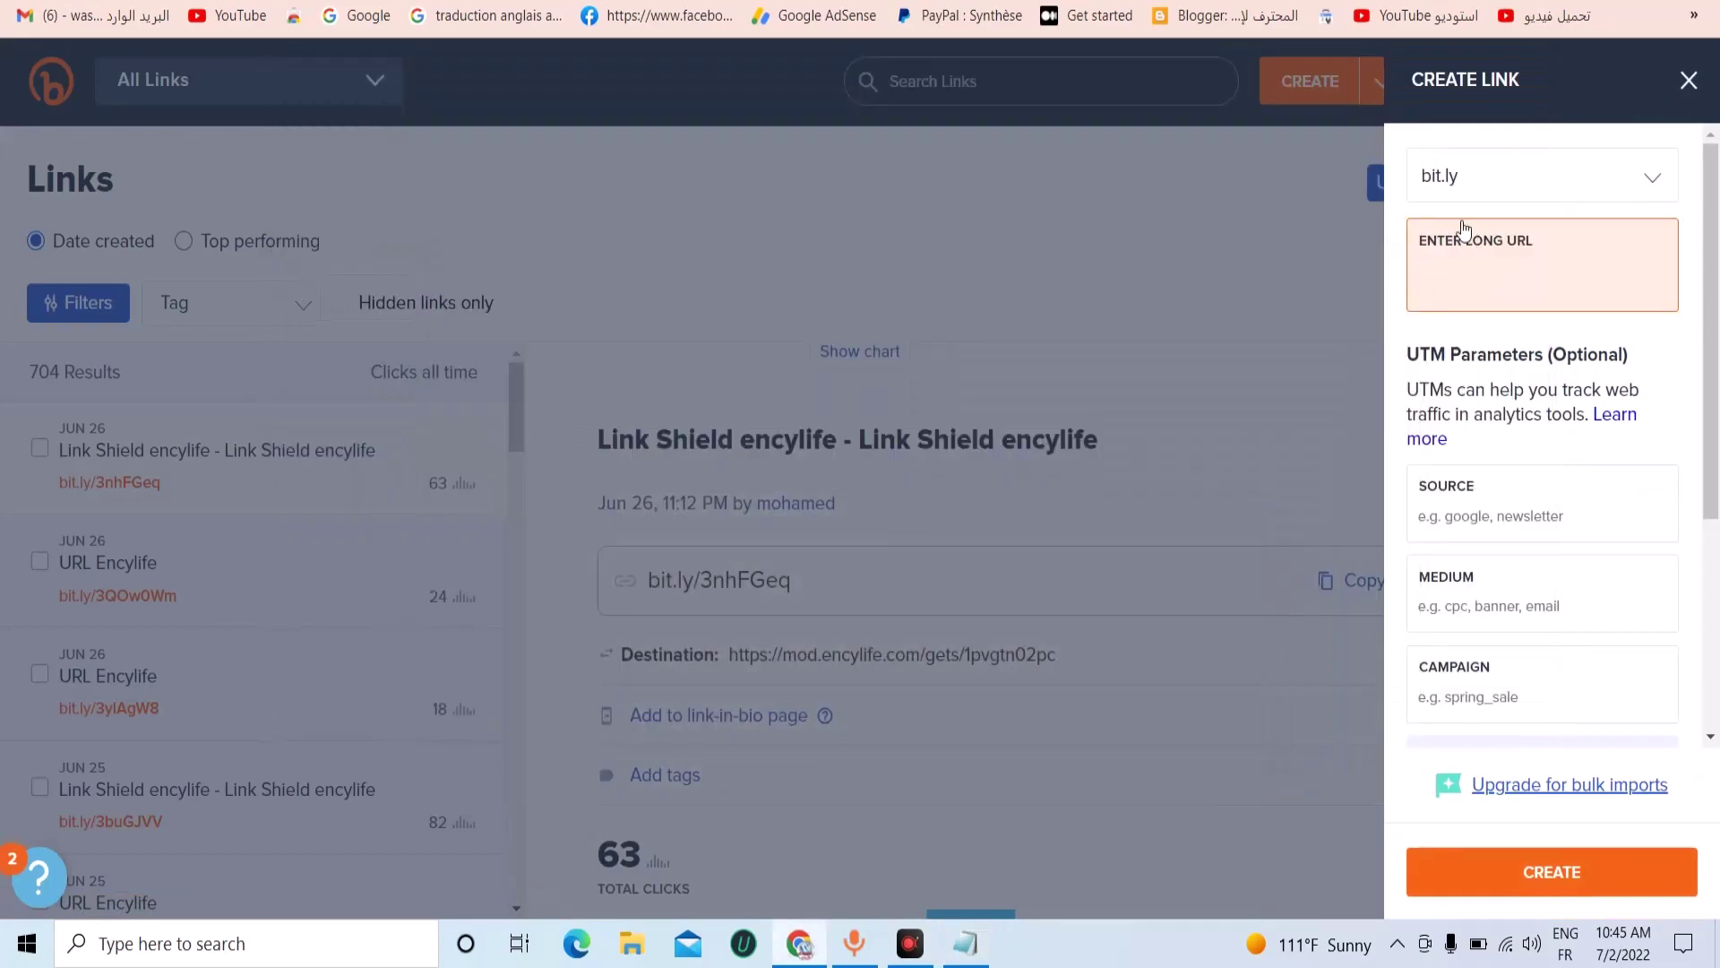
right_click(1451, 296)
click(1487, 491)
click(1533, 878)
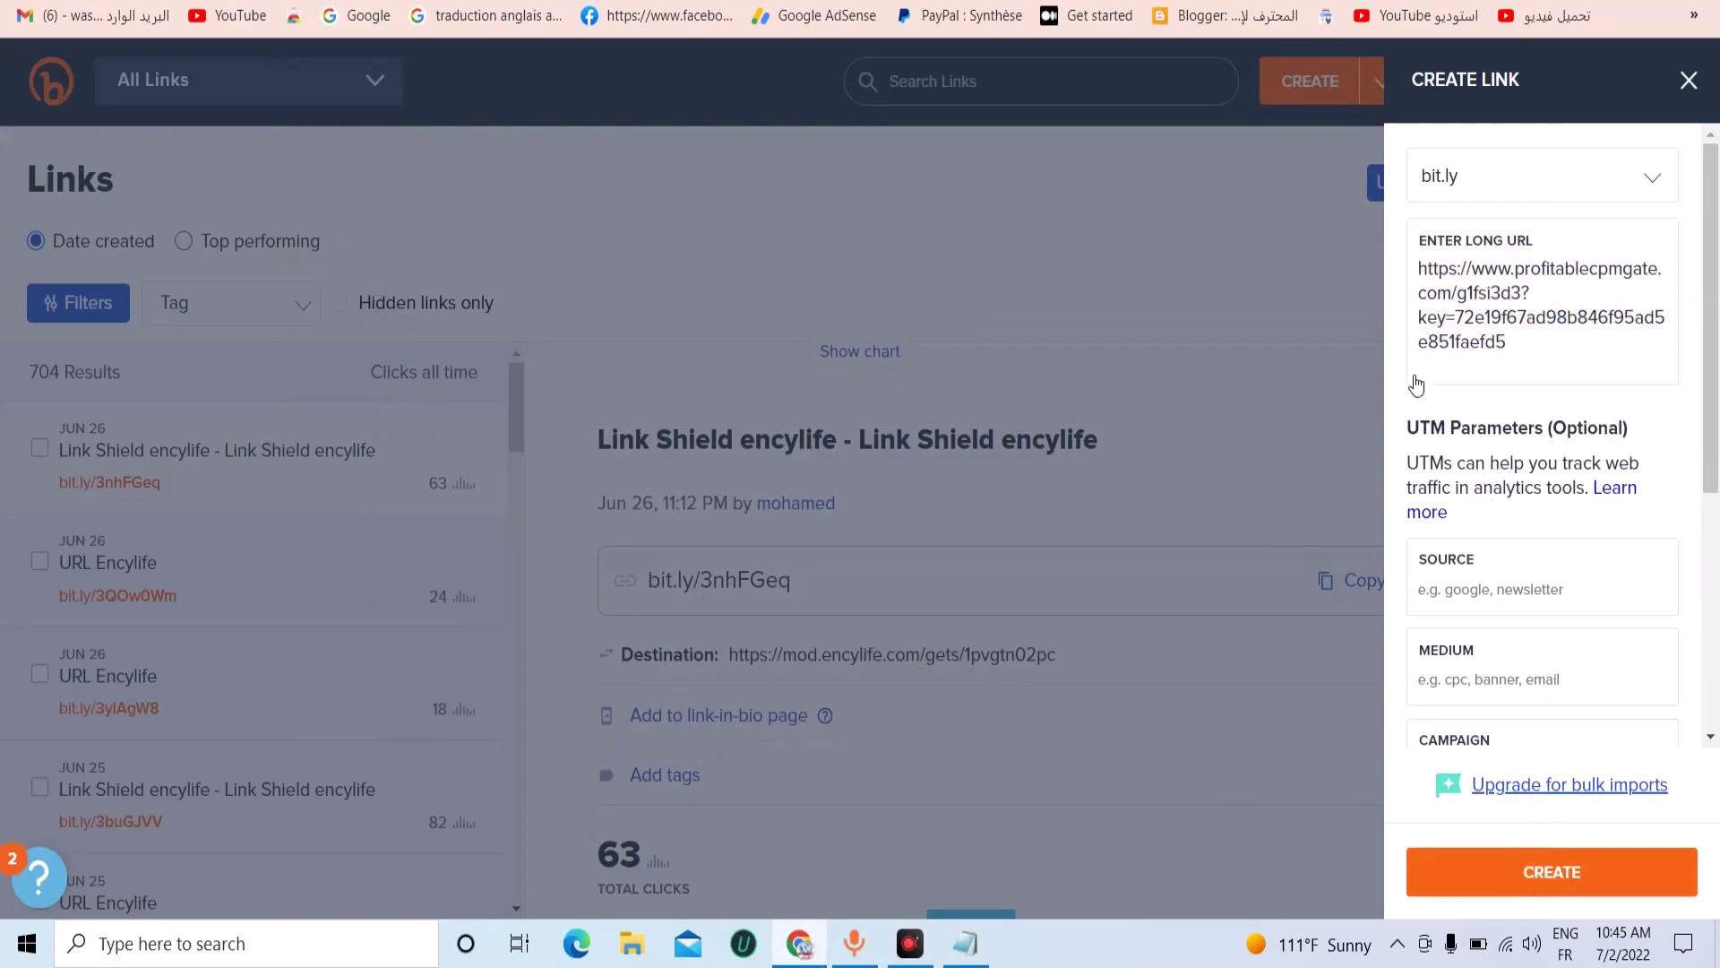
click(1546, 882)
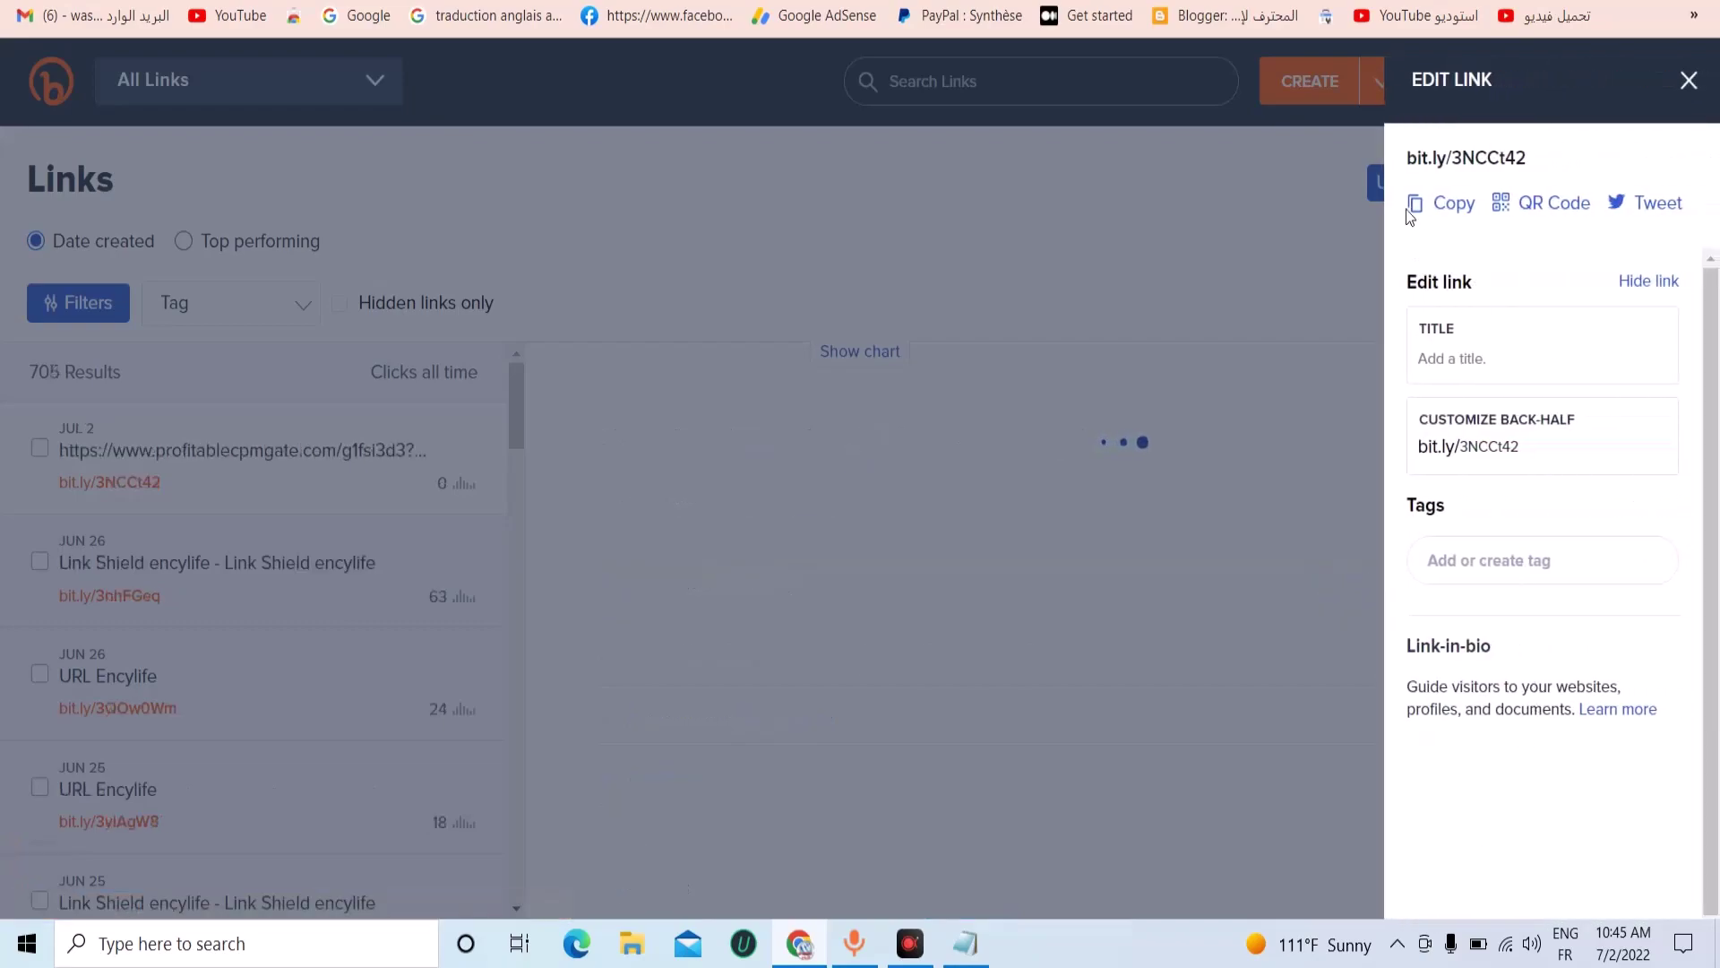
Copy the short link bit.ly/3NCCt42 and paste it into the note below the long URL.
click(1452, 204)
click(965, 942)
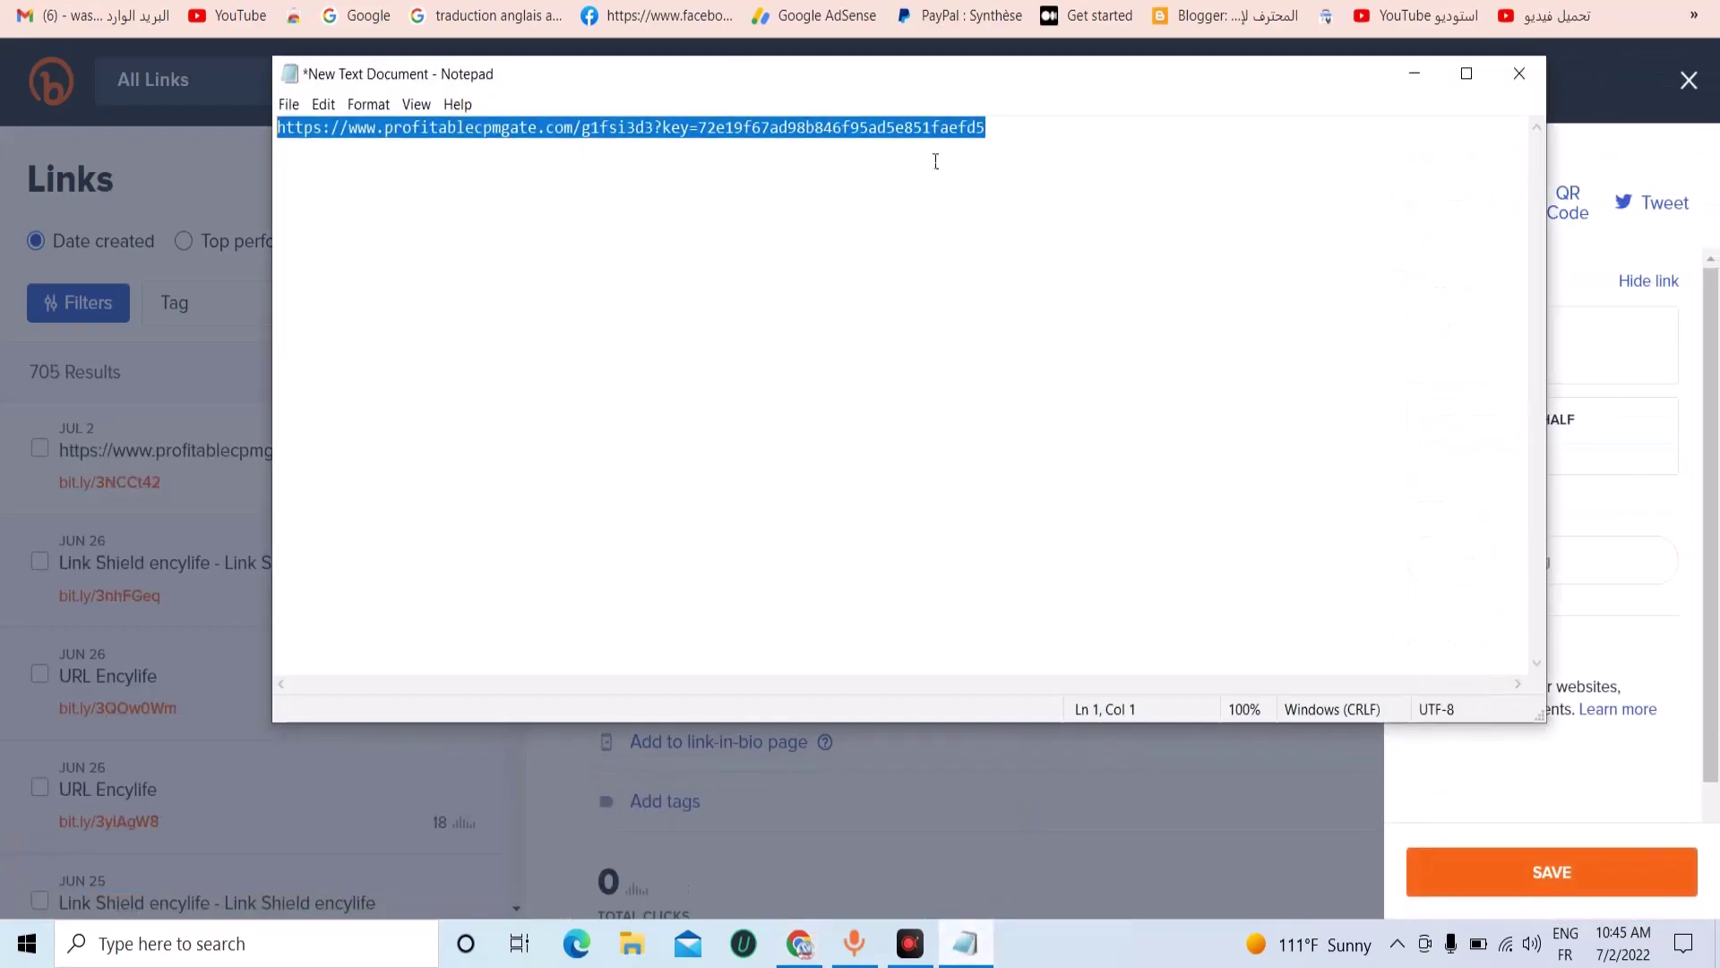
click(1001, 138)
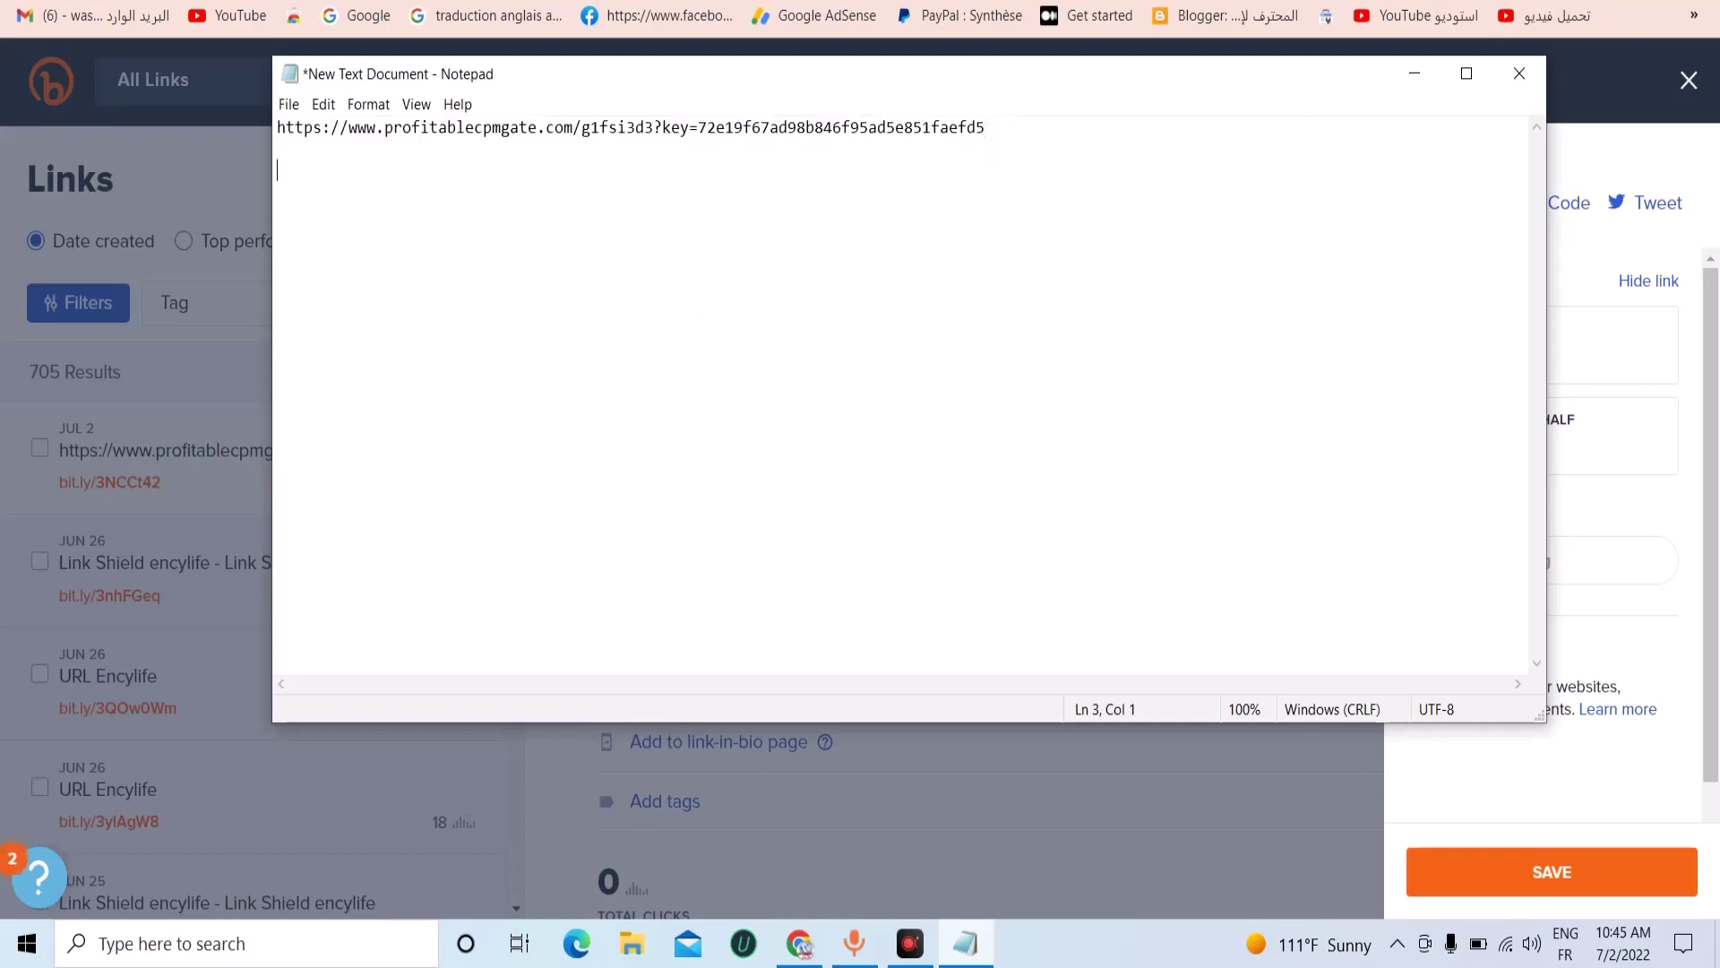
key(ctrl+v)
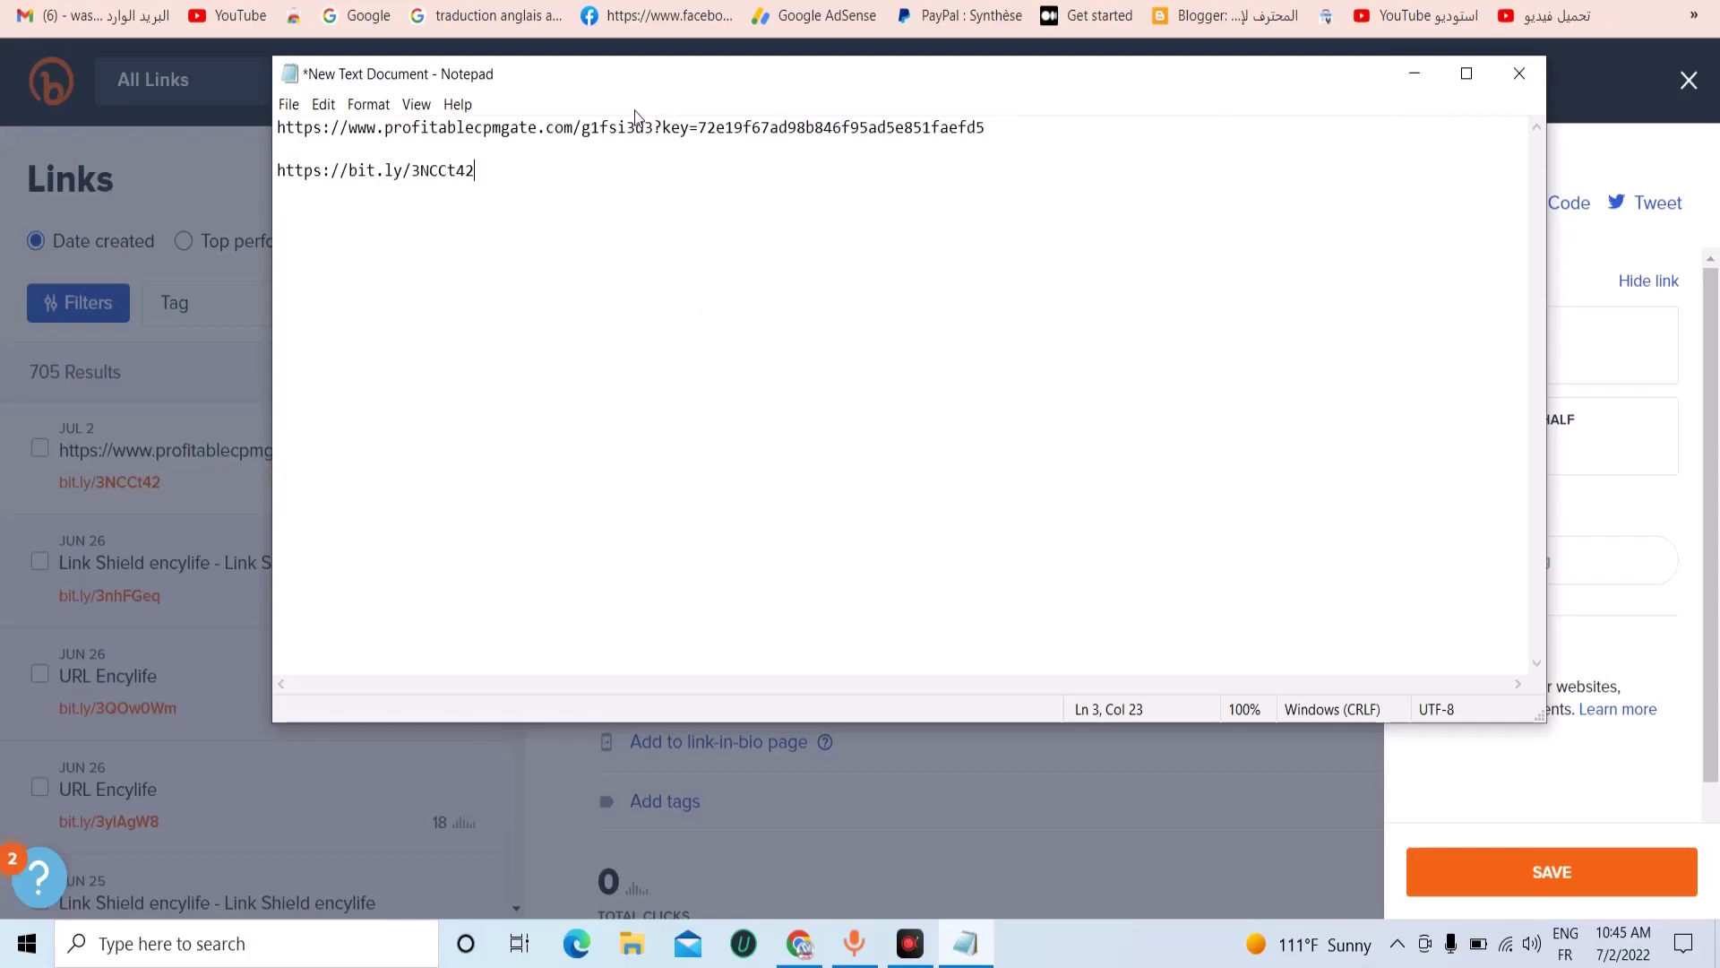
drag(475, 170, 281, 186)
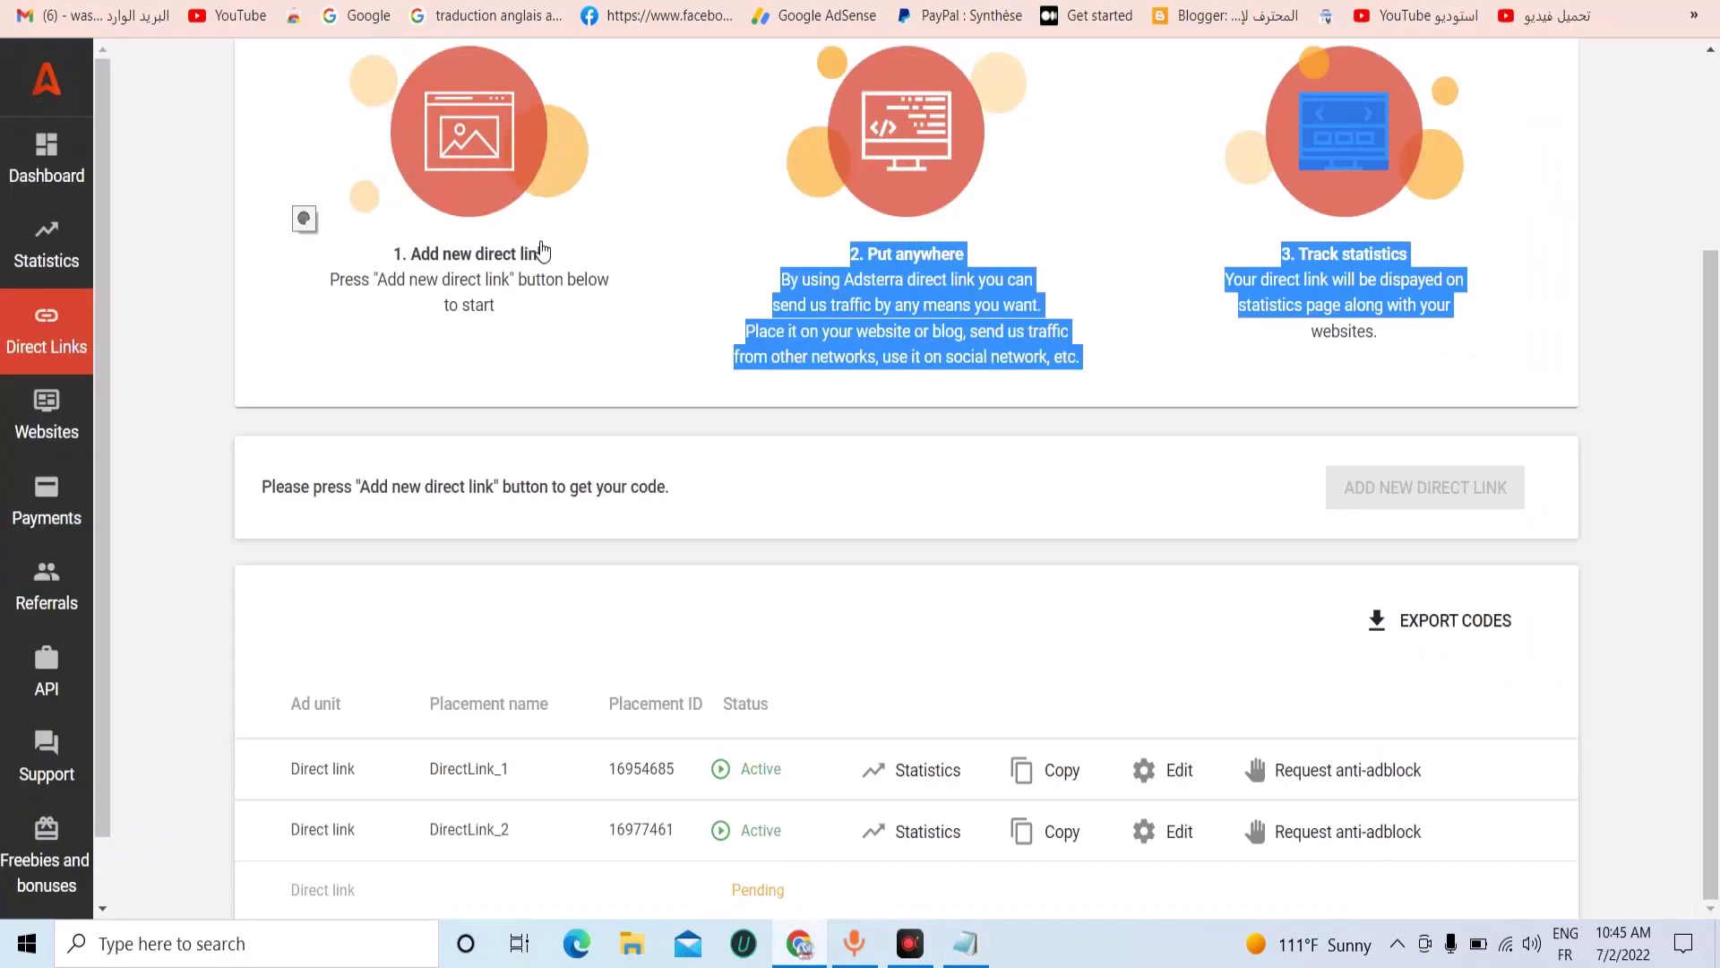
scroll(537, 134, up, 3)
Review Fiverr's Similarweb stats, highlighting 59.50M monthly visits and the Top 5 Countries list.
mouse_move(534, 91)
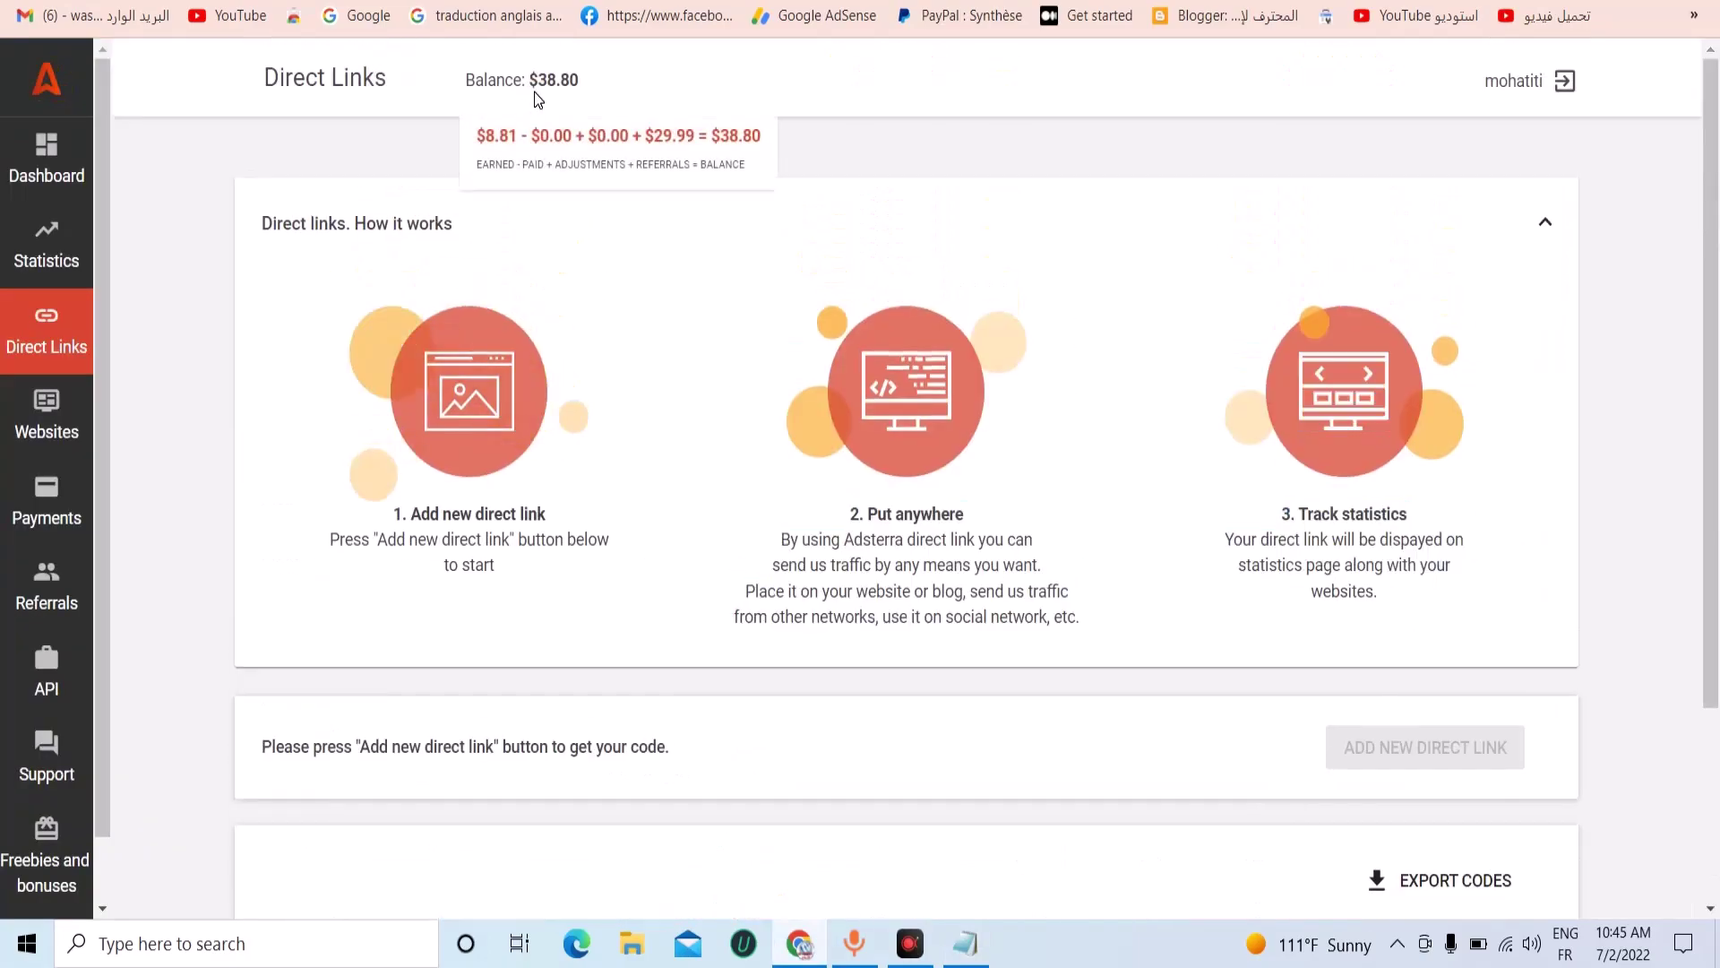
drag(534, 92, 588, 88)
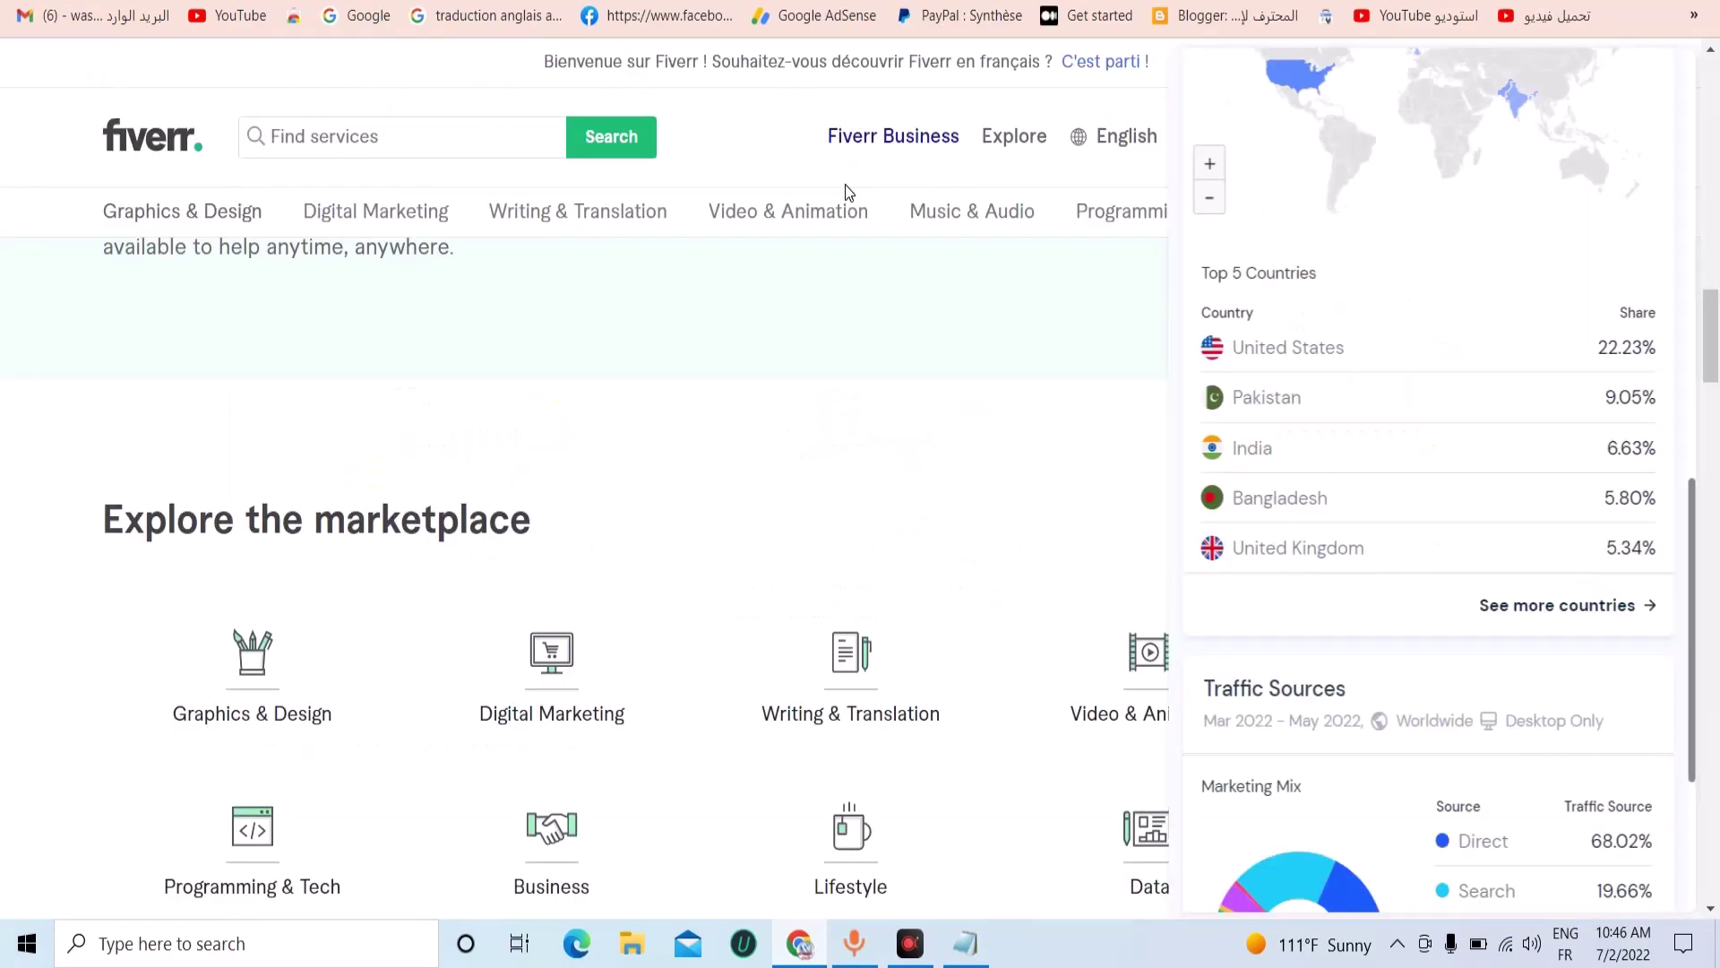
scroll(968, 436, up, 3)
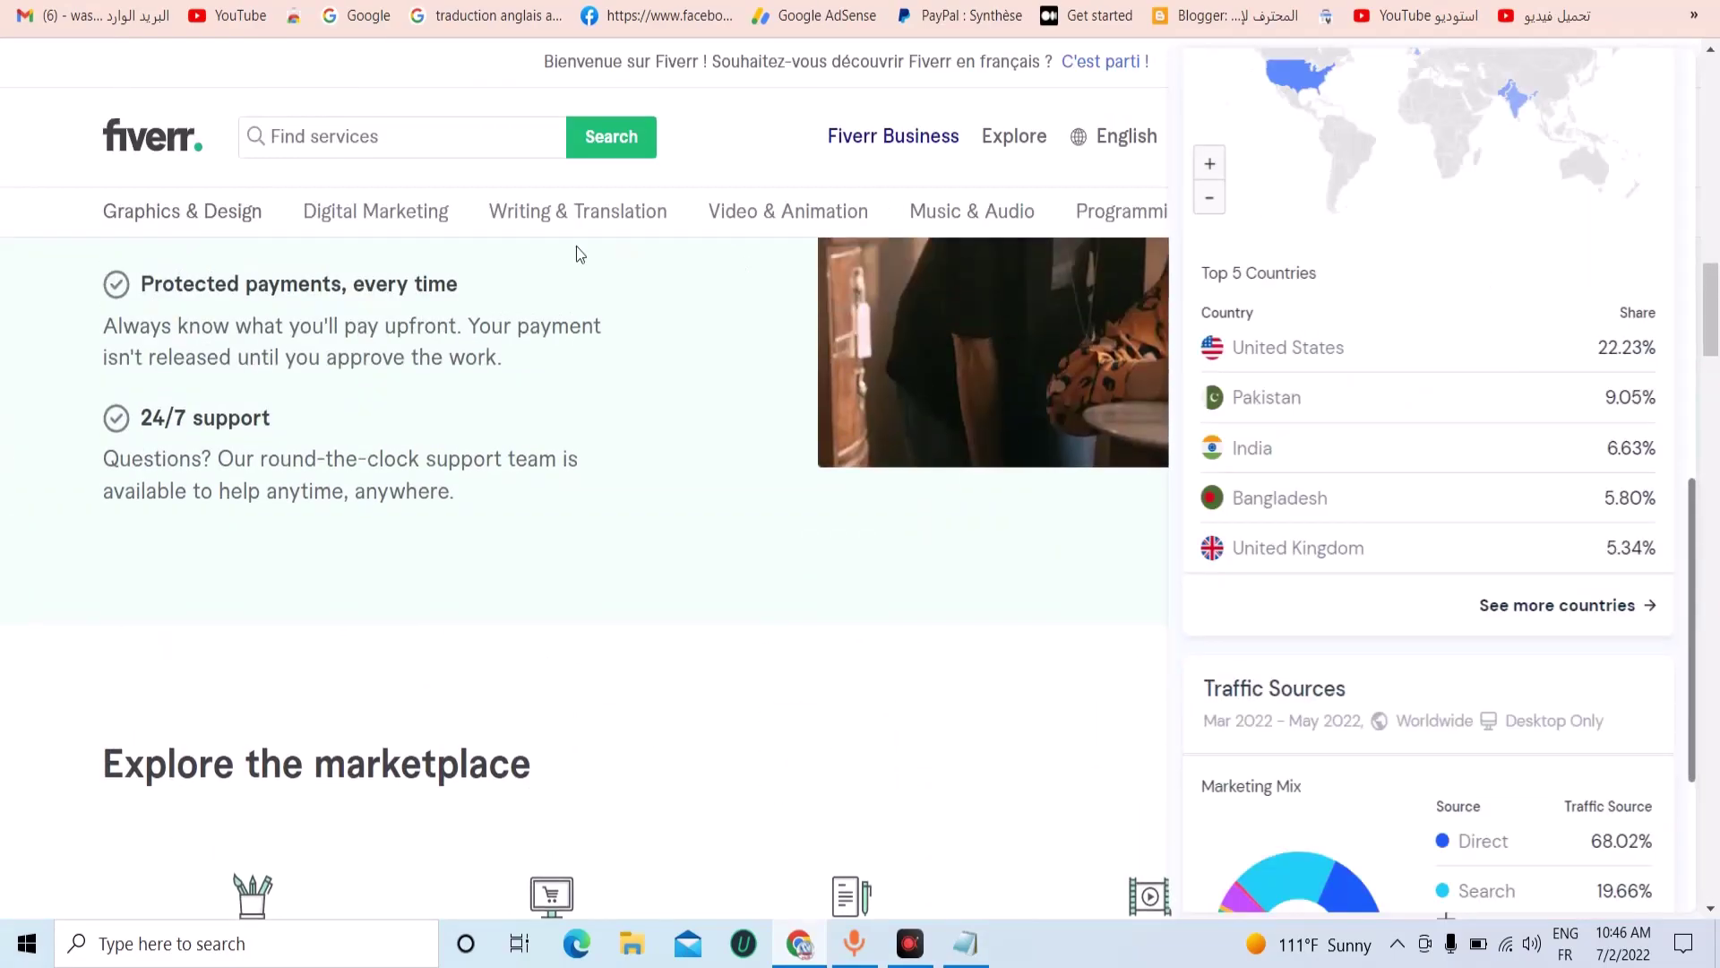
scroll(482, 352, up, 8)
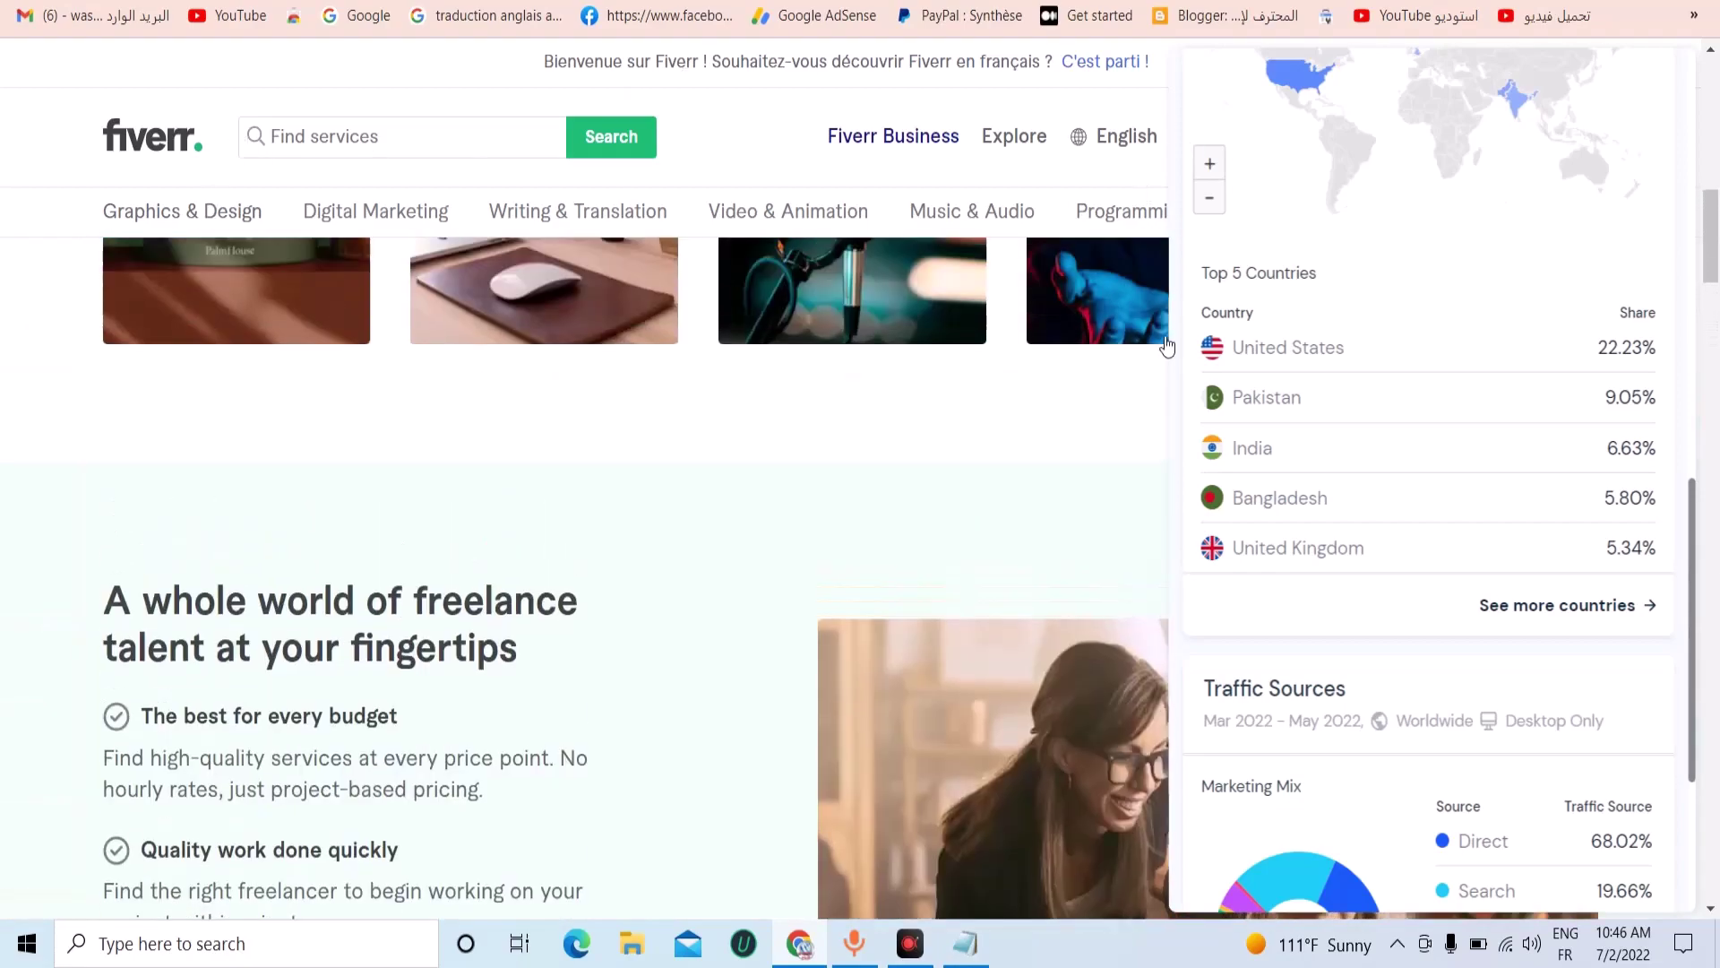
scroll(1166, 345, up, 4)
scroll(1309, 335, up, 3)
scroll(1341, 391, down, 3)
scroll(1333, 305, up, 3)
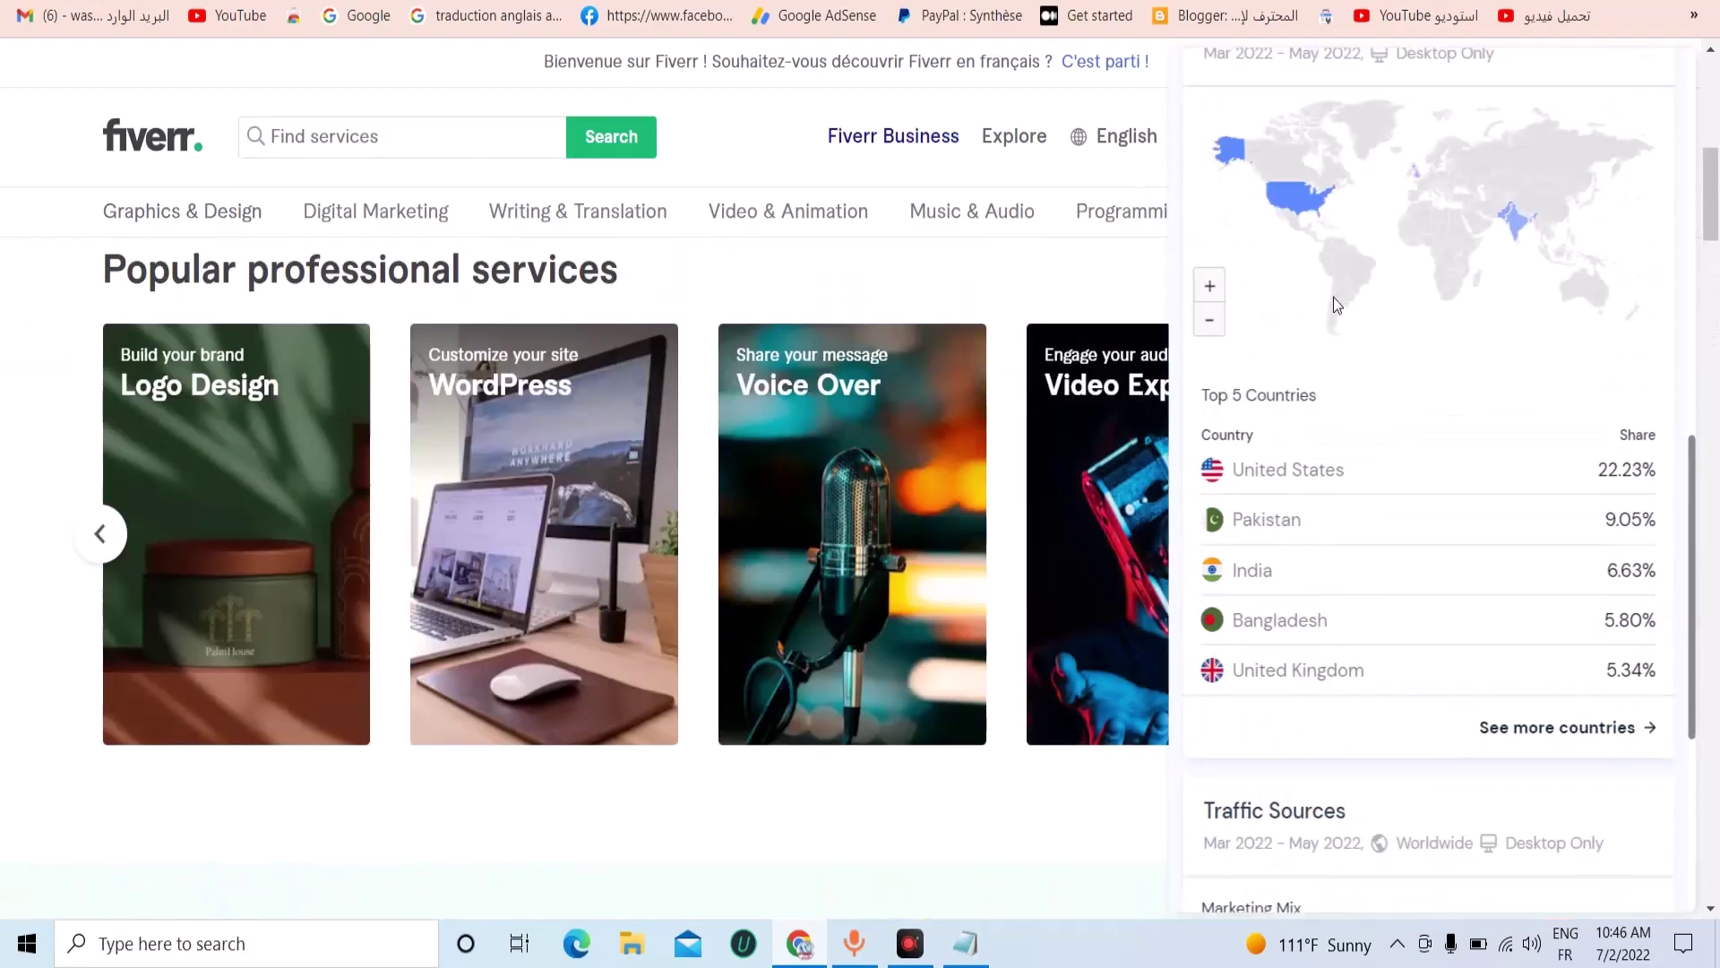
scroll(1333, 305, up, 3)
scroll(1559, 260, up, 3)
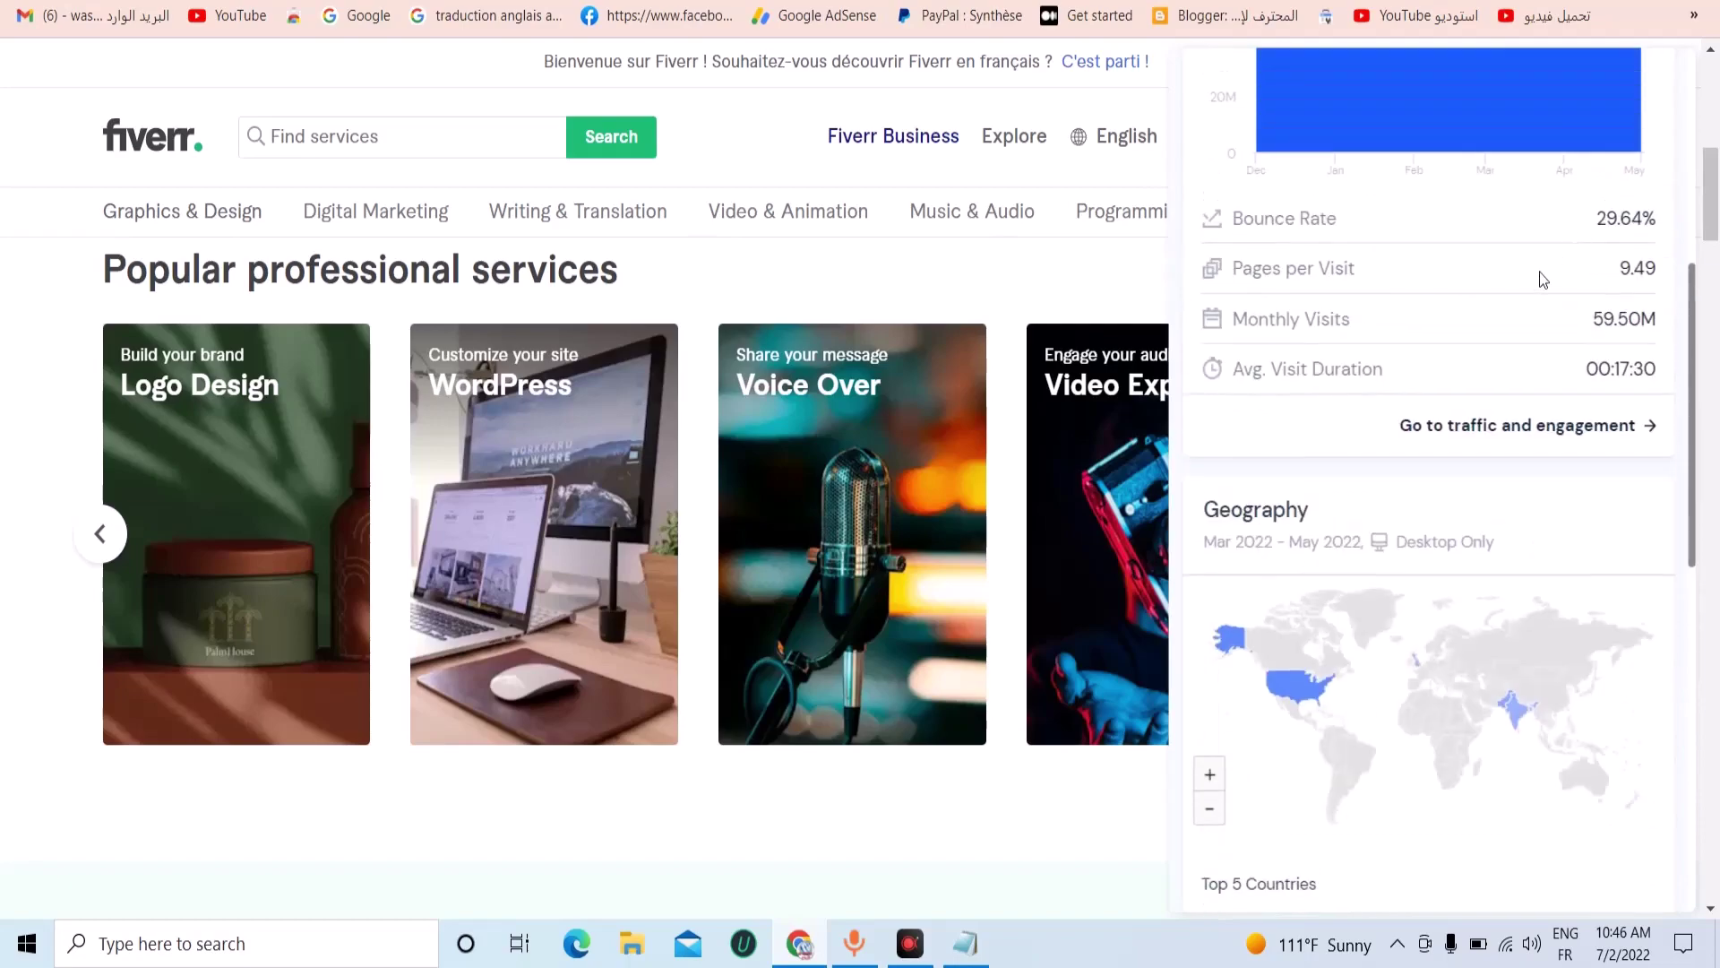
drag(1615, 328, 1658, 327)
scroll(1509, 370, down, 3)
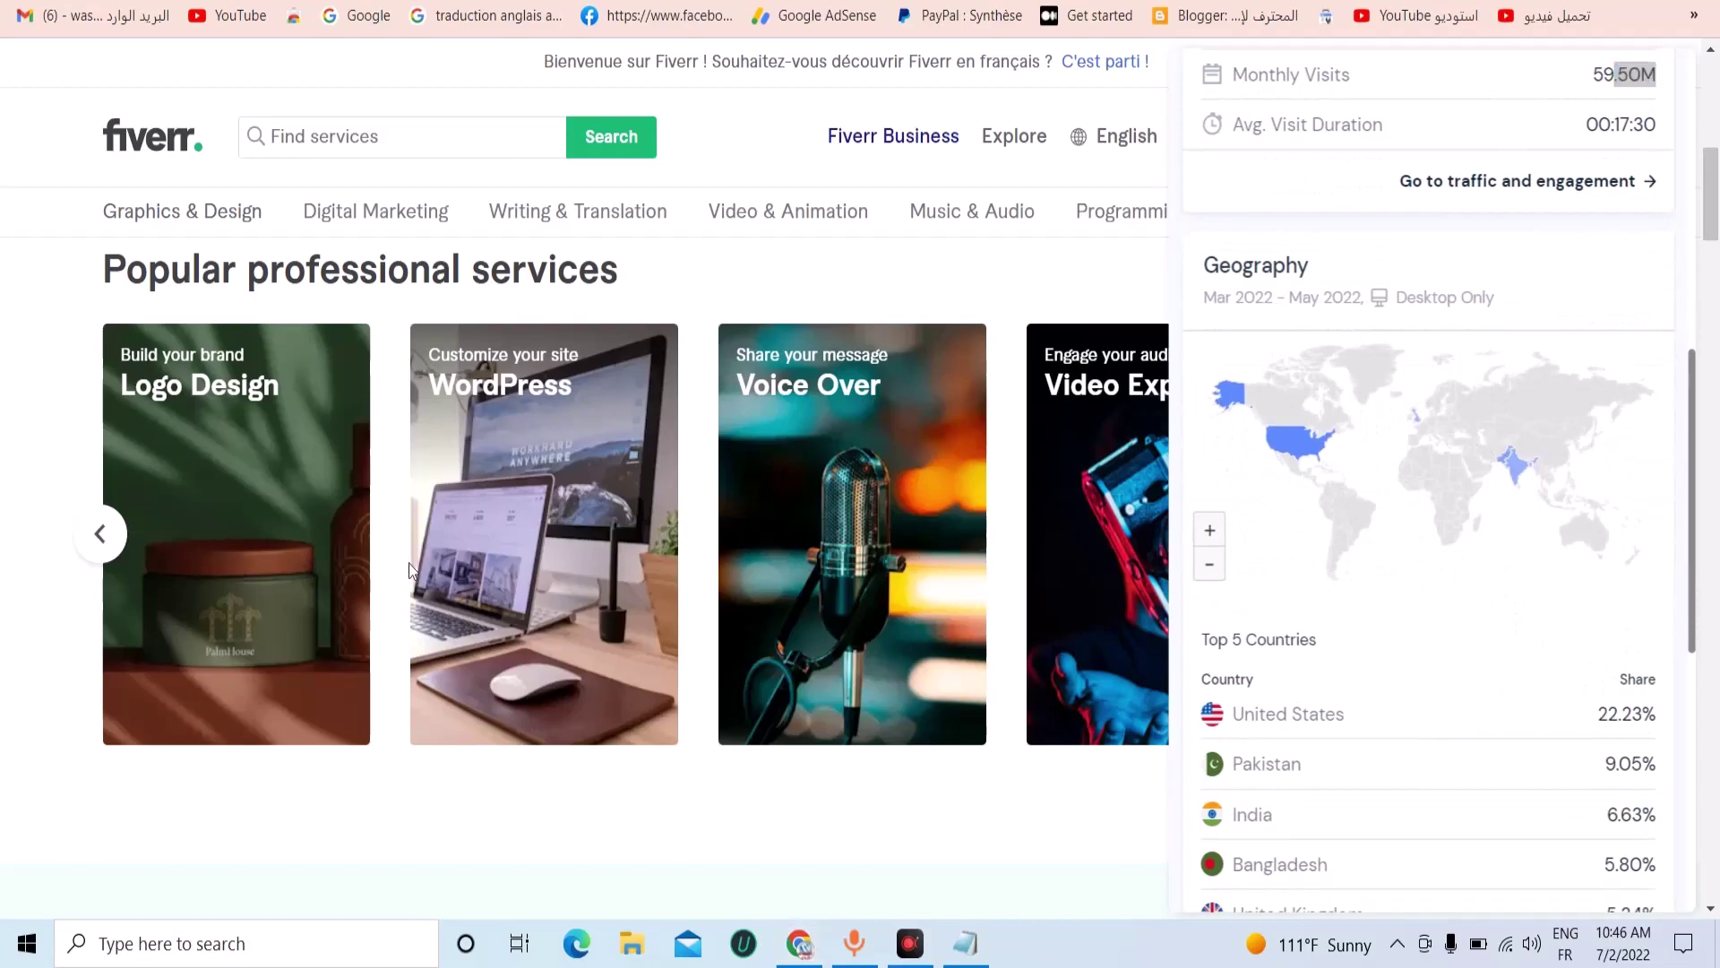
scroll(1550, 636, down, 3)
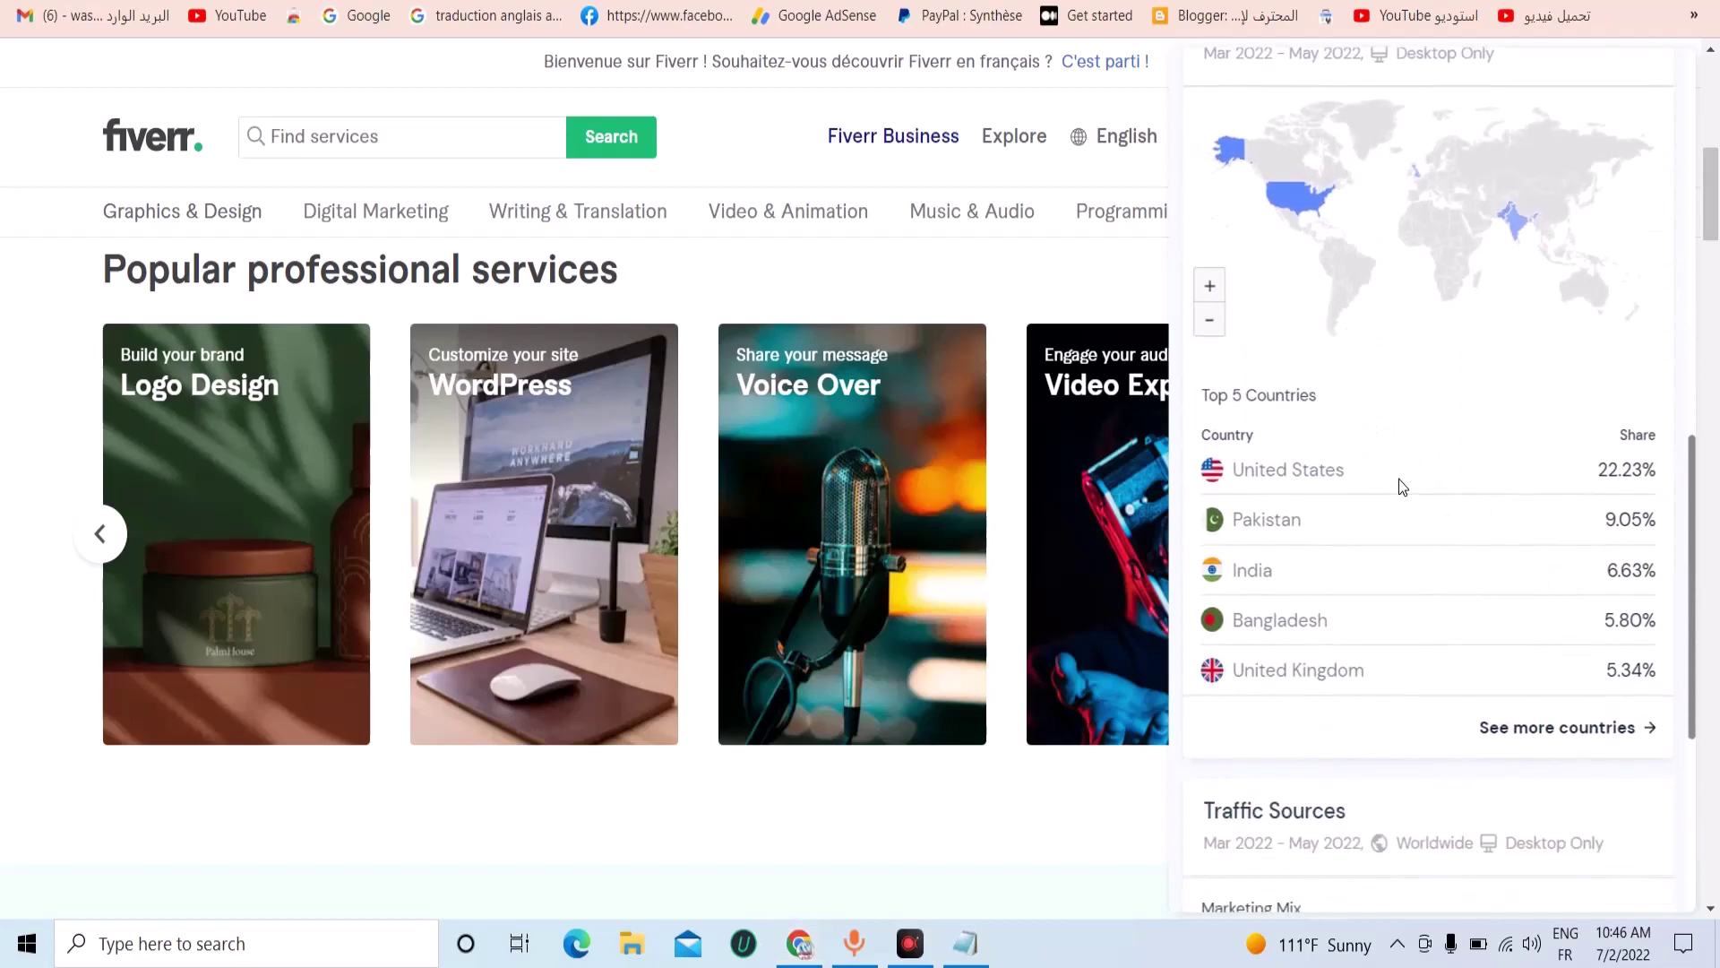
drag(1347, 475, 1344, 612)
drag(1351, 473, 1388, 703)
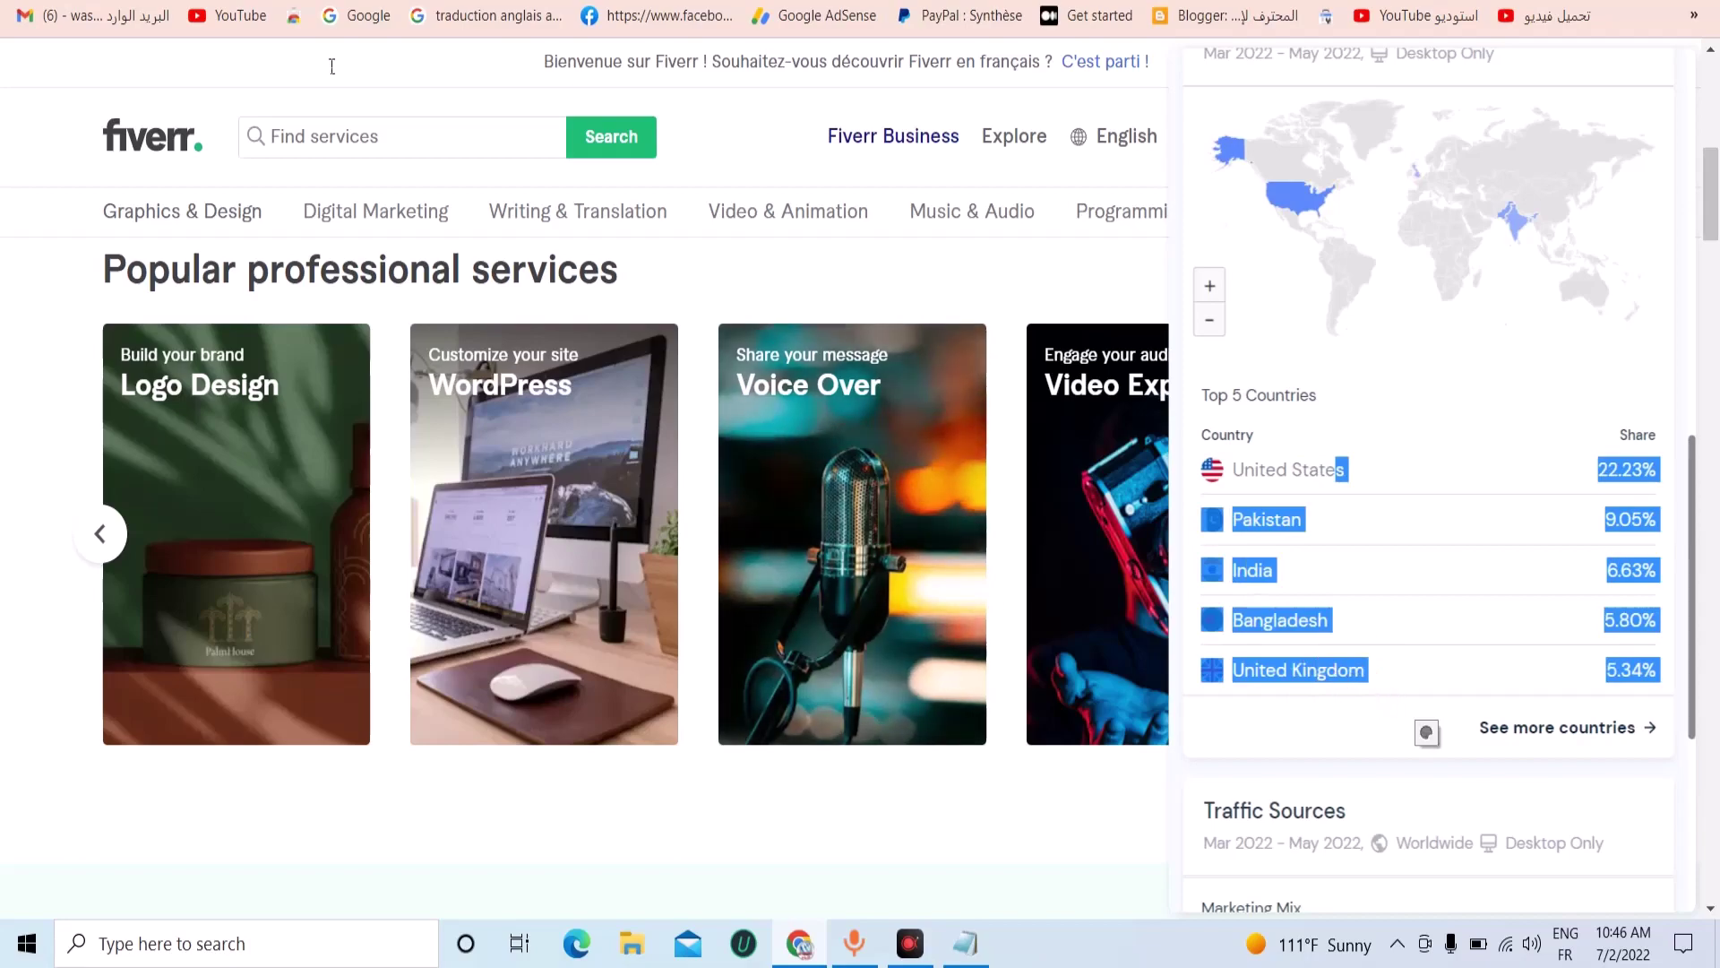
Open Adsterra's Statistics page, then return to Fiverr and close the Similarweb panel.
click(358, 16)
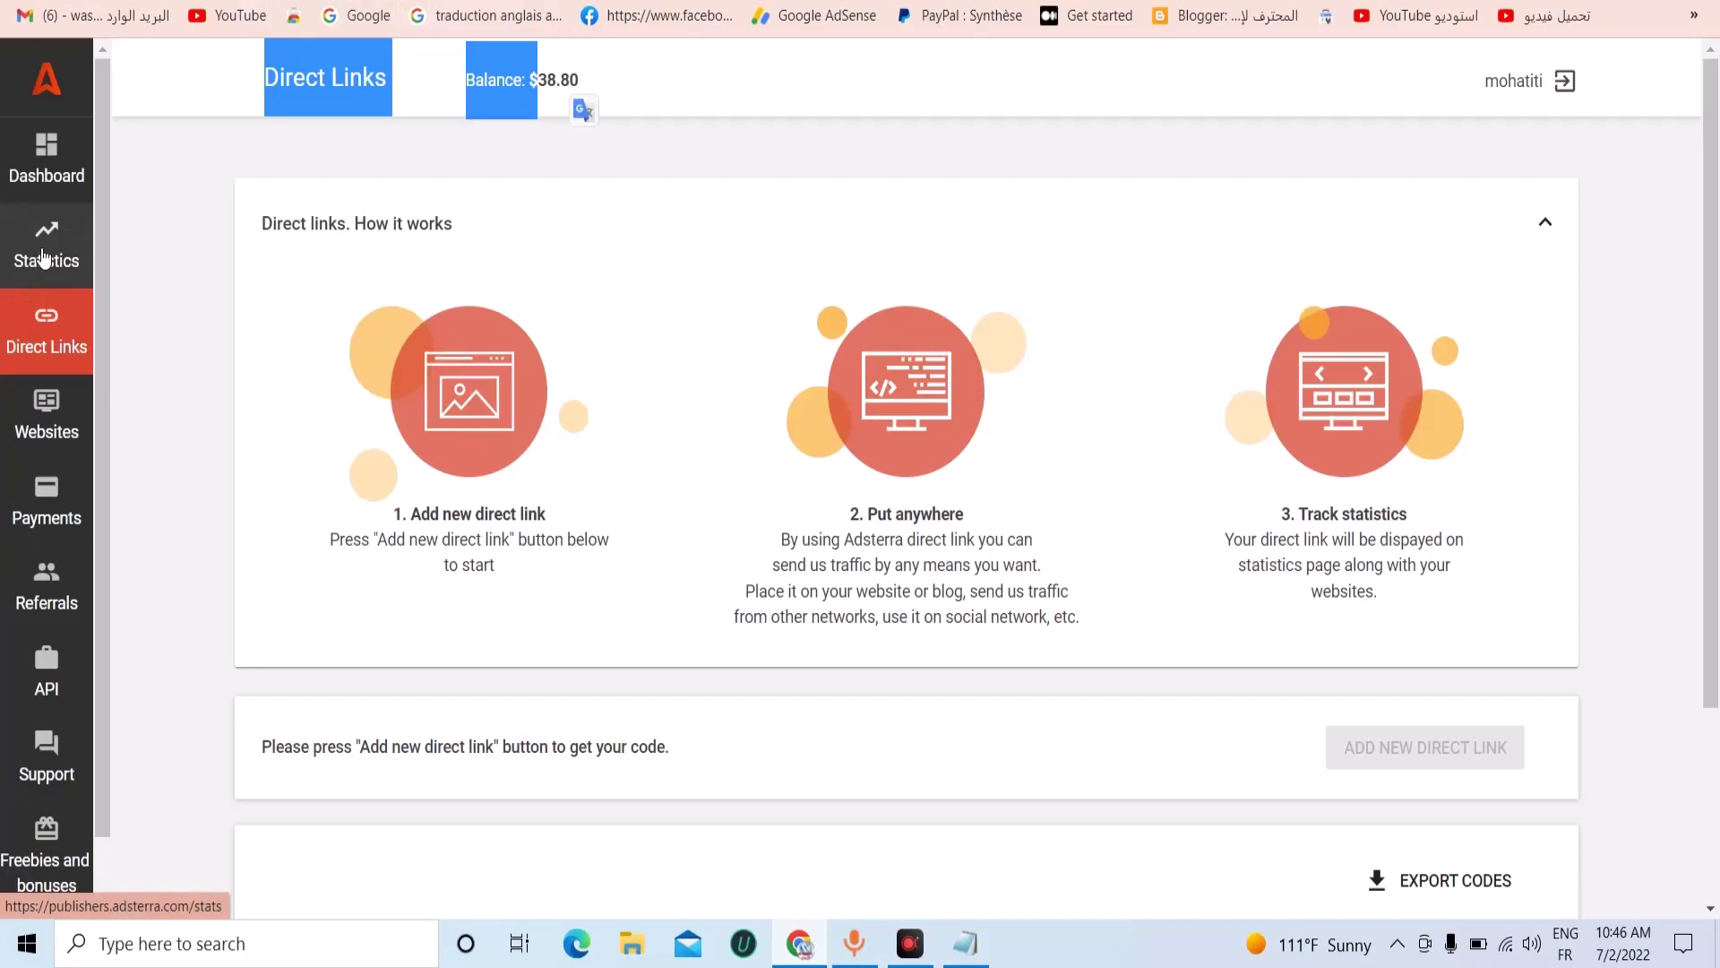
click(68, 257)
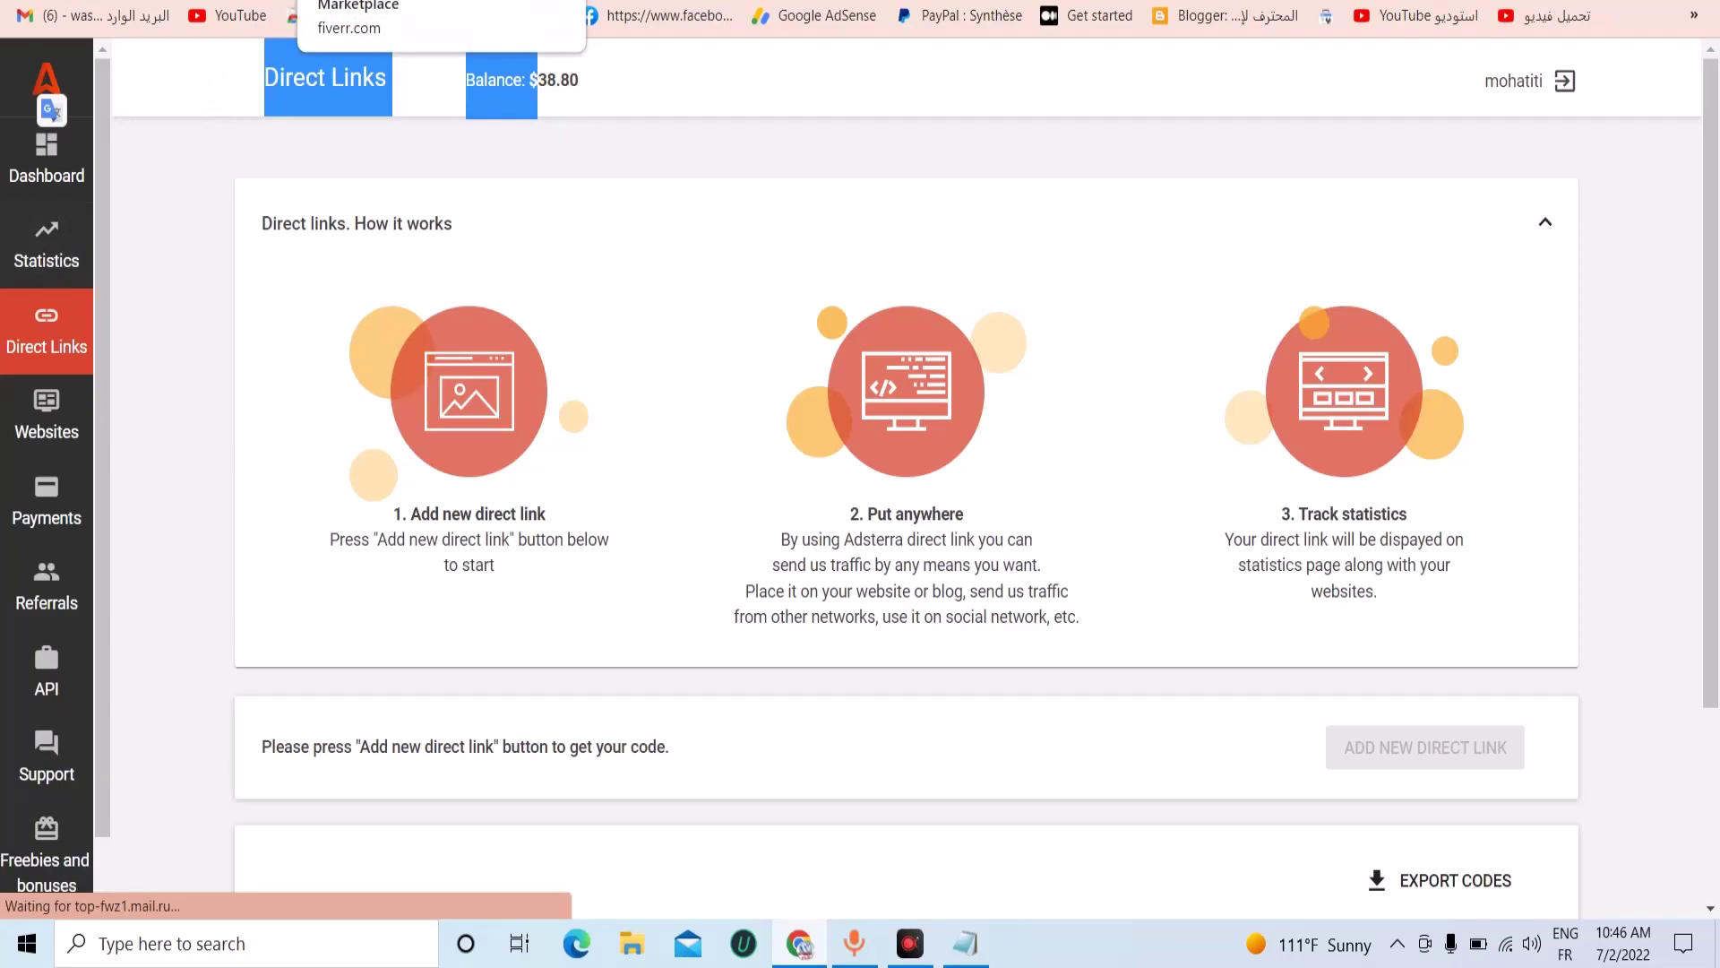
click(439, 2)
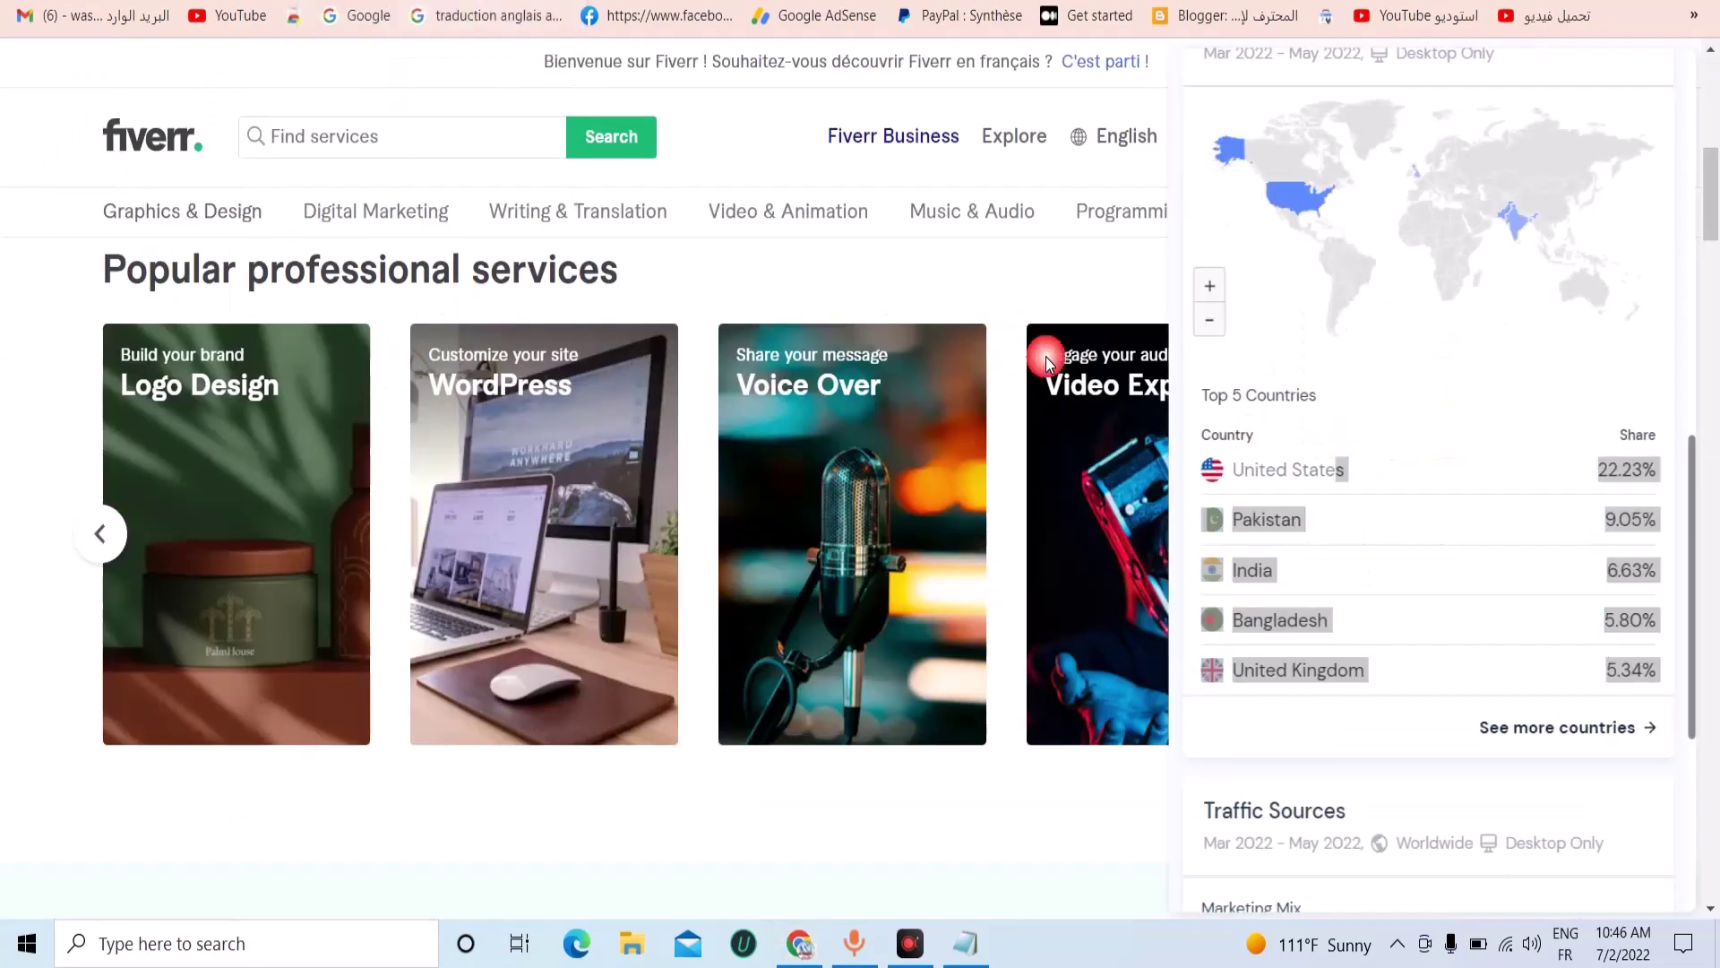
scroll(1389, 174, up, 10)
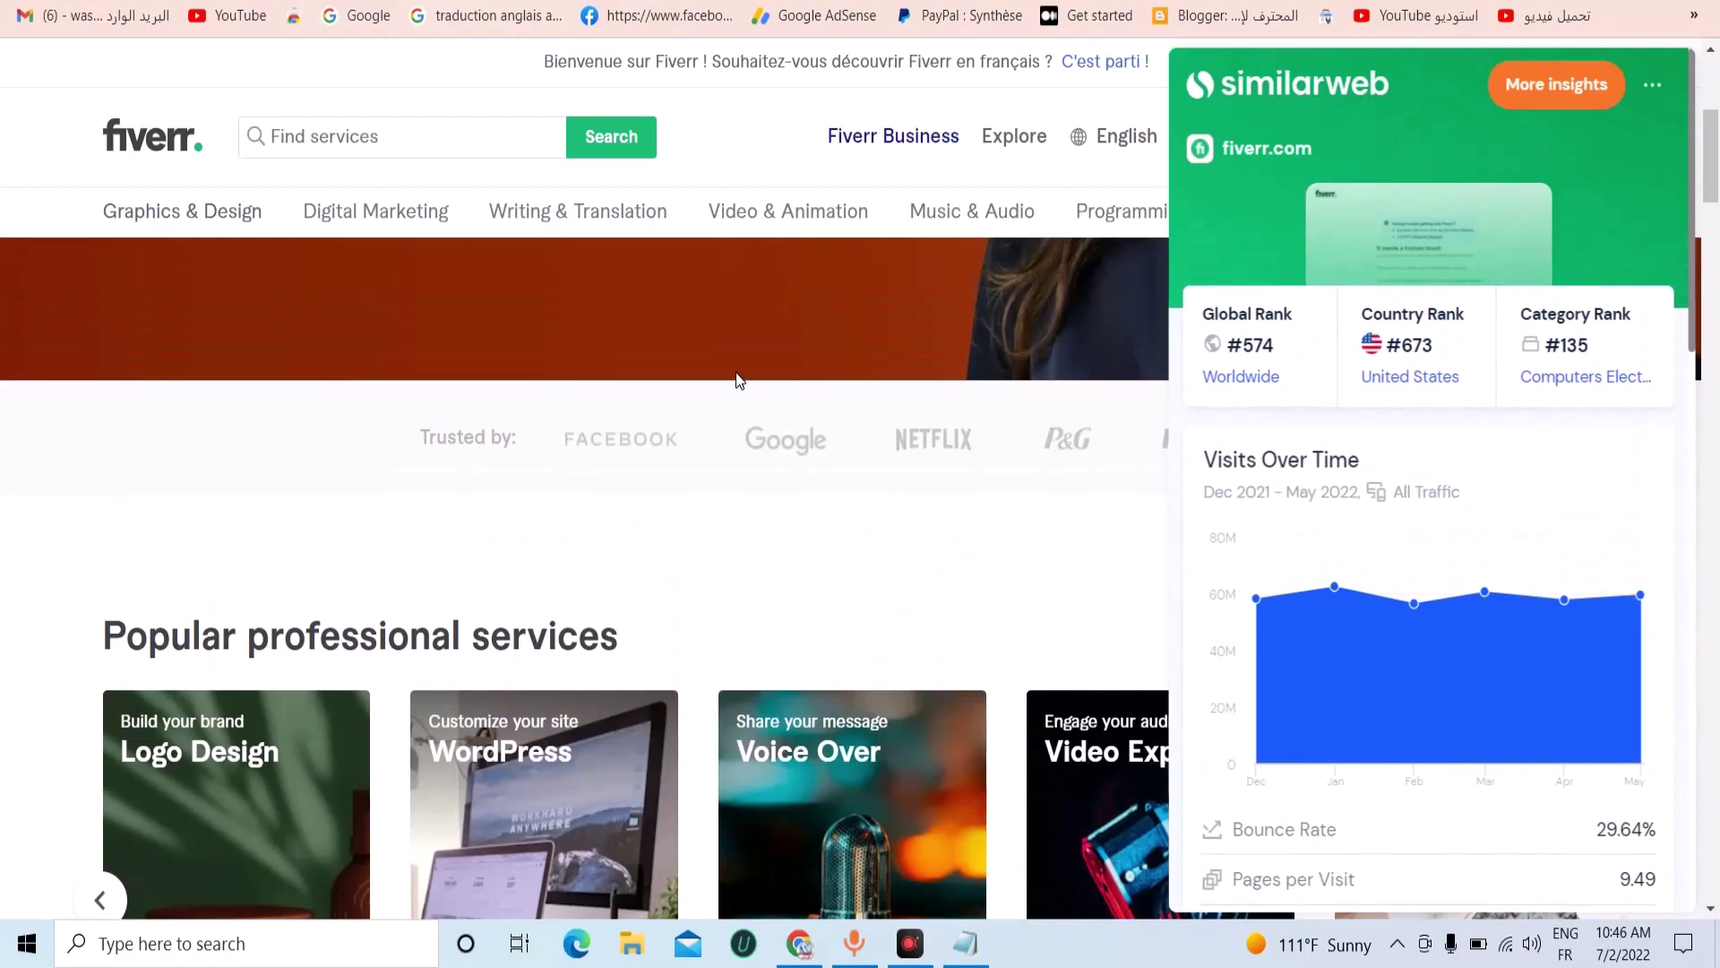
click(1433, 45)
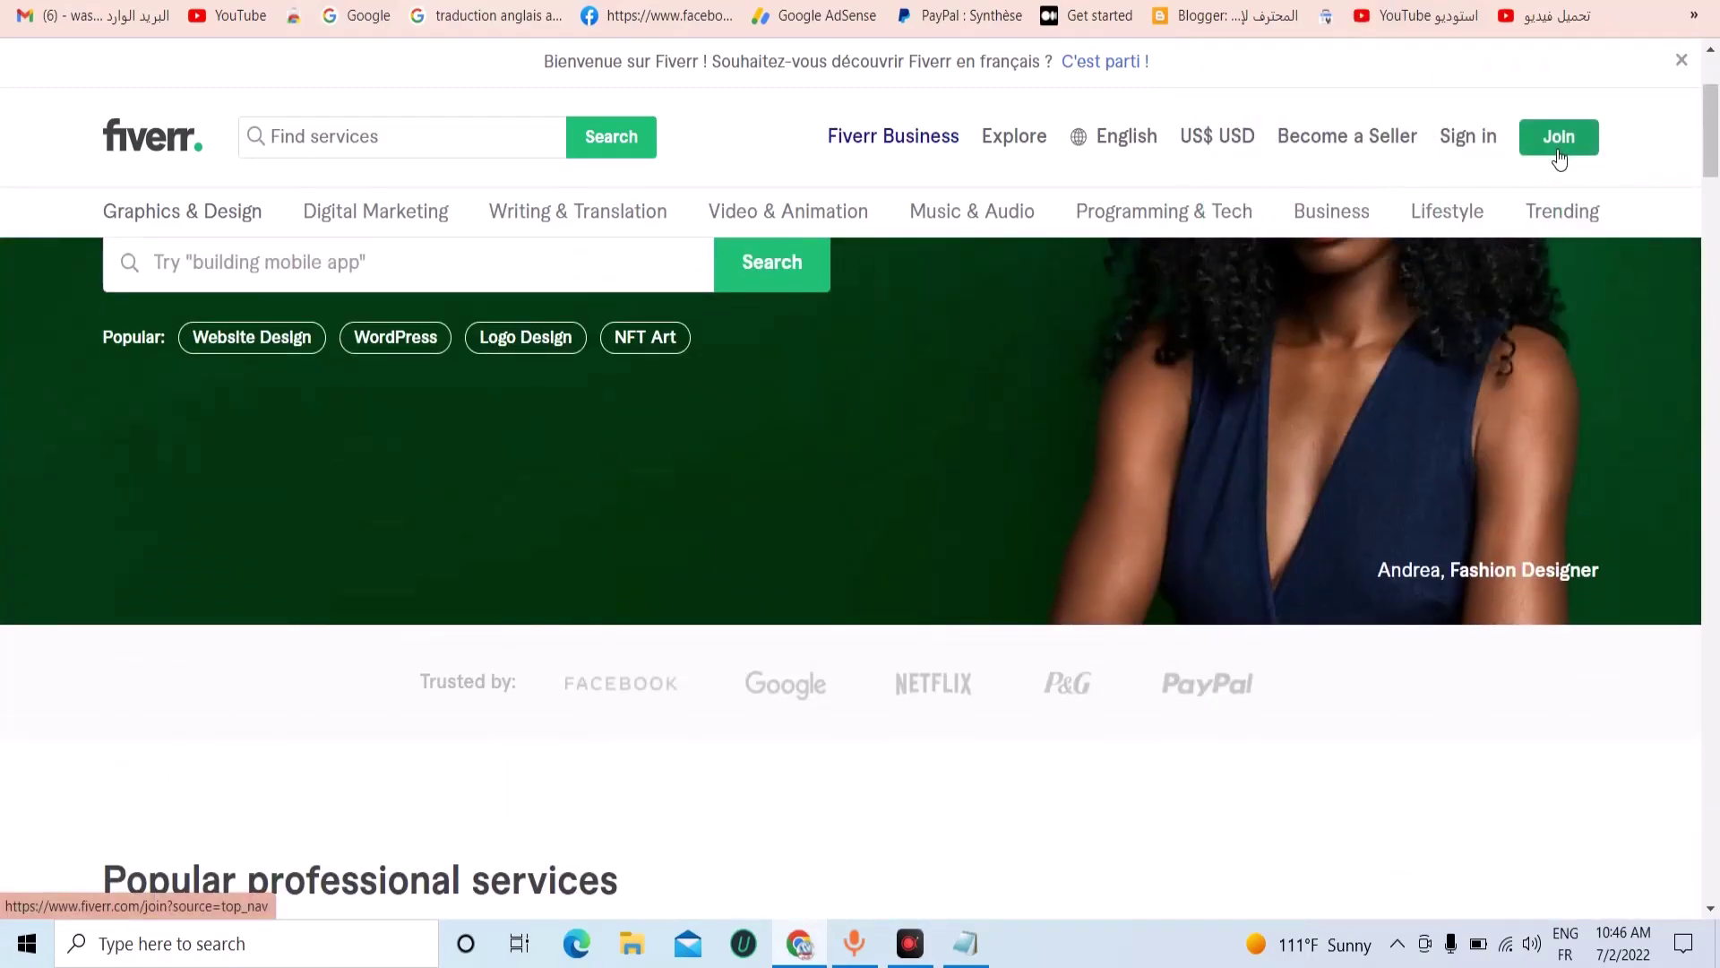
Sign in to Fiverr with the browser-autofilled username and password.
click(1472, 139)
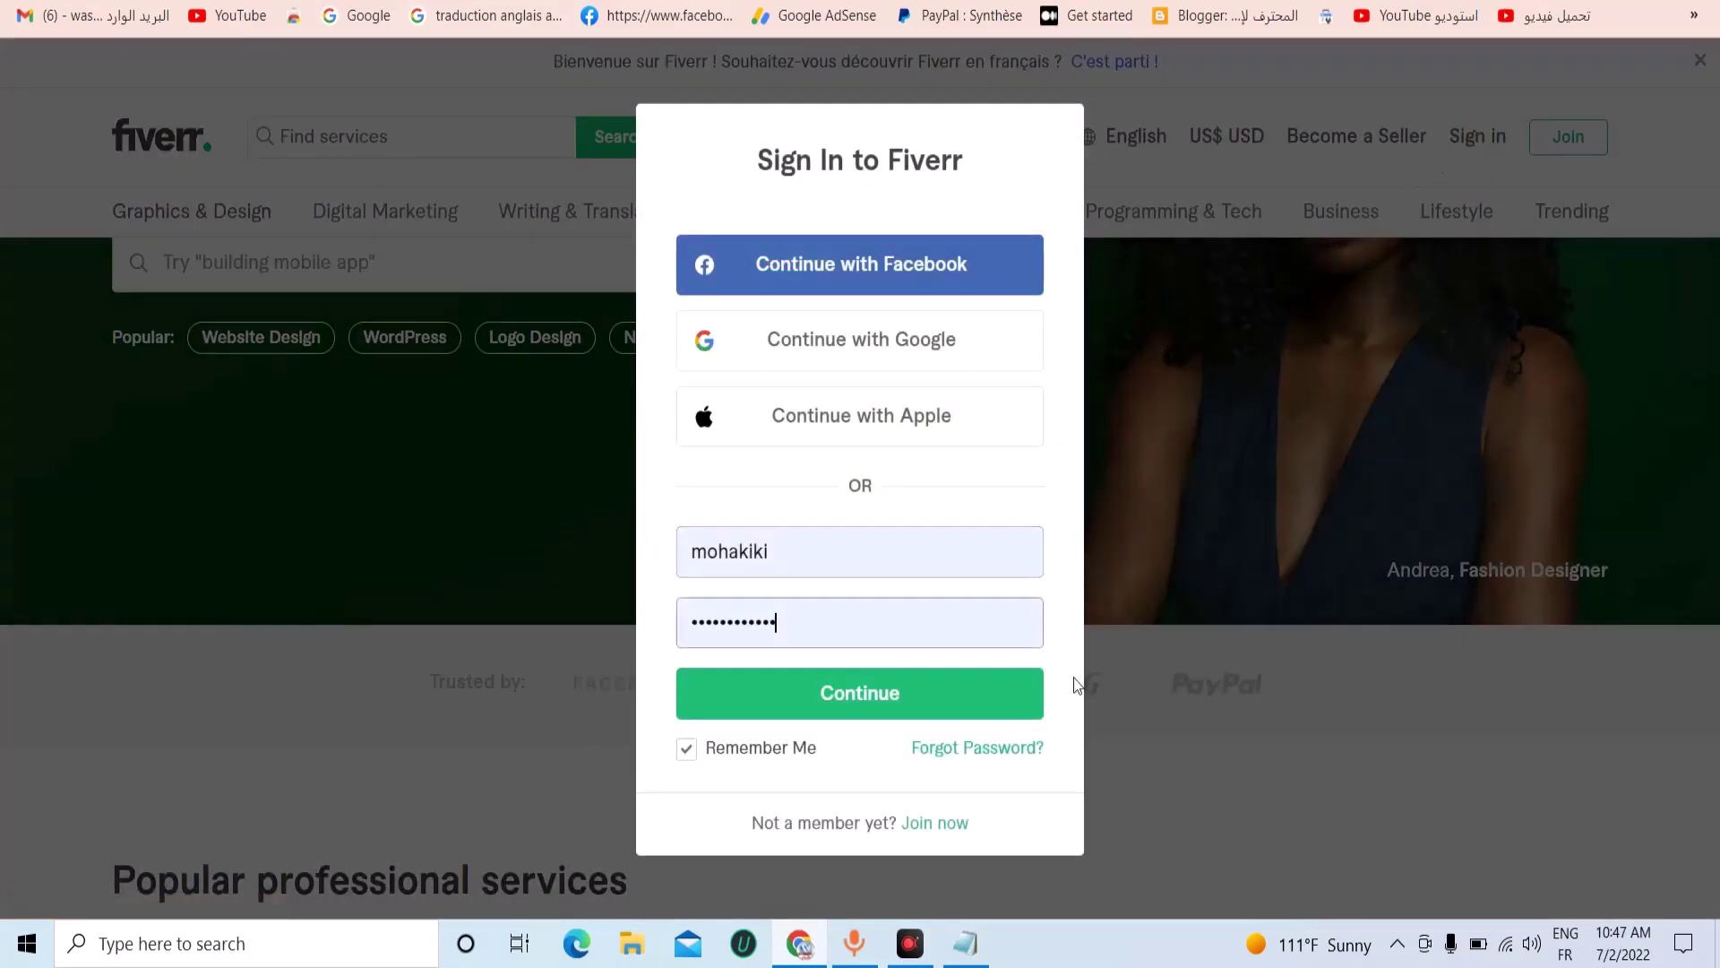
click(967, 948)
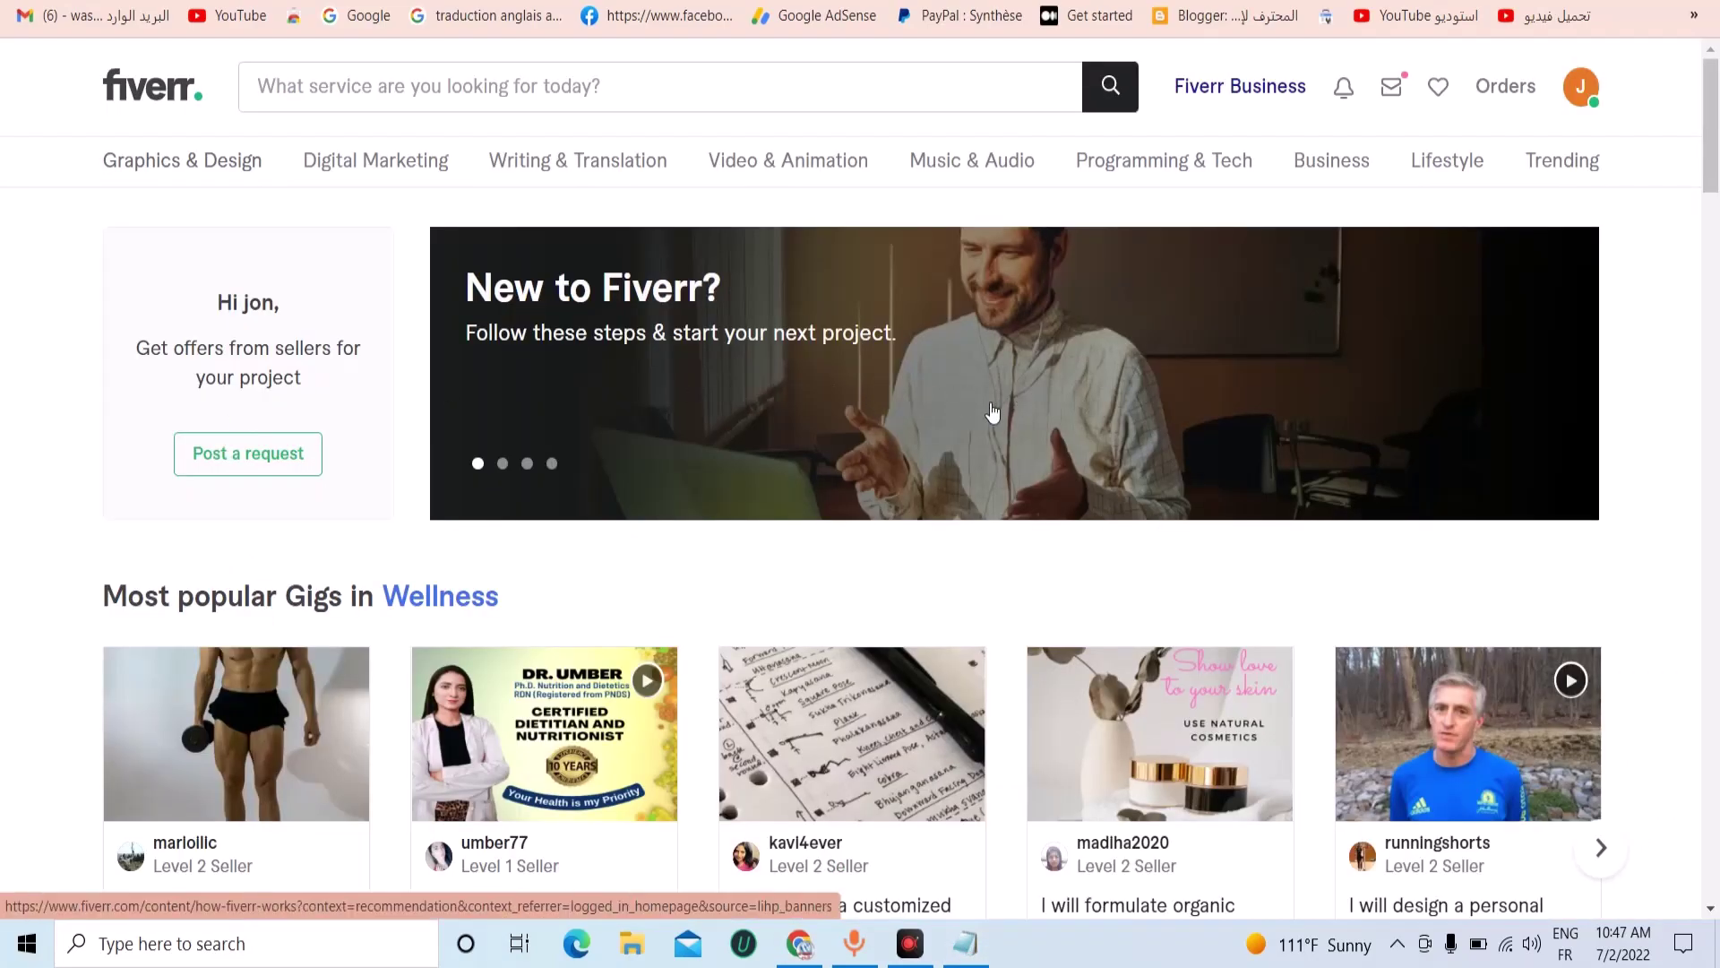
scroll(995, 412, down, 3)
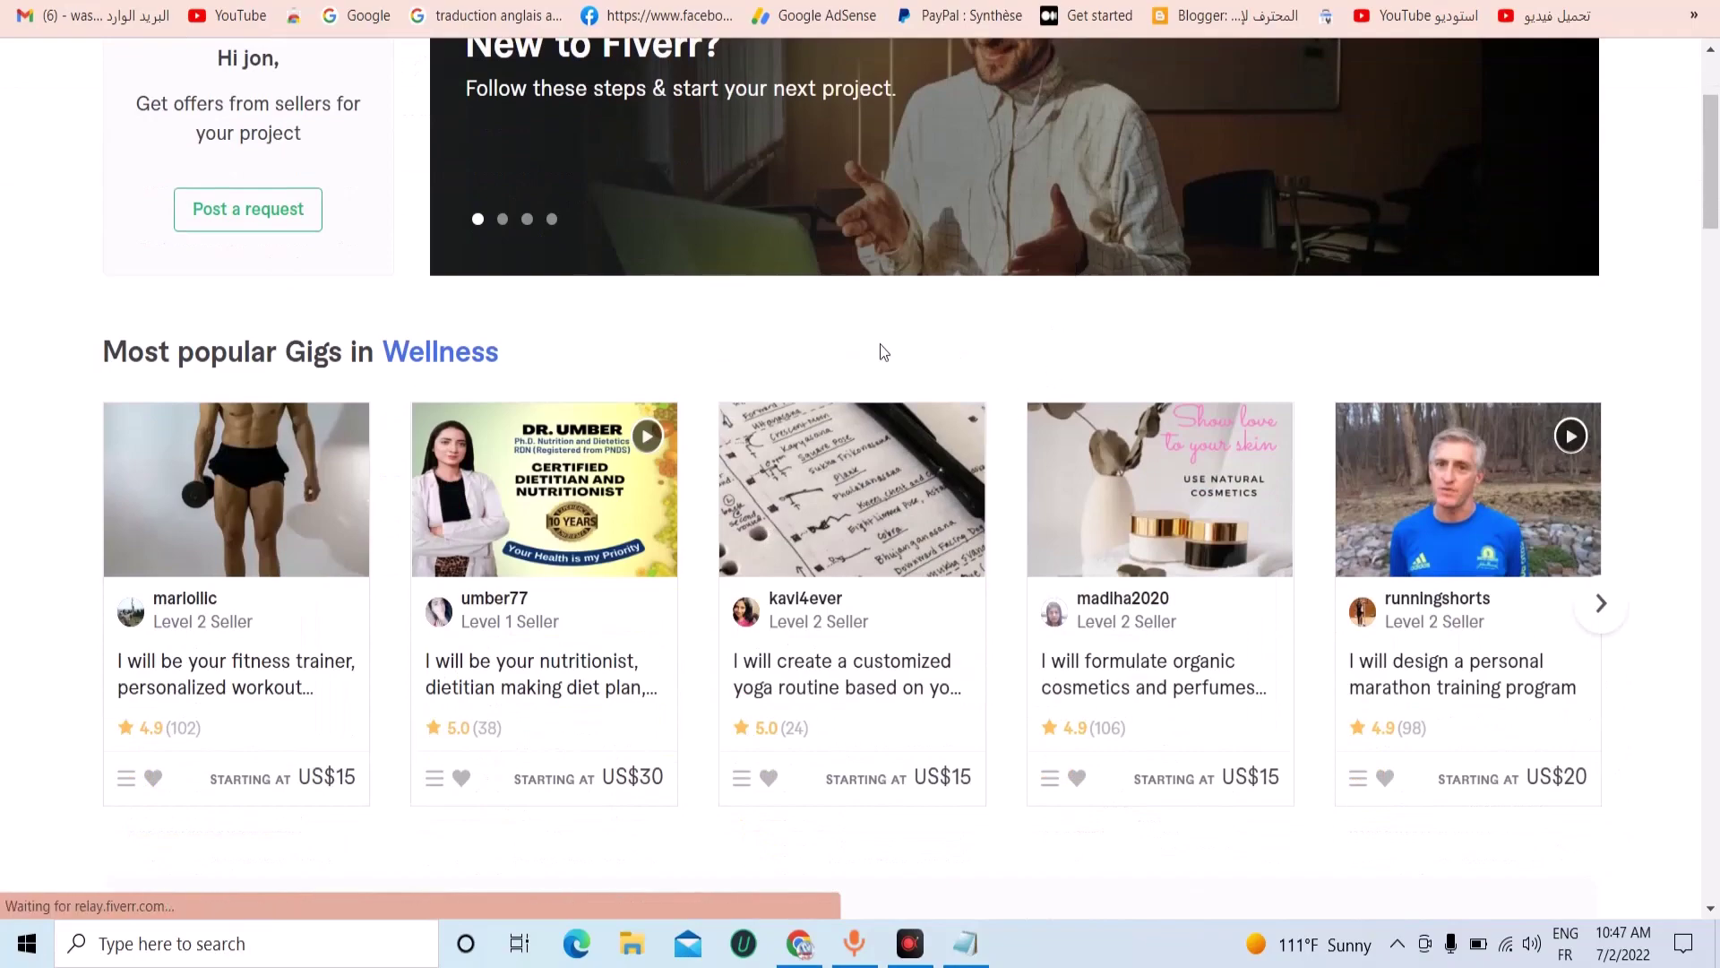
scroll(883, 352, up, 3)
mouse_move(1187, 175)
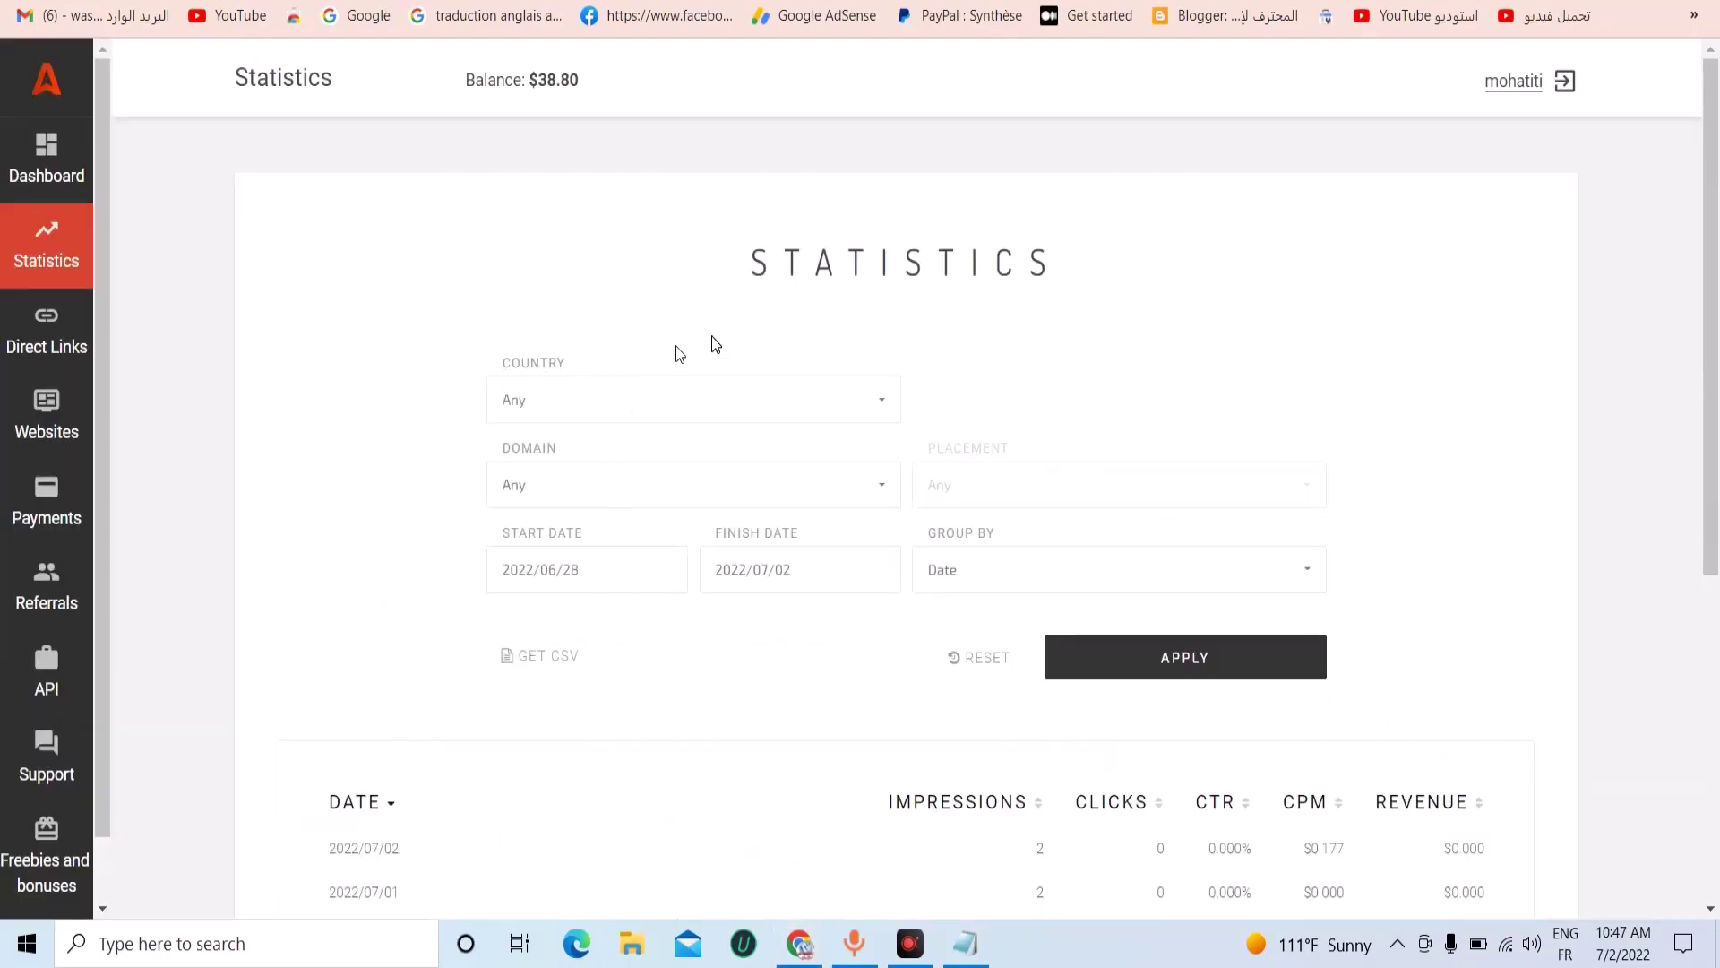
Open and close the Country and Domain filters on Statistics, leaving them unchanged.
scroll(1171, 446, down, 3)
scroll(1013, 467, up, 1)
scroll(1015, 466, up, 1)
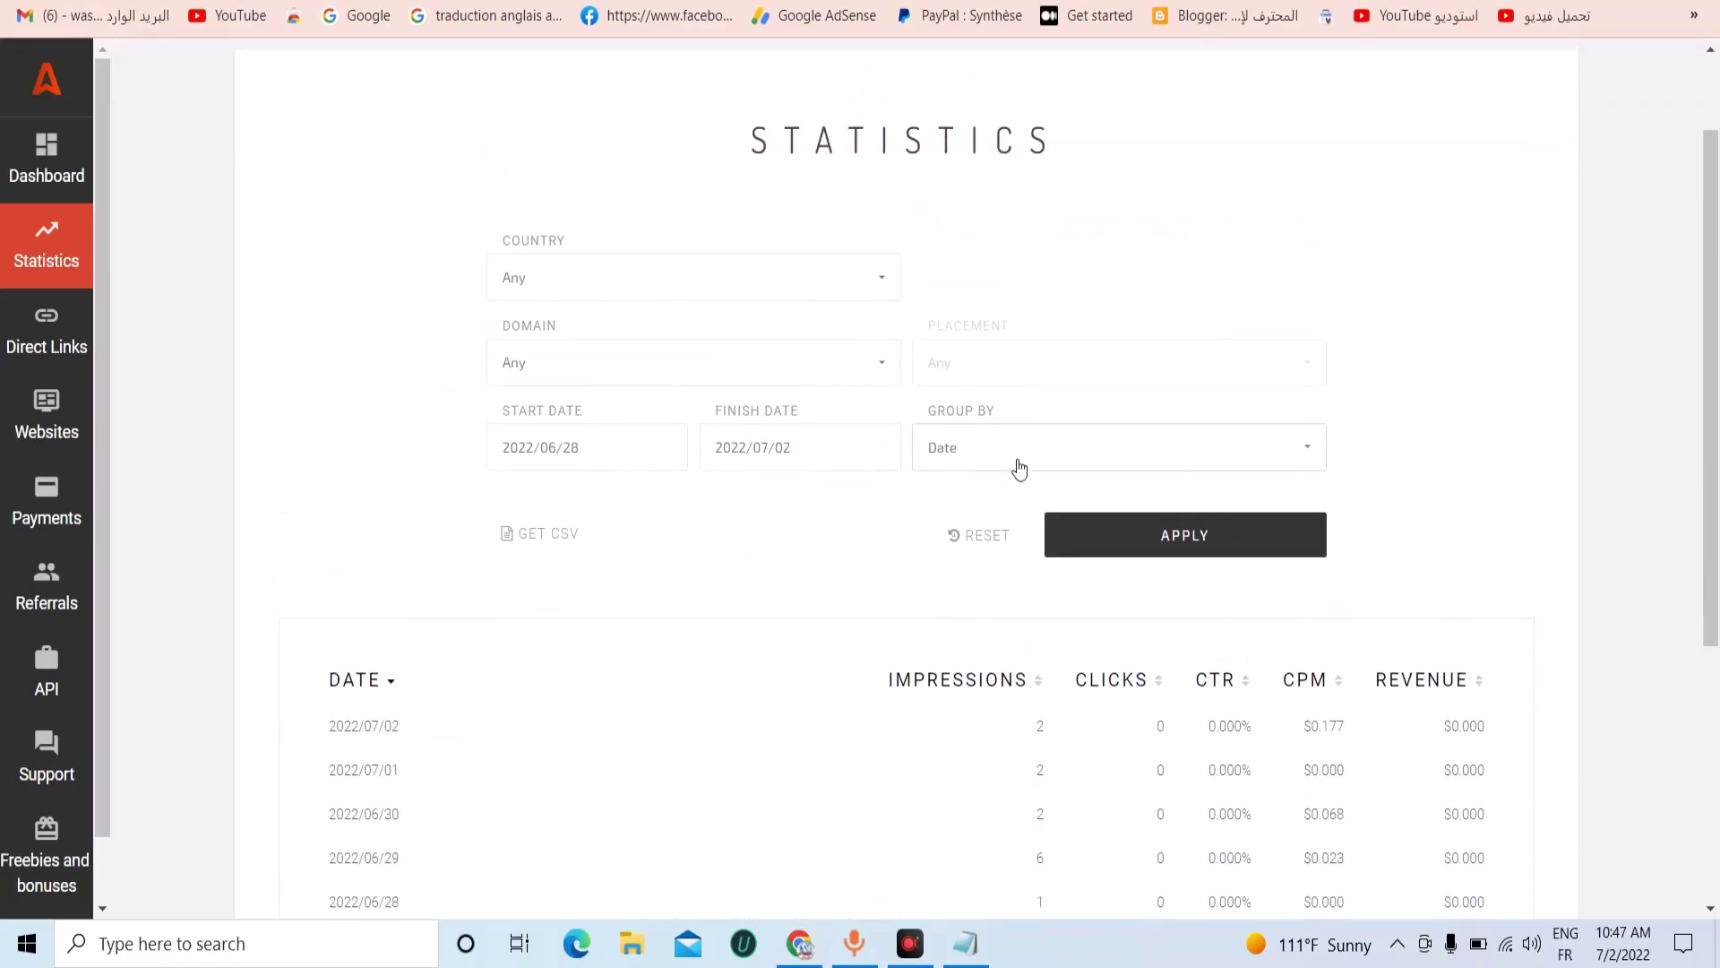
click(742, 301)
click(733, 207)
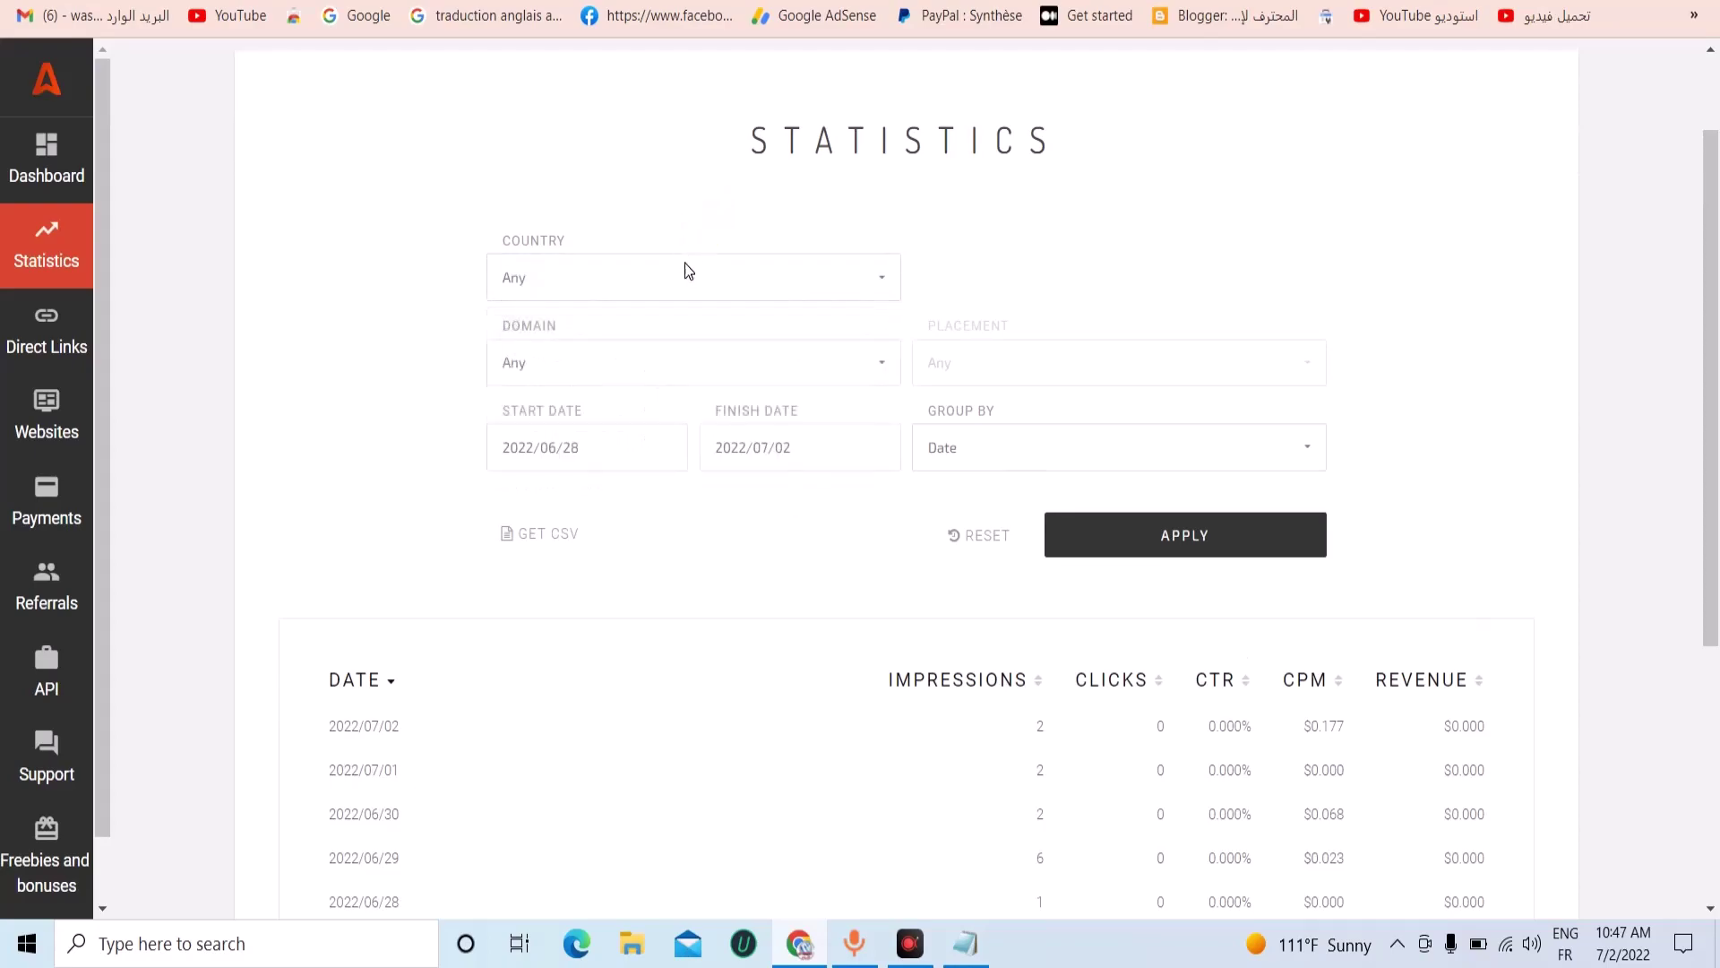
click(663, 362)
click(461, 410)
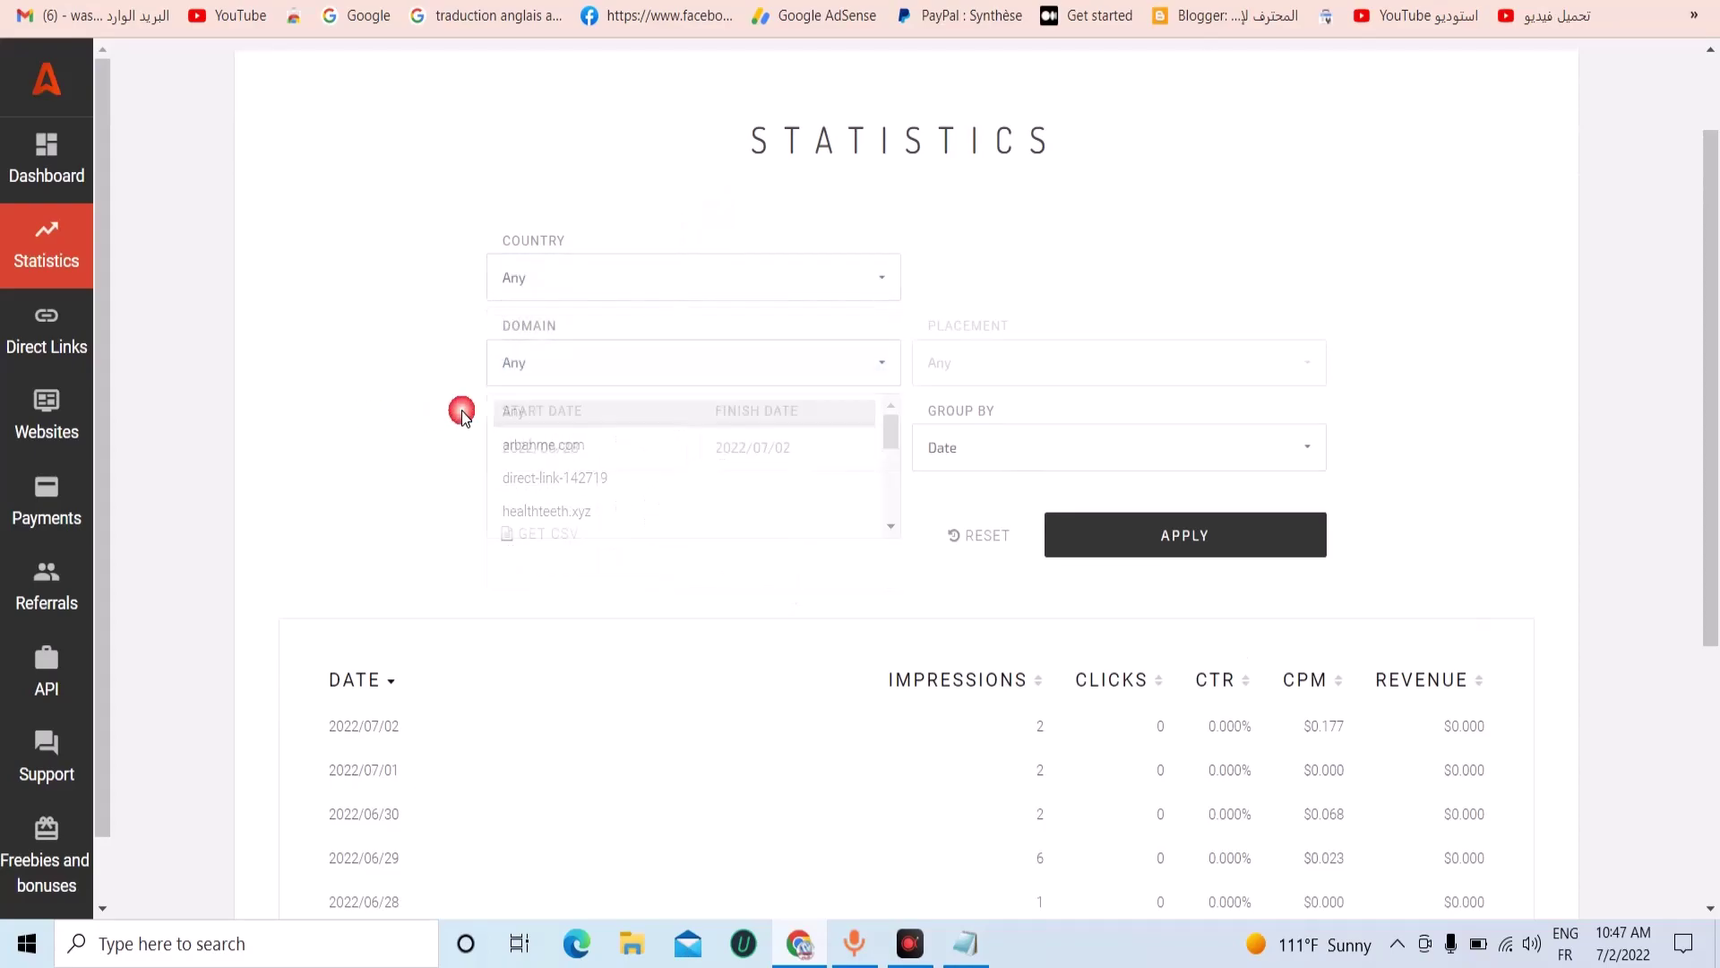
Sort the statistics table by CPM, highest first, with $0.177 on top.
scroll(1202, 564, down, 3)
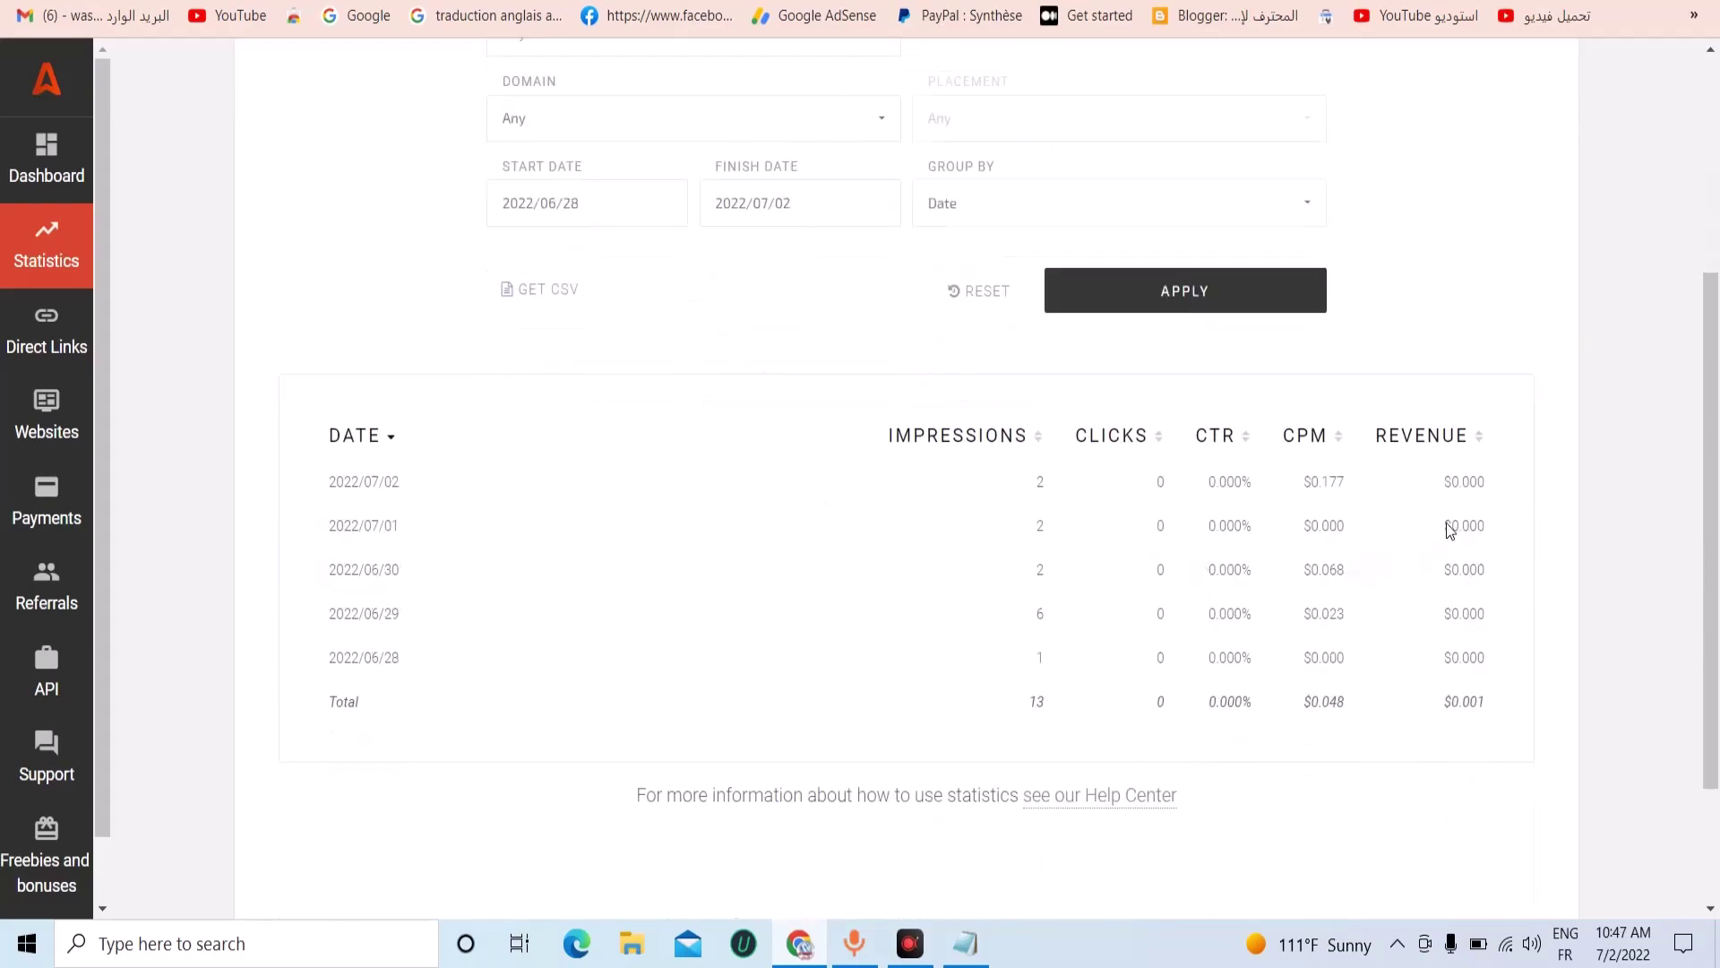
click(1299, 446)
click(1296, 450)
scroll(1227, 436, up, 1)
scroll(941, 444, up, 1)
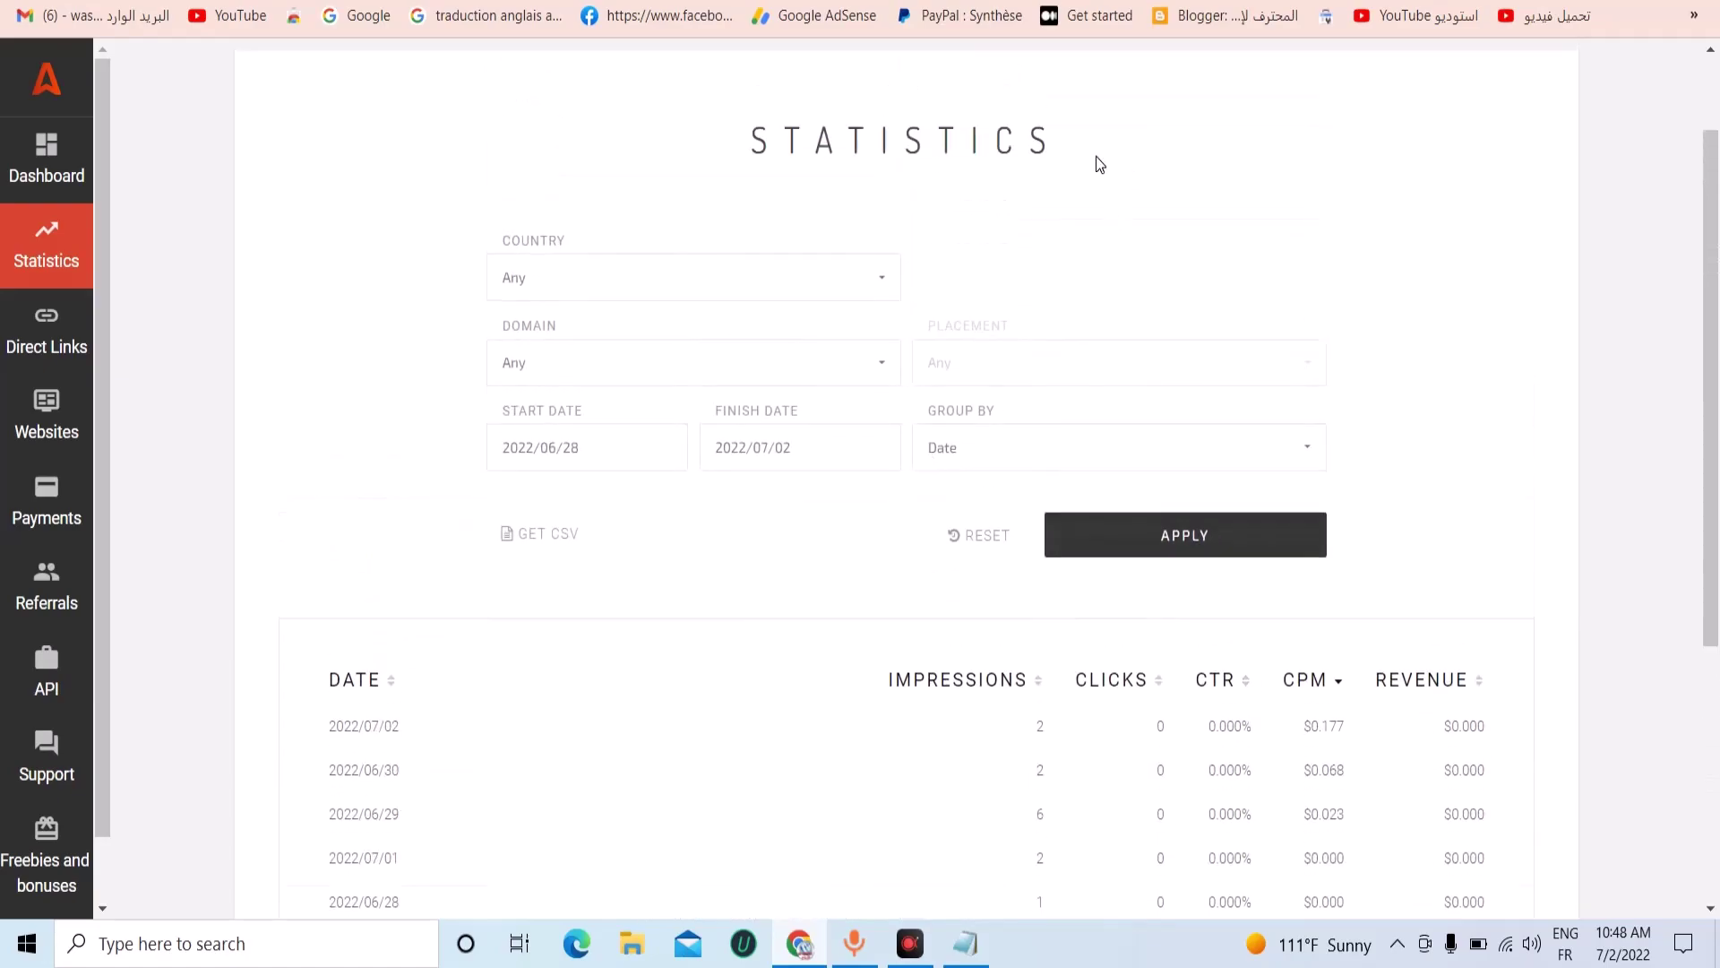
drag(727, 199, 1109, 90)
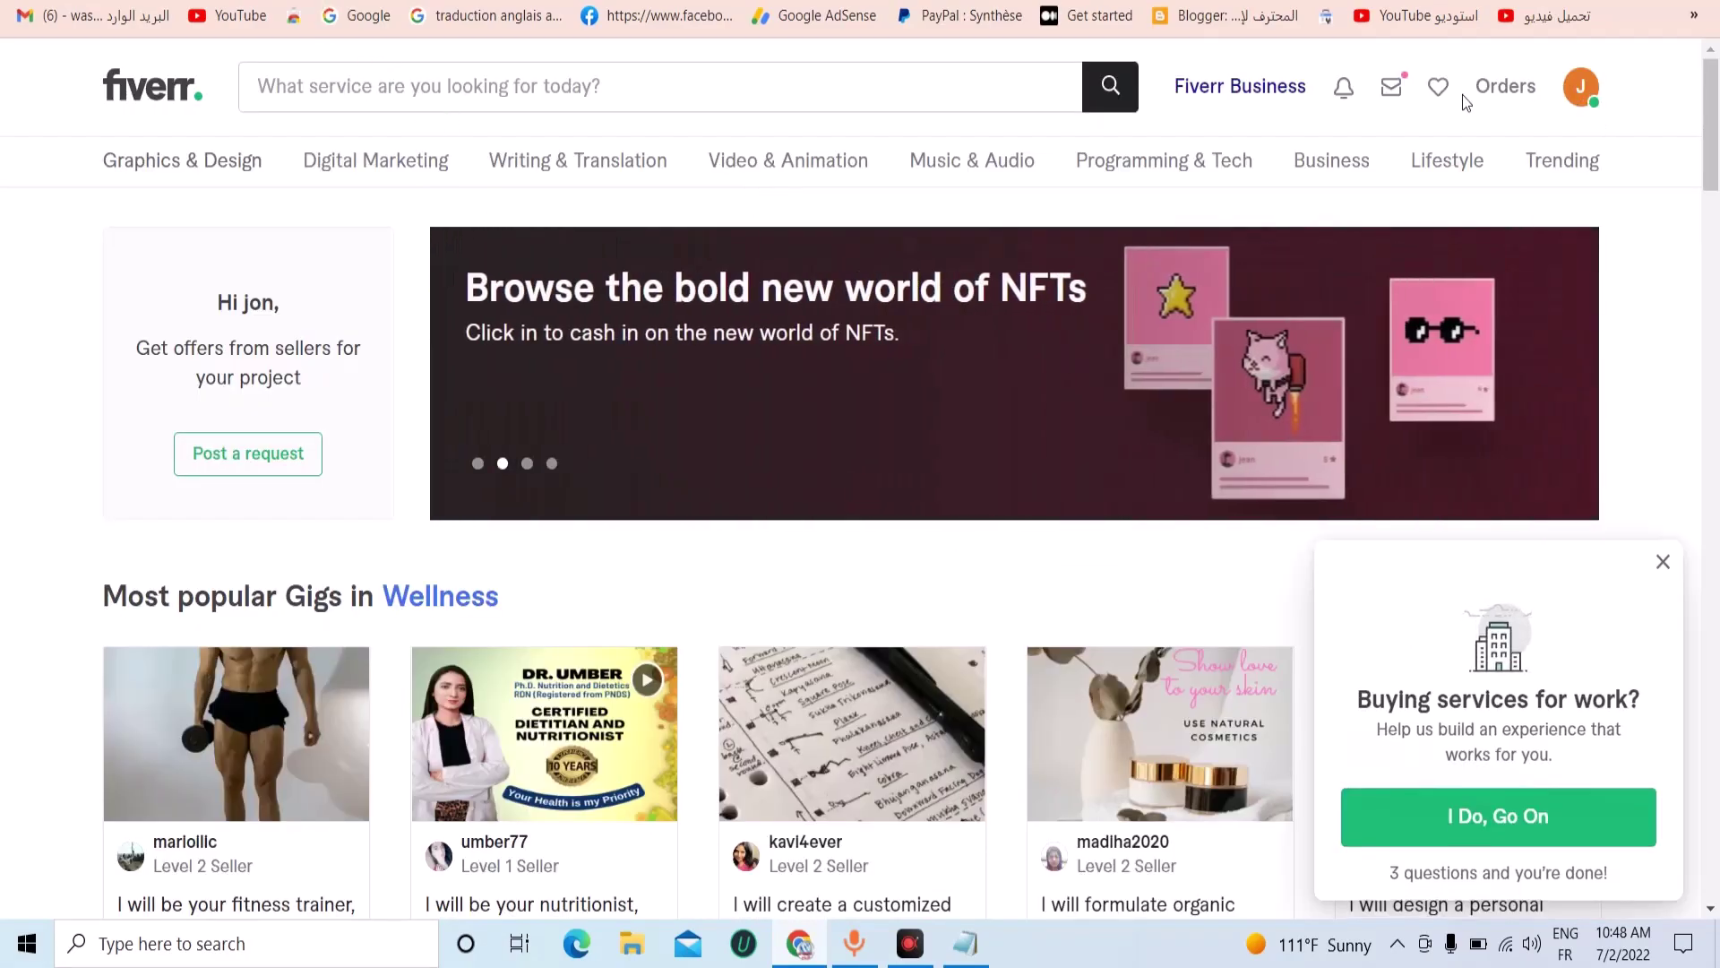
Search Fiverr for 'web developer' and dismiss the translation bubble and survey popup.
click(329, 115)
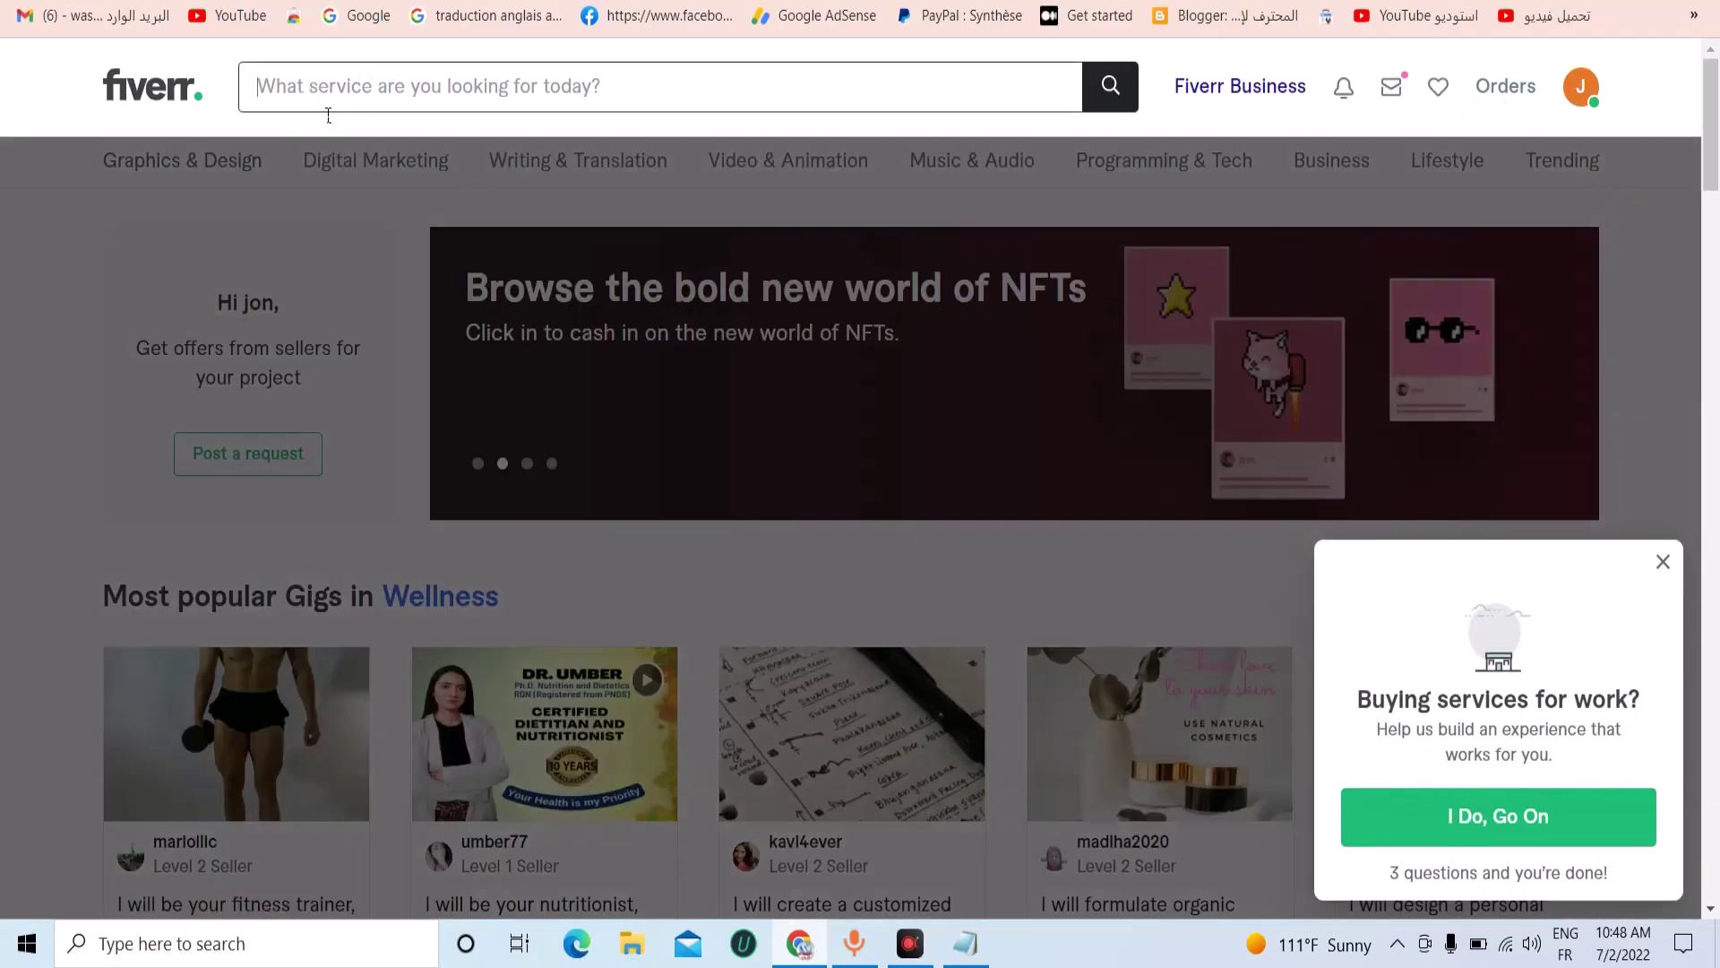
text(web )
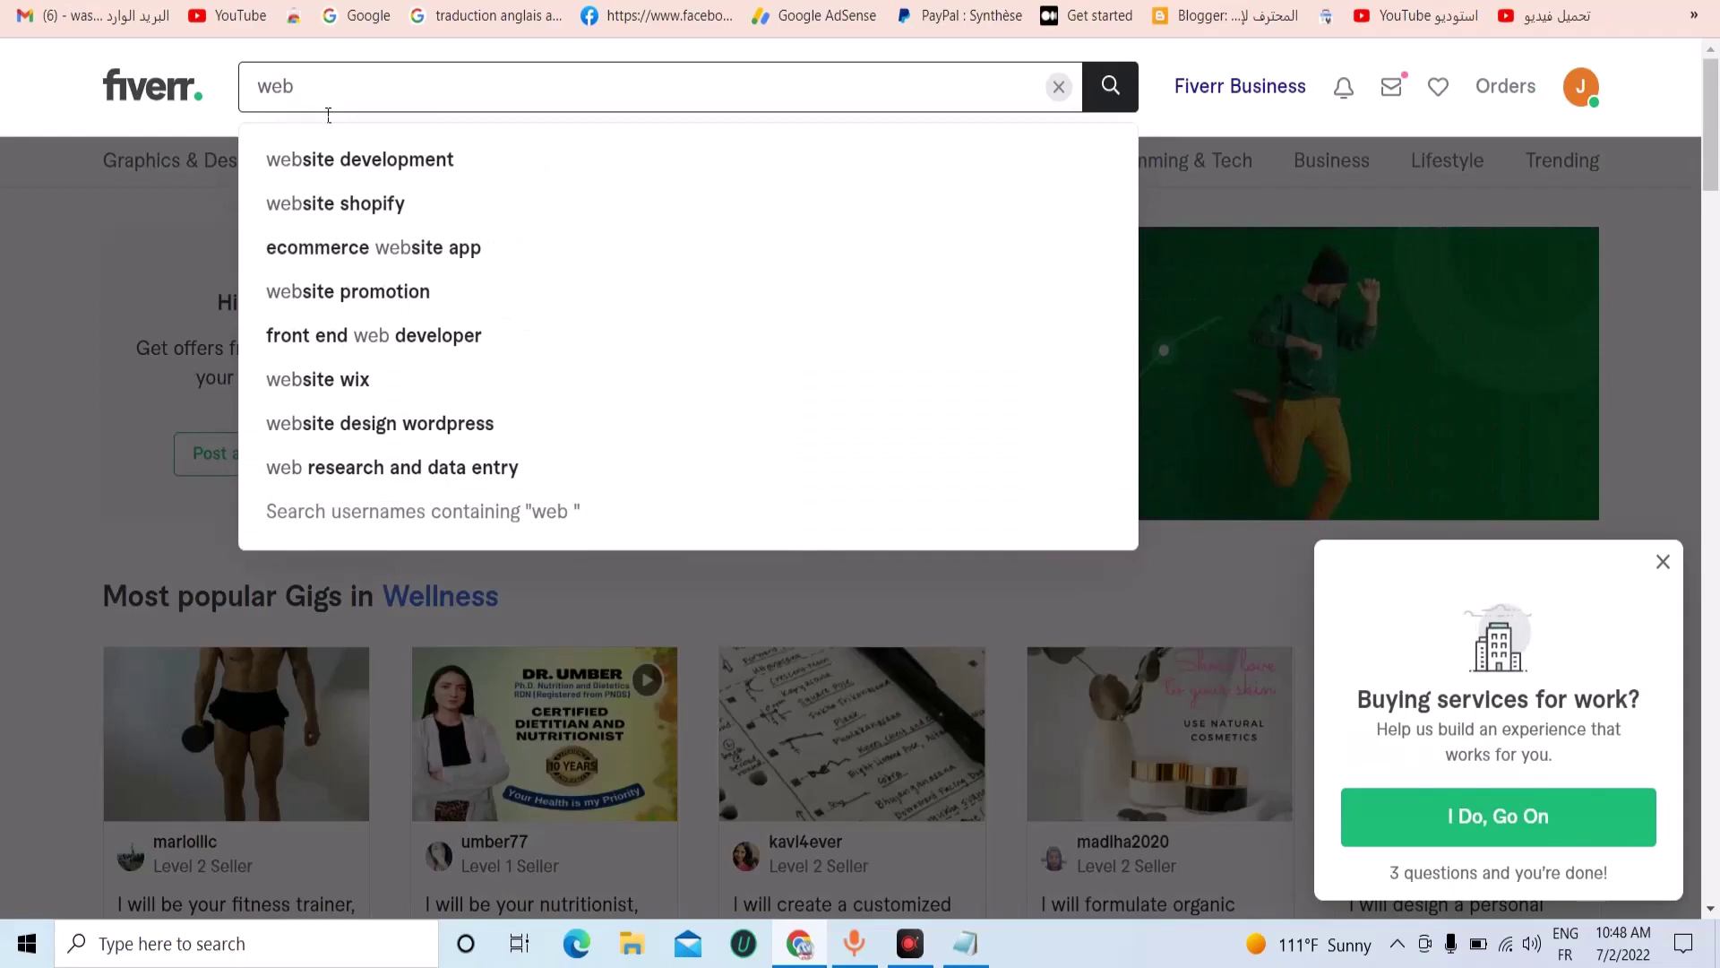
text( de)
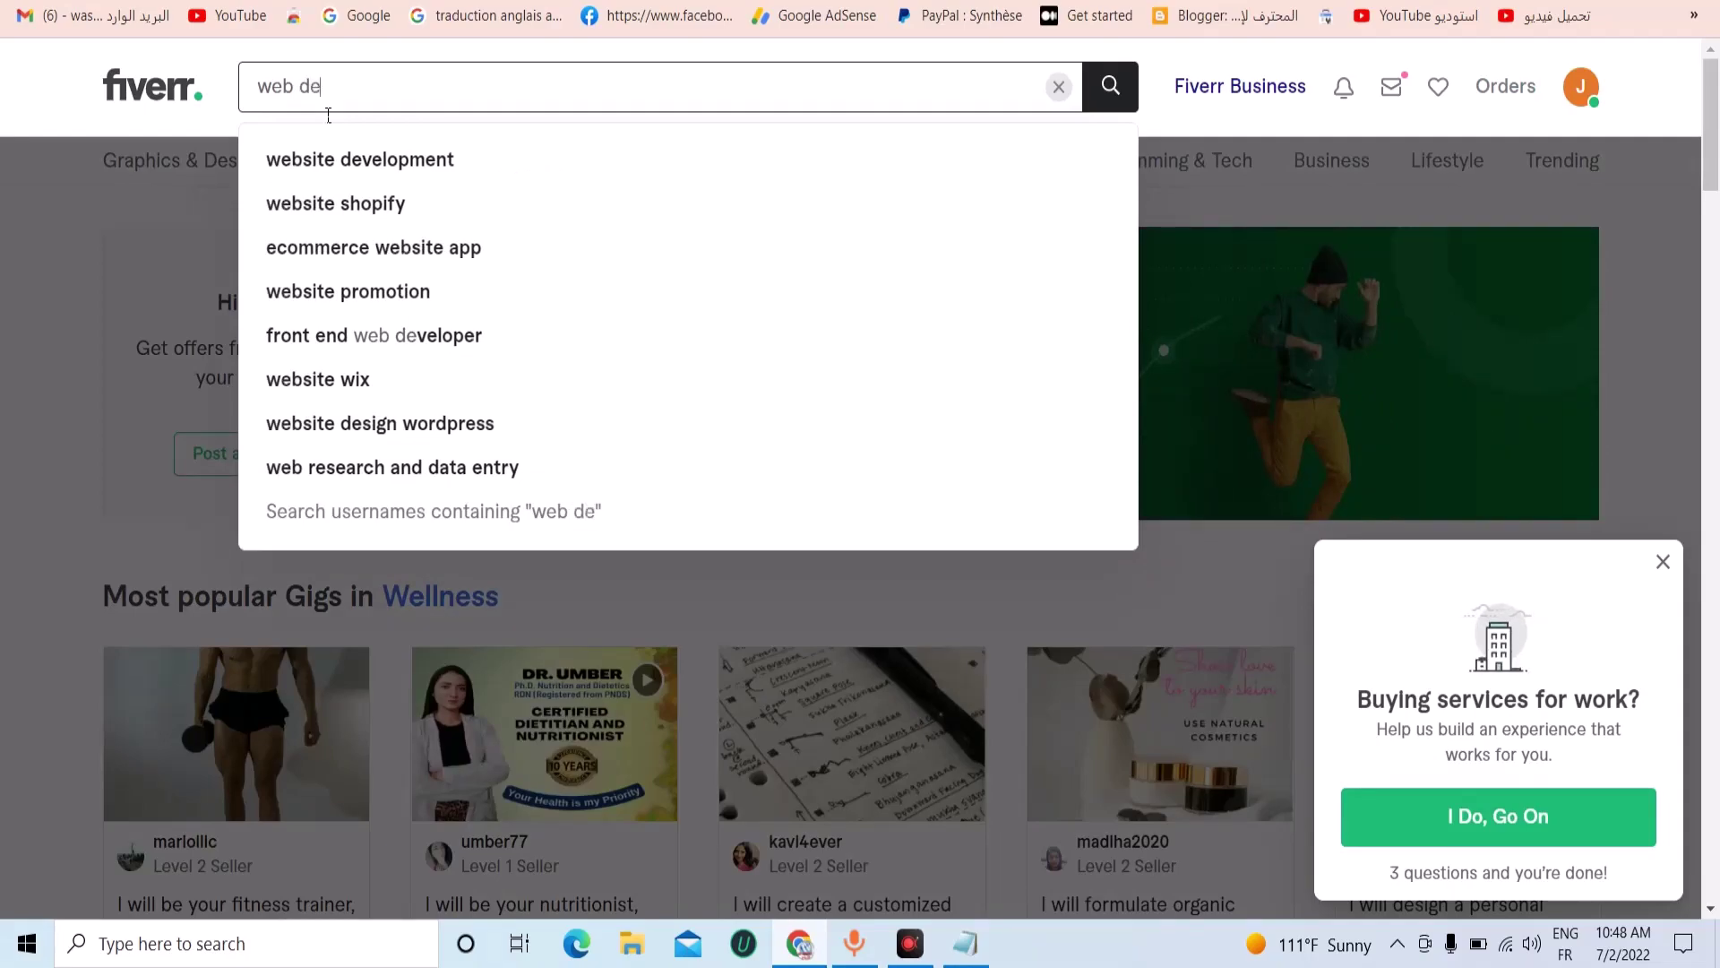
text(v)
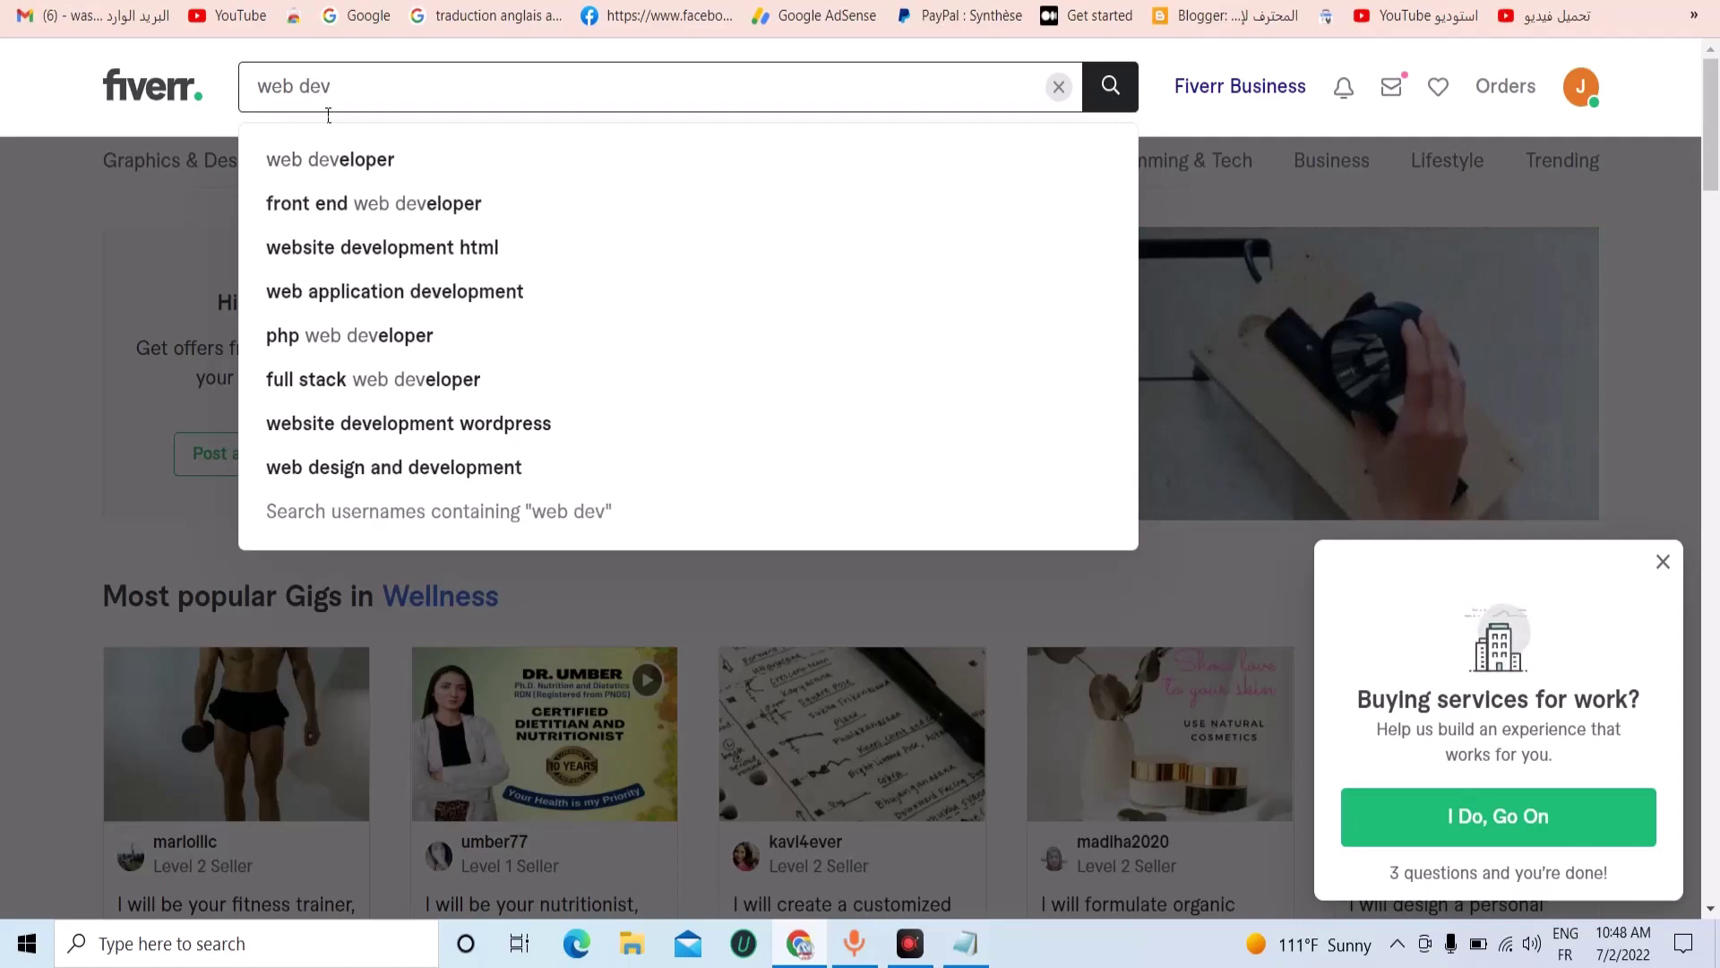
click(358, 159)
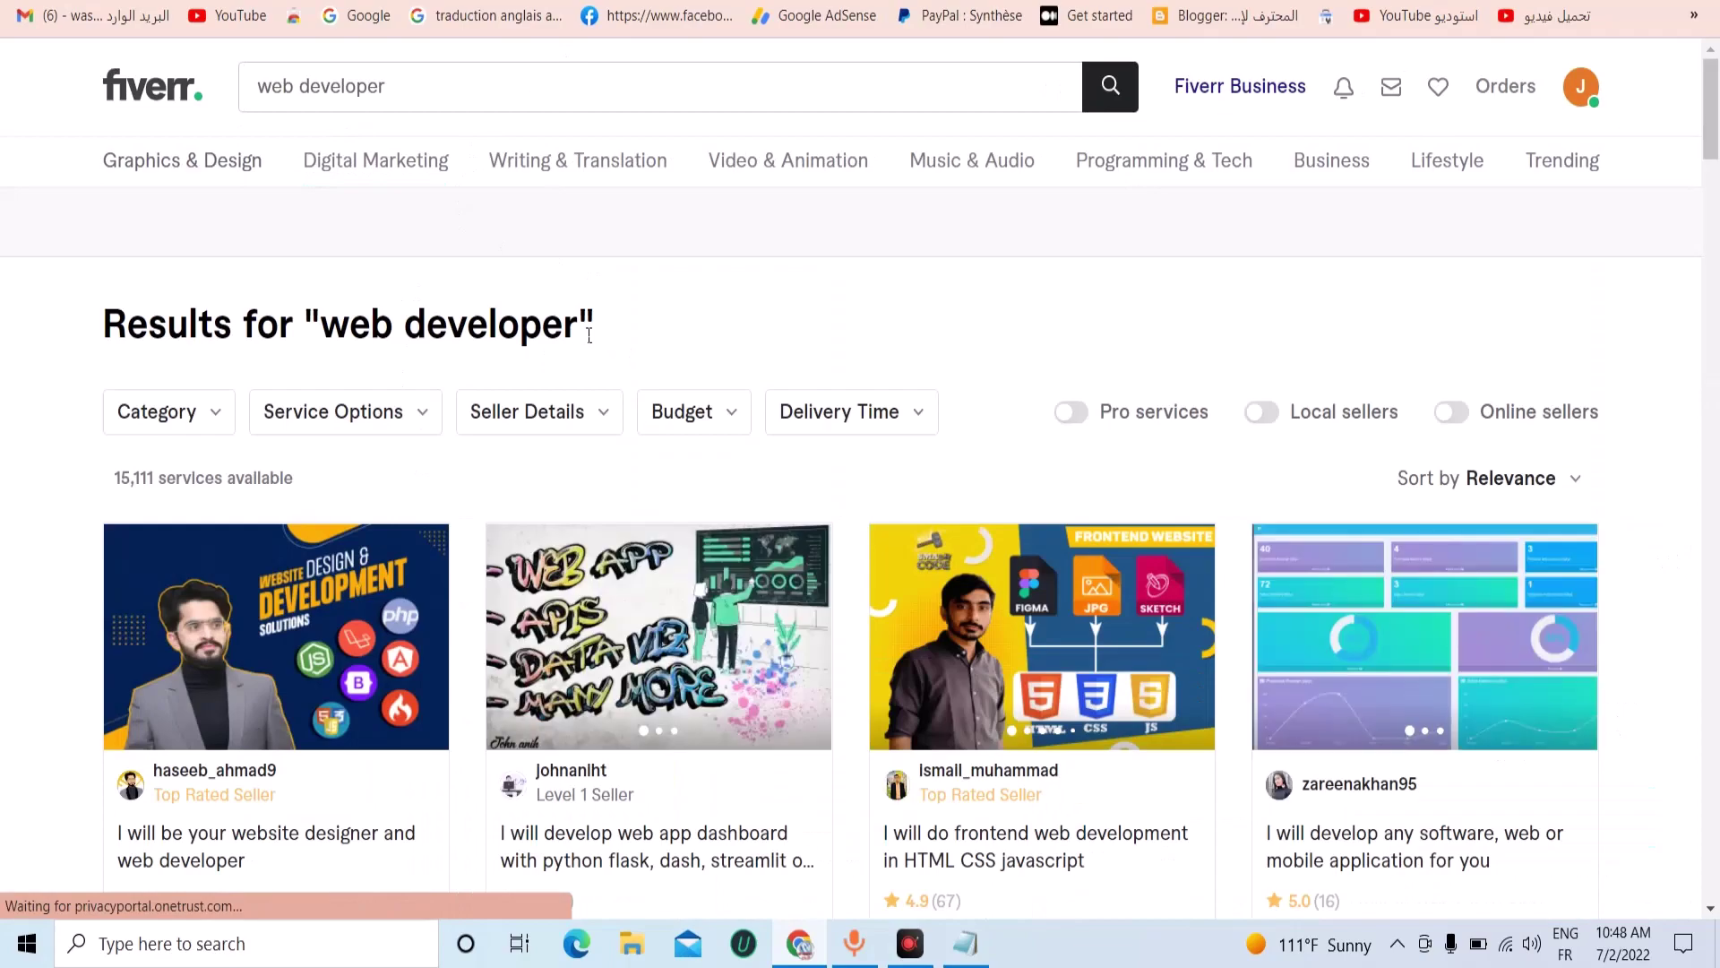
drag(581, 327, 327, 328)
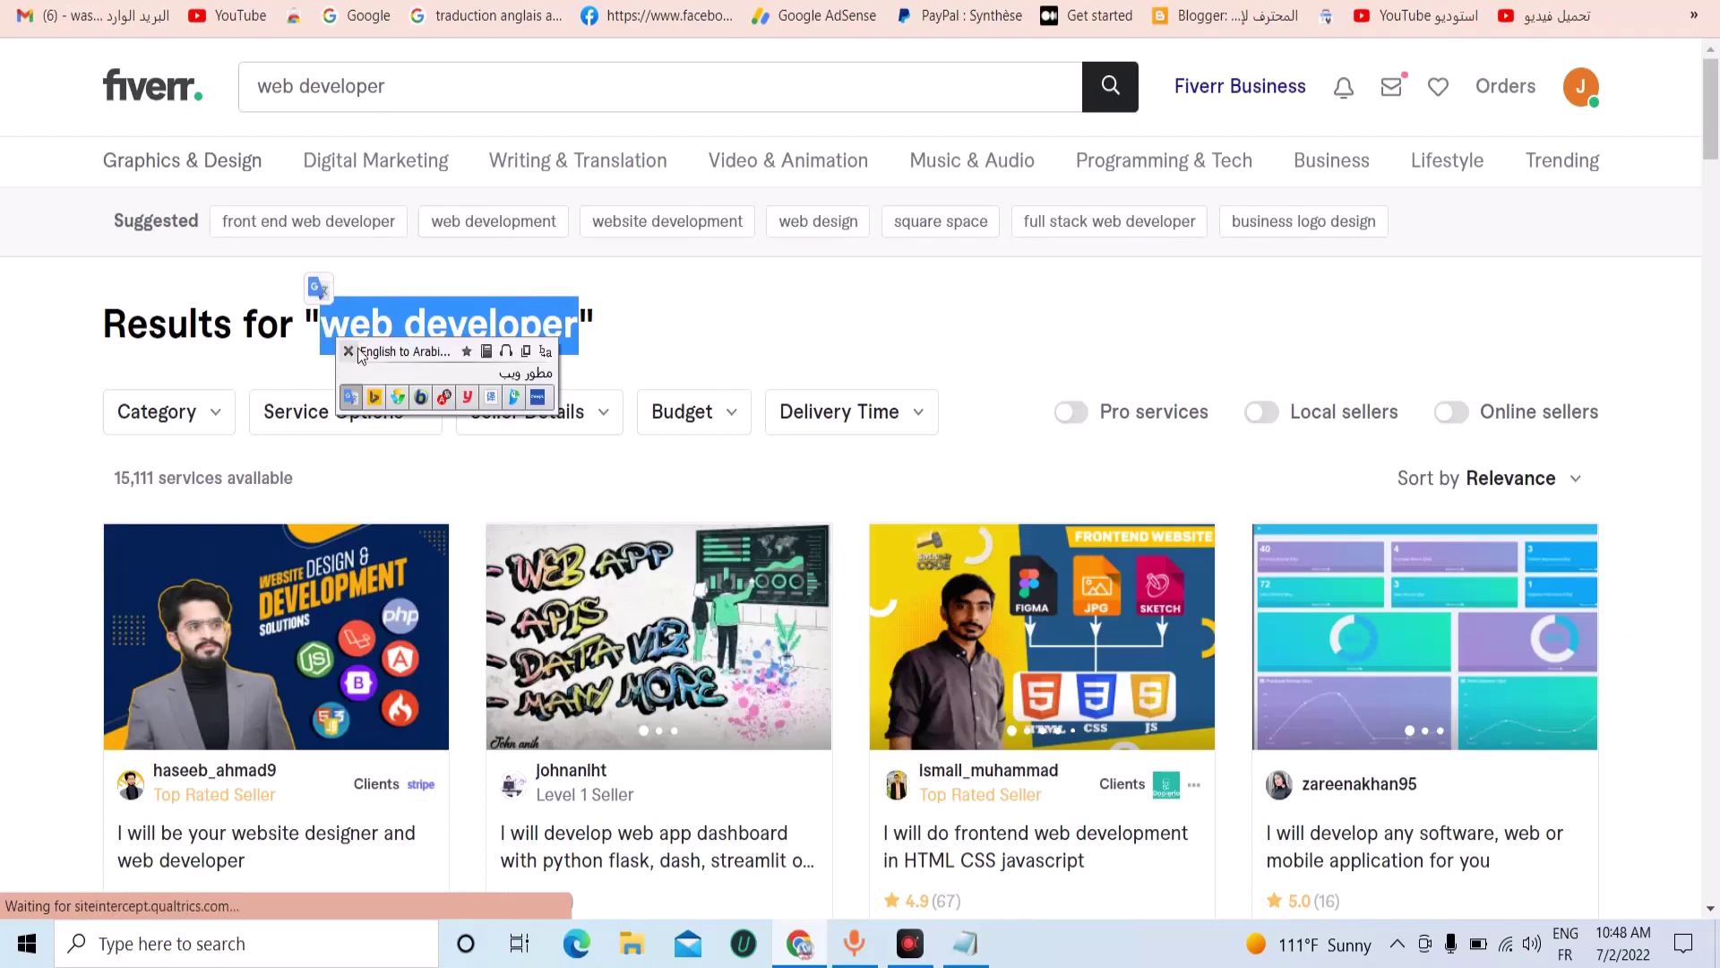
click(349, 351)
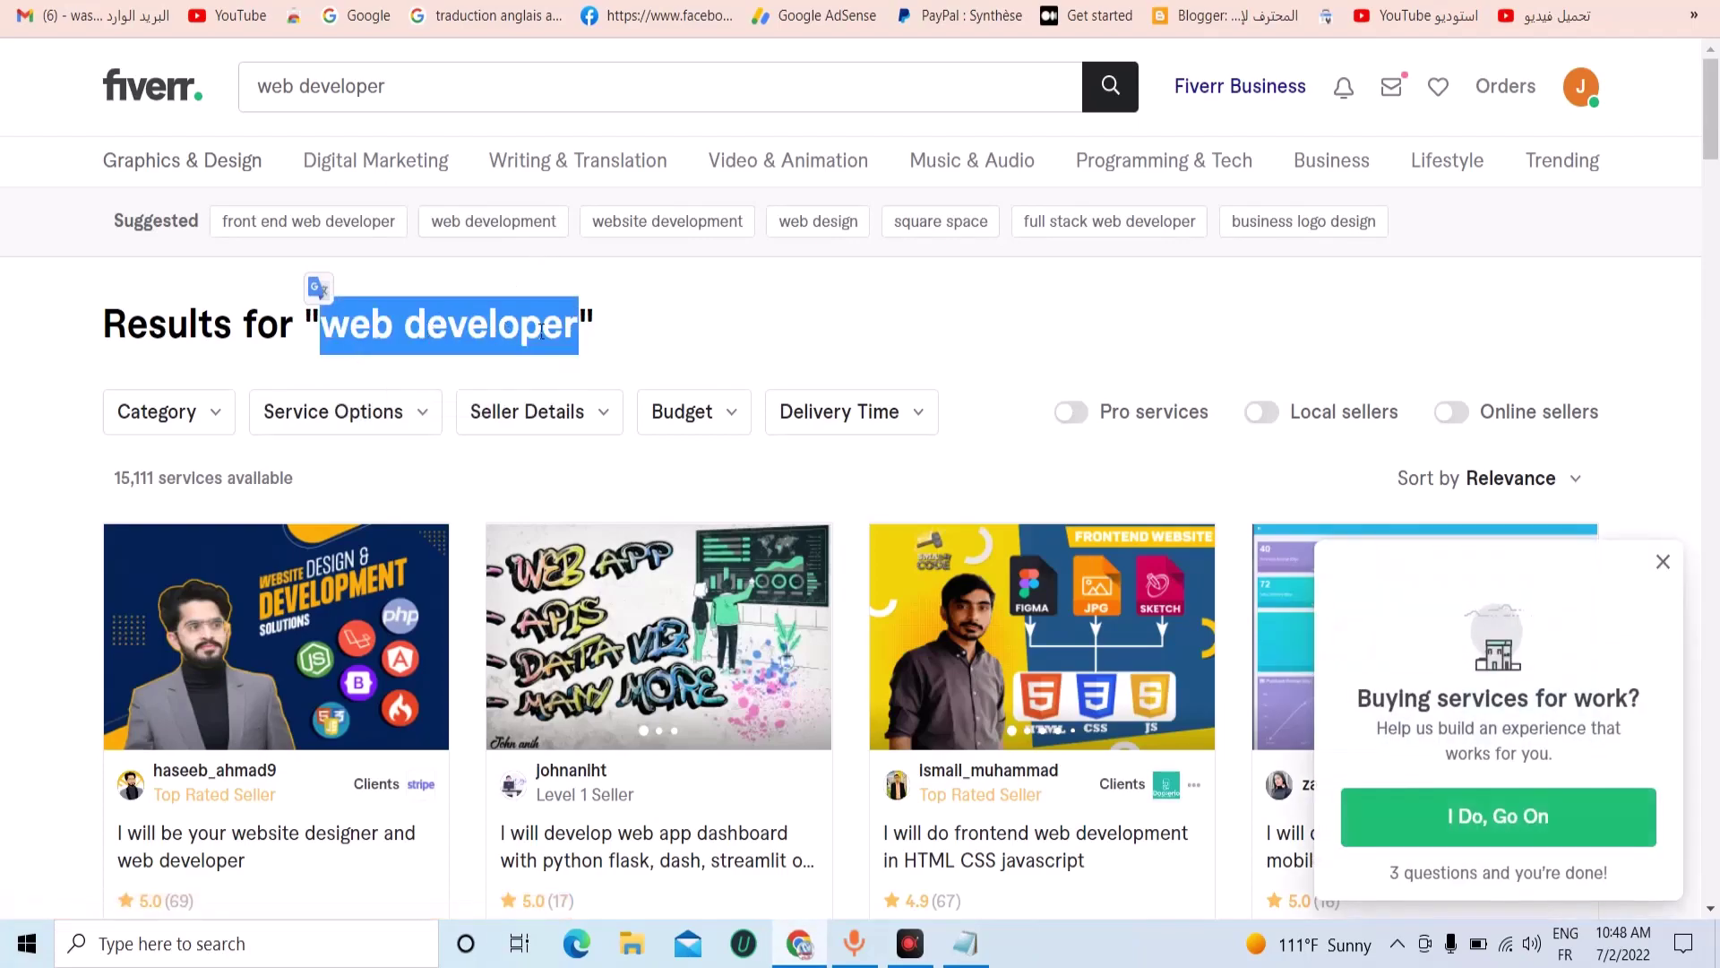
click(1662, 563)
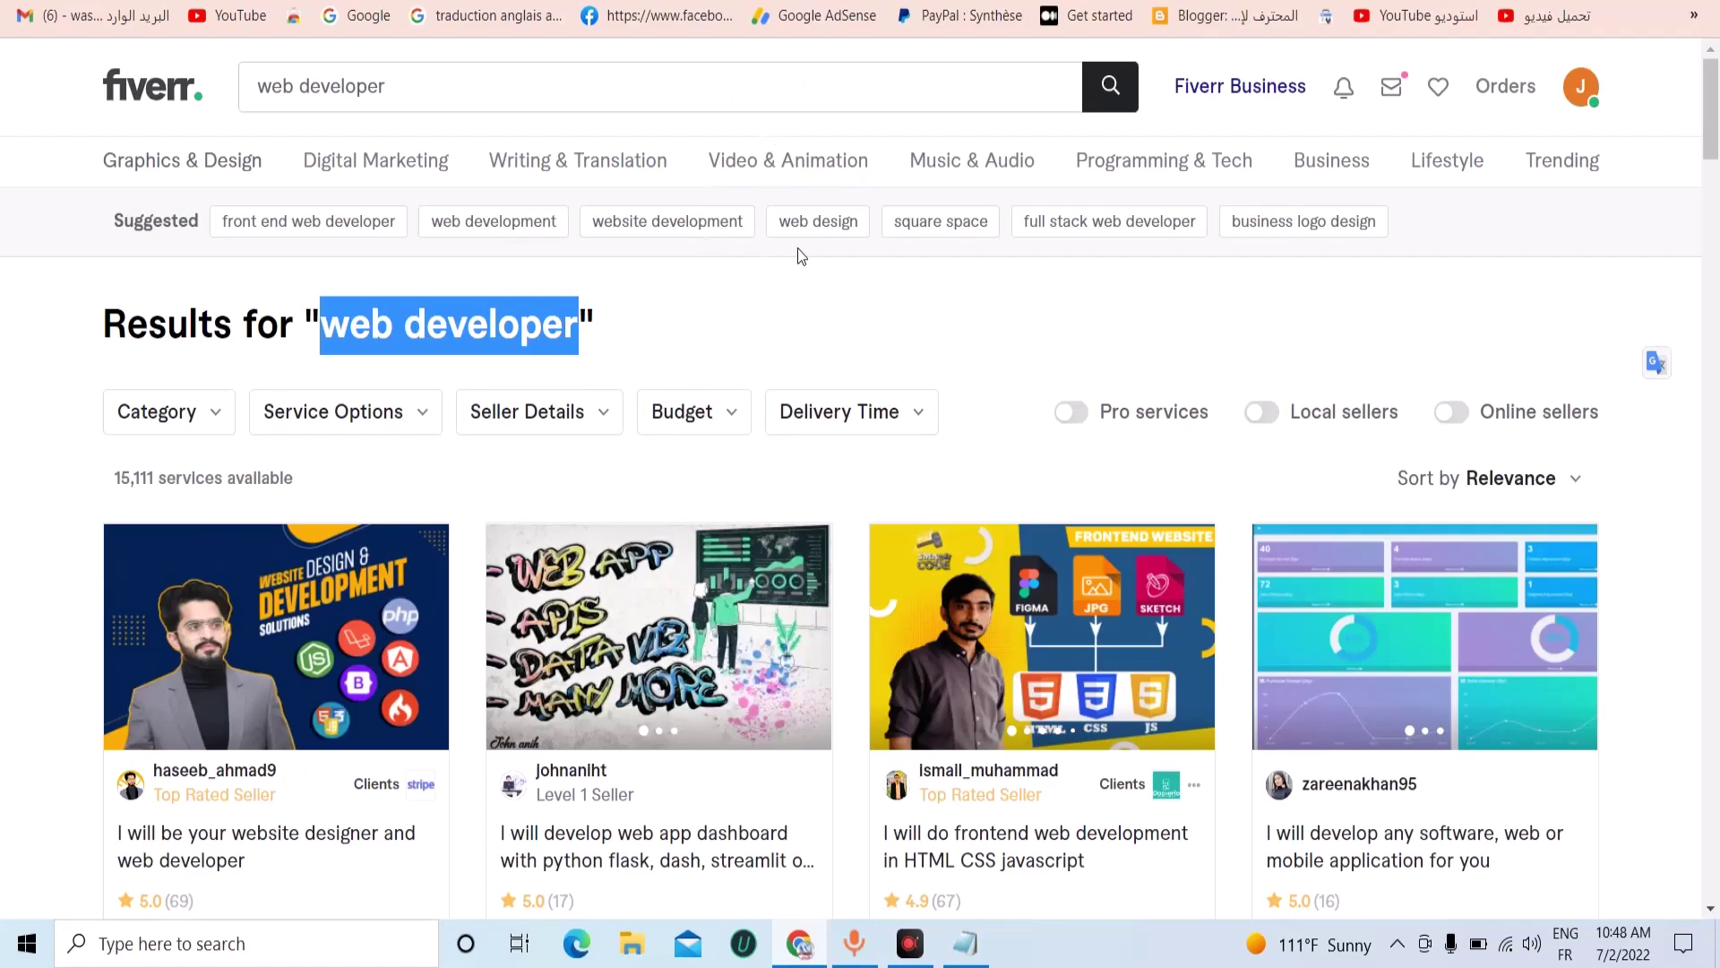
scroll(902, 381, down, 3)
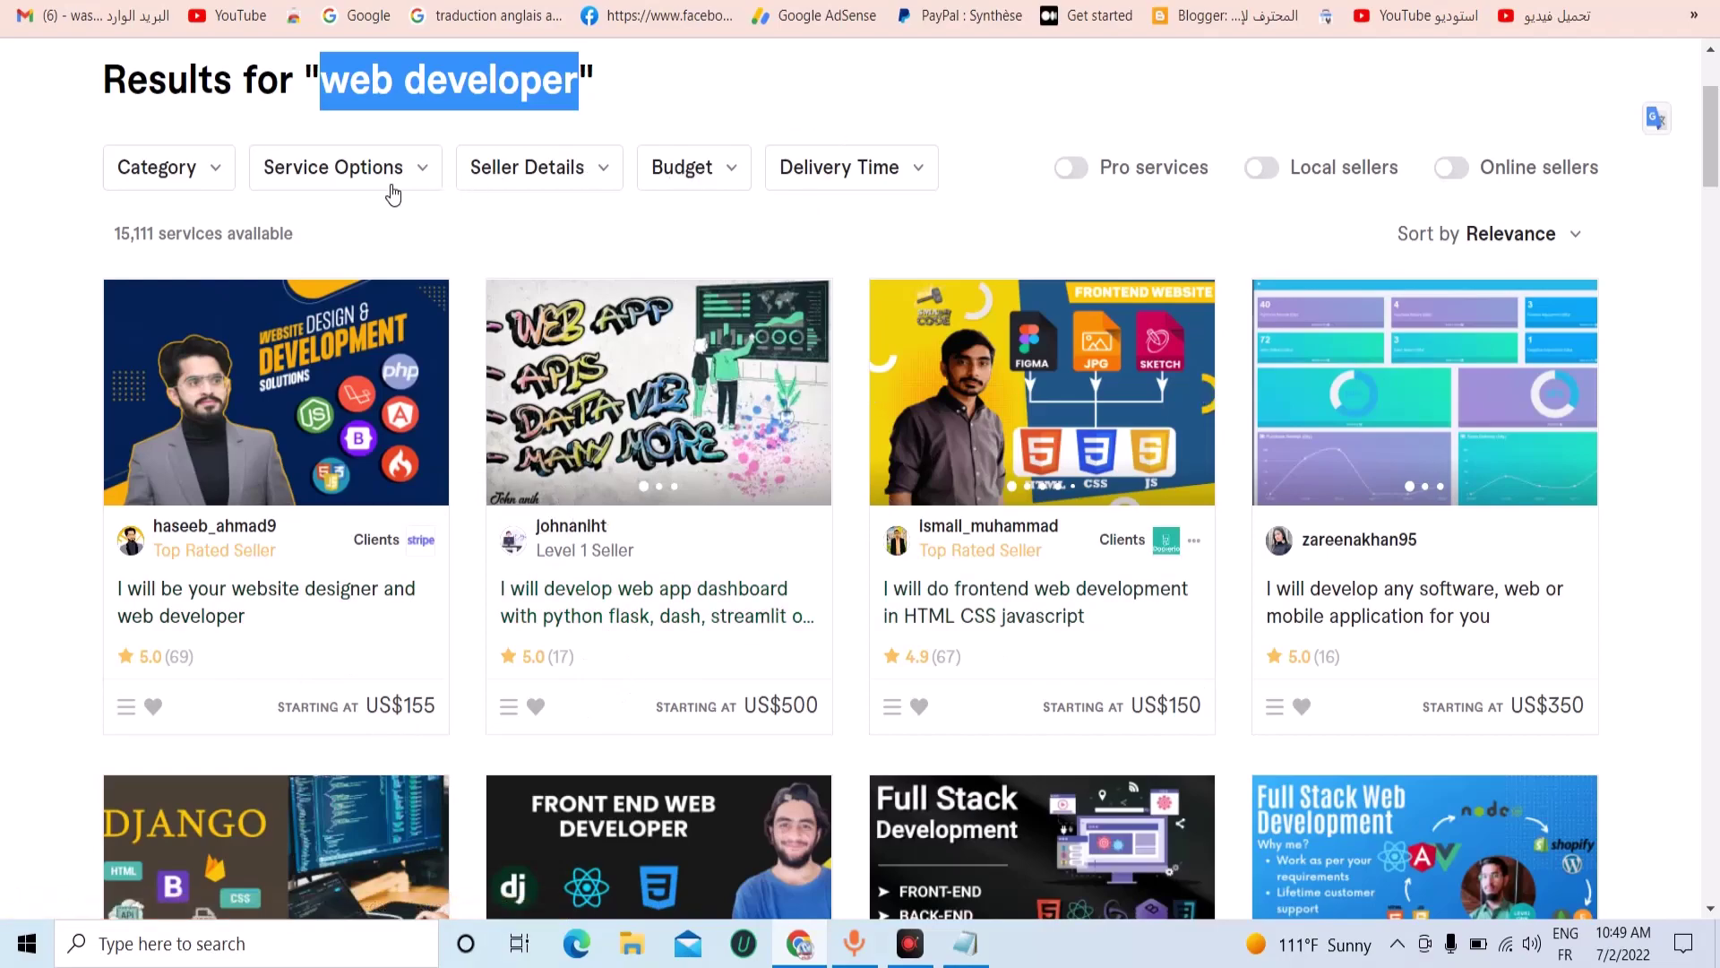
Open and close the Category and Service options filters without changes.
click(232, 179)
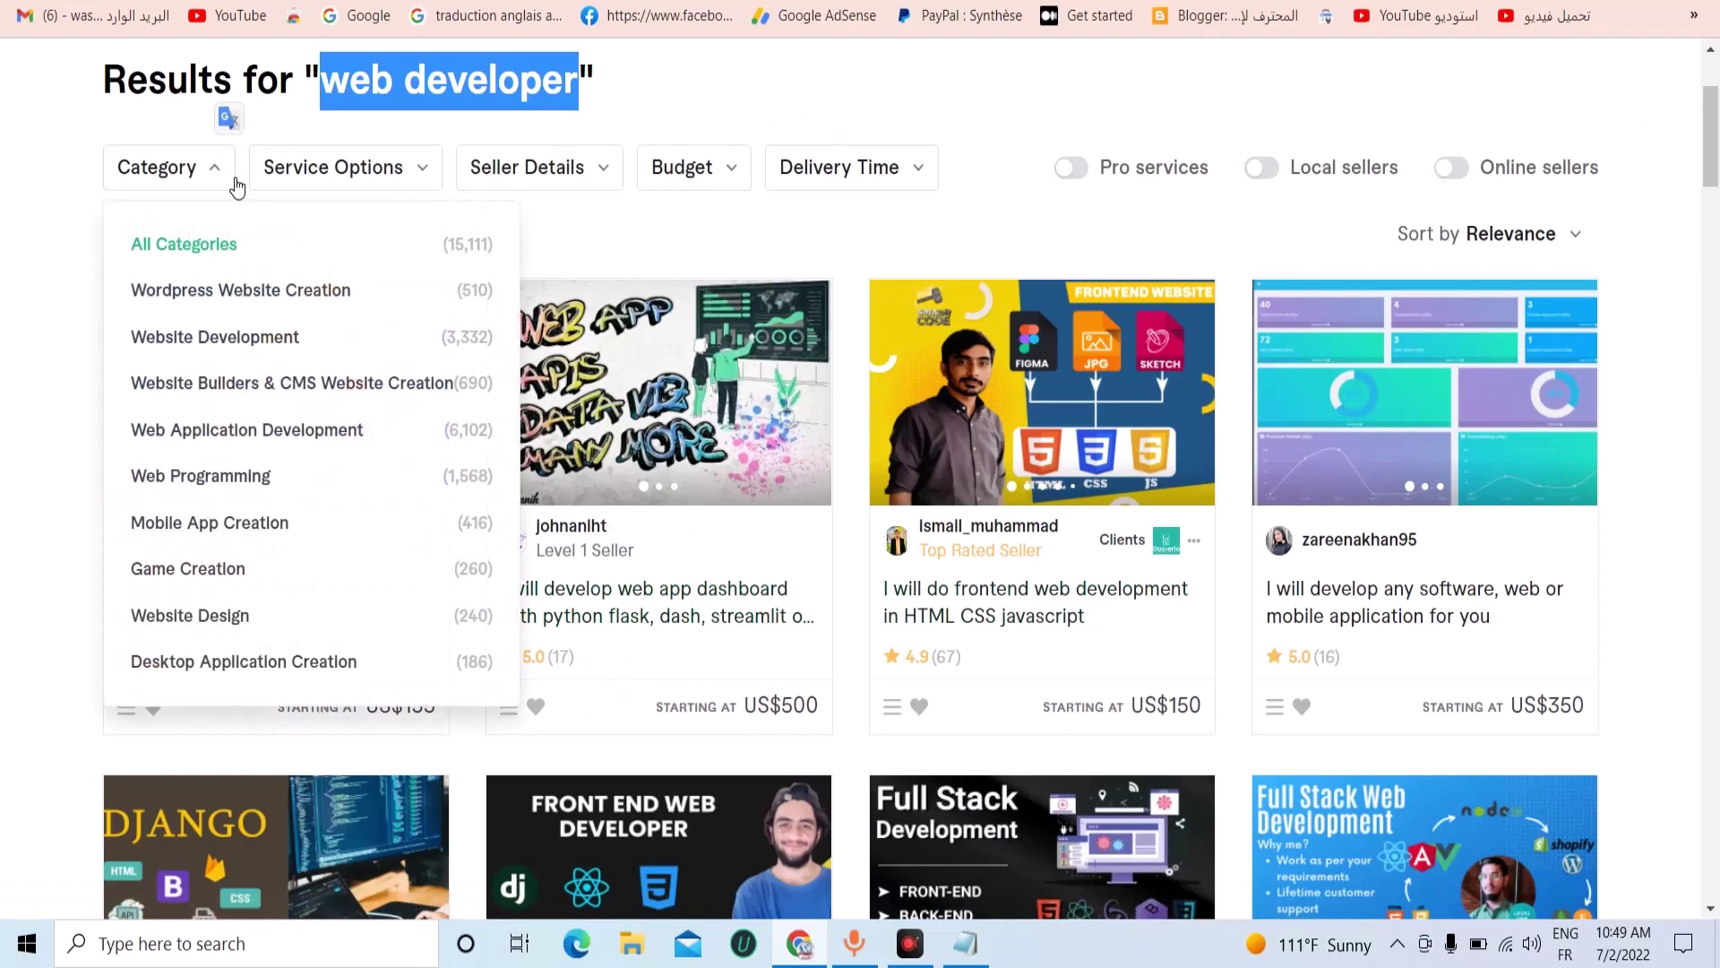
click(49, 276)
click(399, 179)
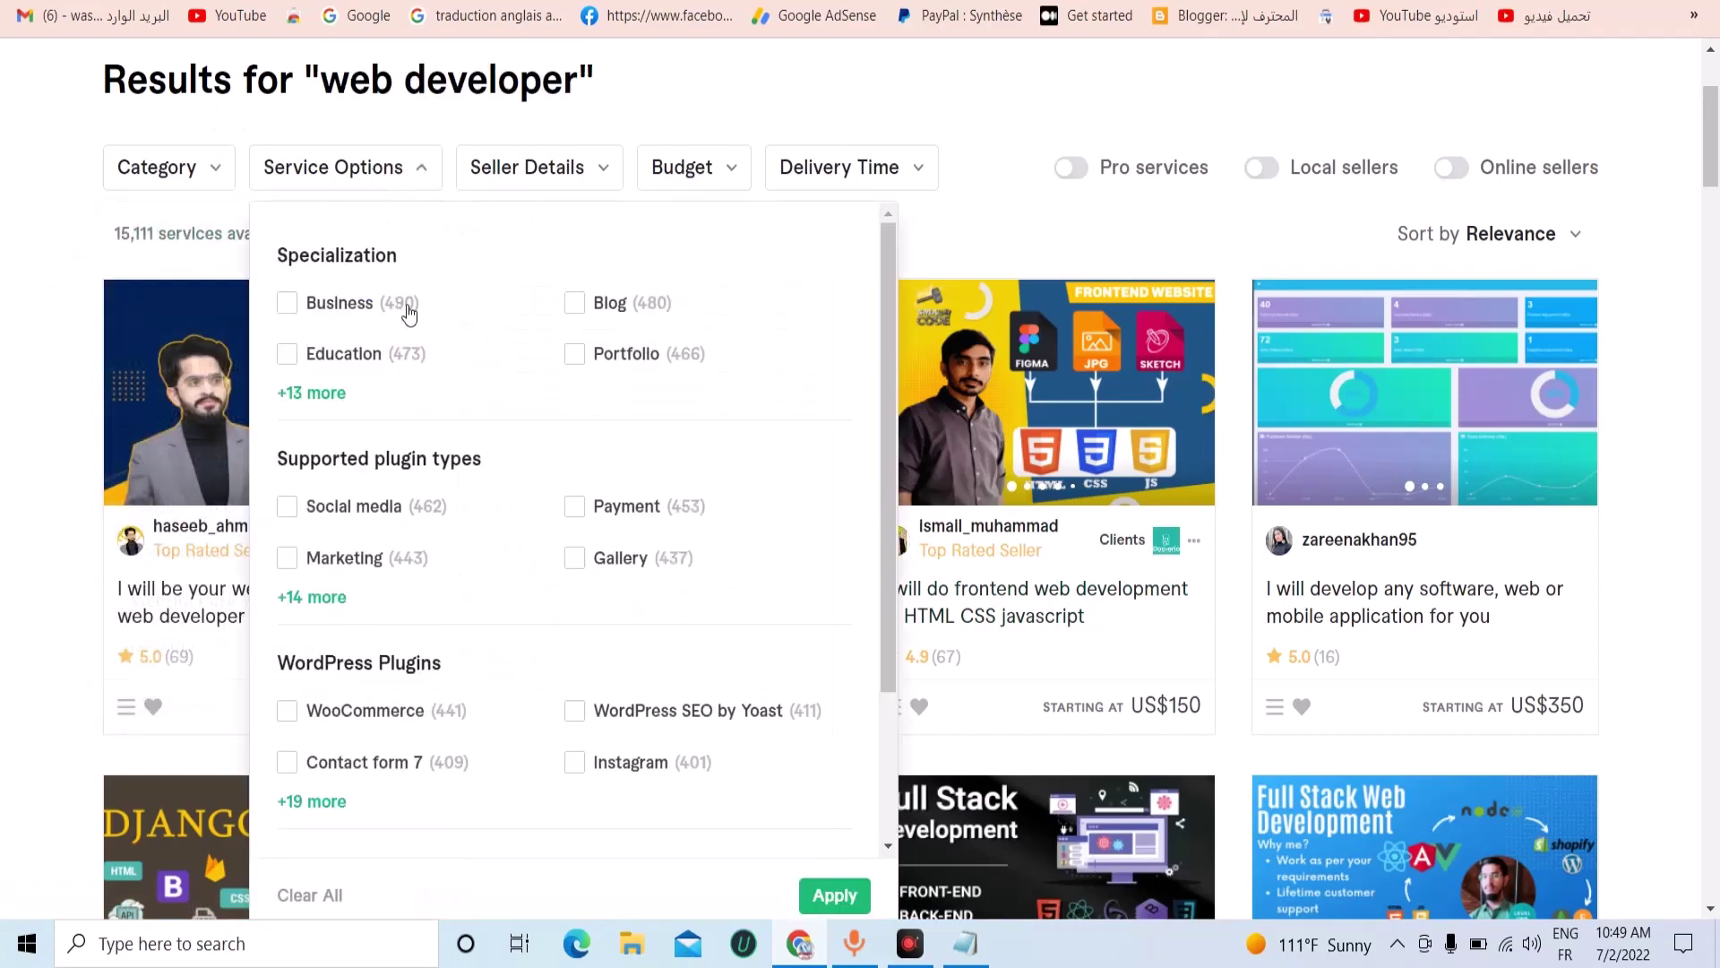
click(49, 219)
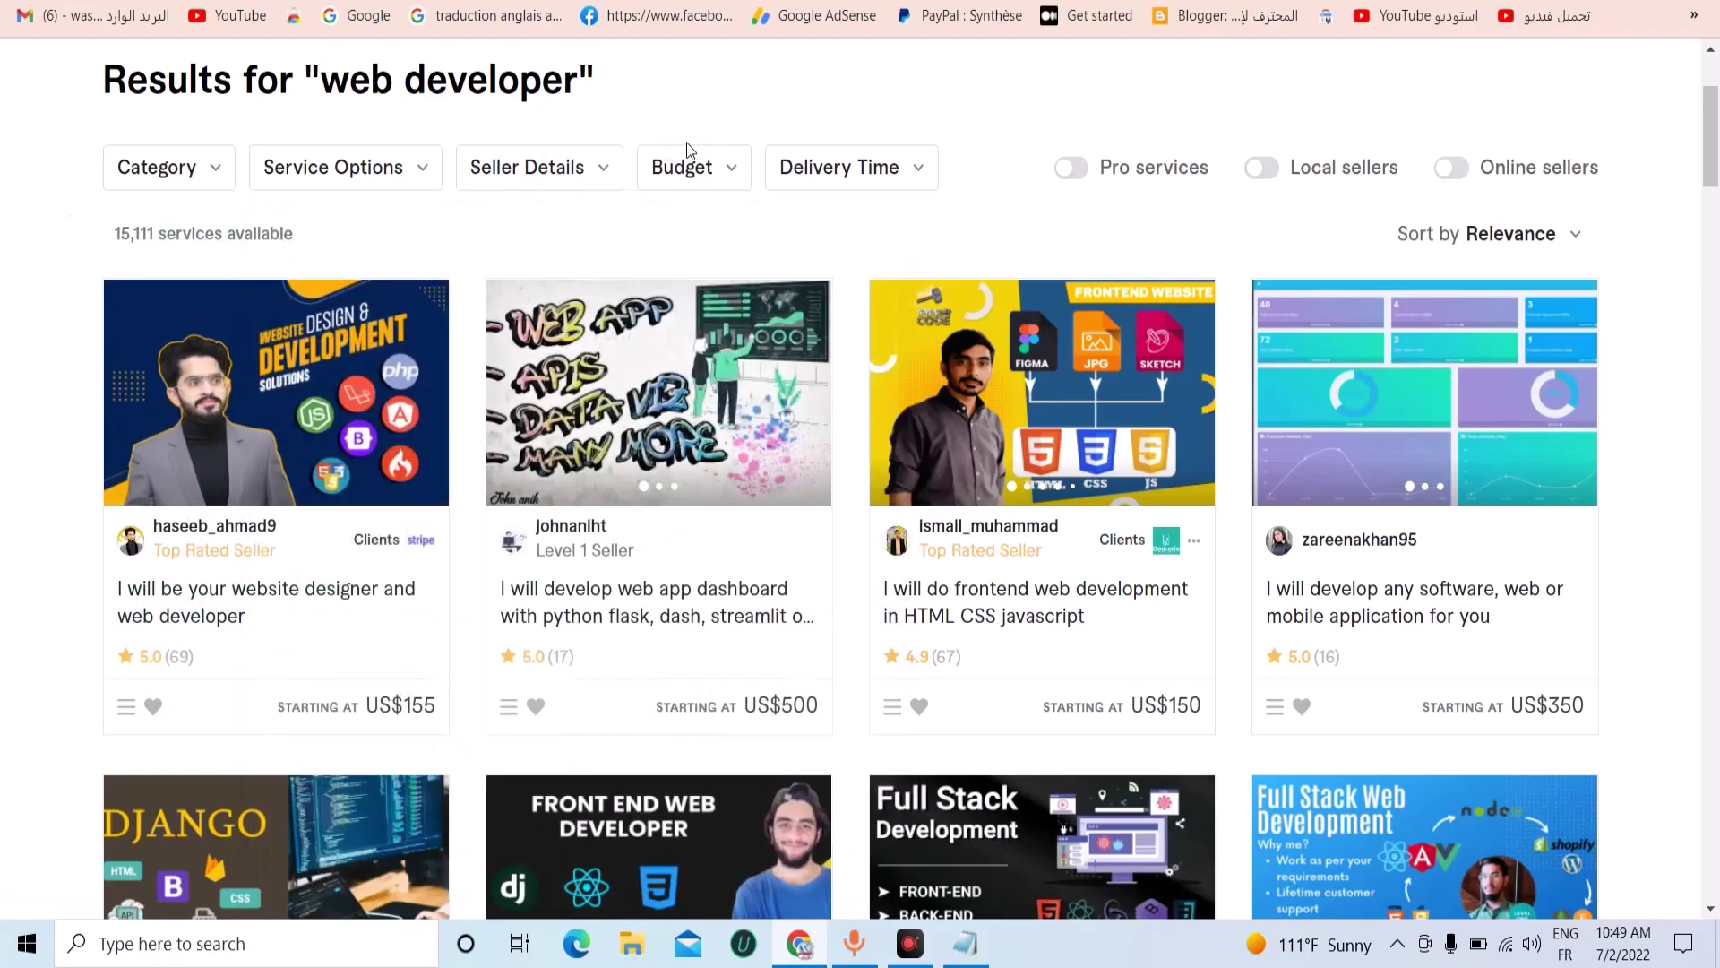
Limit results to sellers living in the United States, United Kingdom and Canada.
click(589, 169)
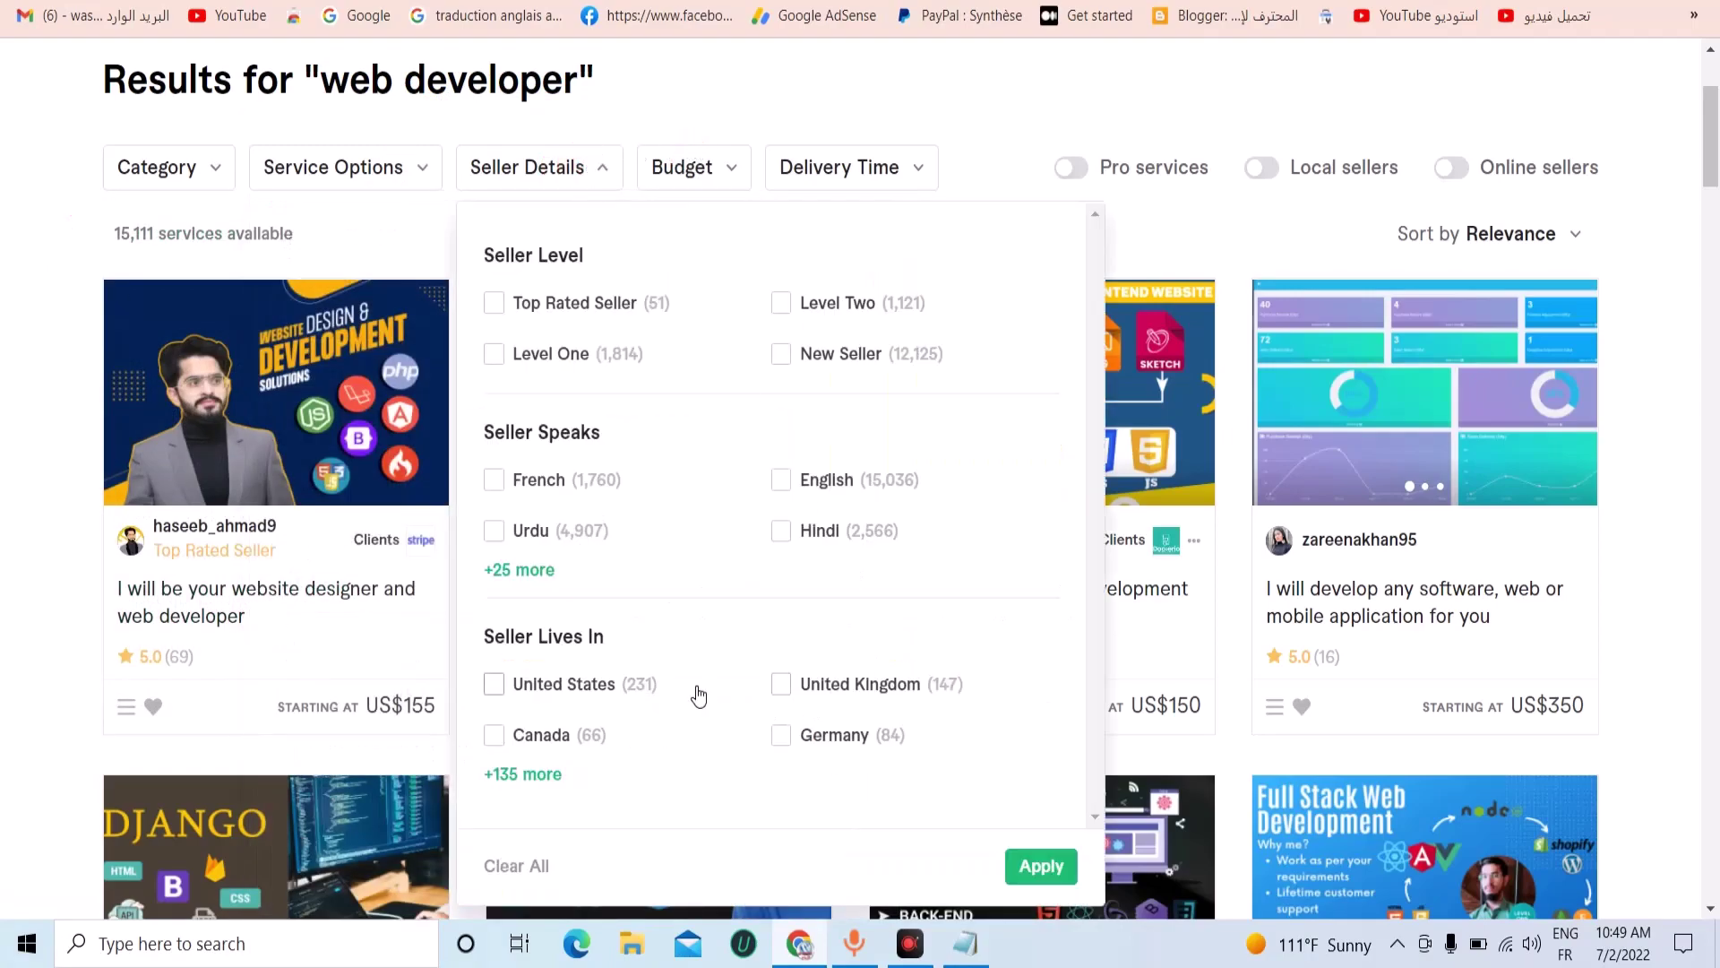
click(577, 686)
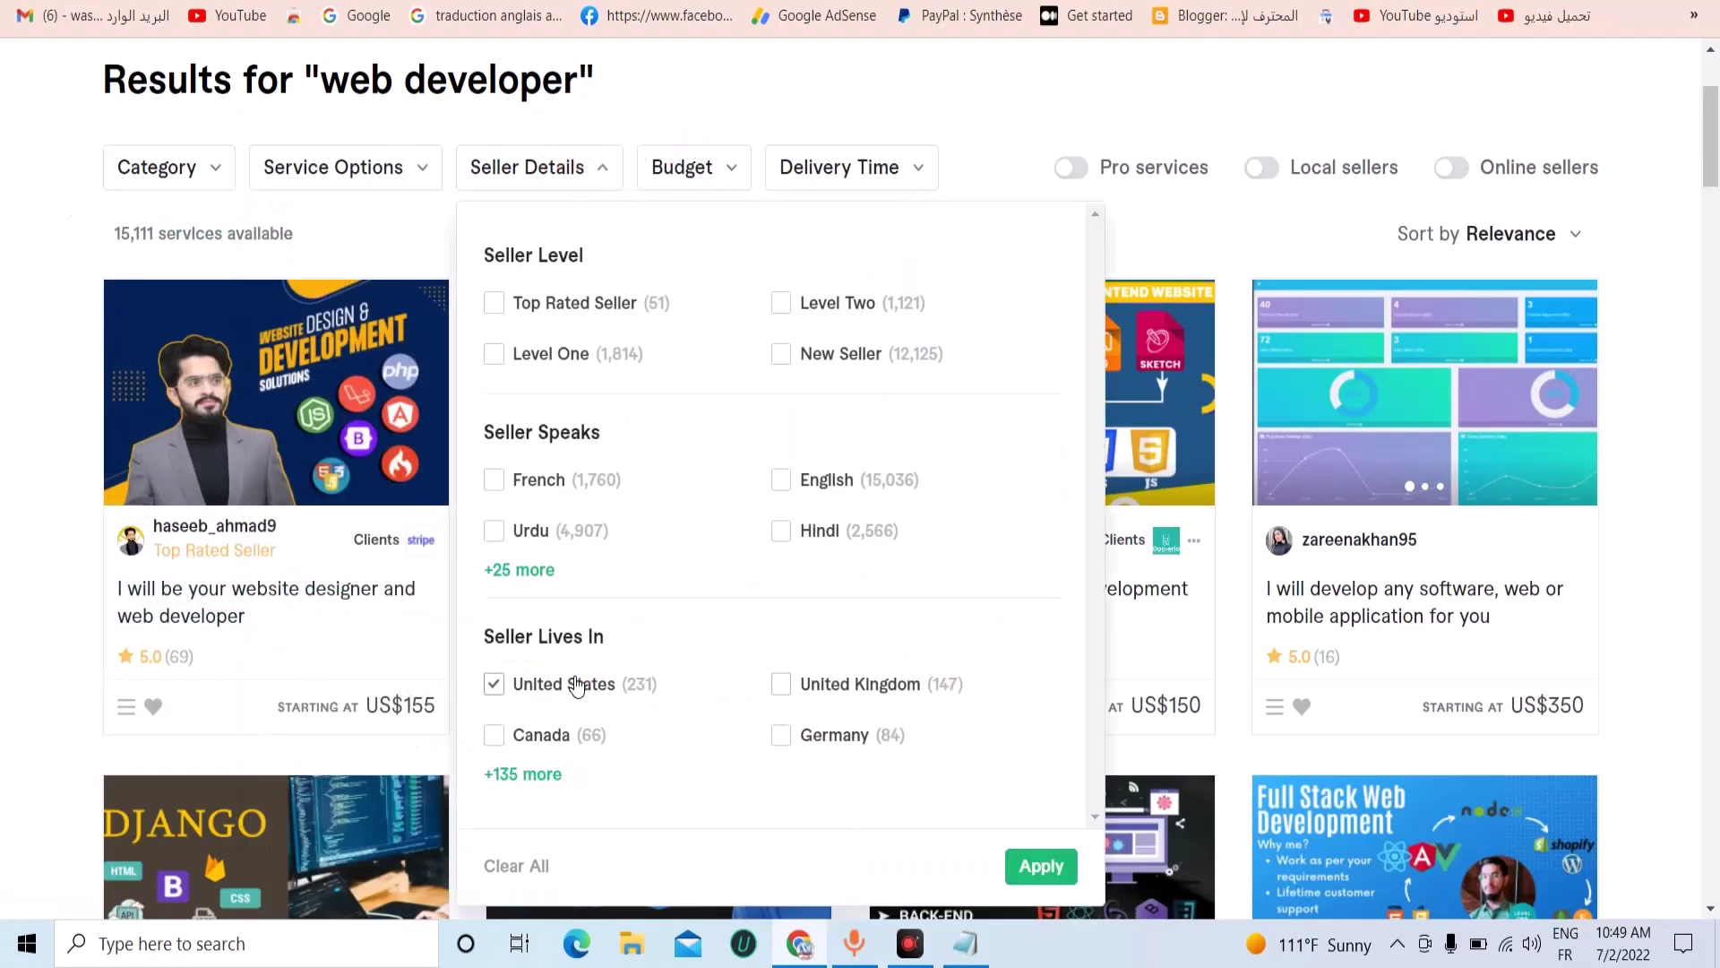
click(812, 688)
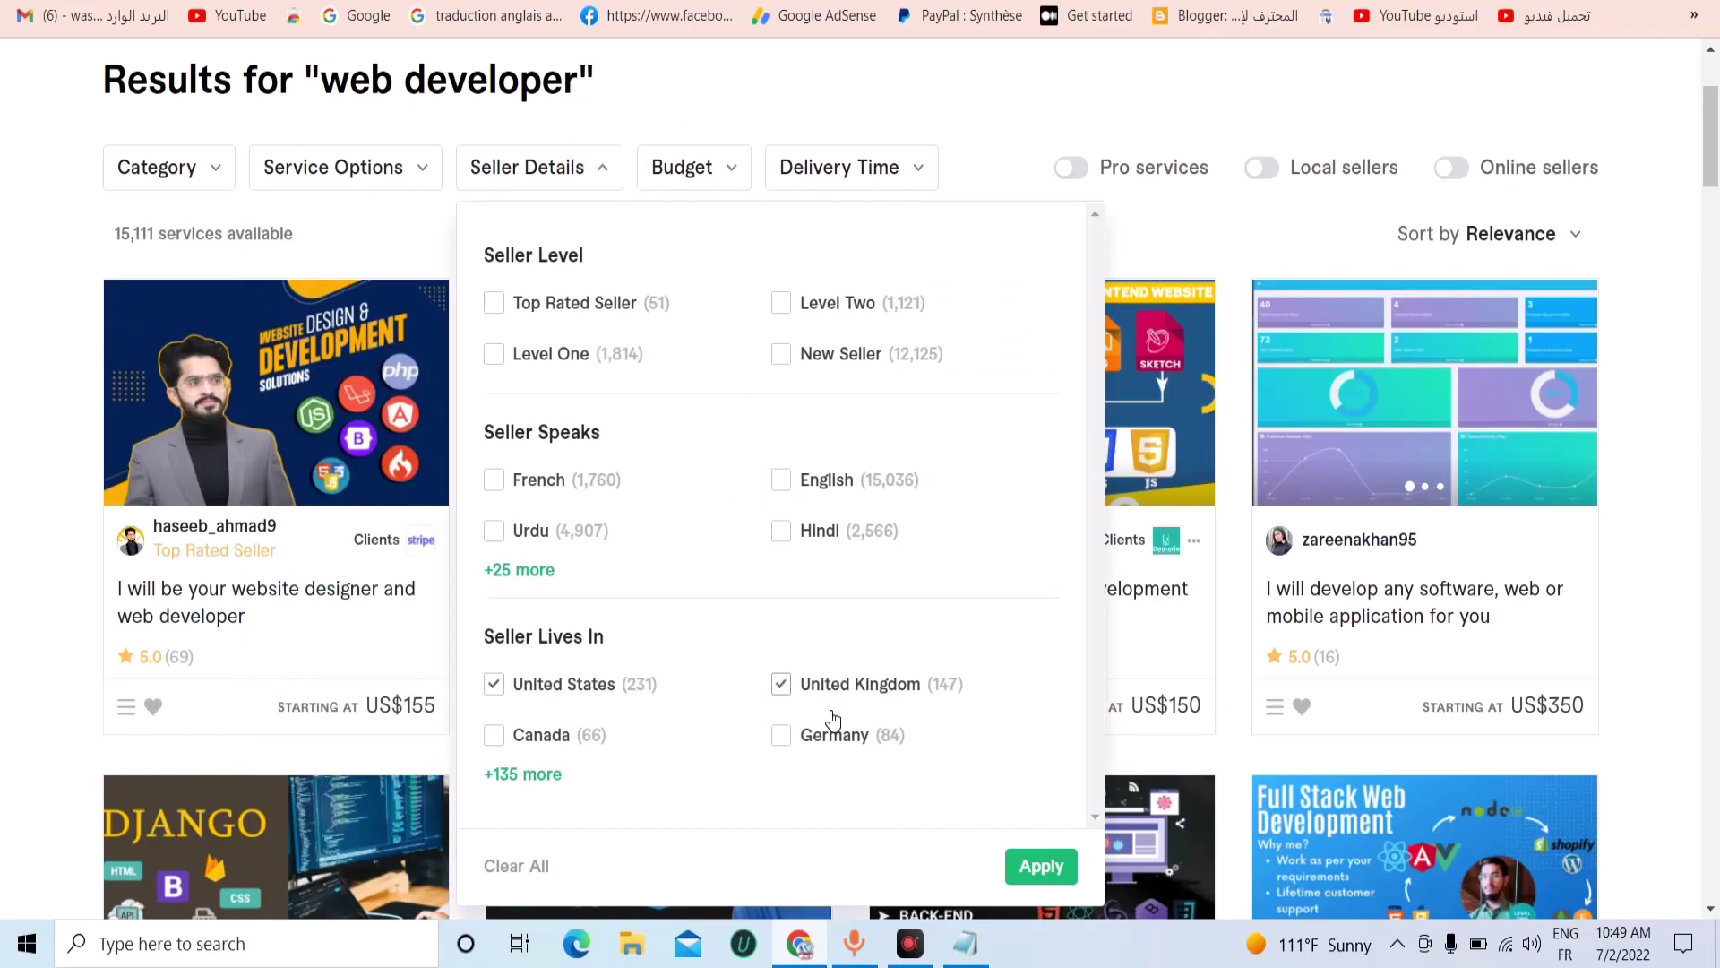
click(531, 751)
click(1024, 869)
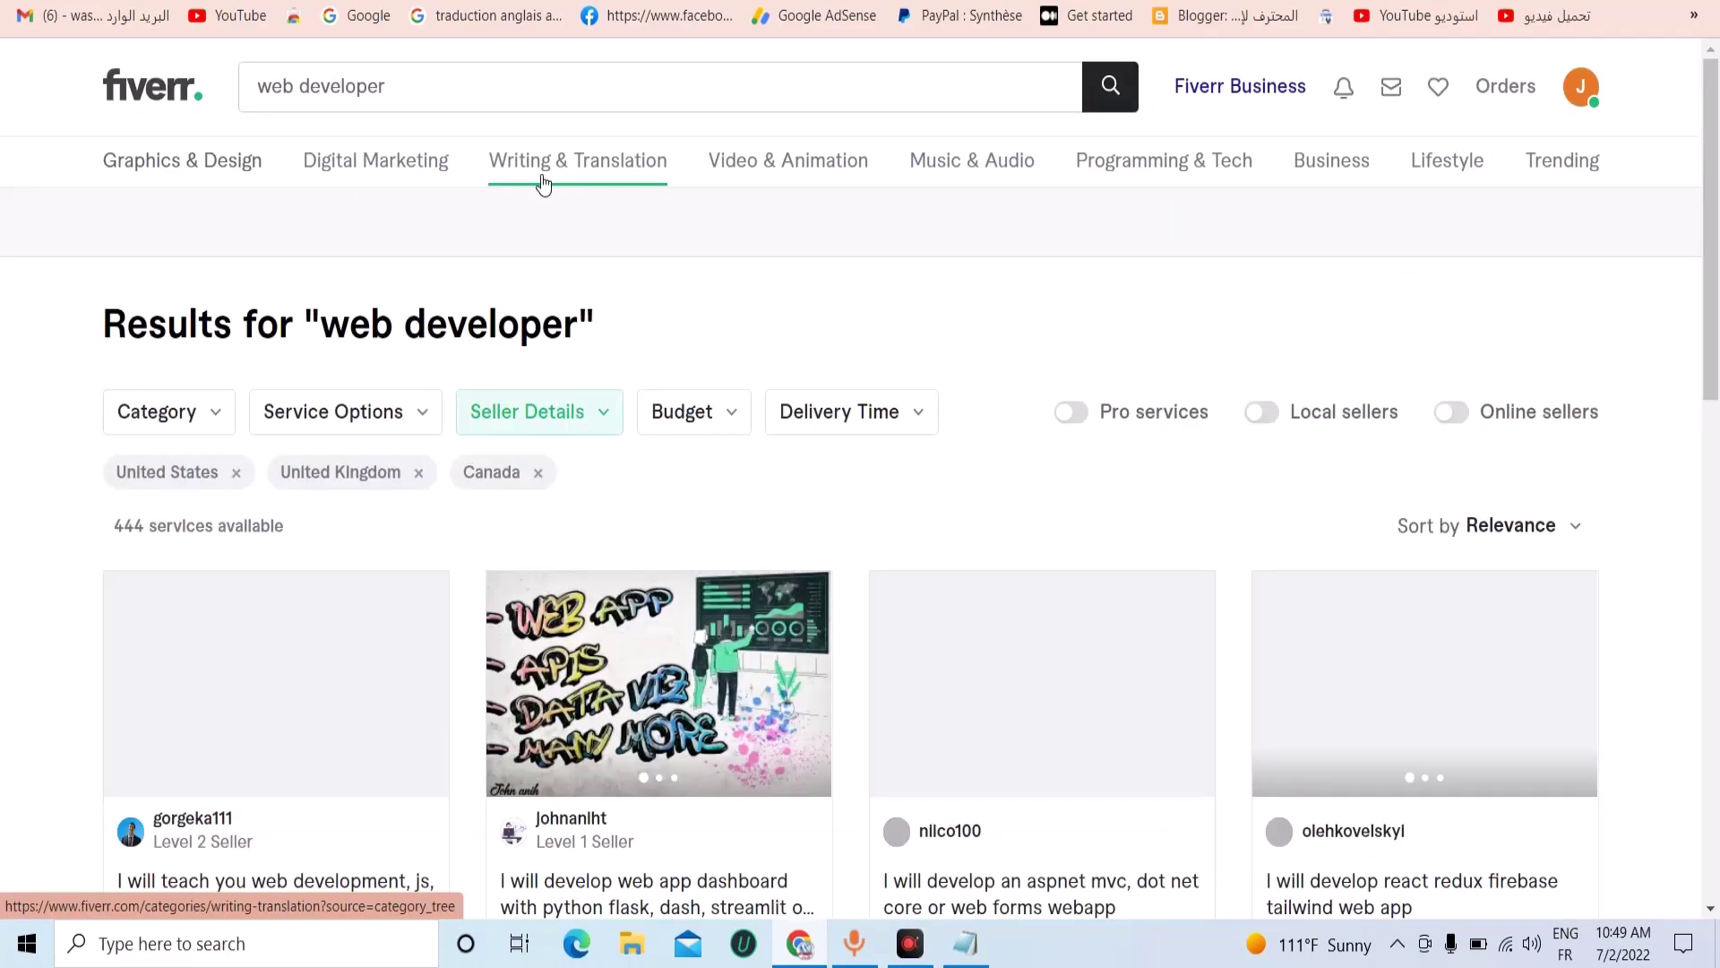
scroll(765, 492, down, 3)
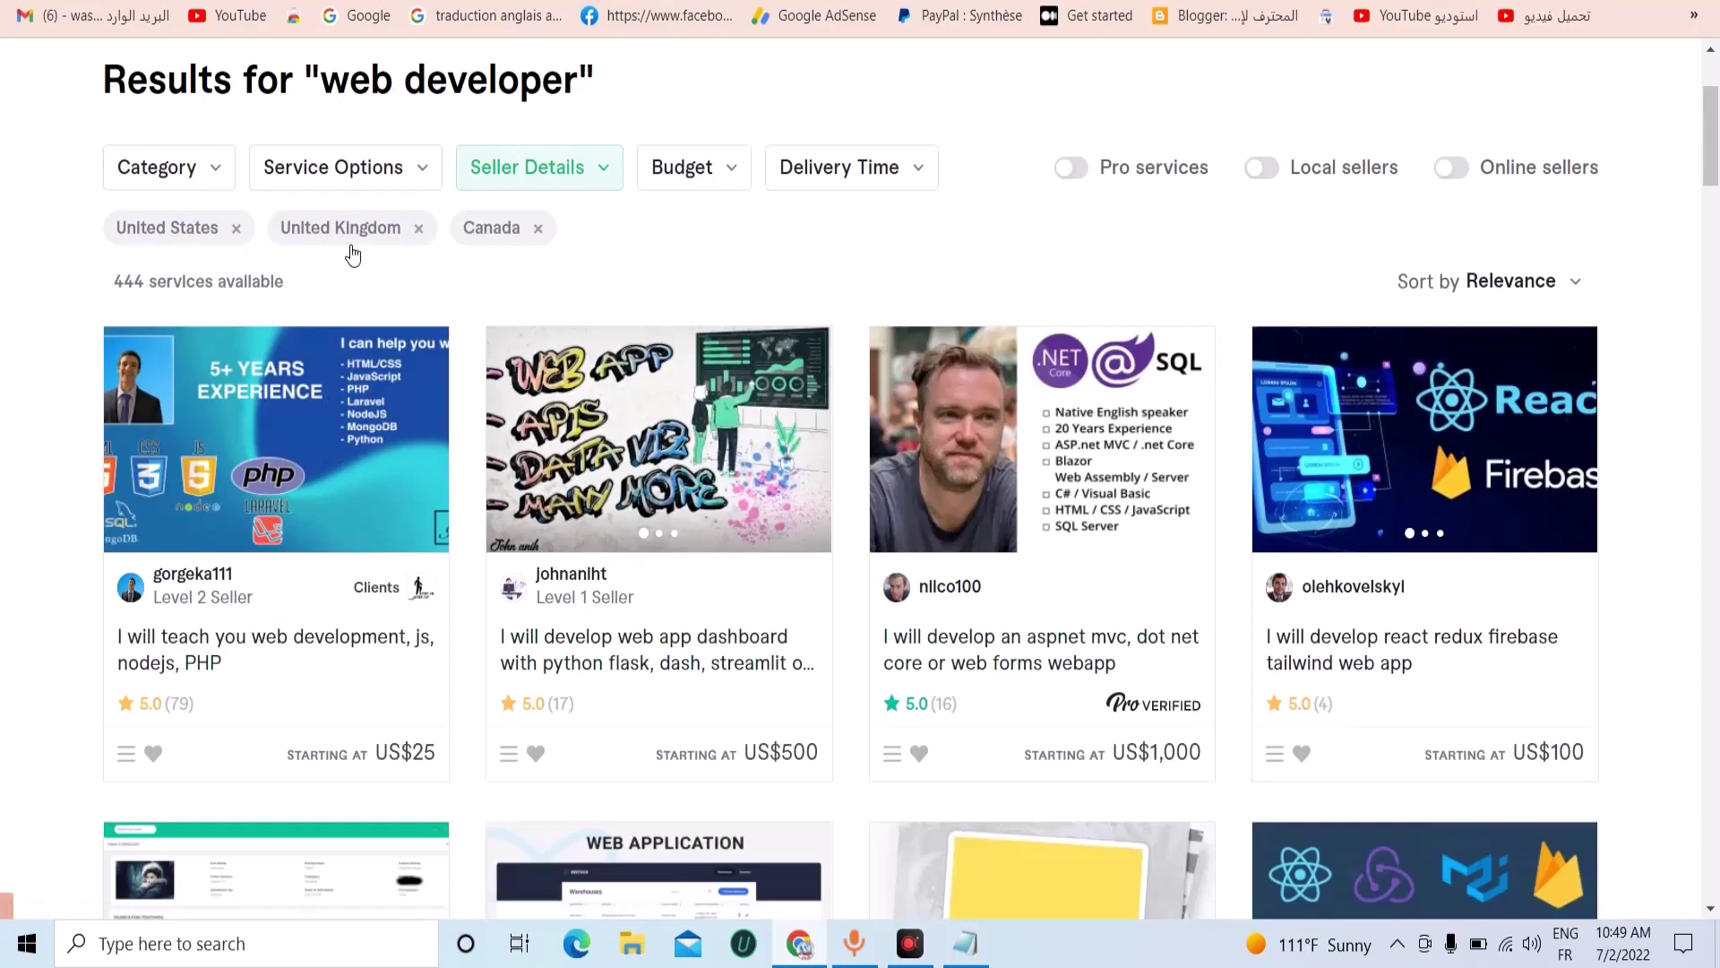
scroll(1238, 346, down, 1)
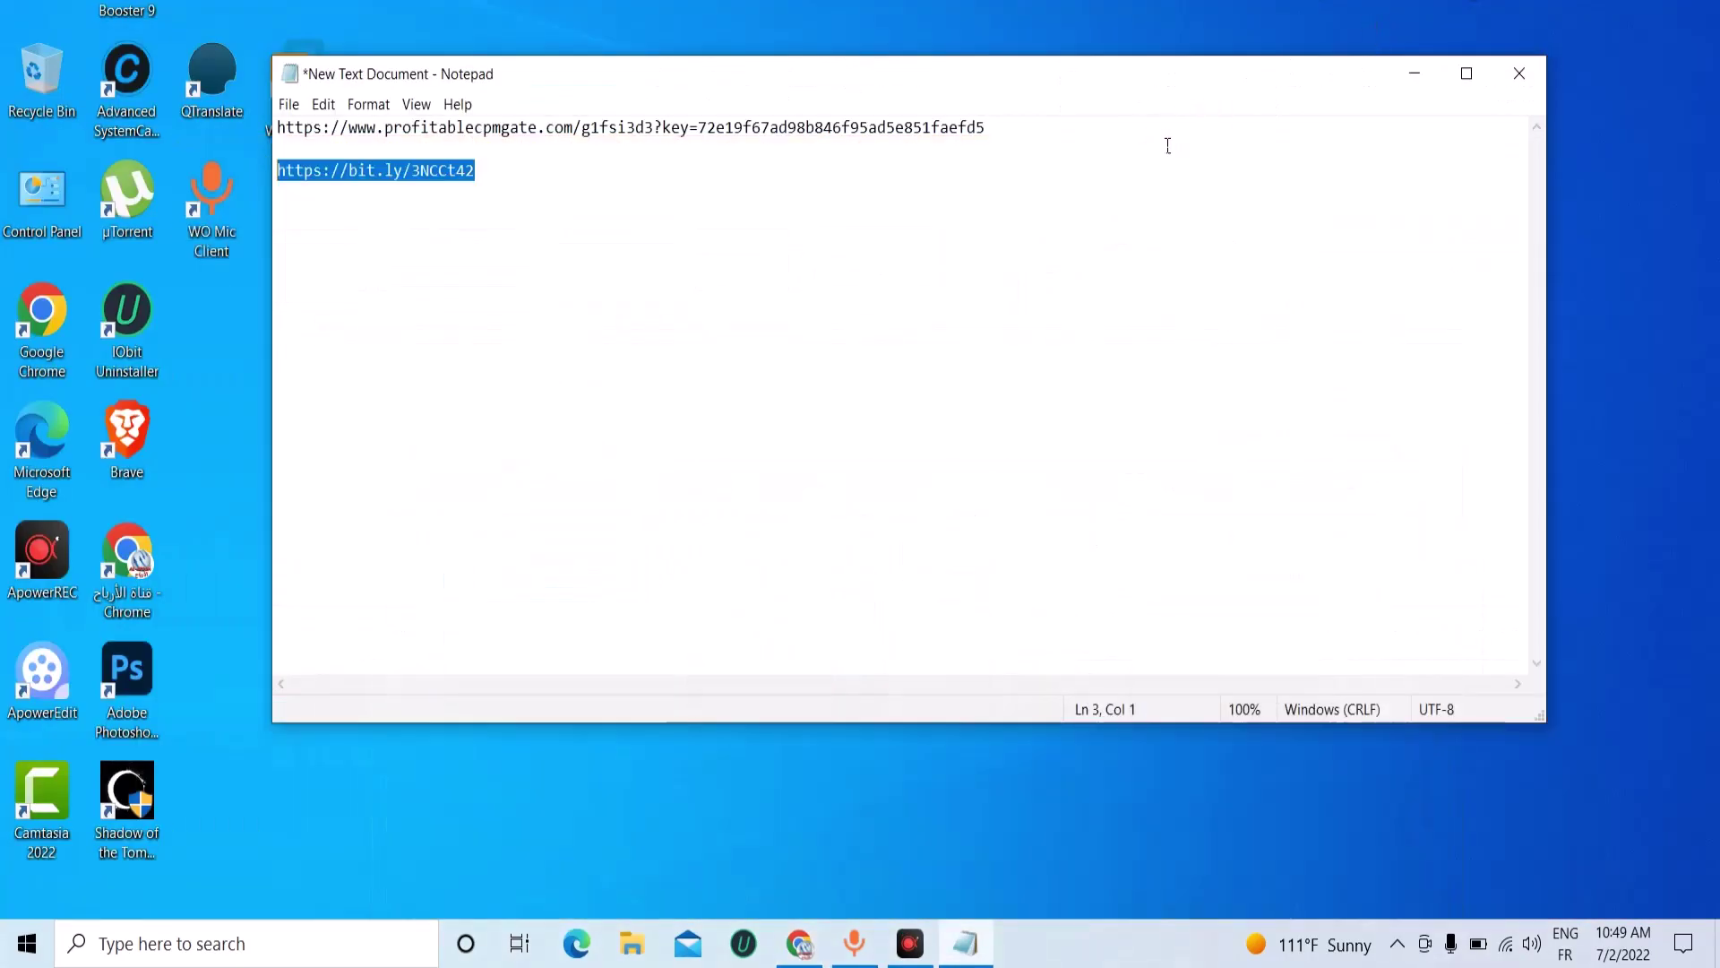
Copy the bit.ly/3NCCt42 link from Notepad and launch Brave, dismissing the bookmark reminder.
right_click(422, 183)
click(480, 249)
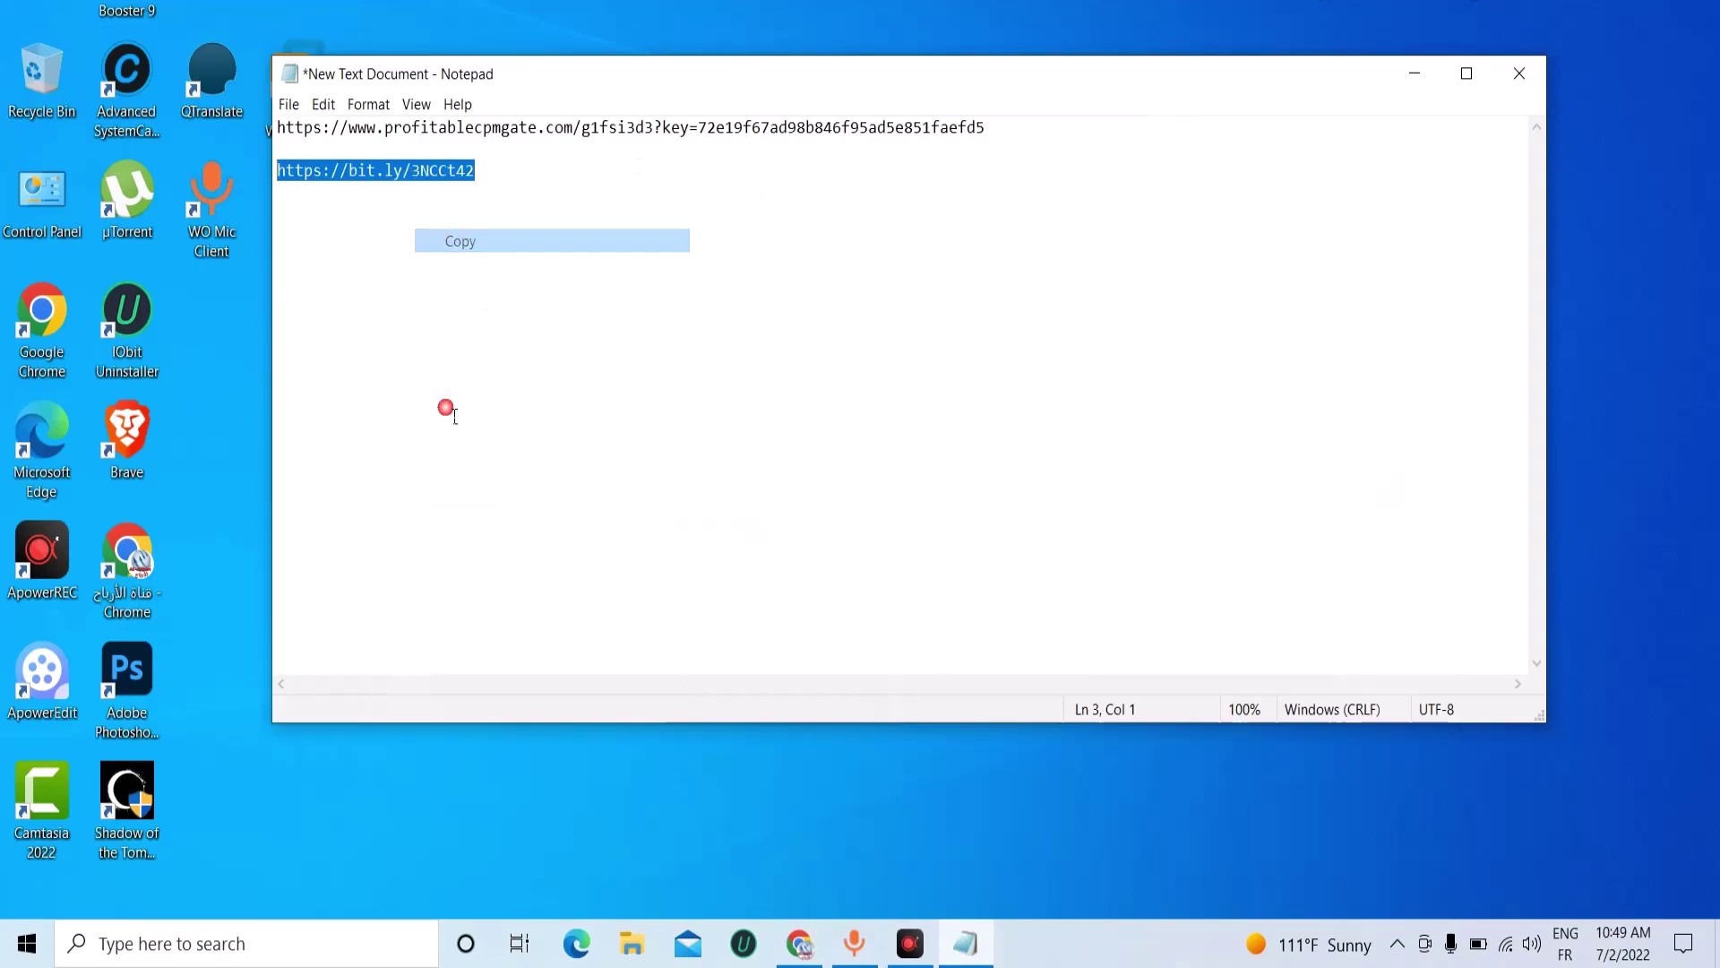
click(152, 428)
double_click(152, 429)
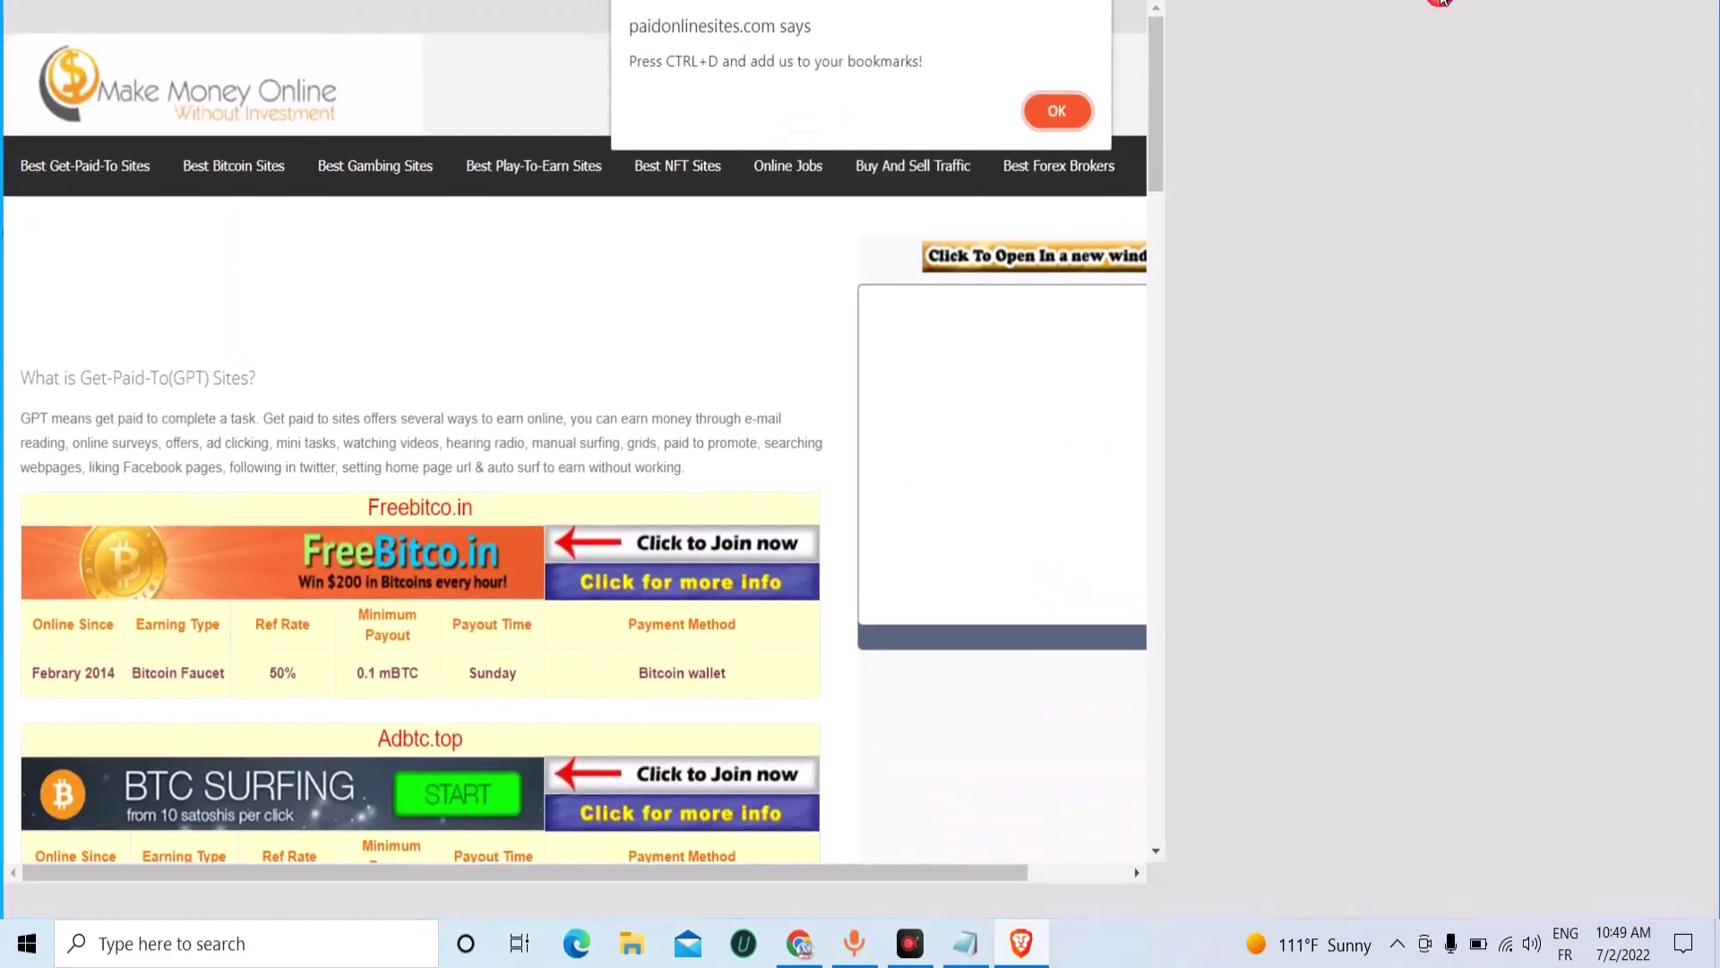
key(Return)
Paste and open the bit.ly link in a new tab, then follow its Freebitco.in offer.
key(ctrl+t)
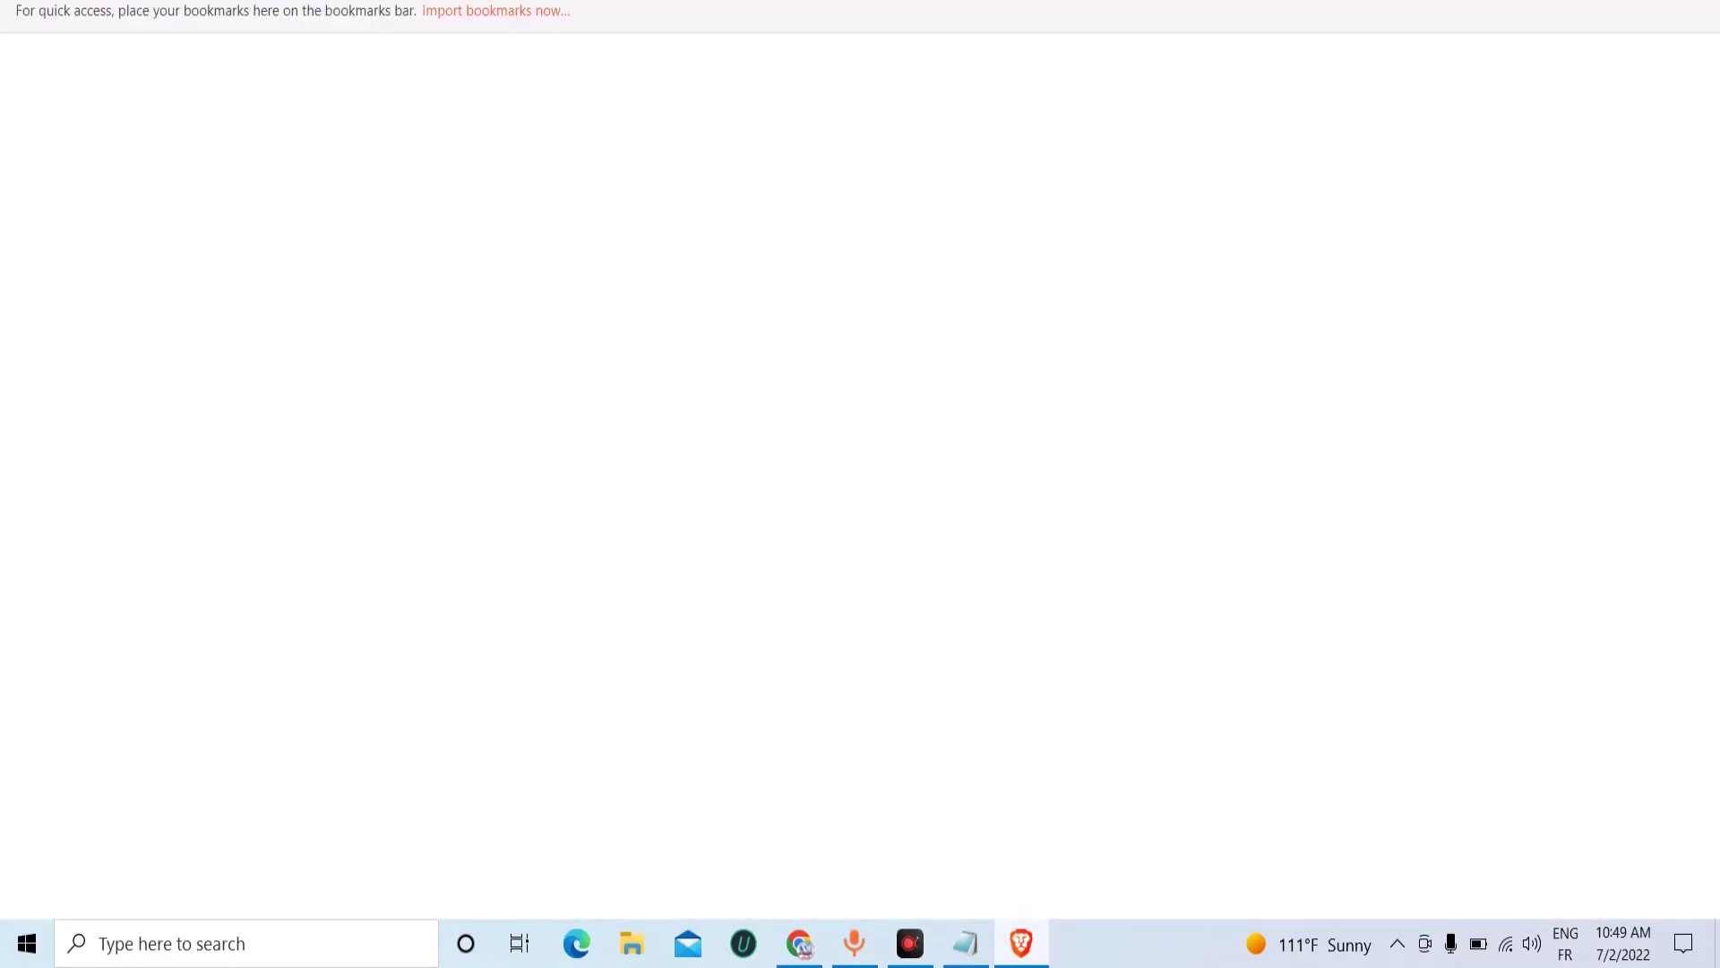
right_click(303, 4)
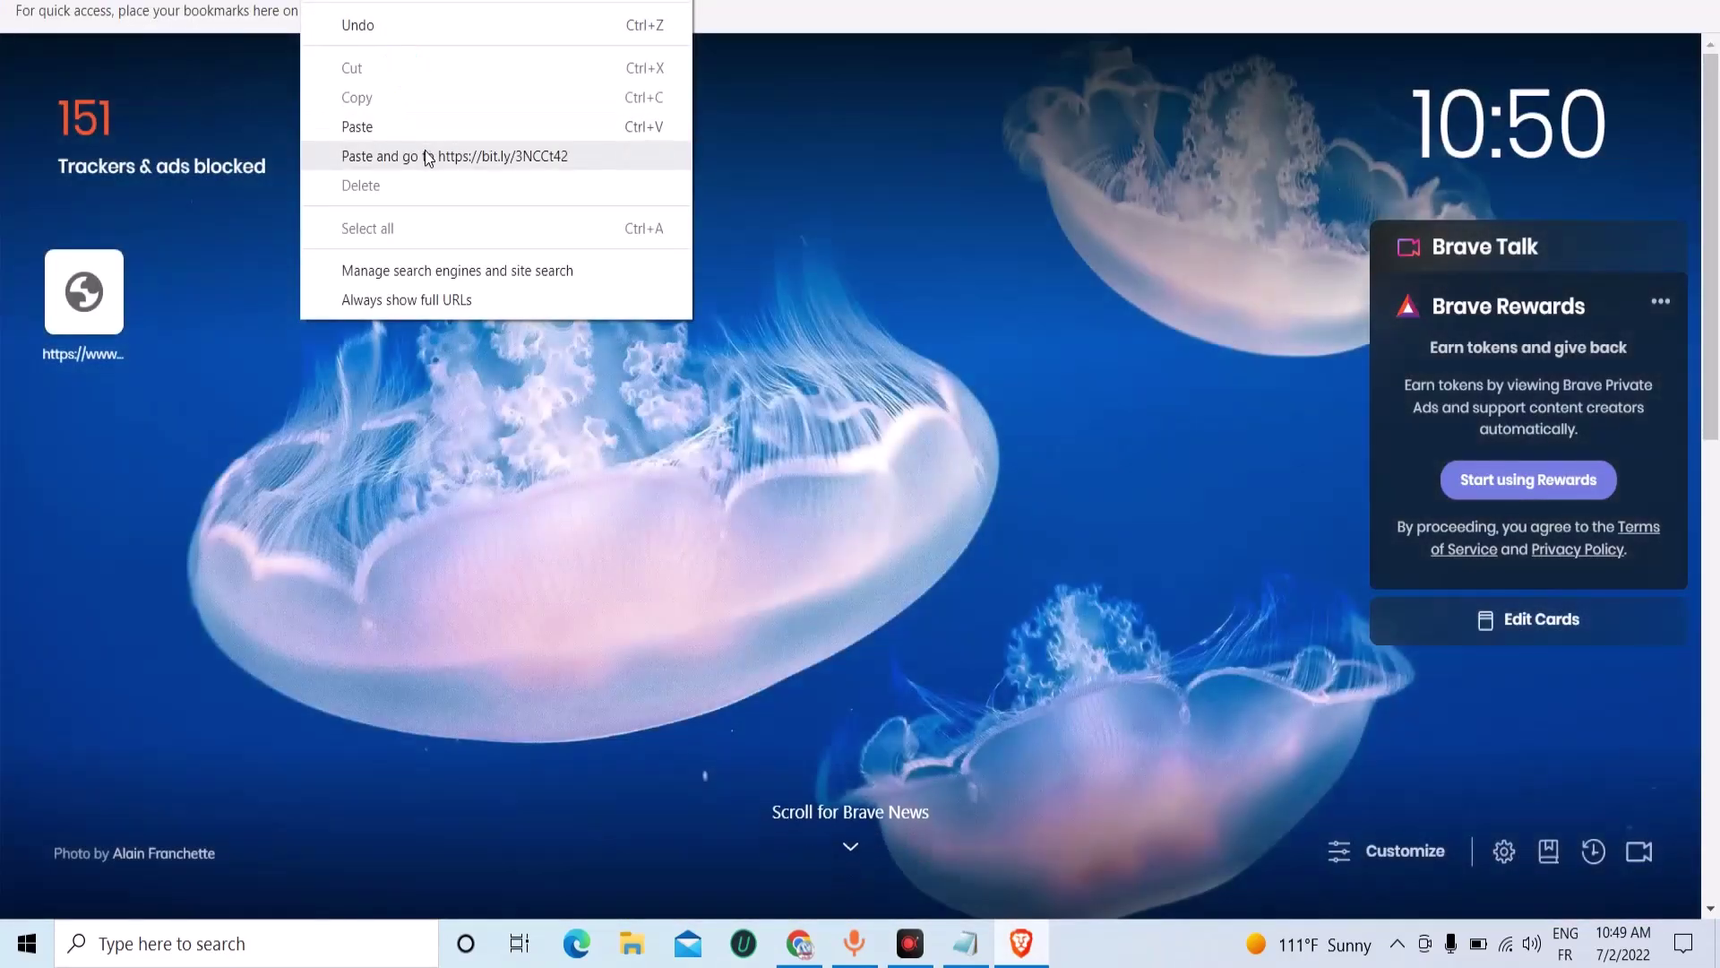
click(427, 158)
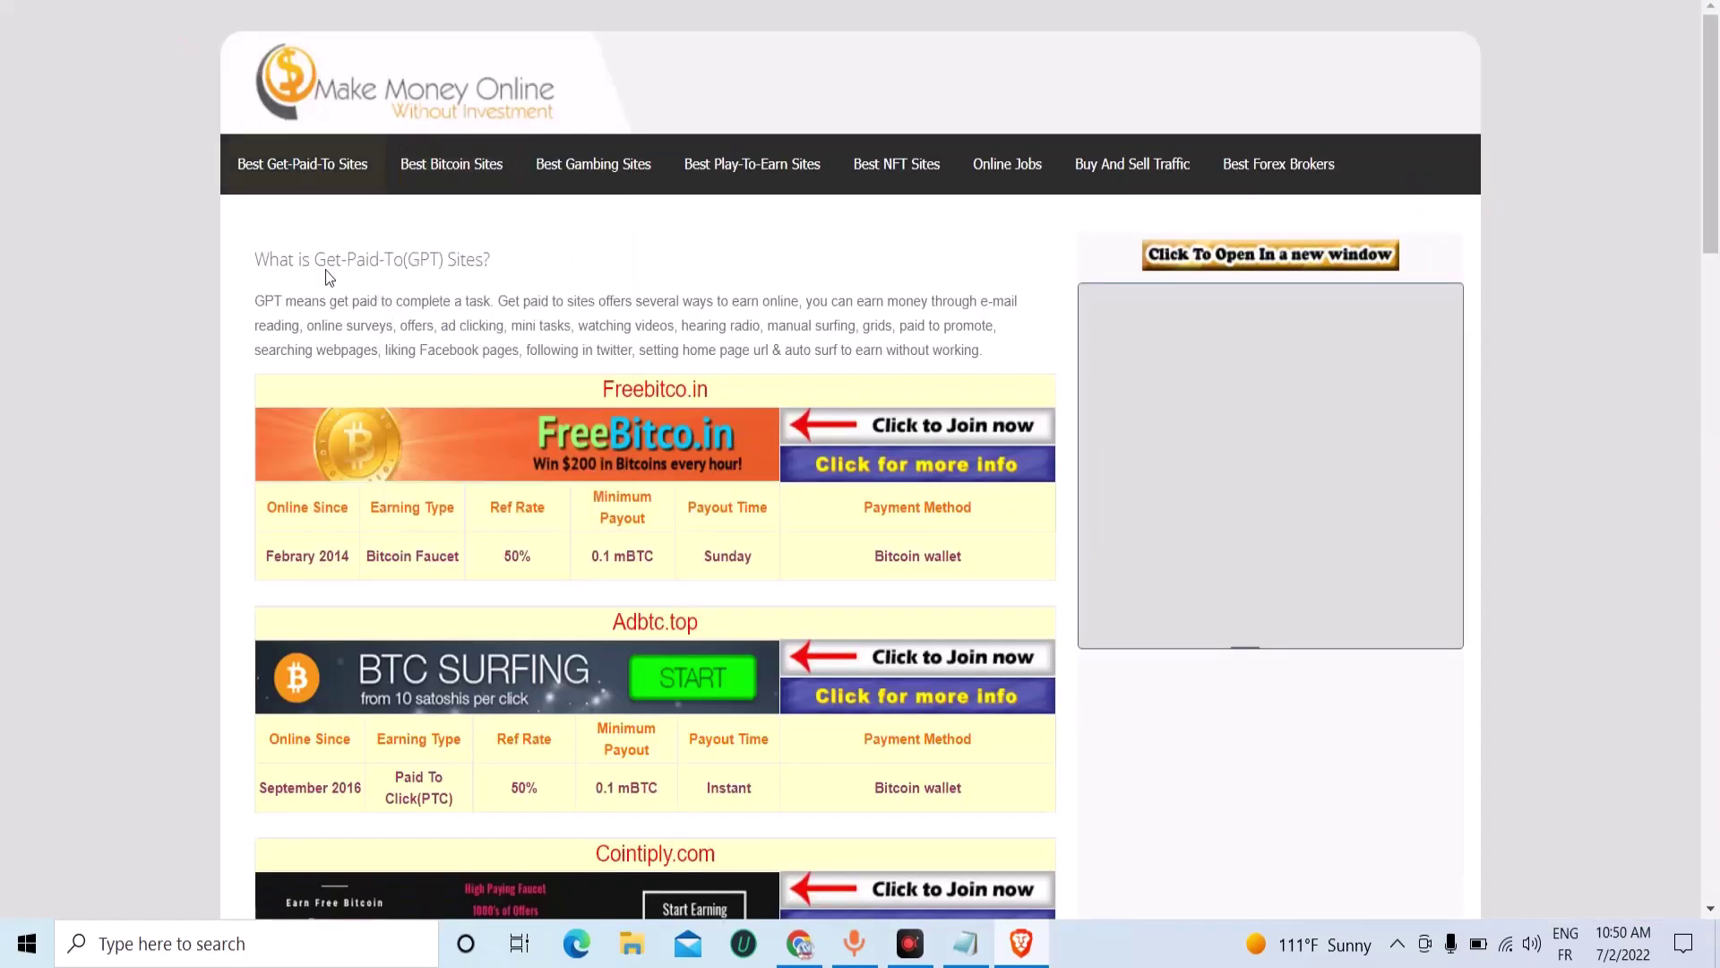
scroll(326, 271, down, 10)
scroll(562, 547, down, 16)
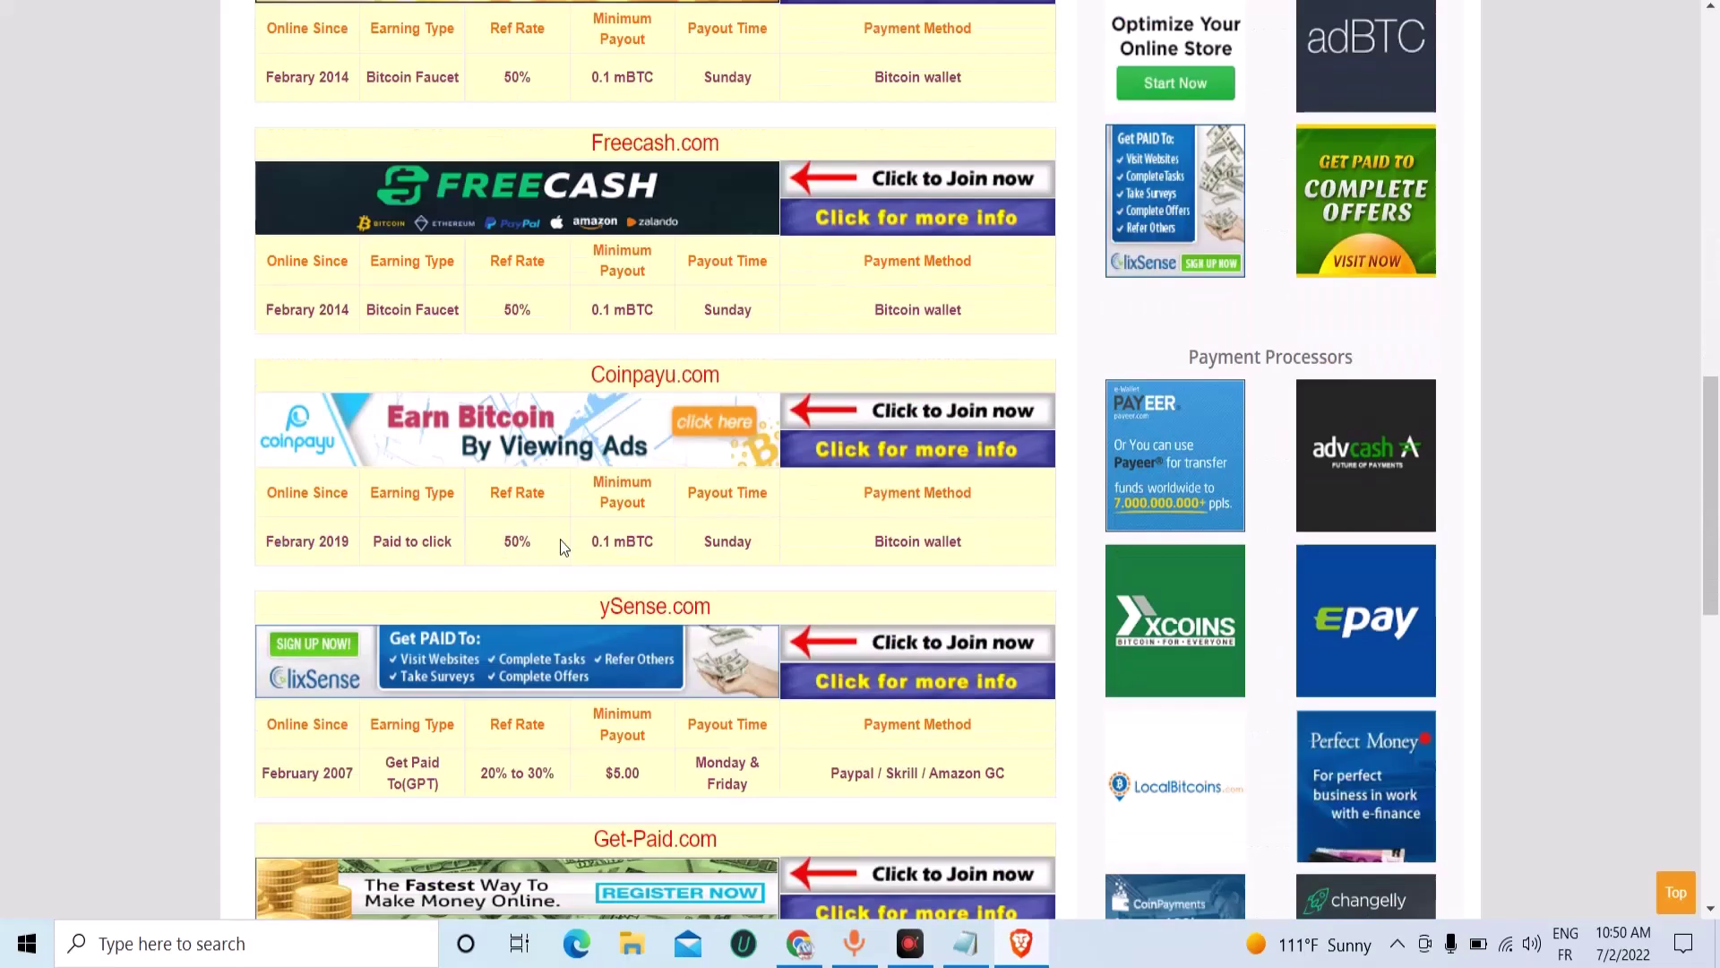
scroll(563, 559, up, 5)
scroll(562, 555, up, 20)
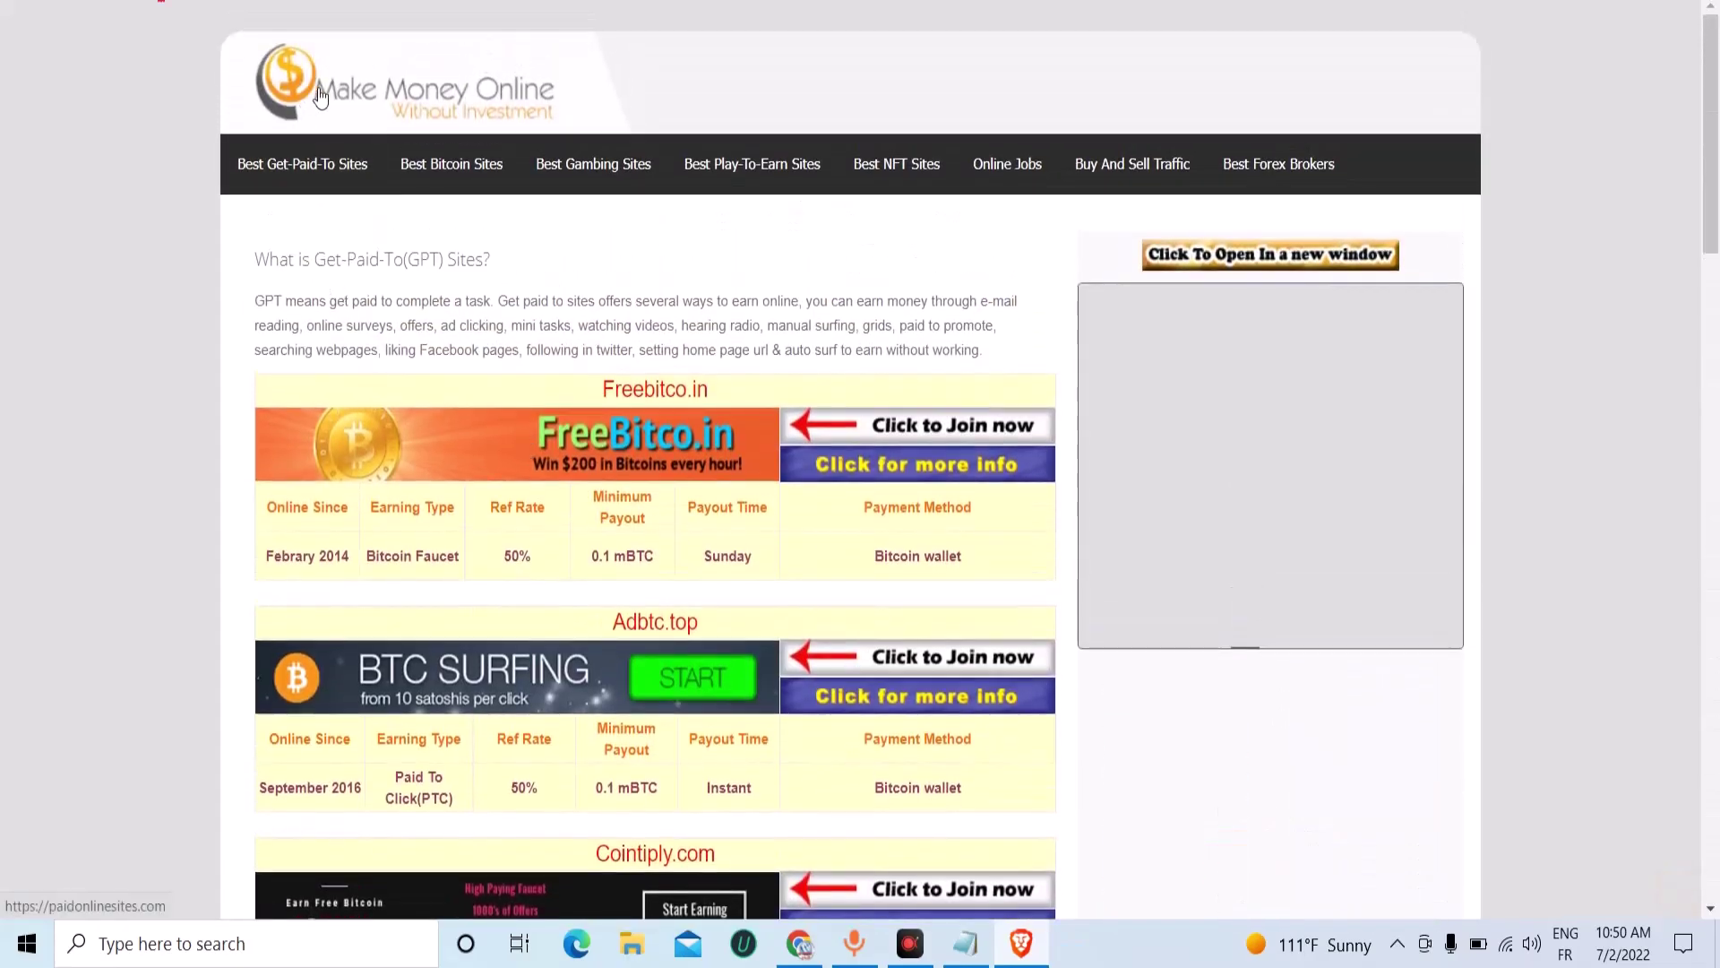
scroll(595, 424, down, 3)
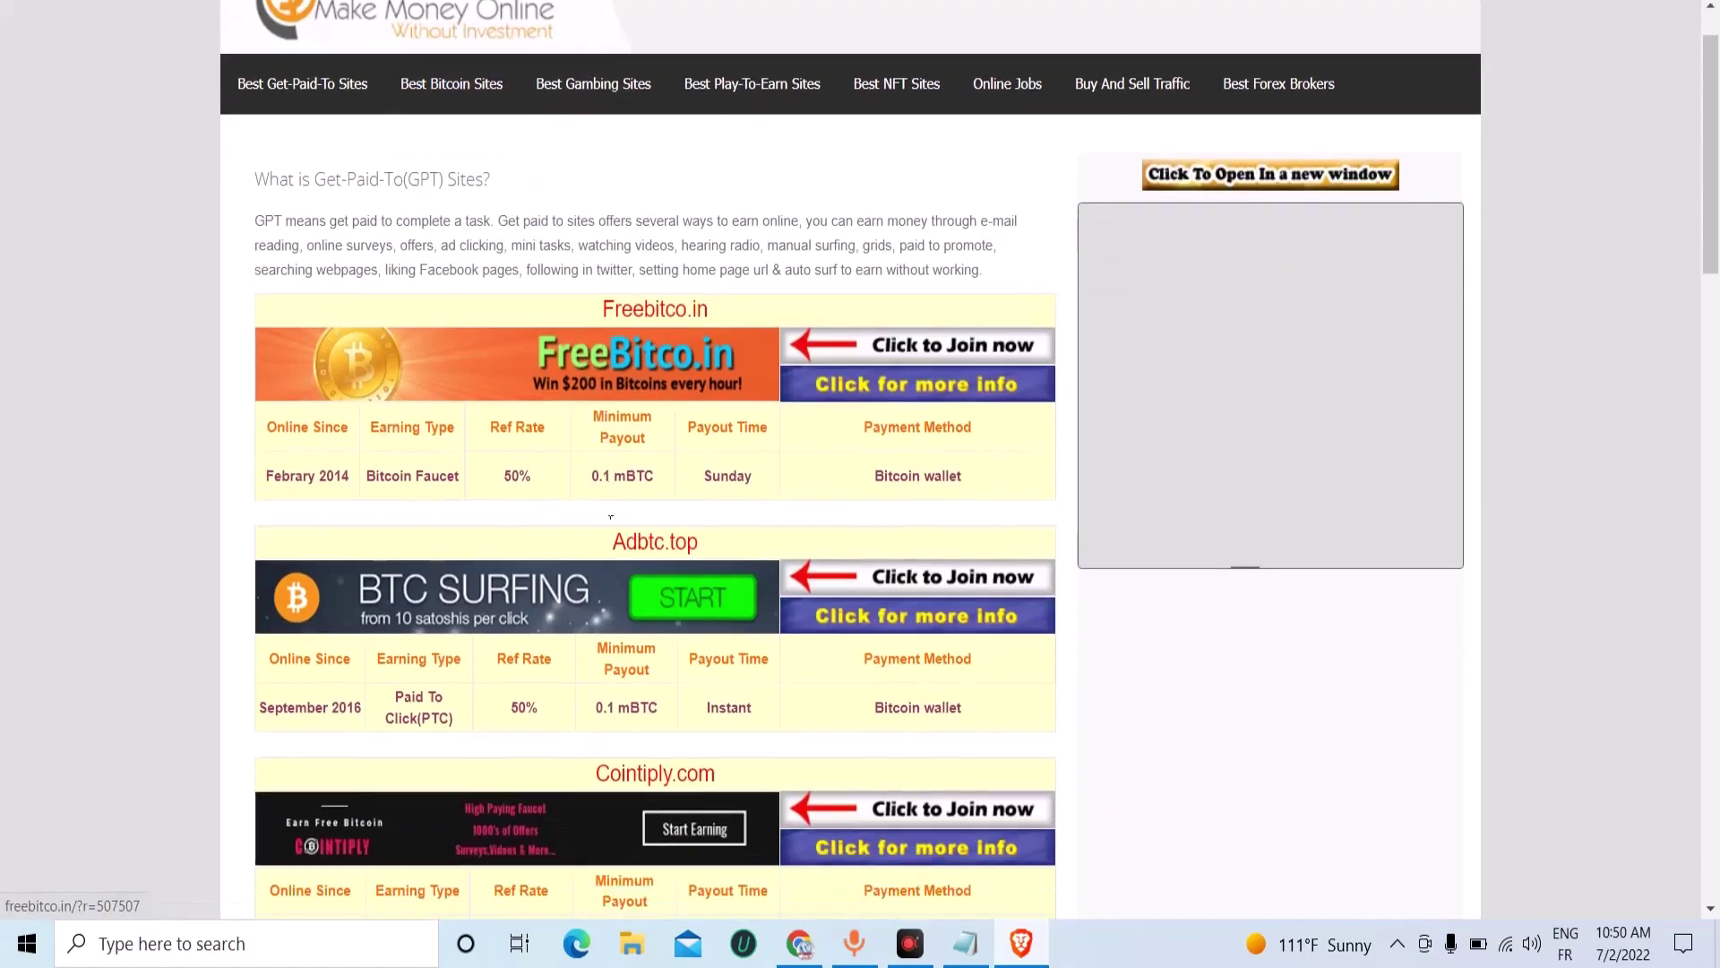
click(540, 142)
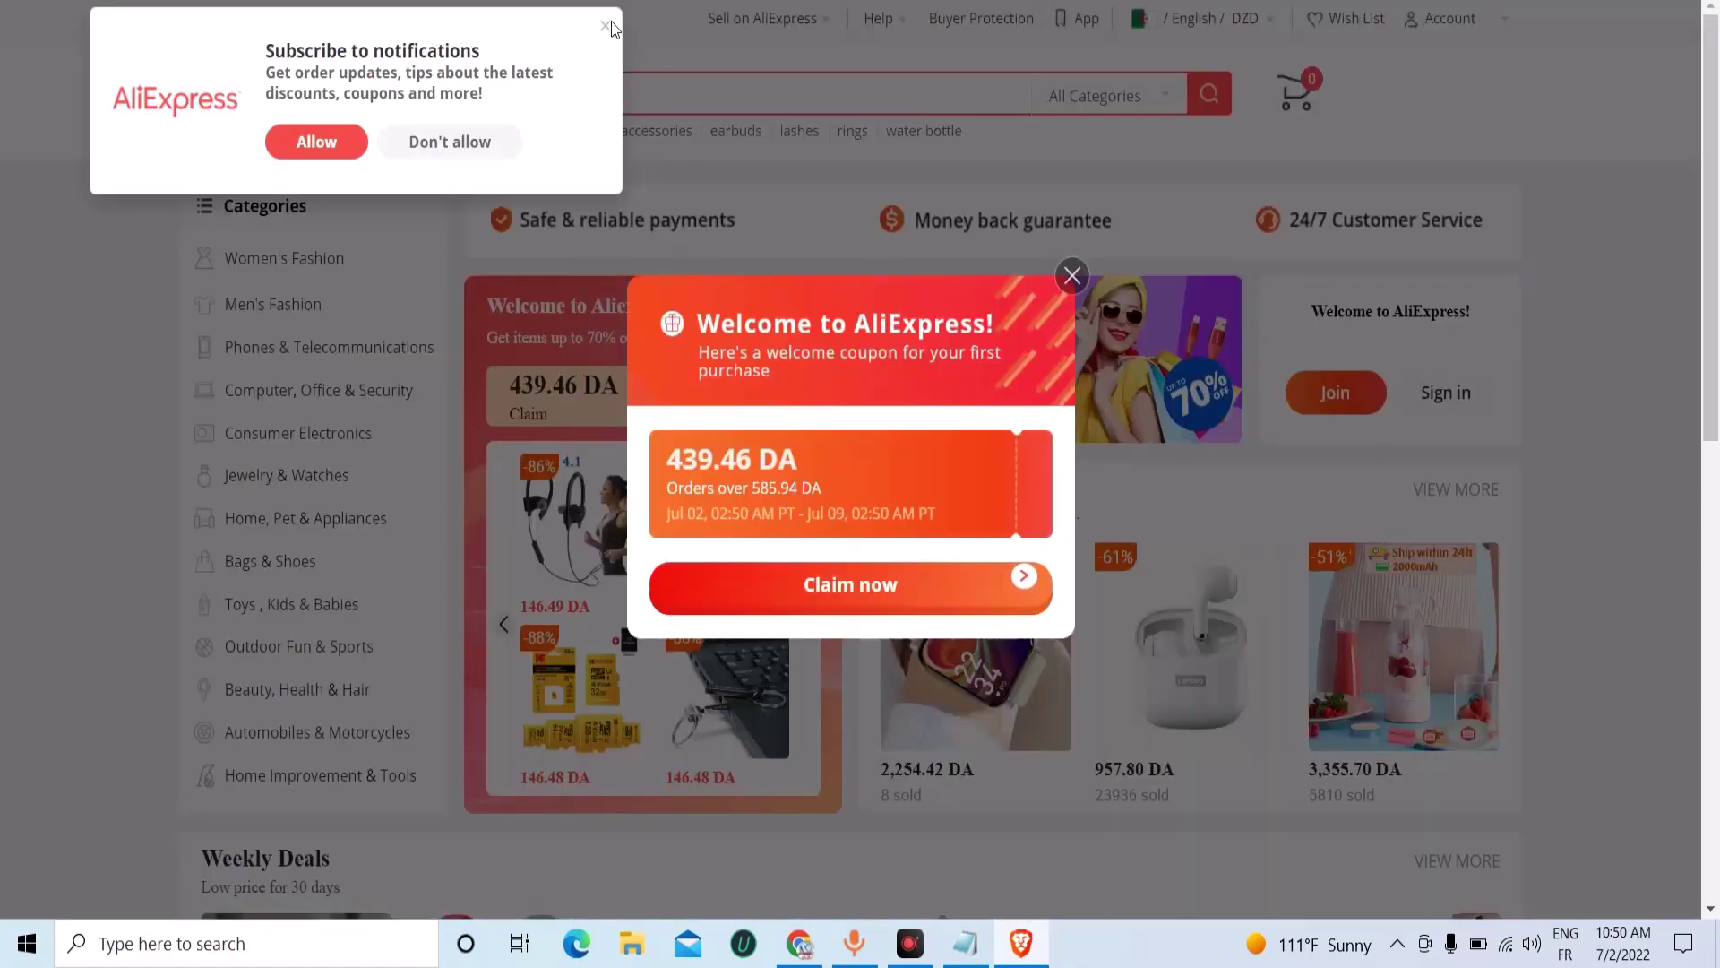
click(606, 27)
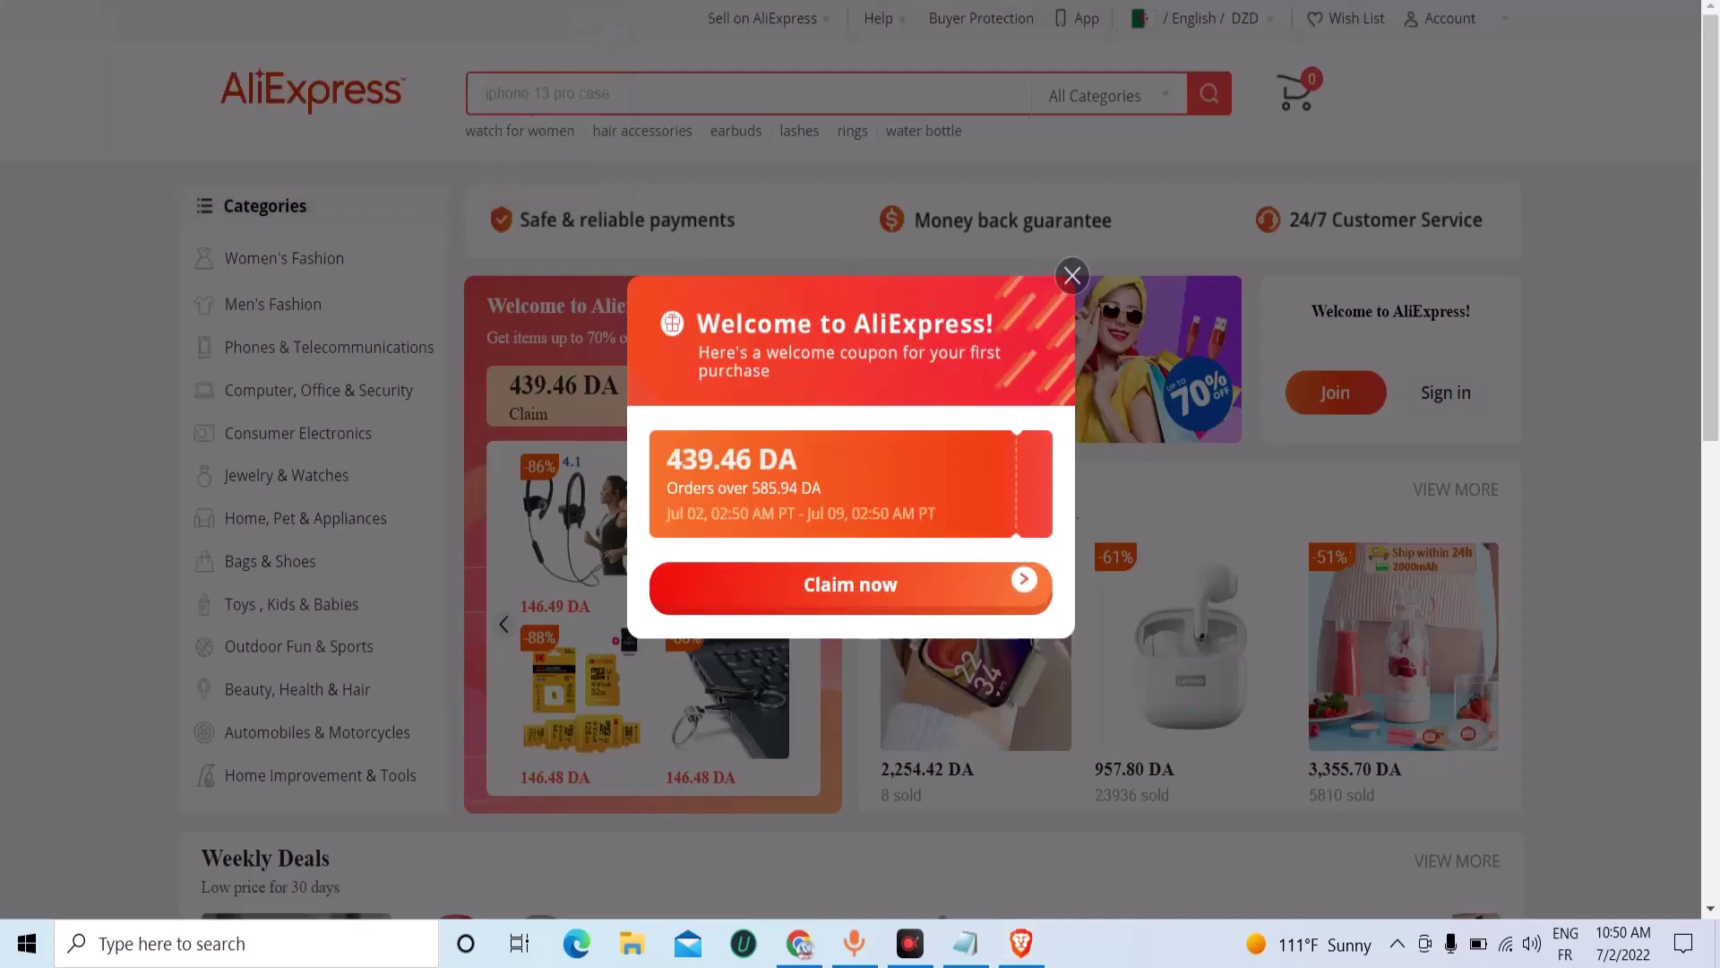
Reopen the short link in two more tabs, ending on the Exness Arabic trading page.
key(ctrl+t)
right_click(484, 4)
click(567, 167)
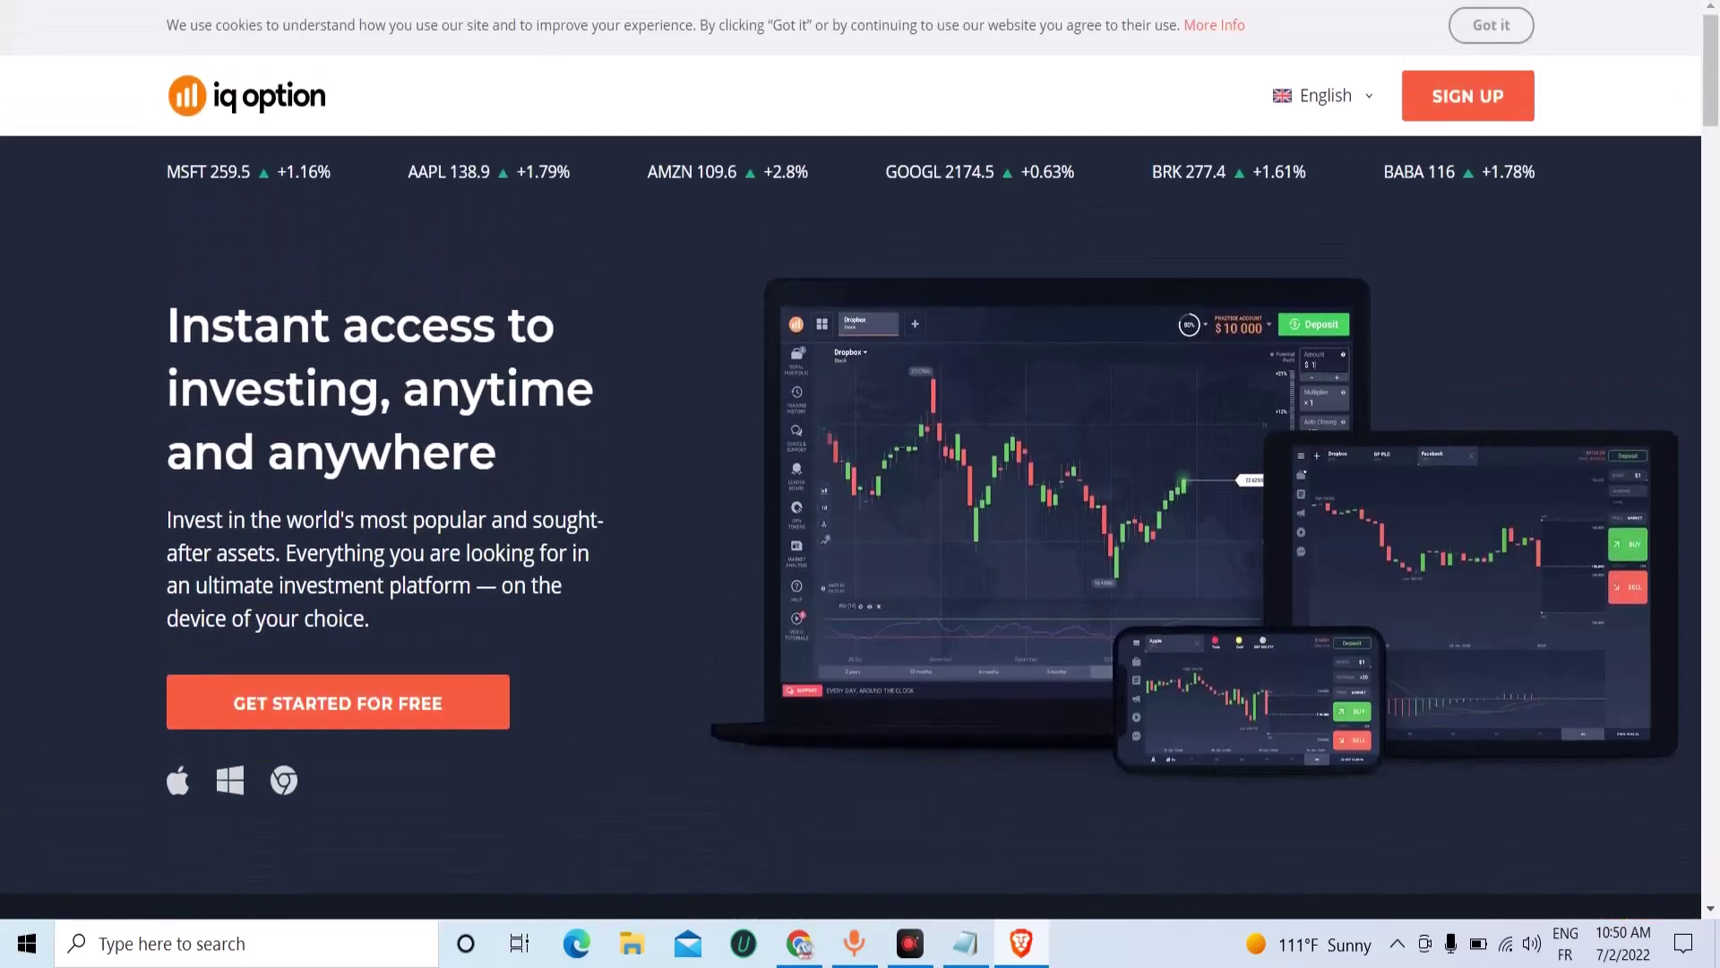
key(ctrl+t)
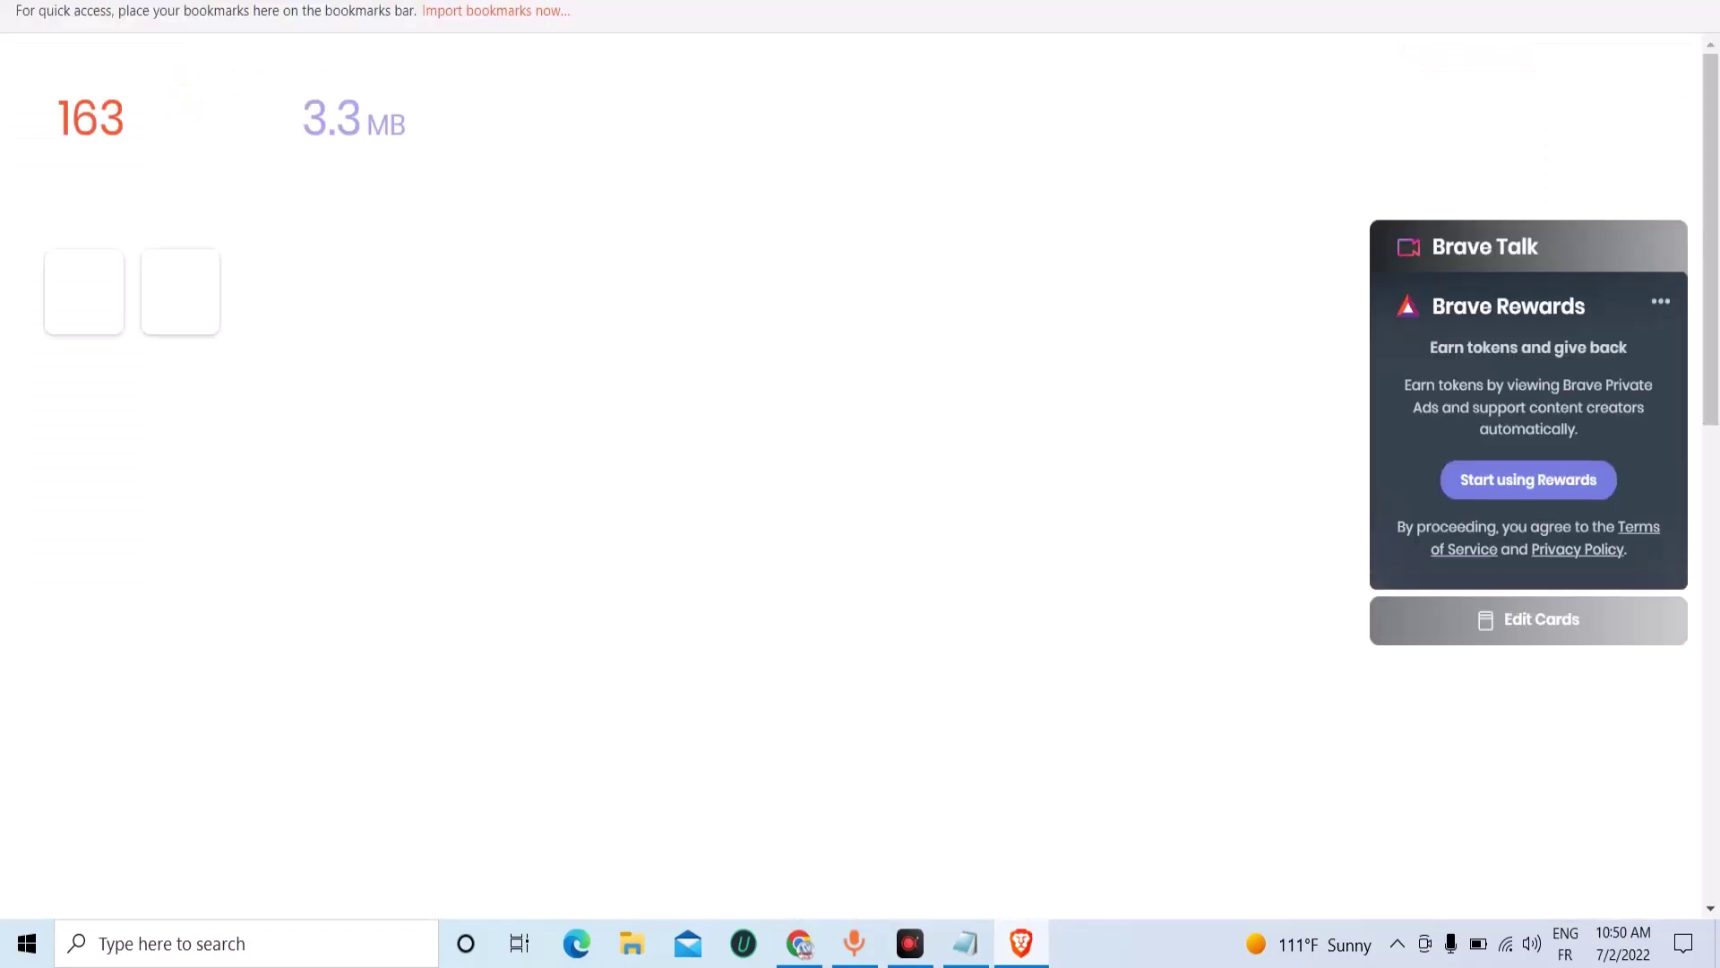
right_click(634, 0)
click(747, 149)
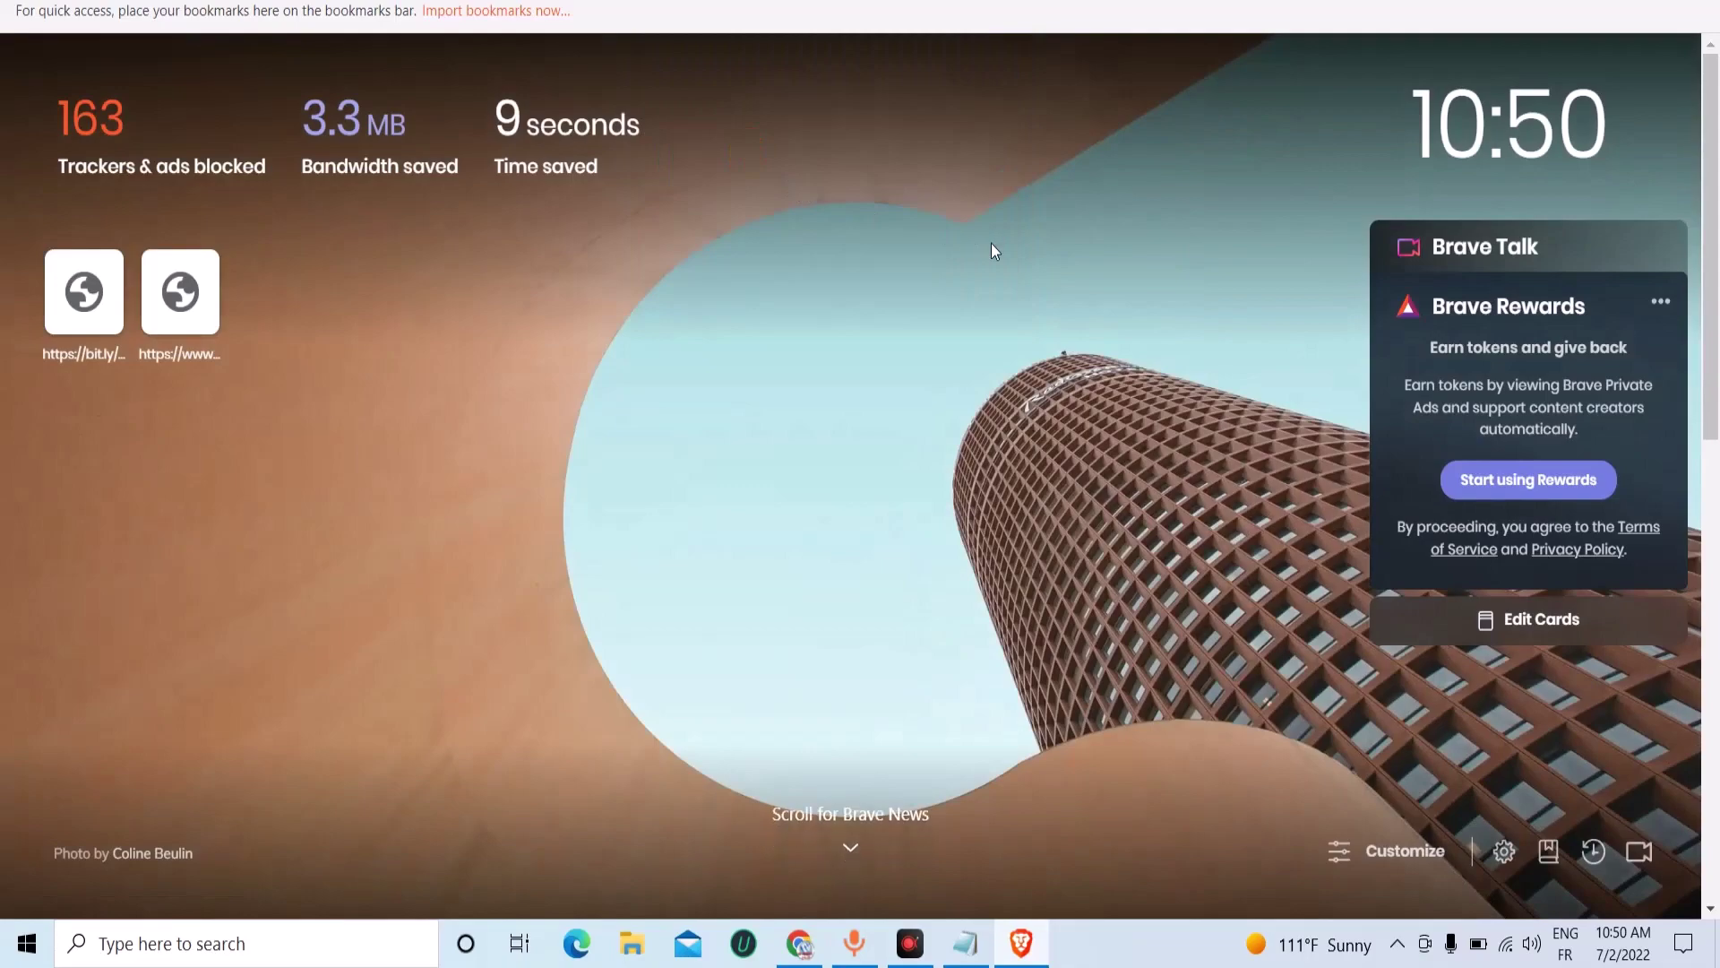
key(Return)
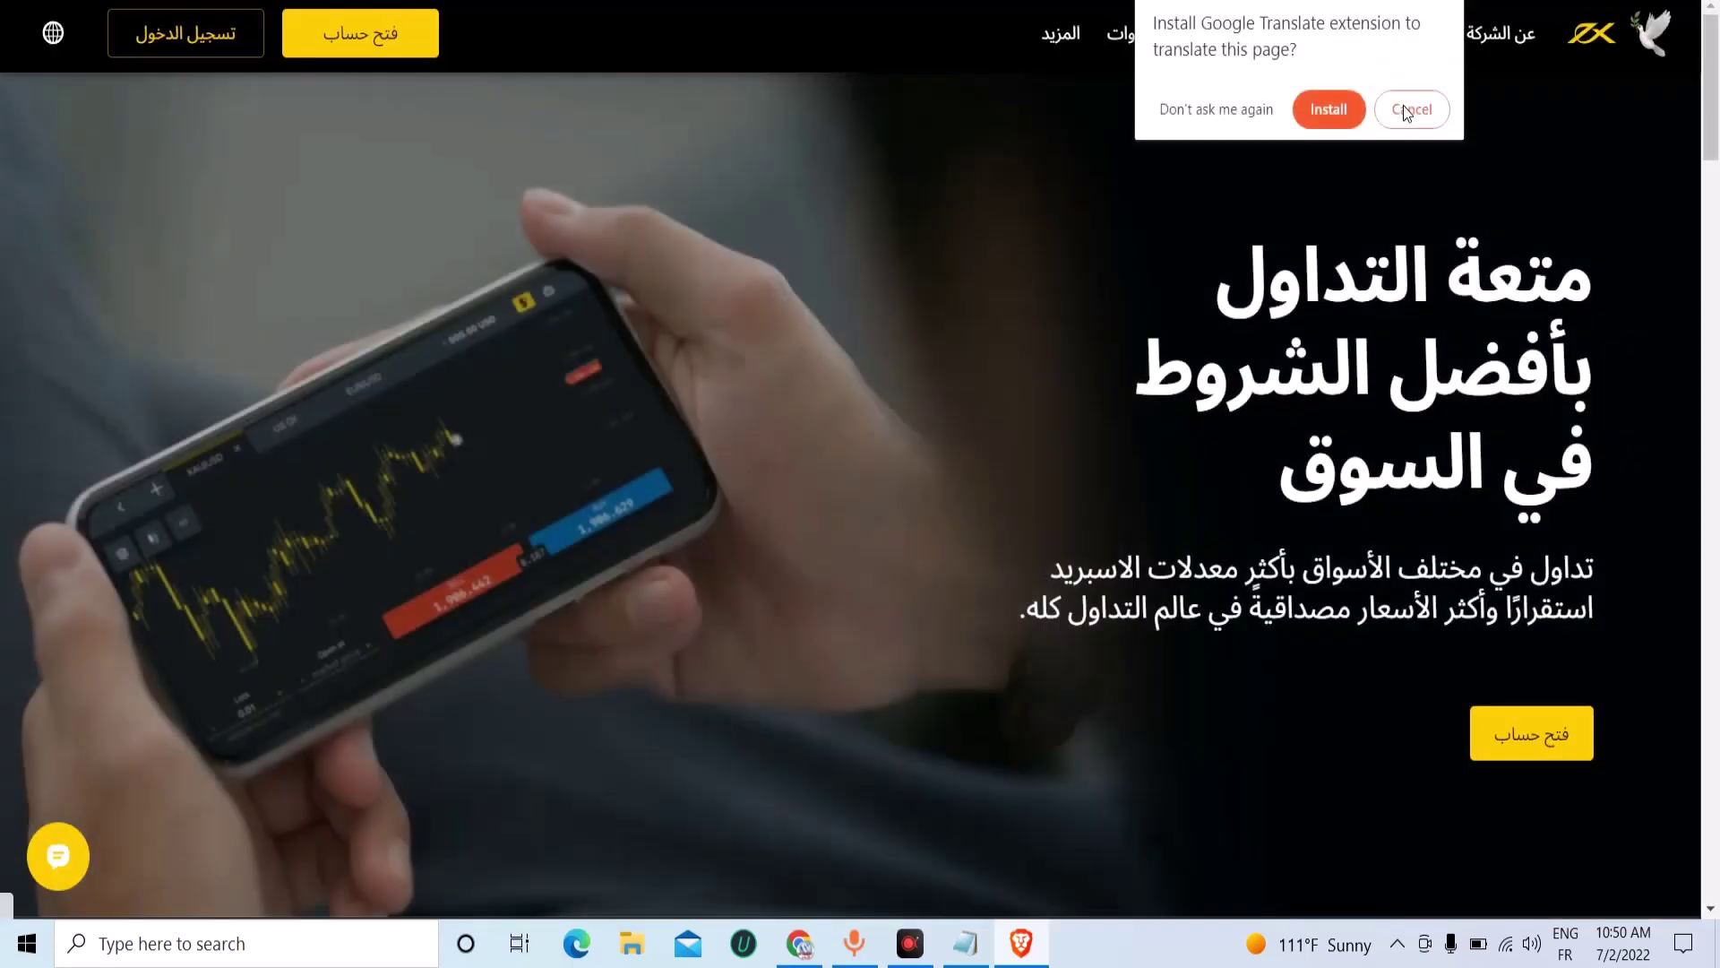
click(1403, 109)
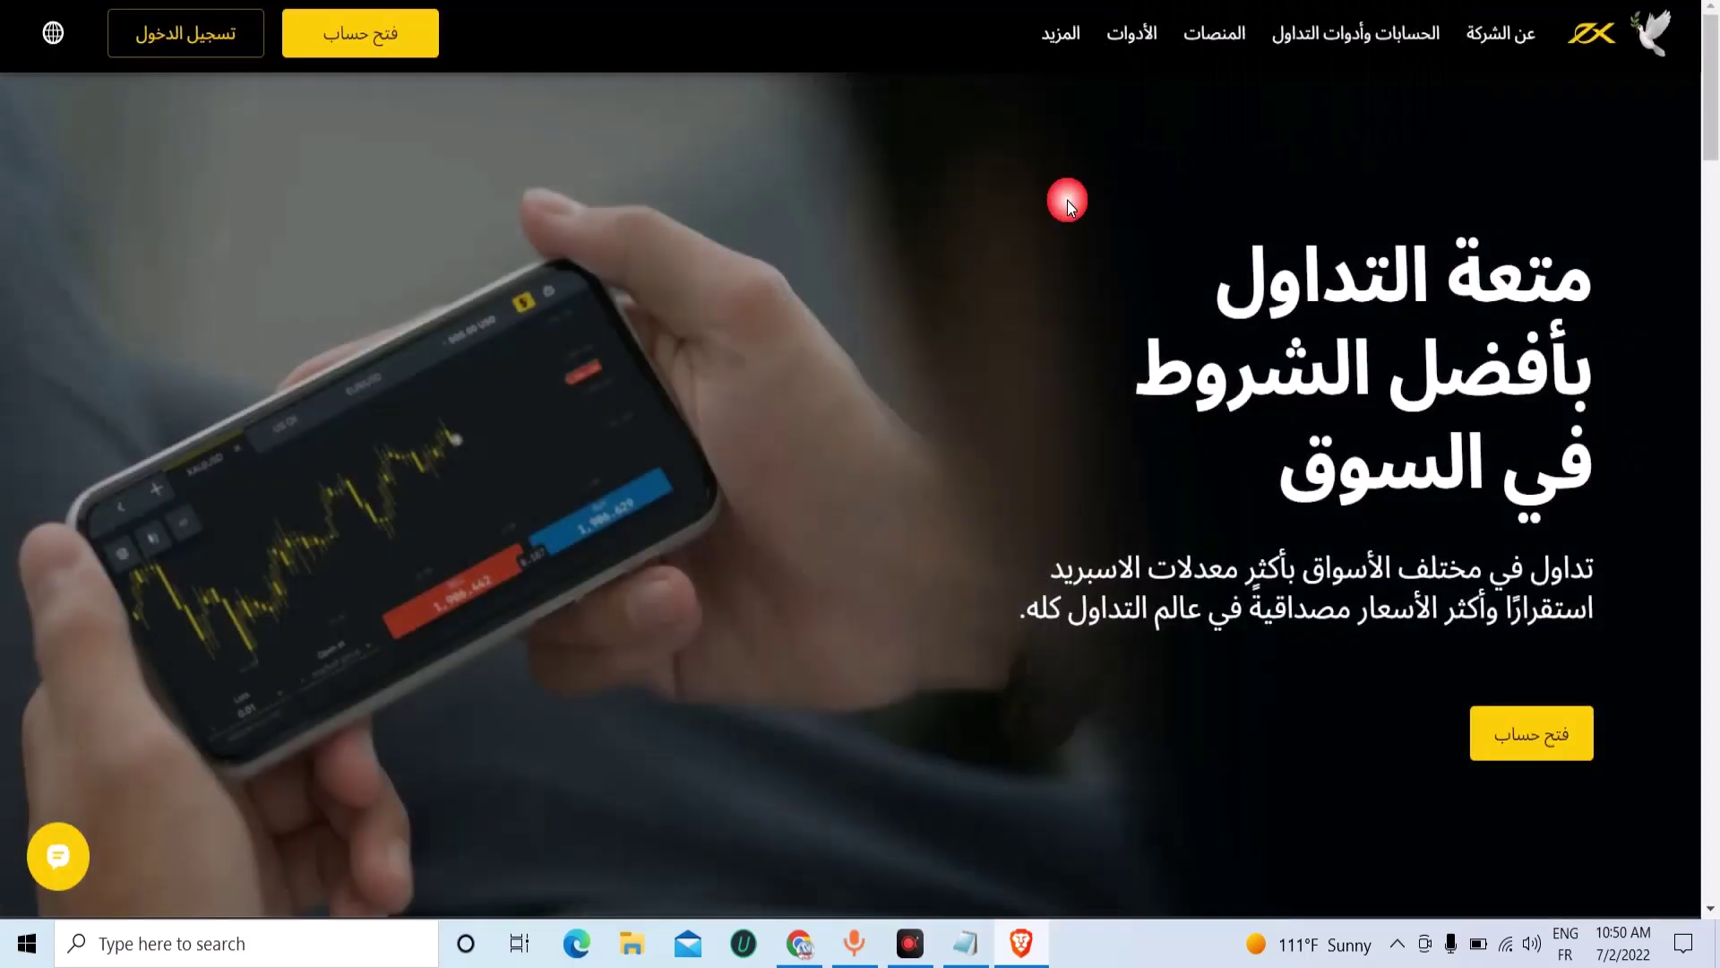
scroll(466, 609, down, 20)
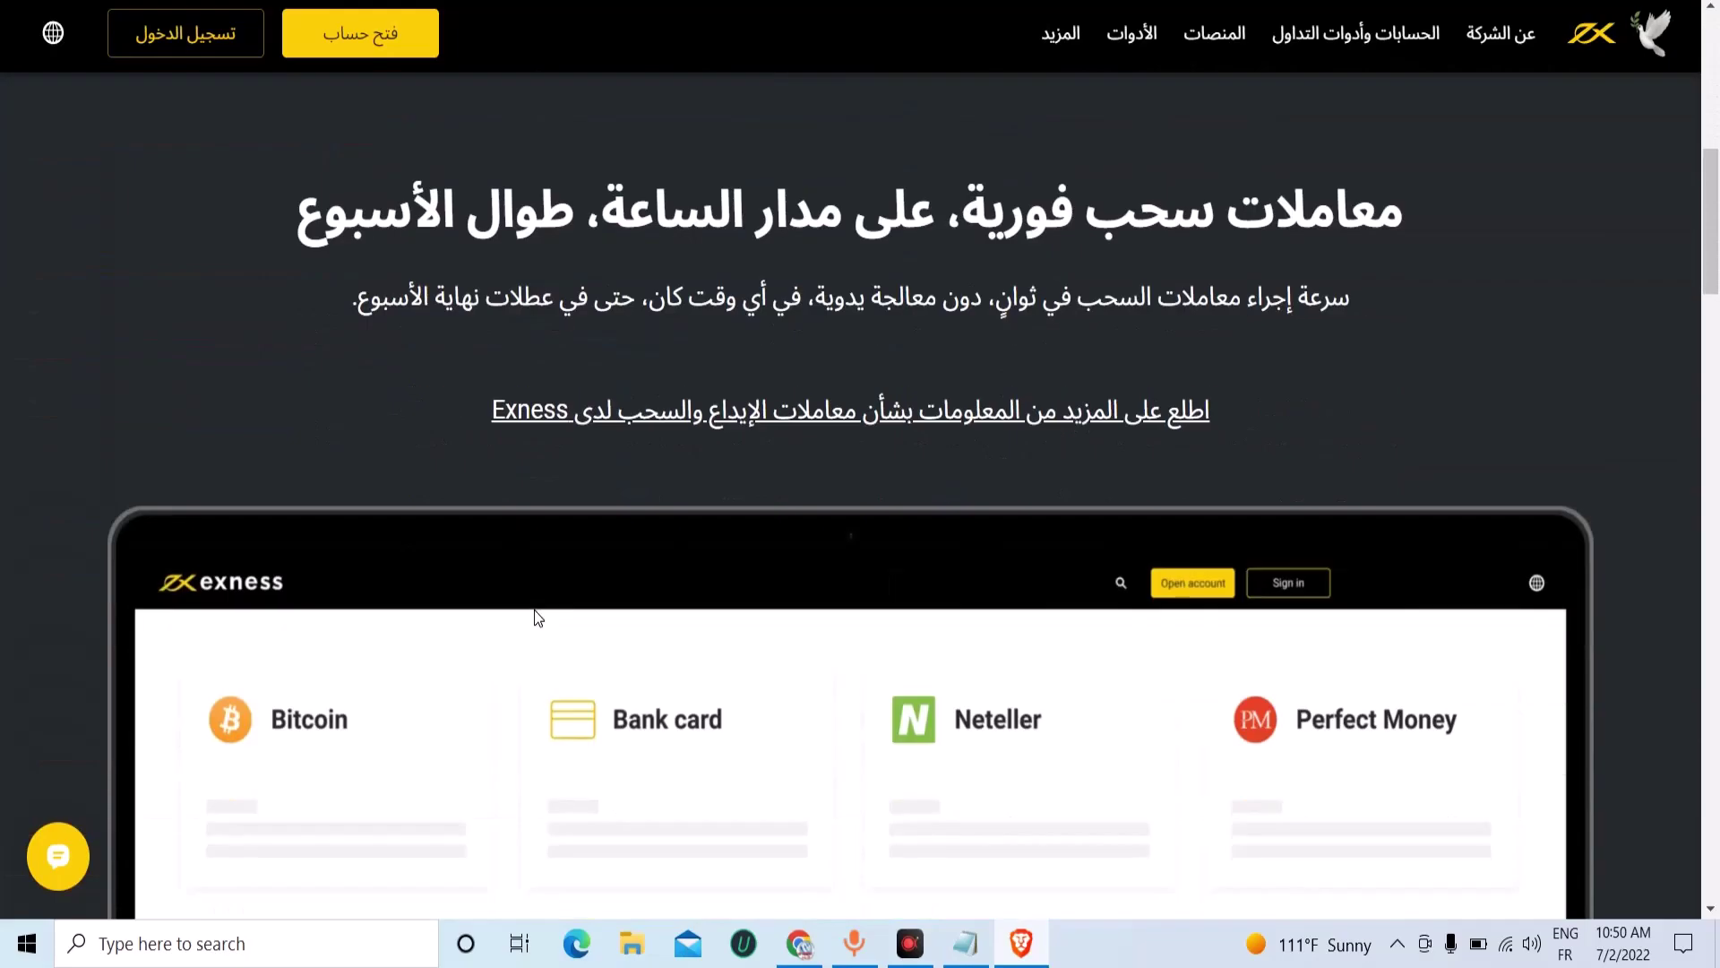
scroll(602, 621, down, 15)
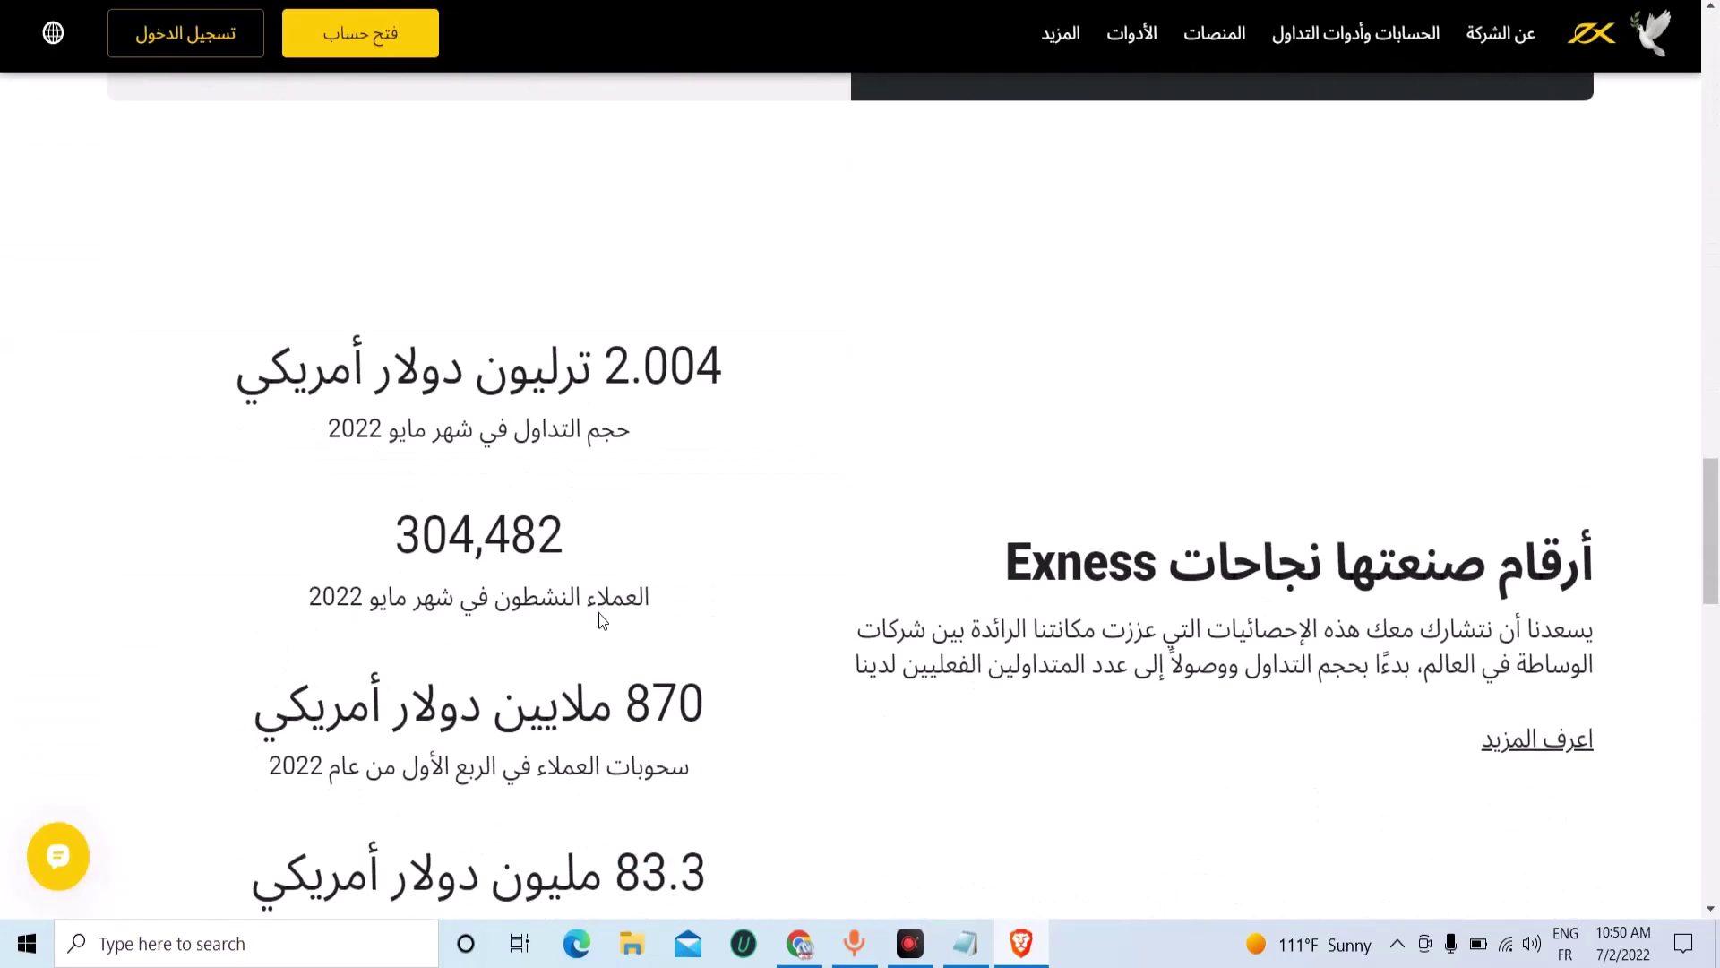
scroll(642, 619, down, 10)
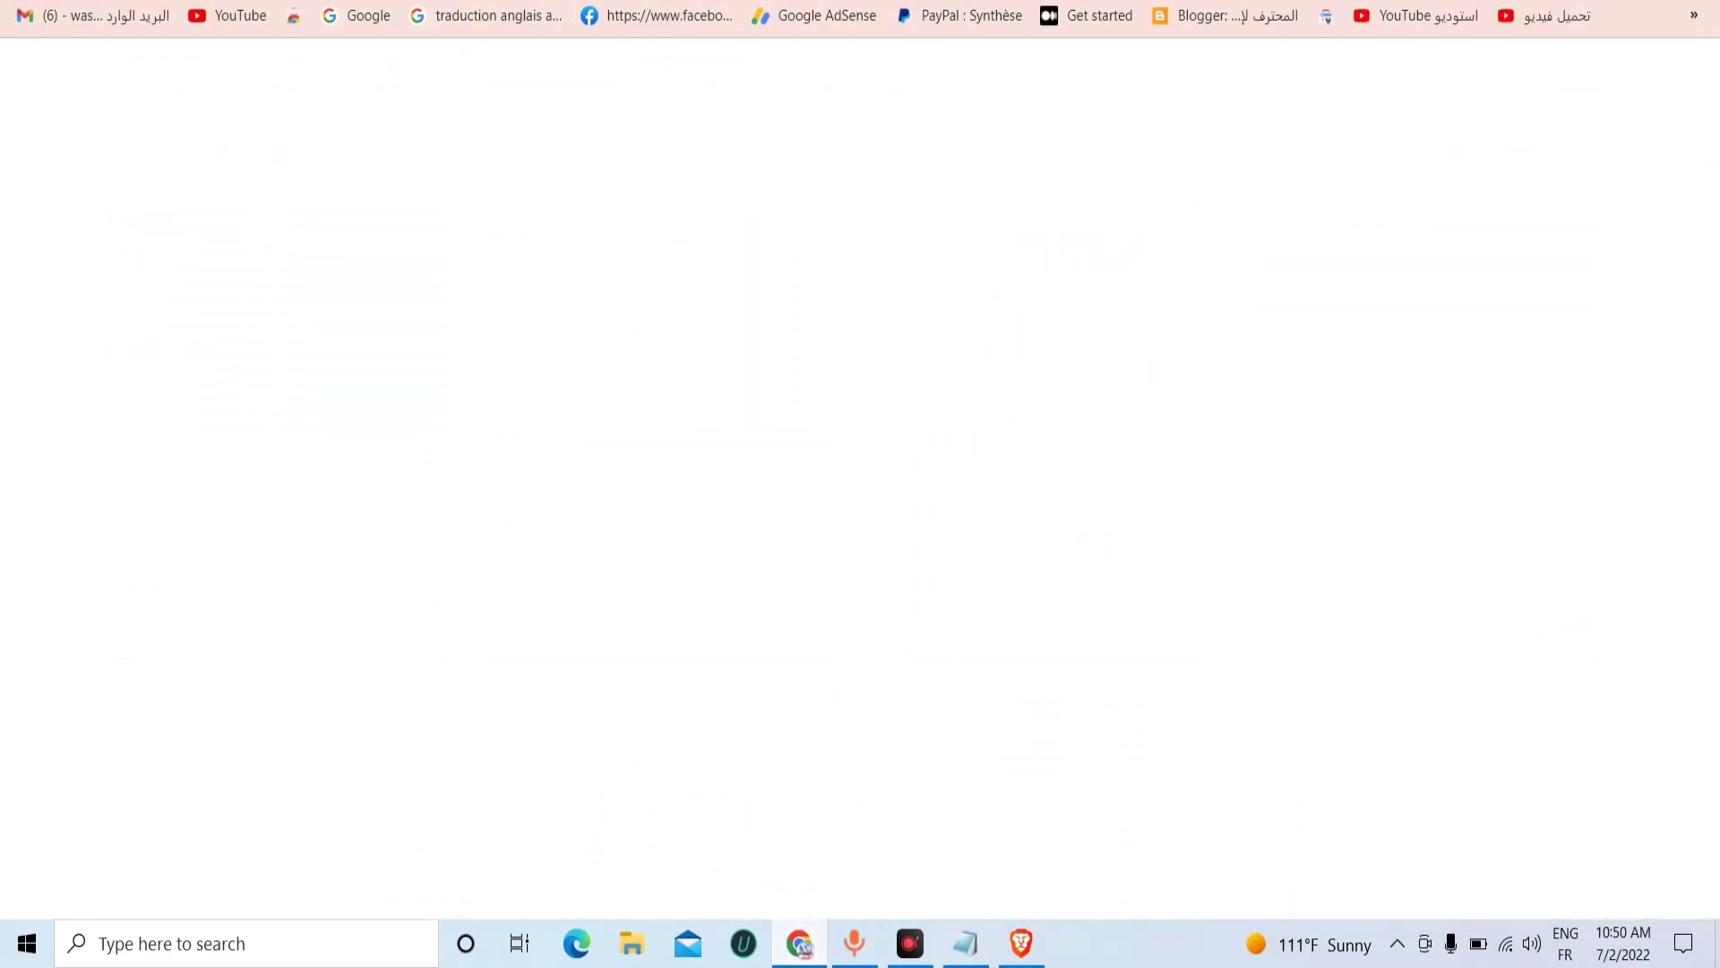
Select the letter text from 'hello' through the sign-off in the Google Doc.
scroll(606, 381, up, 4)
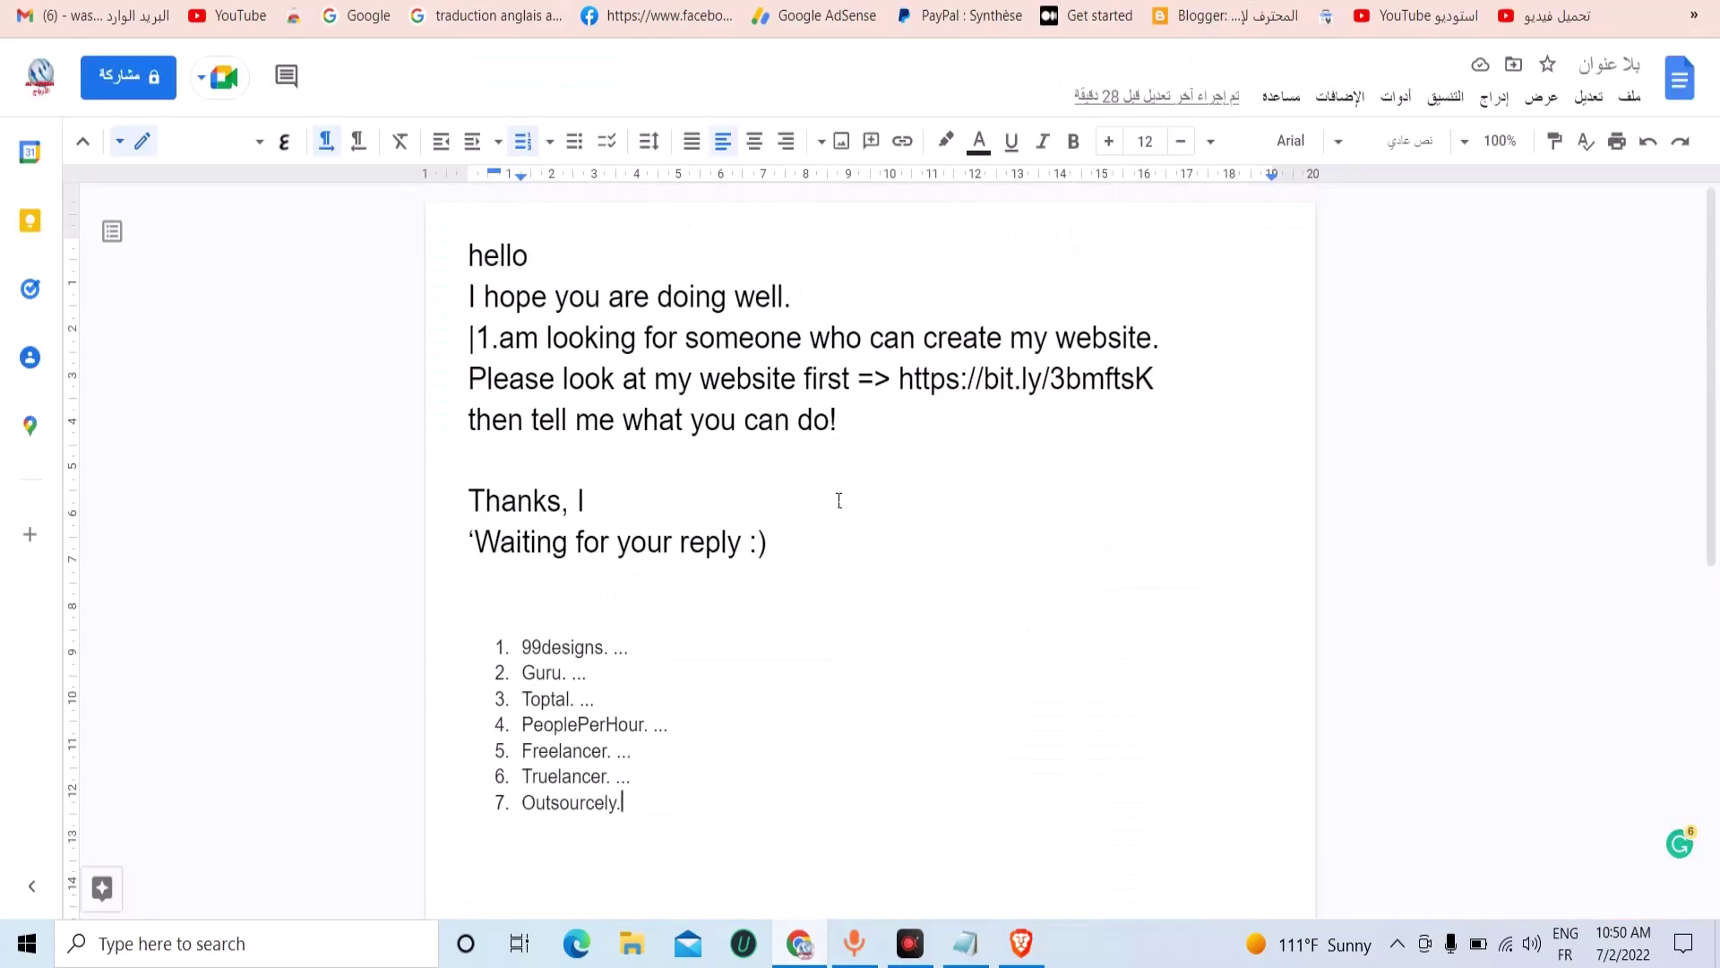
drag(501, 459, 807, 541)
click(468, 257)
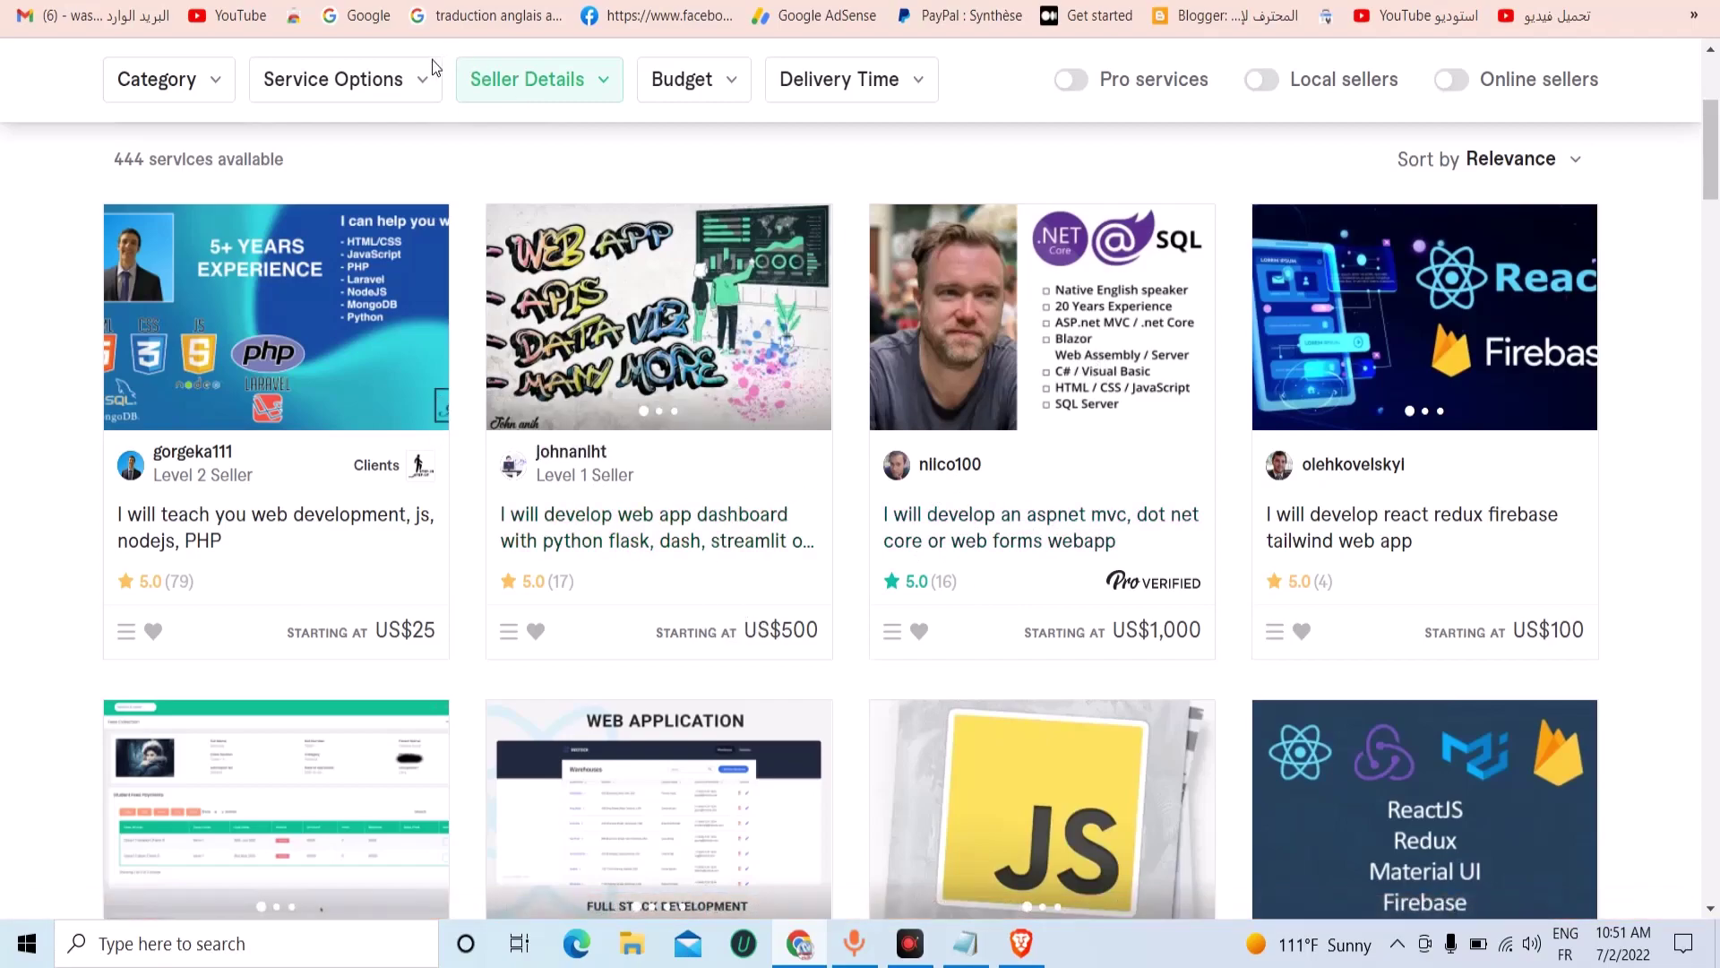
Look at the second gig, then open the python flask dashboard gig from the results.
right_click(697, 529)
key(Escape)
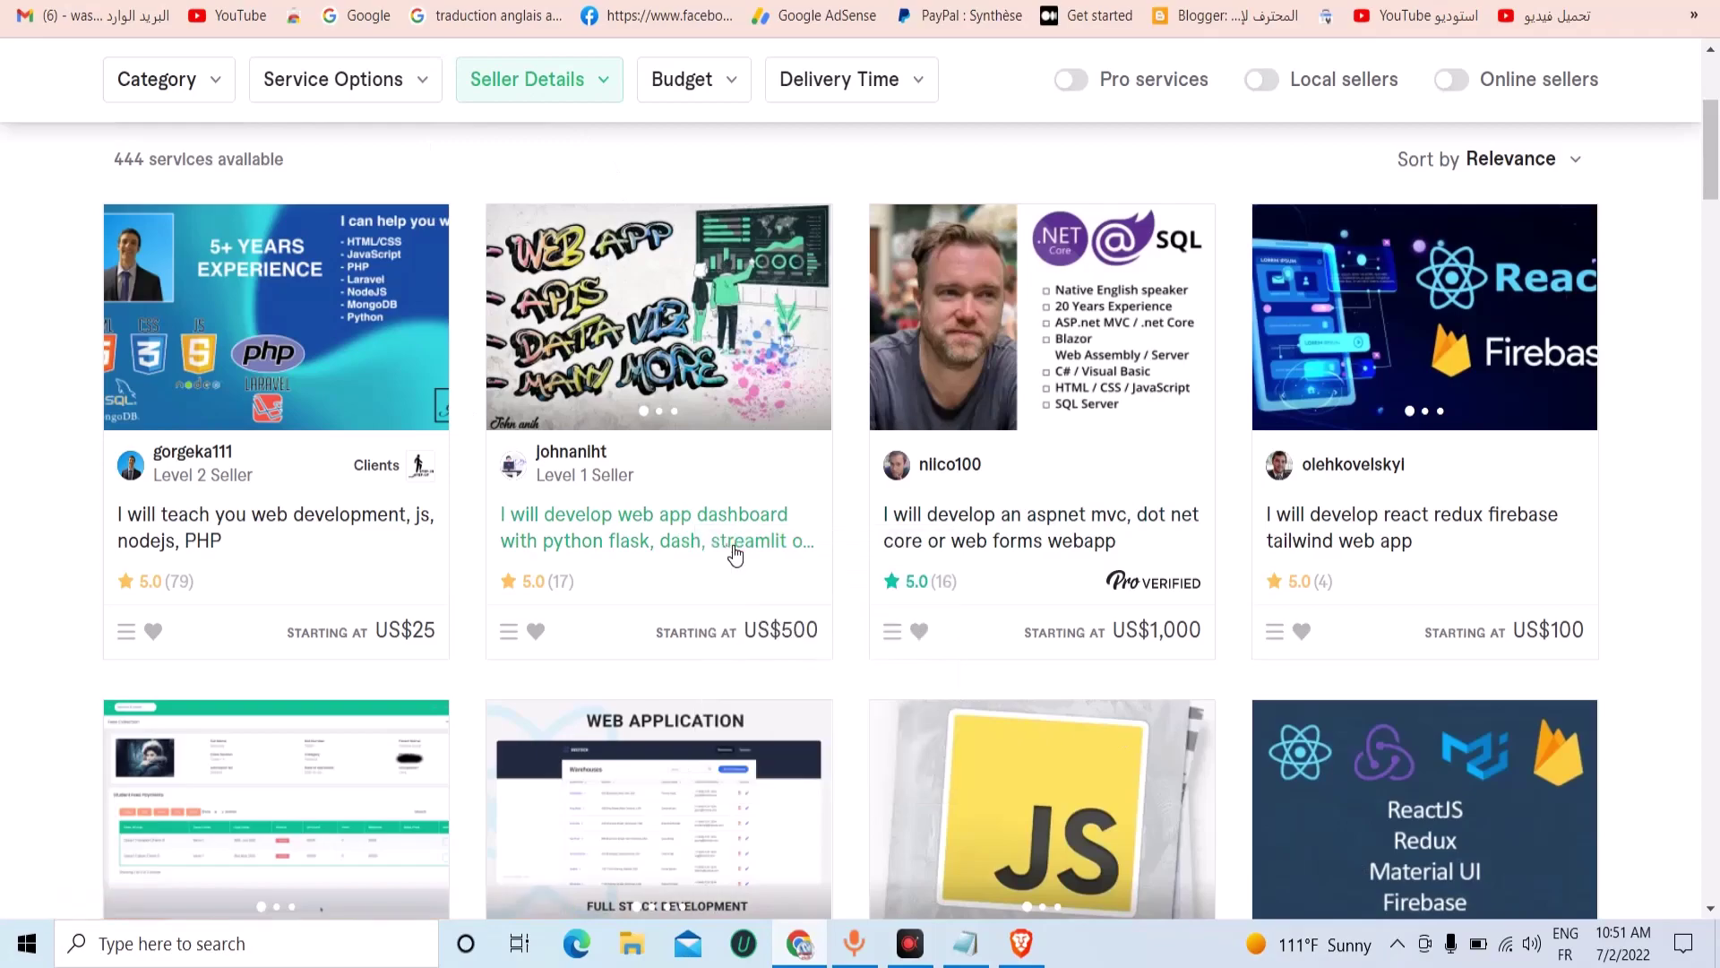
click(499, 300)
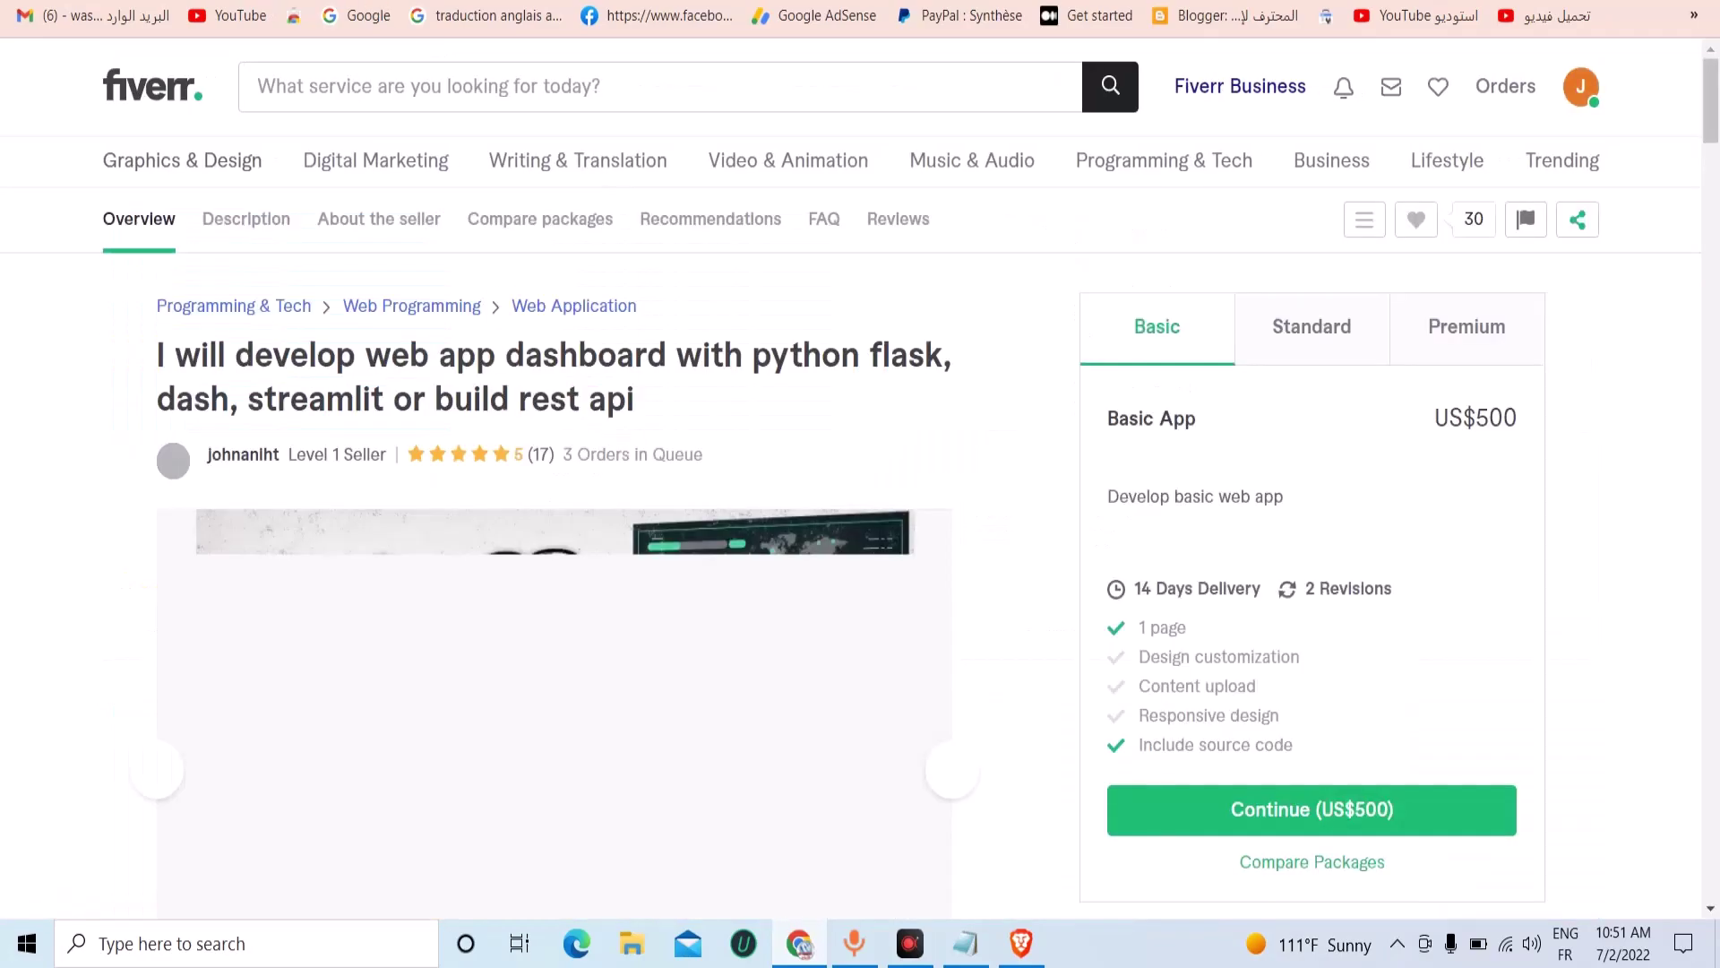
key(alt+Left)
scroll(1484, 589, down, 20)
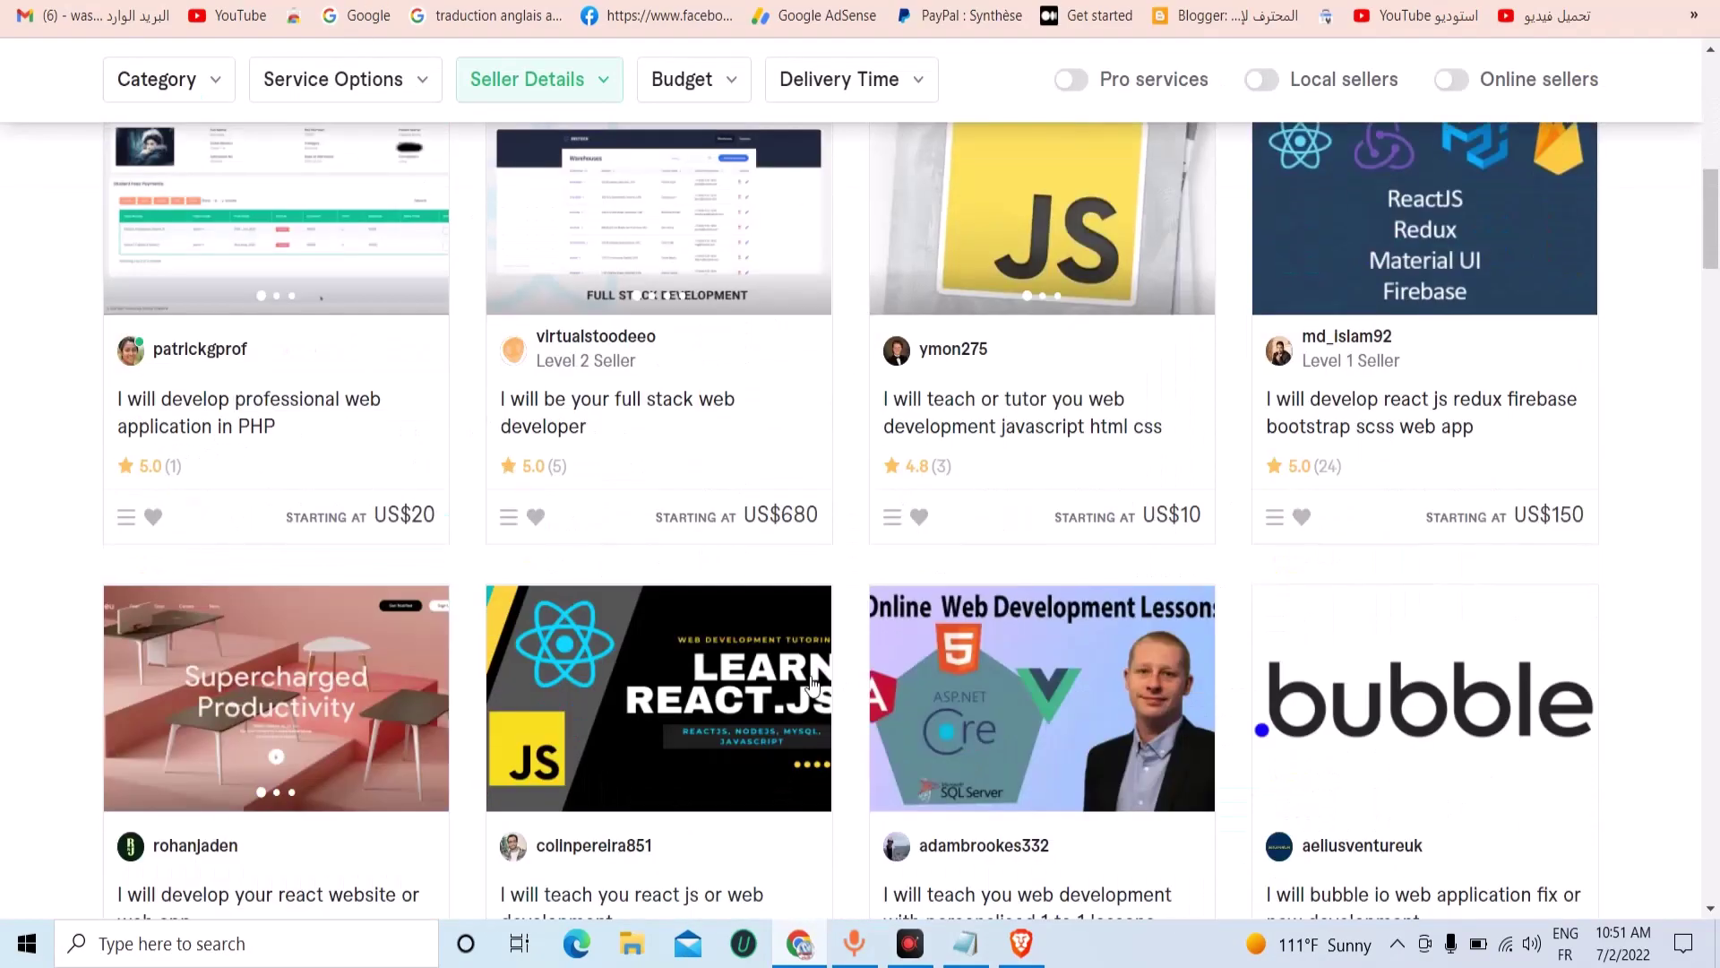
scroll(779, 685, down, 5)
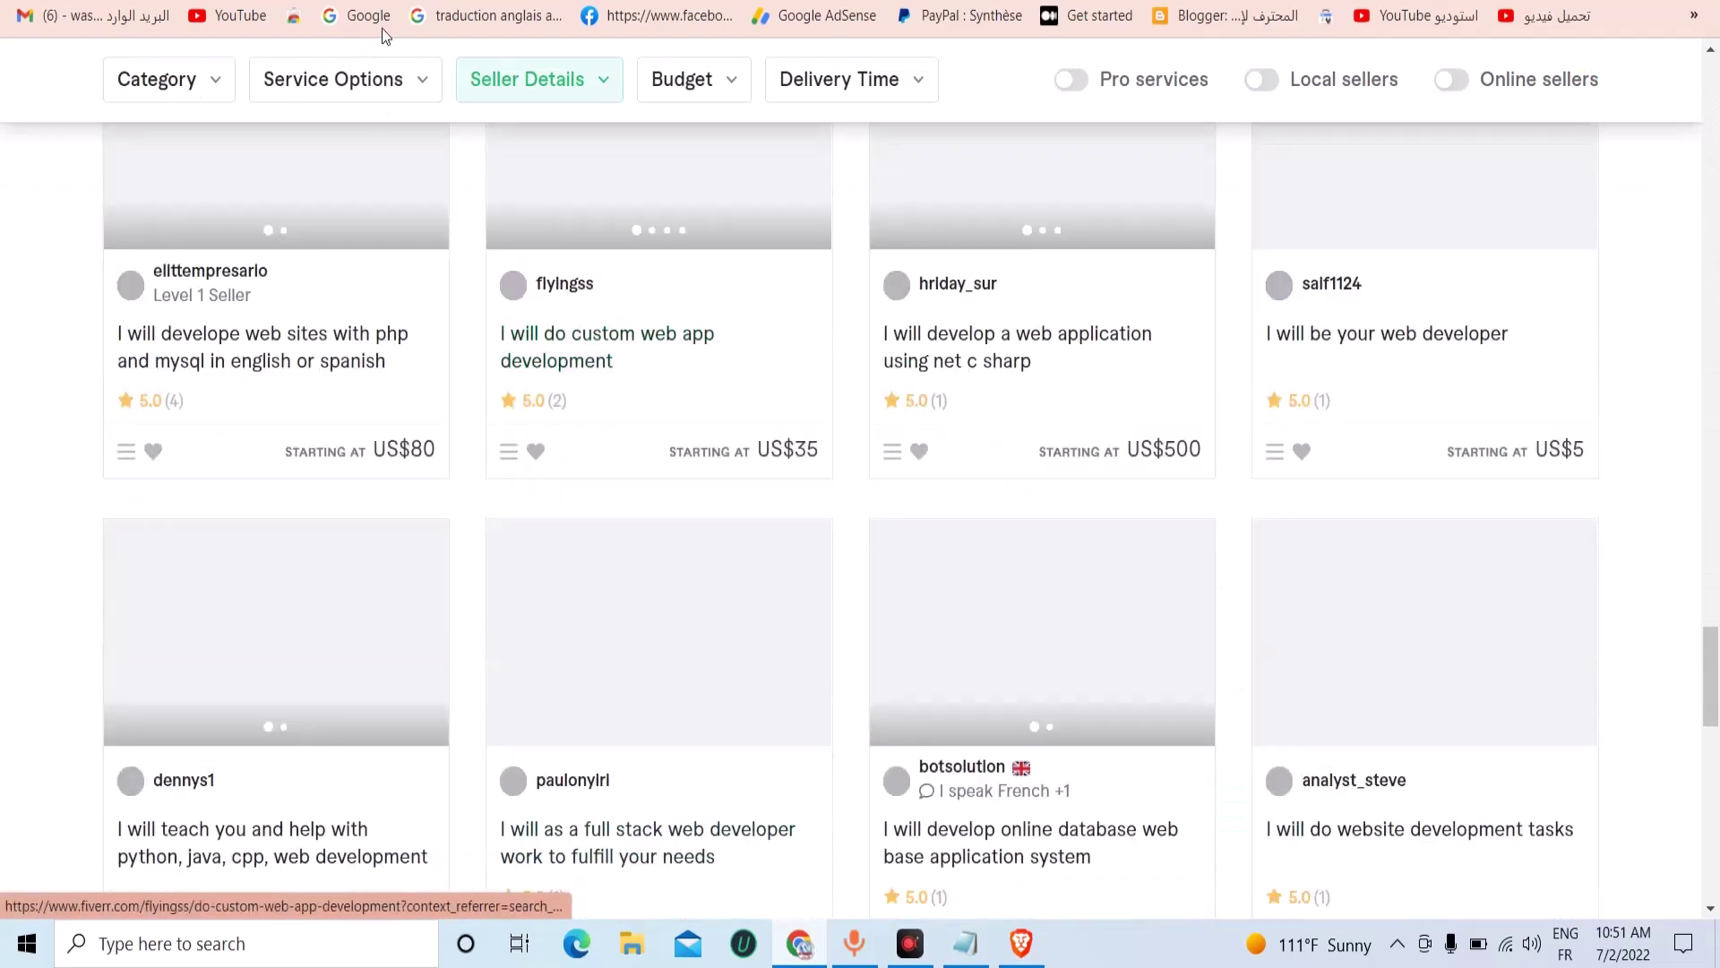
click(779, 685)
Start a question to the seller, clear the inserted delivery-date suggestion, and return to the template.
scroll(1040, 670, down, 3)
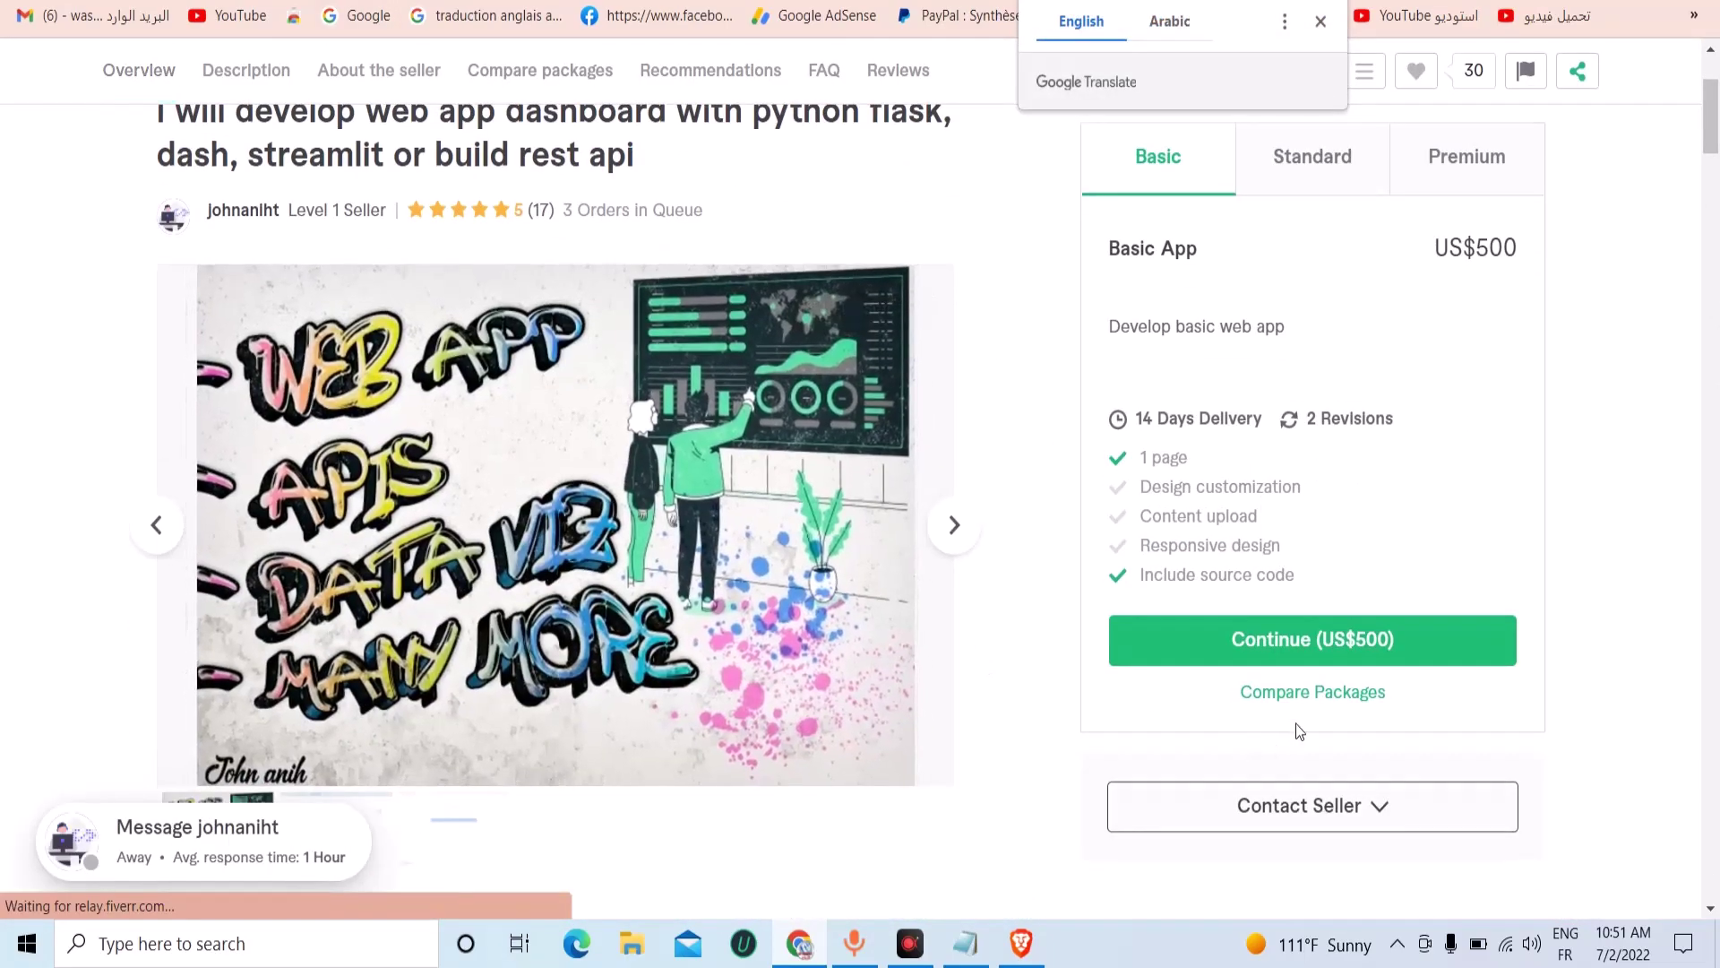
click(1294, 824)
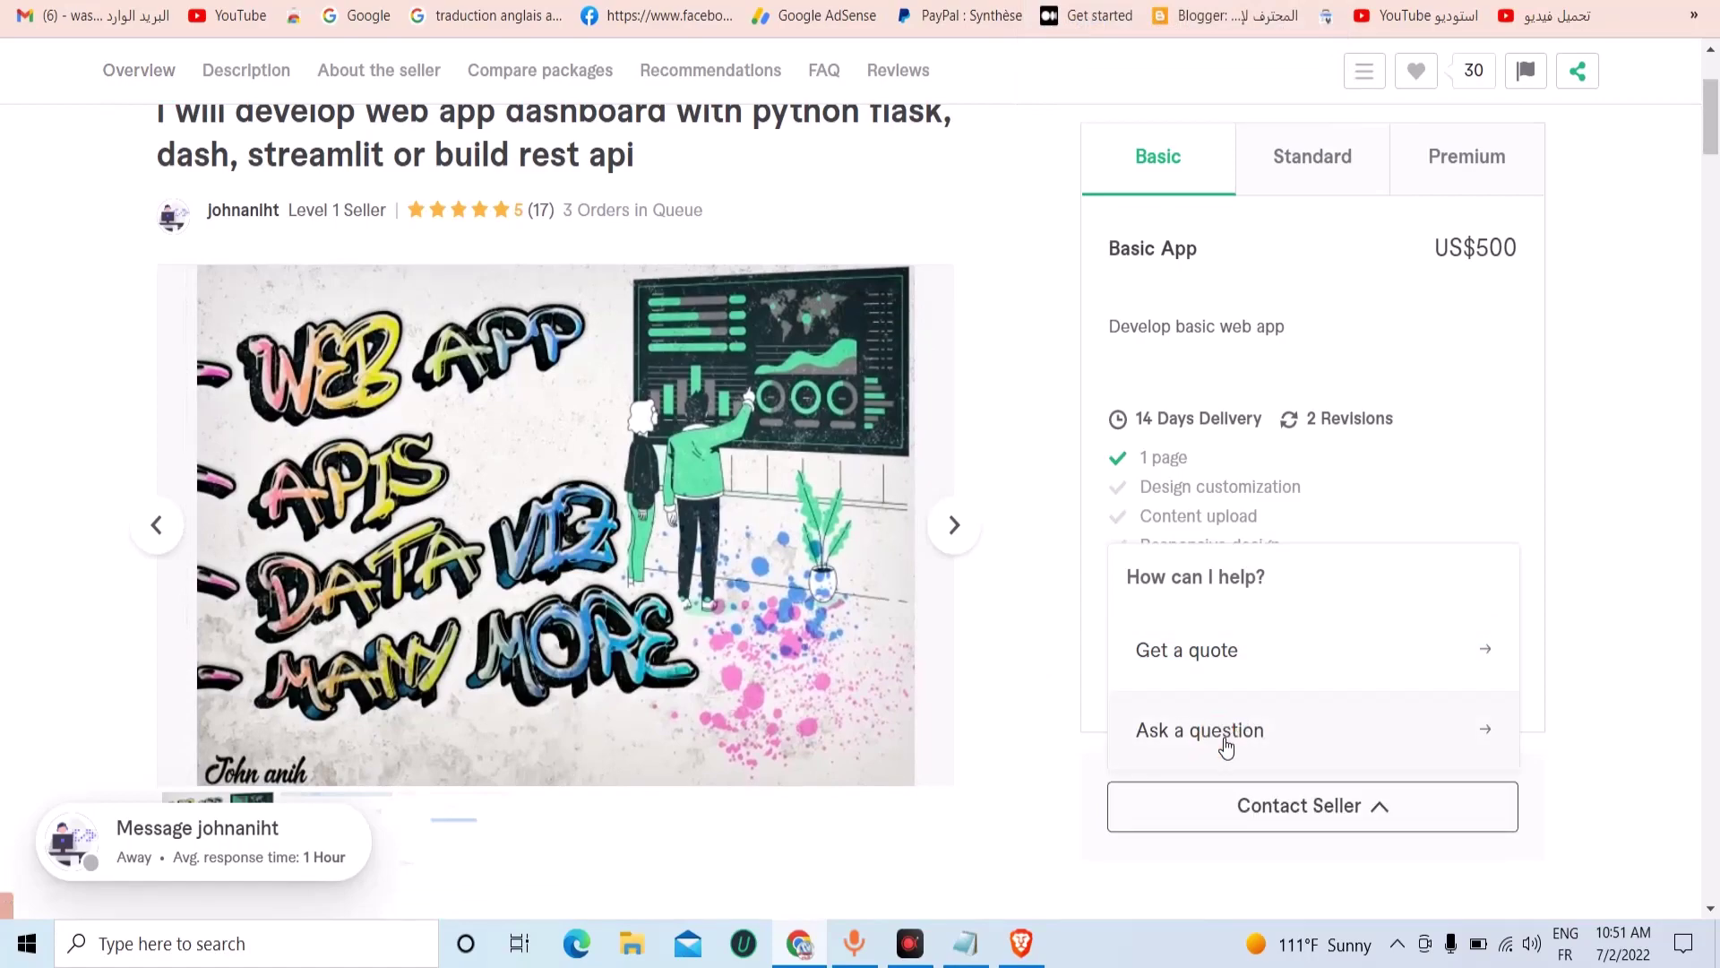
scroll(1317, 708, down, 3)
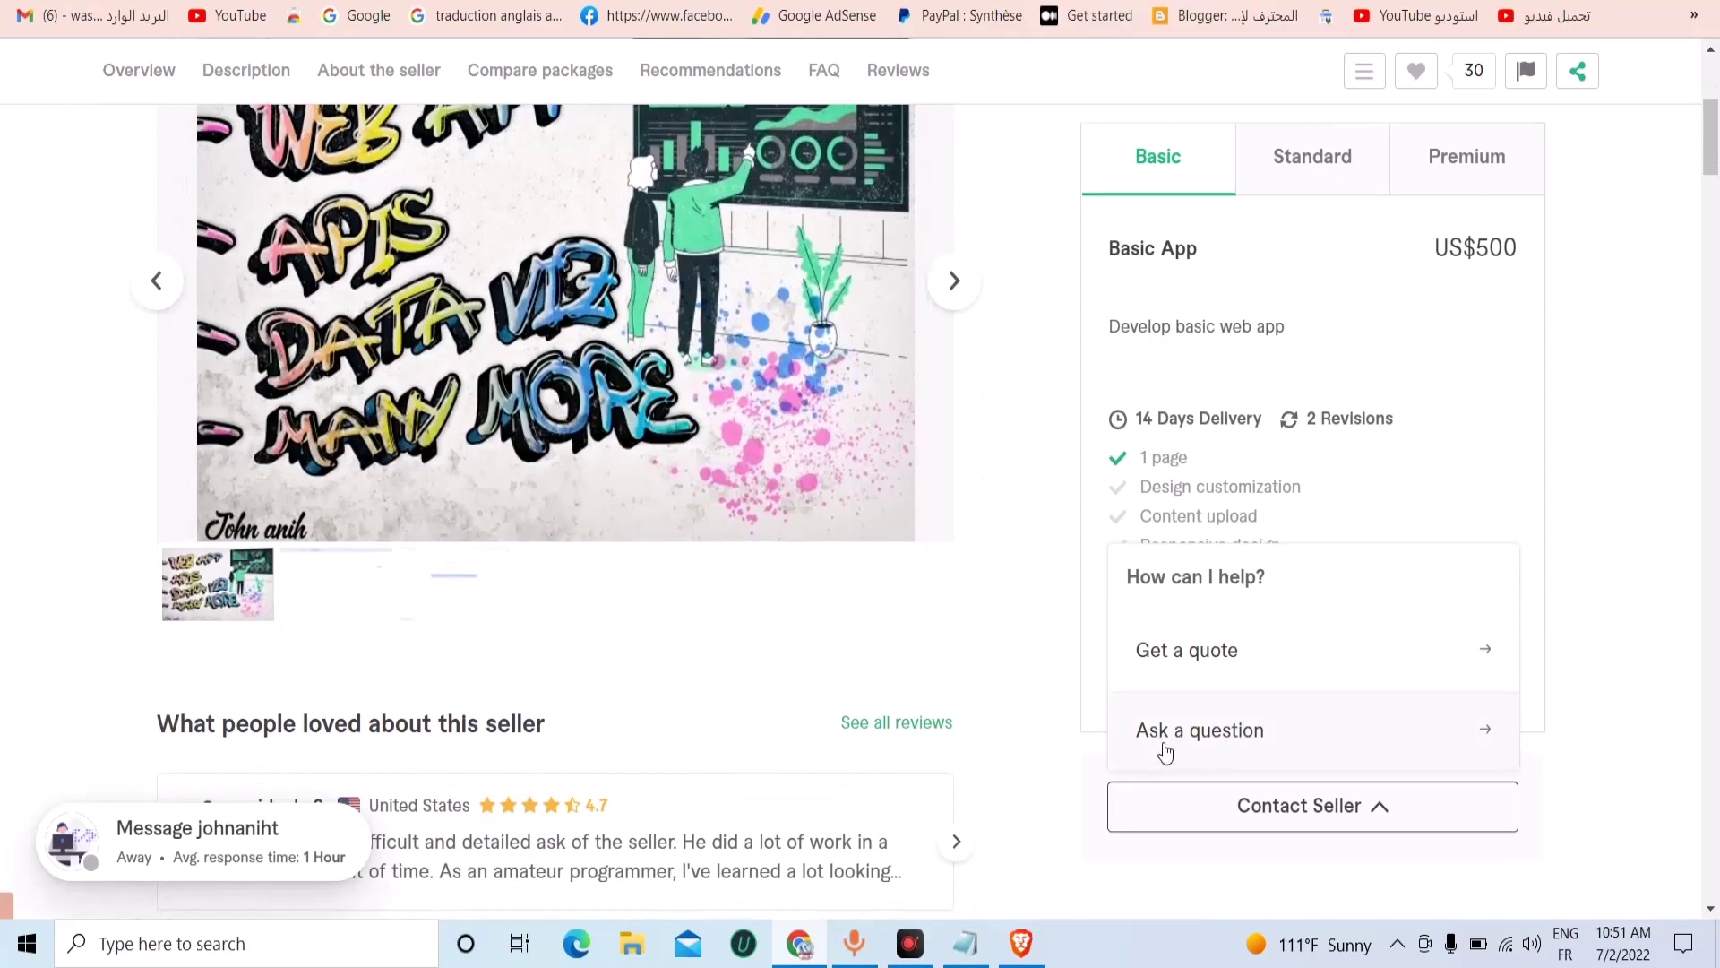
click(1269, 677)
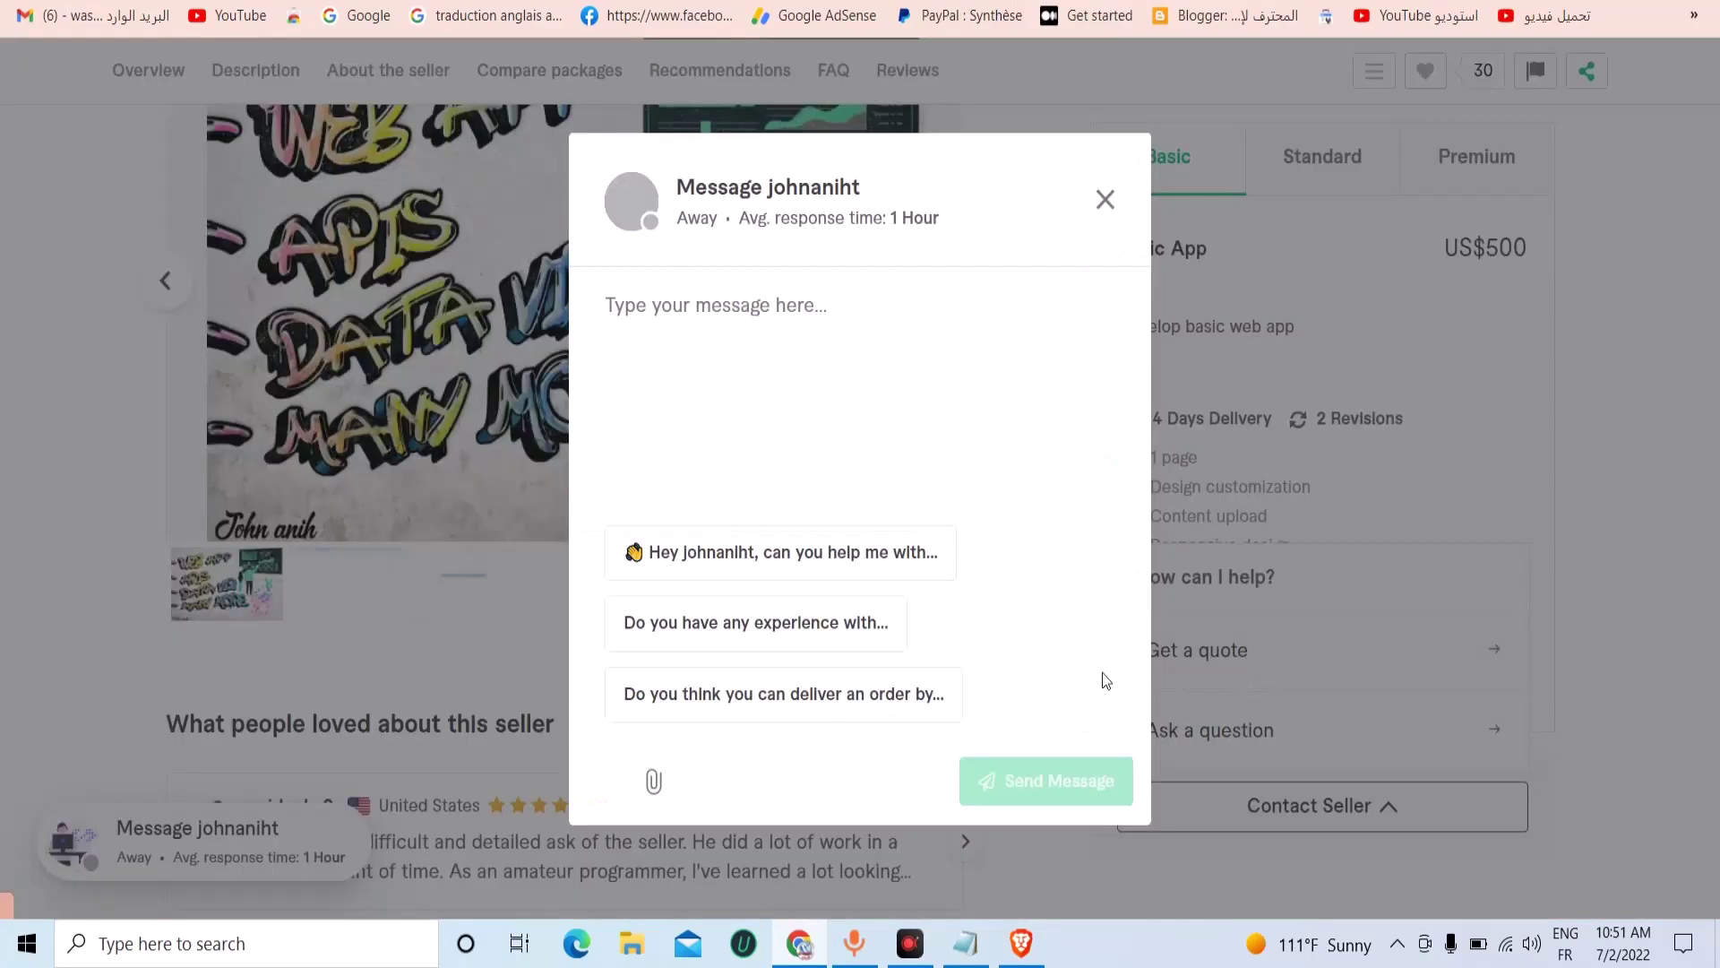
click(642, 330)
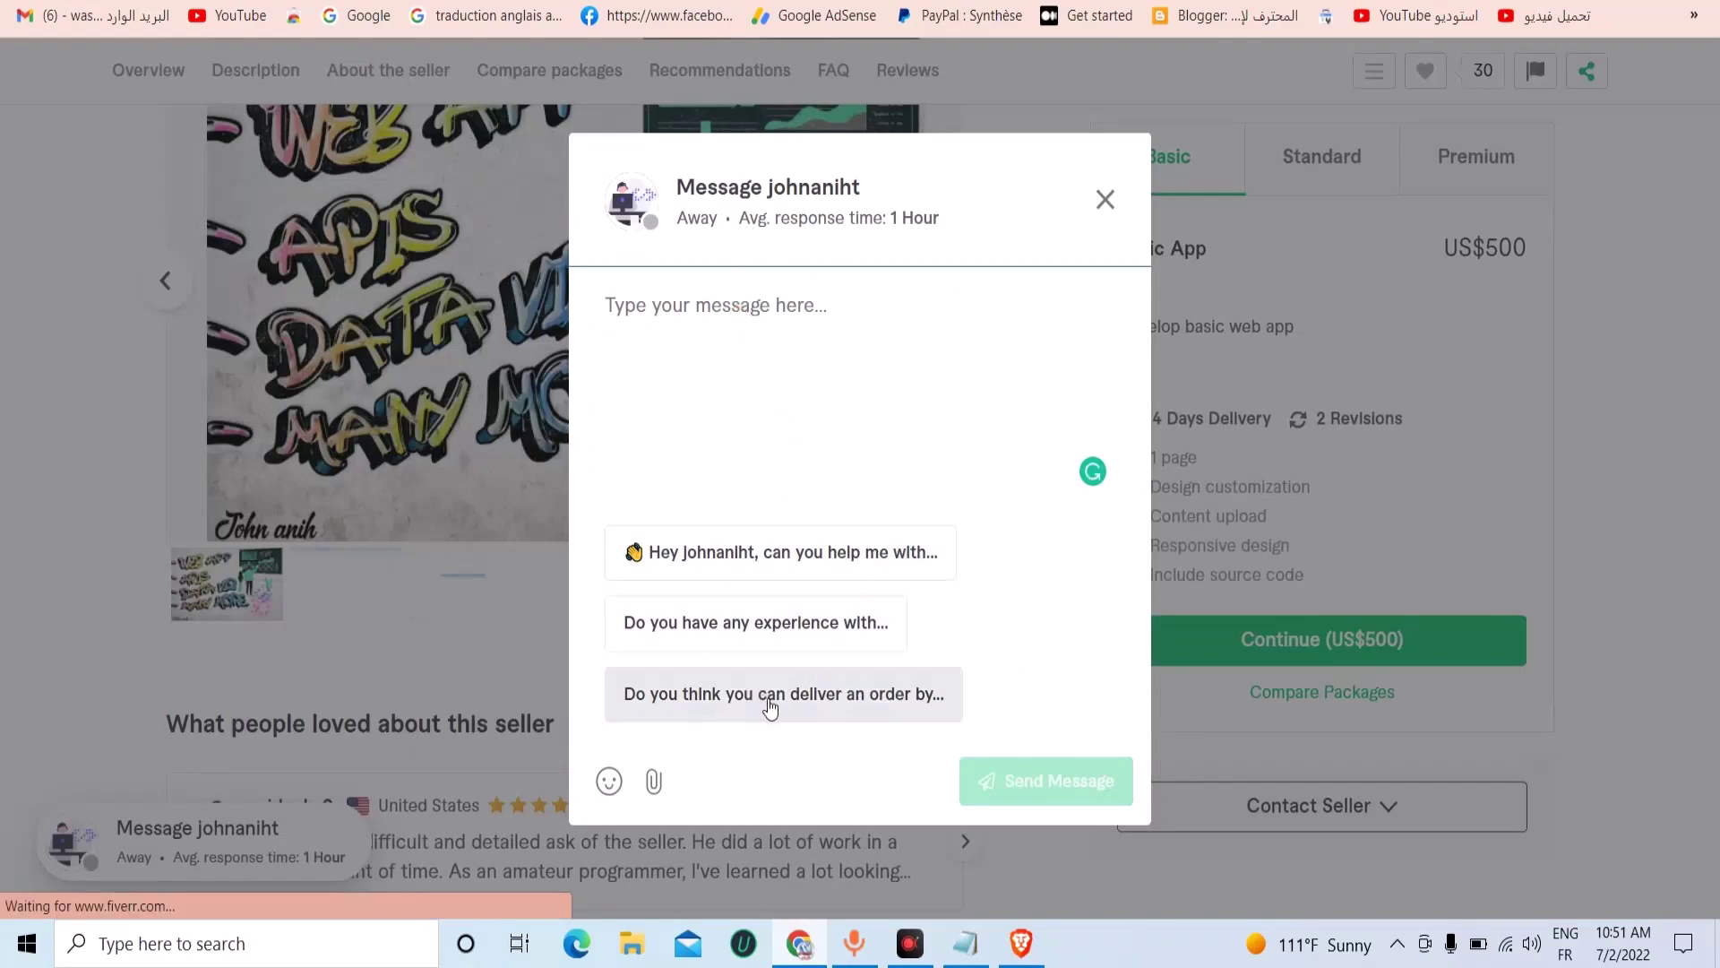
click(787, 707)
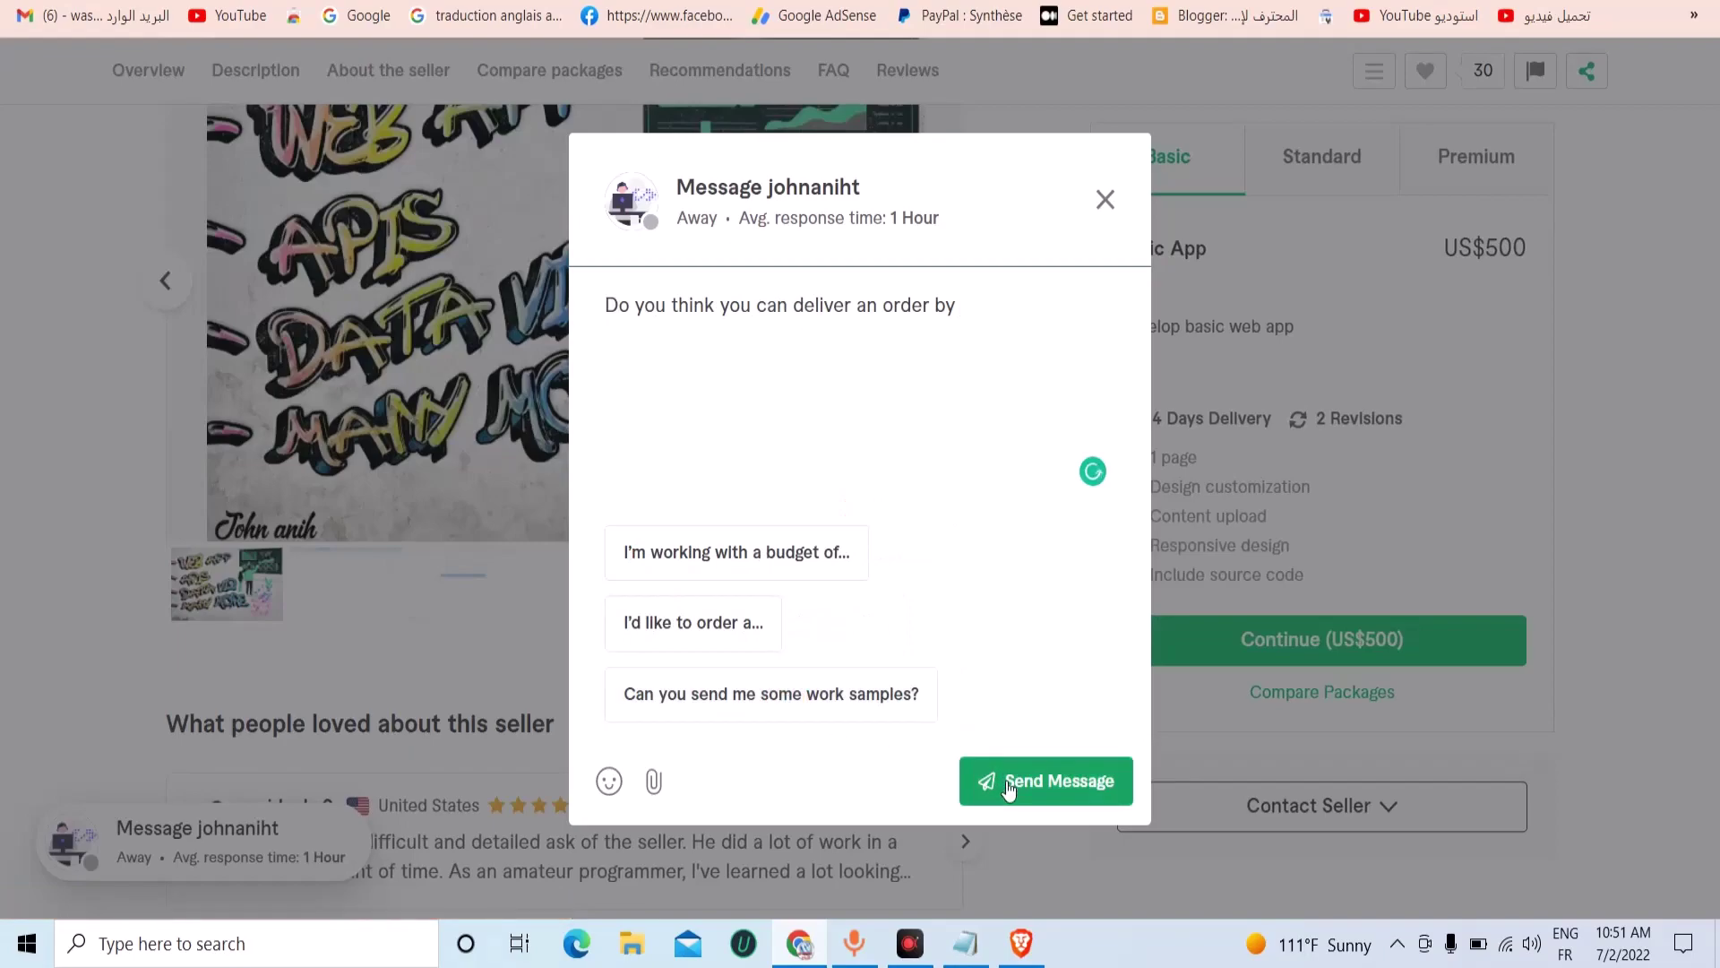
drag(945, 314, 602, 352)
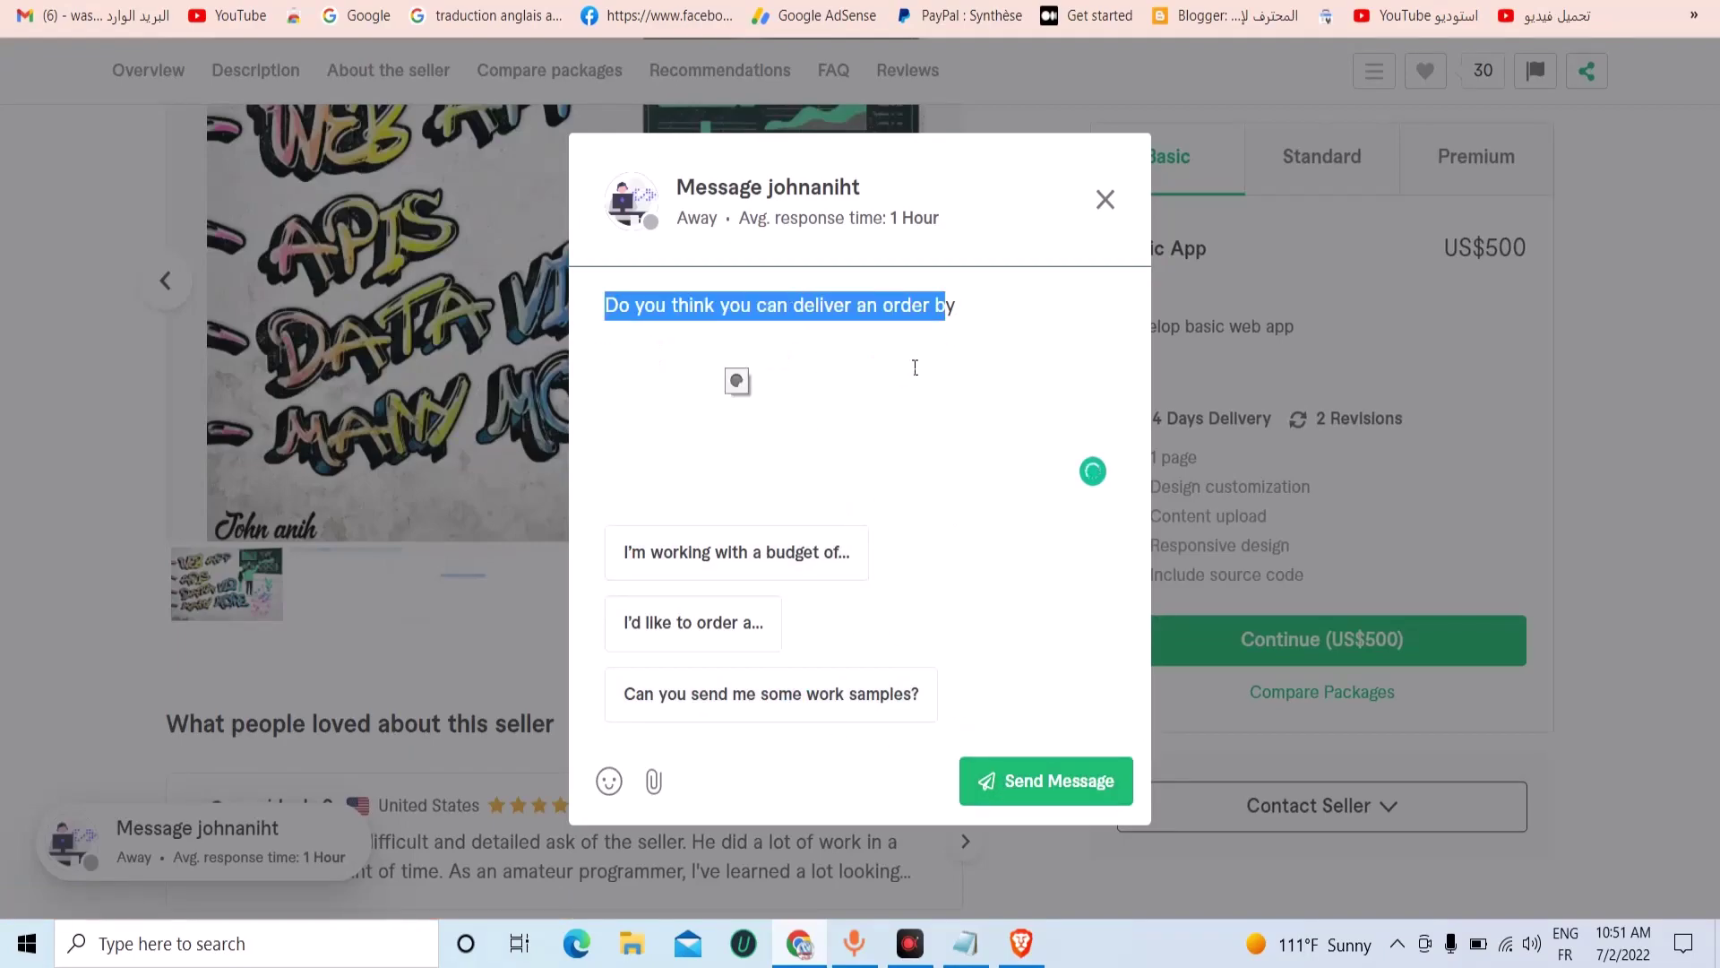
key(BackSpace)
key(ctrl+a)
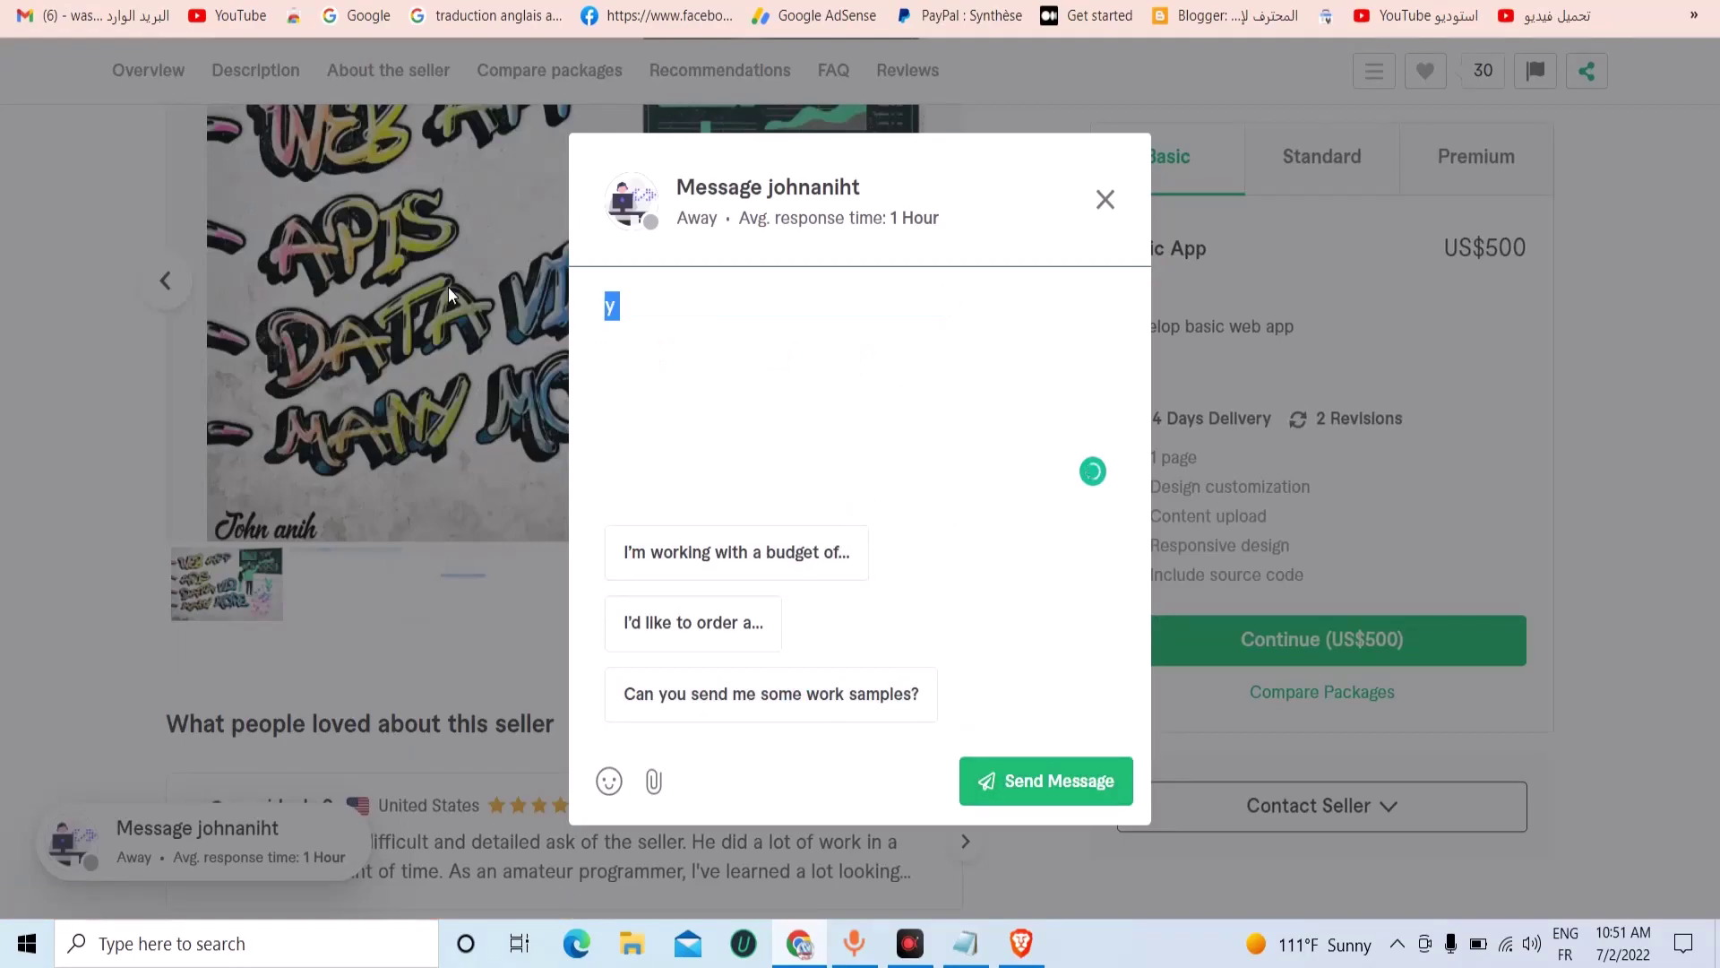
key(BackSpace)
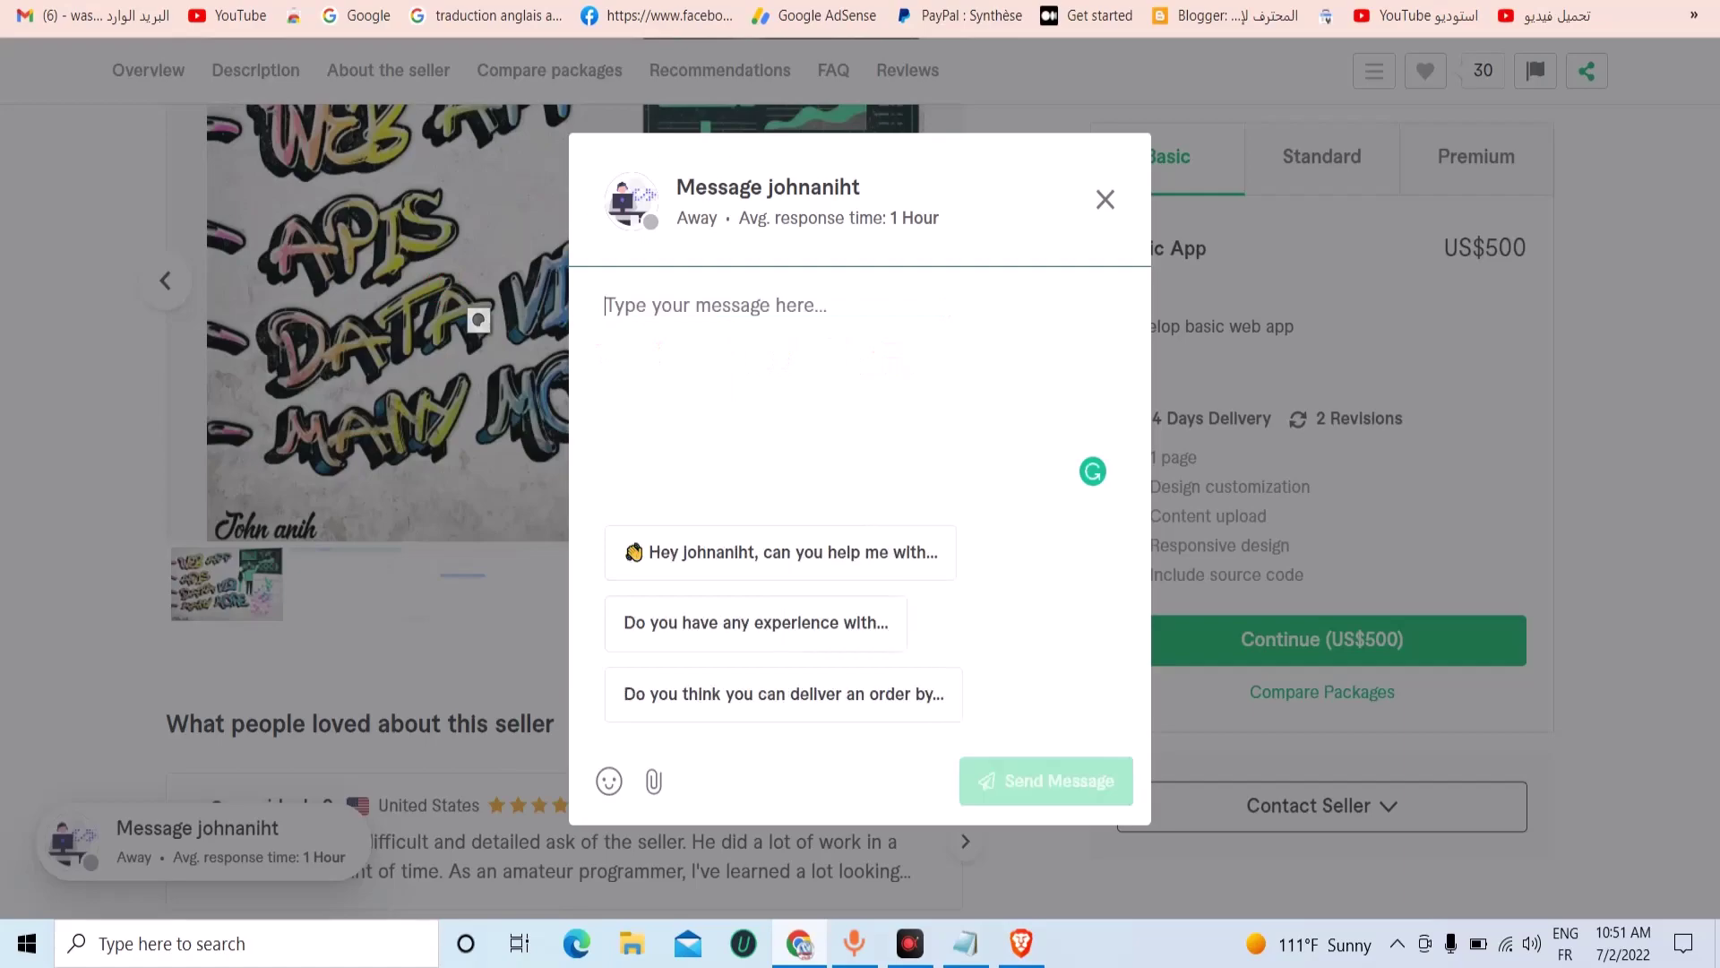
click(571, 90)
click(574, 299)
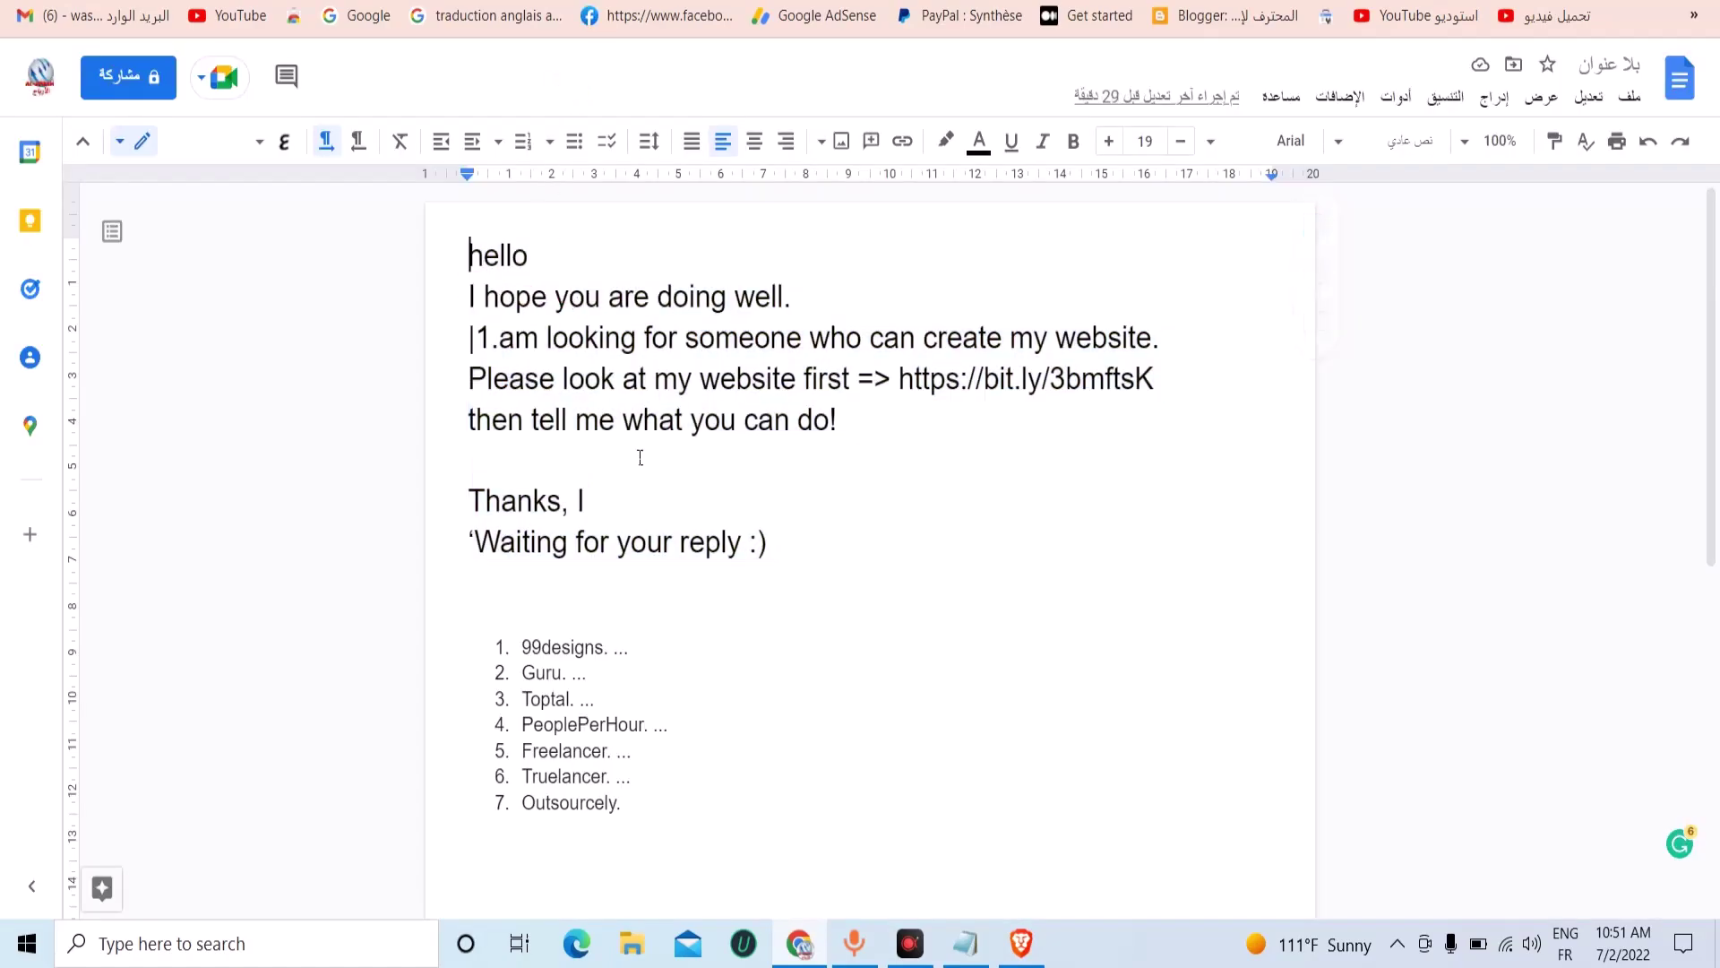
Check the letter's Arabic translation and its last line, then search 'traduction anglais arabe'.
shift+click(788, 576)
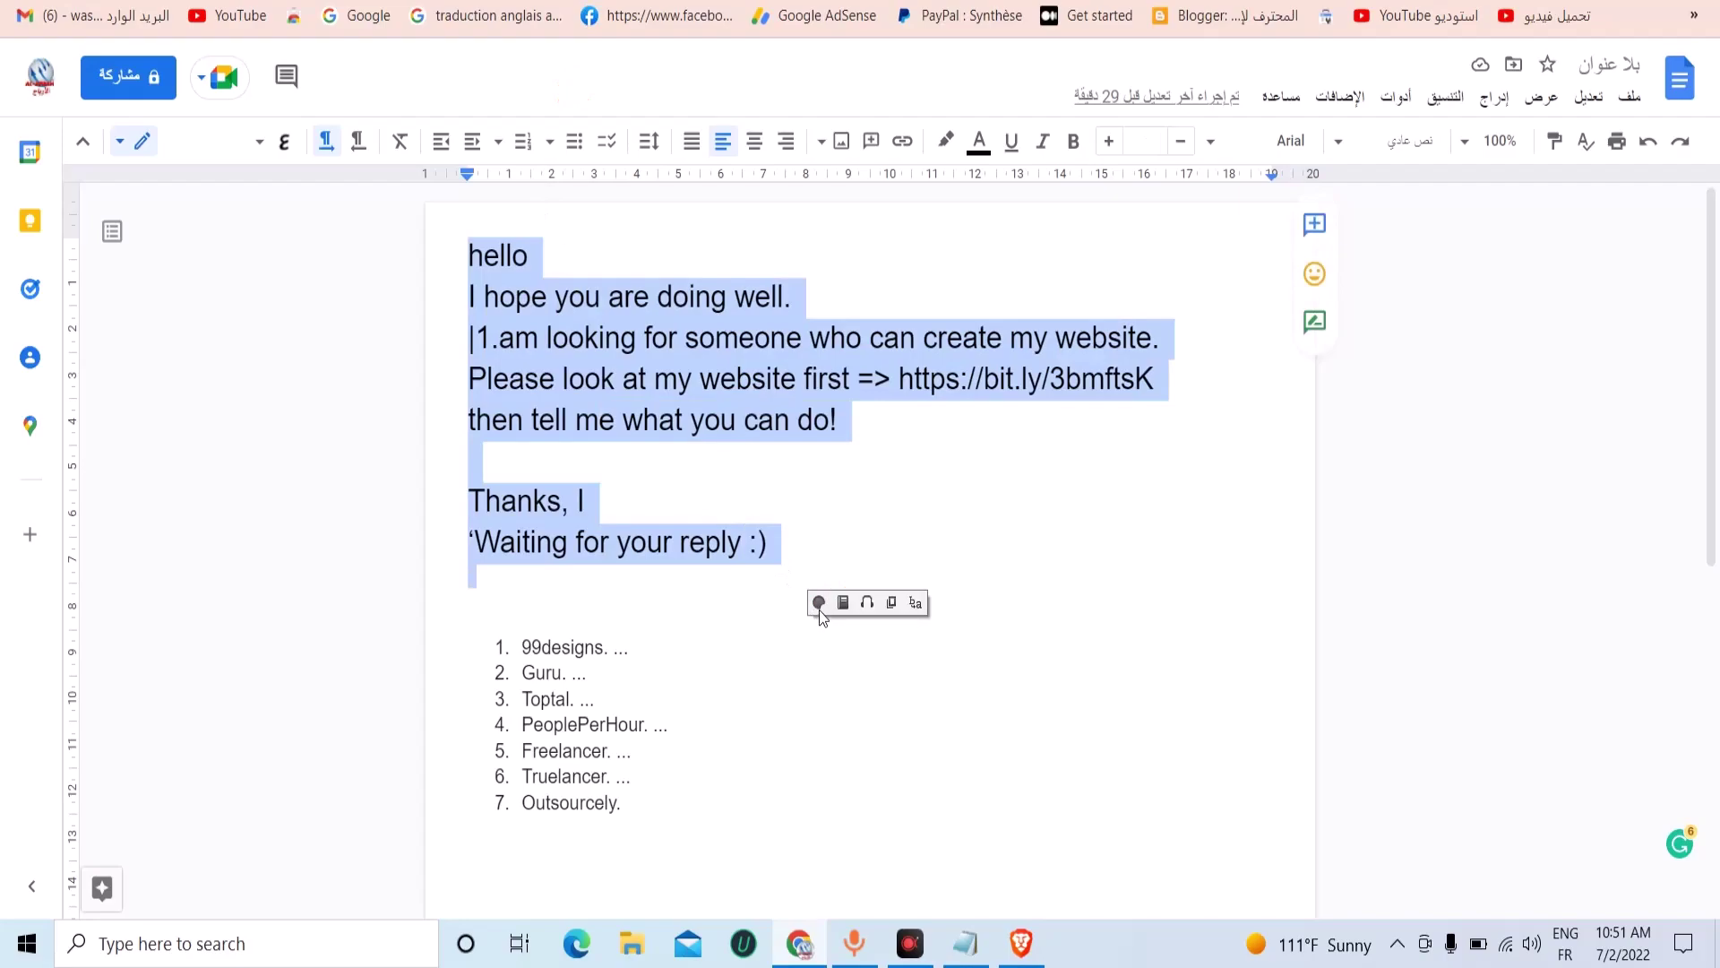
click(819, 603)
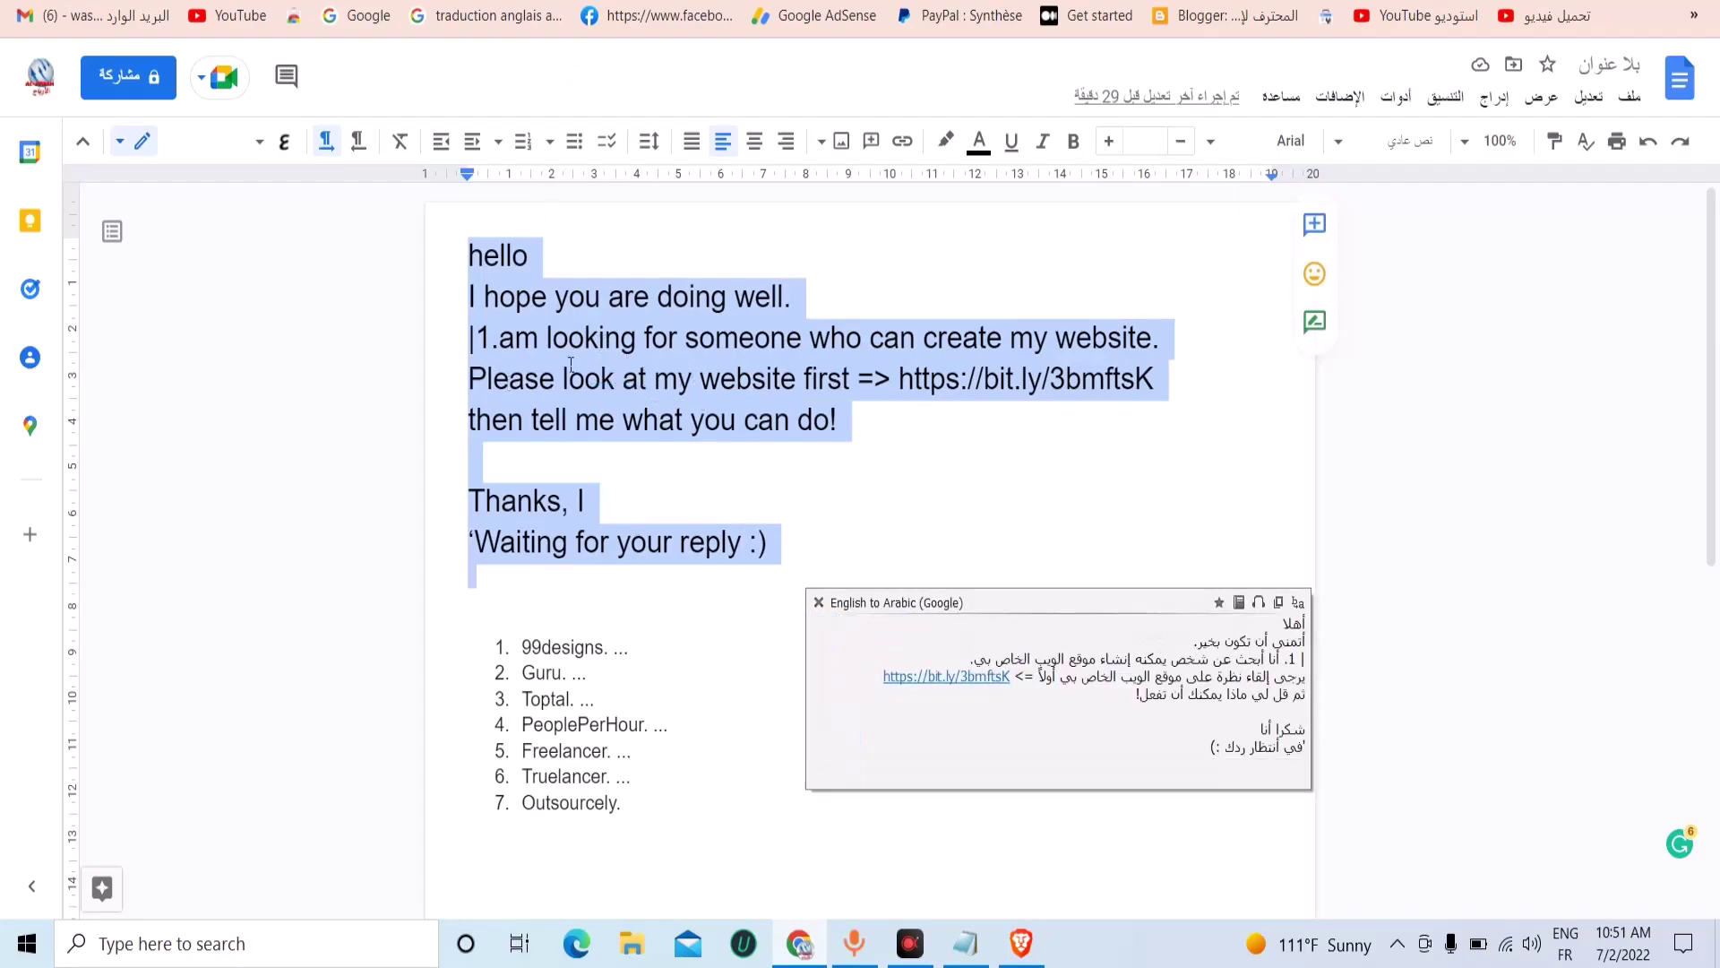
drag(1061, 621, 948, 507)
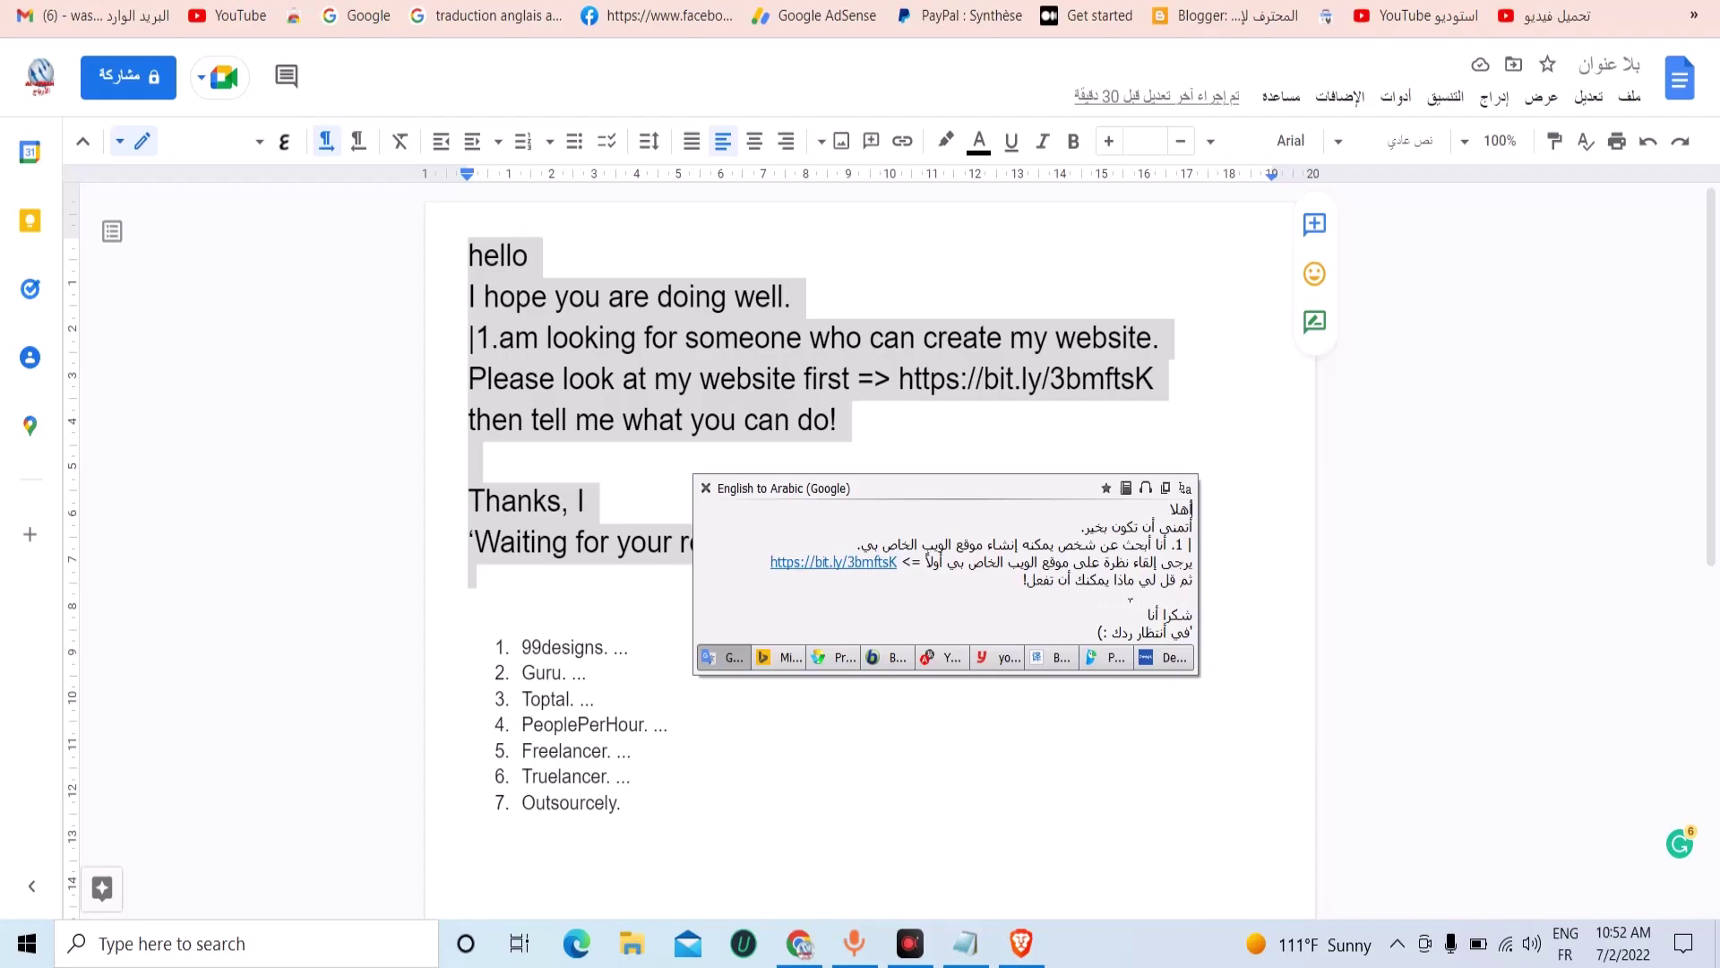
drag(1031, 588, 1196, 587)
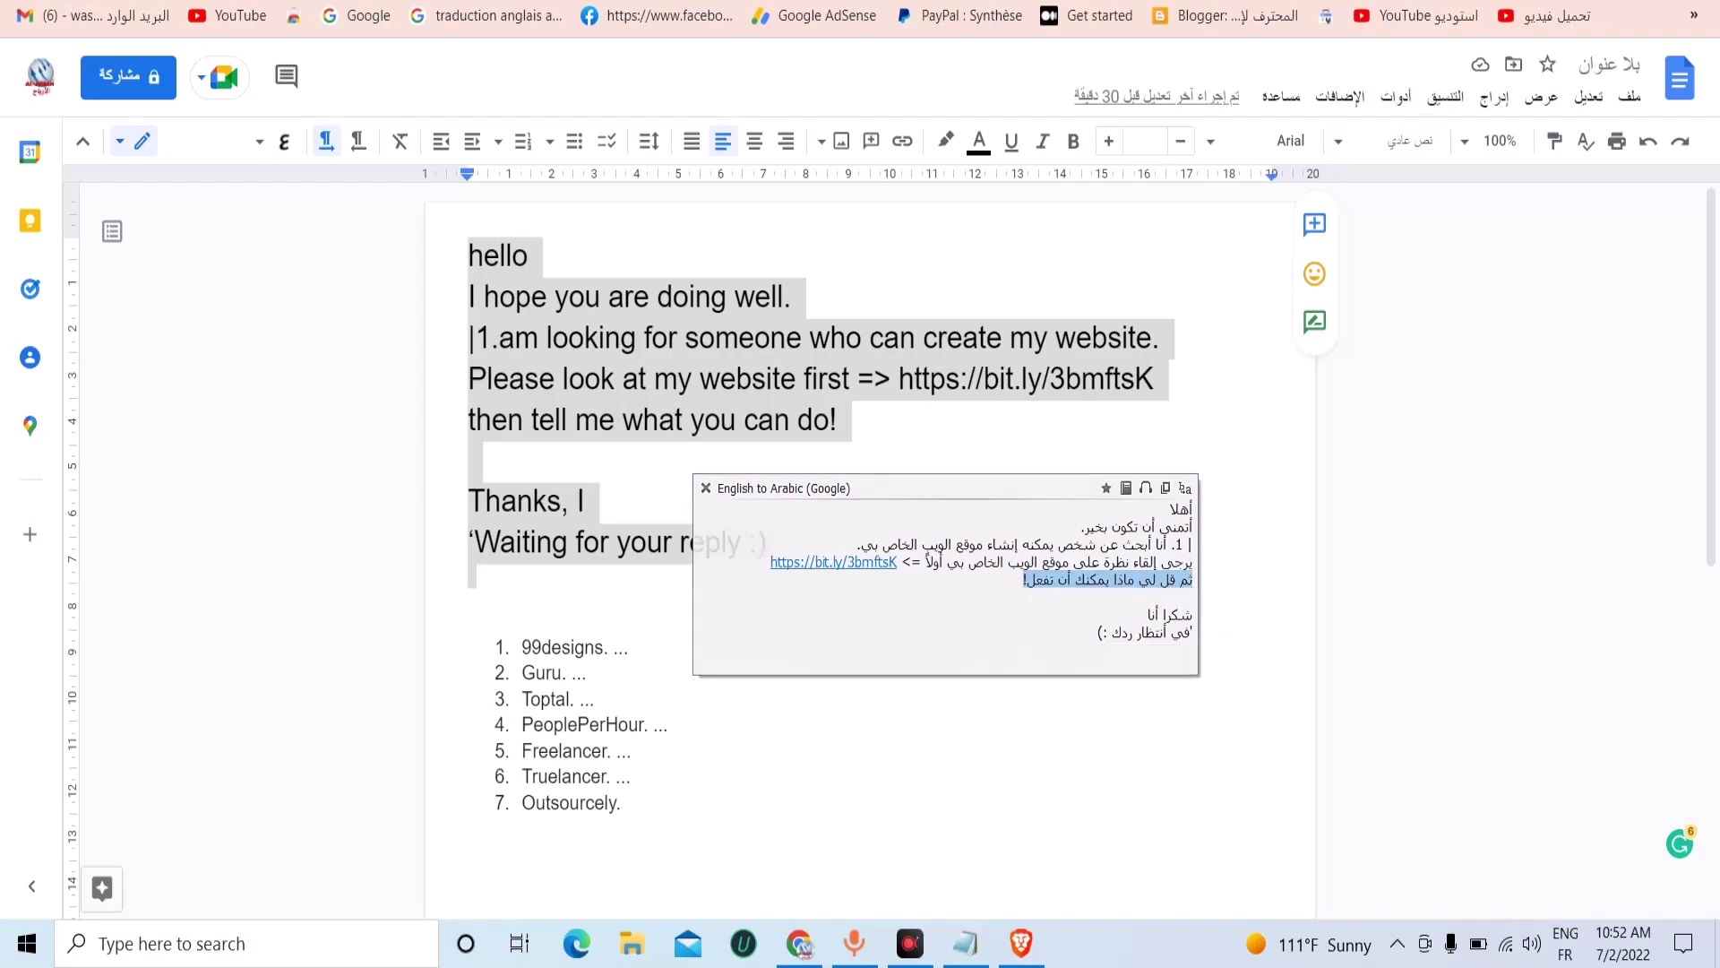
click(421, 18)
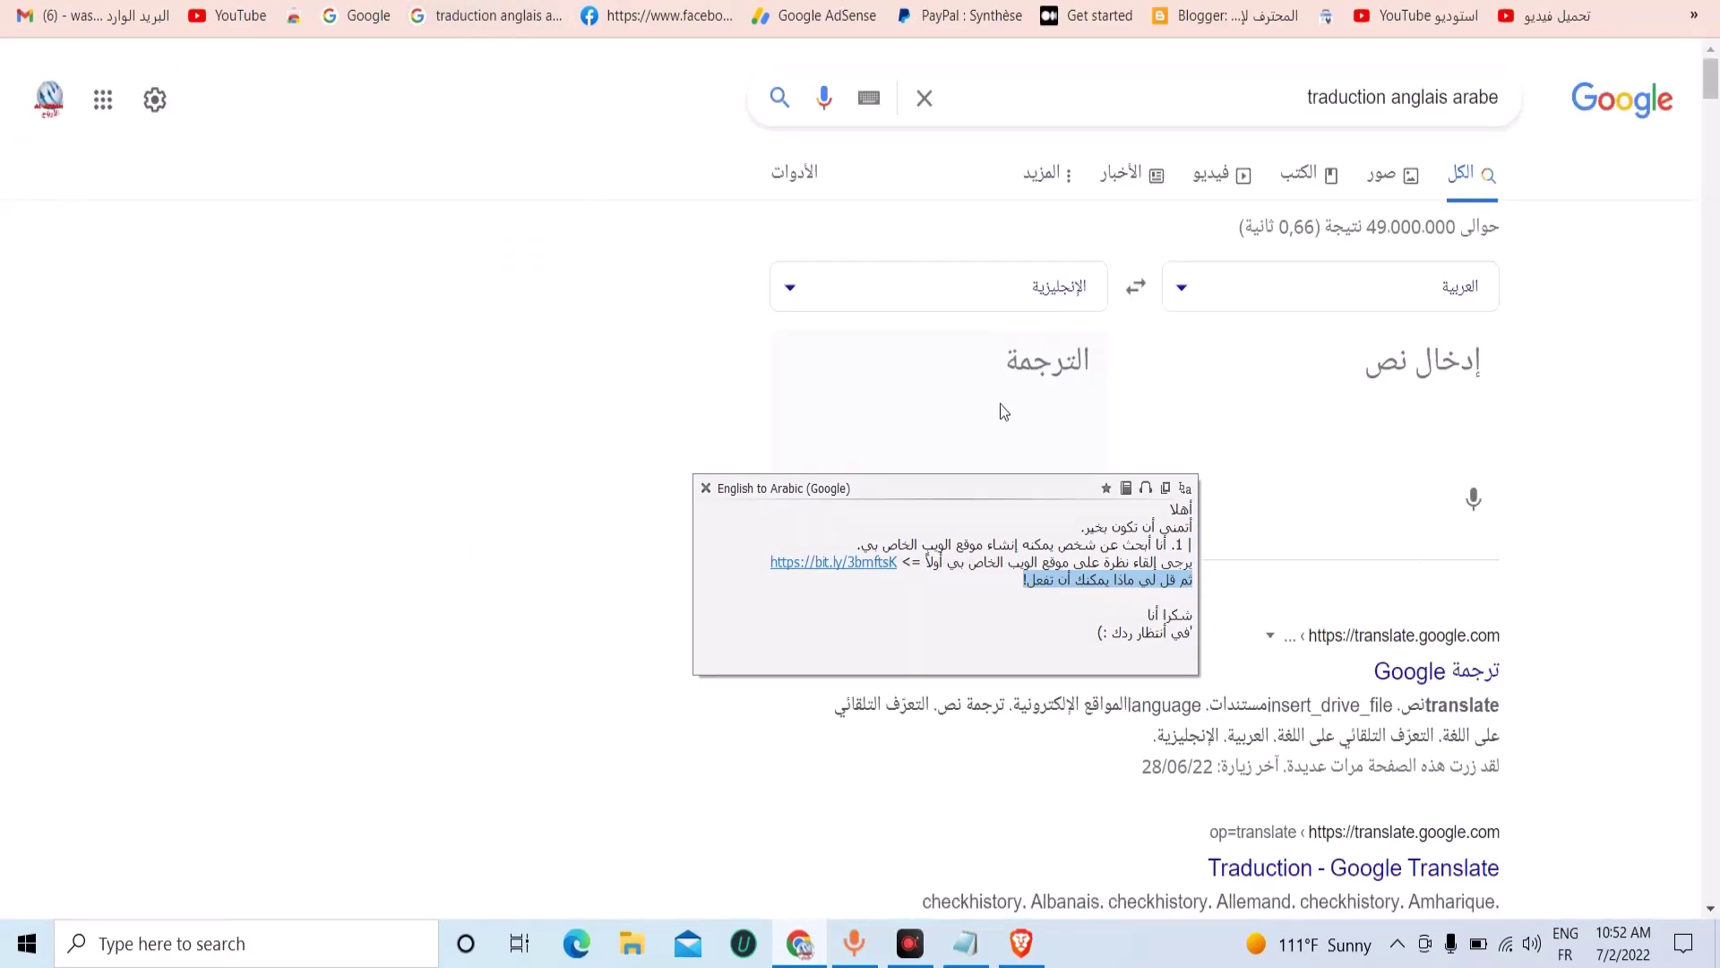
Close the translation popup and bring the Notepad note with bit.ly/3NCCt42 forward.
mouse_move(934, 568)
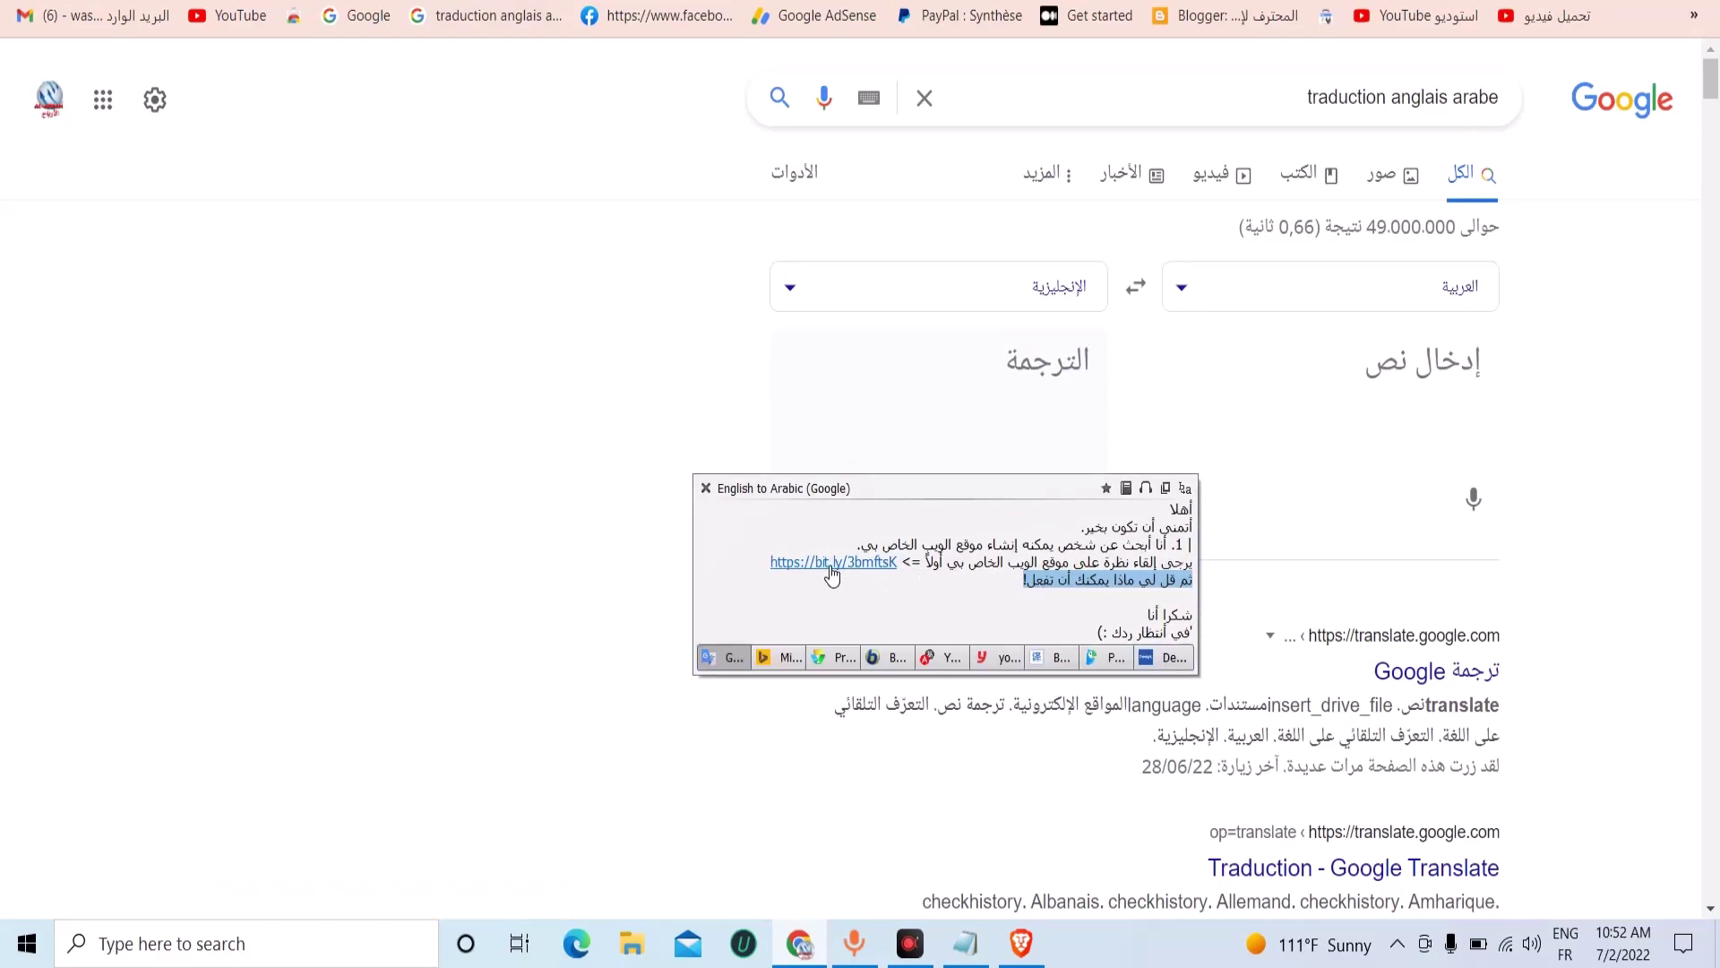
click(706, 487)
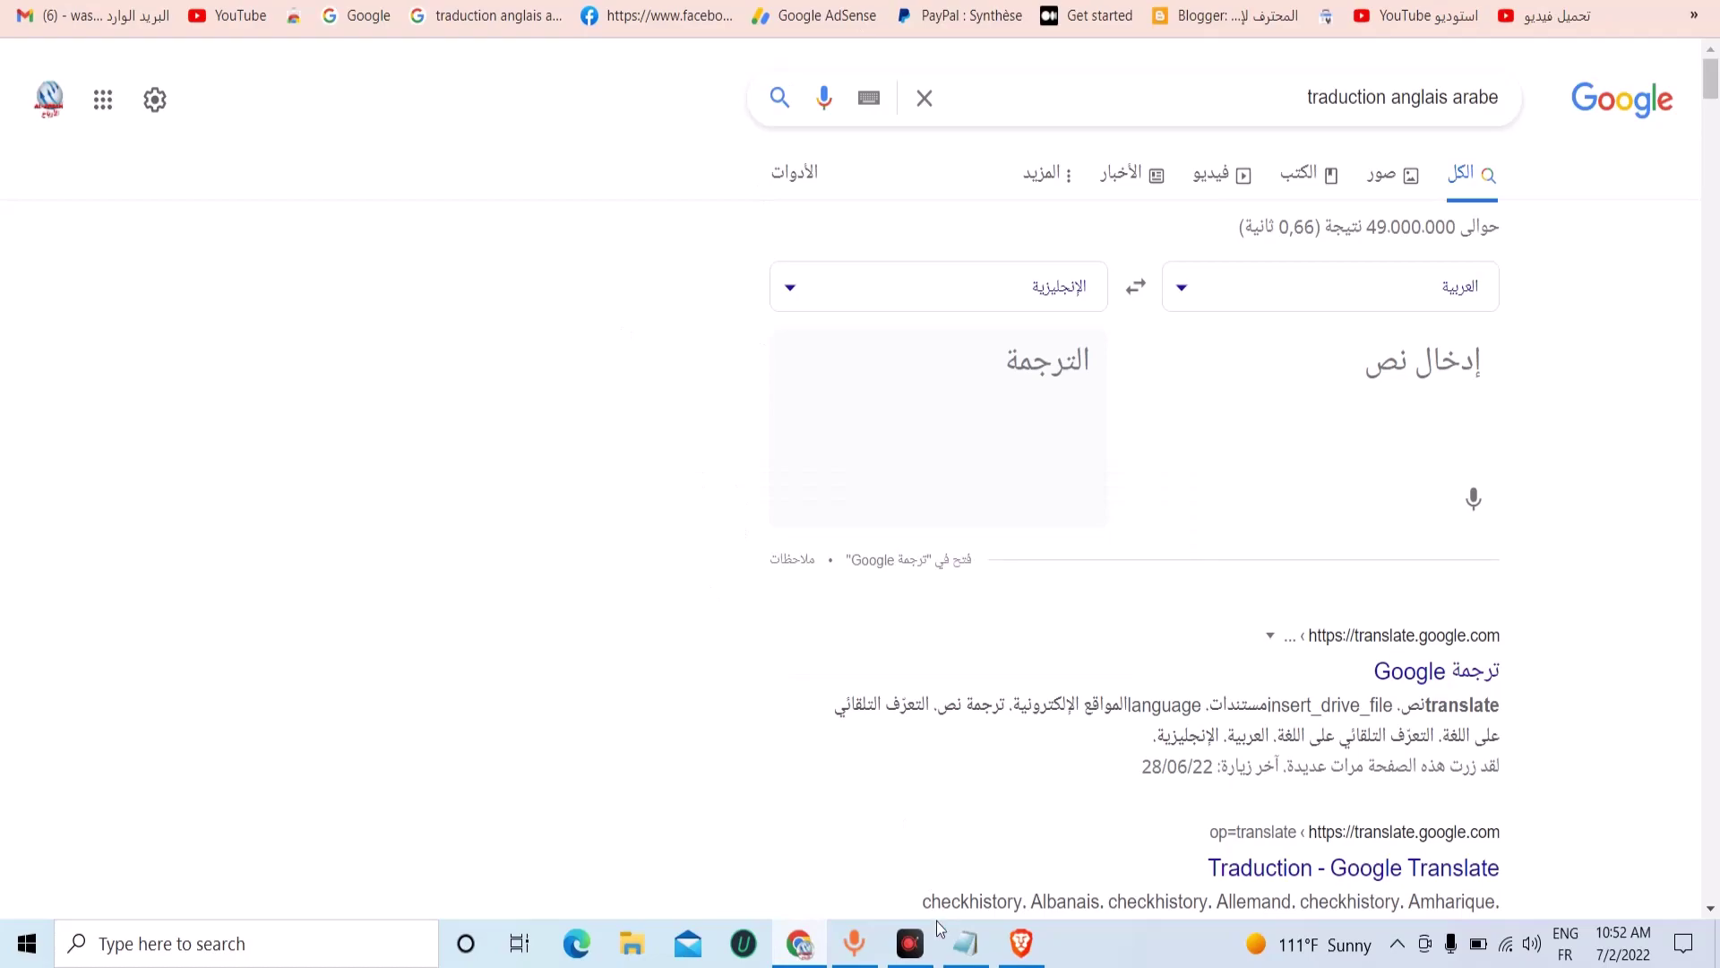
click(966, 943)
right_click(379, 189)
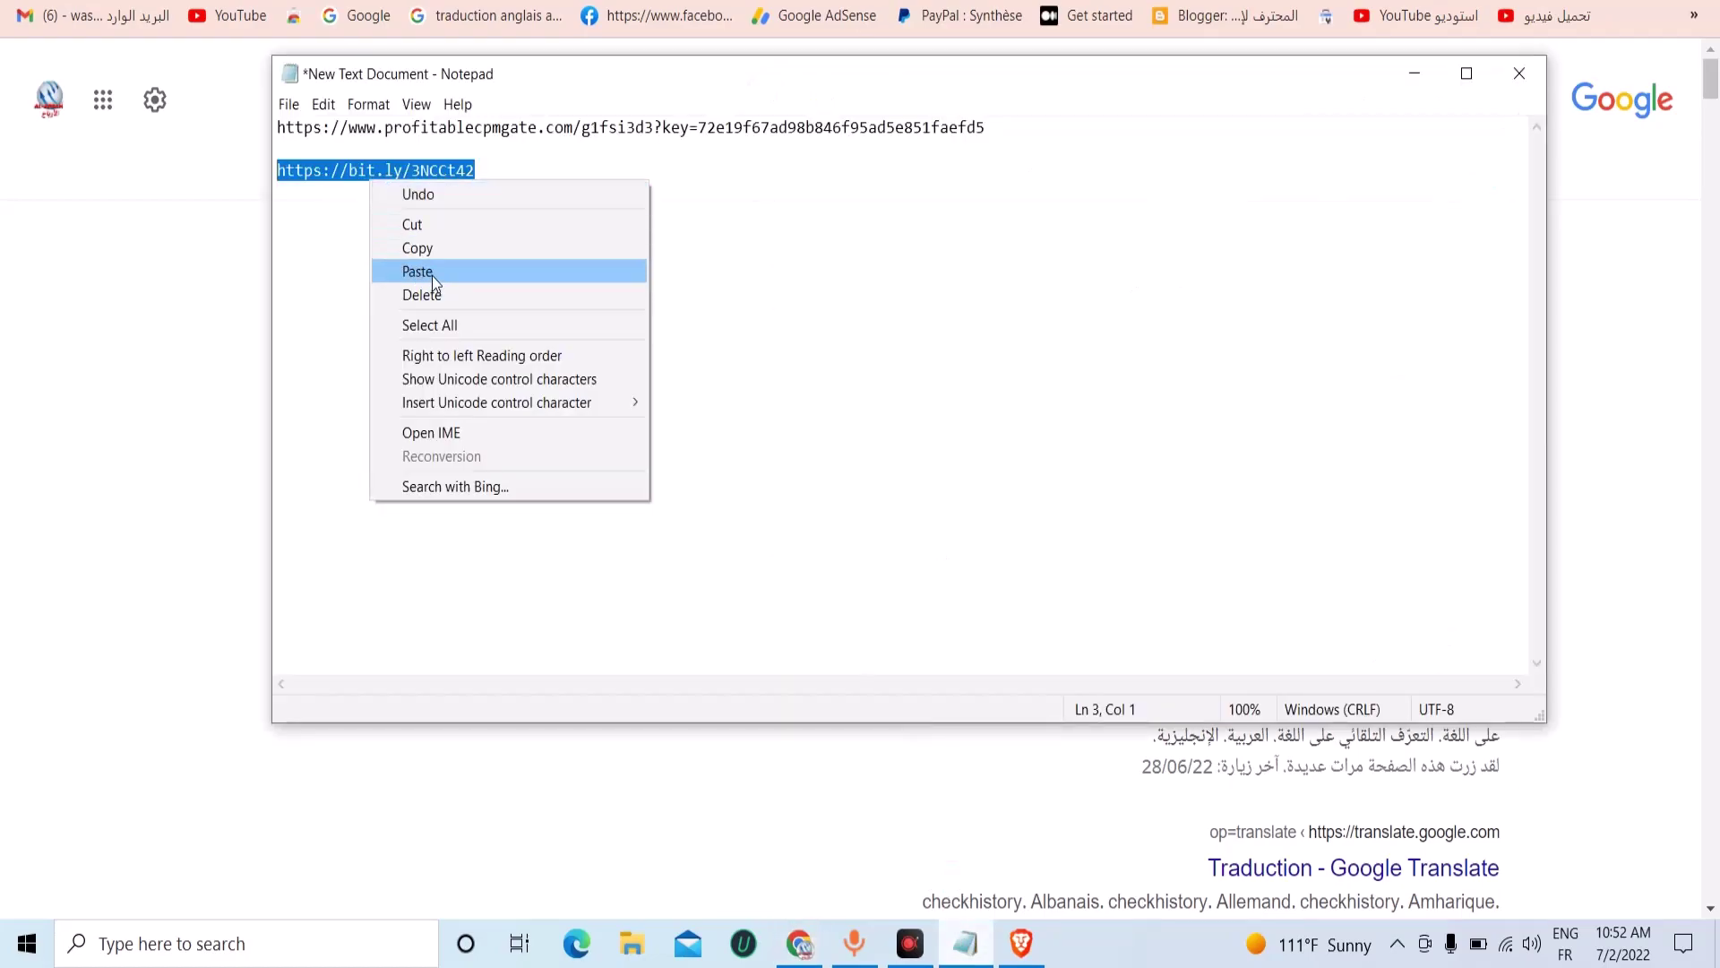
click(432, 245)
key(alt+Tab)
key(ctrl+Tab)
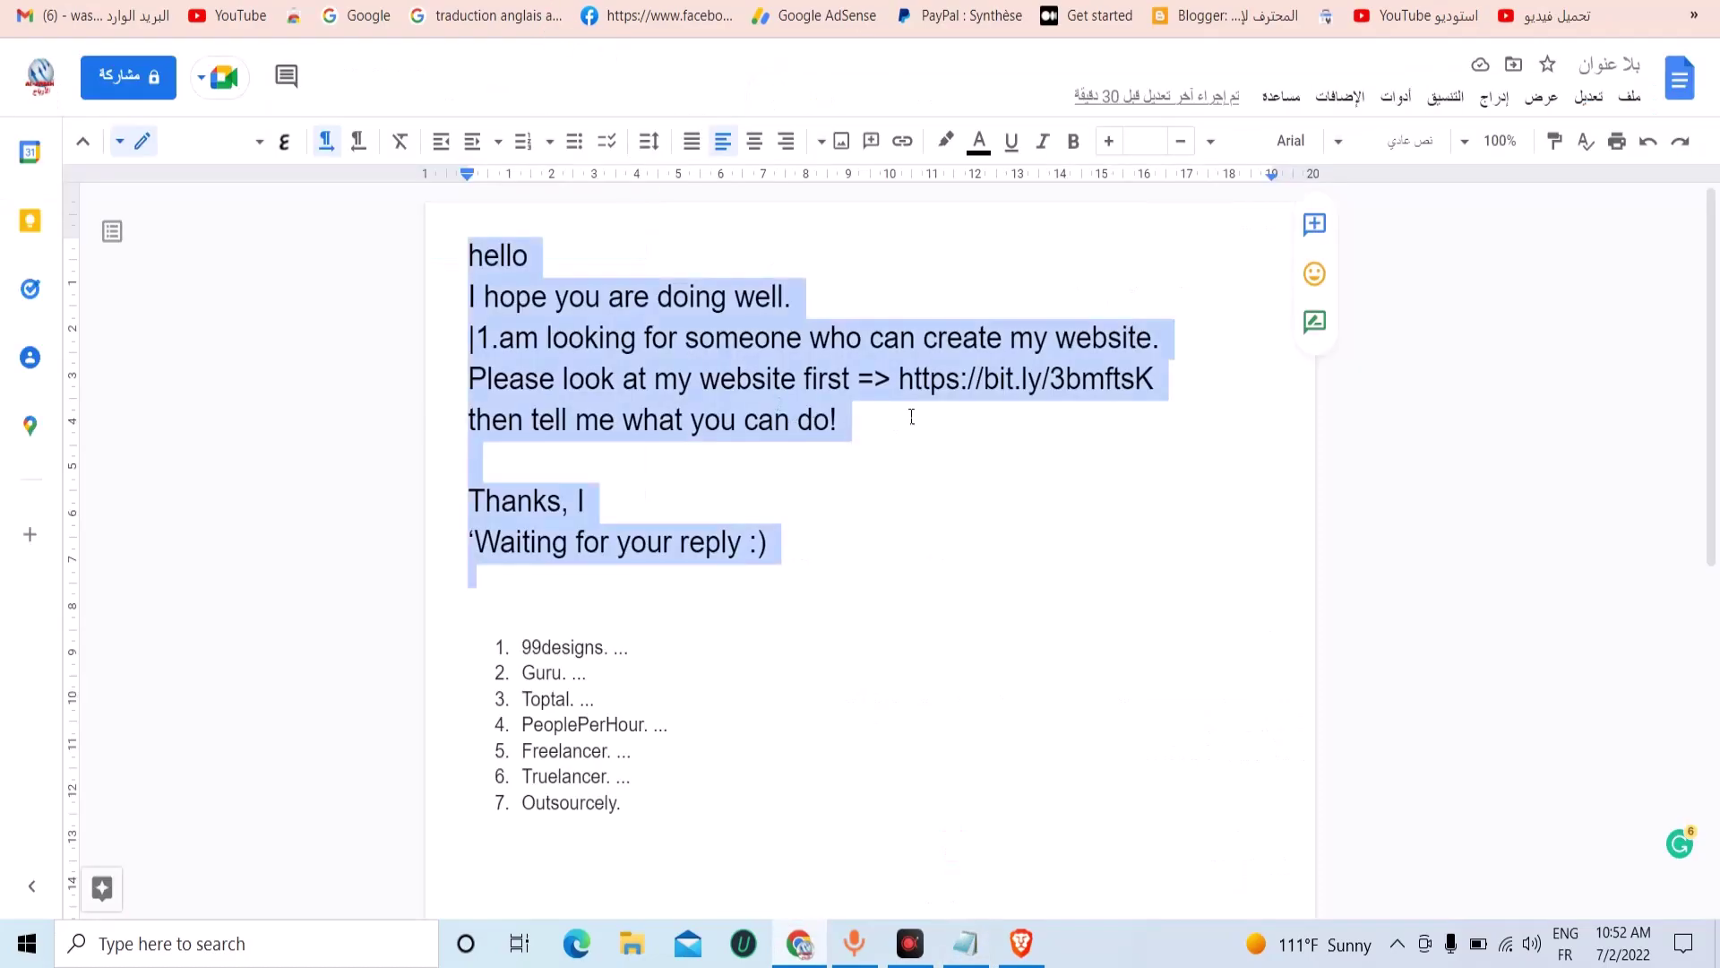
click(911, 408)
drag(899, 378, 1190, 383)
right_click(1138, 381)
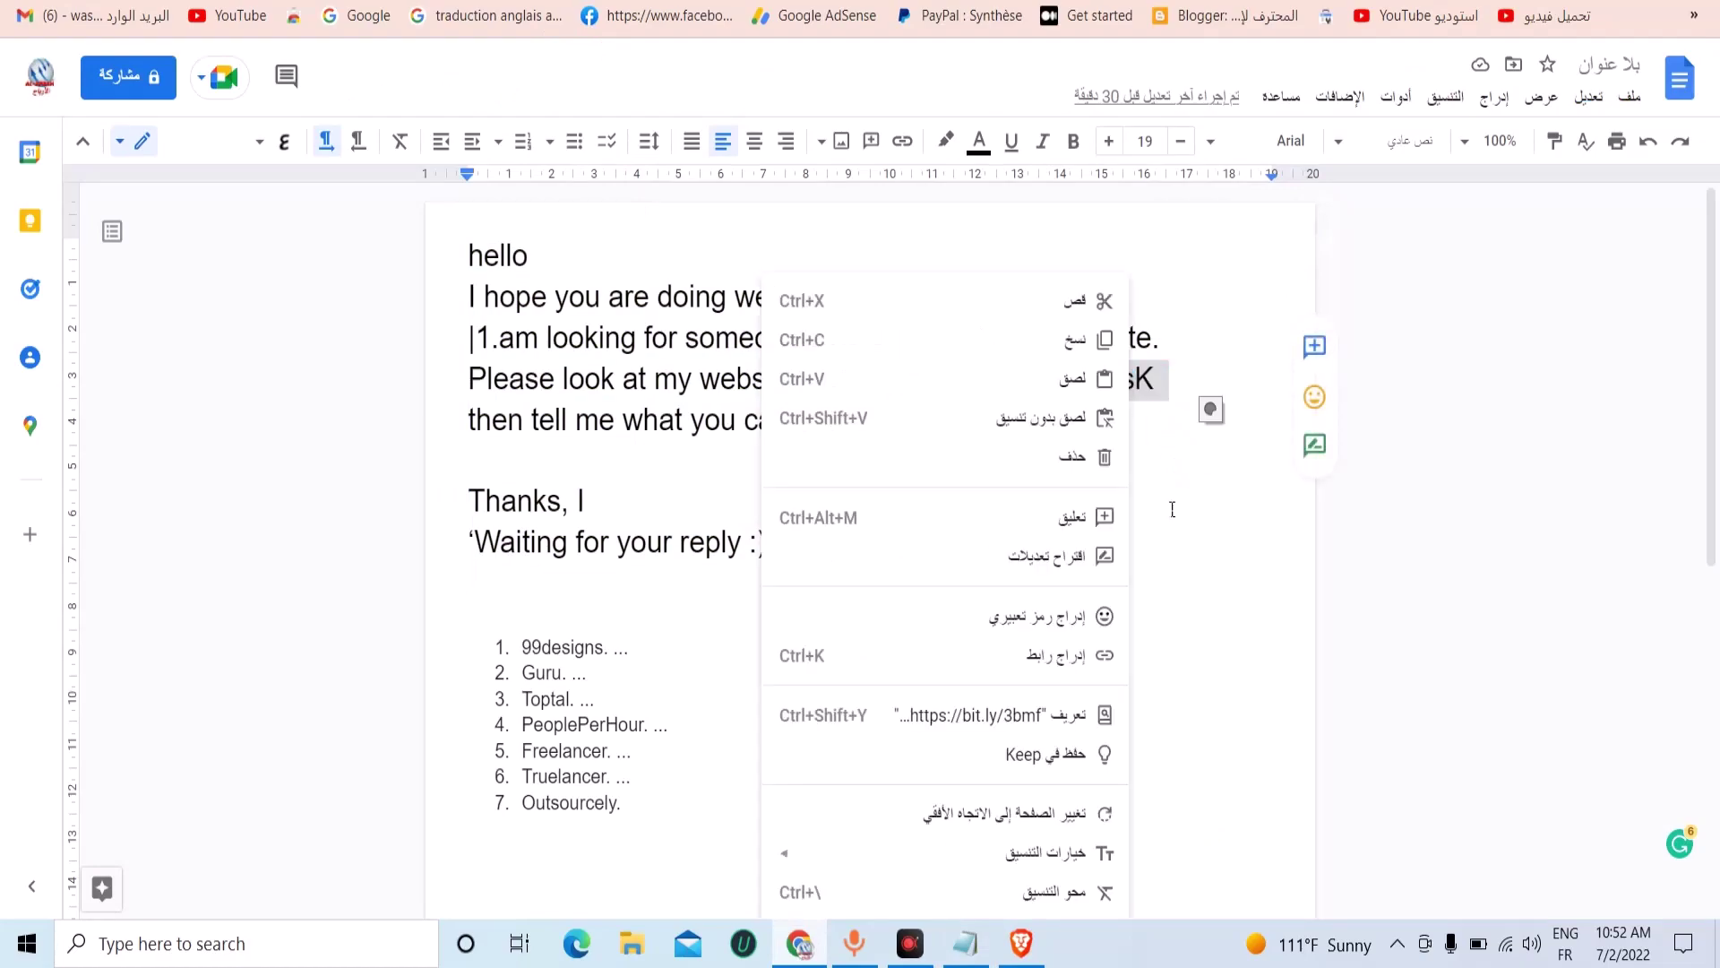
click(967, 415)
Copy the whole template message down to 'reply :)'.
drag(1003, 436, 469, 337)
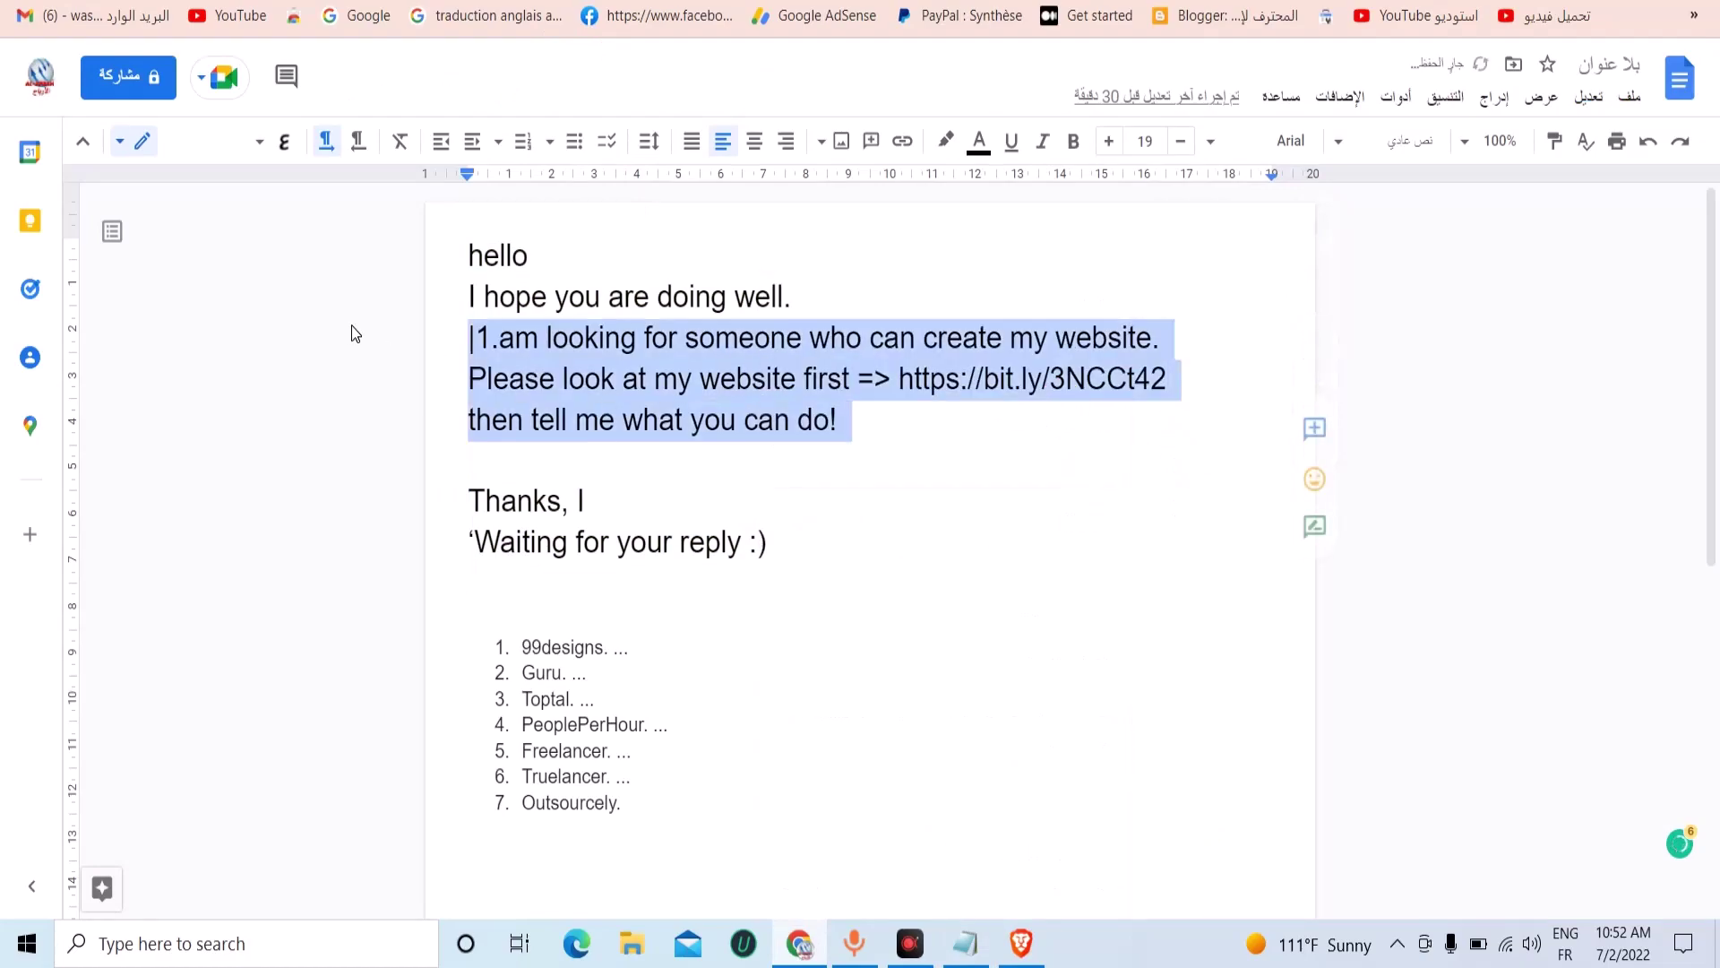
drag(814, 549, 469, 255)
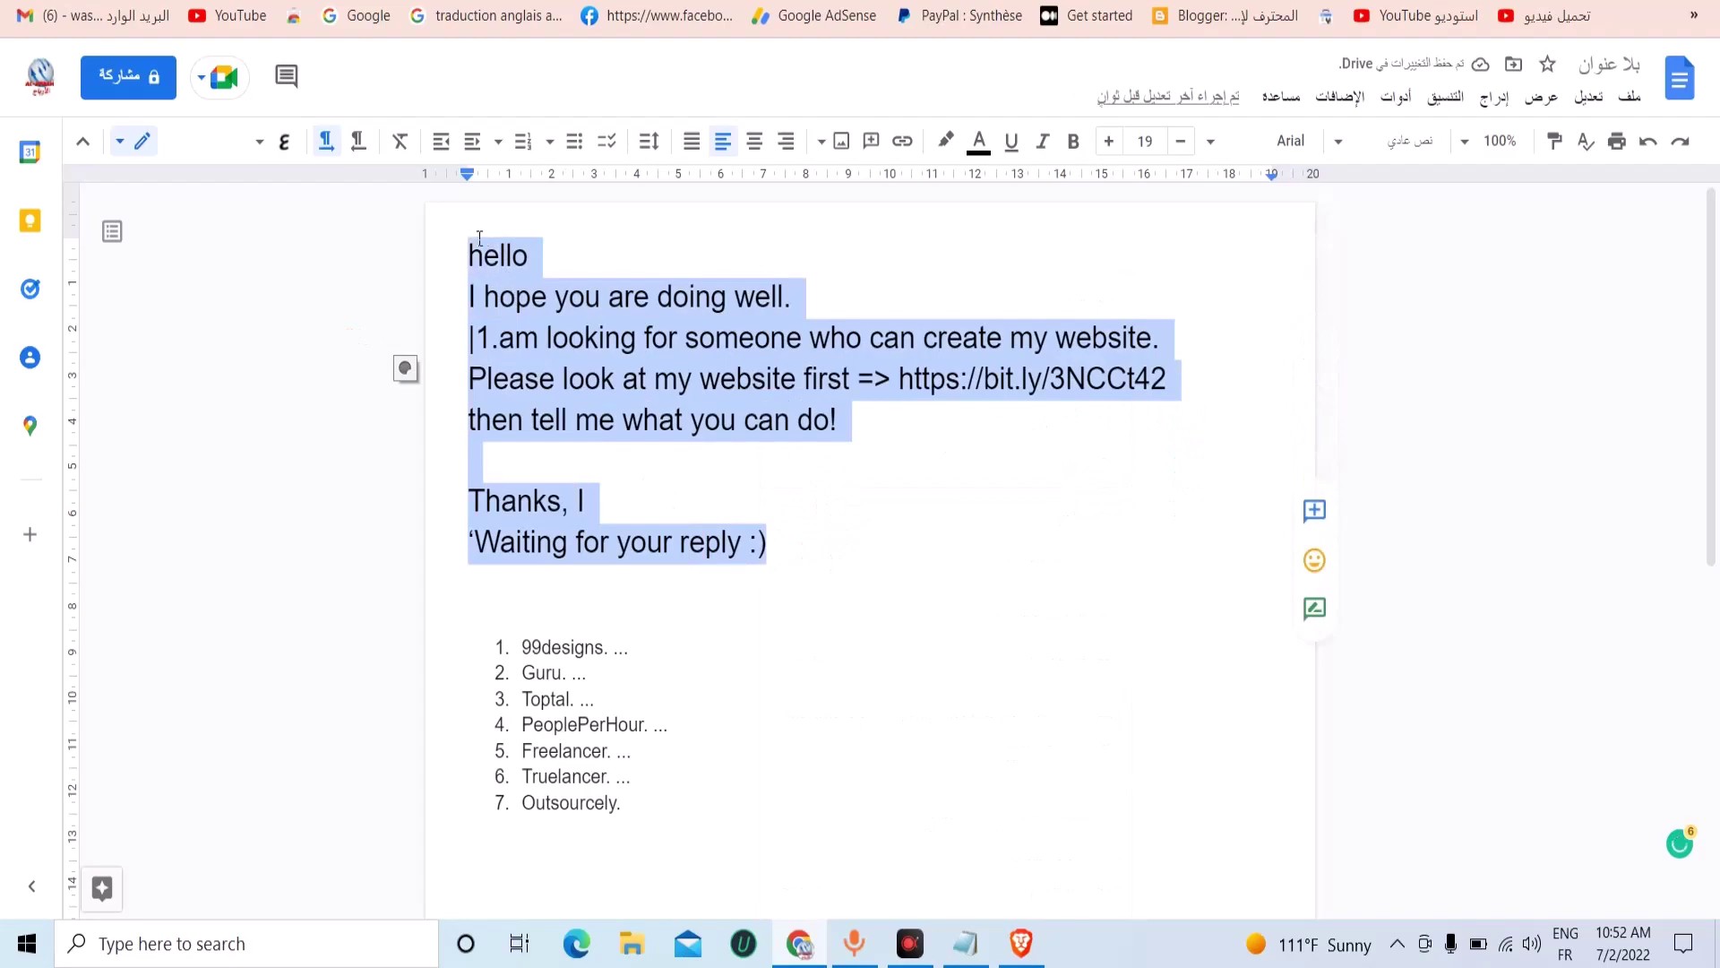
right_click(575, 284)
click(547, 361)
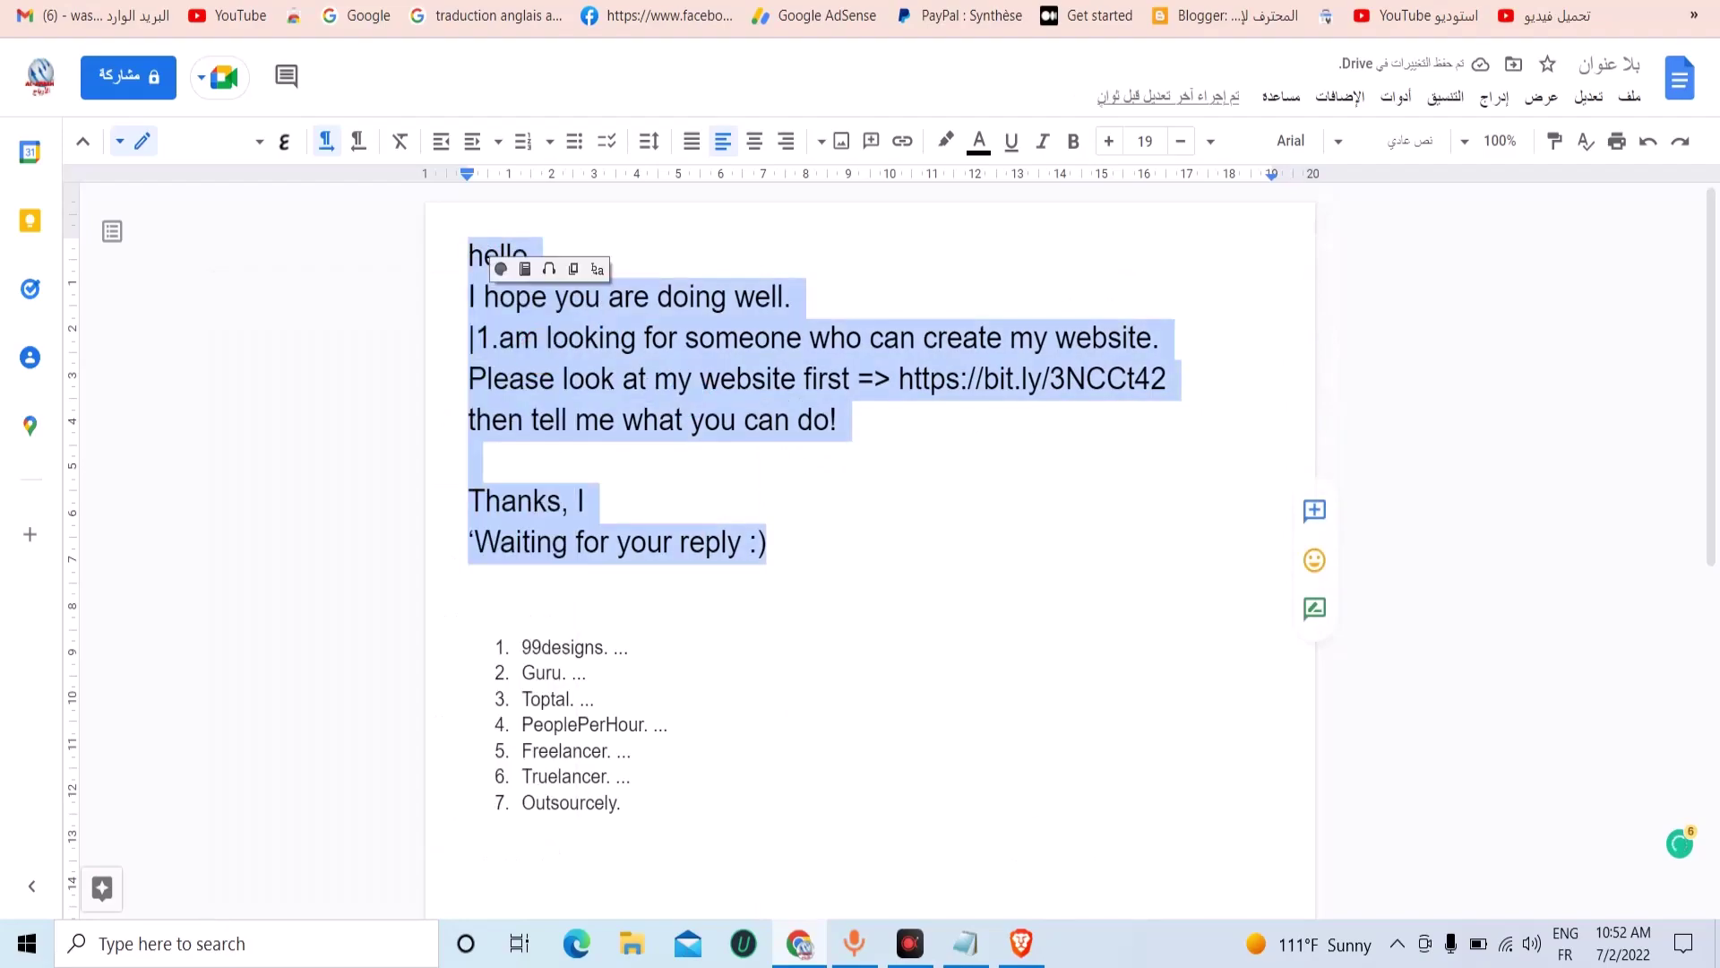
key(ctrl+Tab)
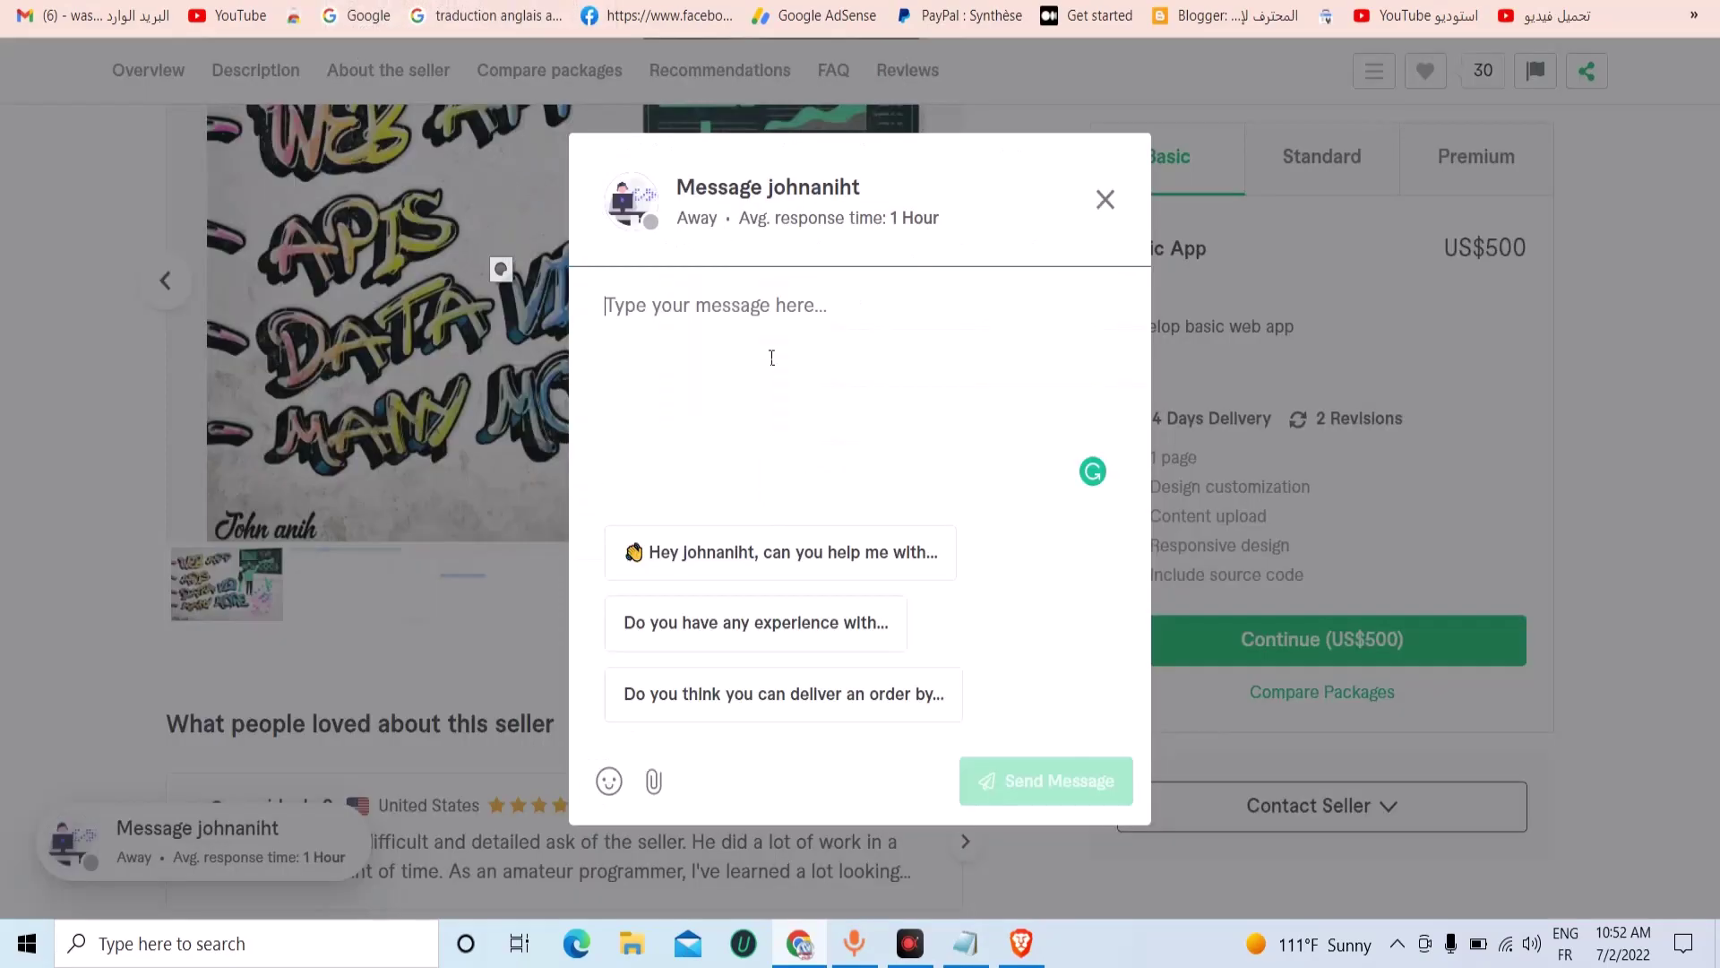
Paste the template message into the python flask dashboard seller's message box.
right_click(581, 315)
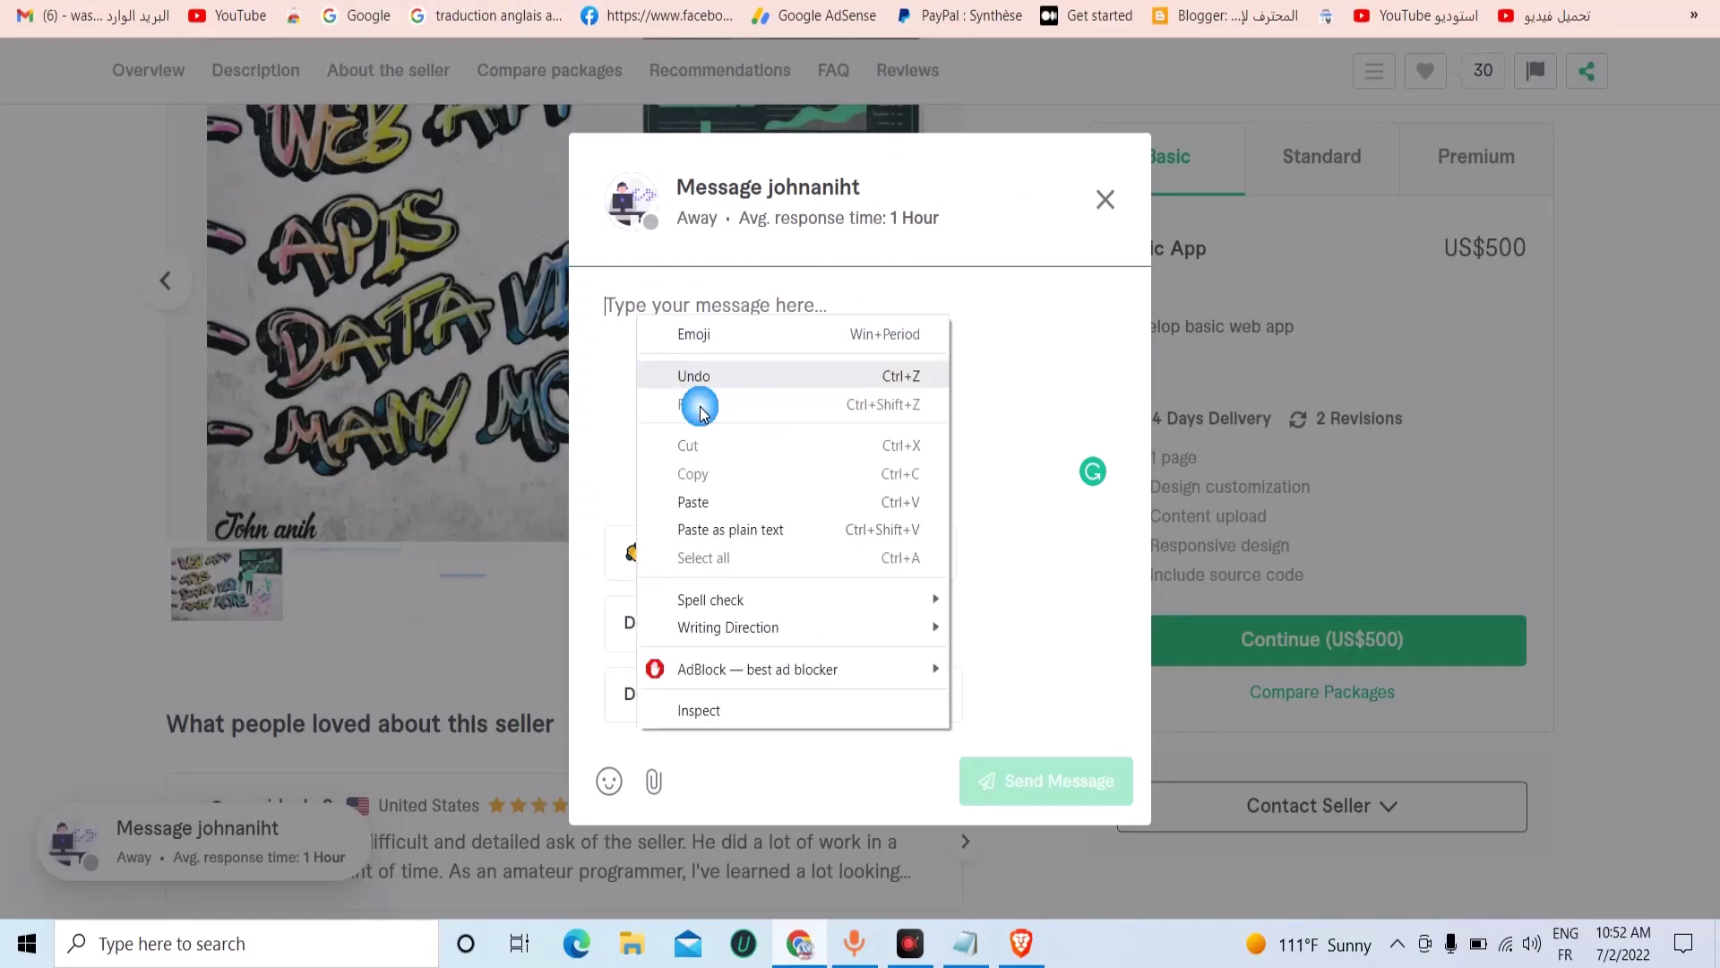
click(704, 499)
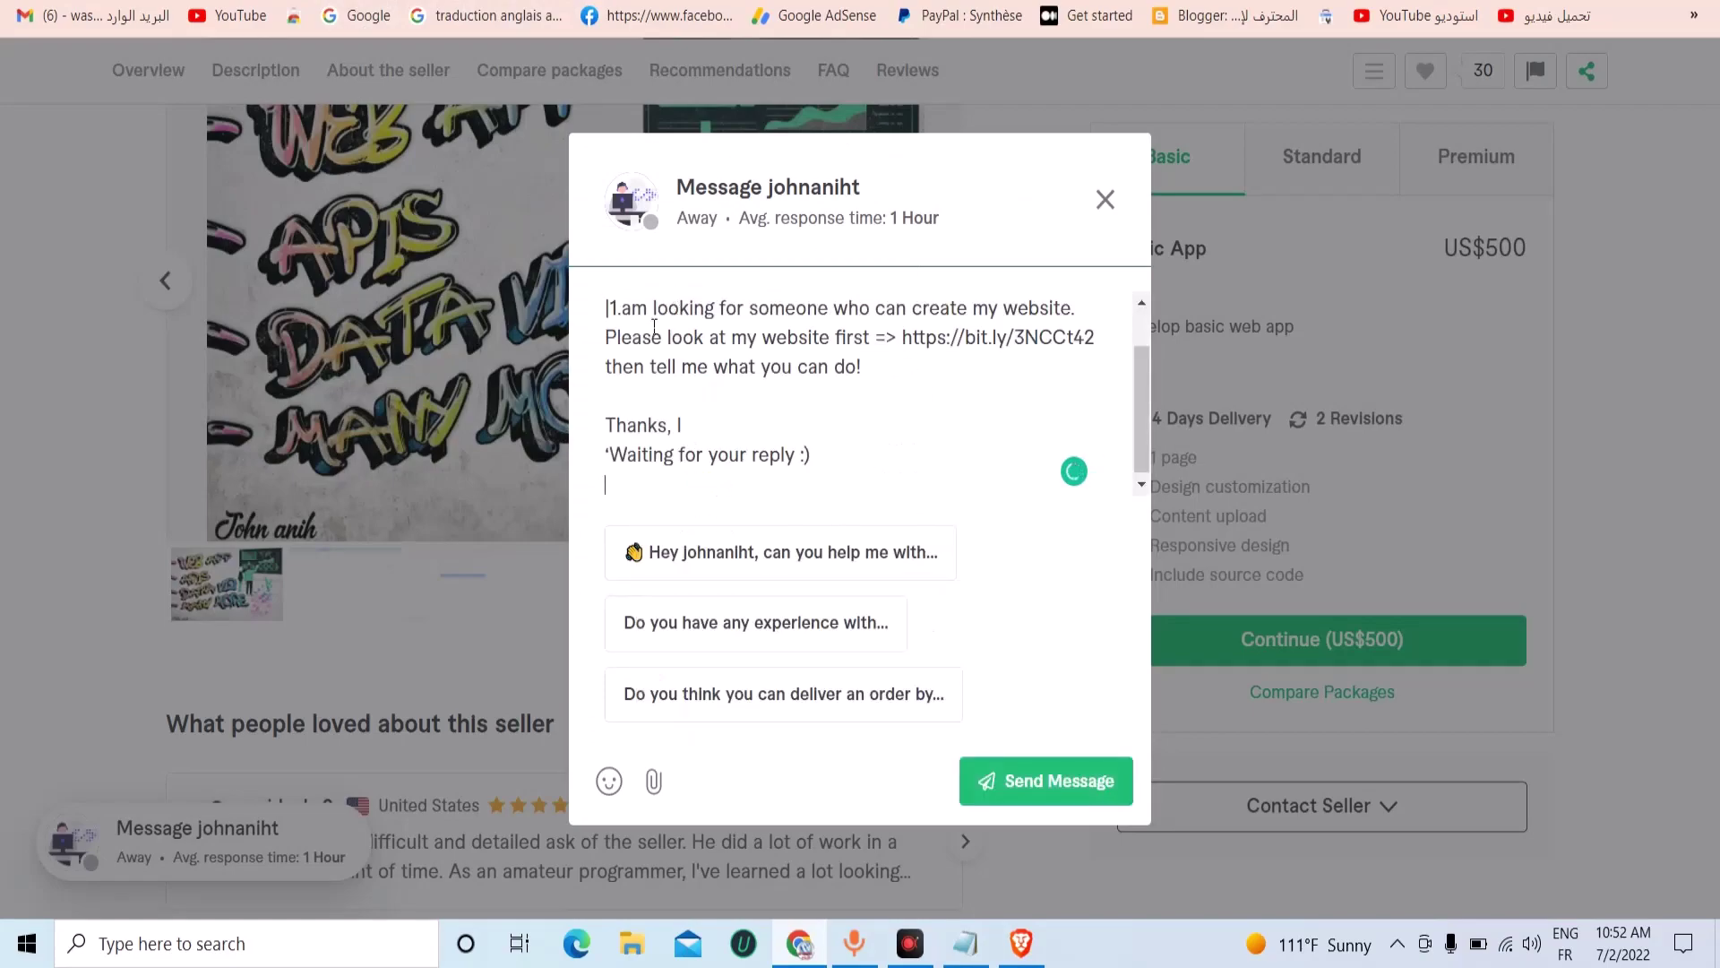
scroll(655, 326, up, 2)
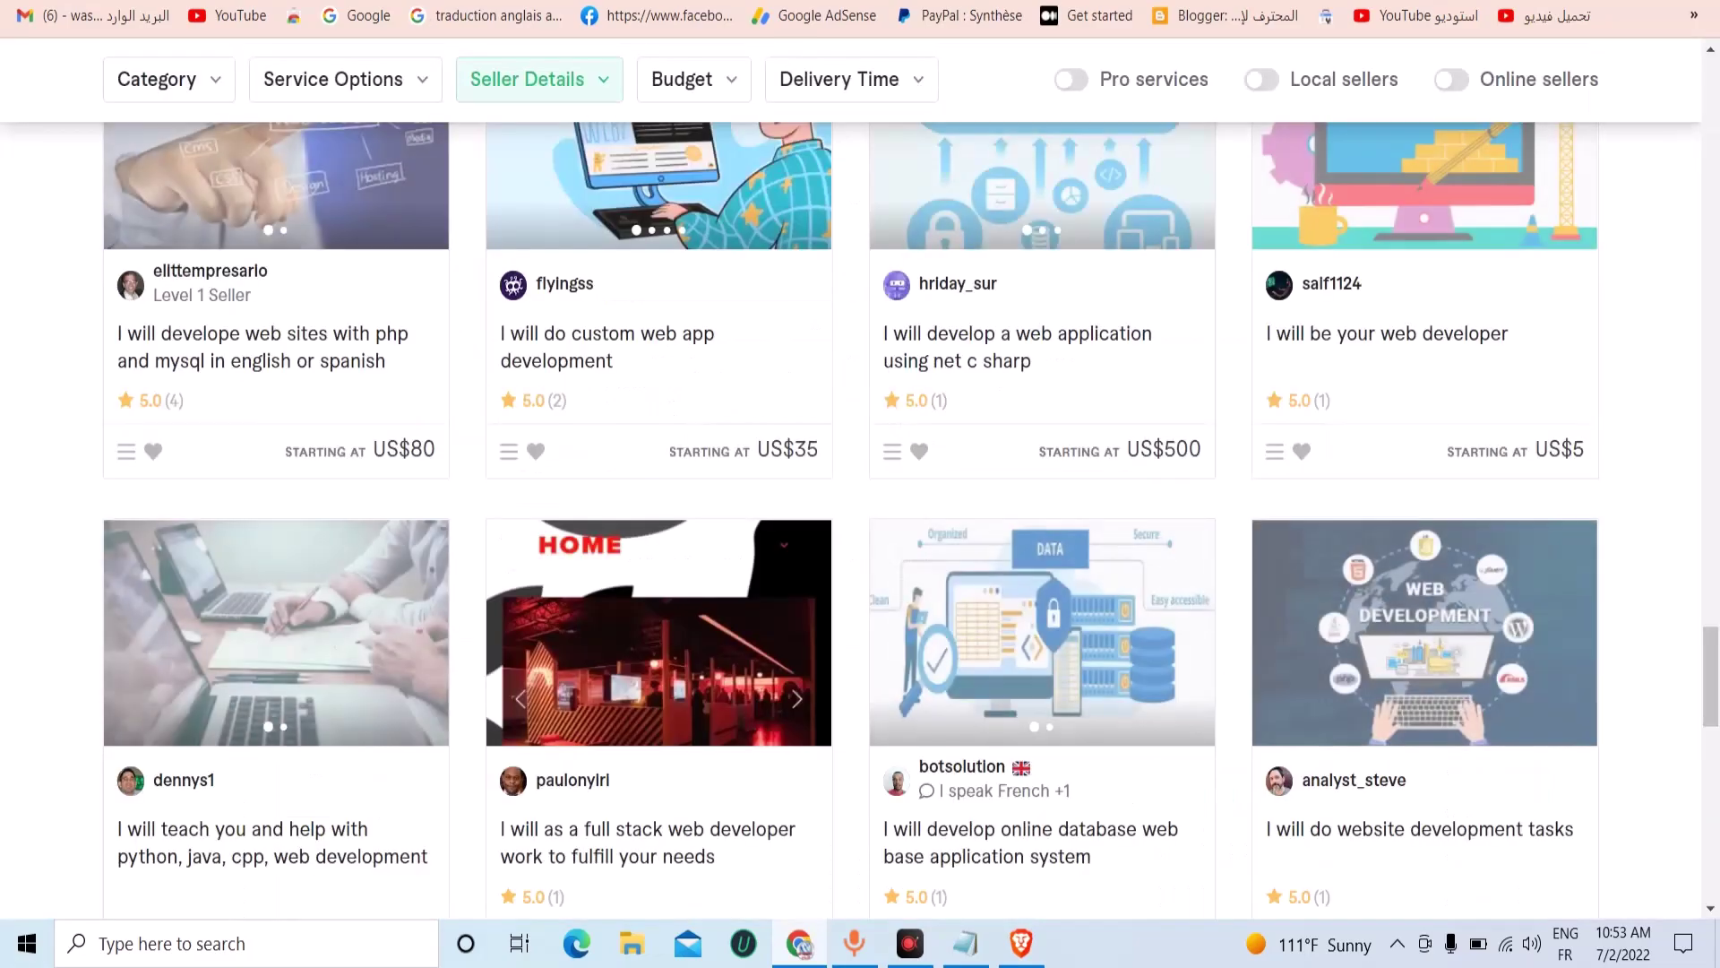
scroll(529, 310, up, 15)
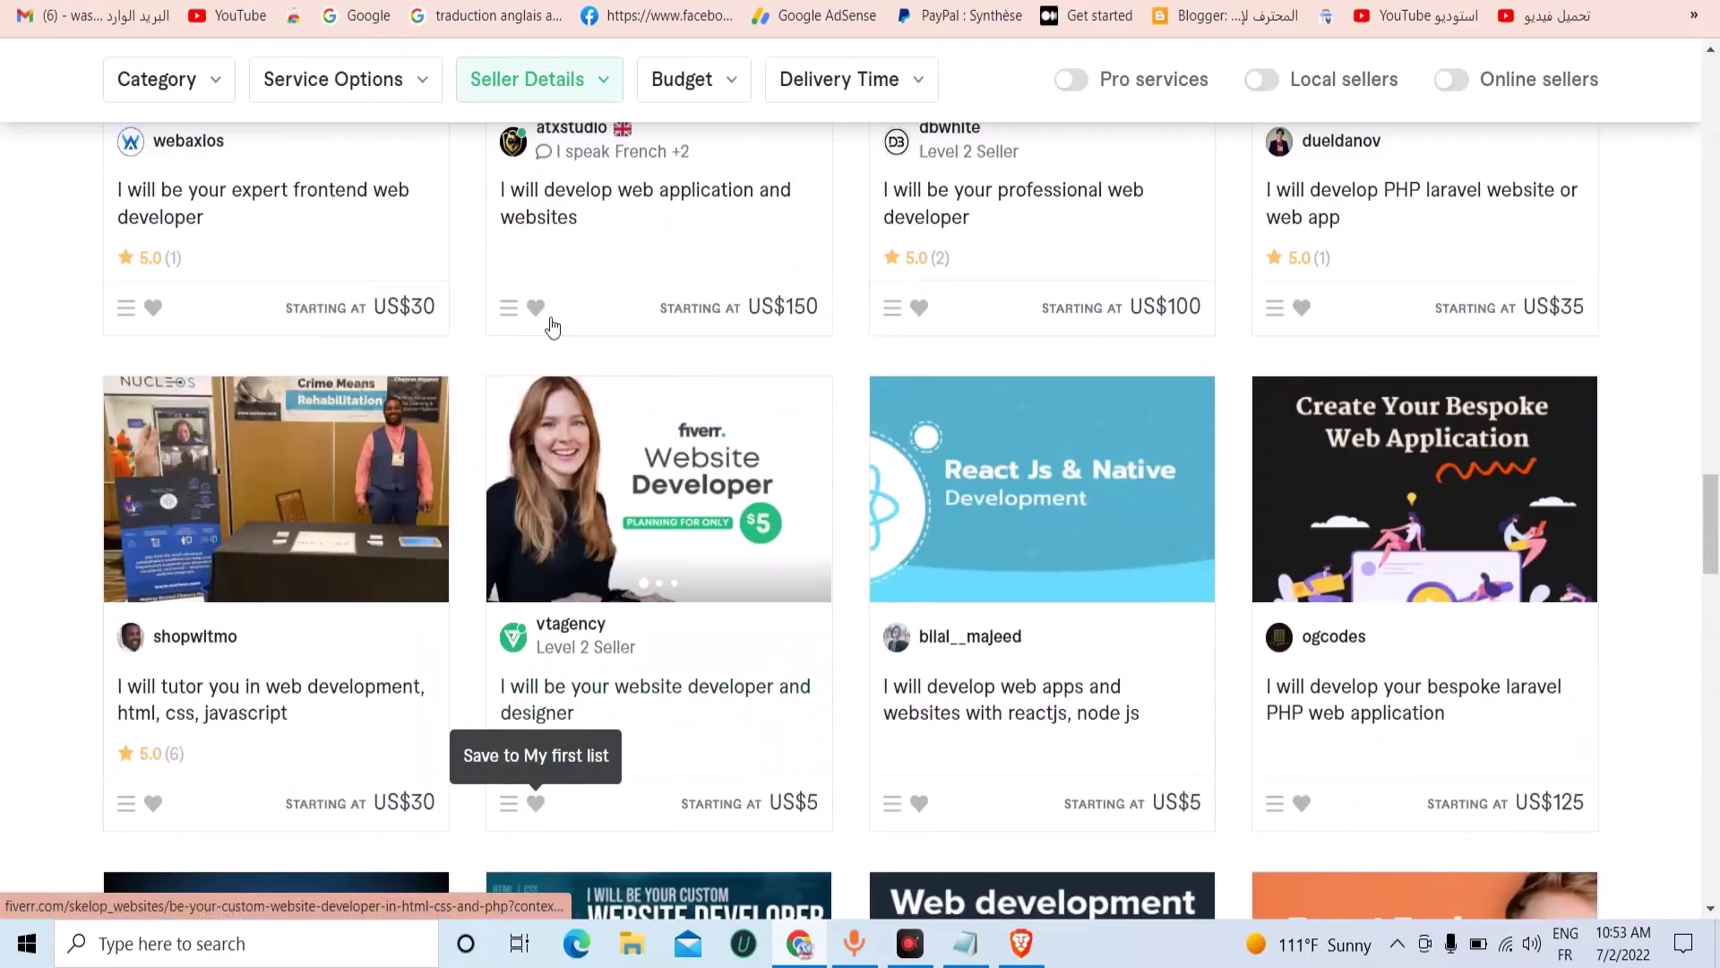
scroll(555, 325, up, 20)
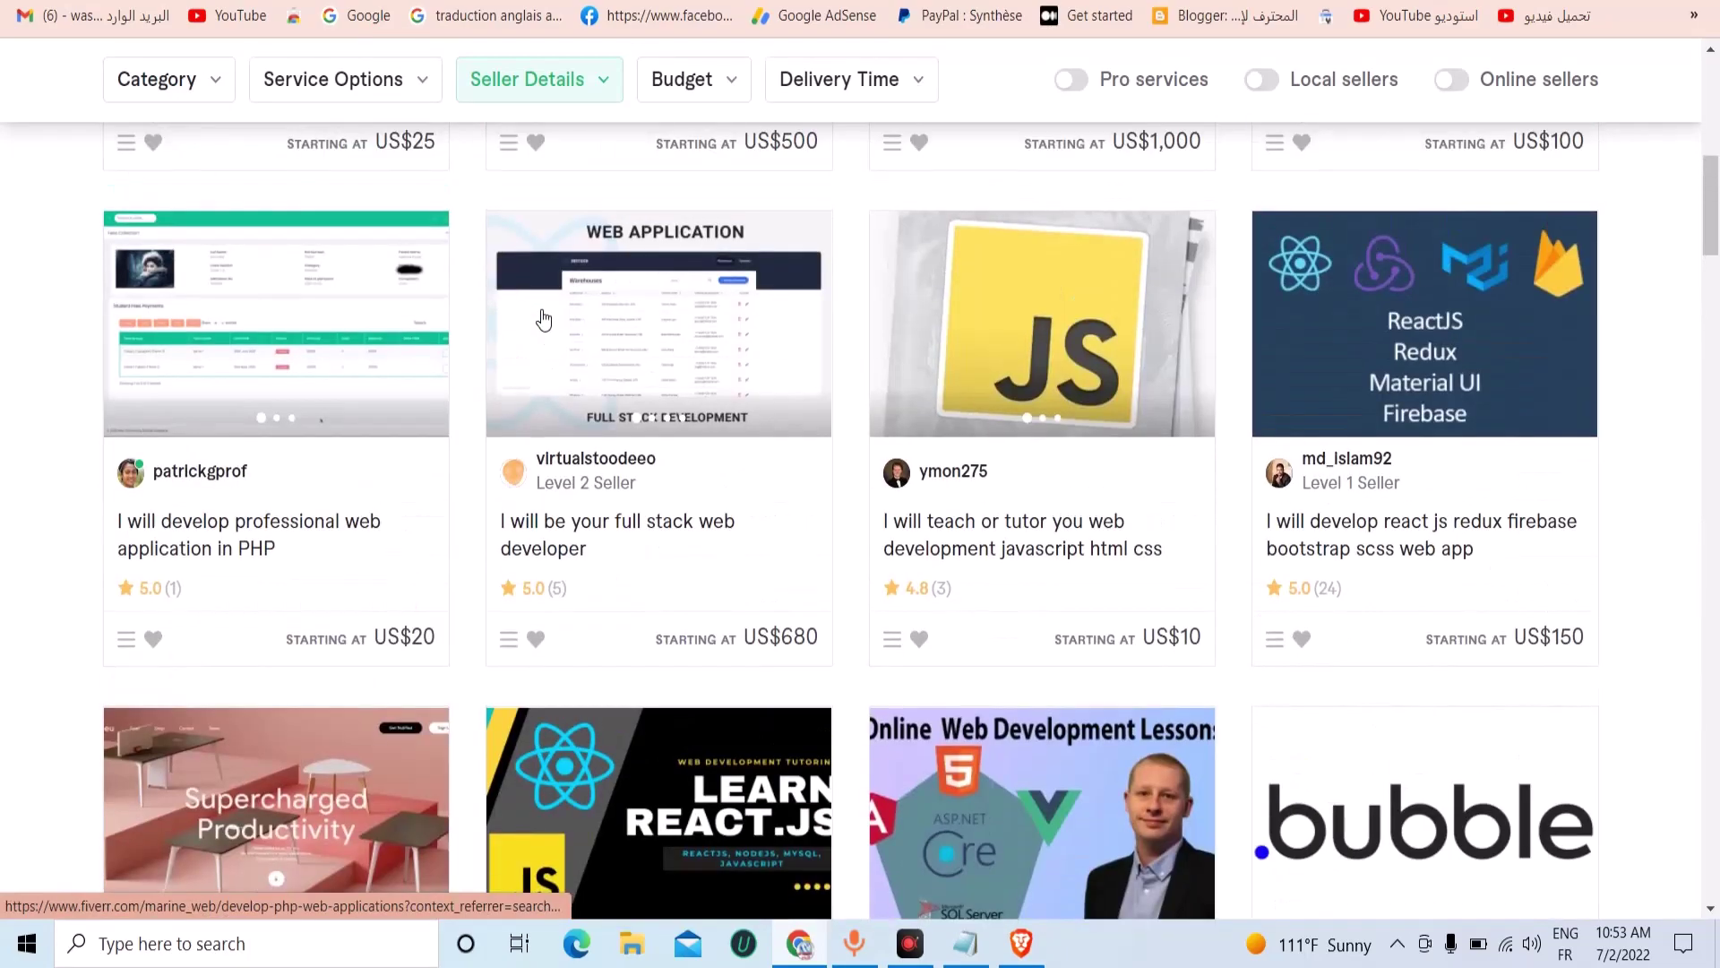
scroll(543, 315, up, 3)
scroll(542, 318, down, 5)
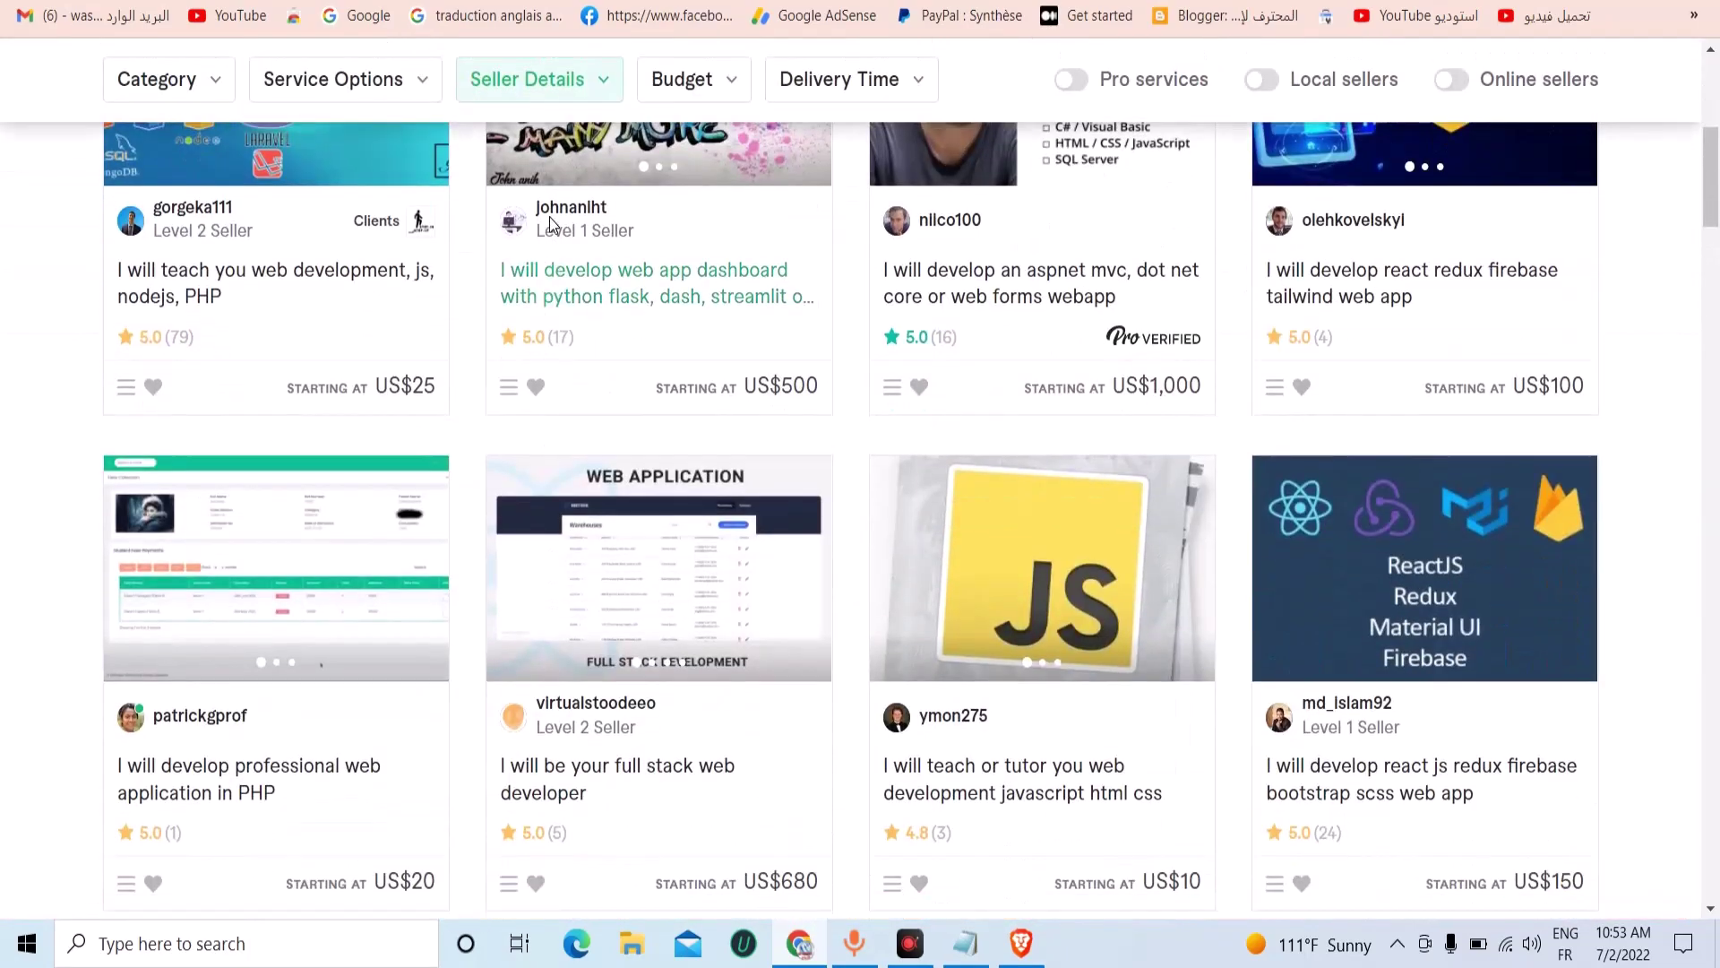
Copy the seller's username from the results and open their profile page.
double_click(548, 213)
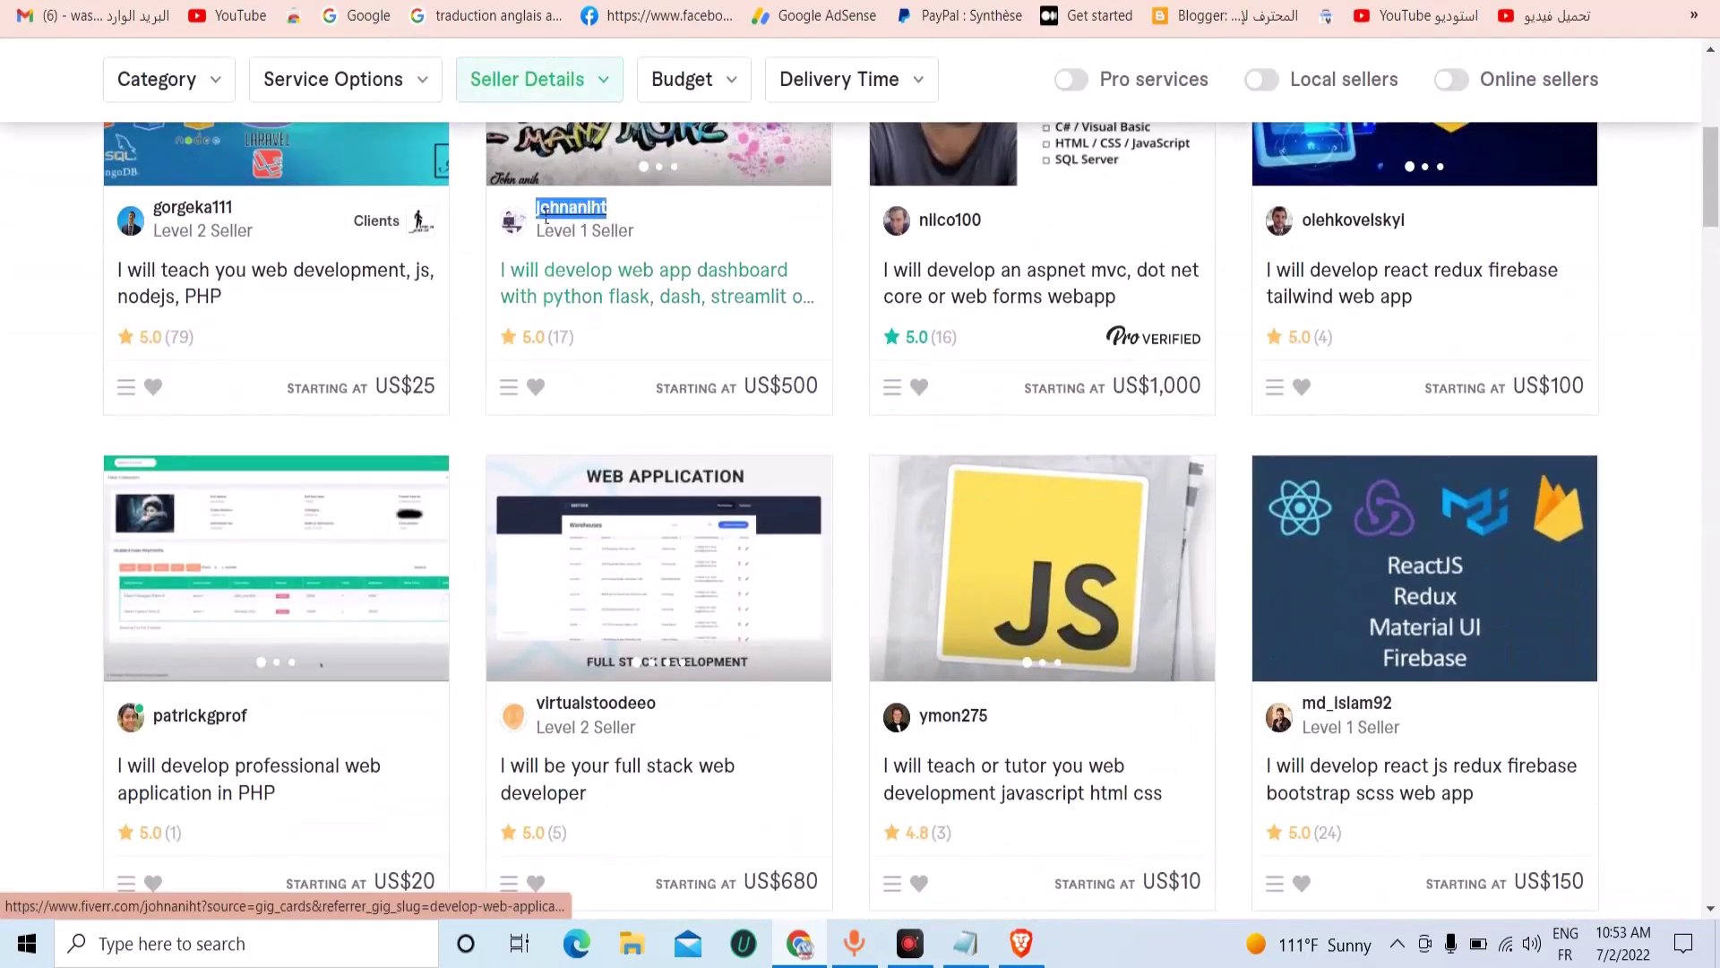
right_click(548, 216)
click(610, 373)
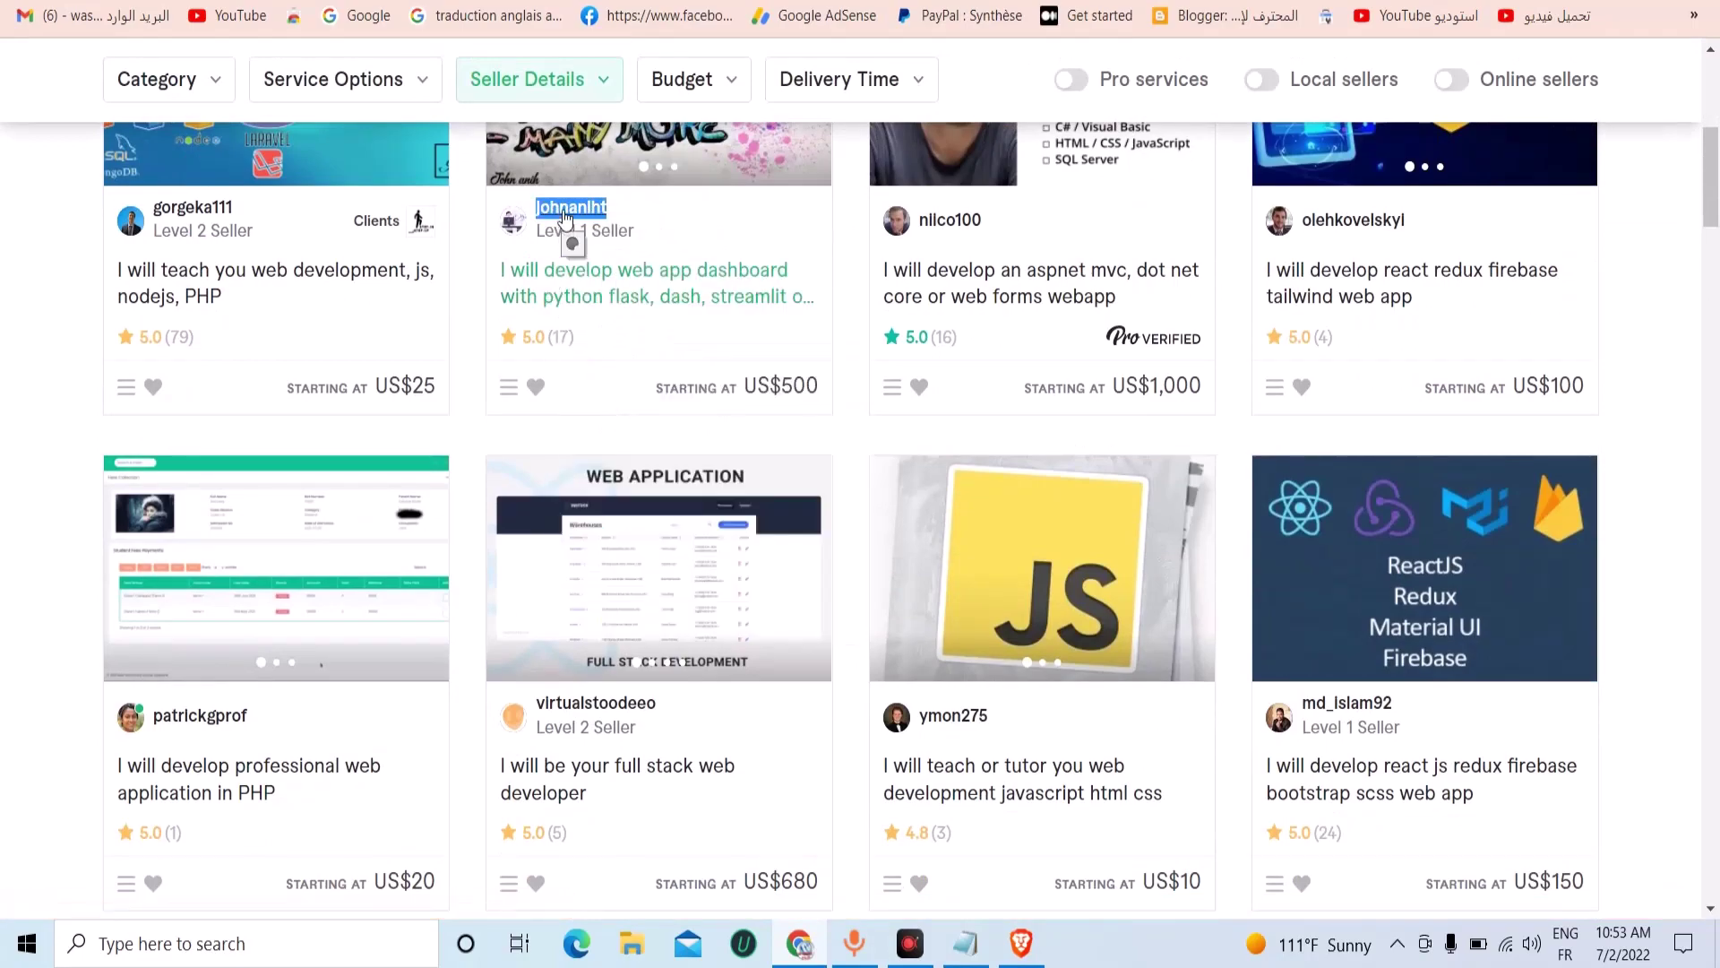
right_click(564, 218)
click(611, 381)
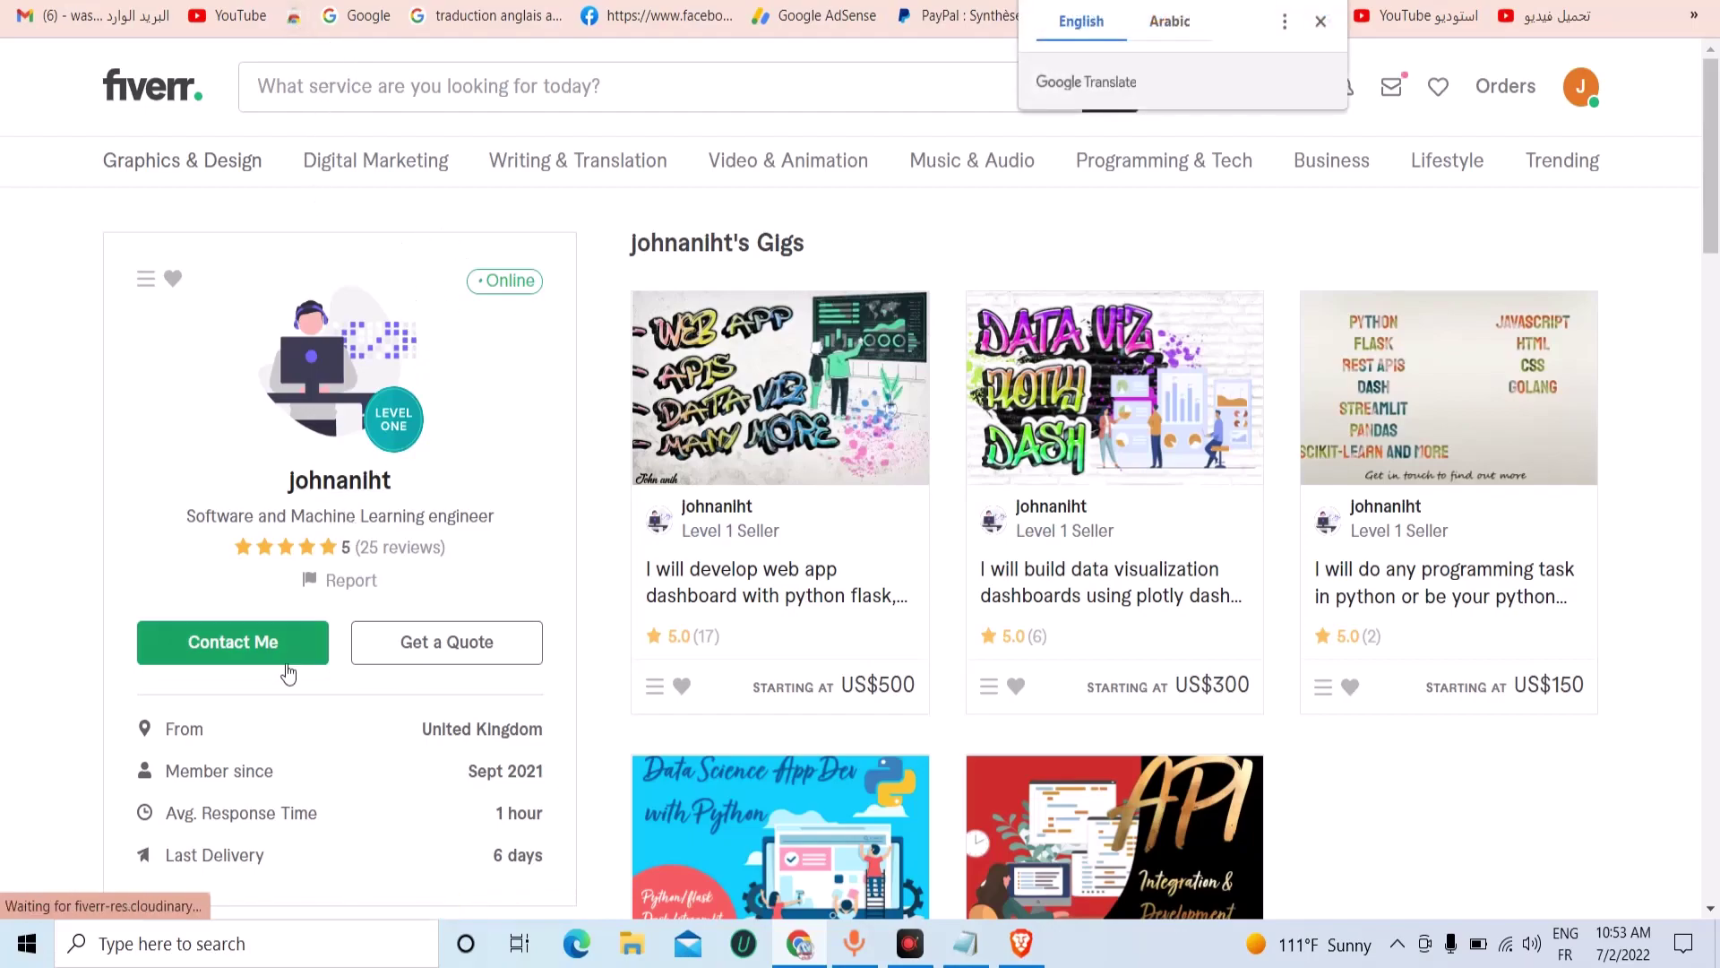
Start a new message to the seller and paste their username as the greeting.
click(228, 639)
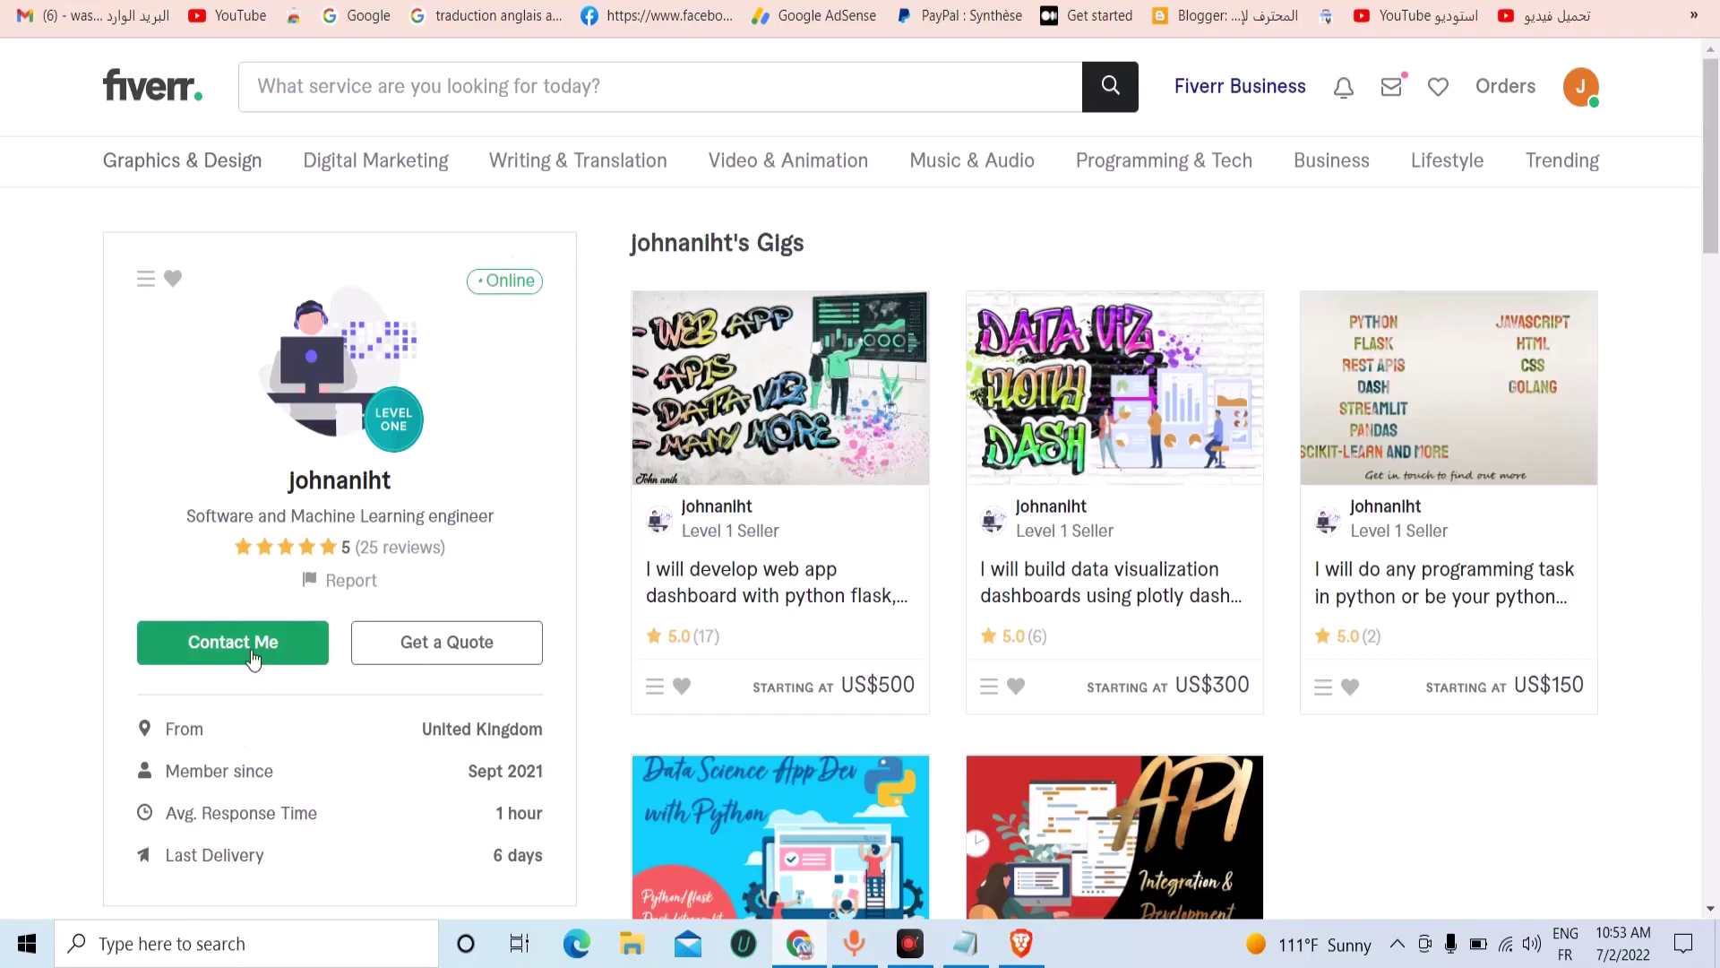
scroll(256, 663, down, 3)
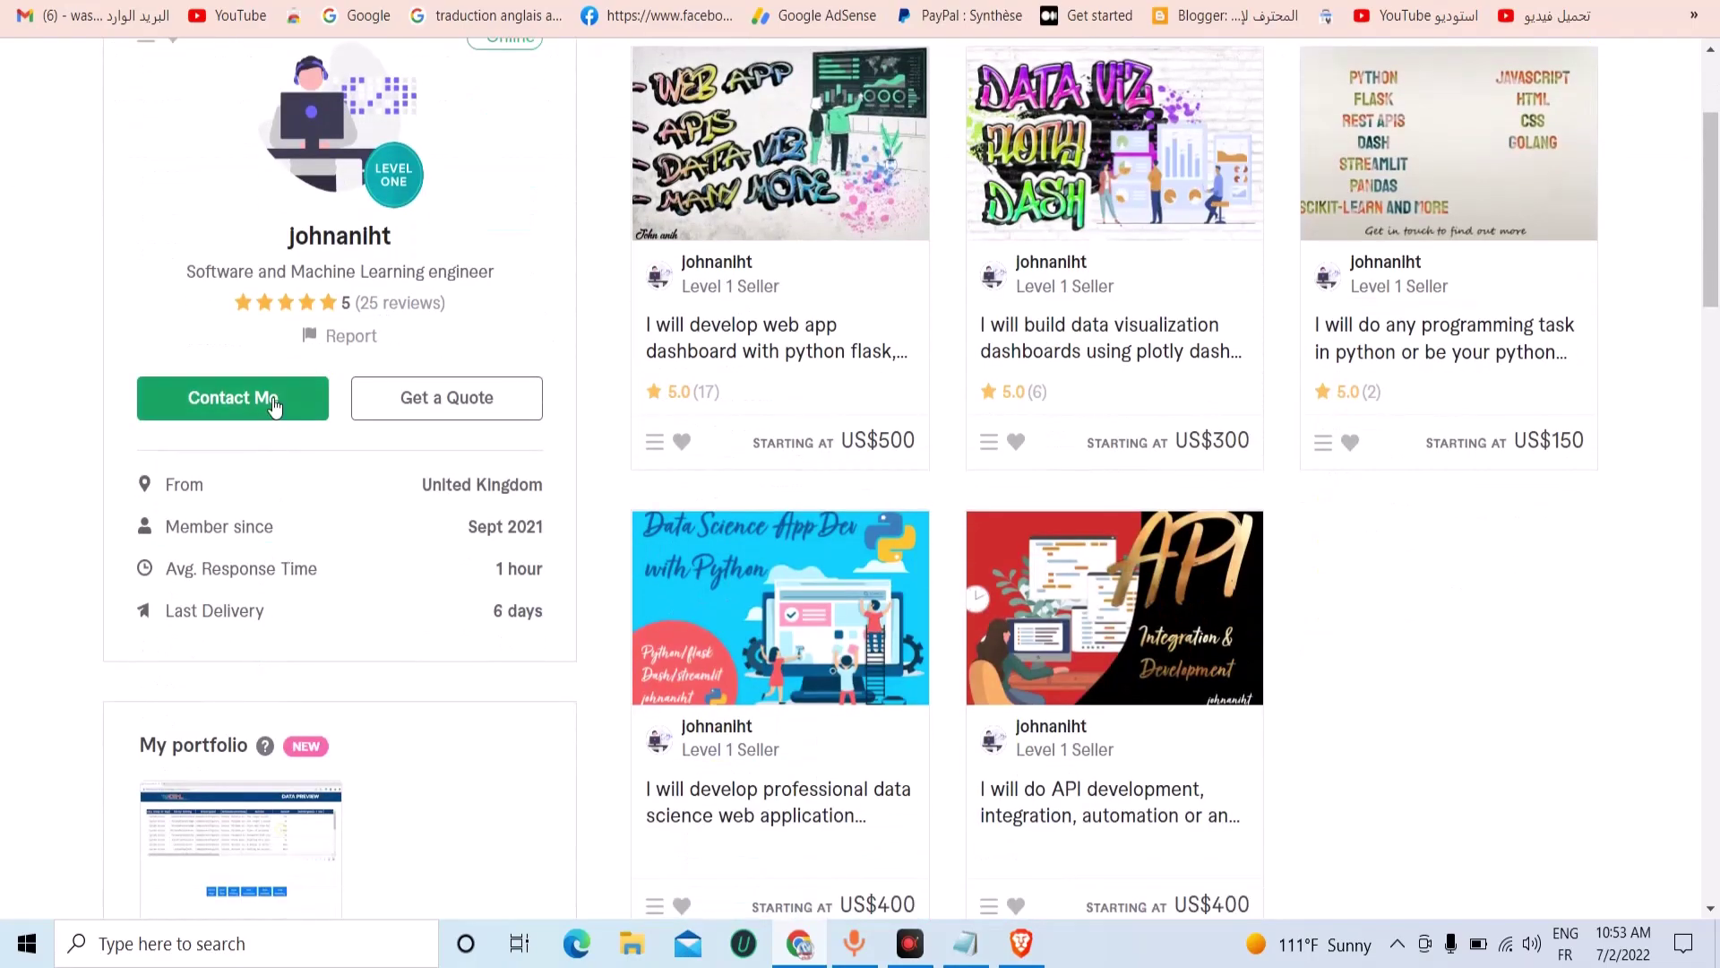
click(273, 405)
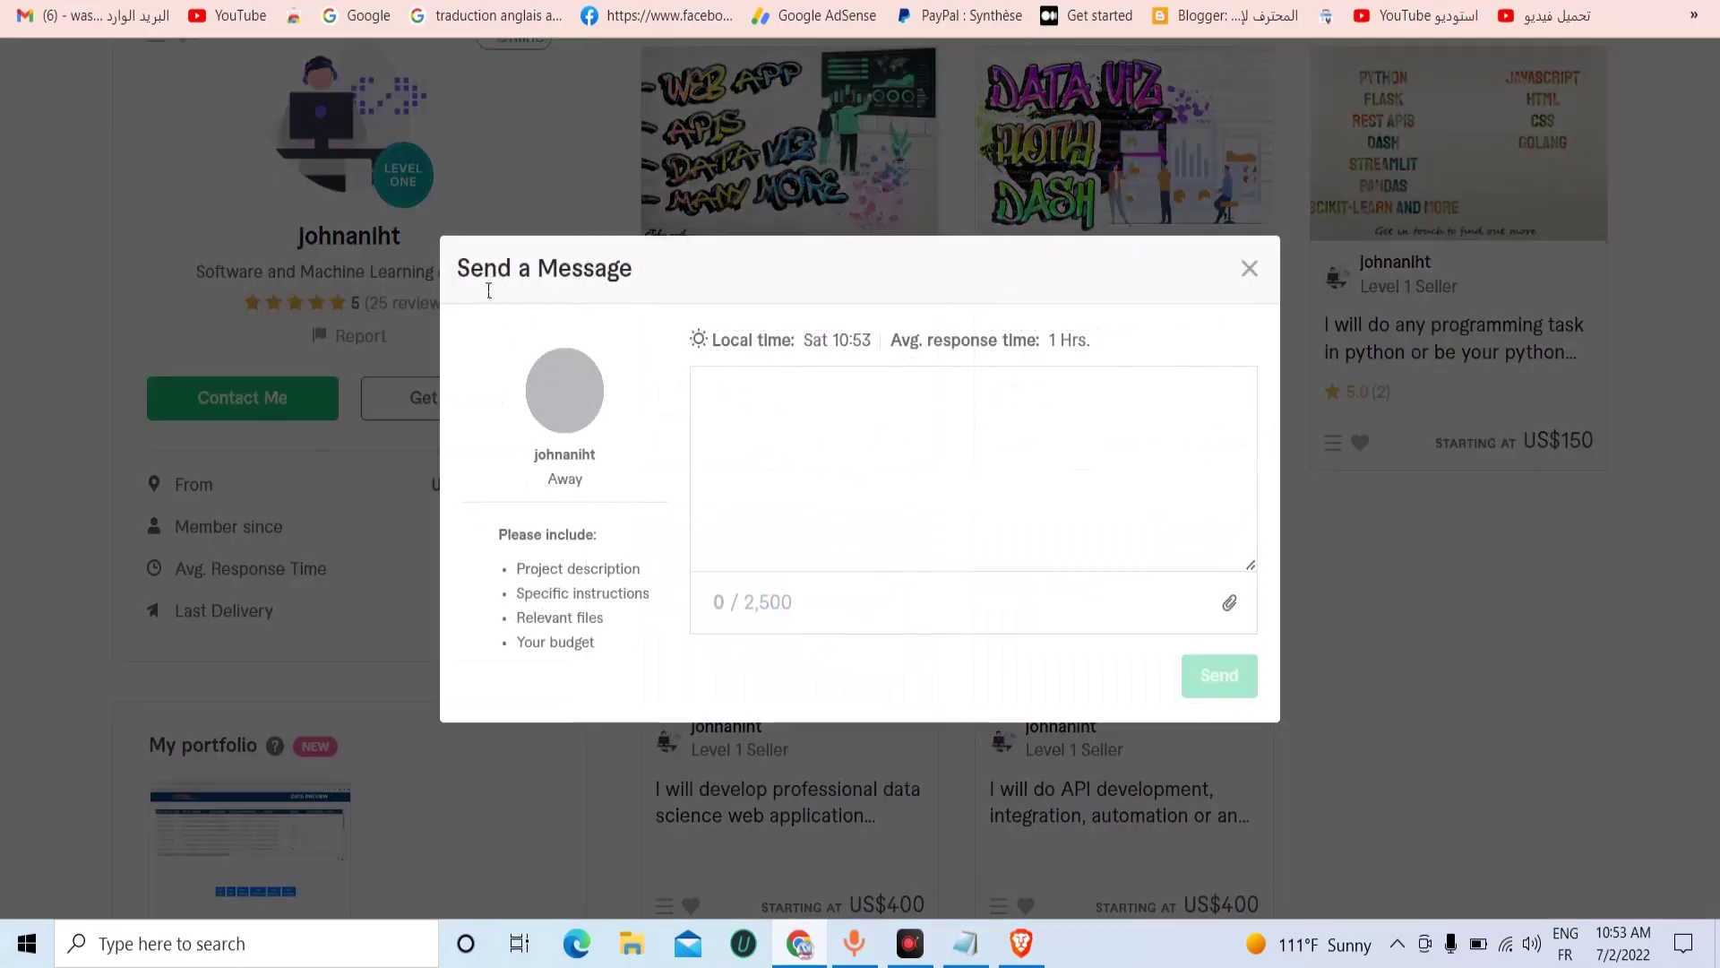
right_click(800, 394)
click(945, 581)
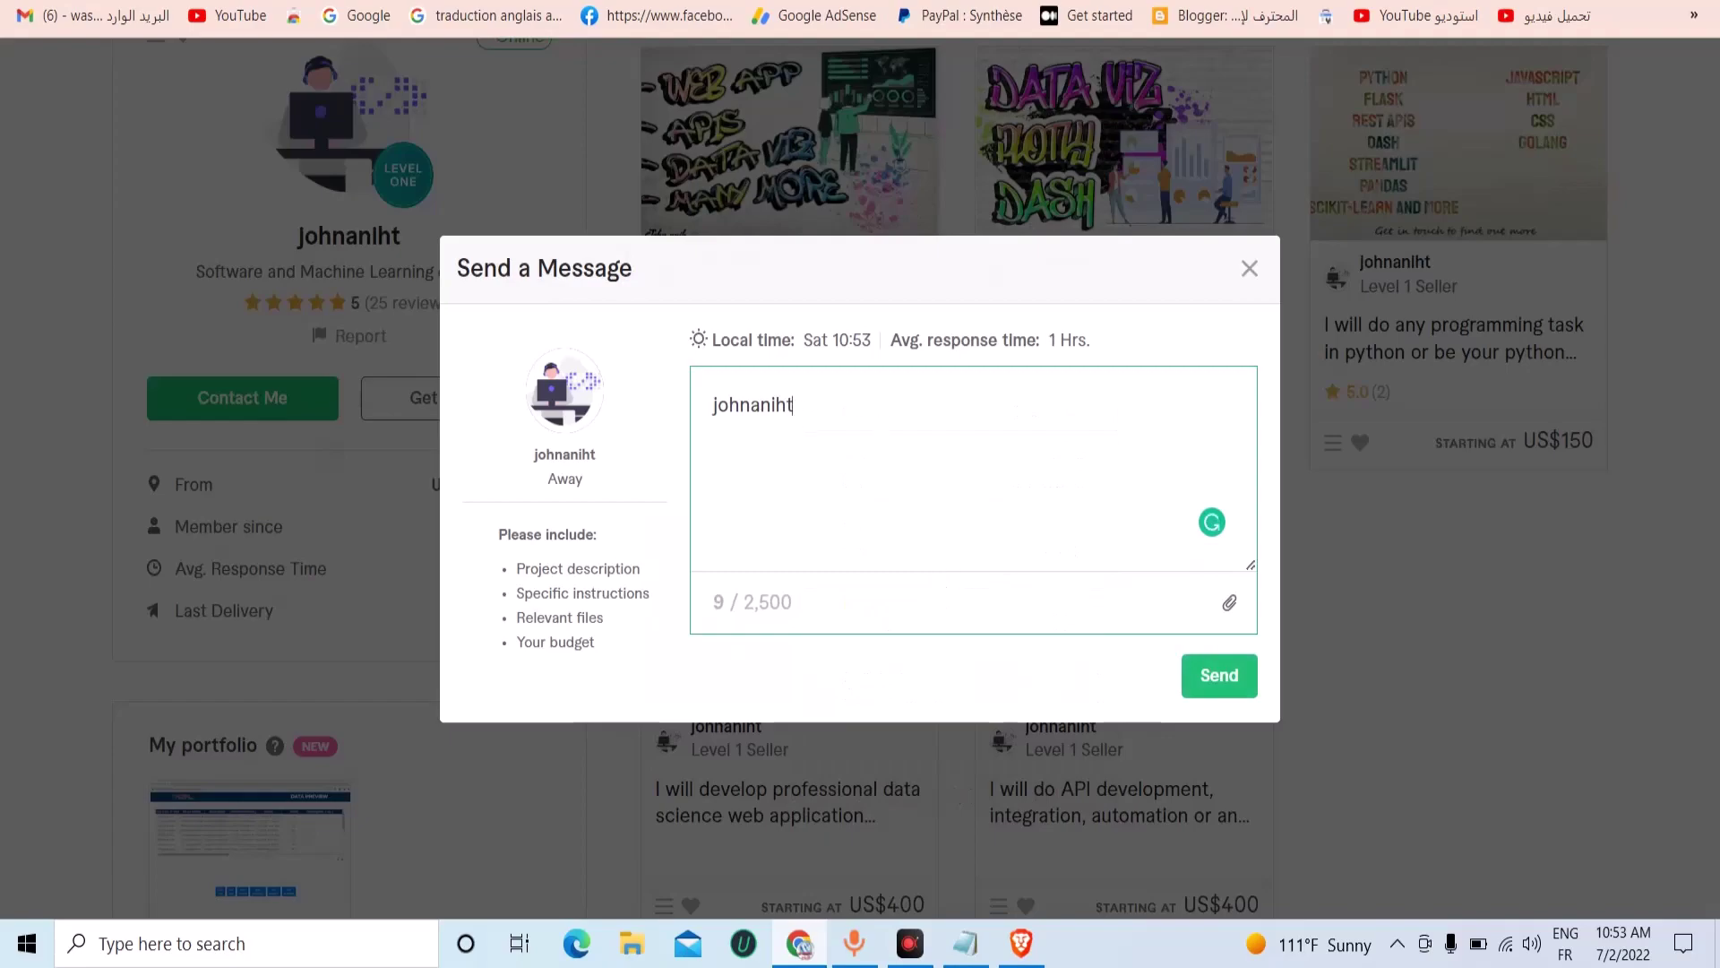
Copy the template message from the Doc and paste it below the username.
key(ctrl+Tab)
right_click(629, 289)
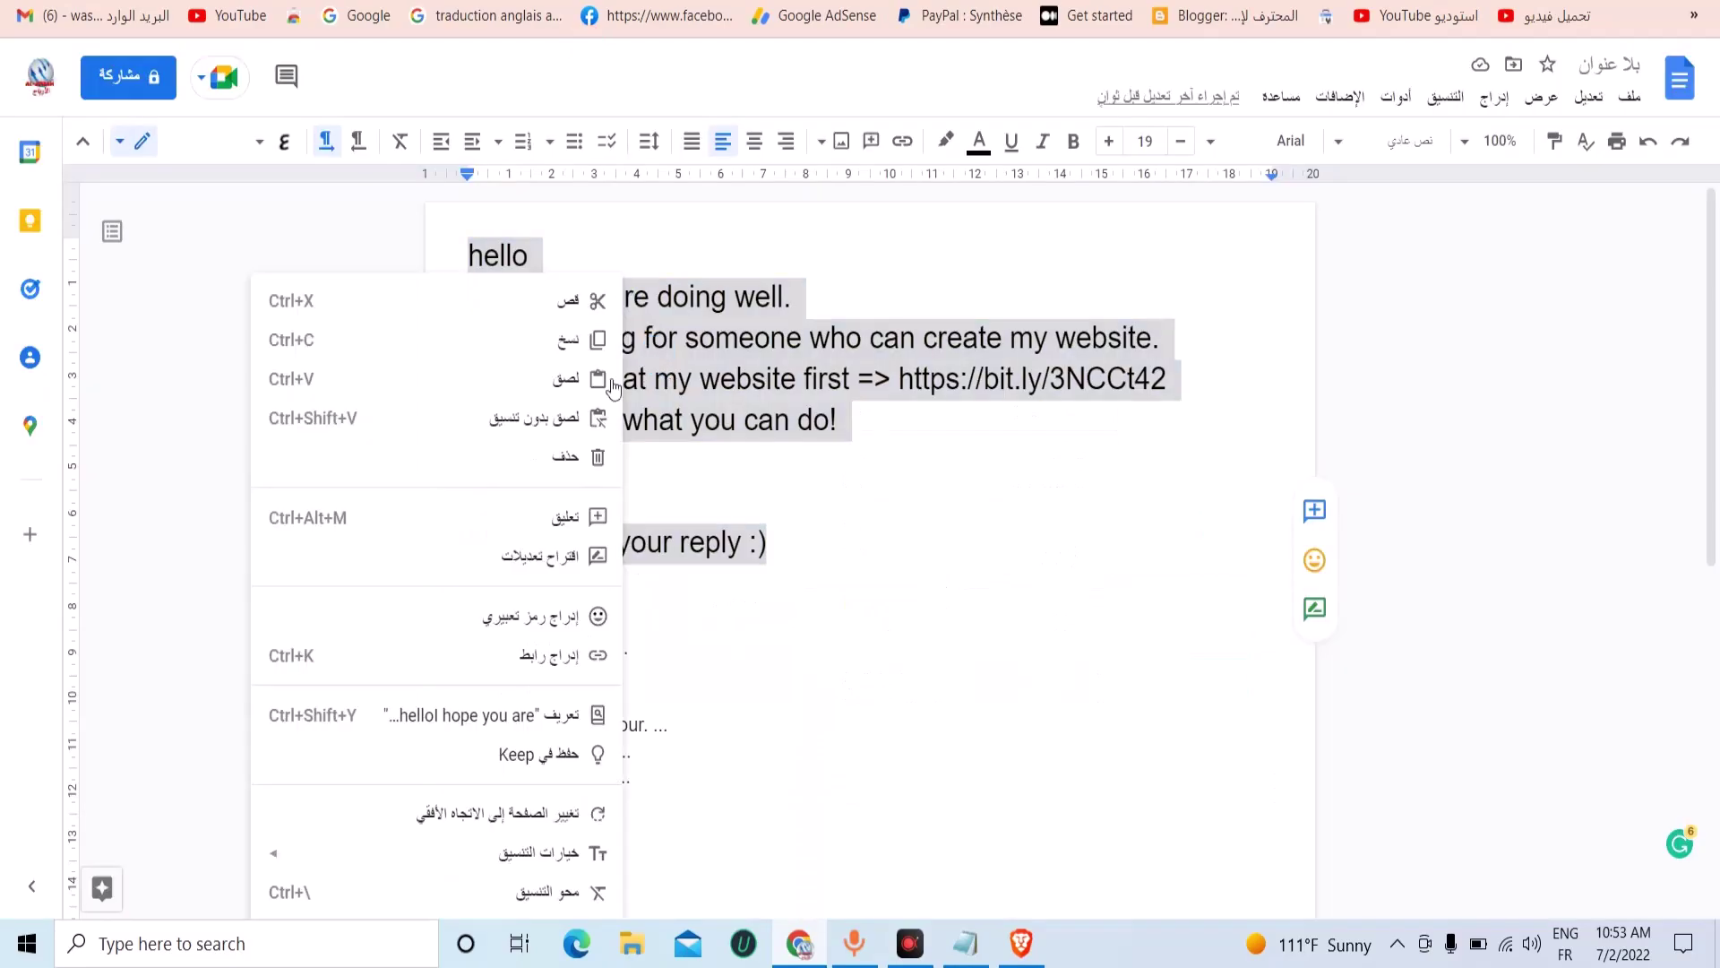
click(561, 343)
key(ctrl+Tab)
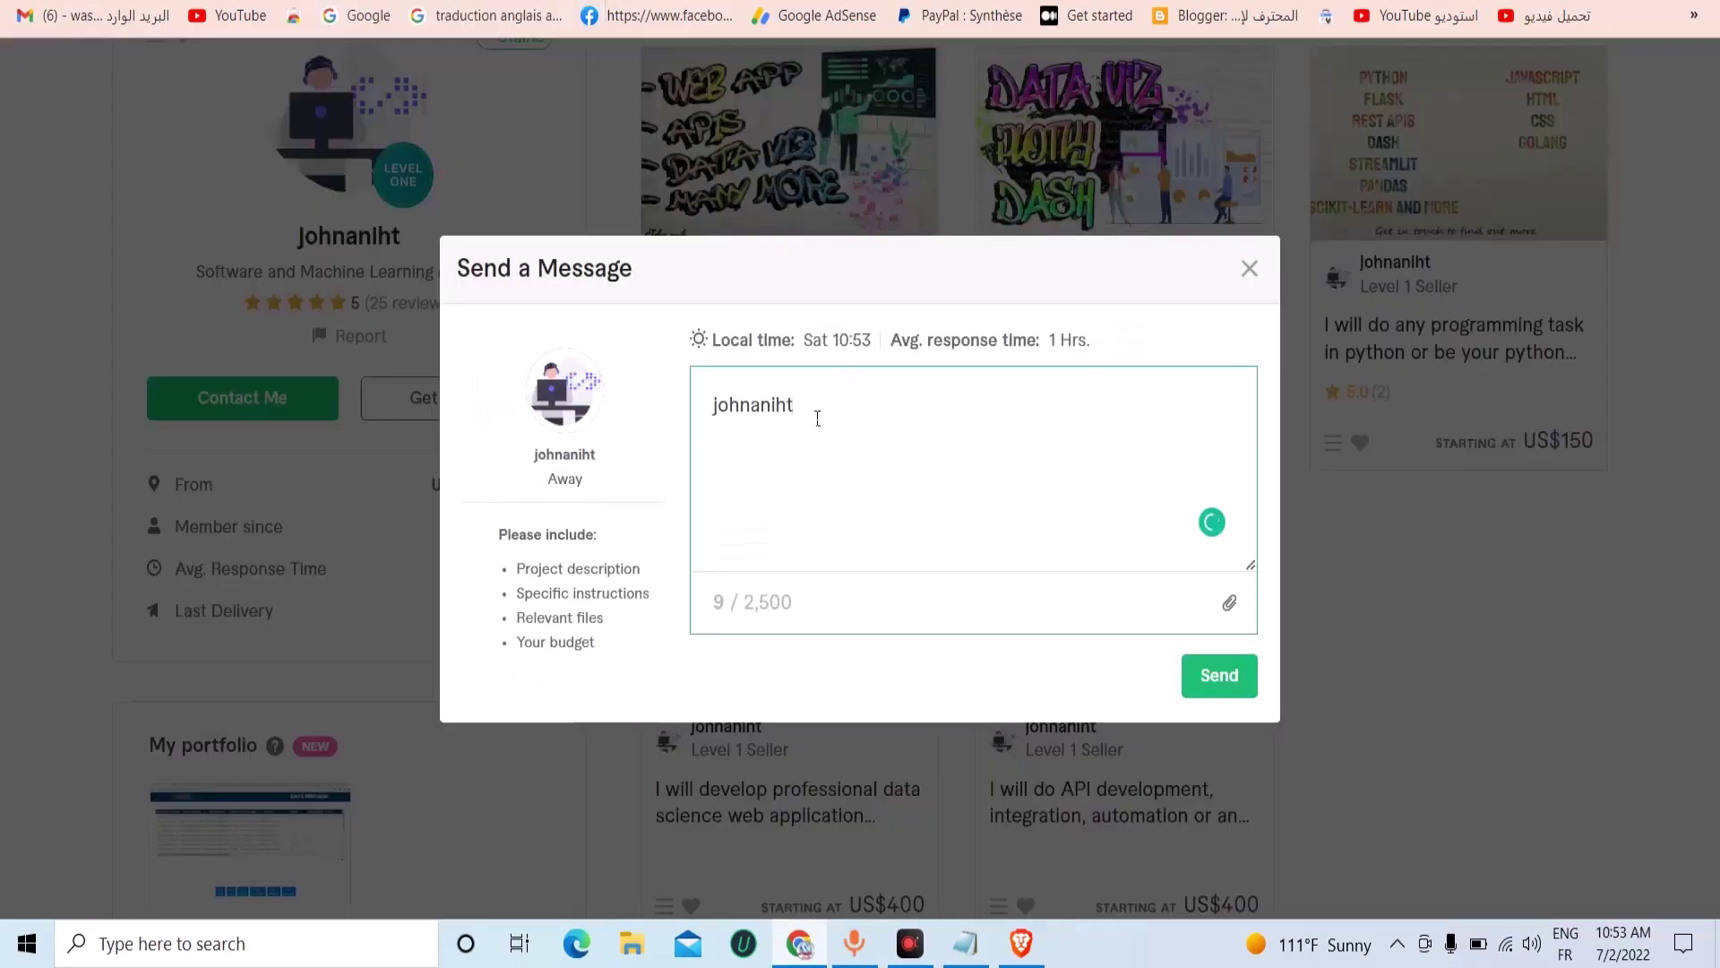
key(Return)
key(Return)
key(ctrl+v)
Move 'hello' before the username, capitalise it to 'Hello', and add a blank line.
scroll(836, 426, up, 2)
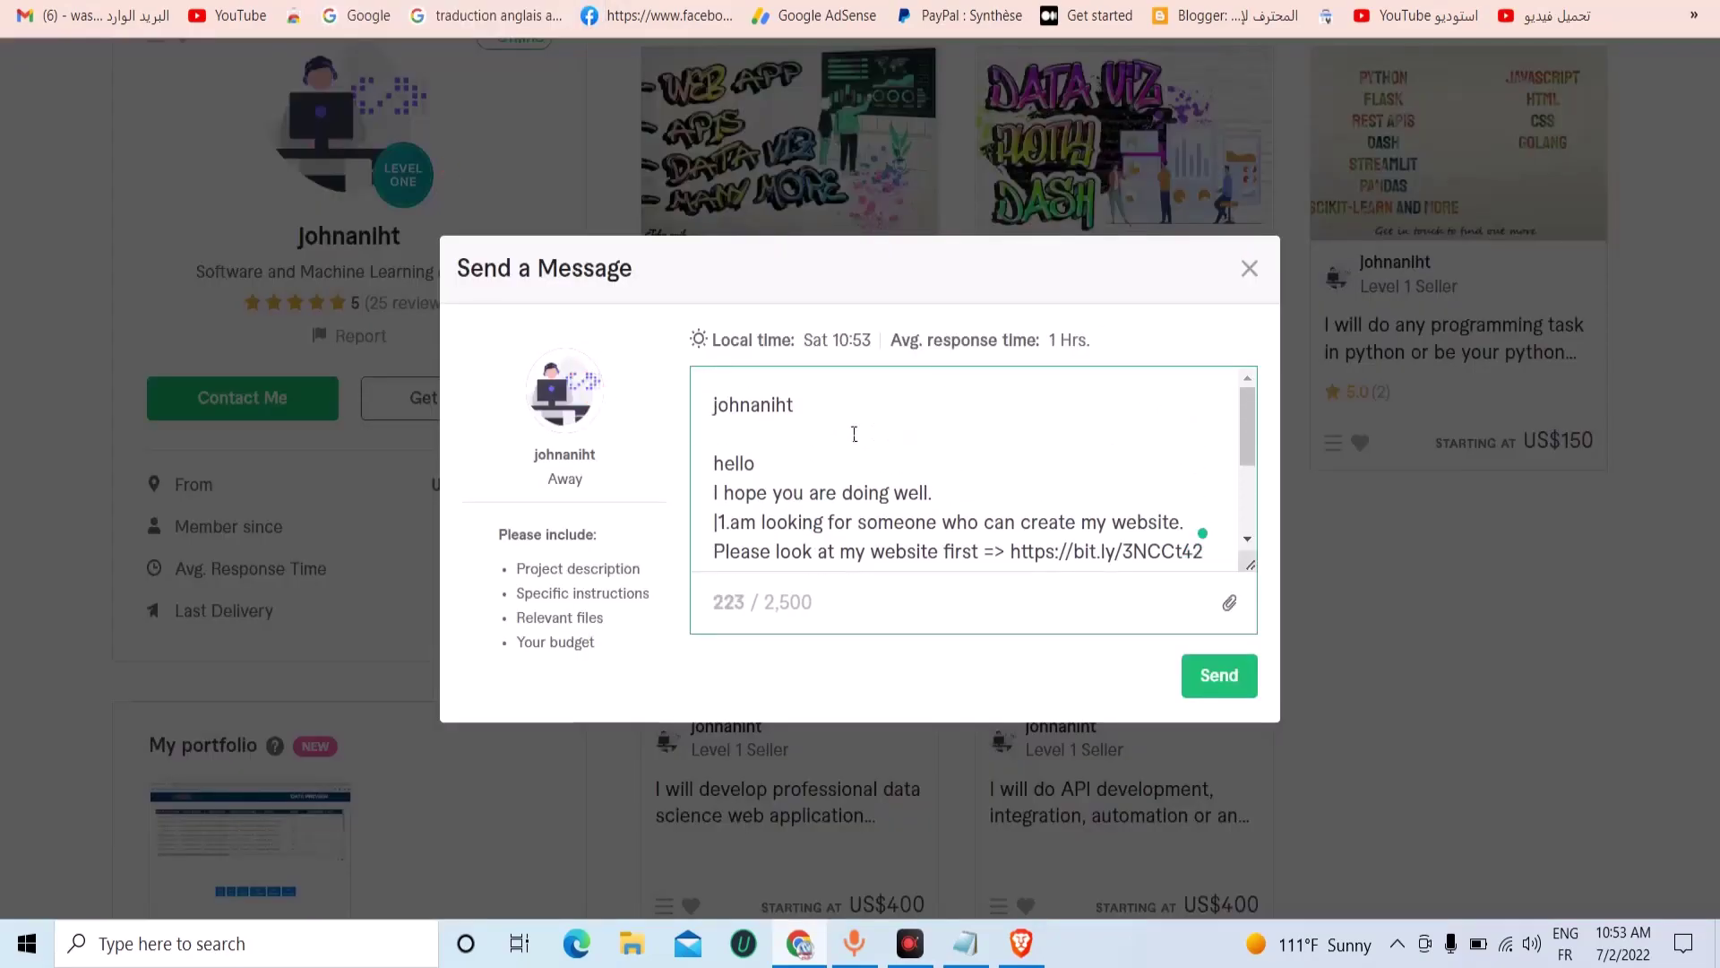
right_click(746, 465)
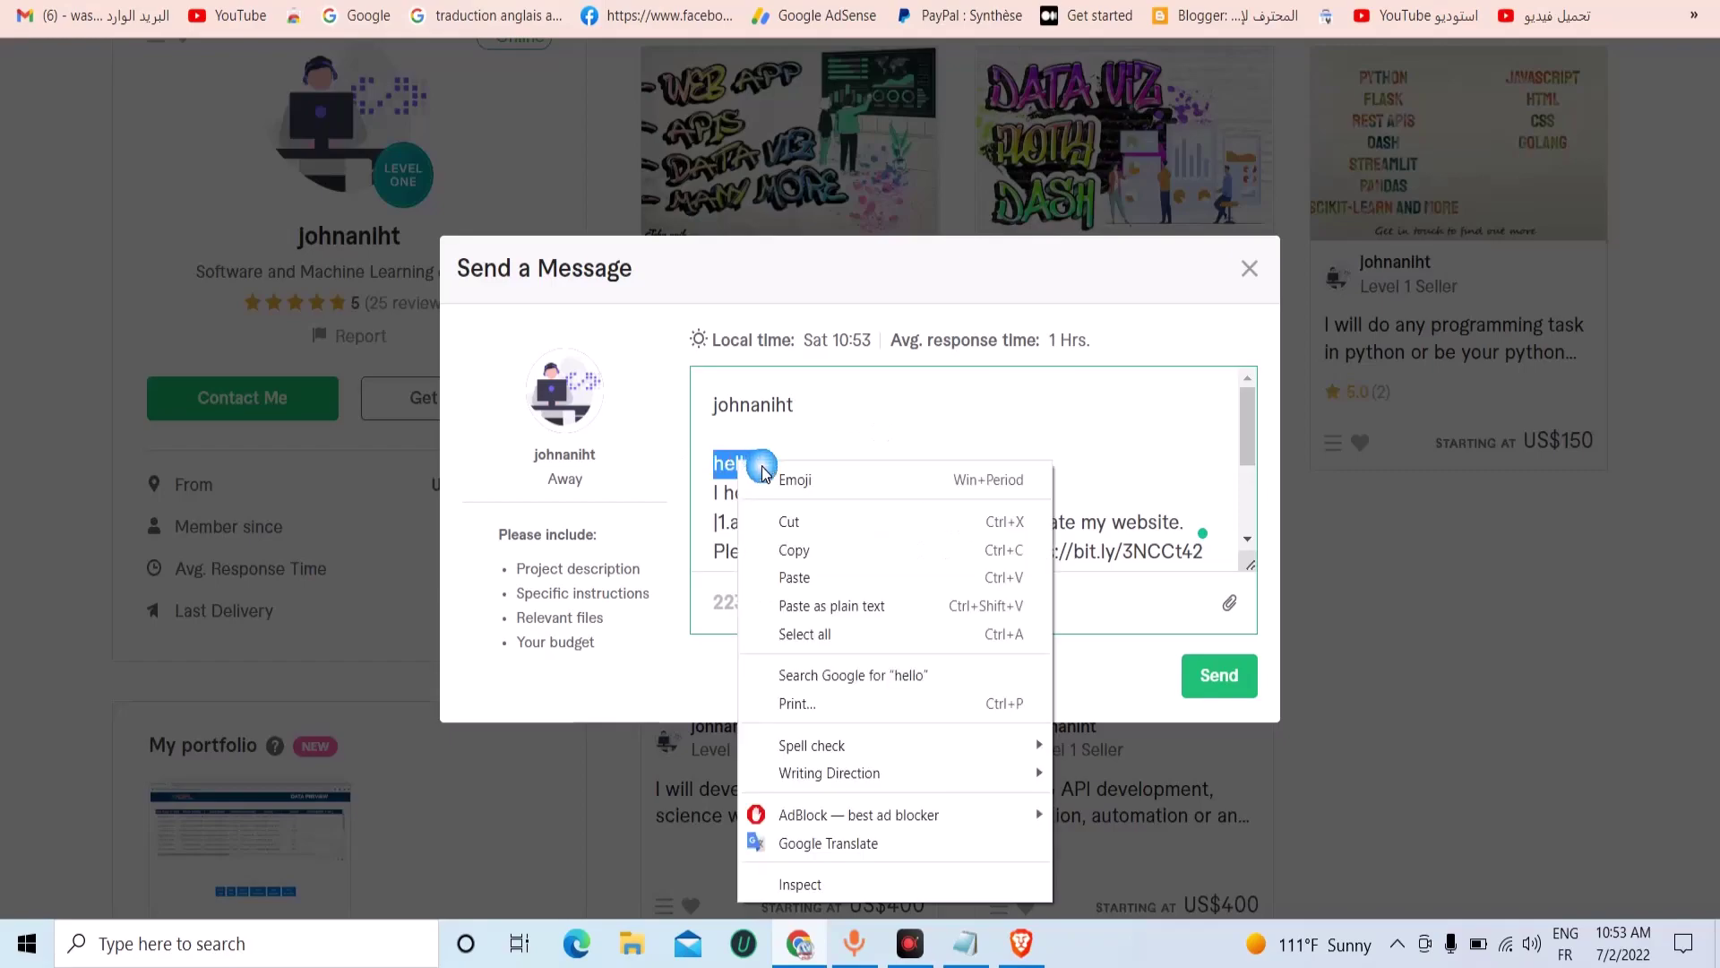
click(791, 519)
key(BackSpace)
key(BackSpace)
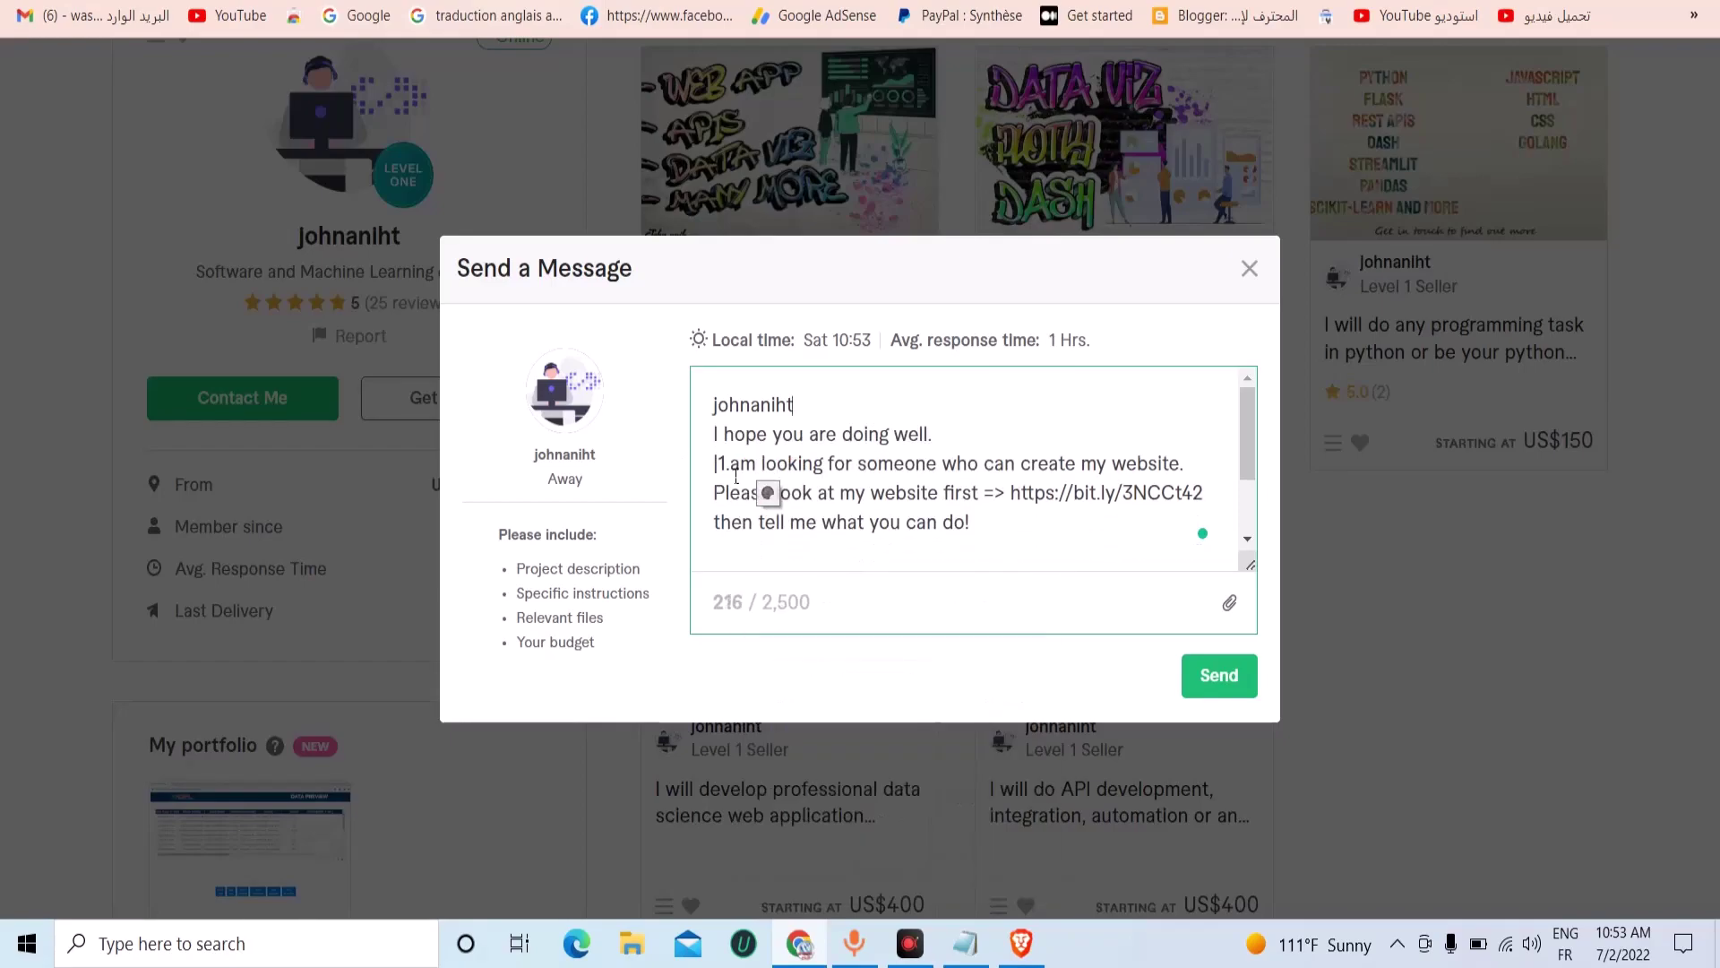
right_click(704, 407)
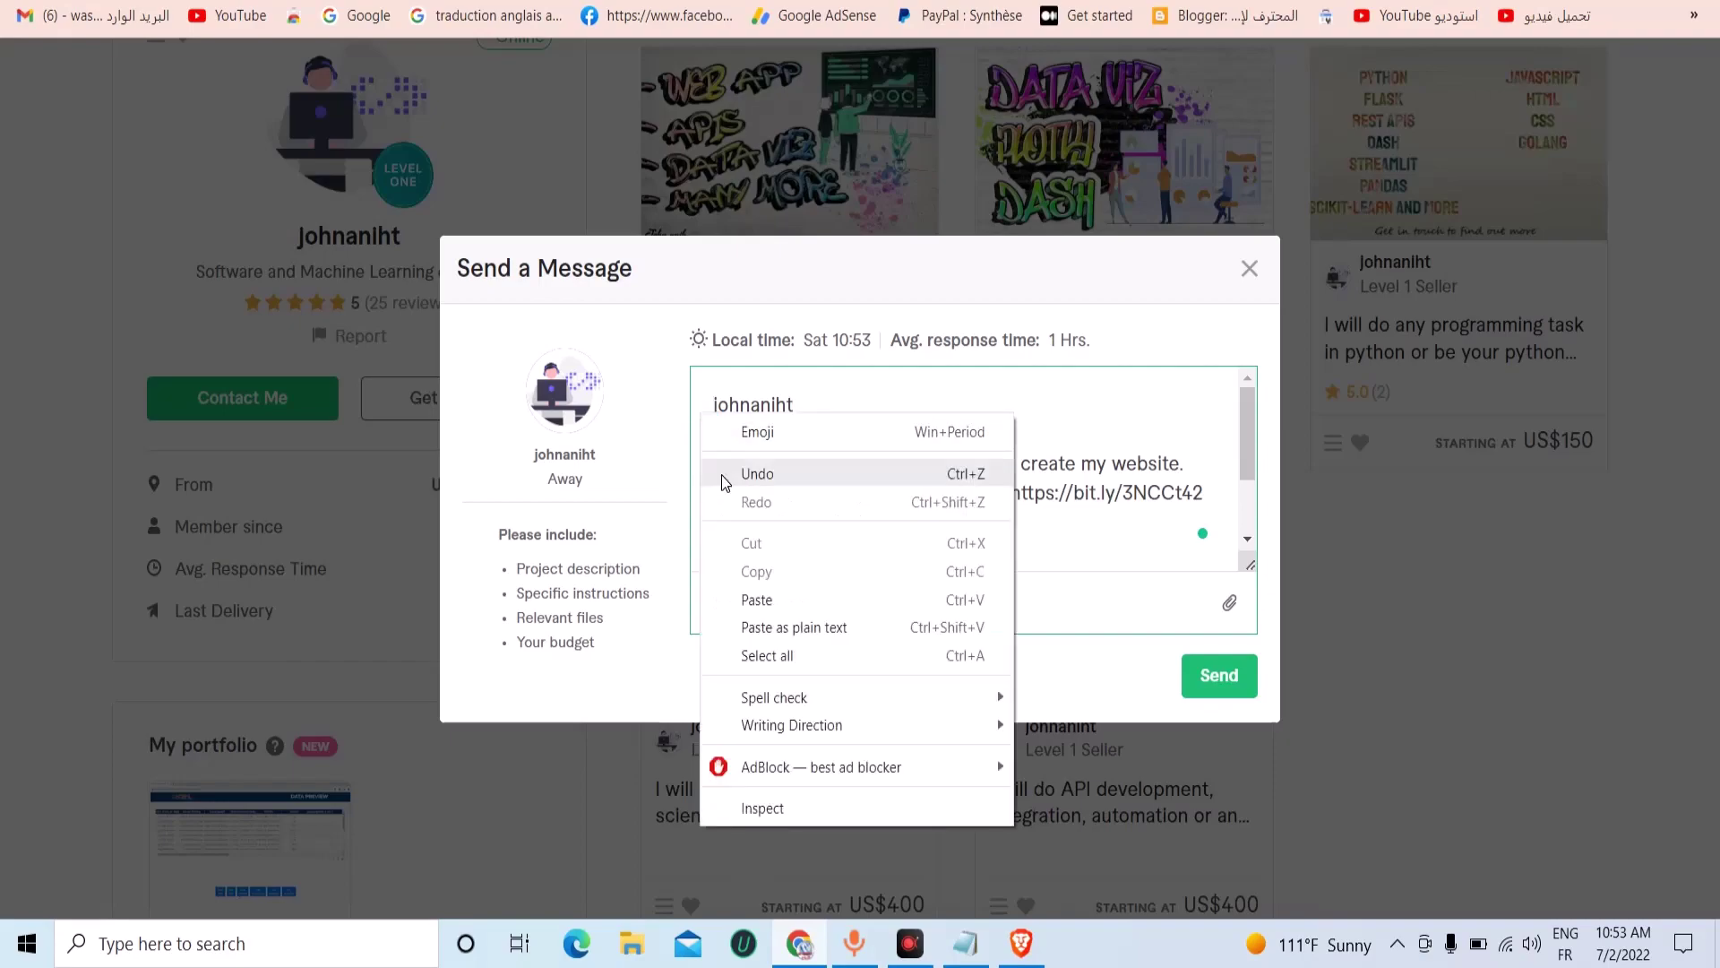
click(735, 596)
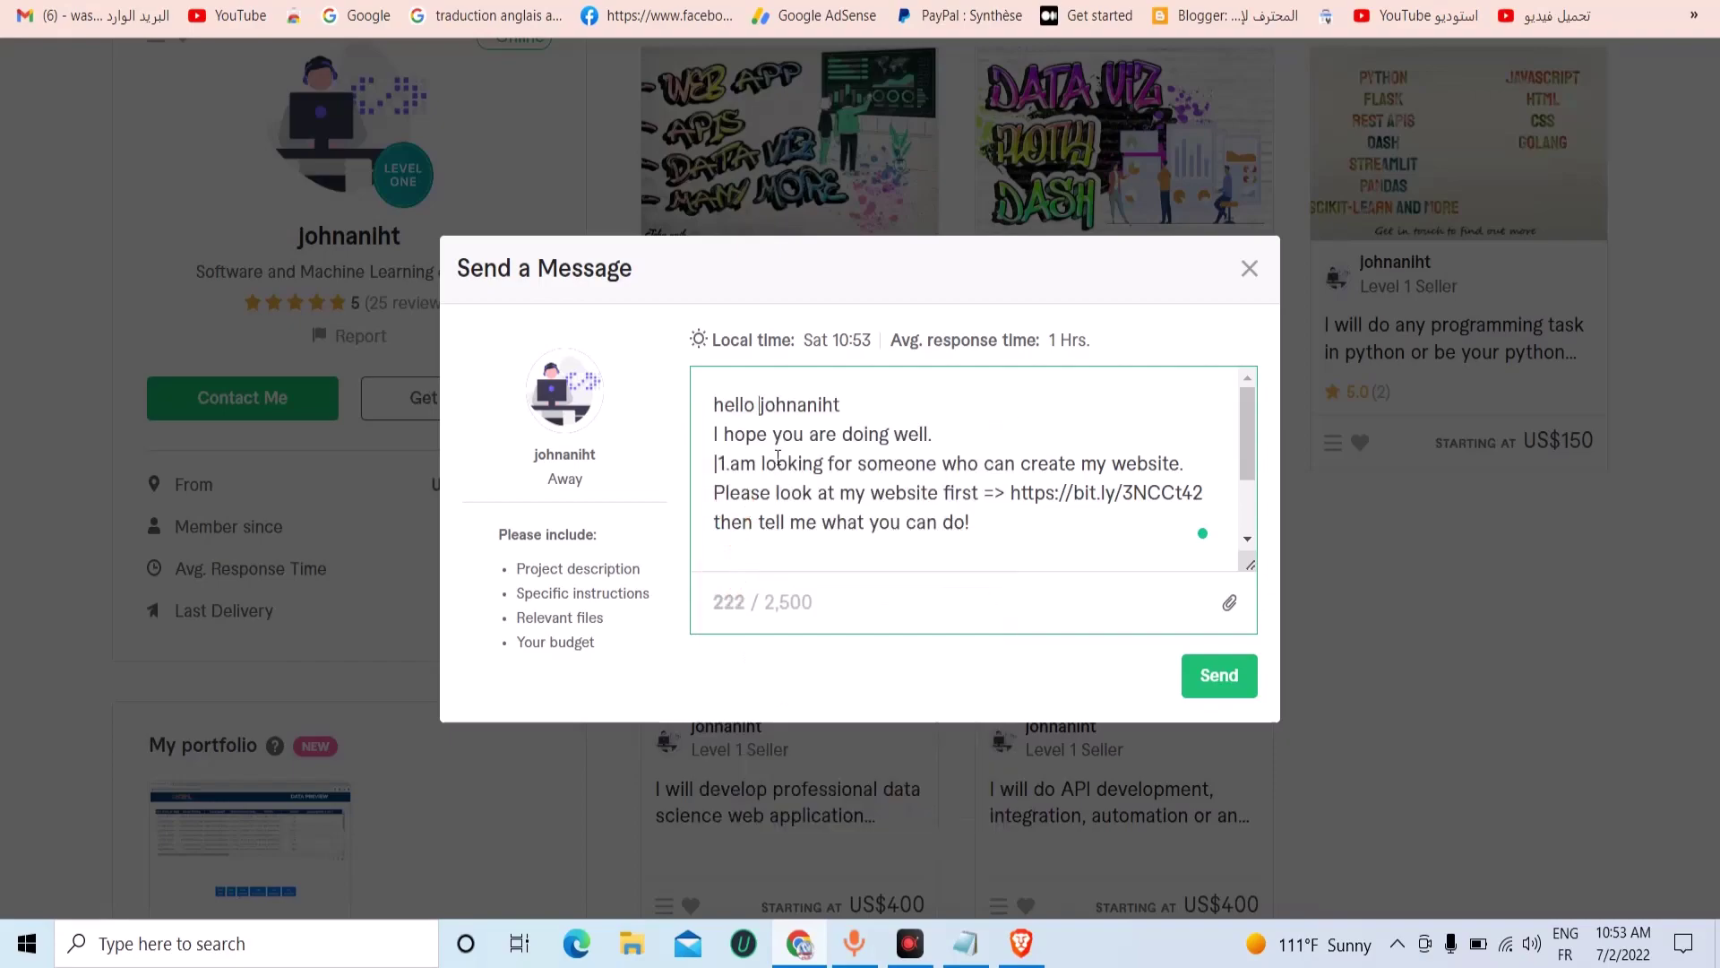
drag(724, 407, 722, 426)
text(H)
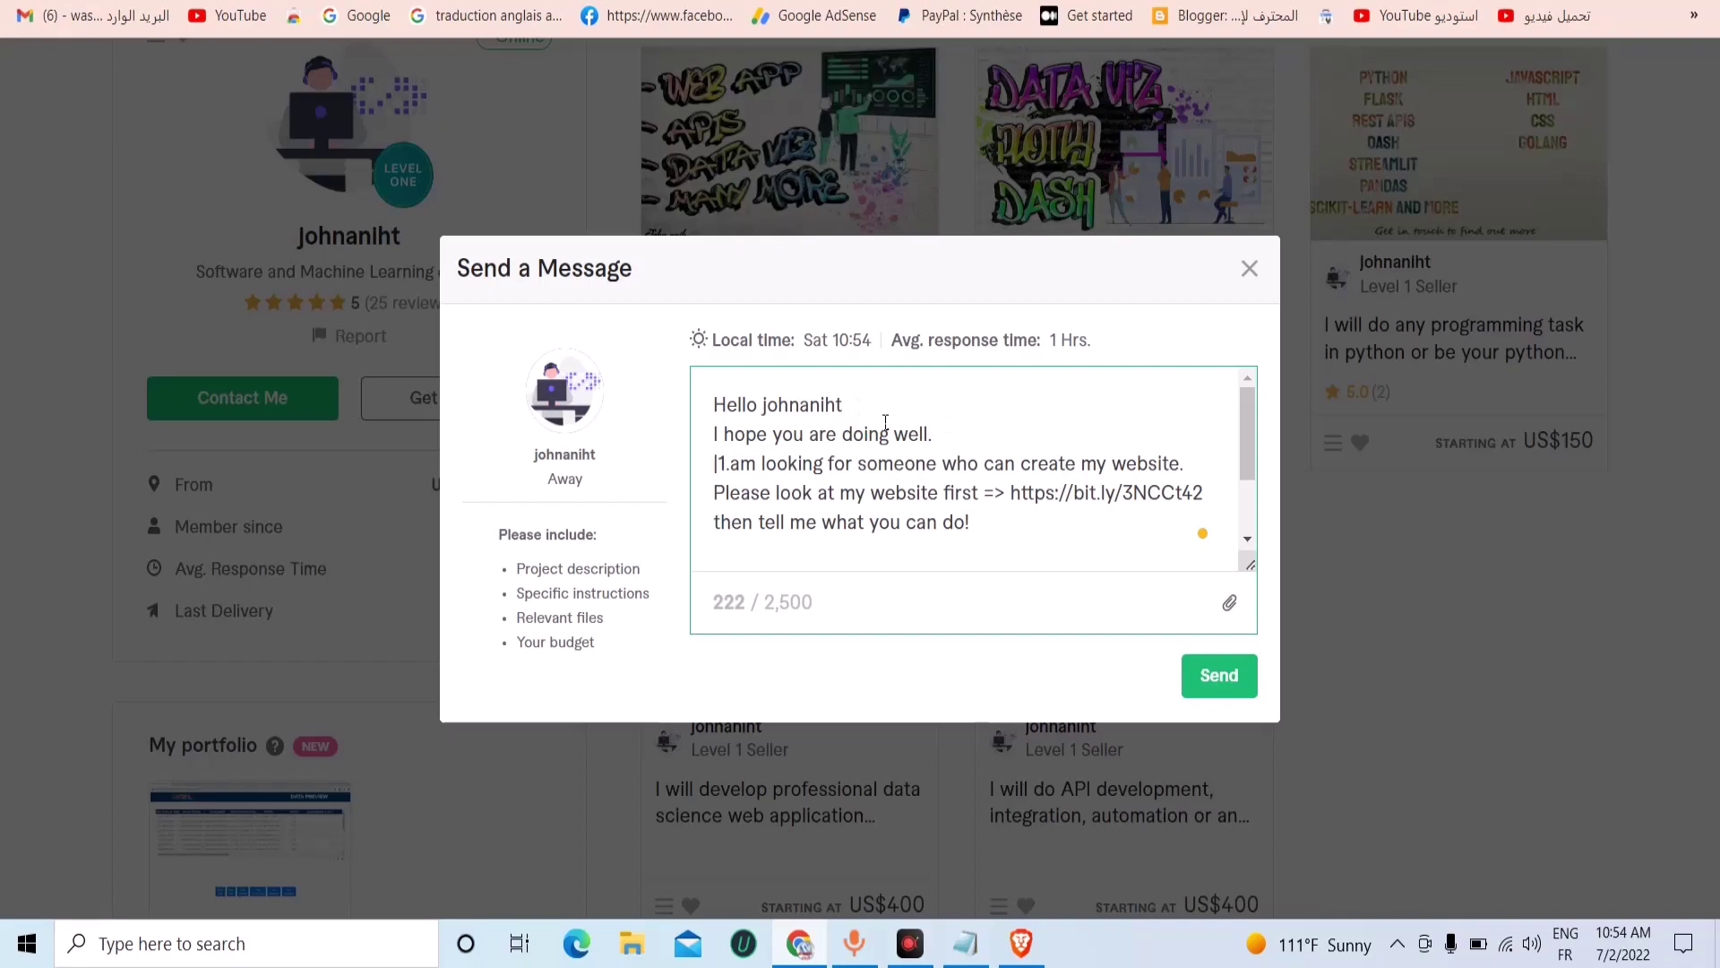
key(Return)
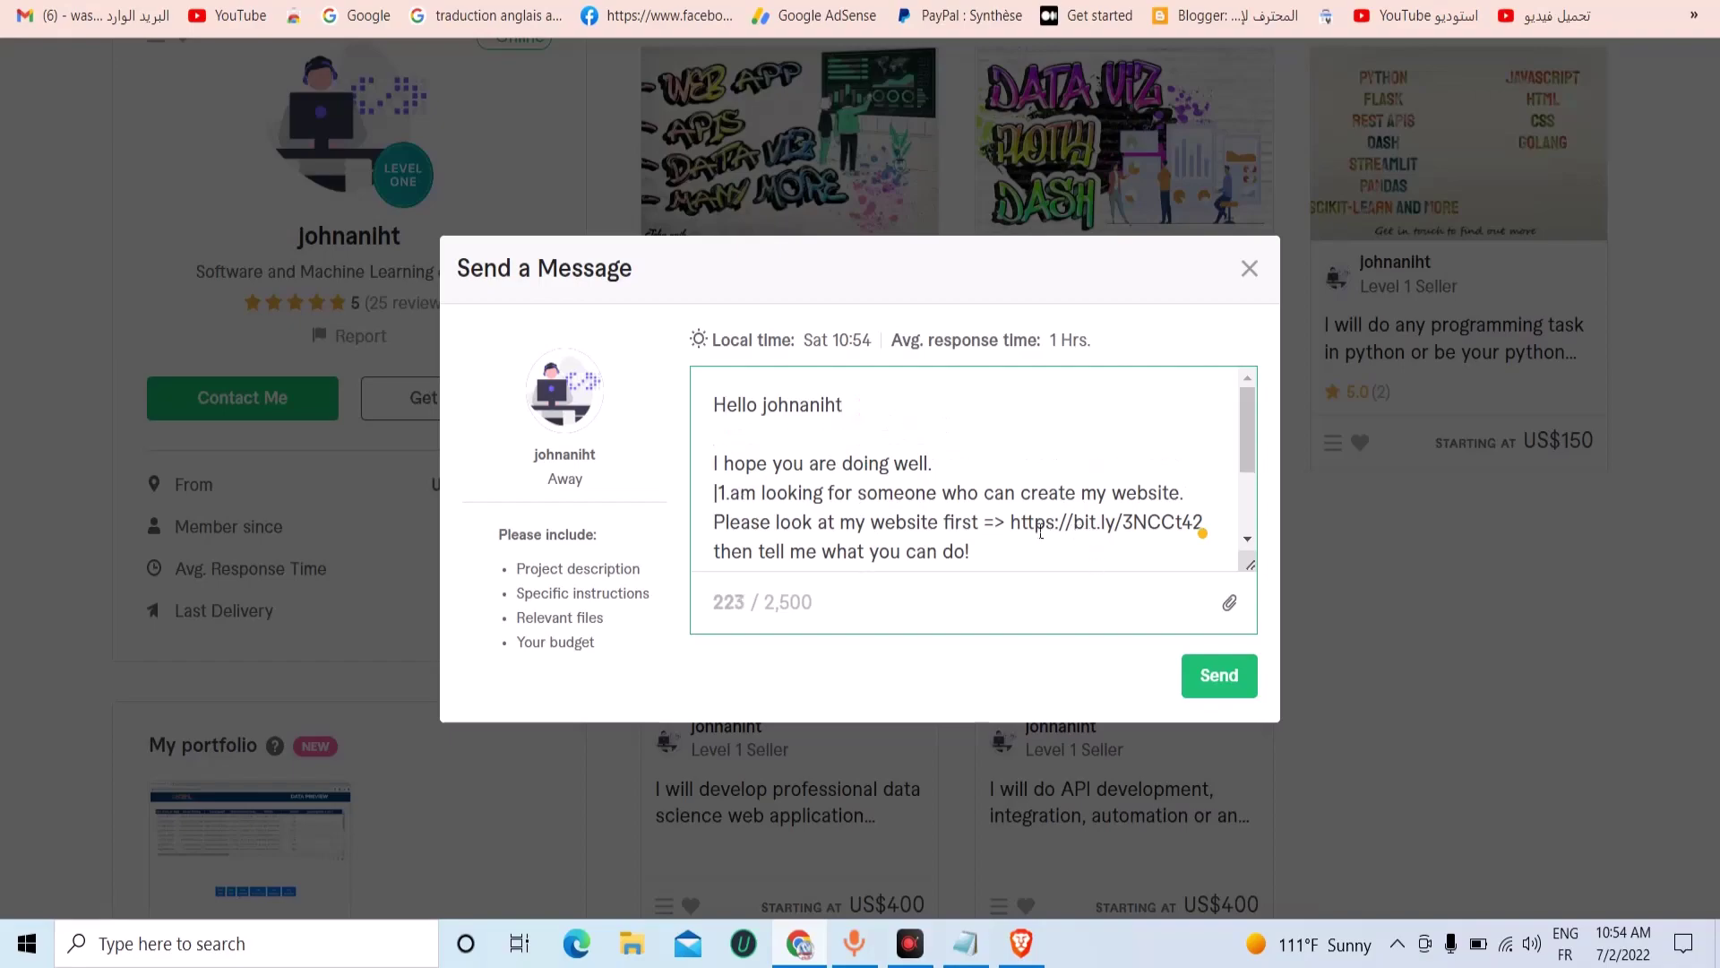
Undo stray edits to the bit.ly link, check it, and send the message.
click(1082, 540)
text(WW)
key(BackSpace)
key(BackSpace)
text(www)
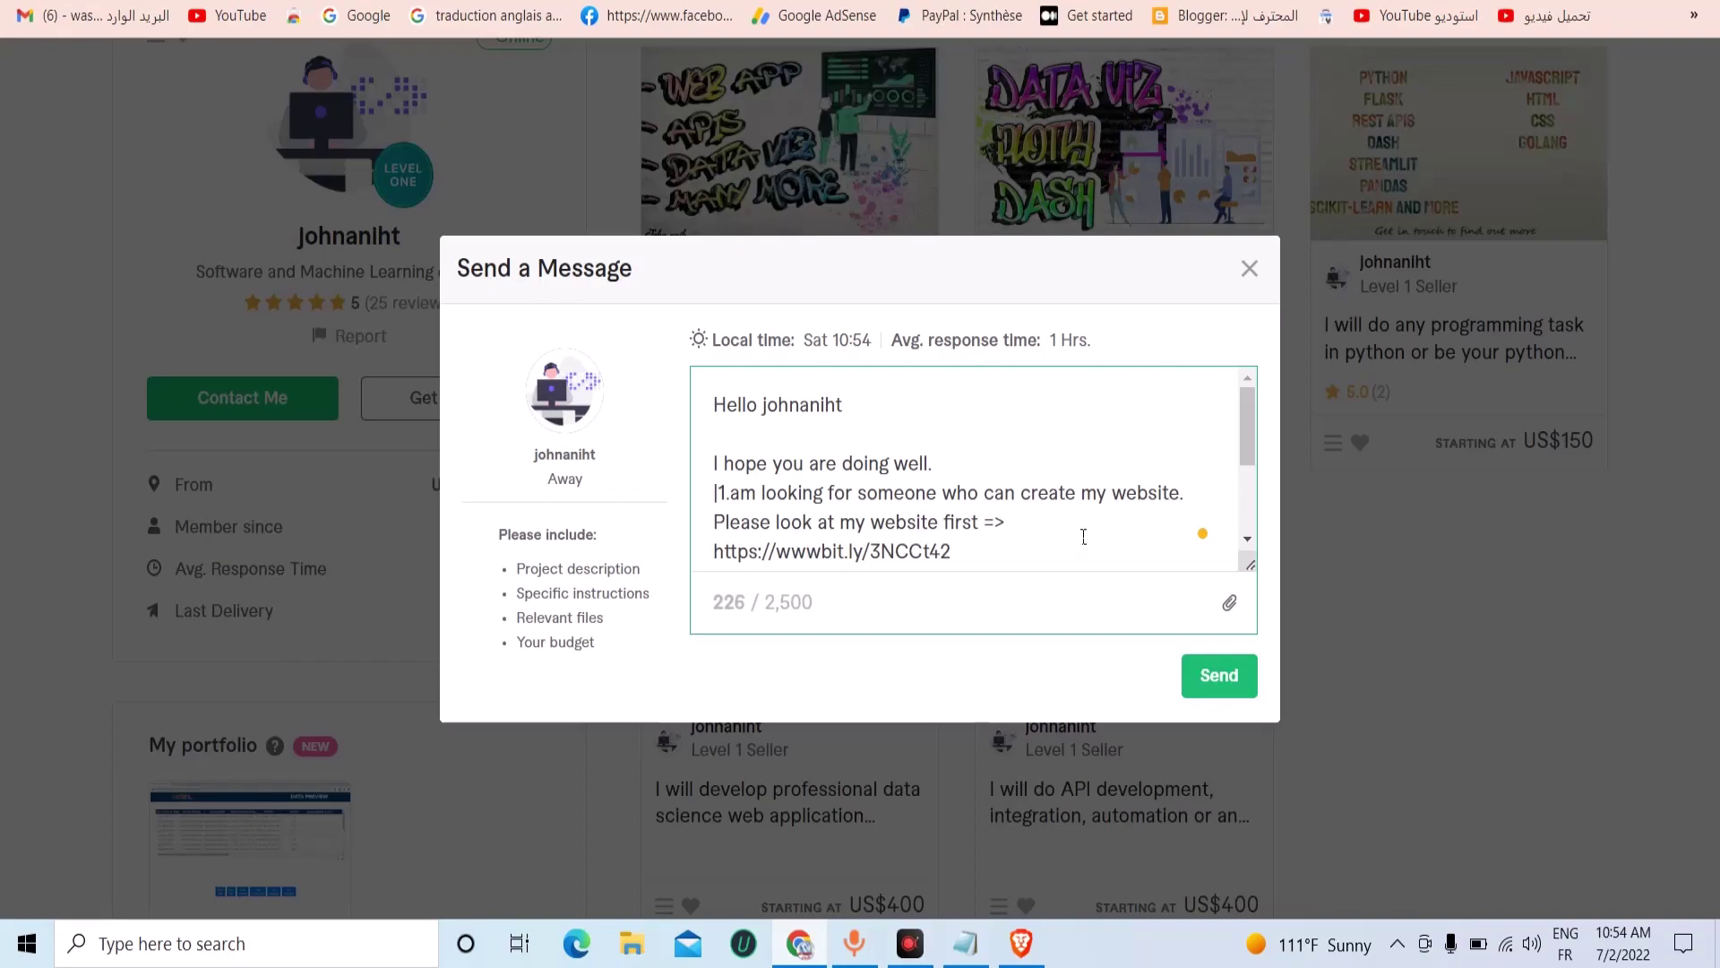
key(BackSpace)
key(BackSpace)
key(BackSpace)
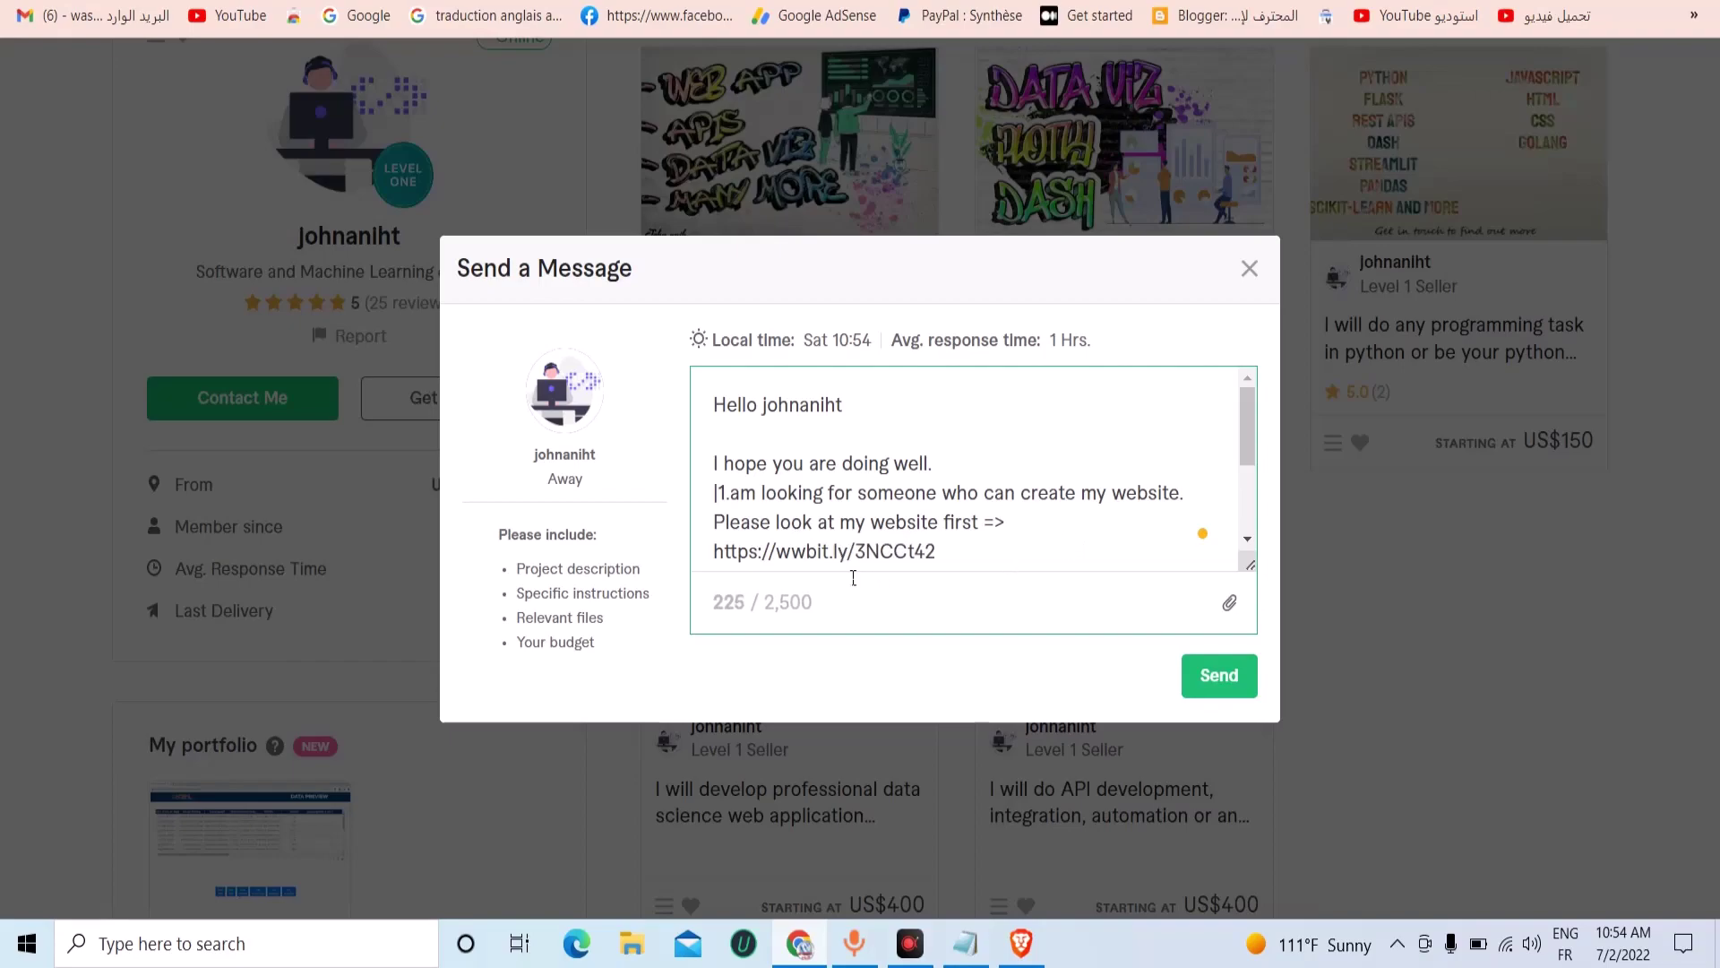
scroll(850, 577, down, 3)
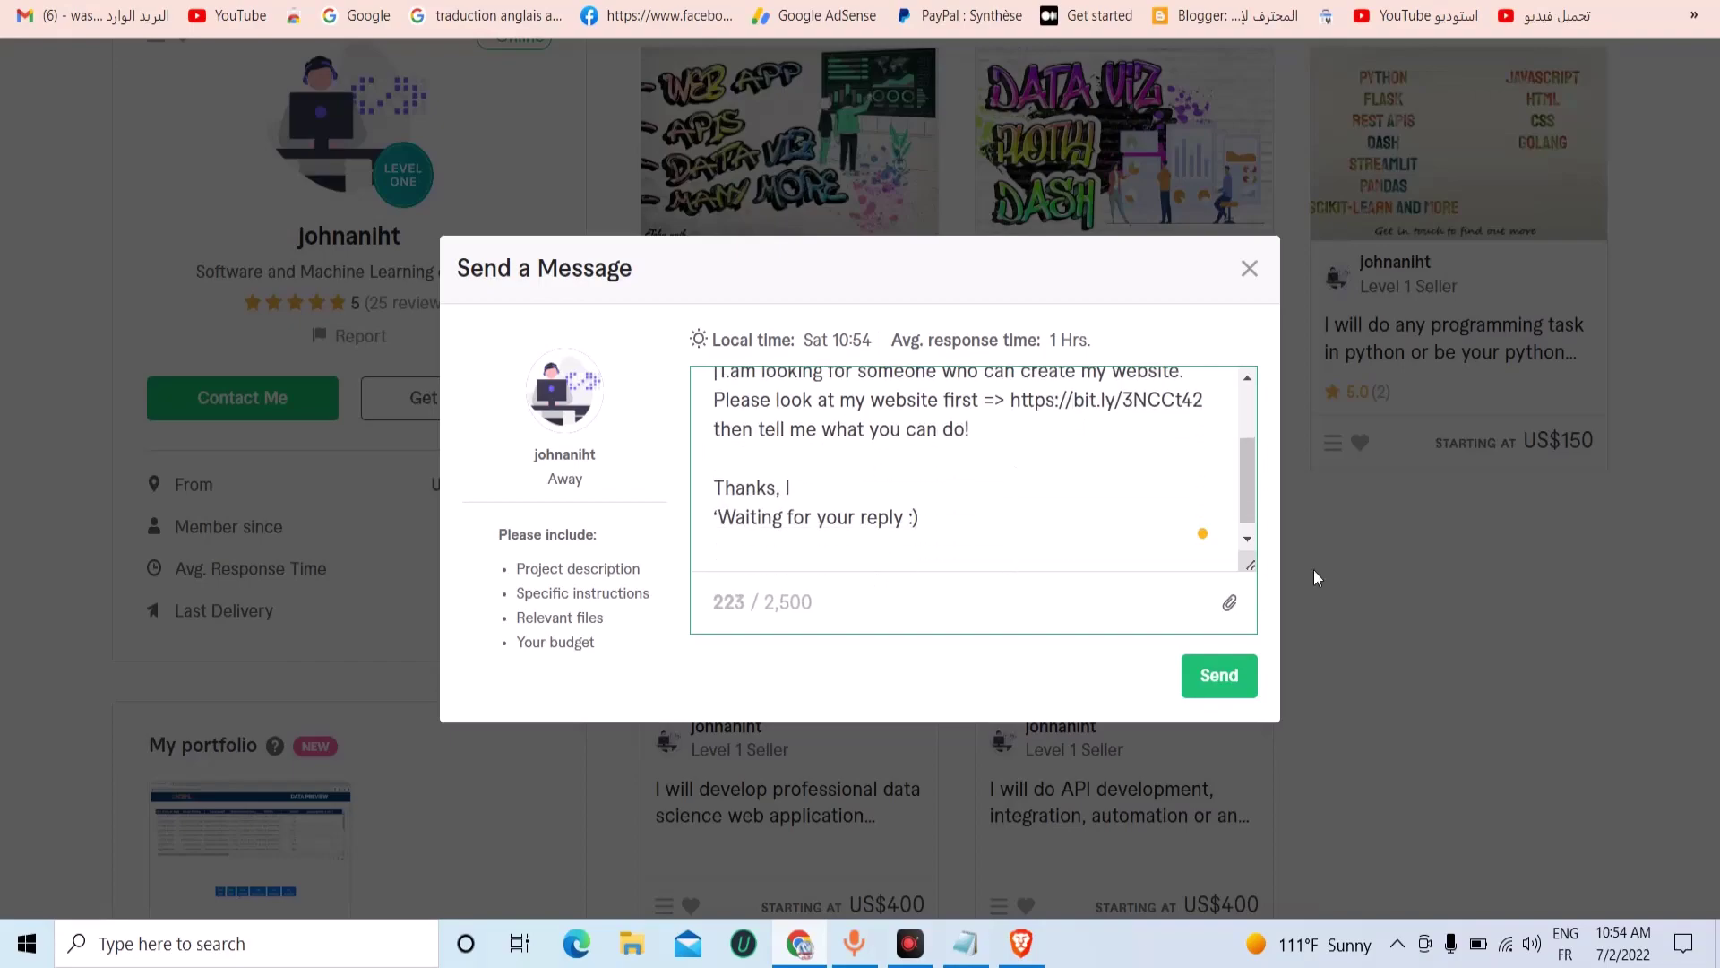
scroll(947, 546, down, 1)
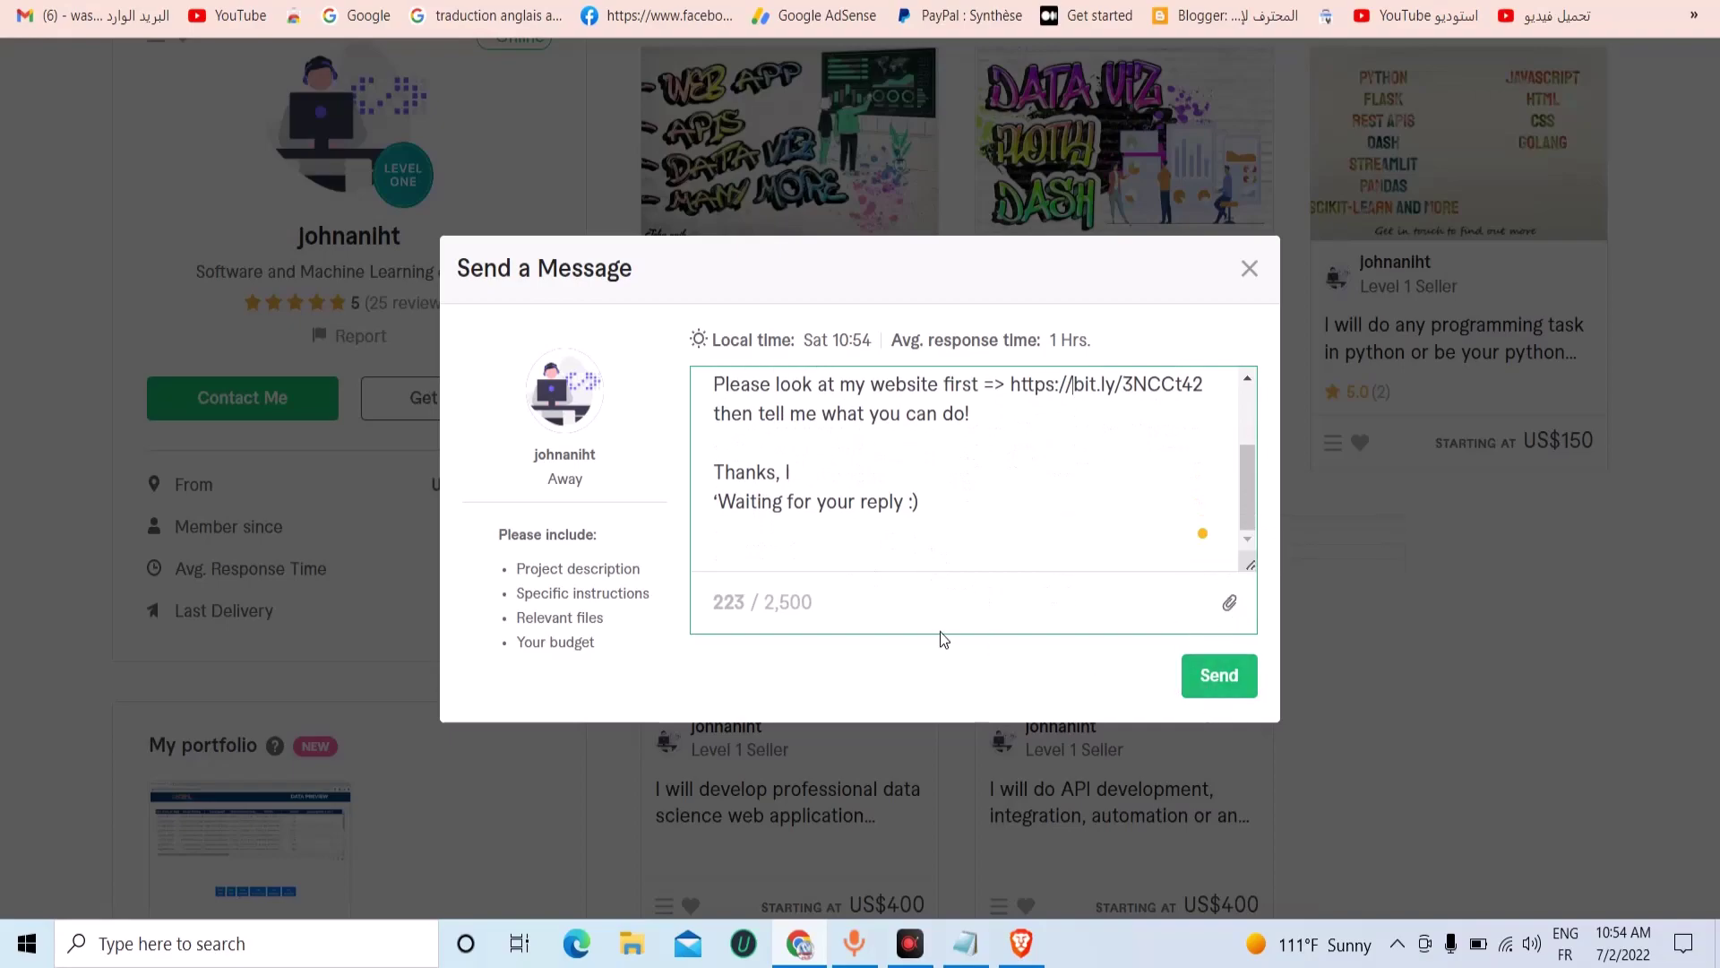
scroll(910, 514, up, 2)
scroll(964, 499, down, 2)
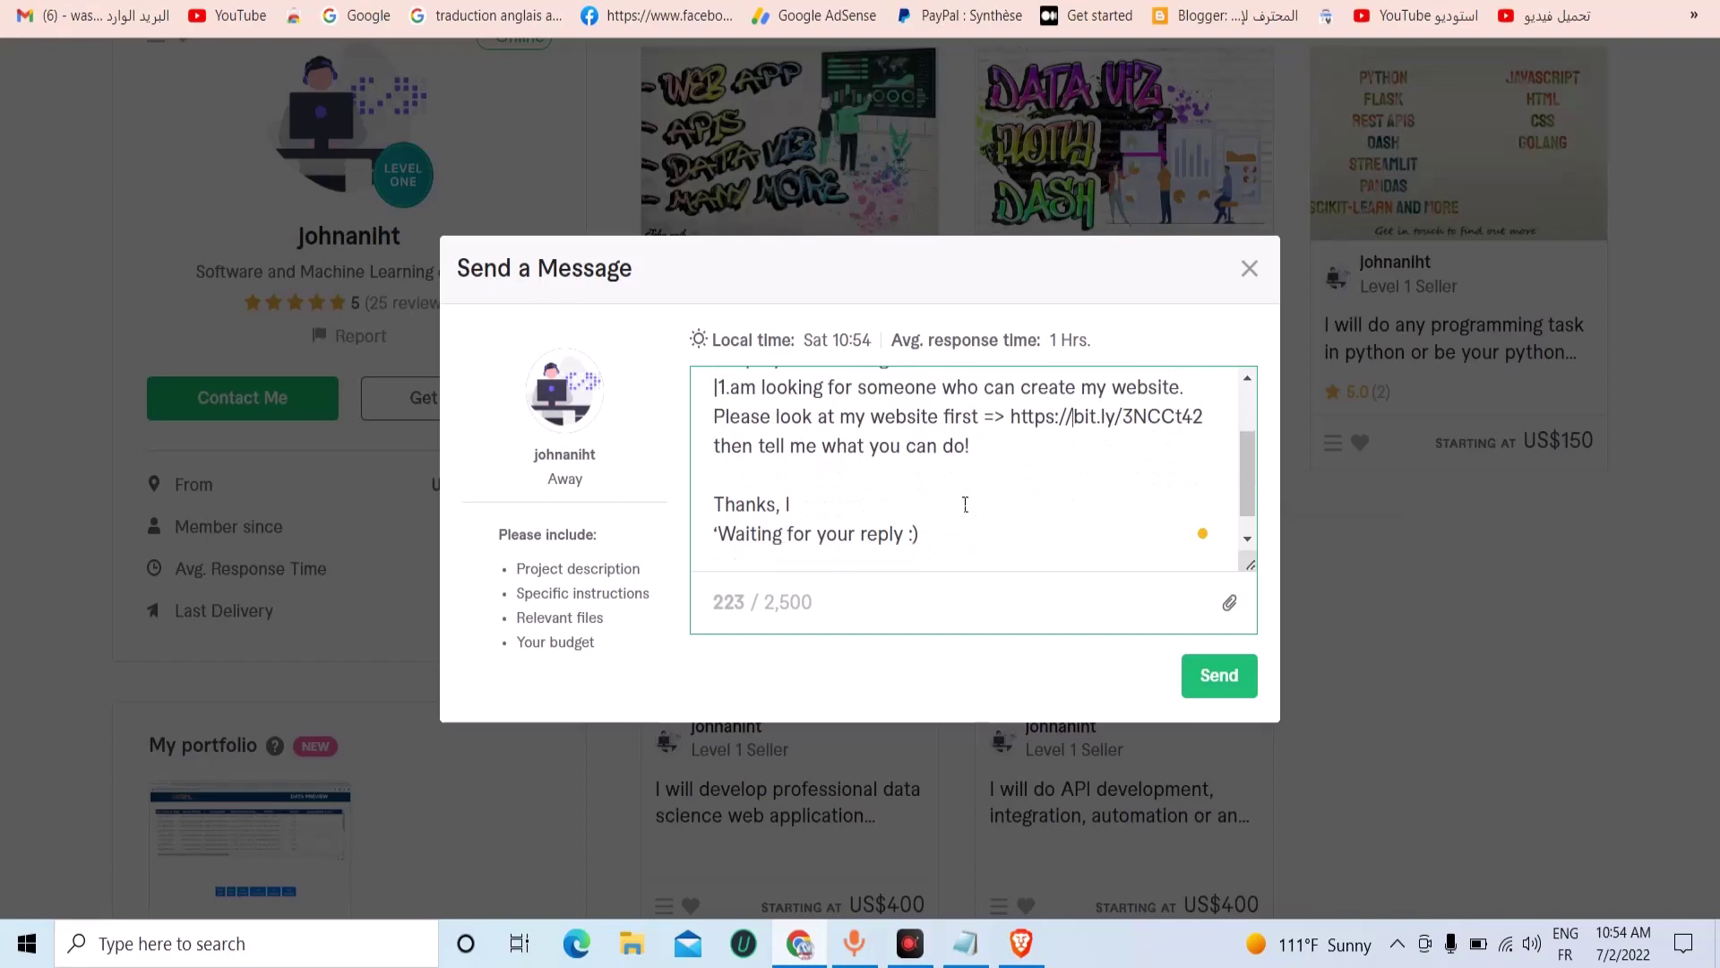
drag(1019, 400, 1204, 400)
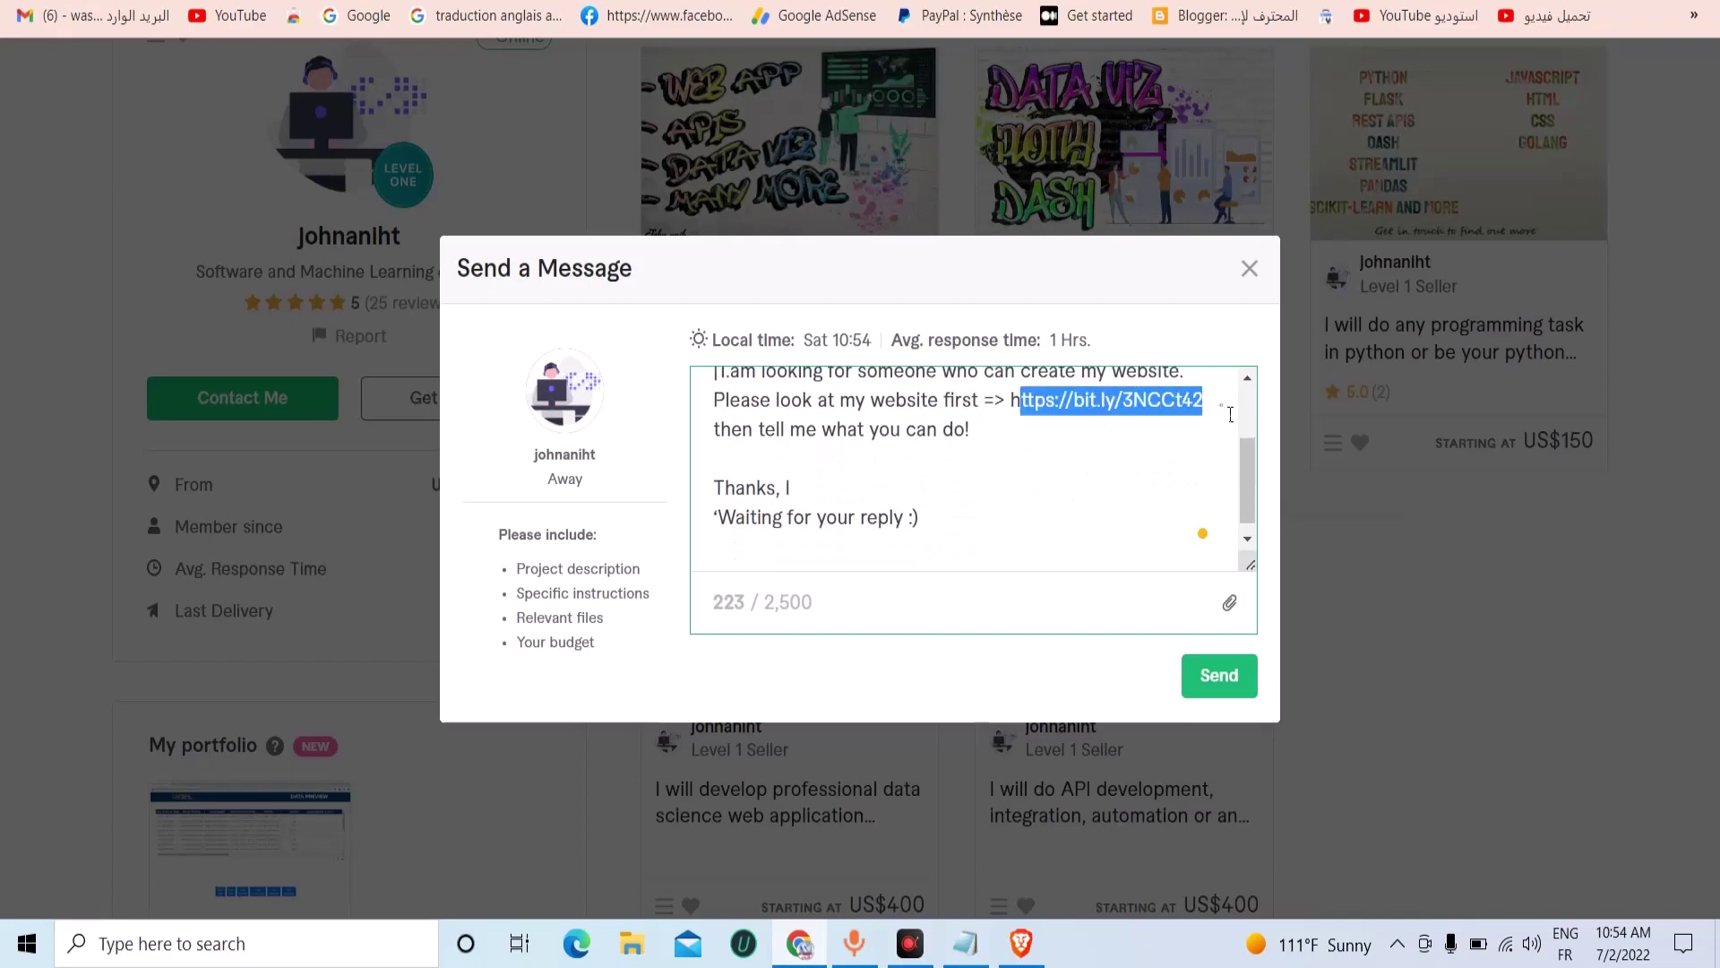
click(1241, 683)
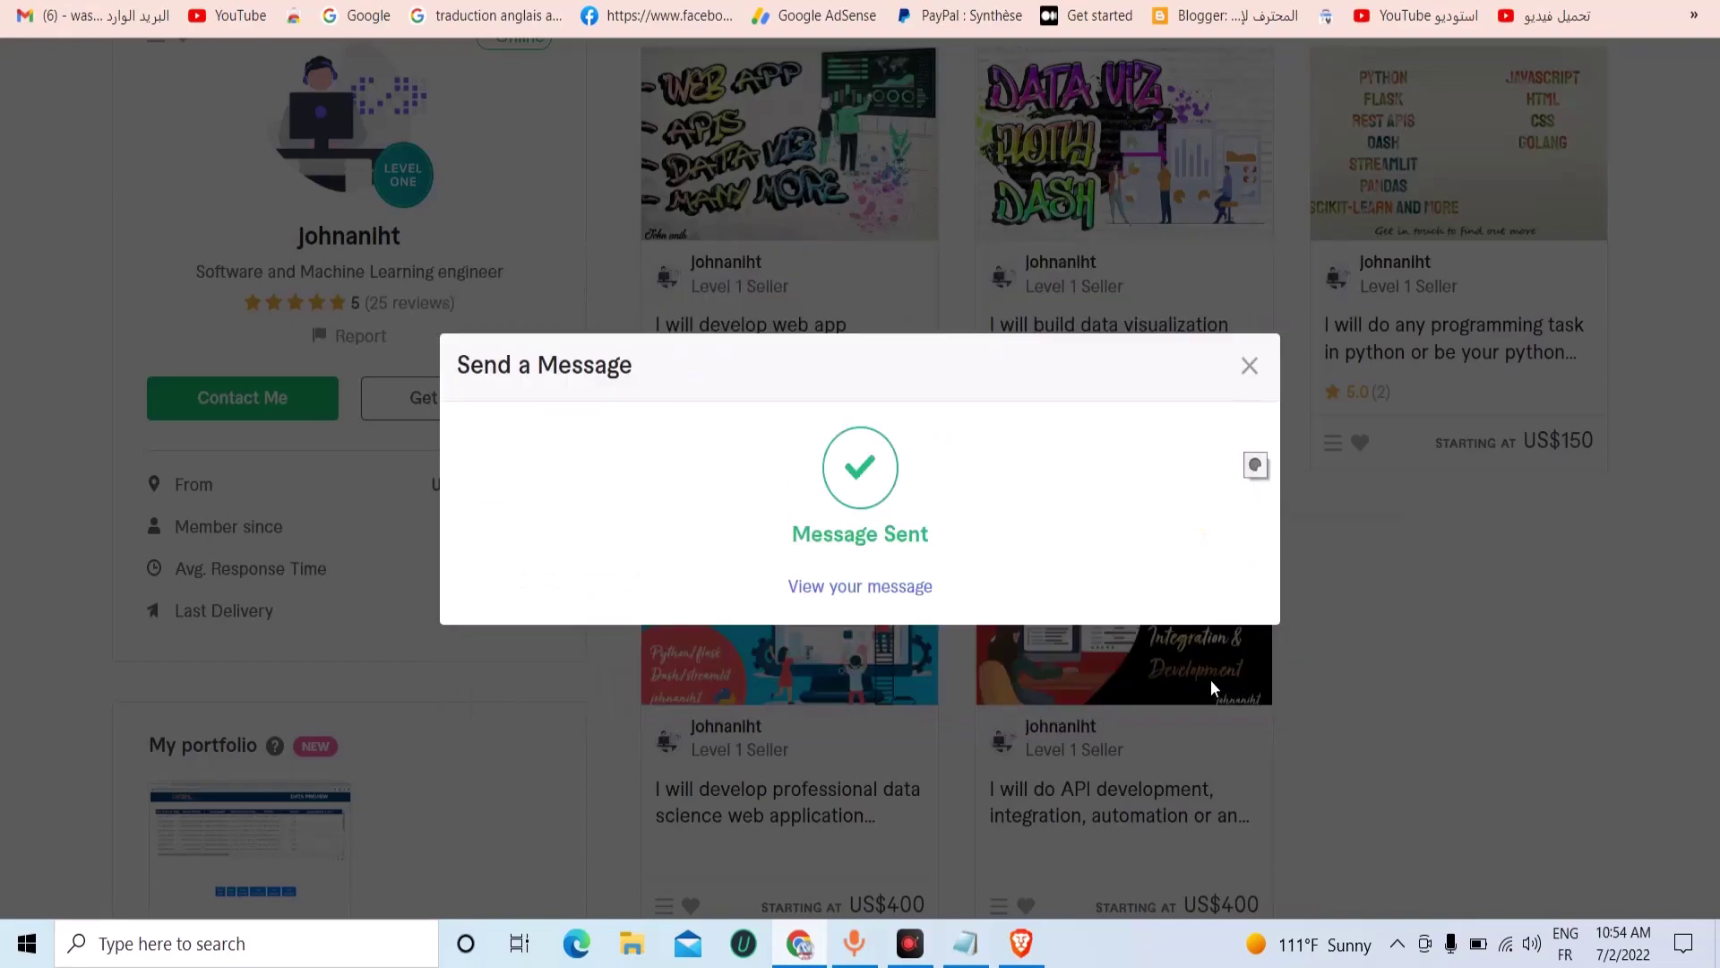
View the sent message in the inbox, compare the older conversation, and follow the short link.
click(837, 589)
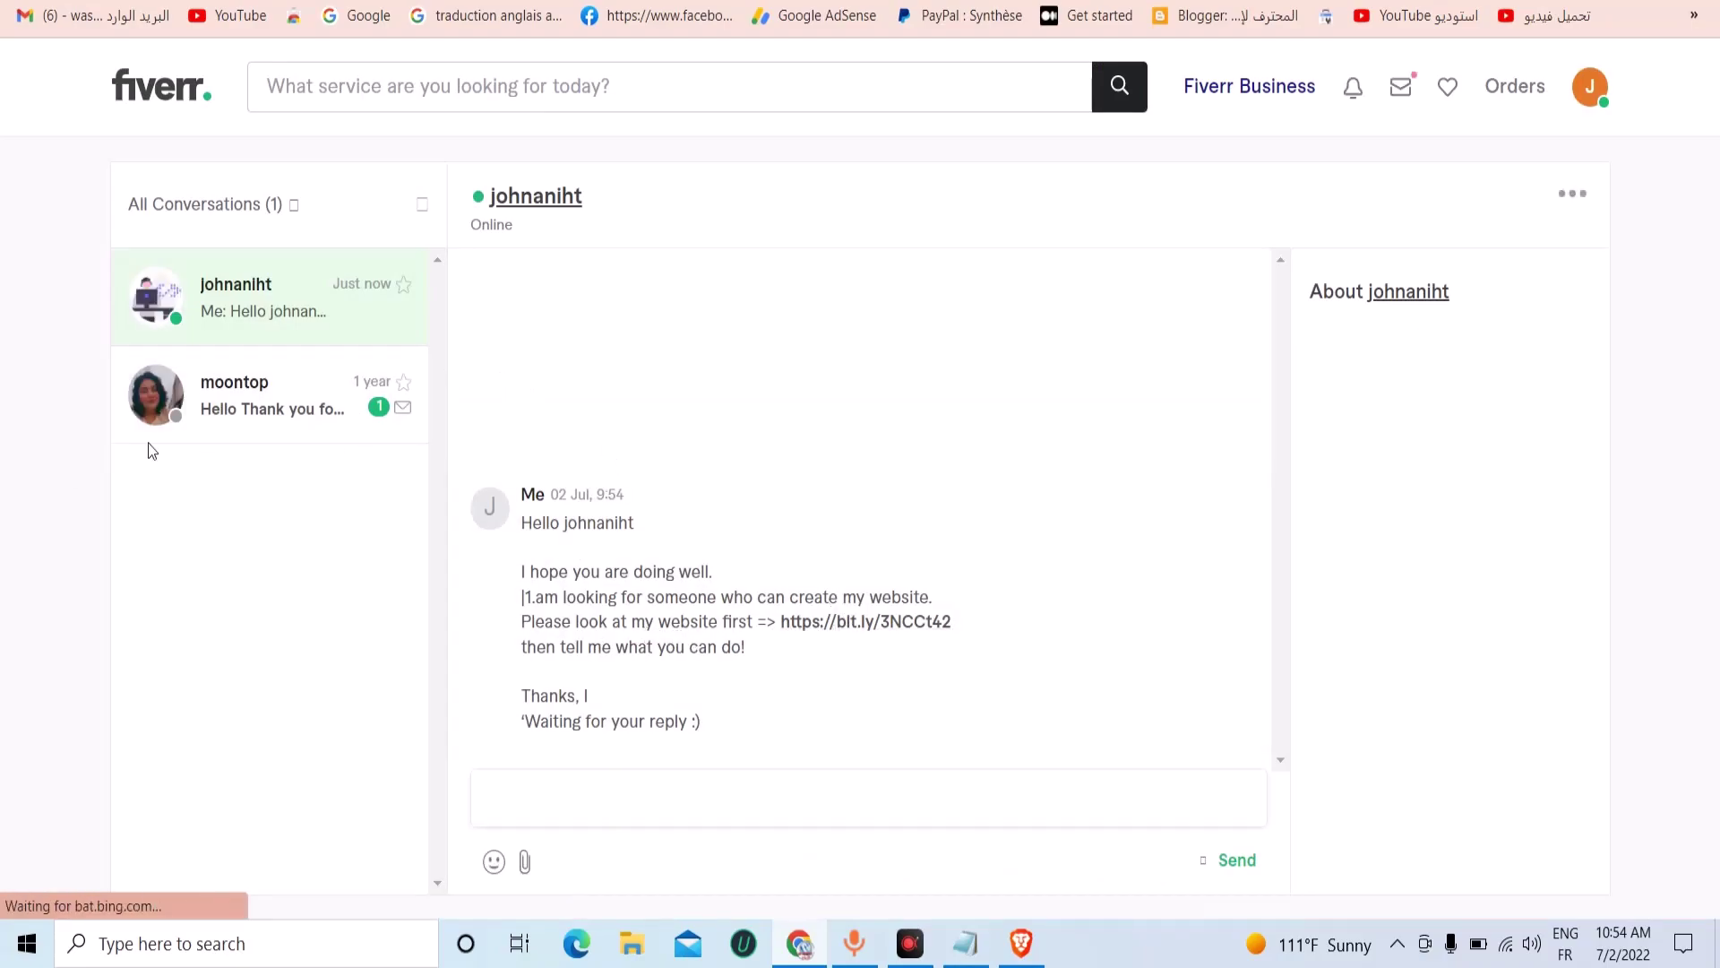
click(307, 434)
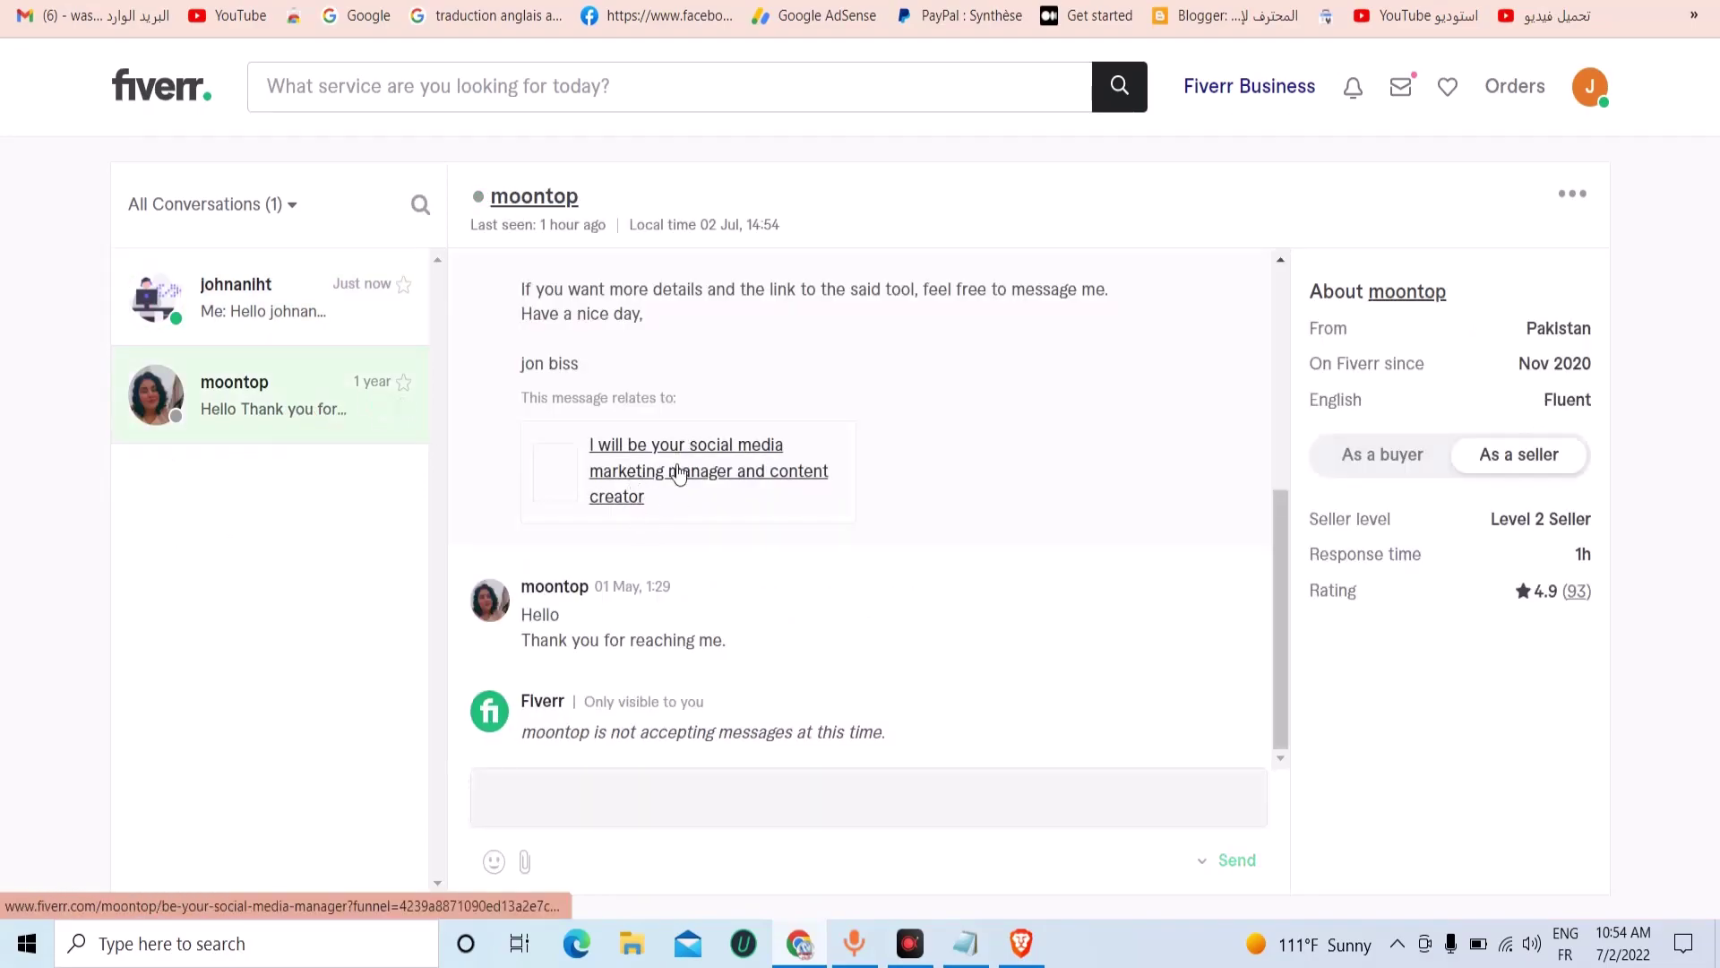
scroll(657, 430, up, 1)
scroll(657, 430, up, 3)
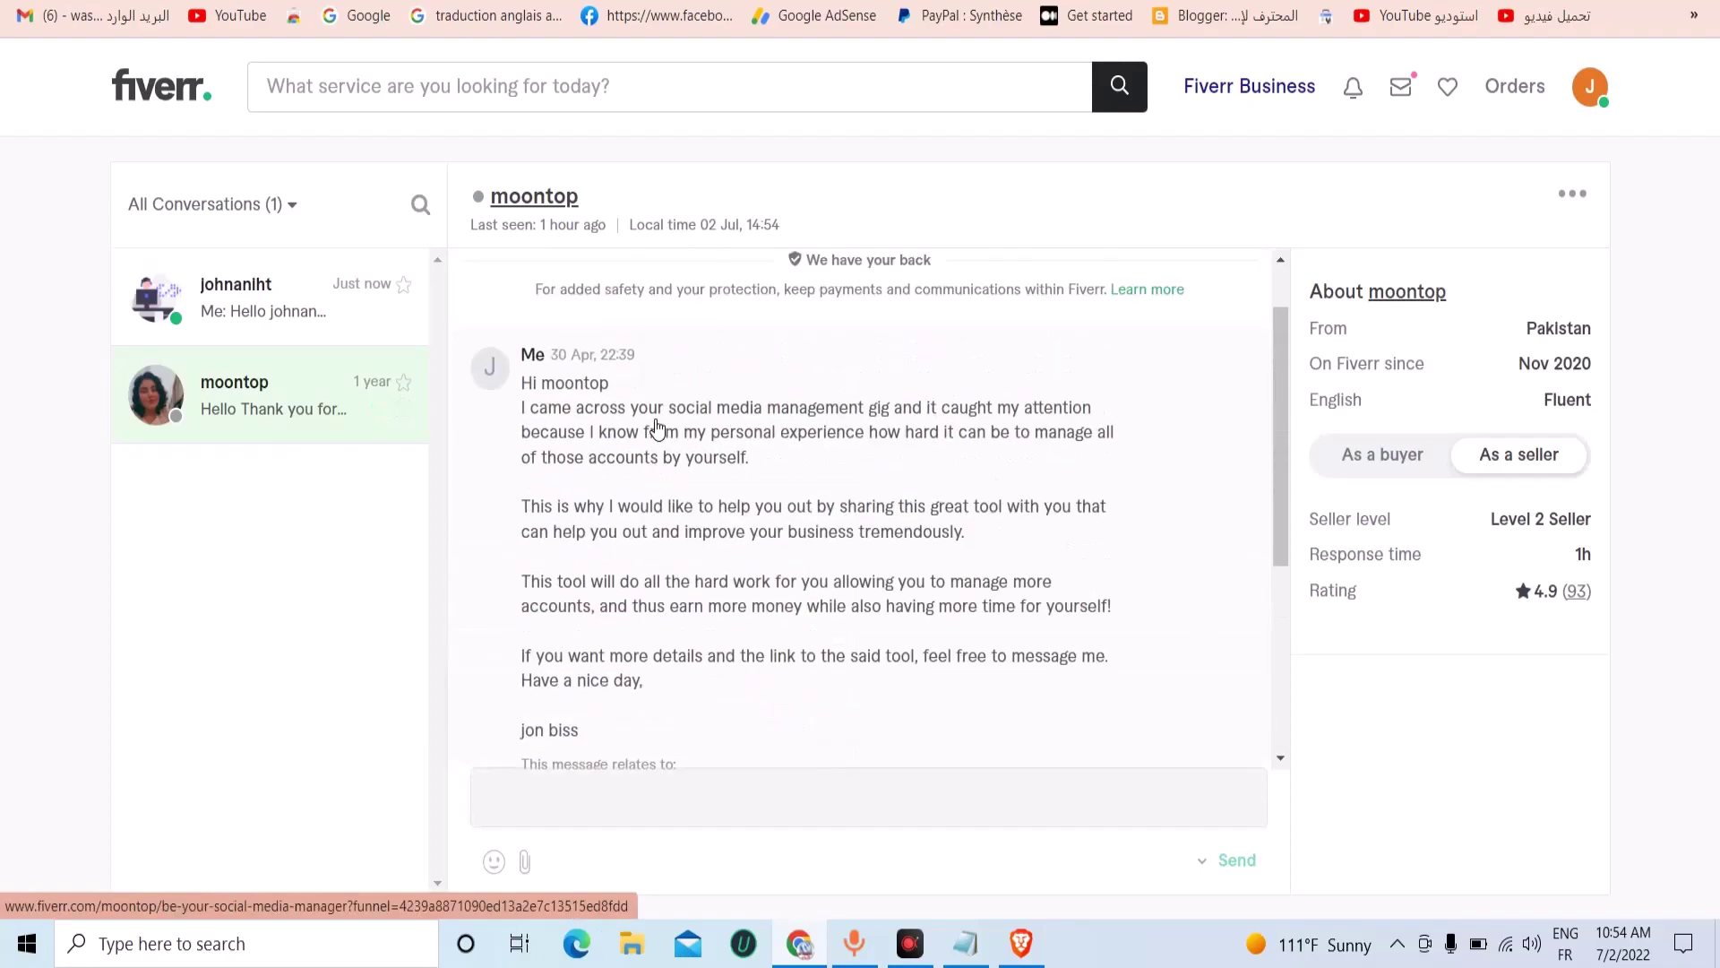
scroll(529, 455, down, 4)
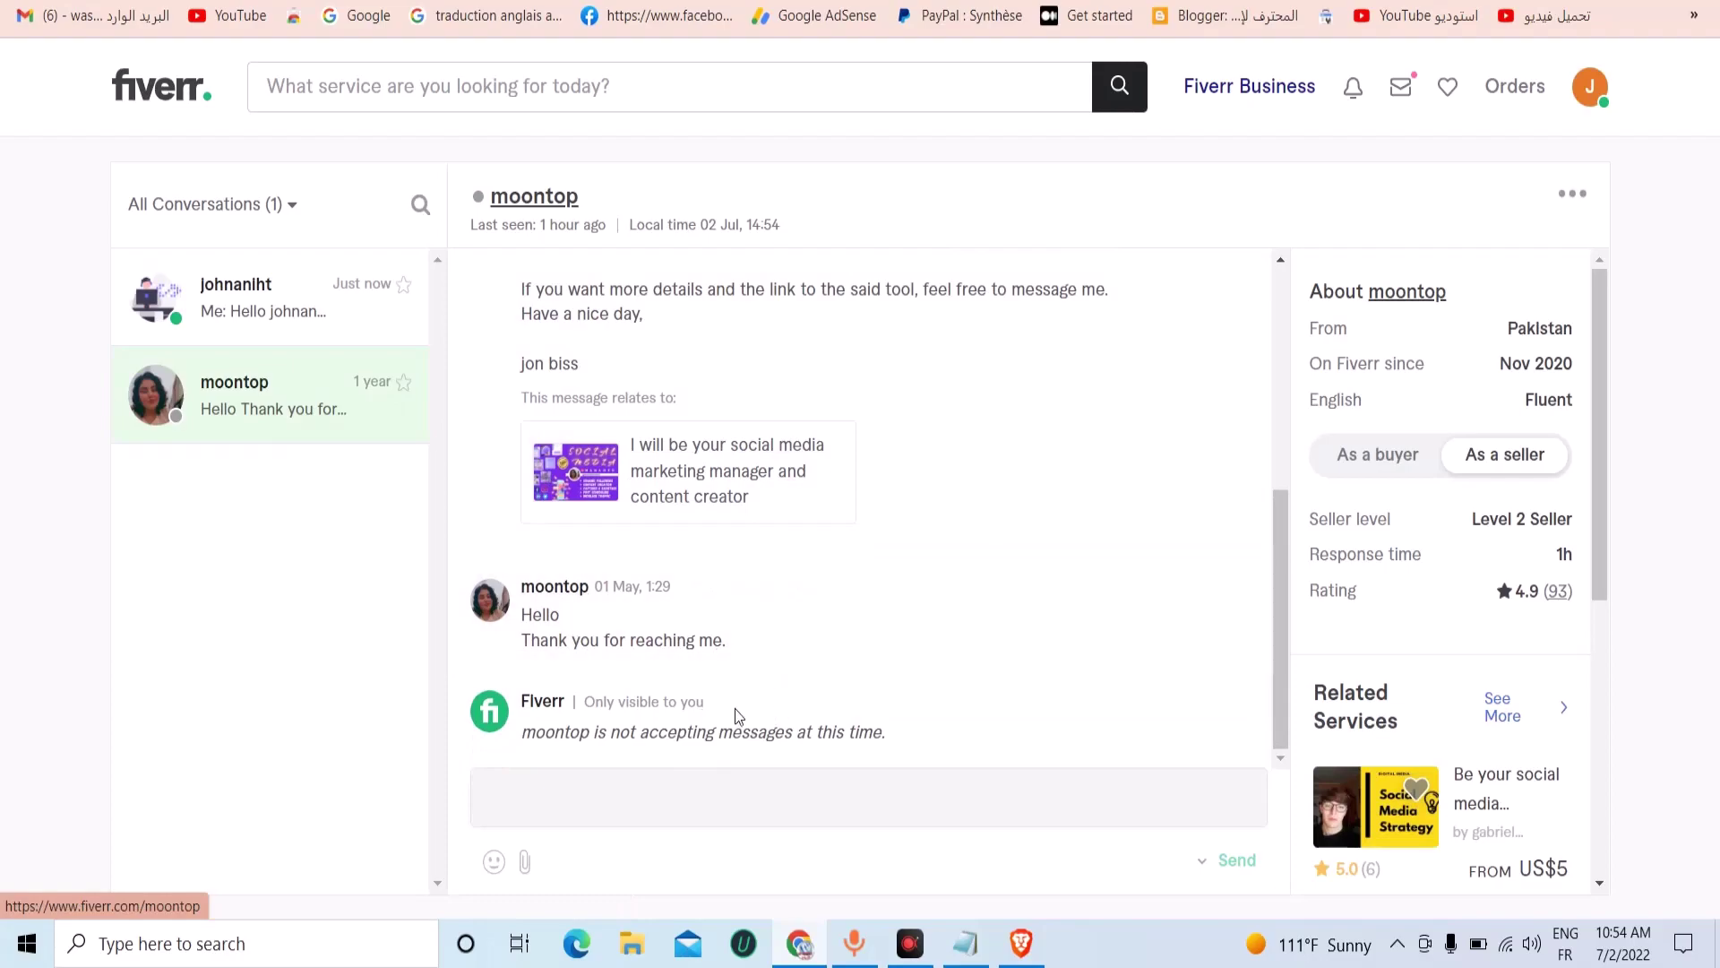
scroll(736, 712, up, 2)
scroll(681, 627, up, 2)
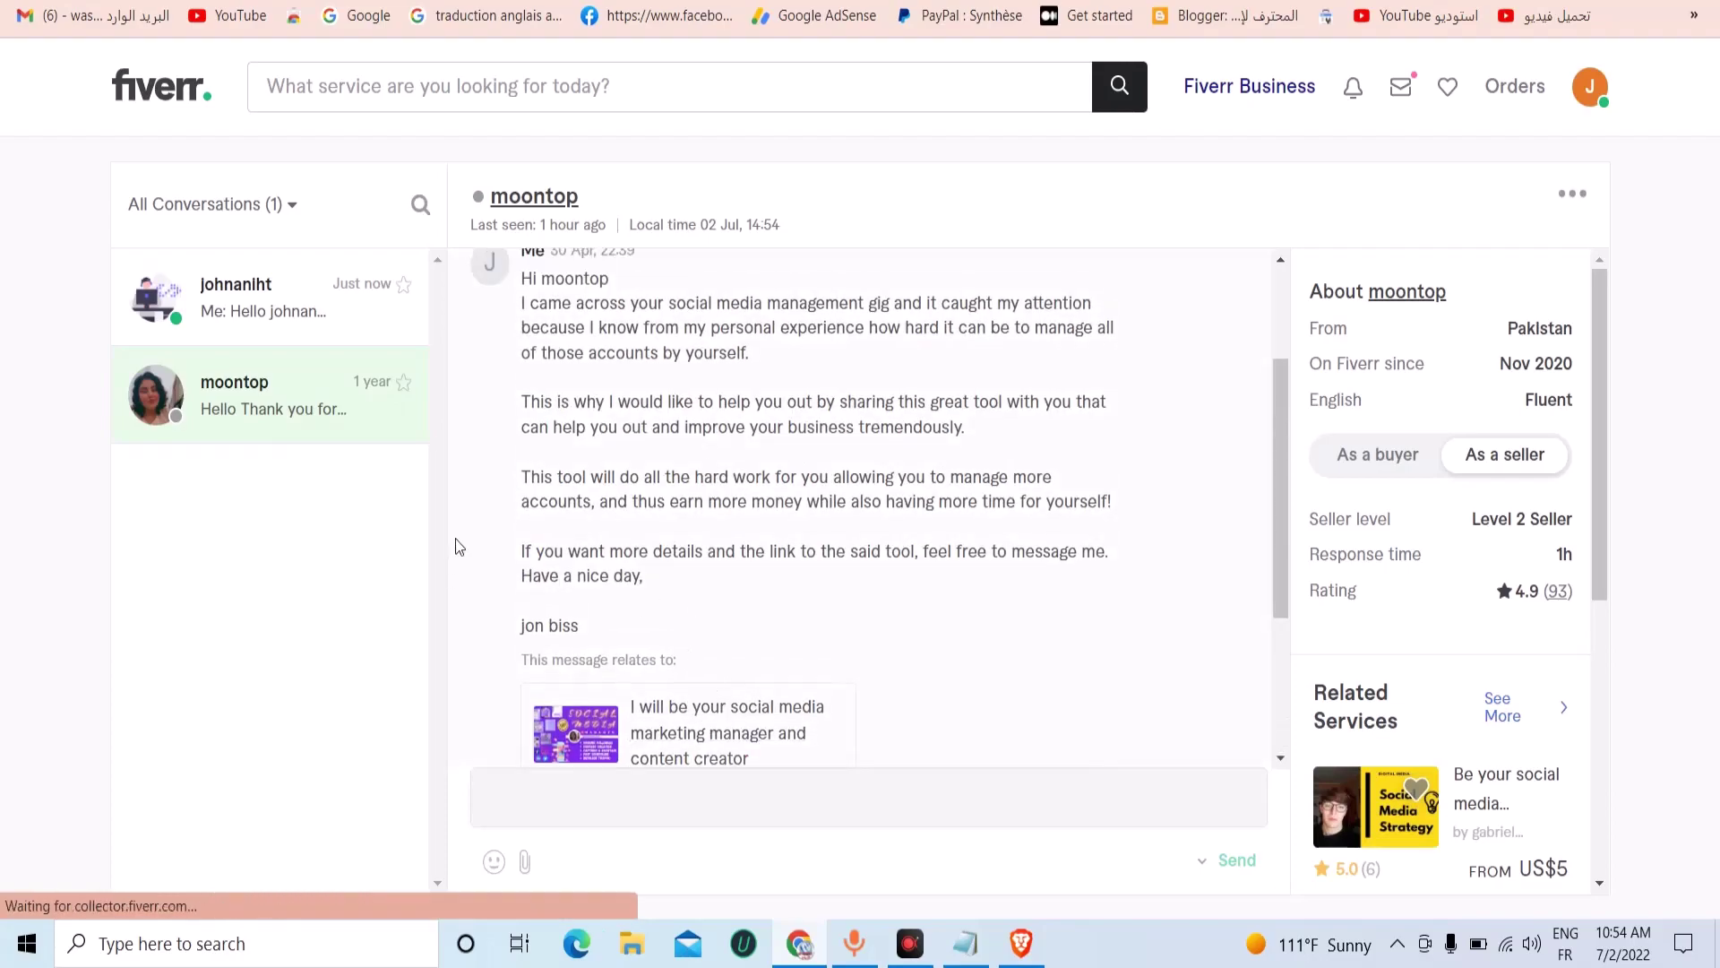
click(260, 297)
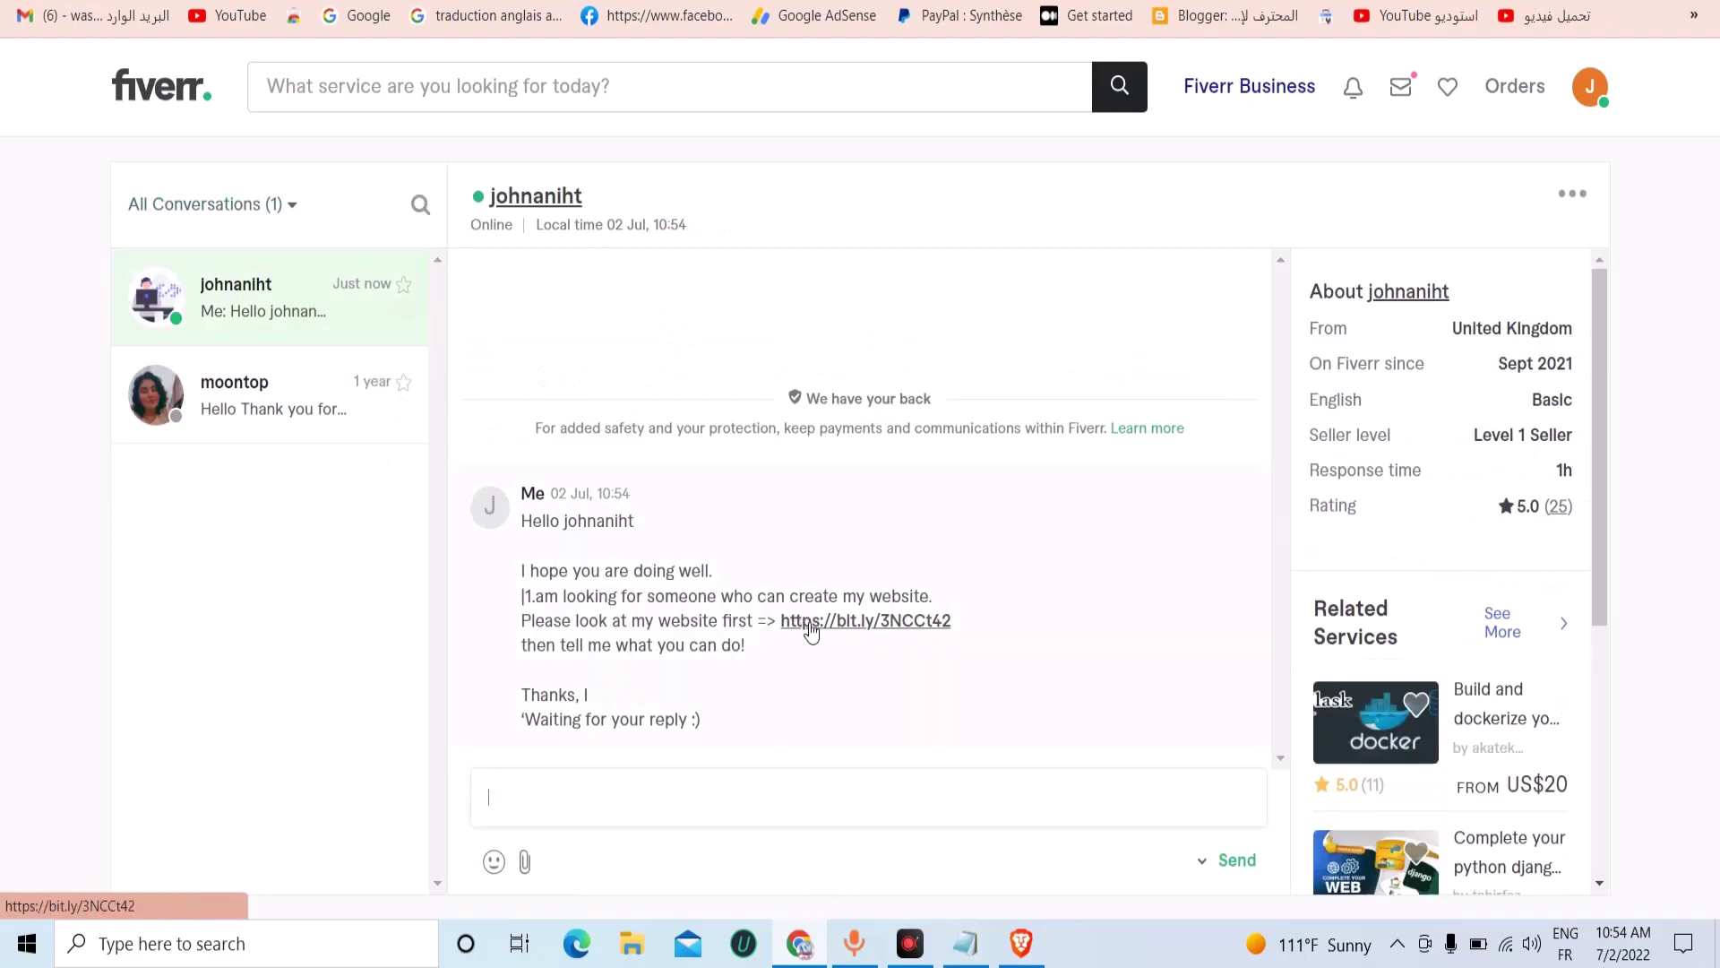
click(806, 627)
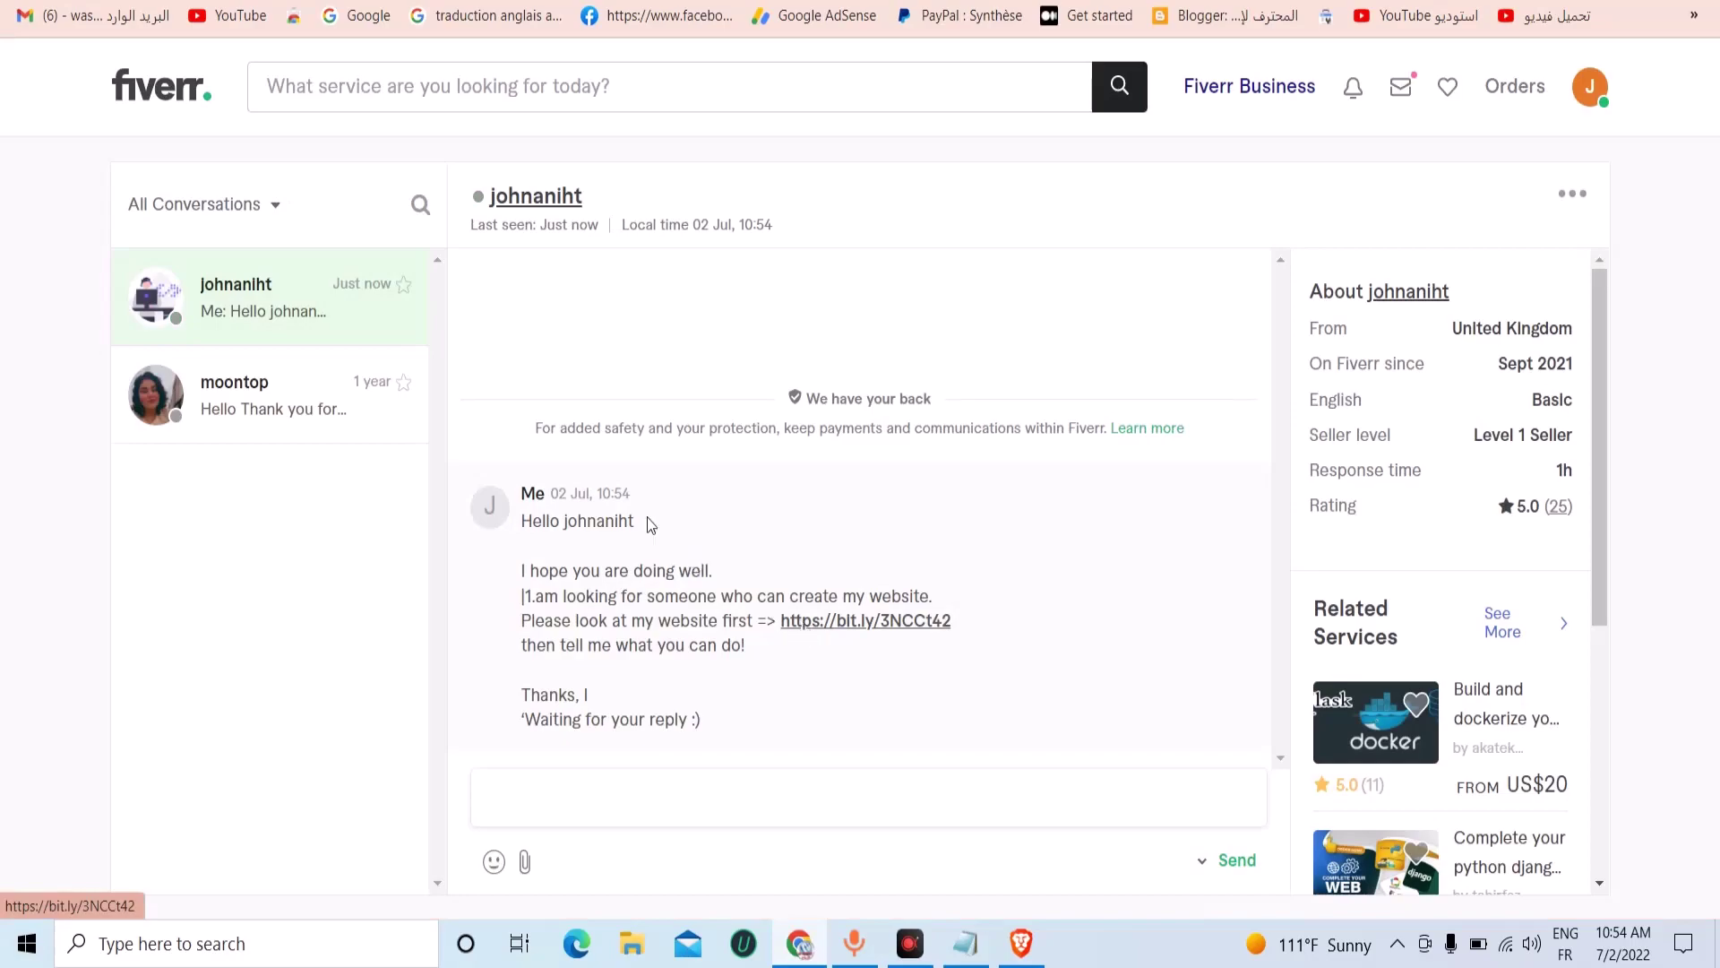
right_click(810, 628)
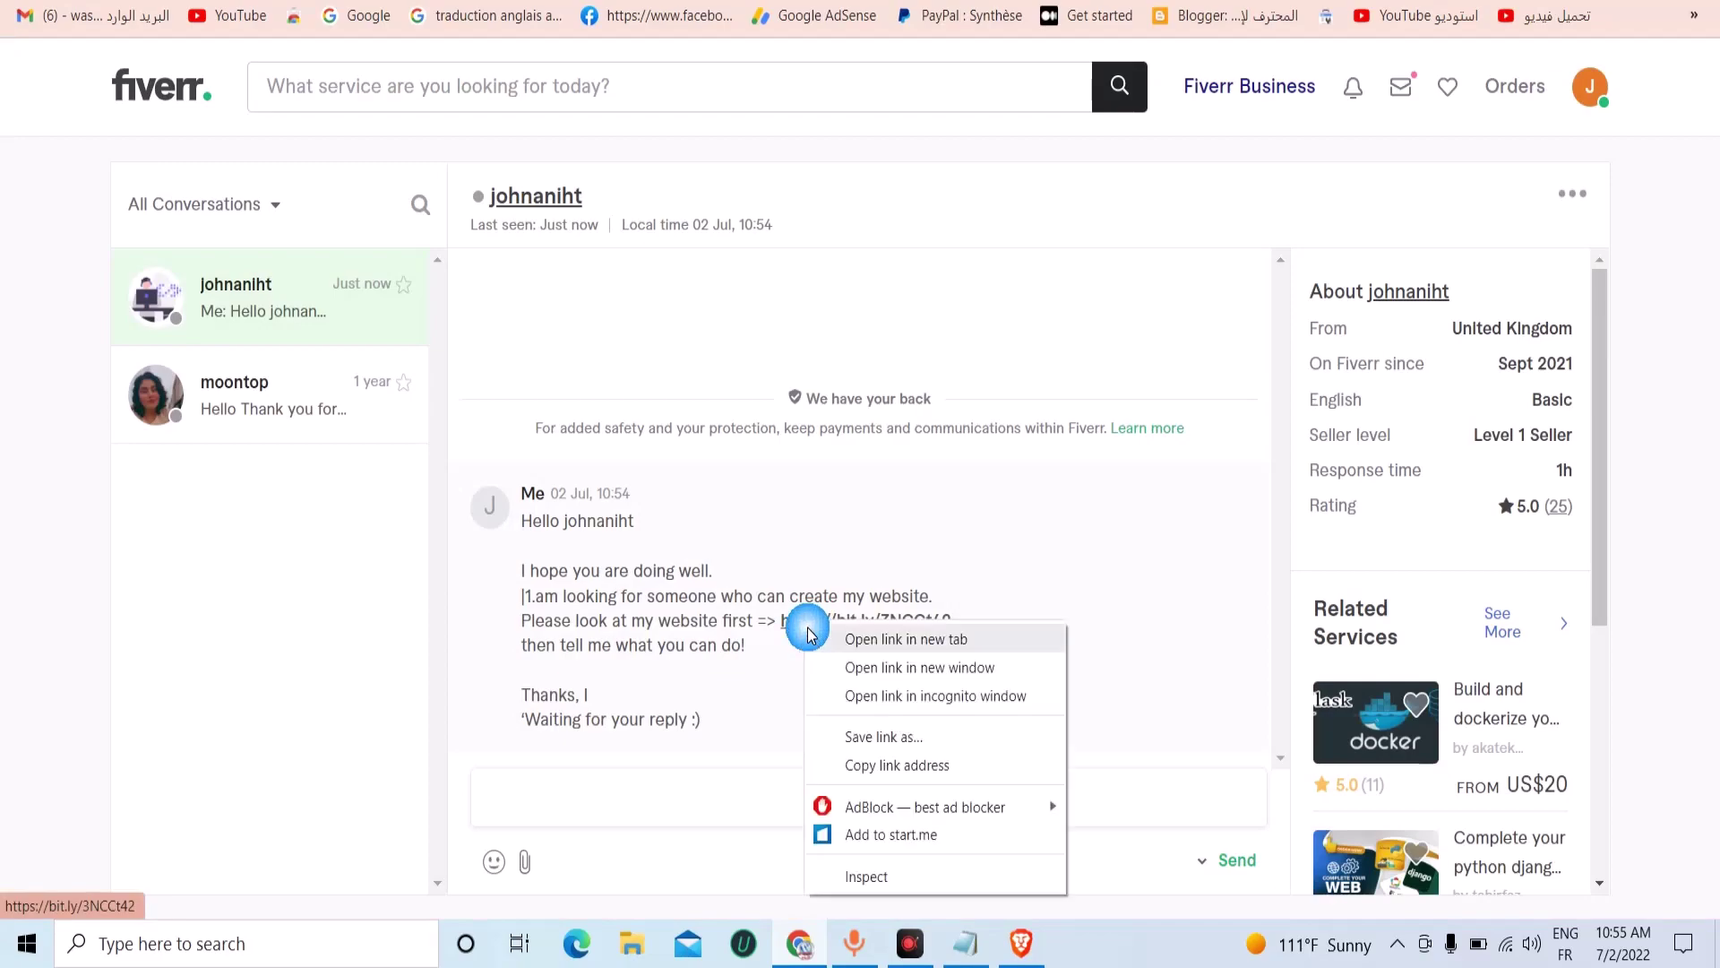
click(788, 568)
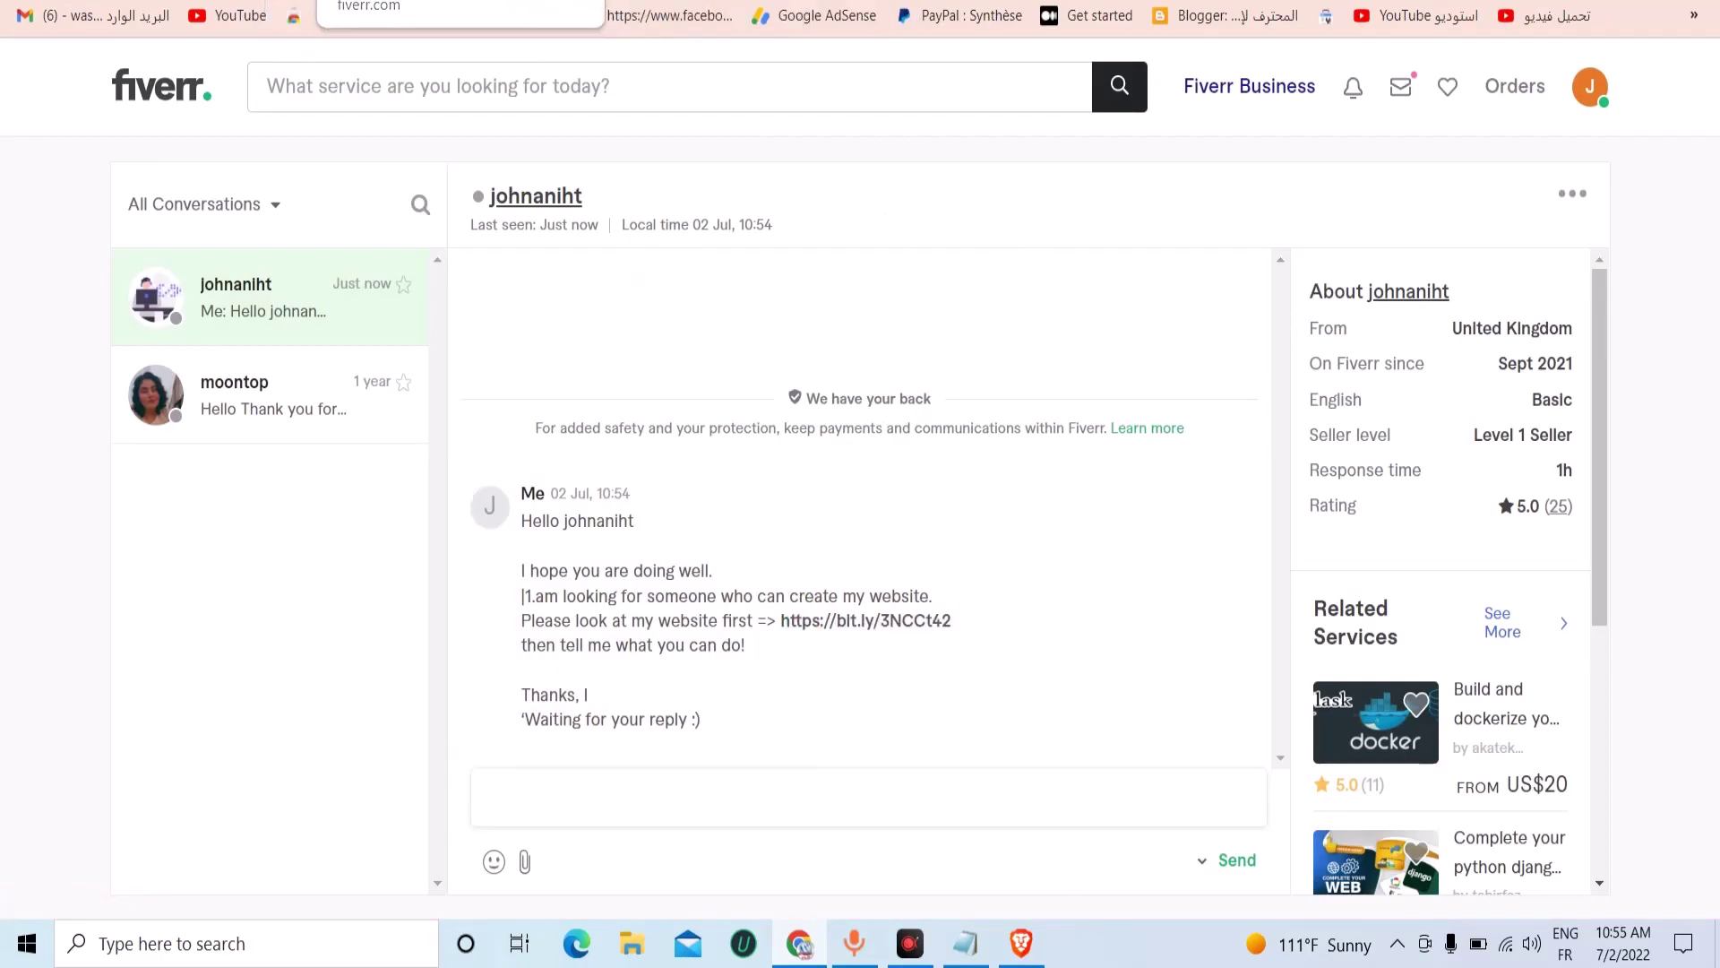
Discard the leftover draft on the gig page and close Bitly's link editing panel.
key(ctrl+Tab)
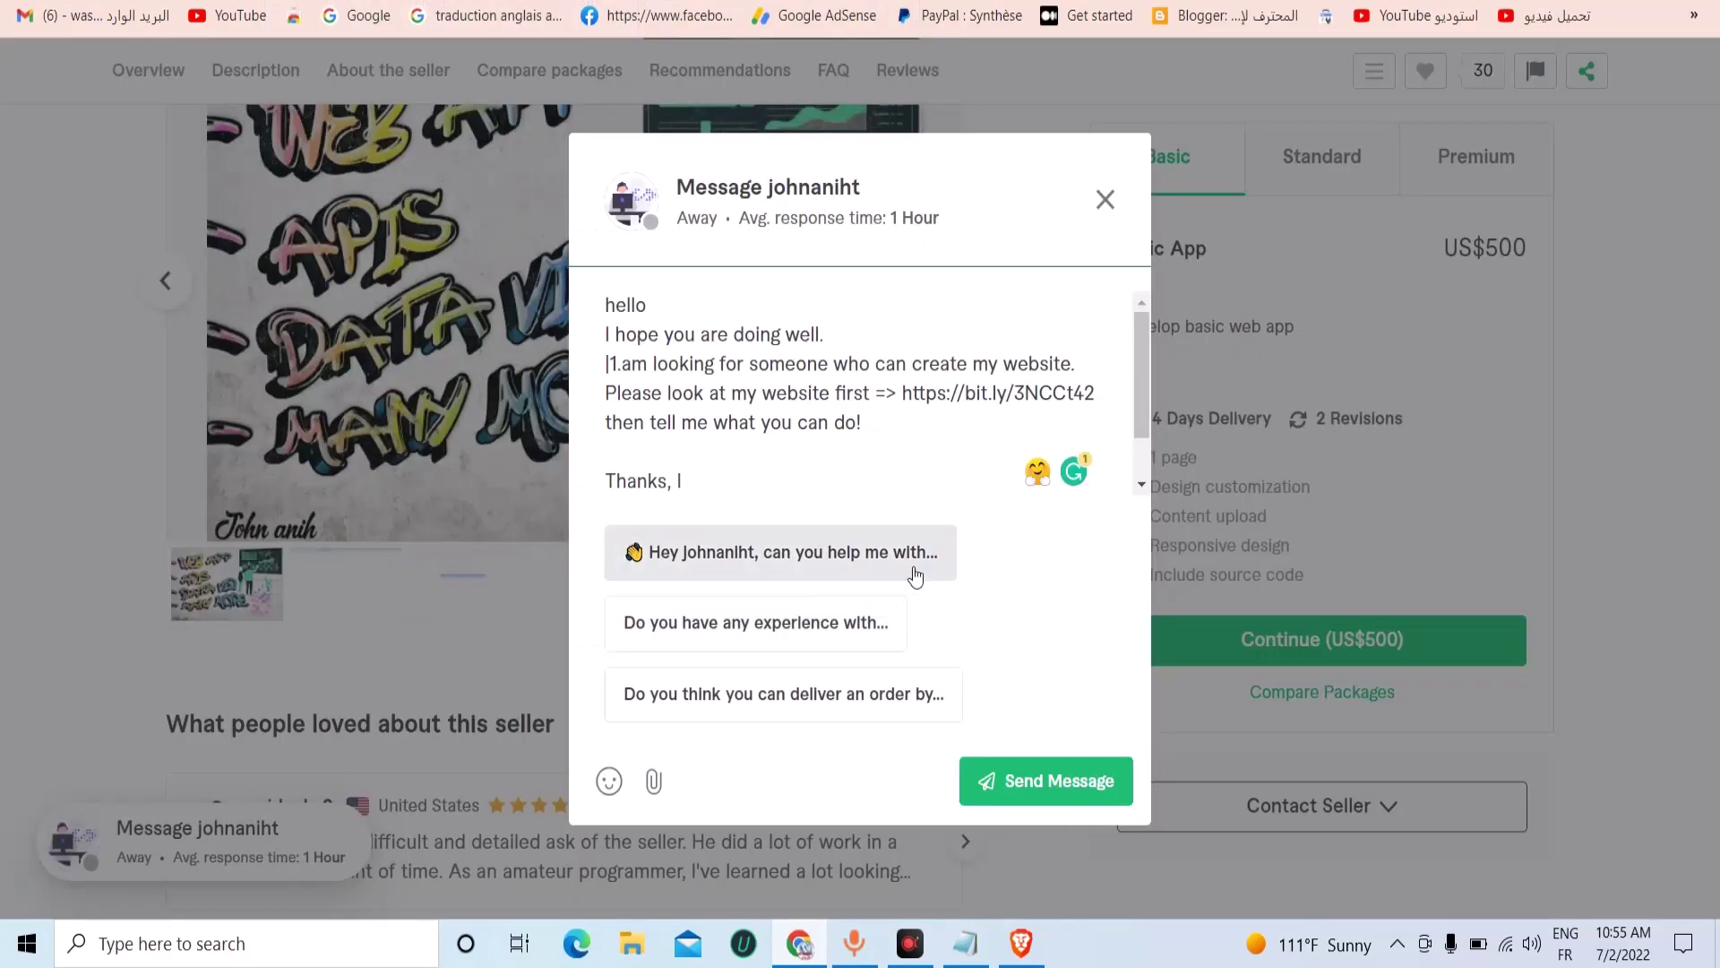
click(1102, 200)
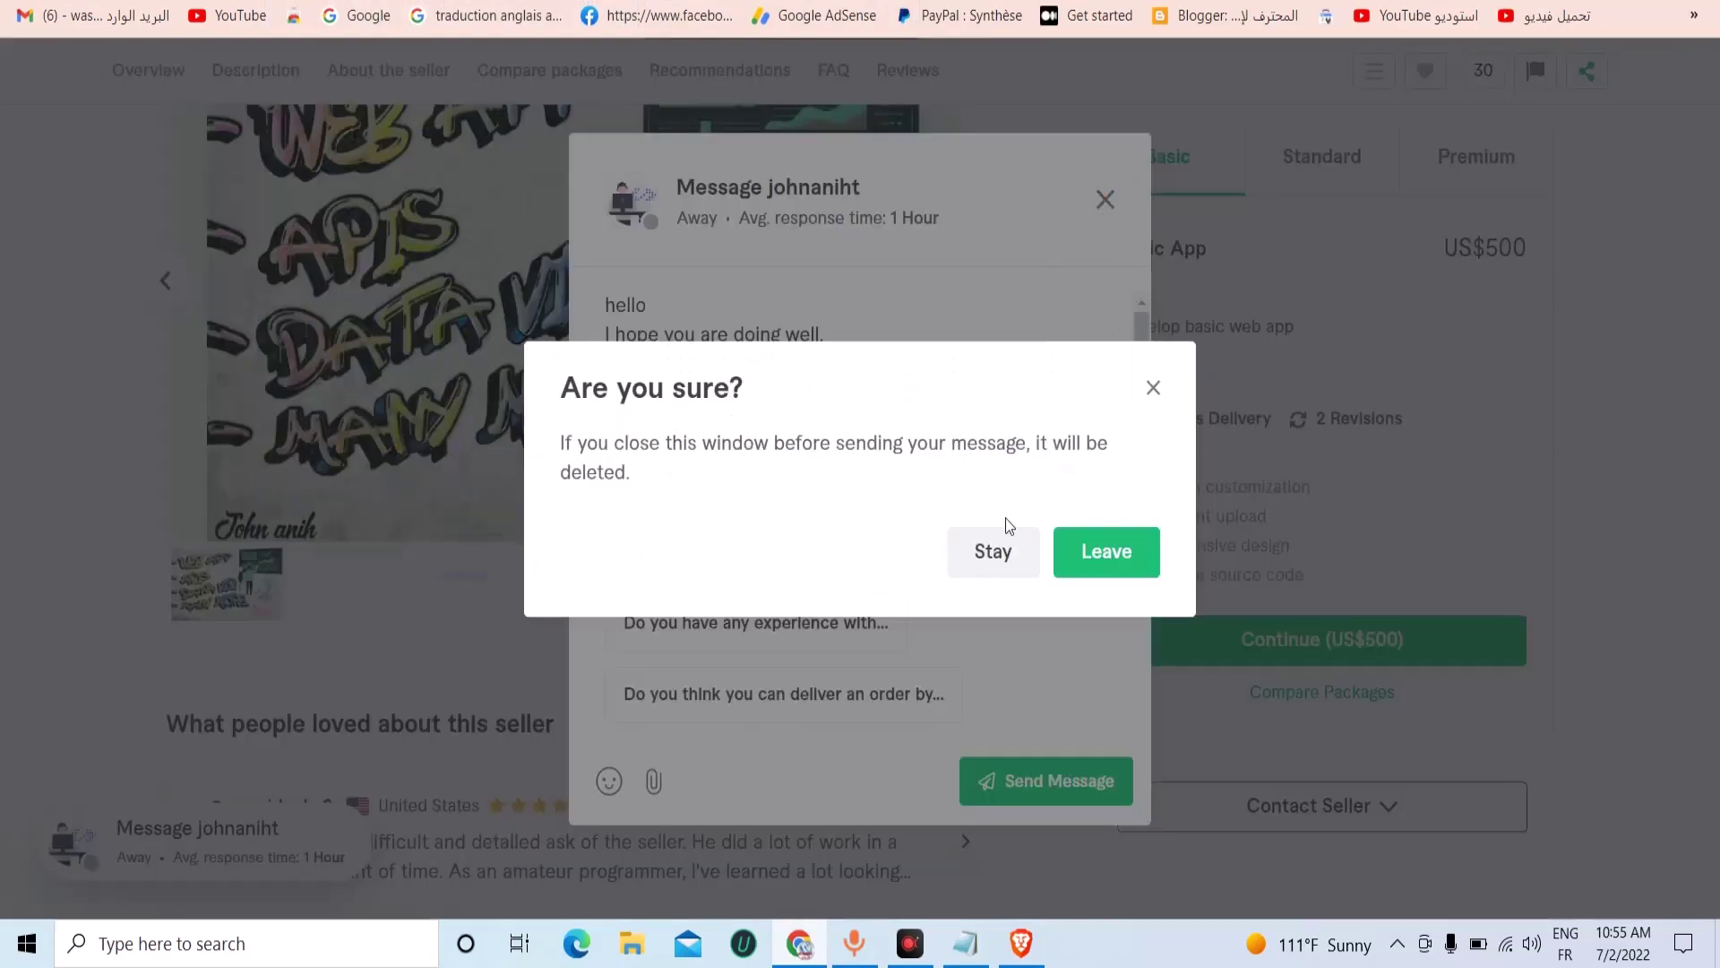
click(1102, 550)
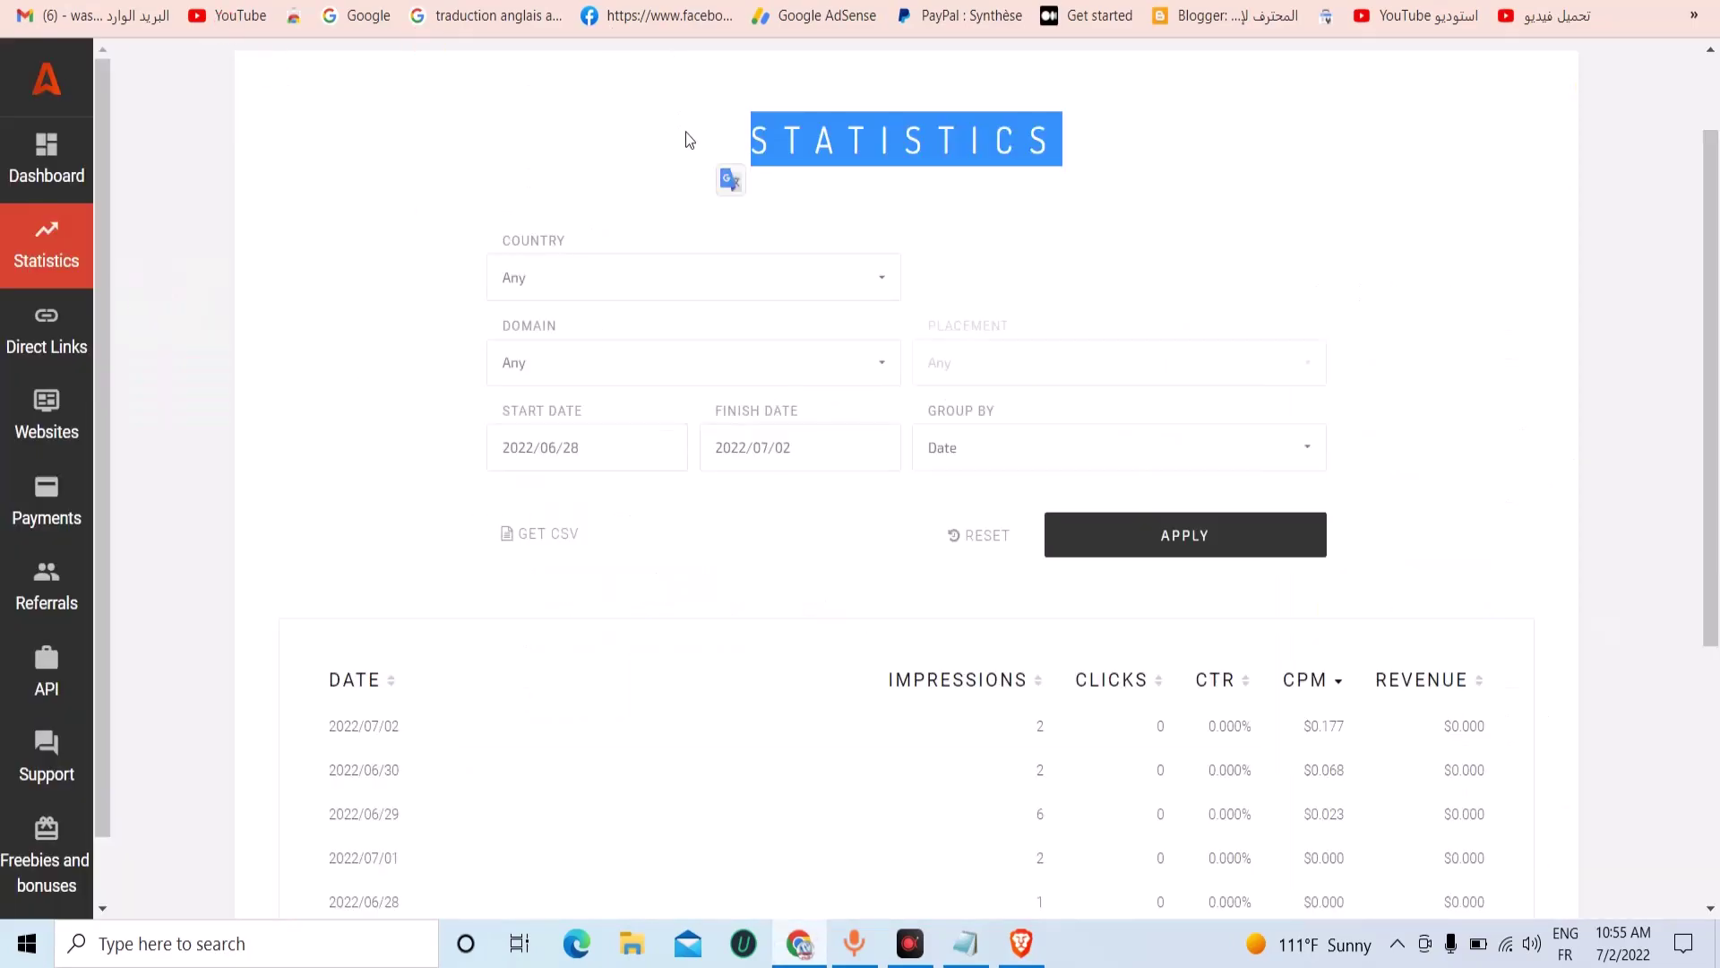
scroll(691, 139, up, 2)
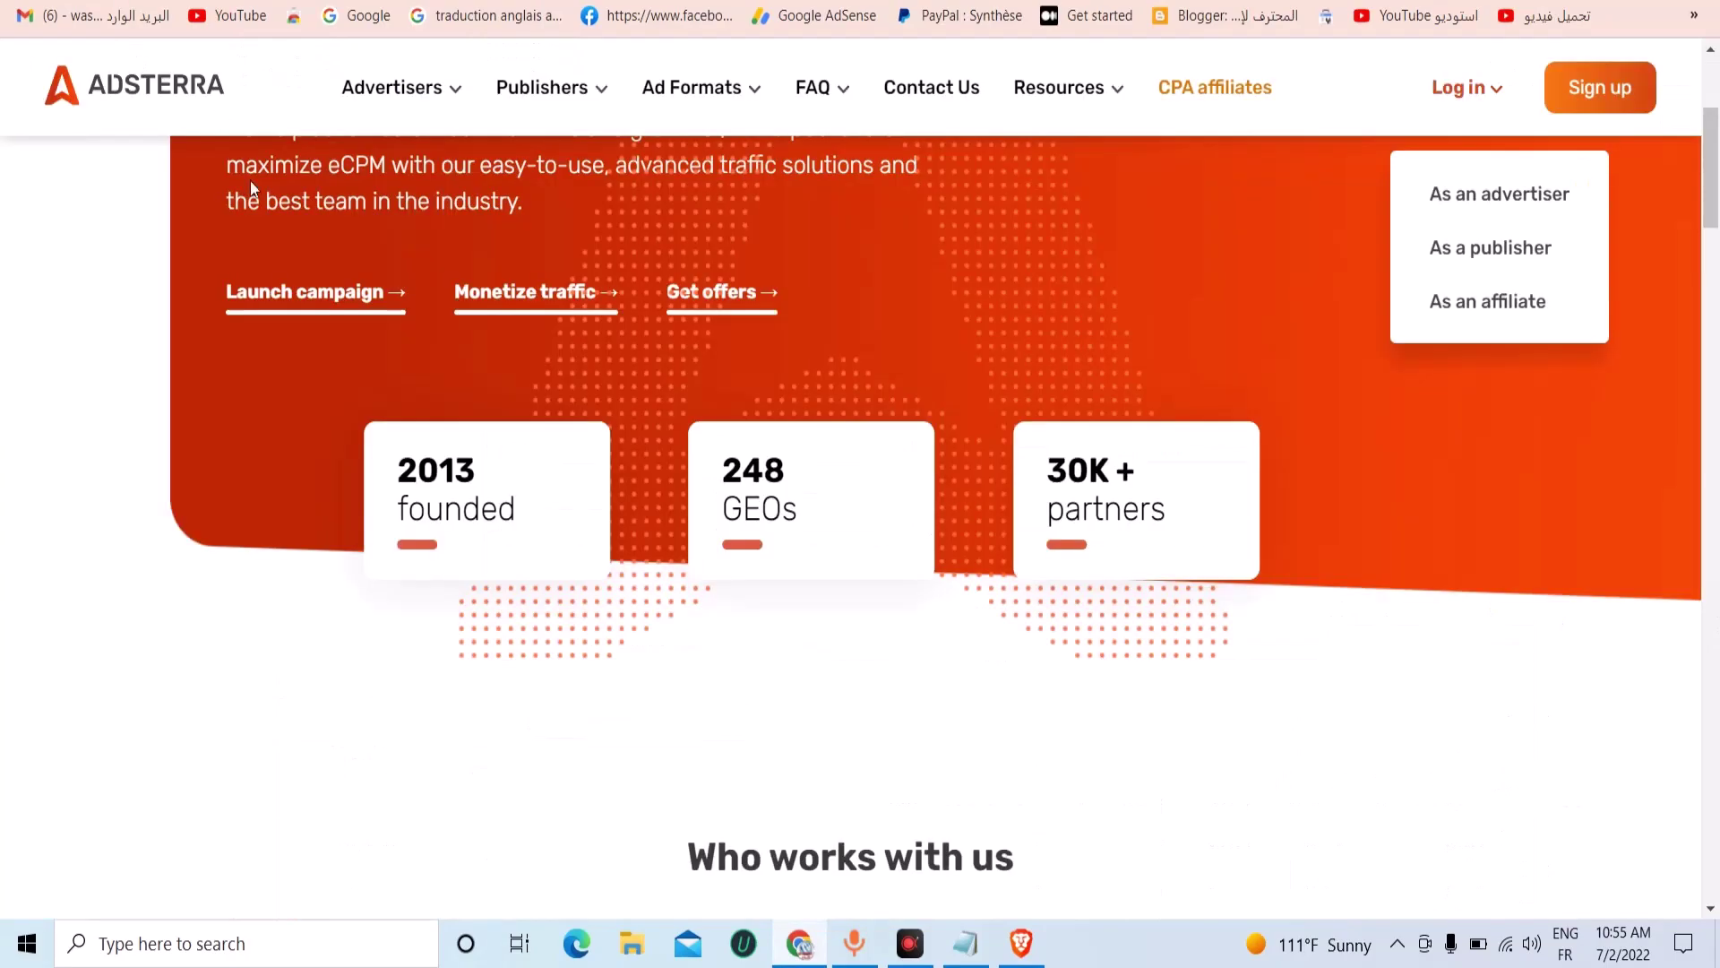
scroll(860, 537, up, 3)
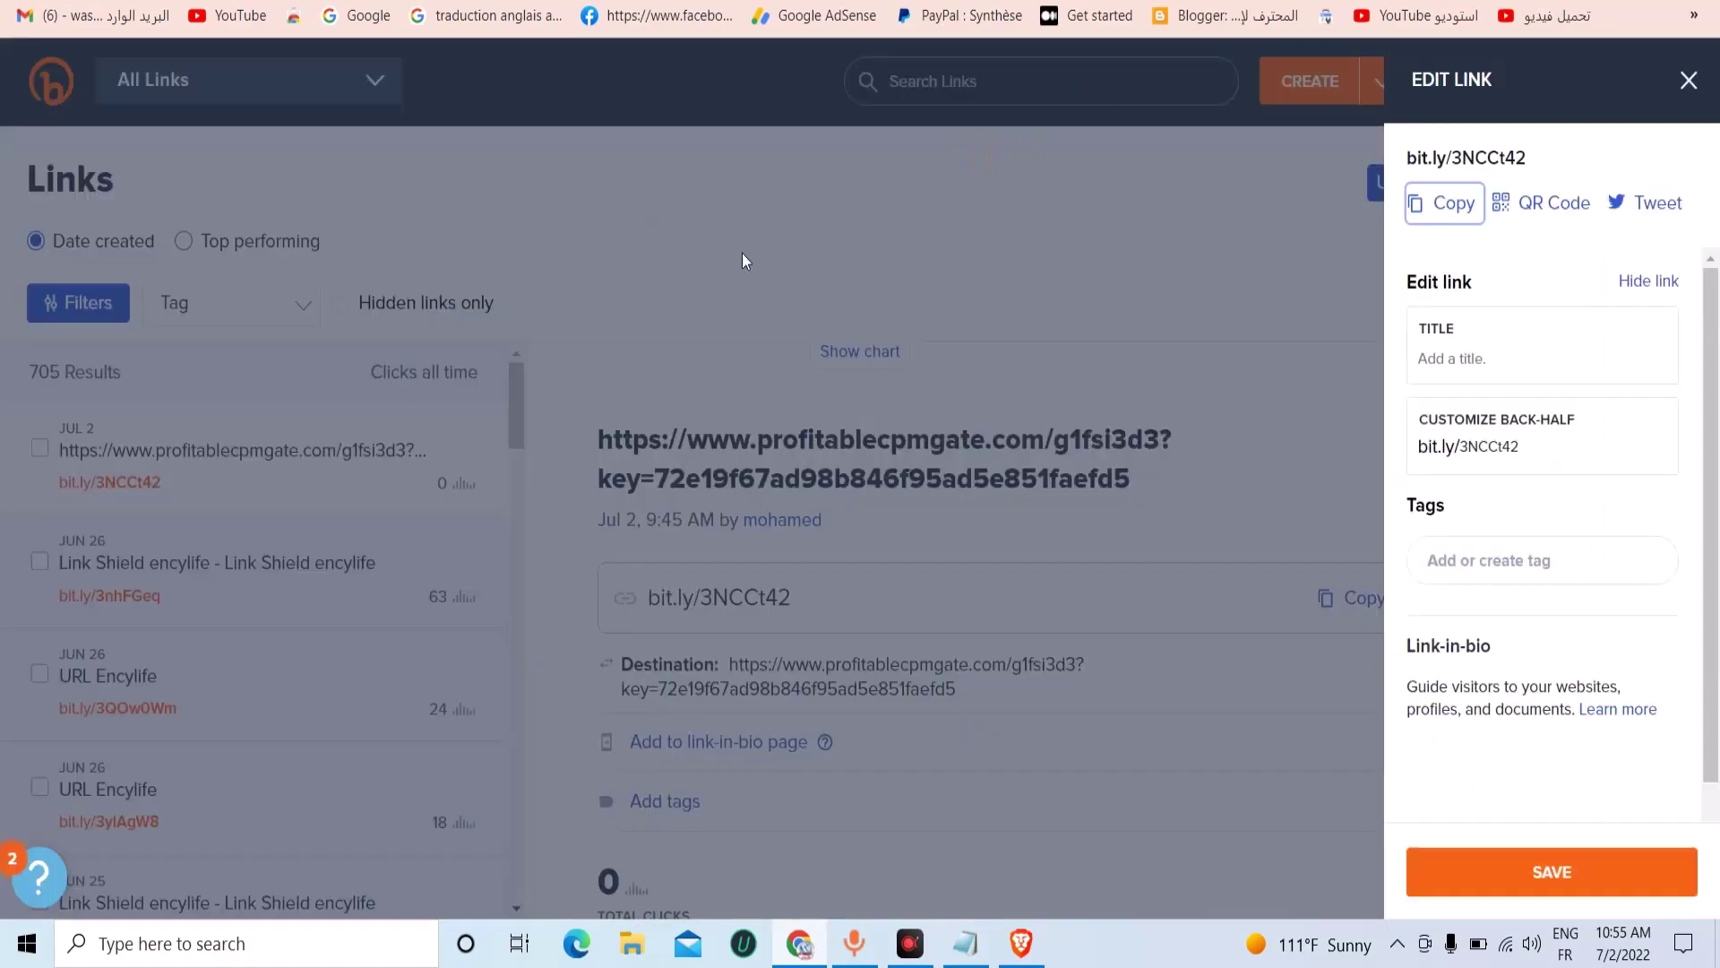
click(889, 242)
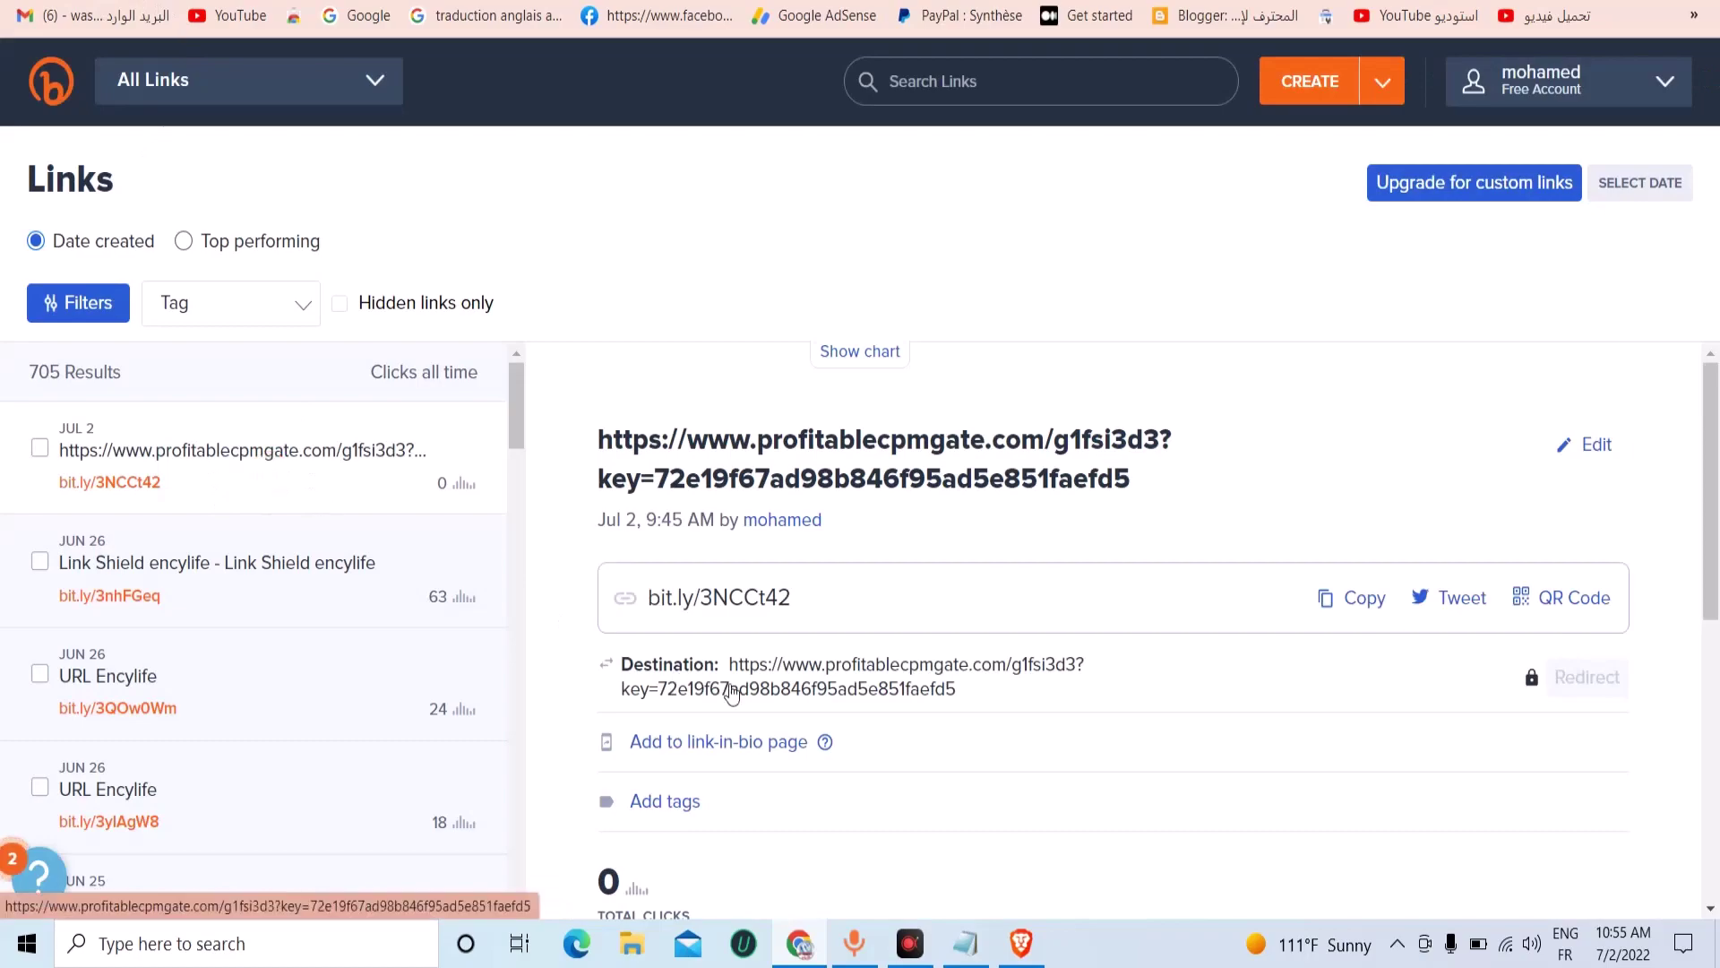
Scroll the bit.ly/3NCCt42 details to the charts showing 2 direct clicks from Algeria.
scroll(751, 701, down, 4)
scroll(774, 708, down, 3)
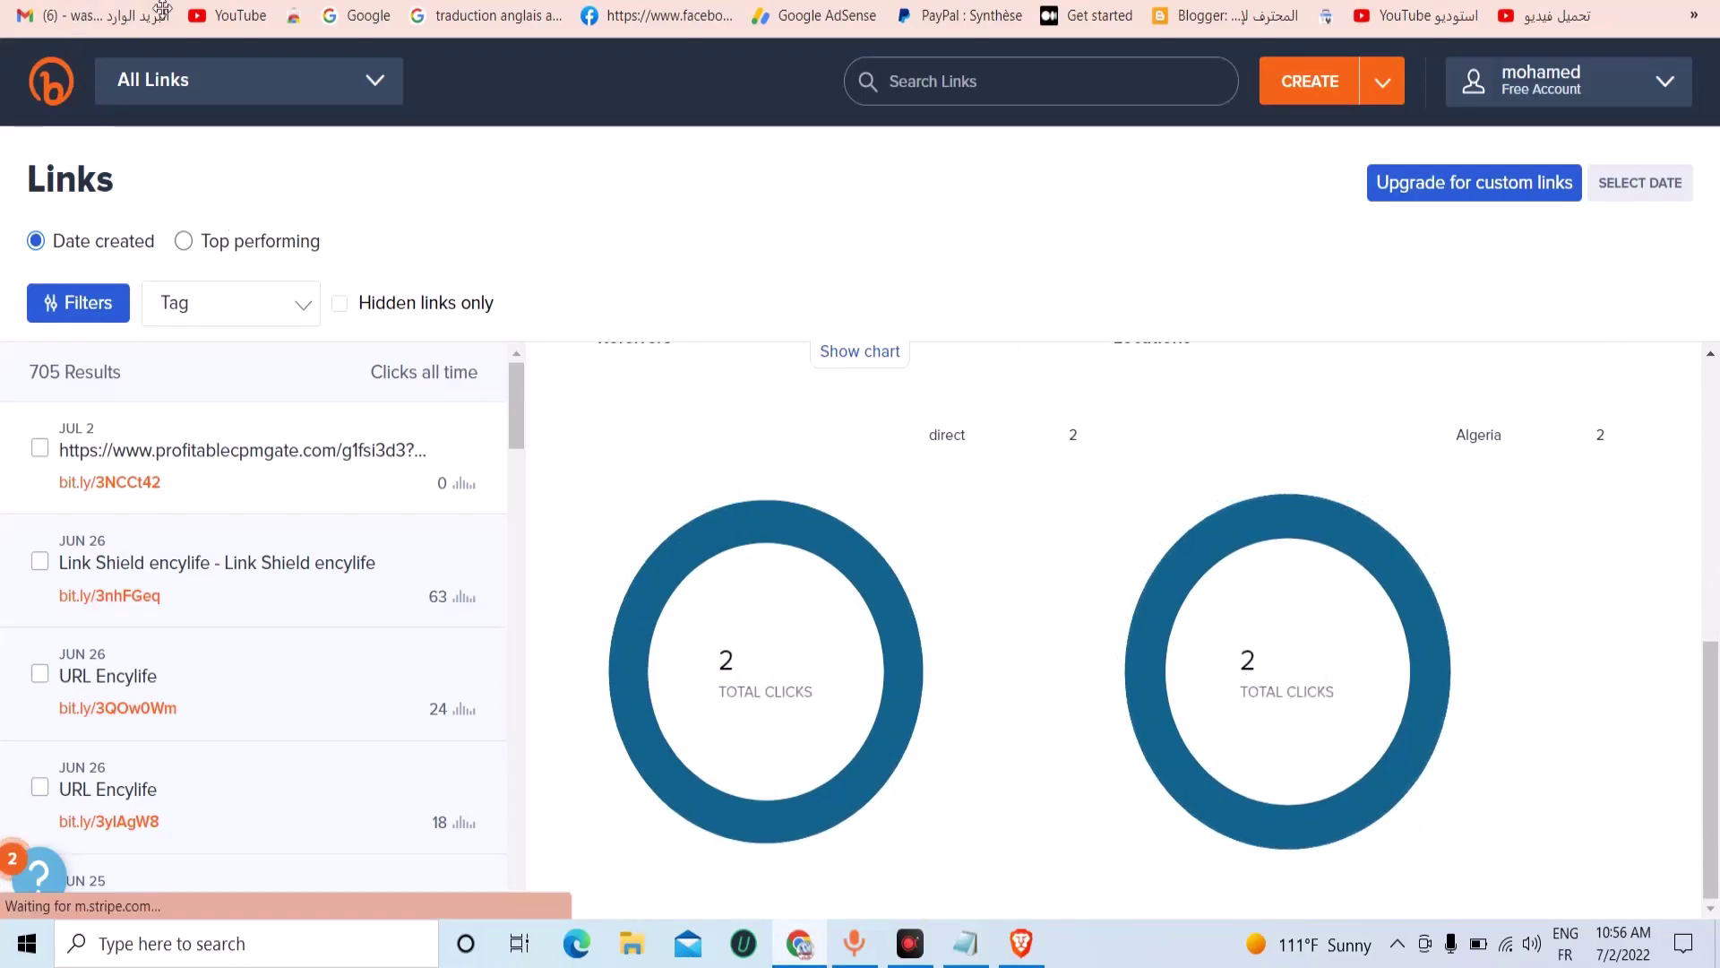
Return to the Fiverr gig search results and open the second web developer's profile.
click(332, 4)
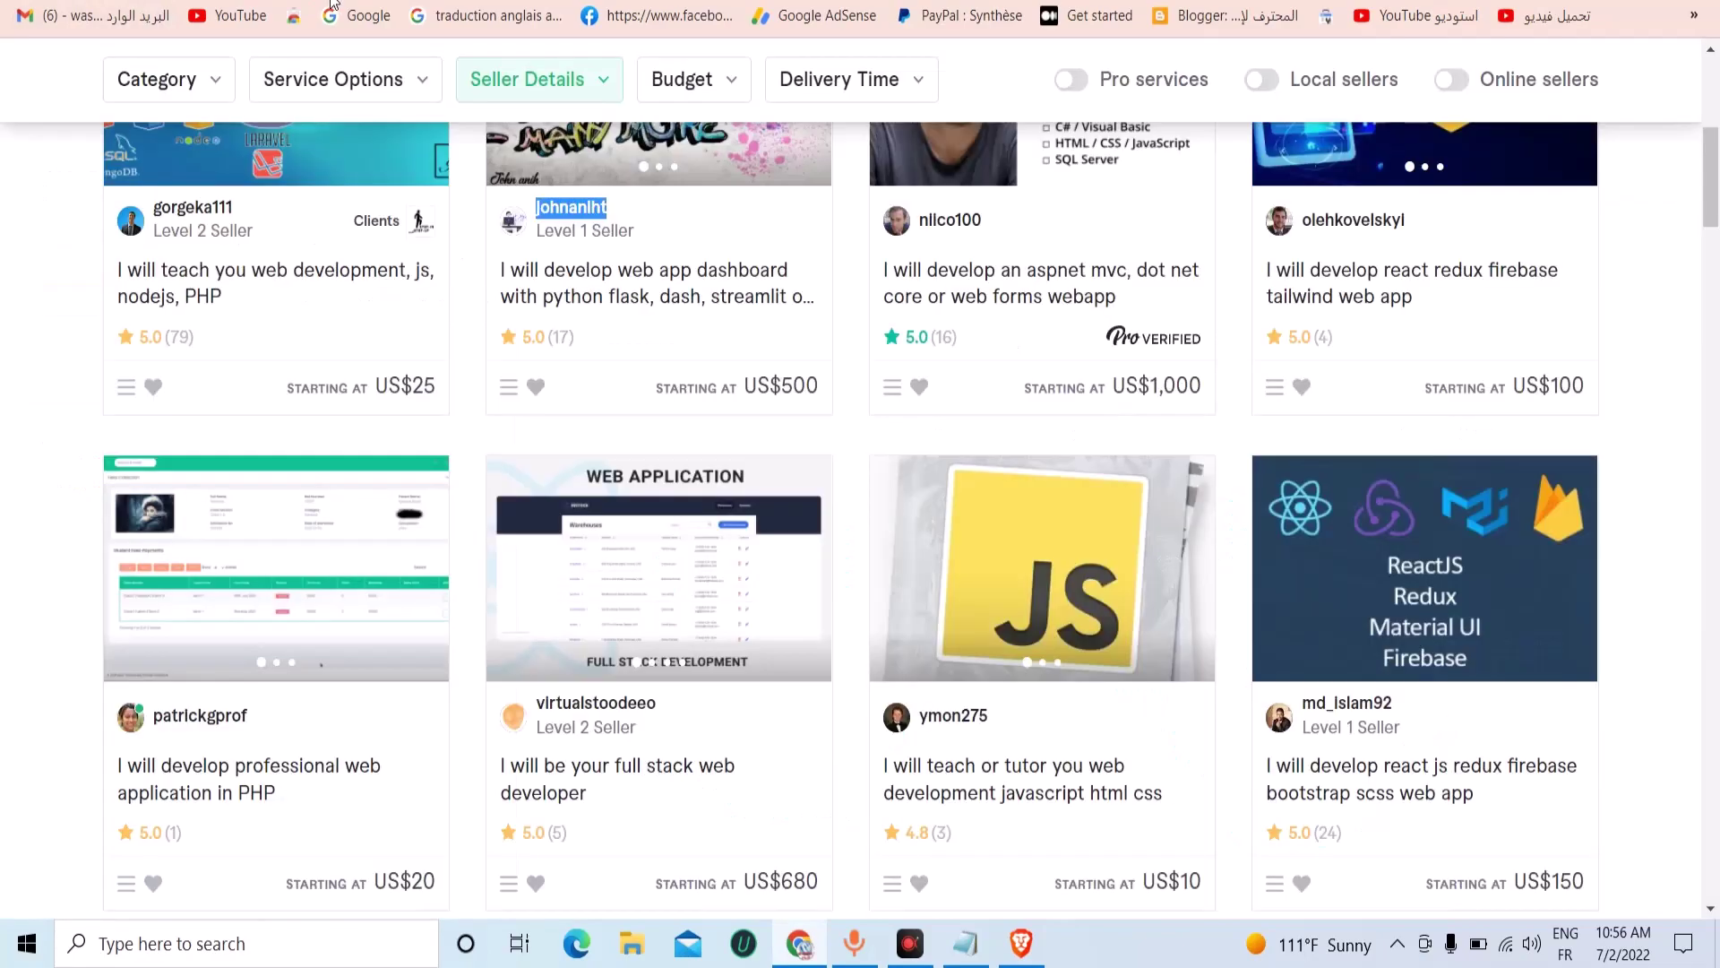
key(ctrl+Tab)
key(ctrl+Tab)
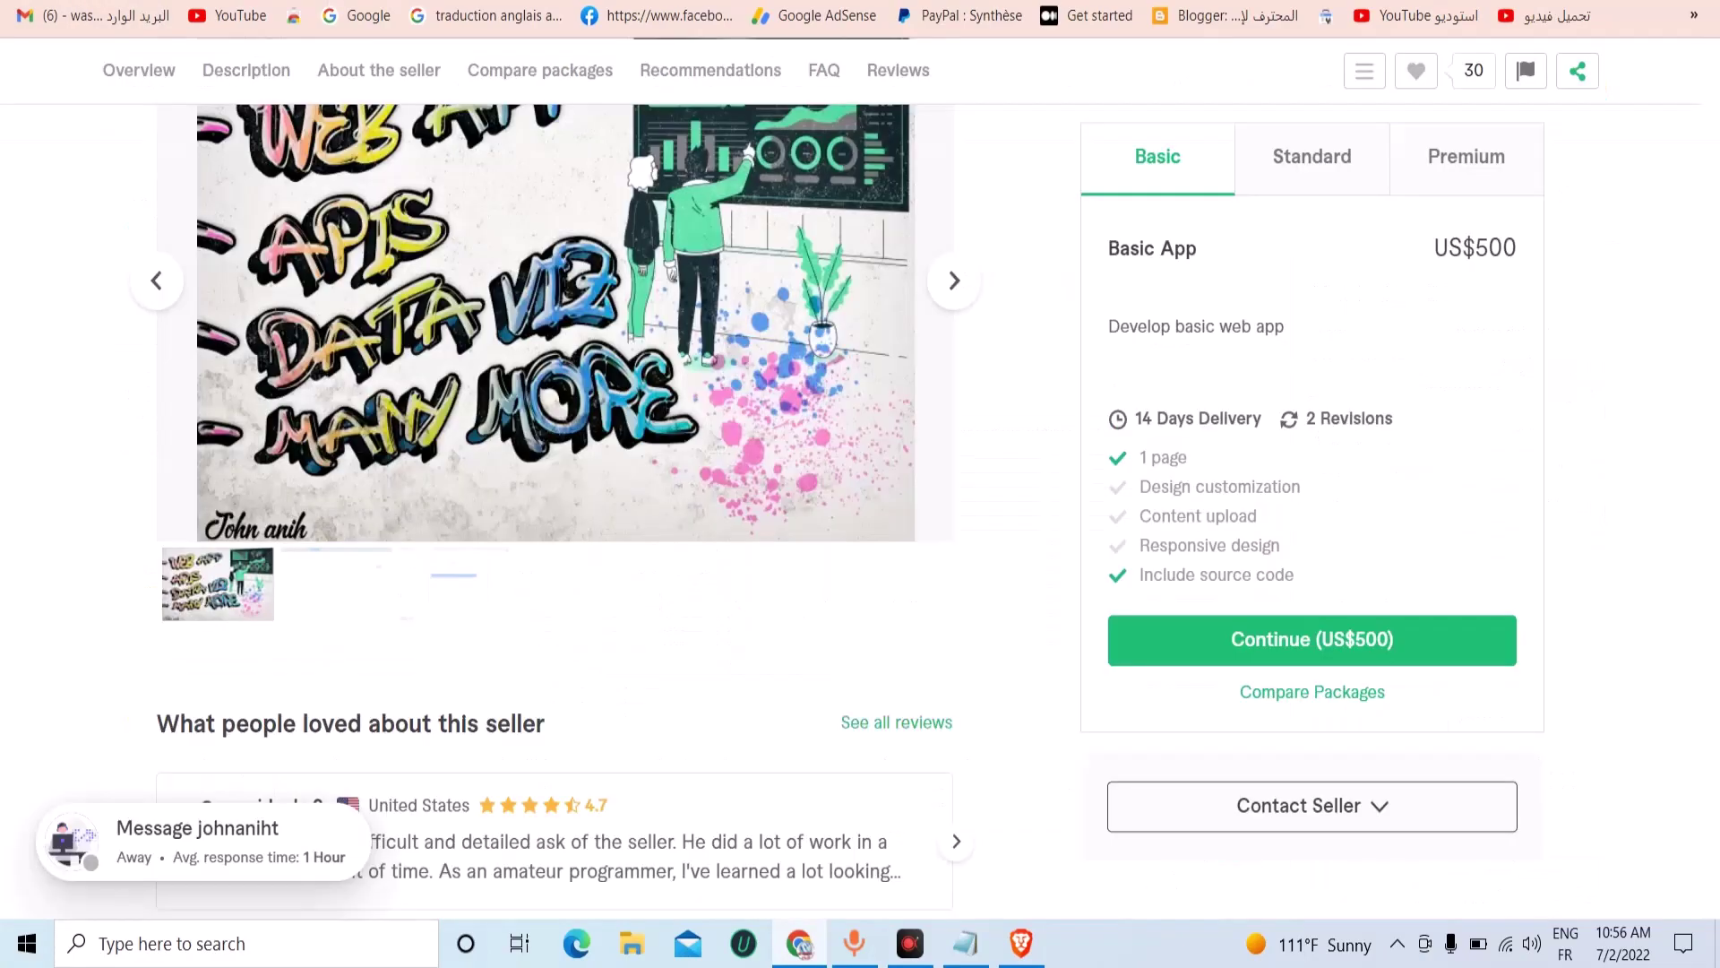
key(ctrl+Tab)
key(ctrl+Tab)
scroll(358, 340, up, 3)
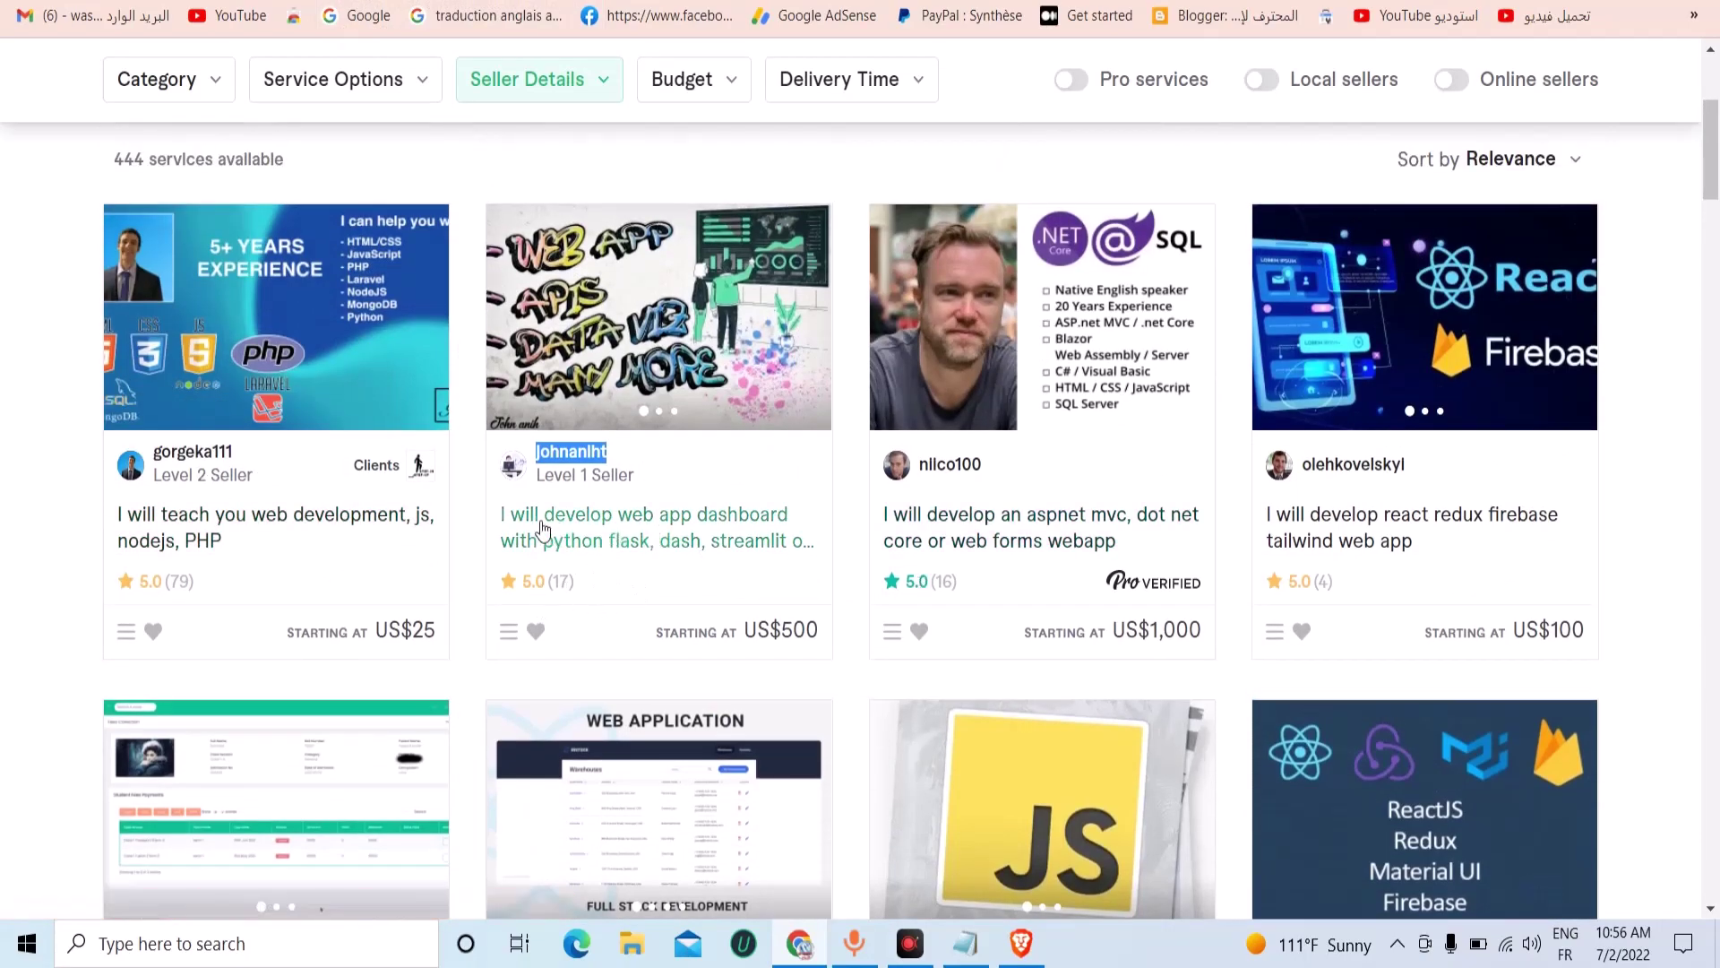
right_click(186, 463)
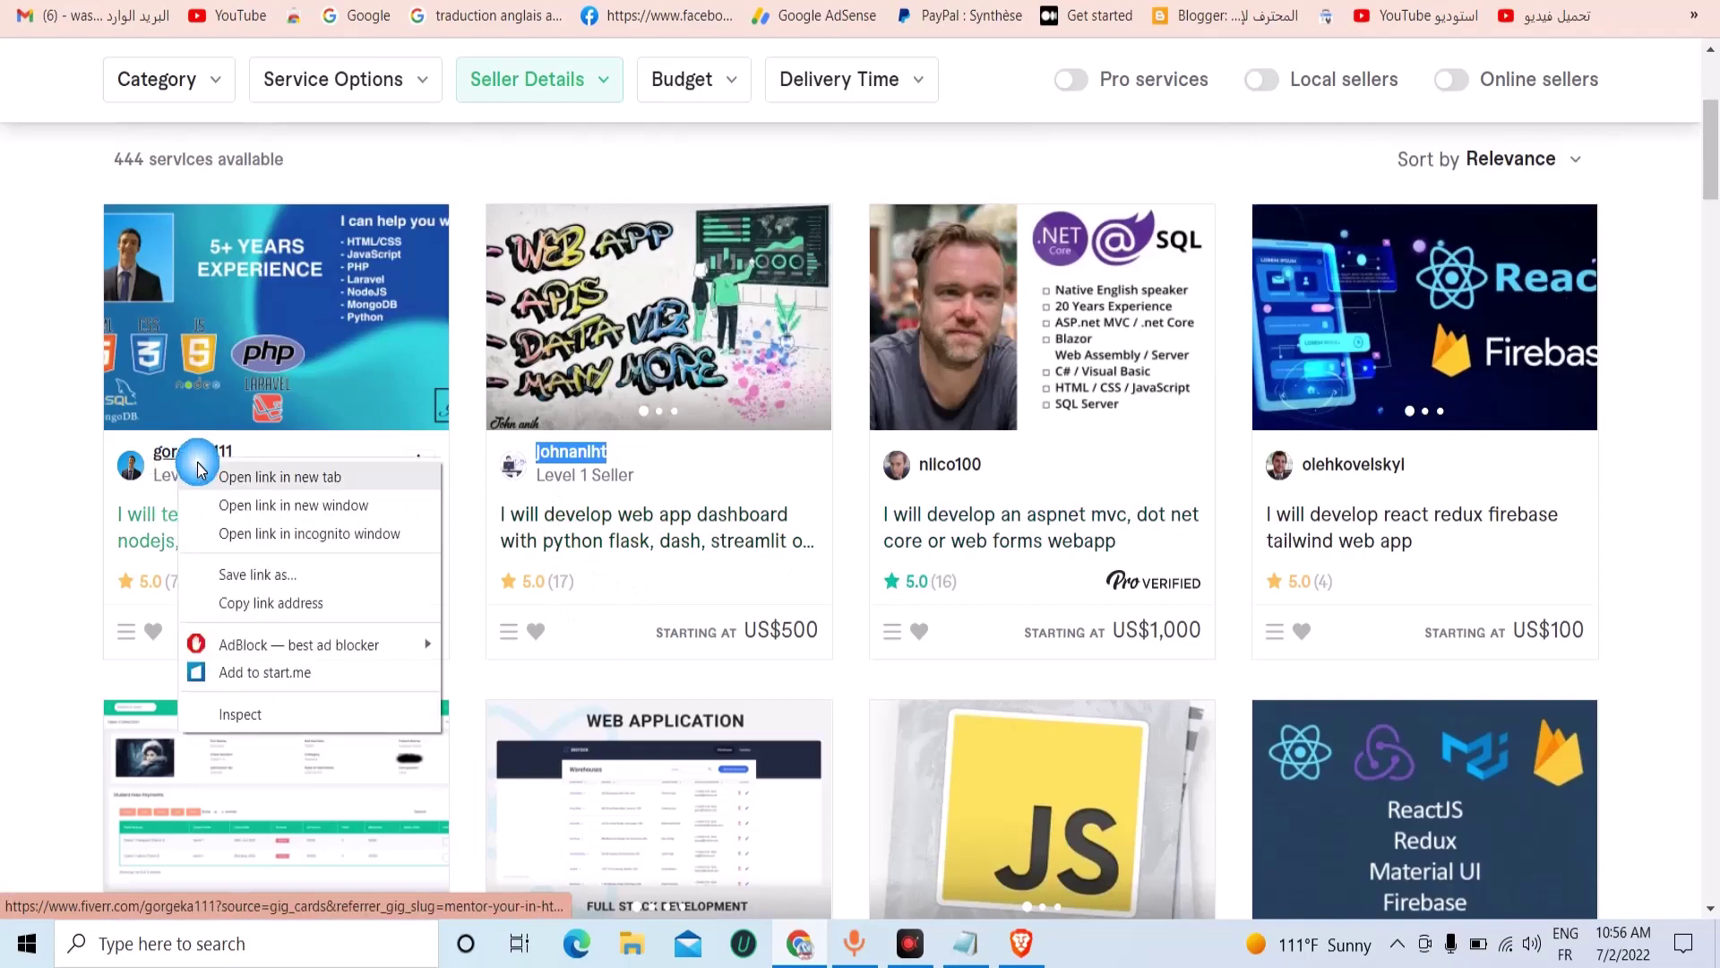
key(Escape)
mouse_move(217, 485)
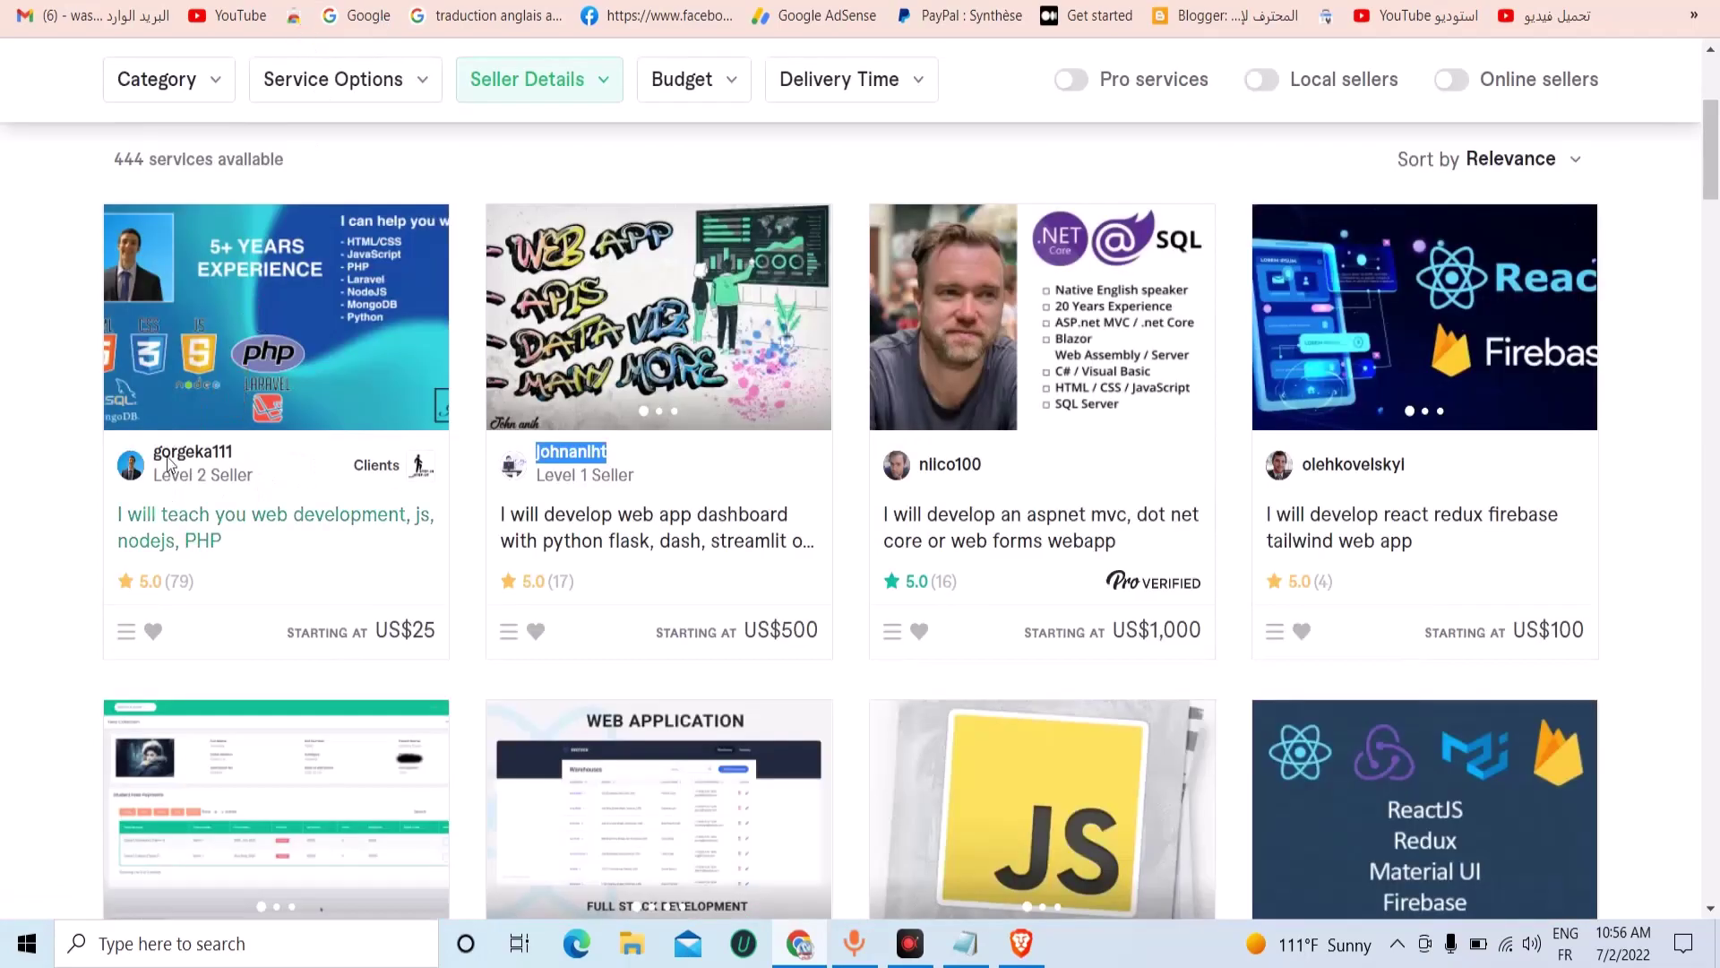
click(190, 454)
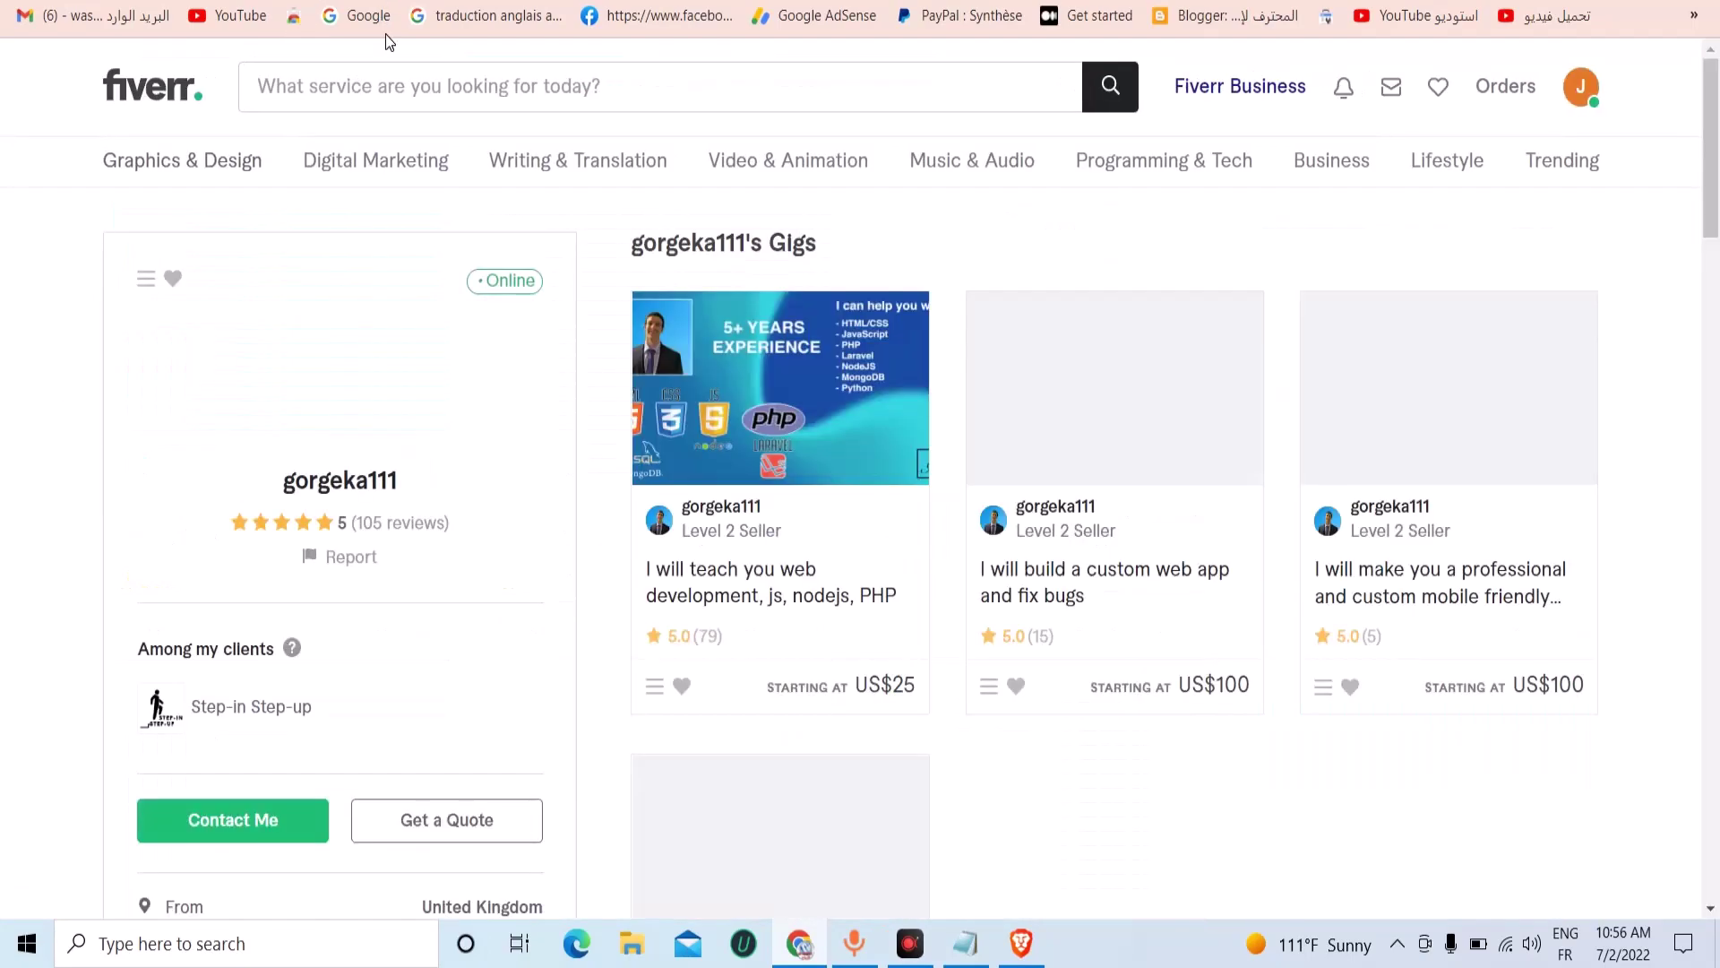
Browse the second developer's profile and gigs section.
key(ctrl+a)
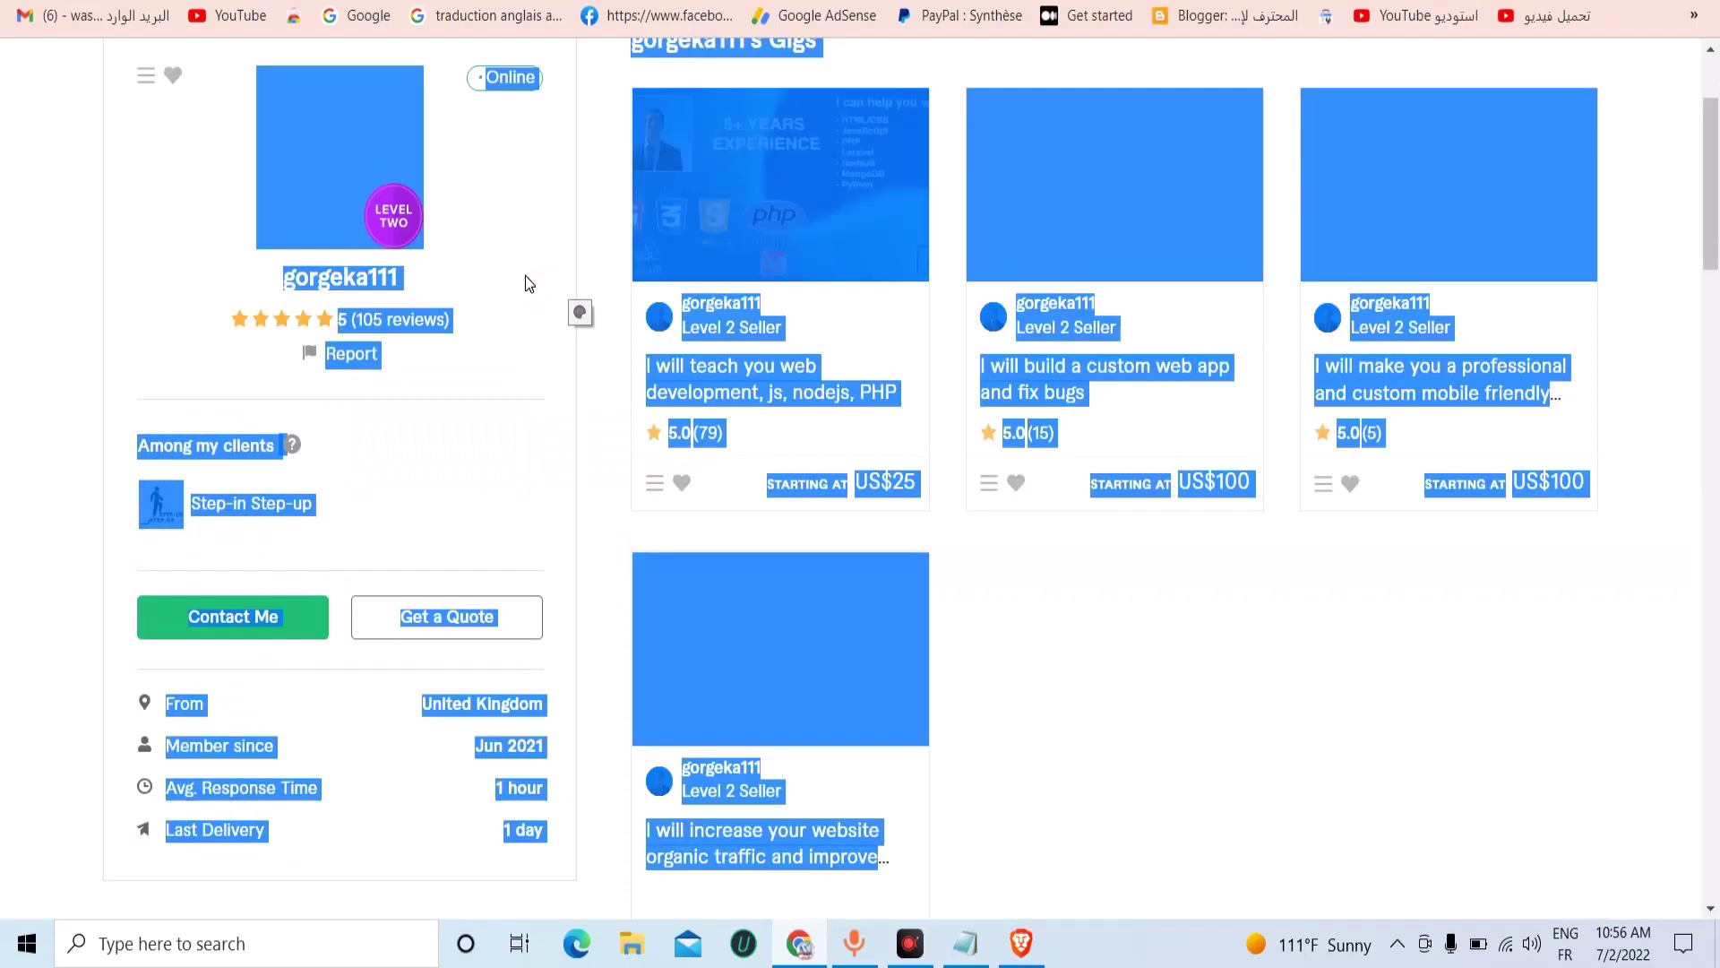
click(137, 290)
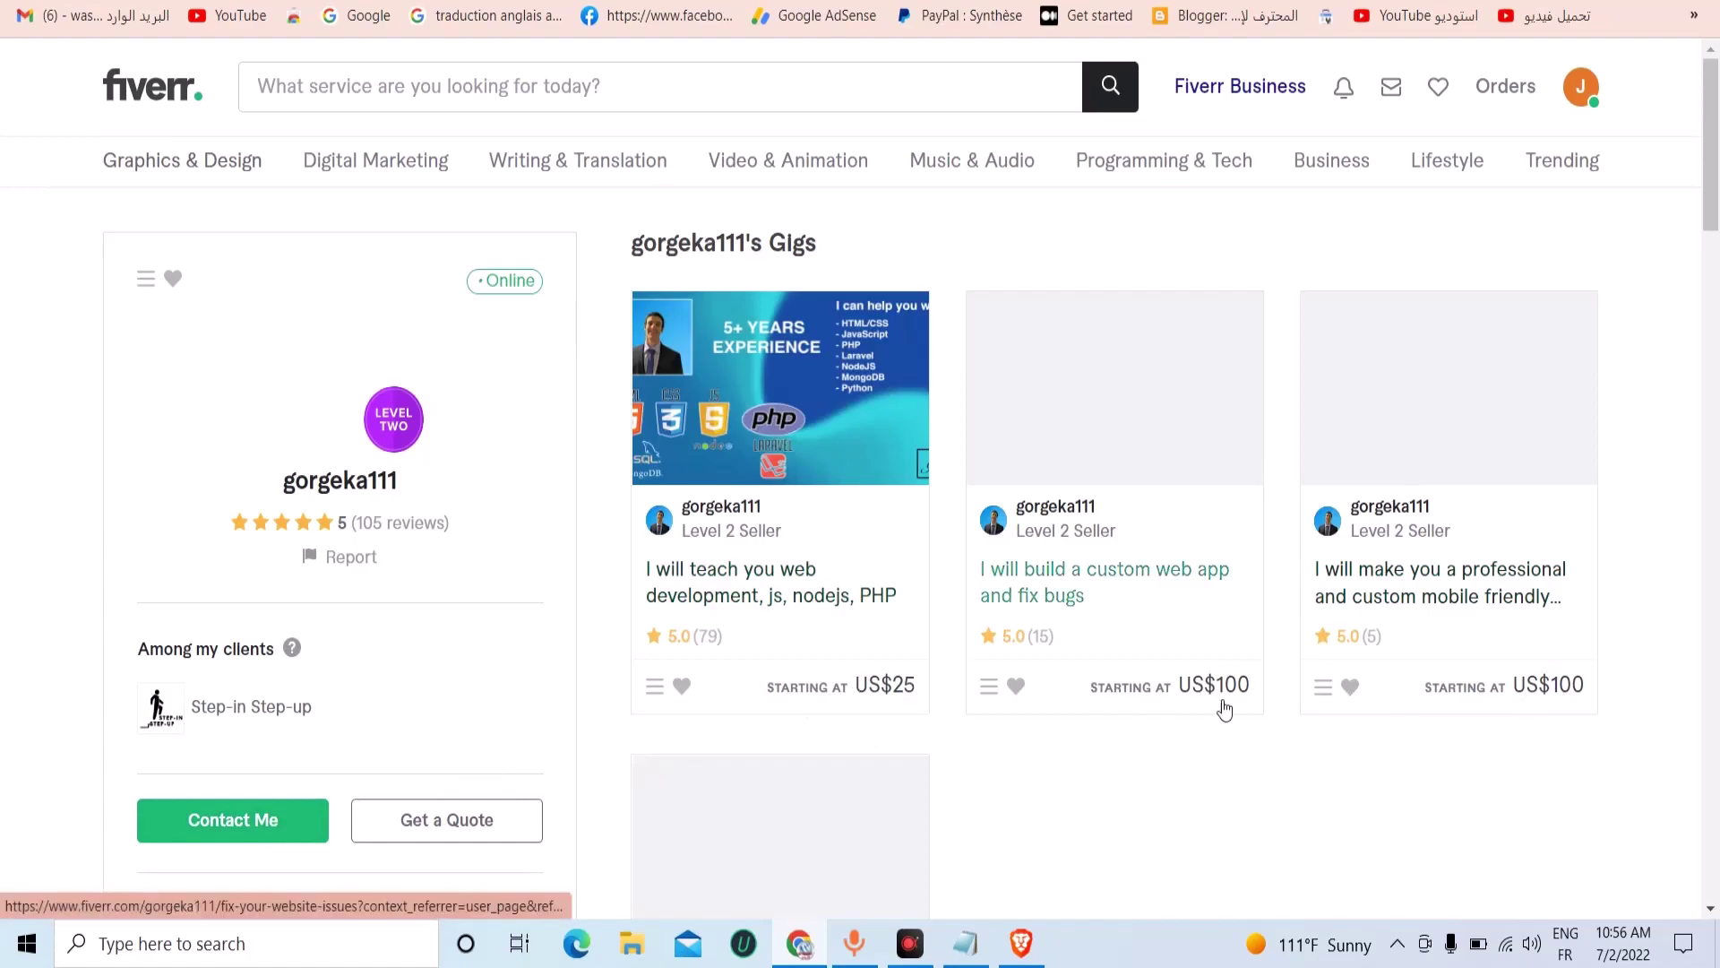
scroll(895, 711, down, 5)
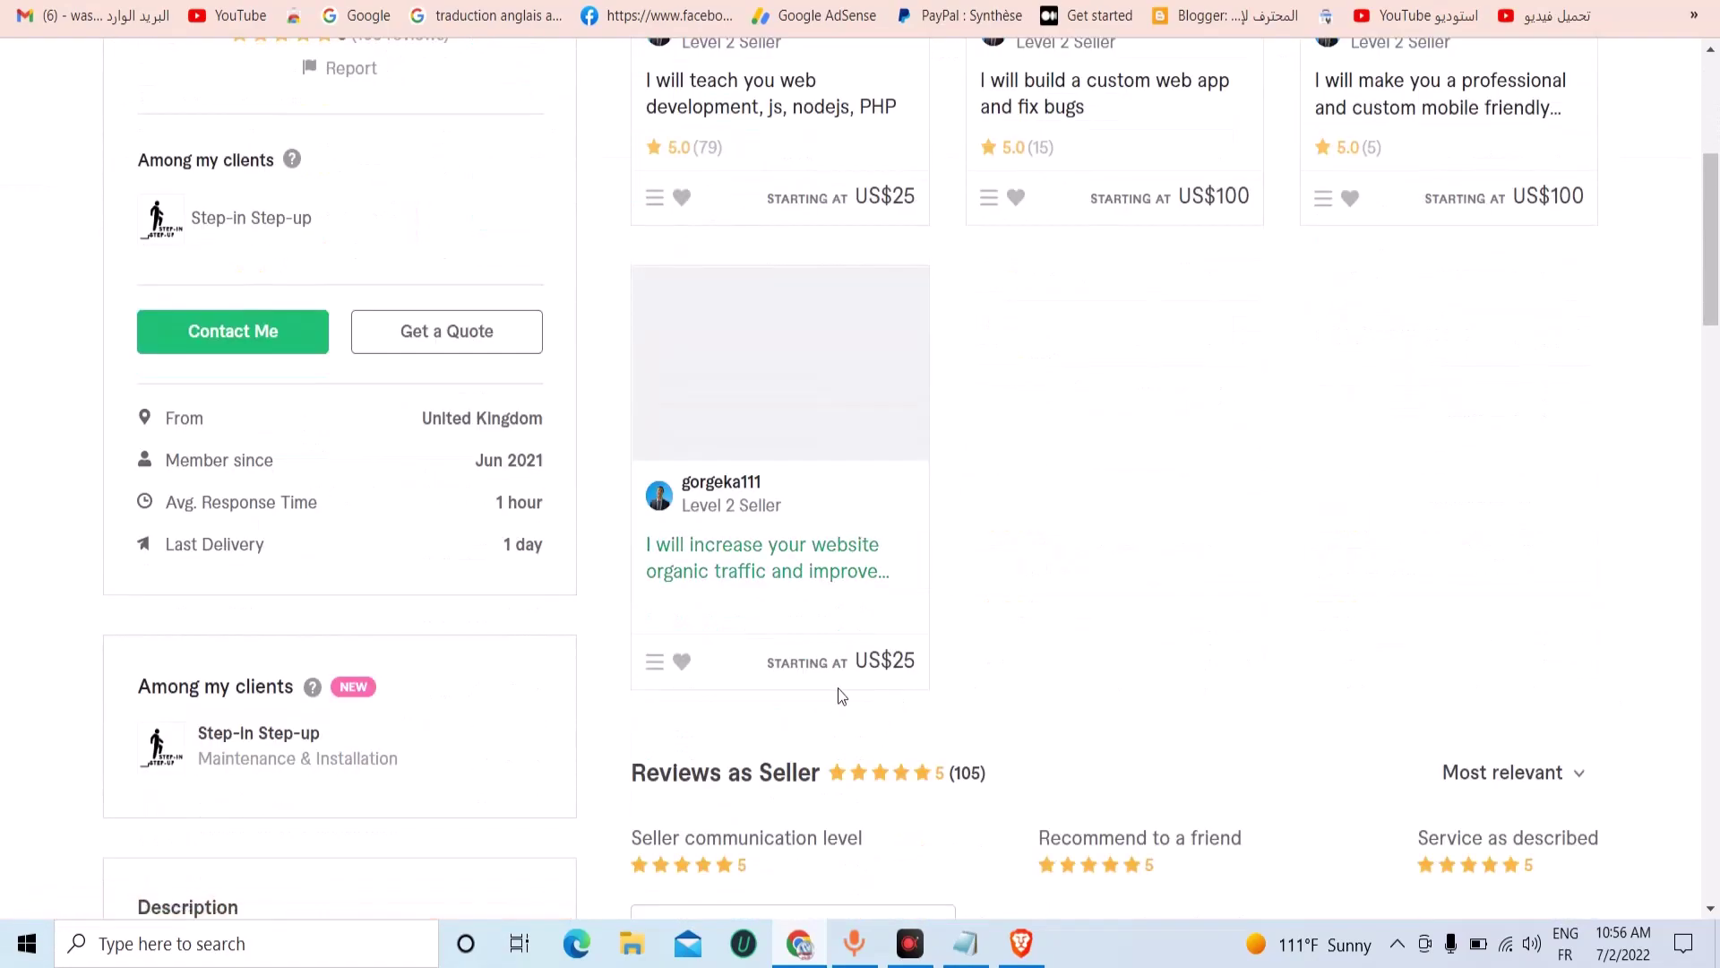
scroll(856, 660, up, 5)
drag(624, 250, 855, 226)
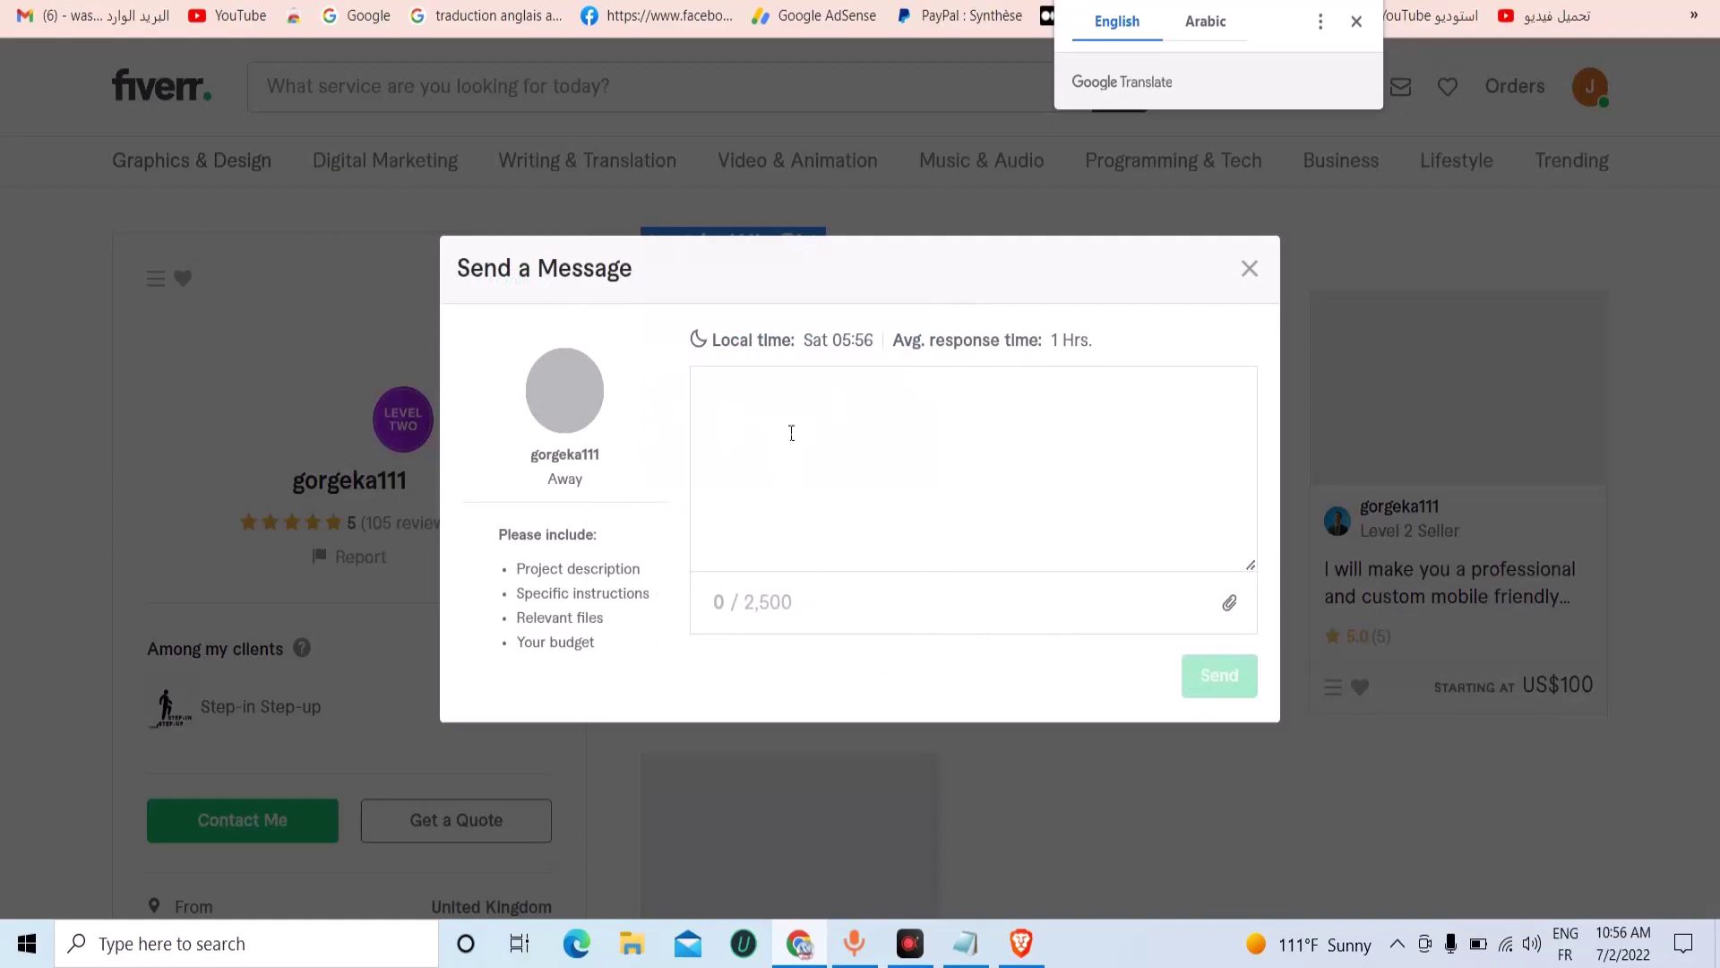
Paste the Google Docs message template into the empty Fiverr message box.
click(768, 395)
right_click(768, 395)
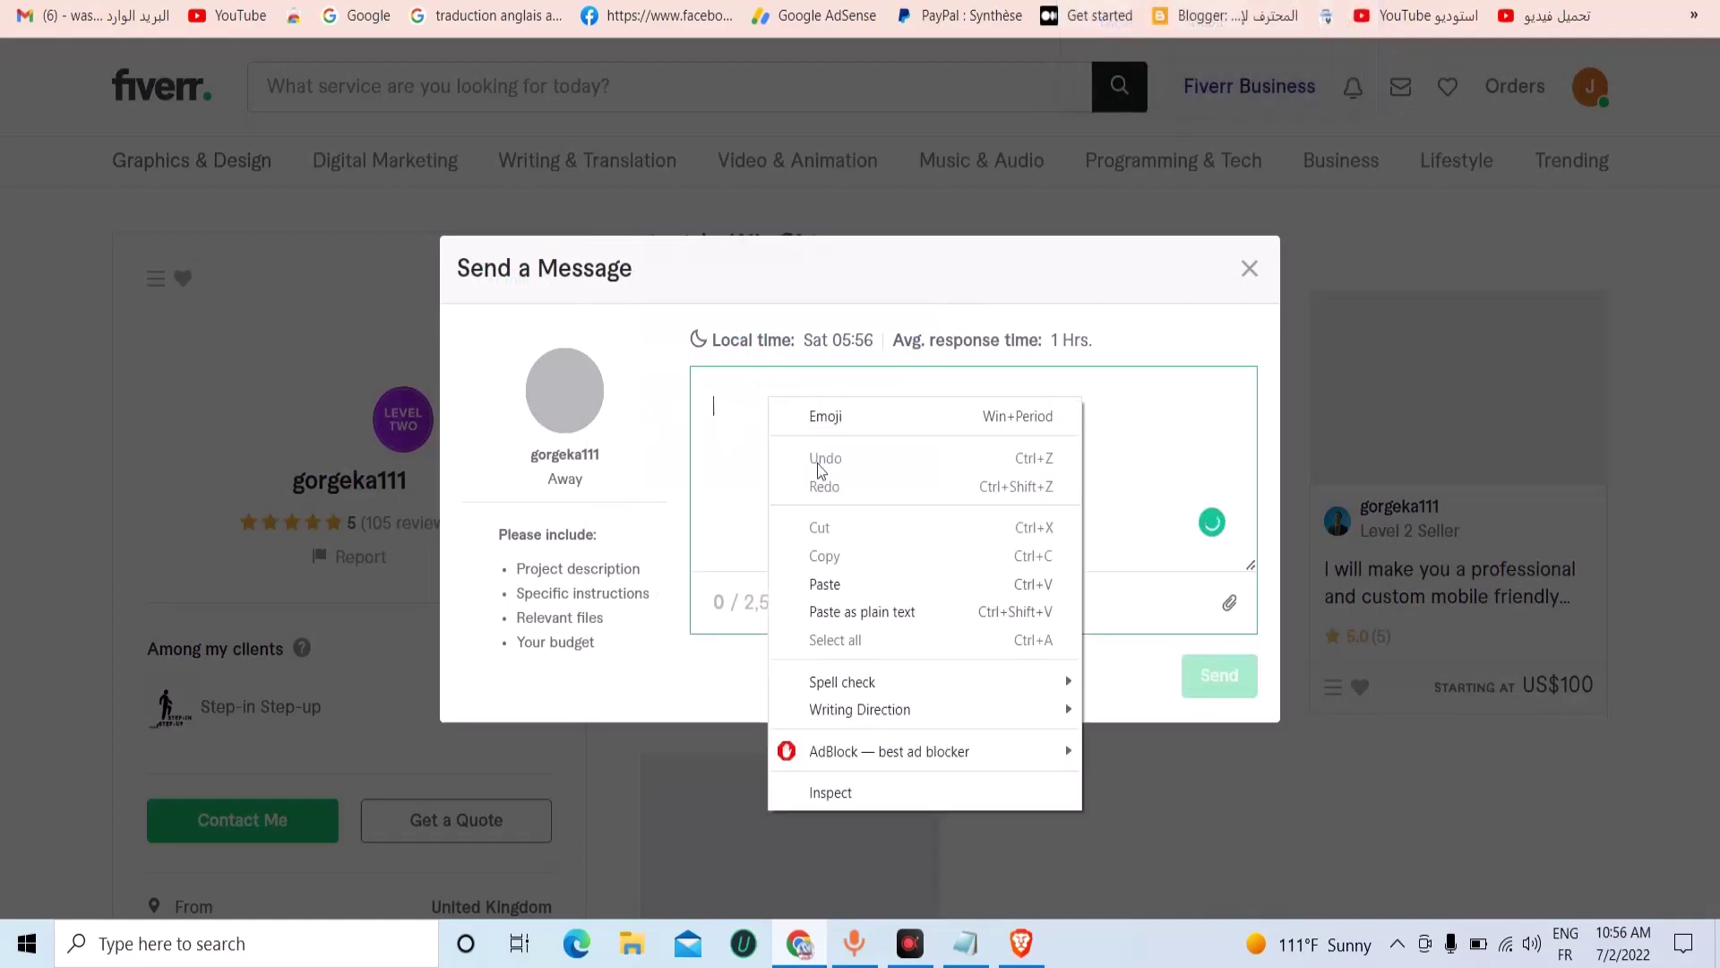
click(843, 583)
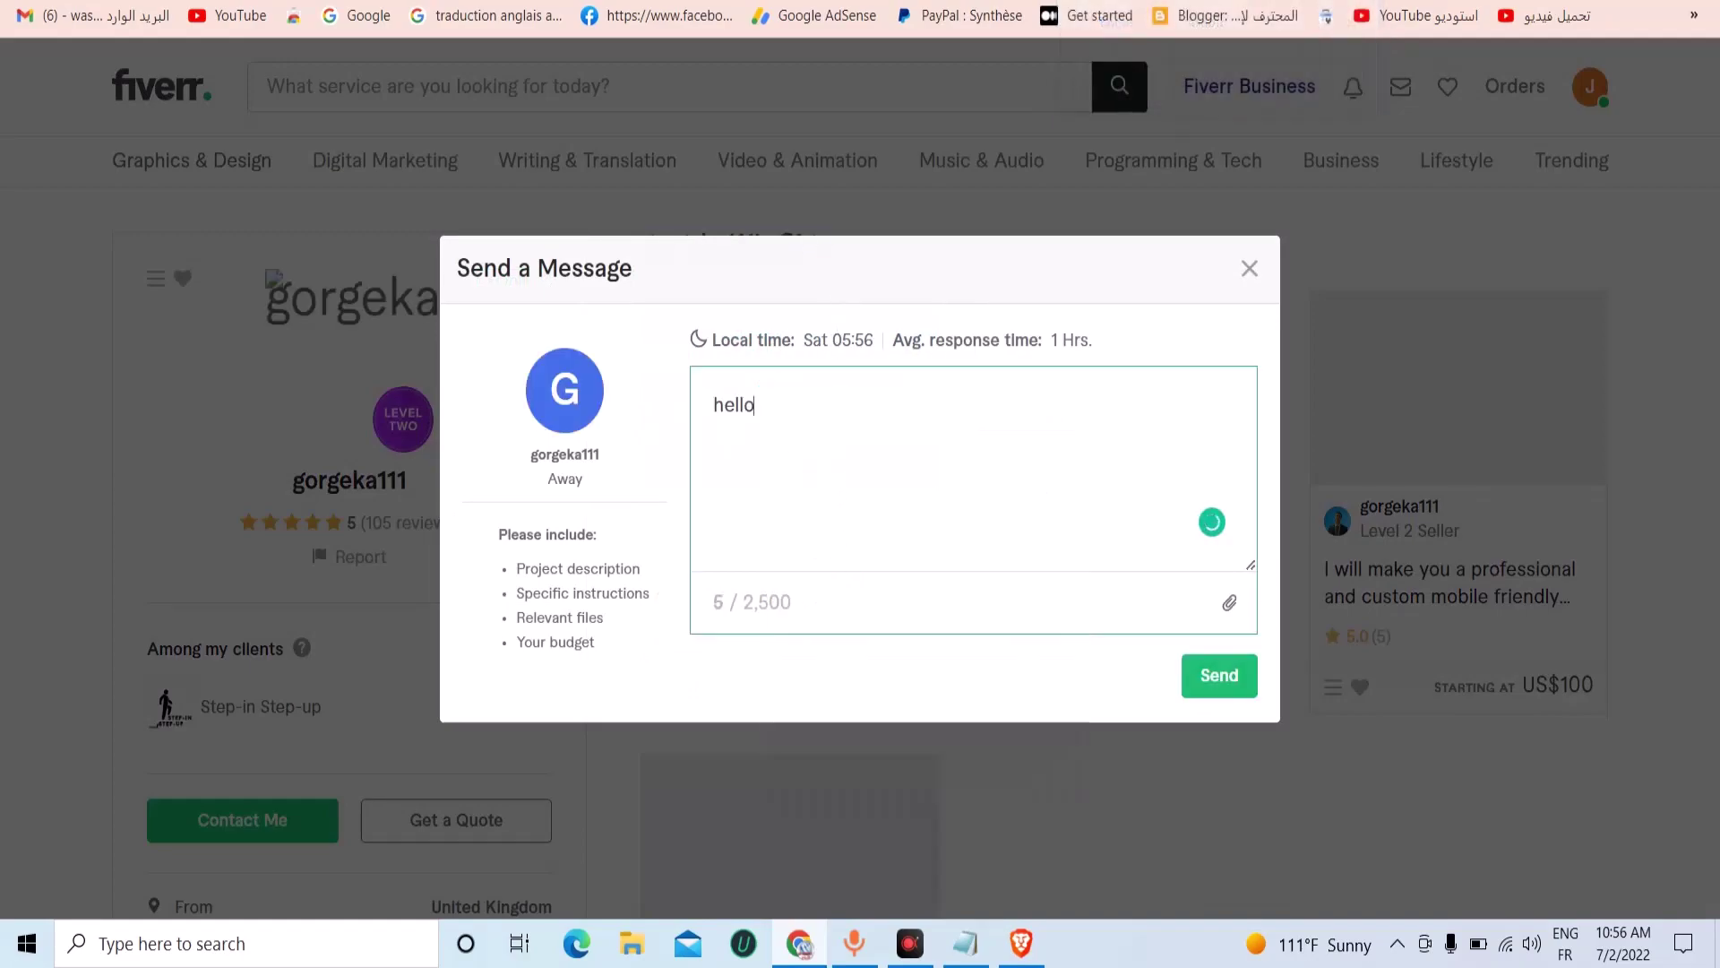
key(ctrl+Tab)
right_click(662, 409)
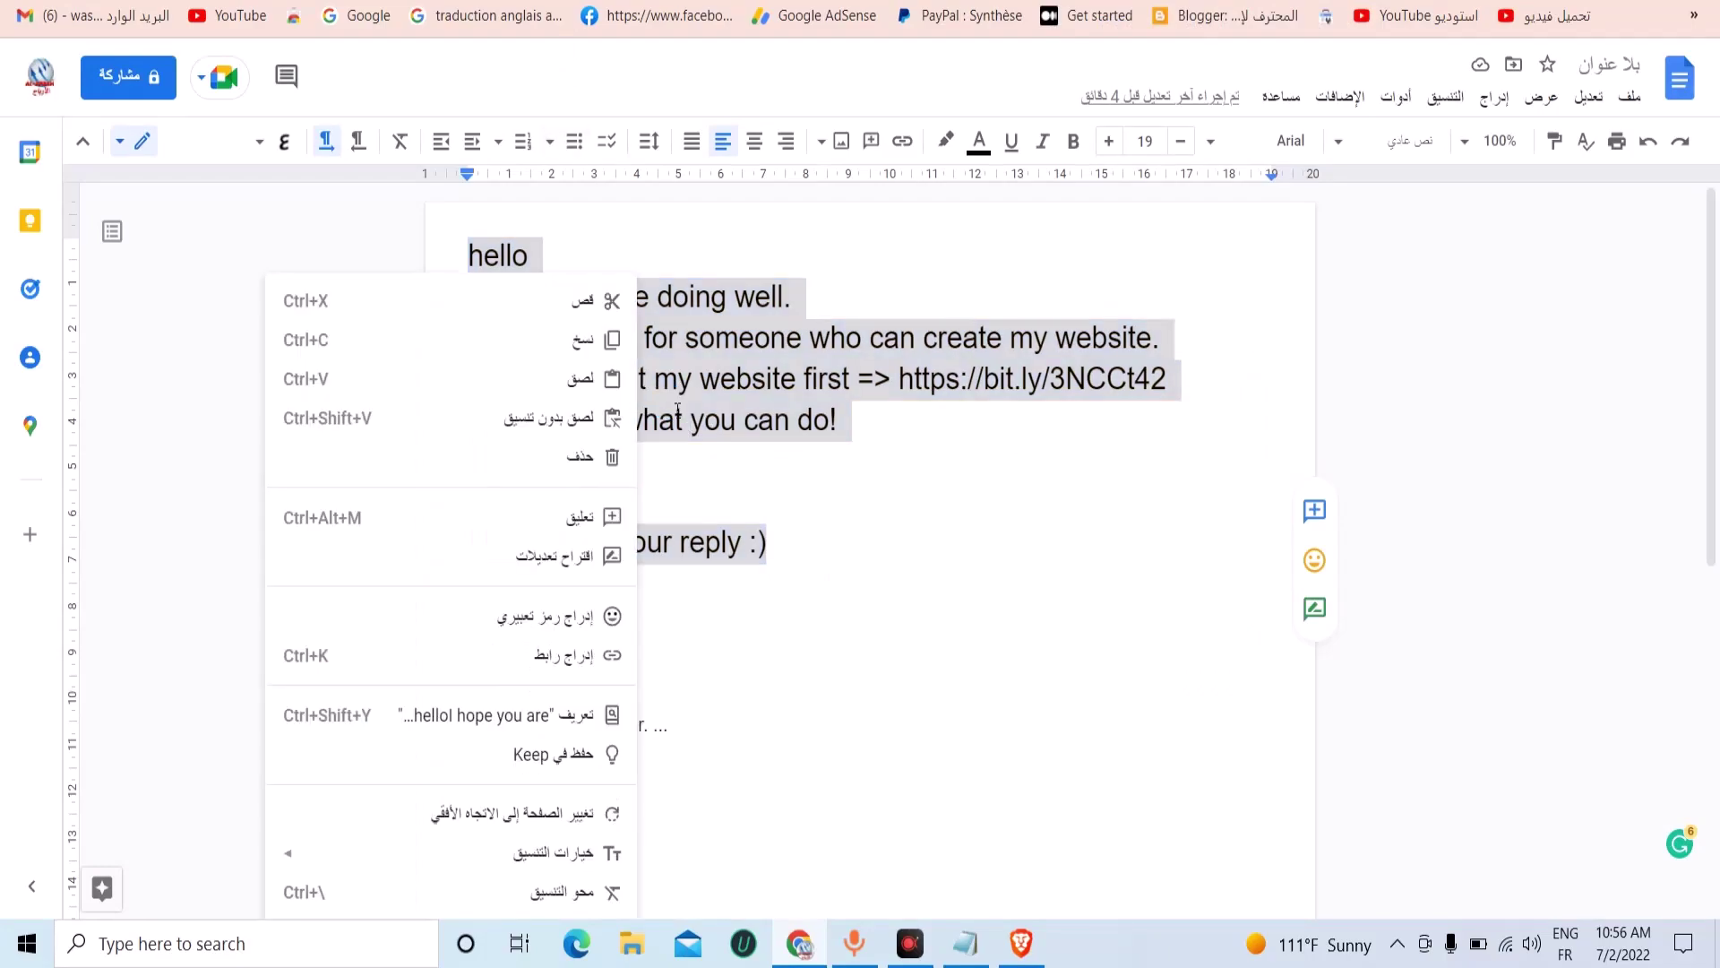
click(596, 345)
click(313, 34)
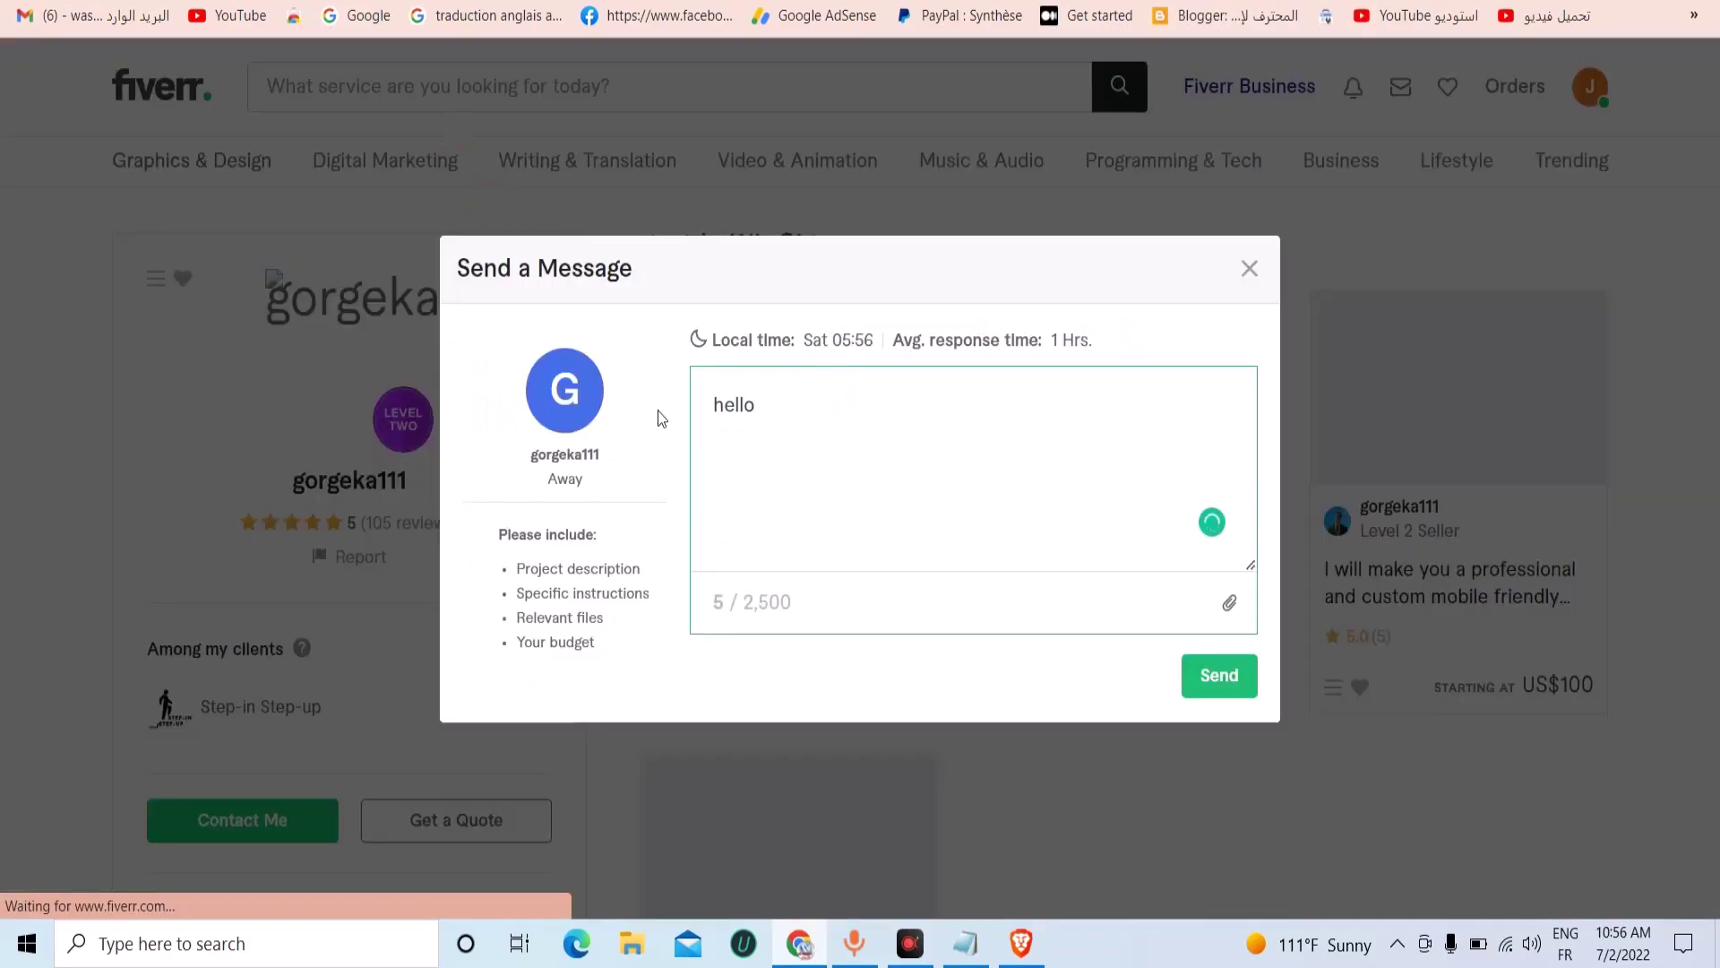
double_click(734, 403)
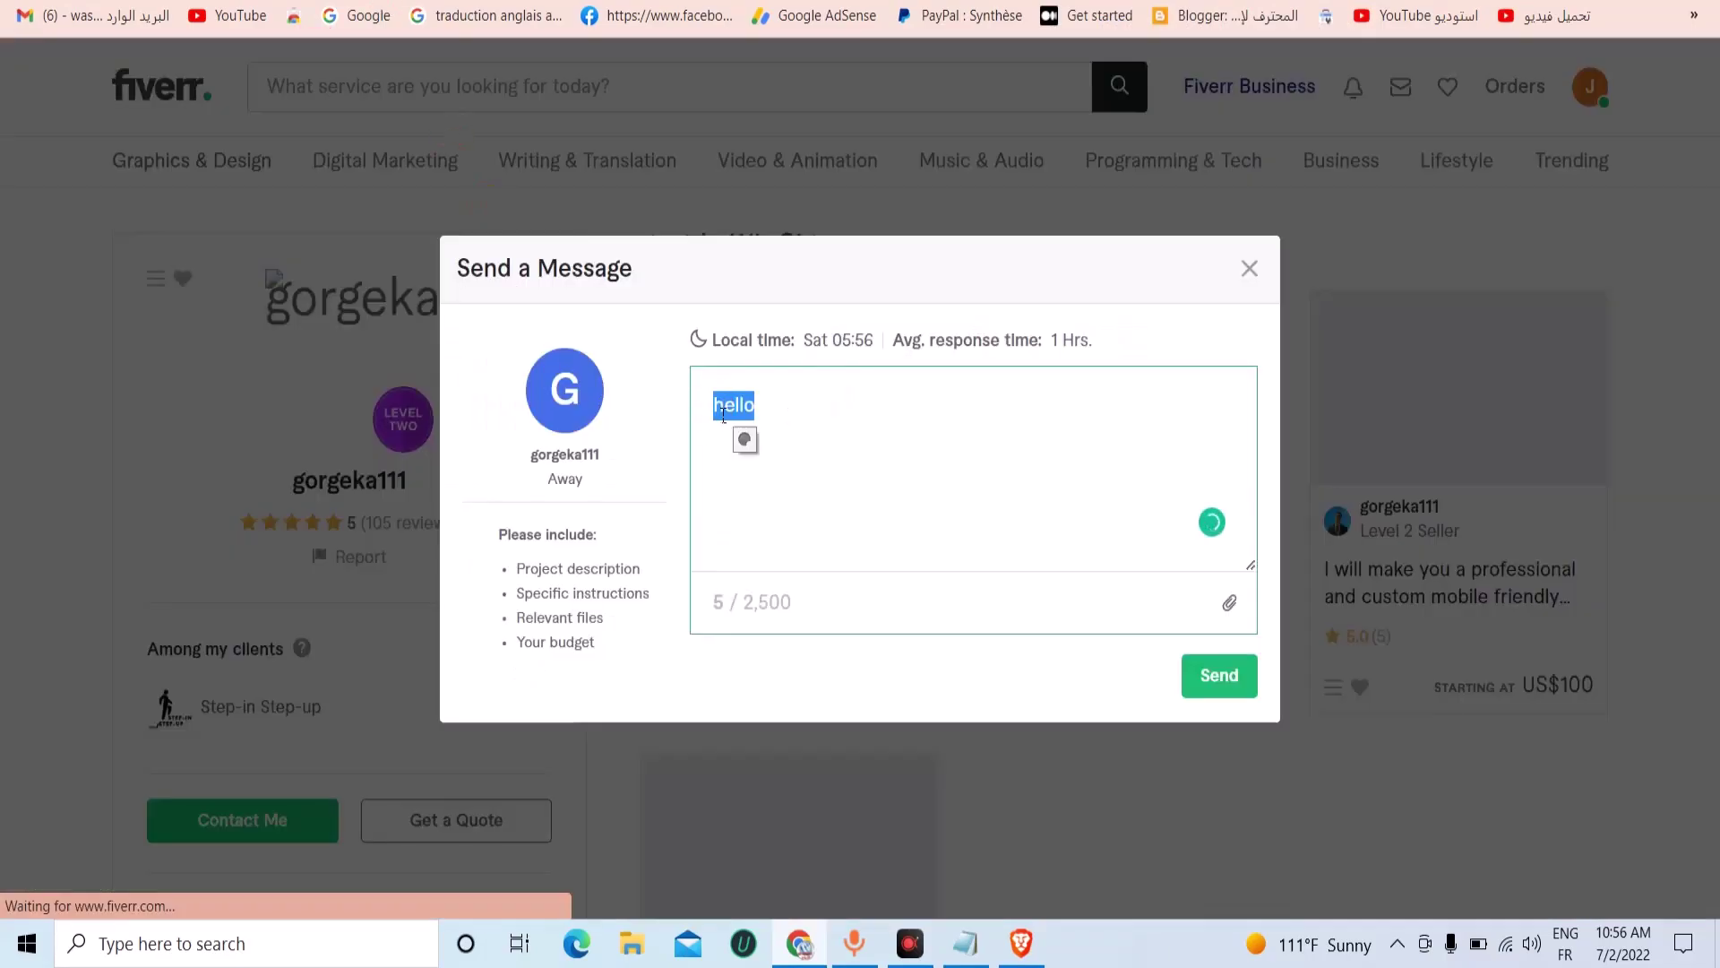
right_click(715, 406)
click(773, 524)
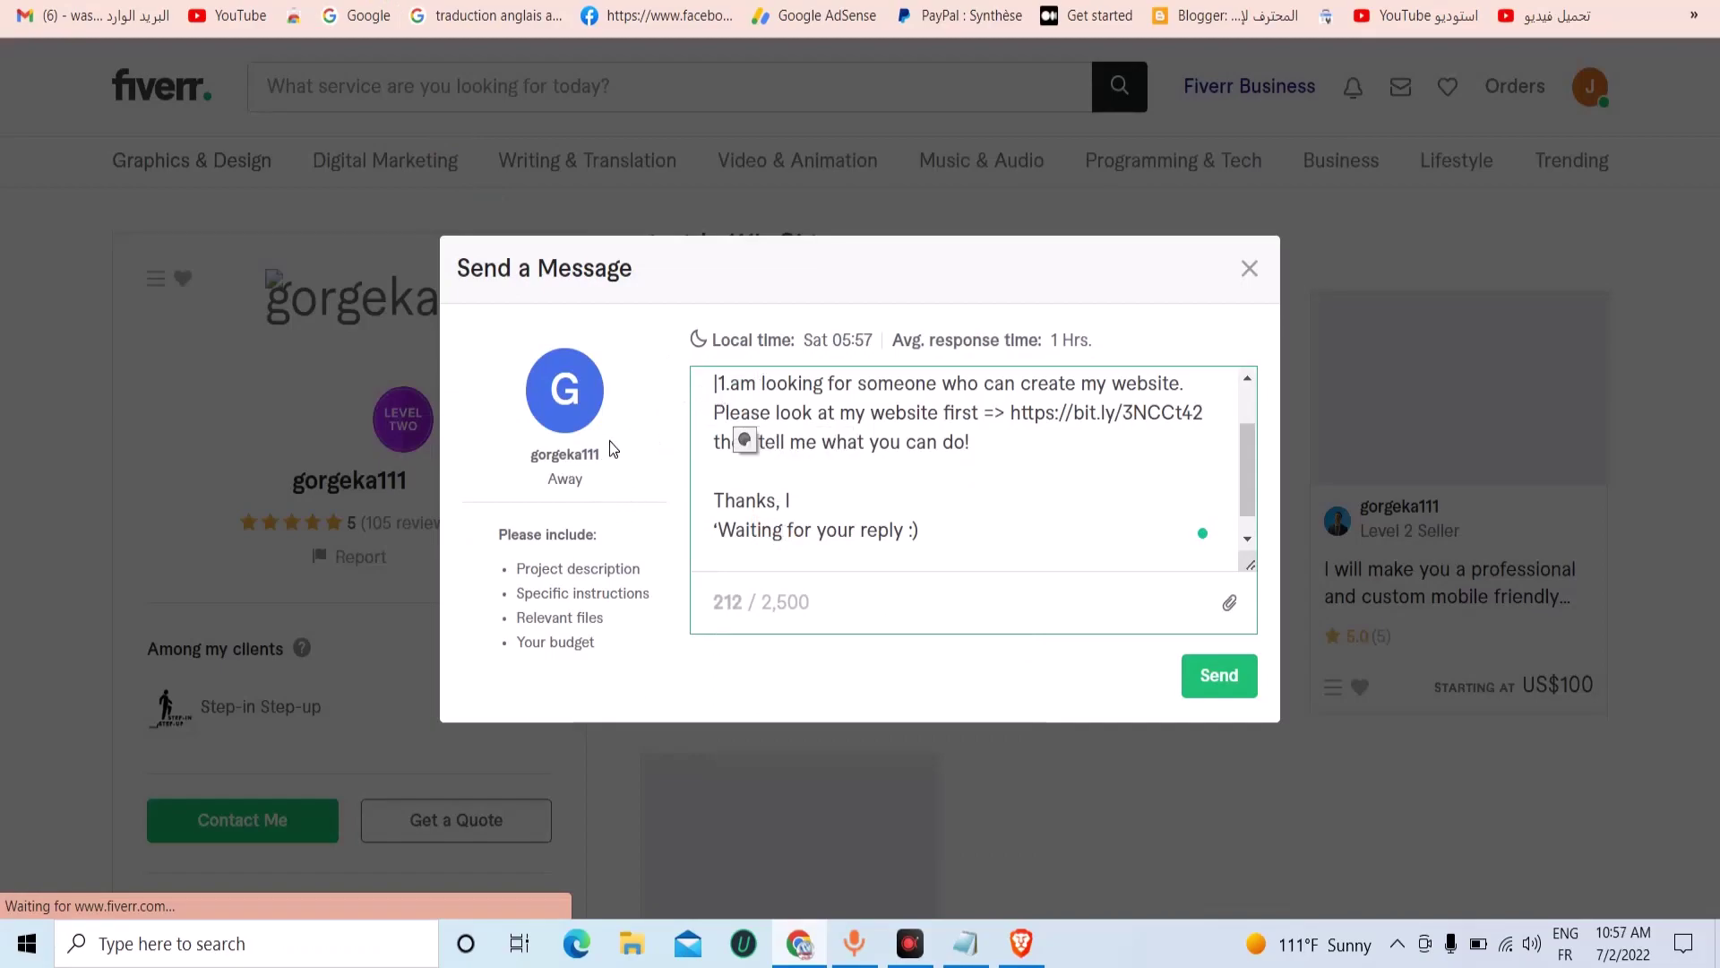
Add the seller's username after hello in the message.
double_click(564, 454)
right_click(570, 462)
click(820, 421)
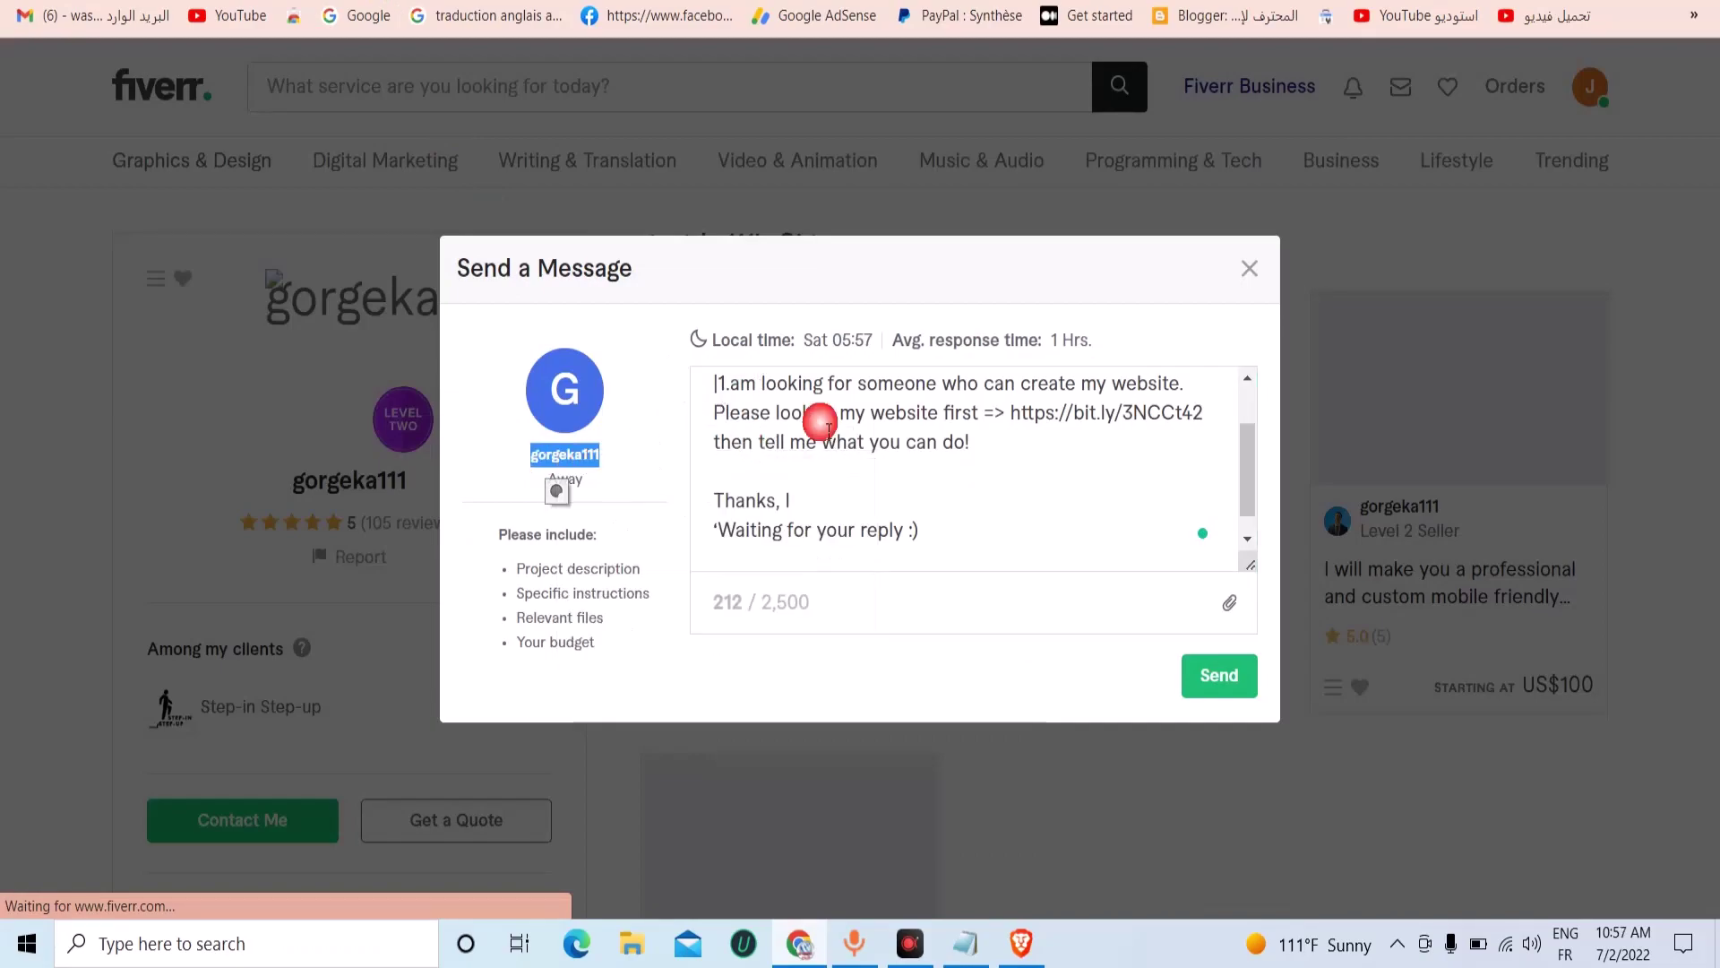
scroll(811, 421, up, 2)
click(807, 415)
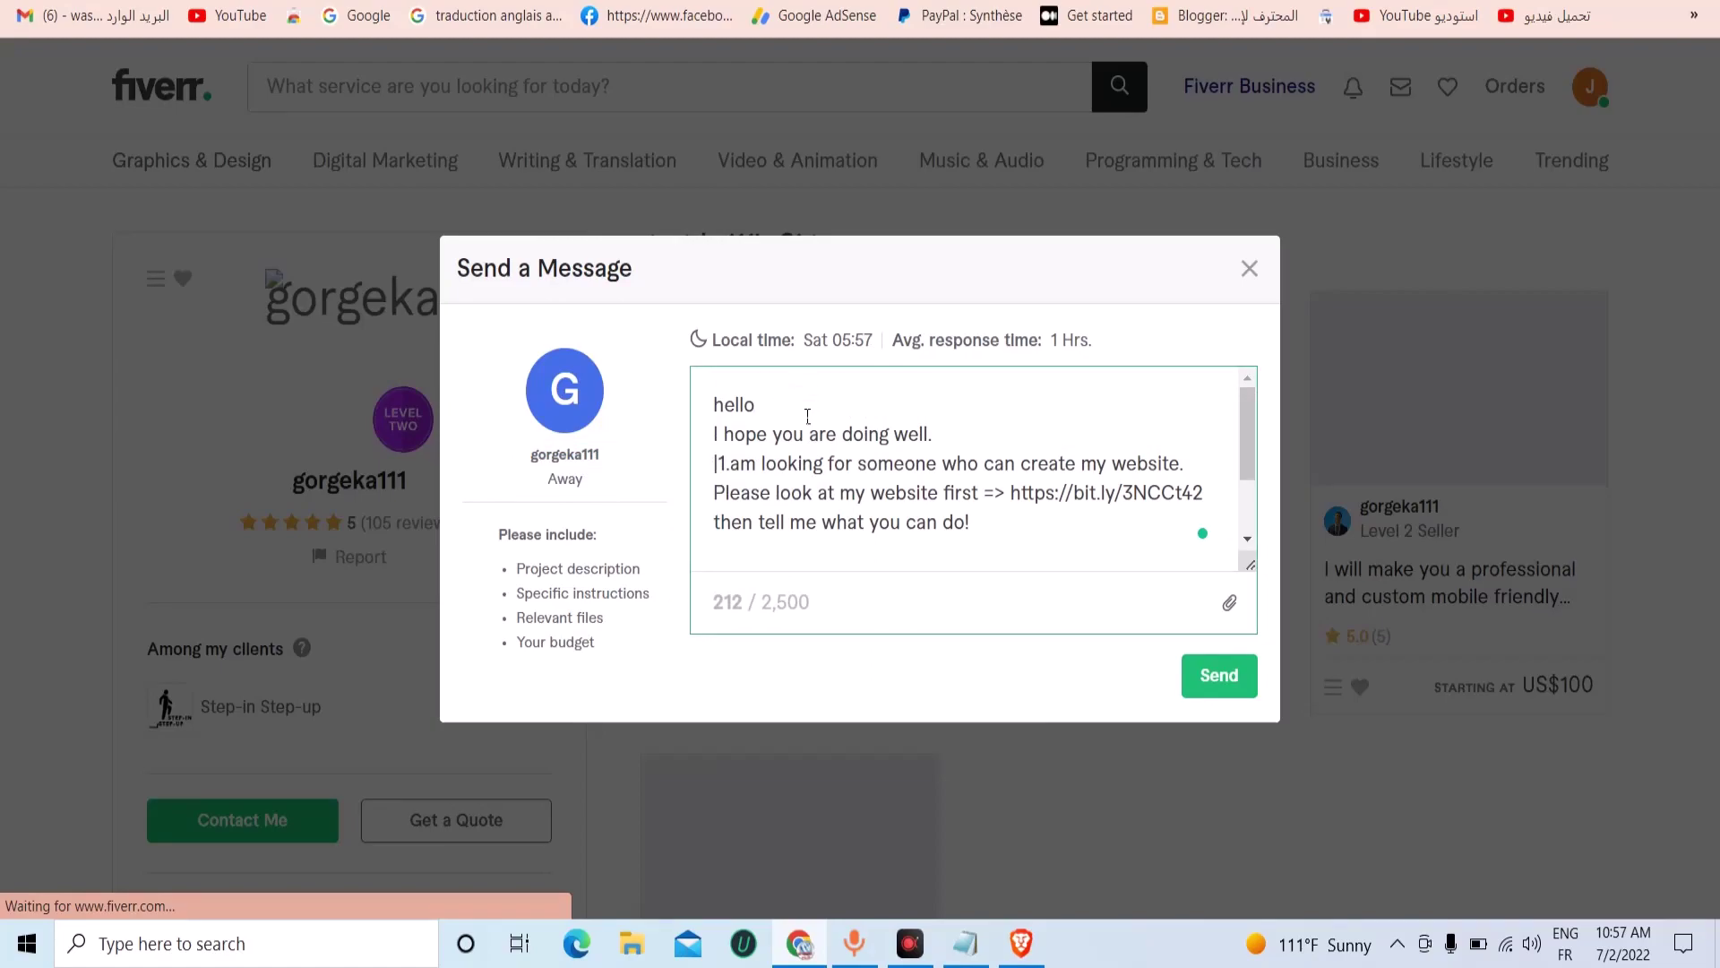
text(gorgeka111)
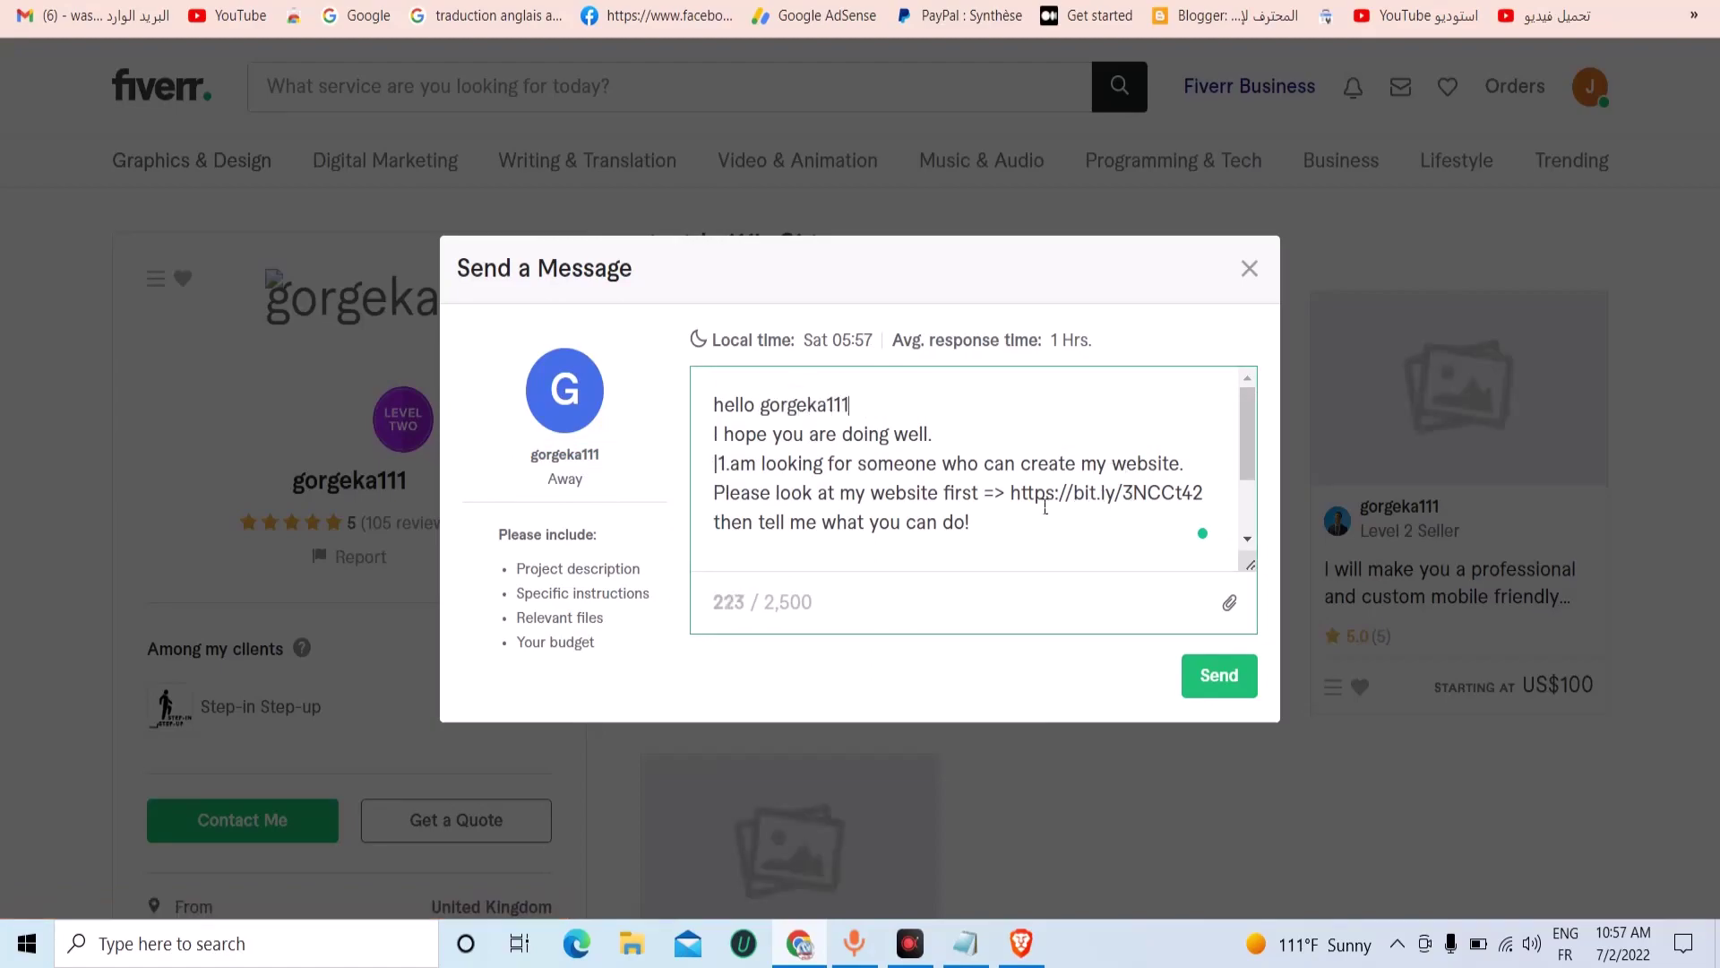
Check the bit.ly link against the saved notes and restart a new message to the seller.
drag(1025, 499, 1204, 495)
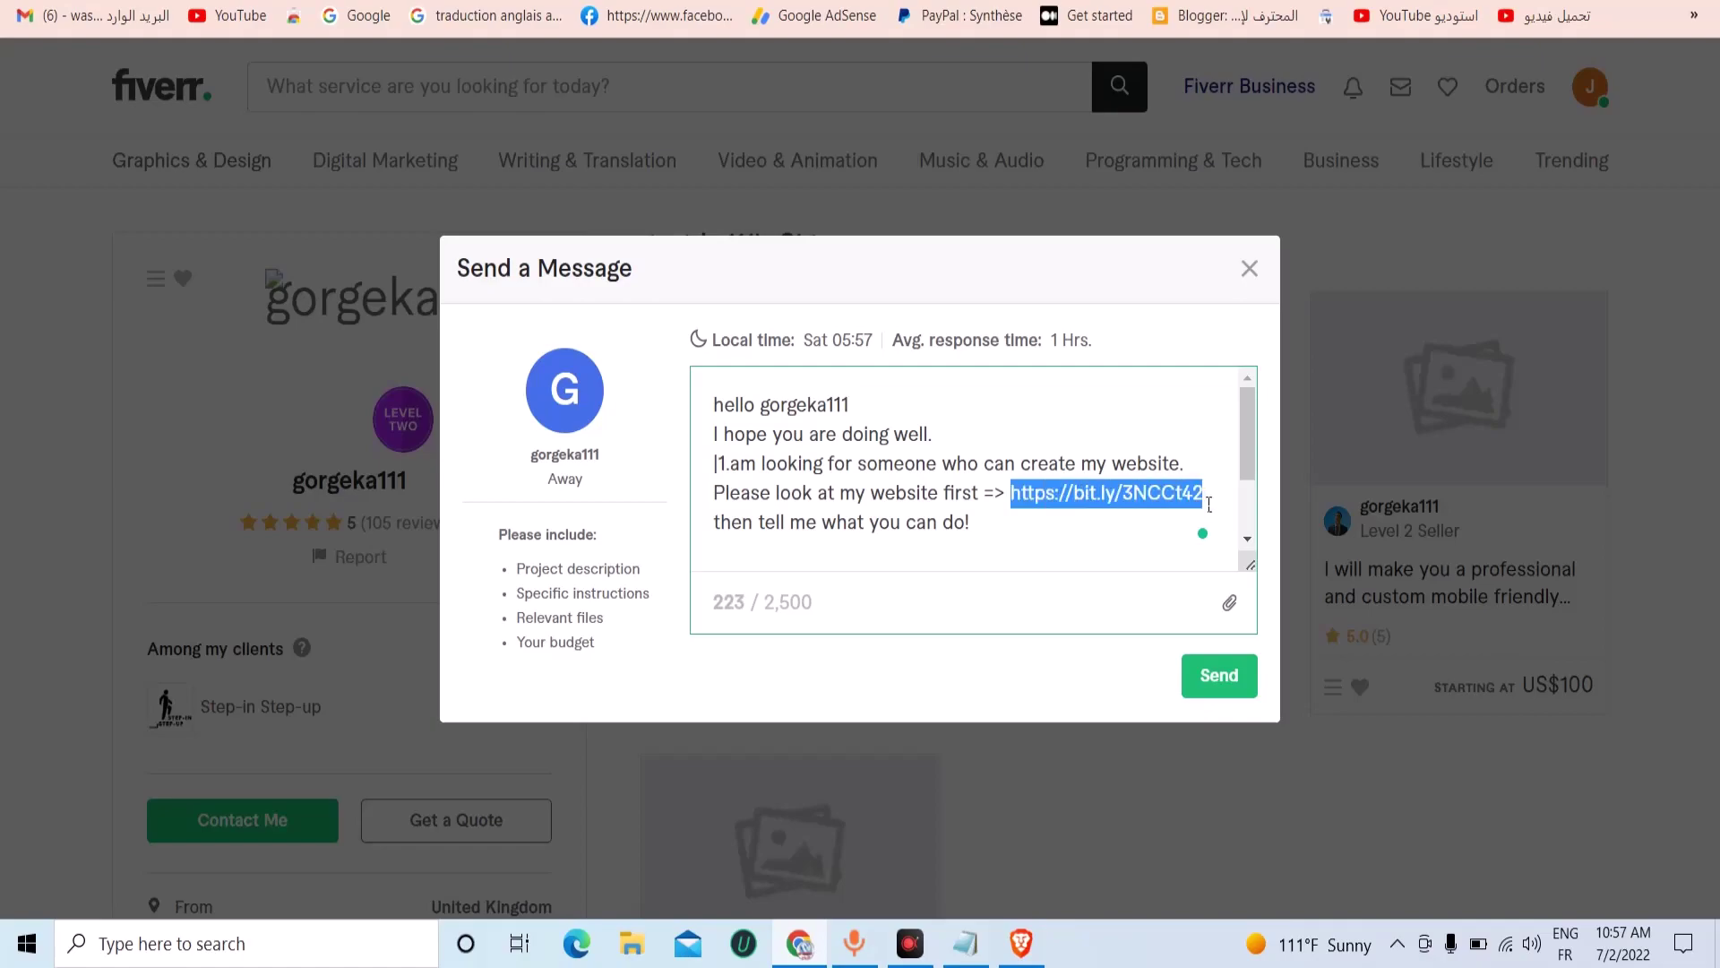
click(965, 943)
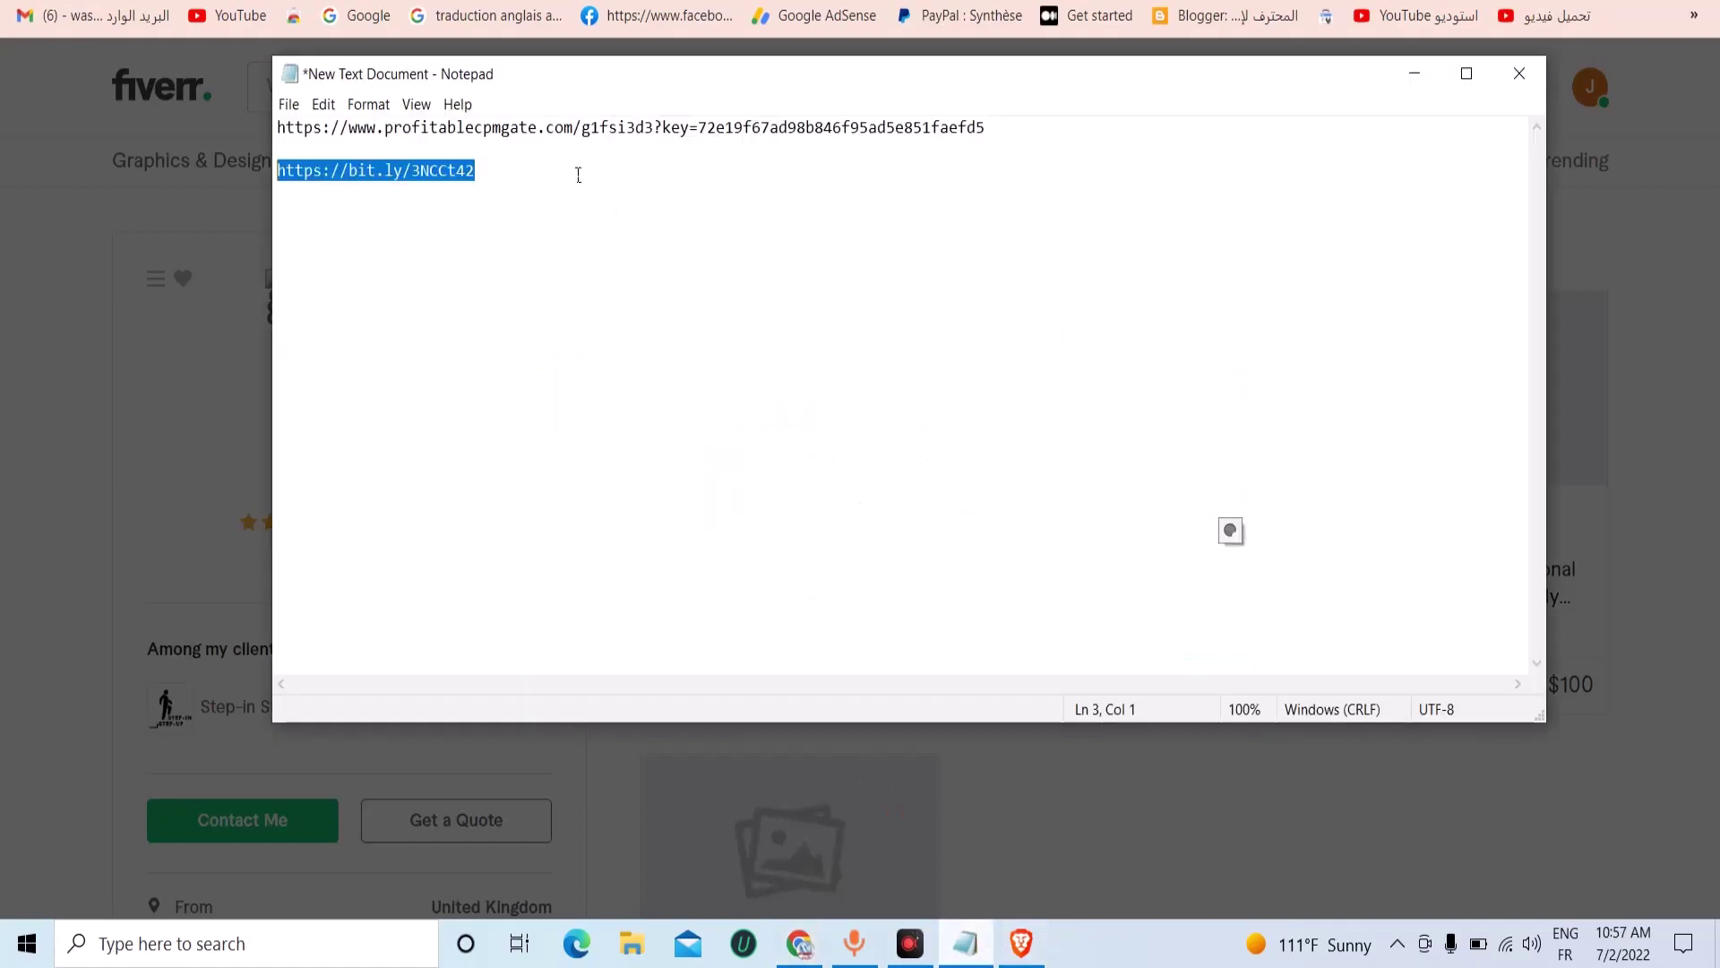
click(212, 733)
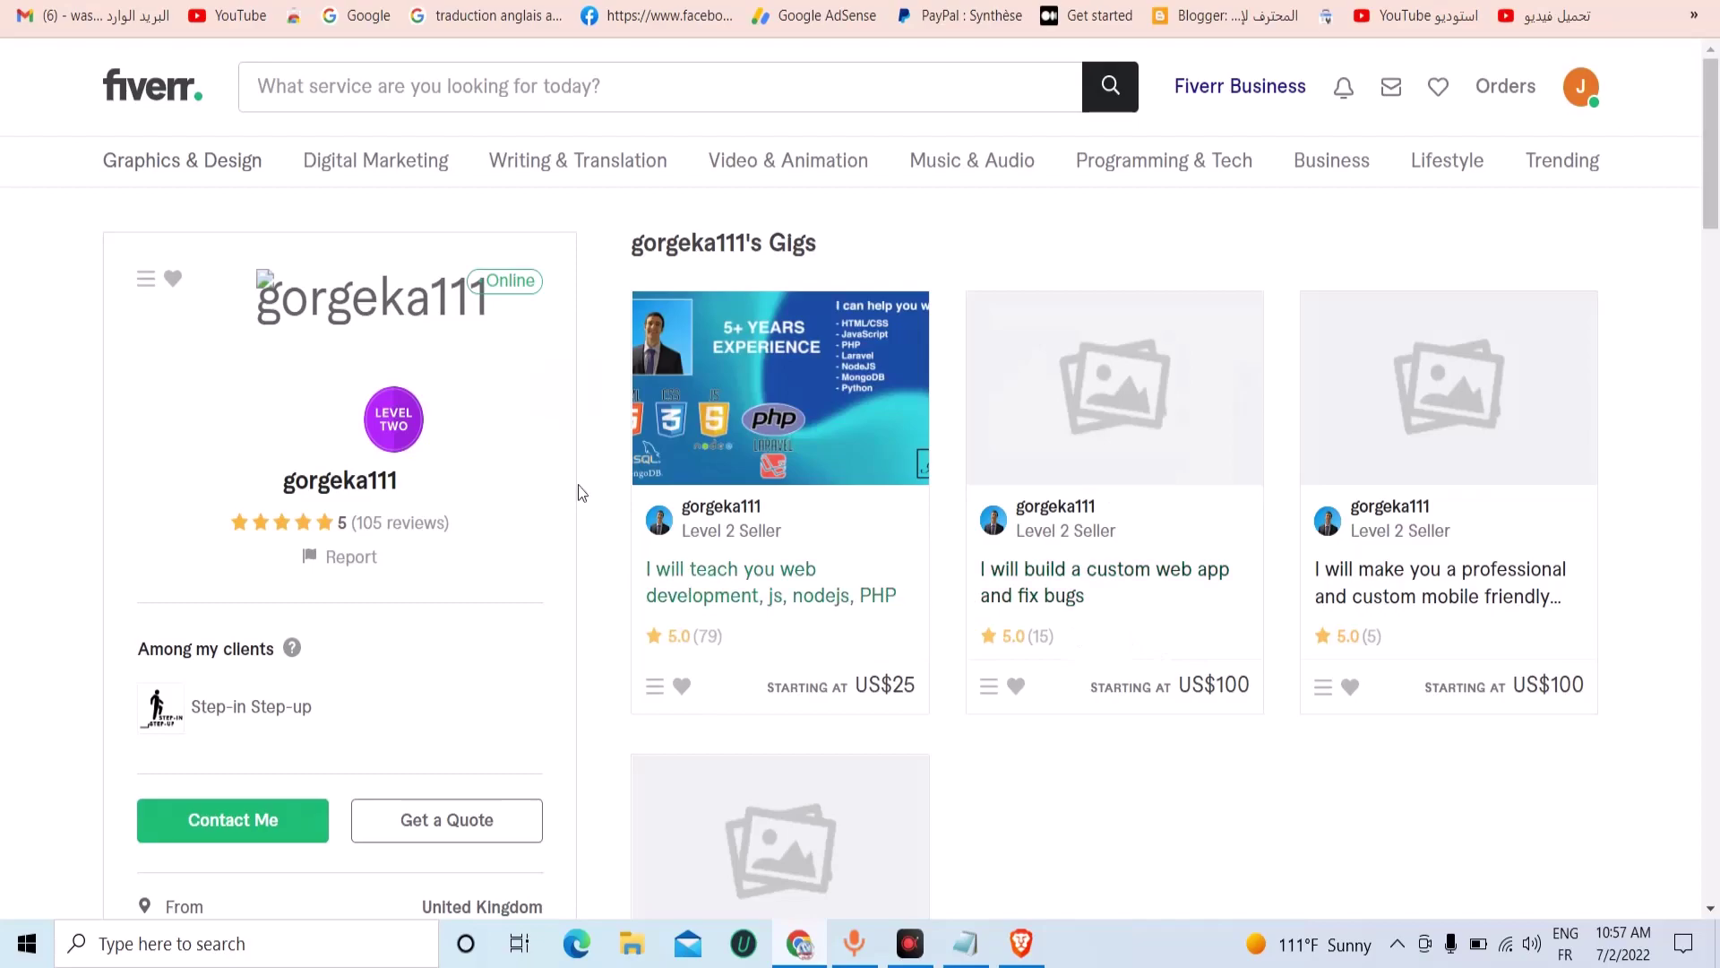
click(268, 829)
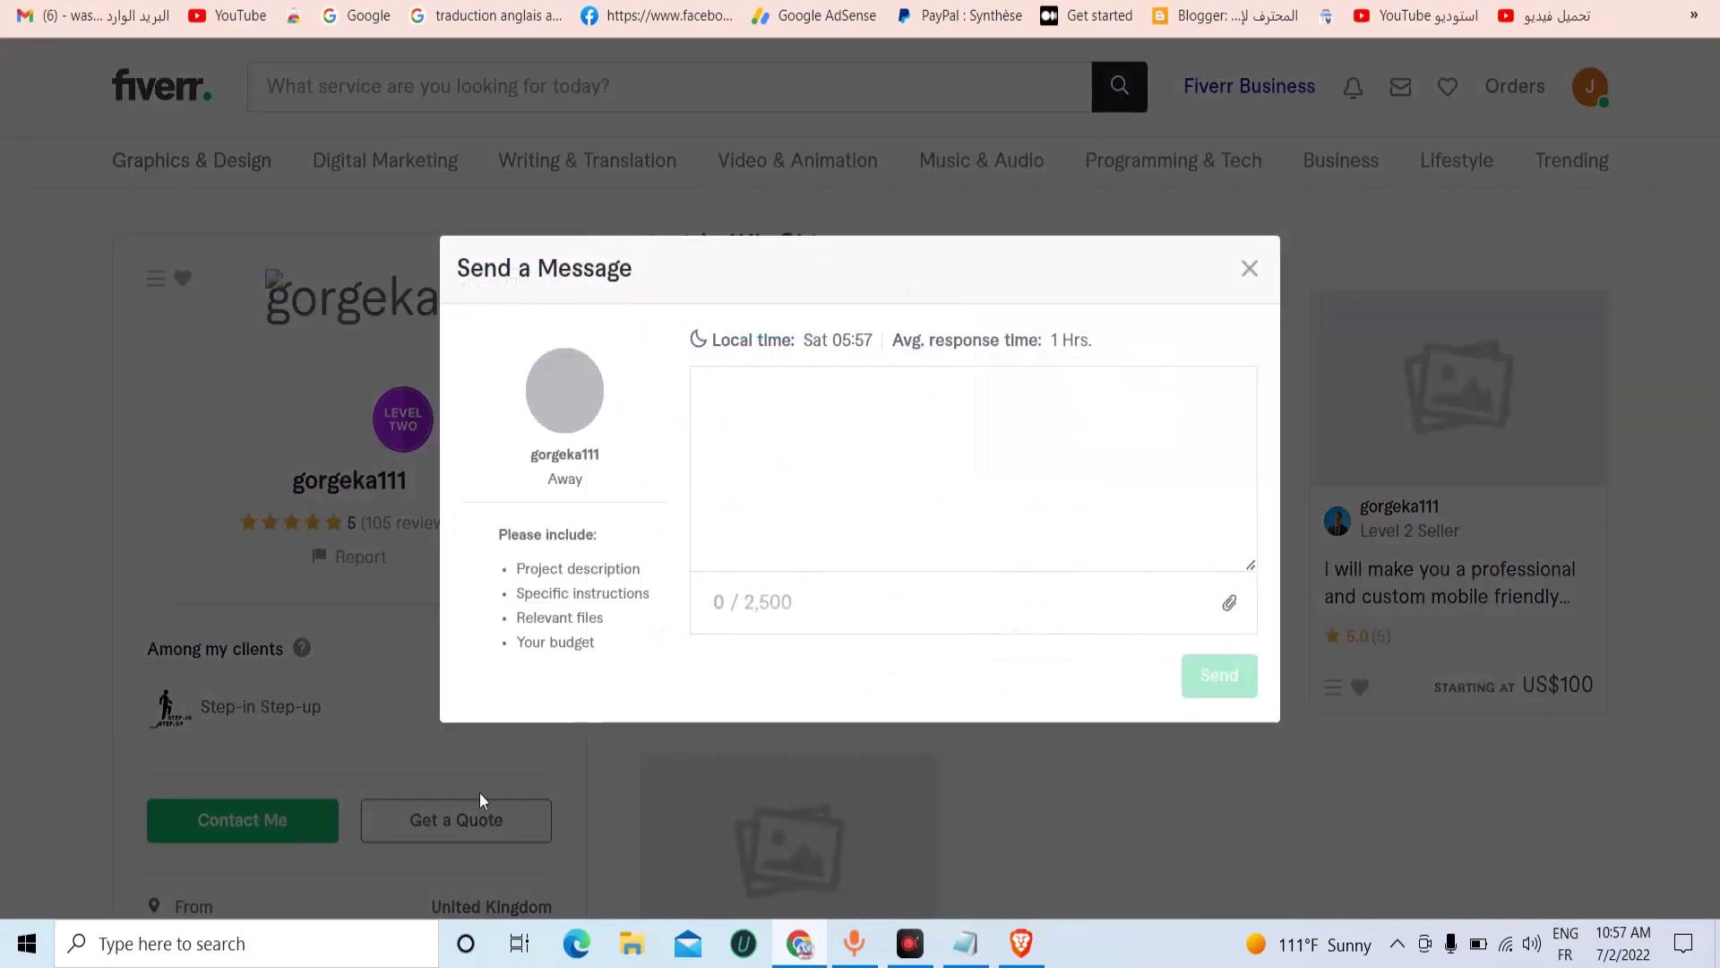
Paste the seller's username, then the message template below it.
right_click(753, 405)
click(749, 403)
right_click(744, 401)
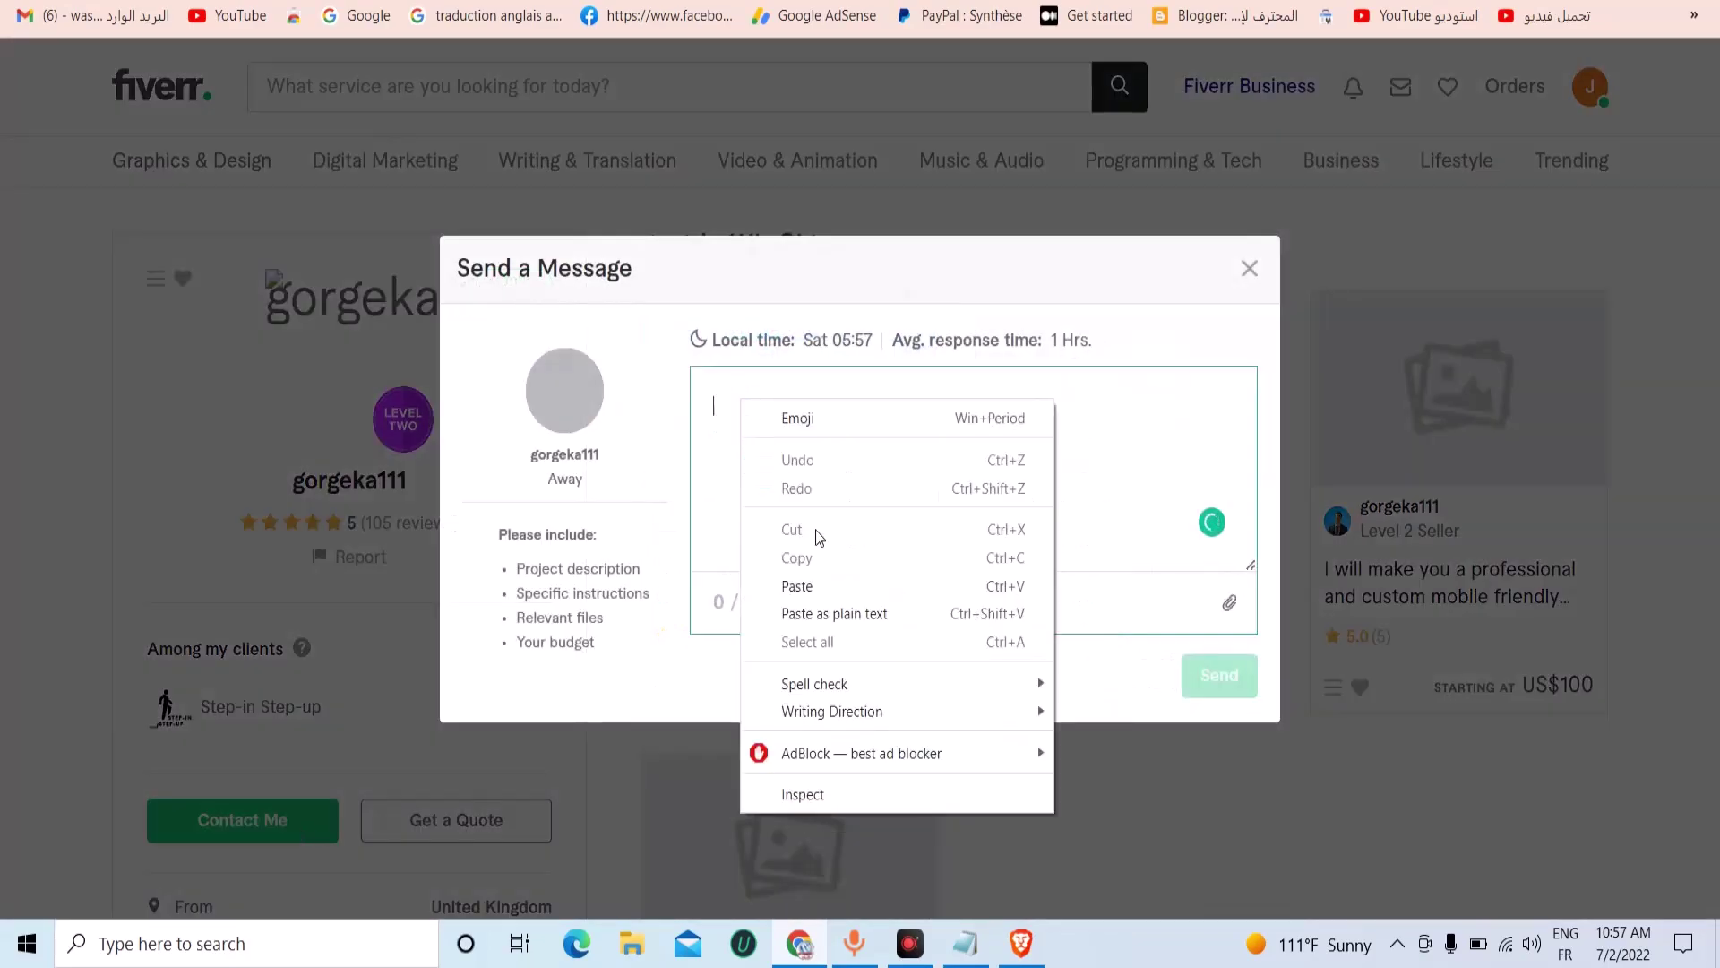
click(802, 585)
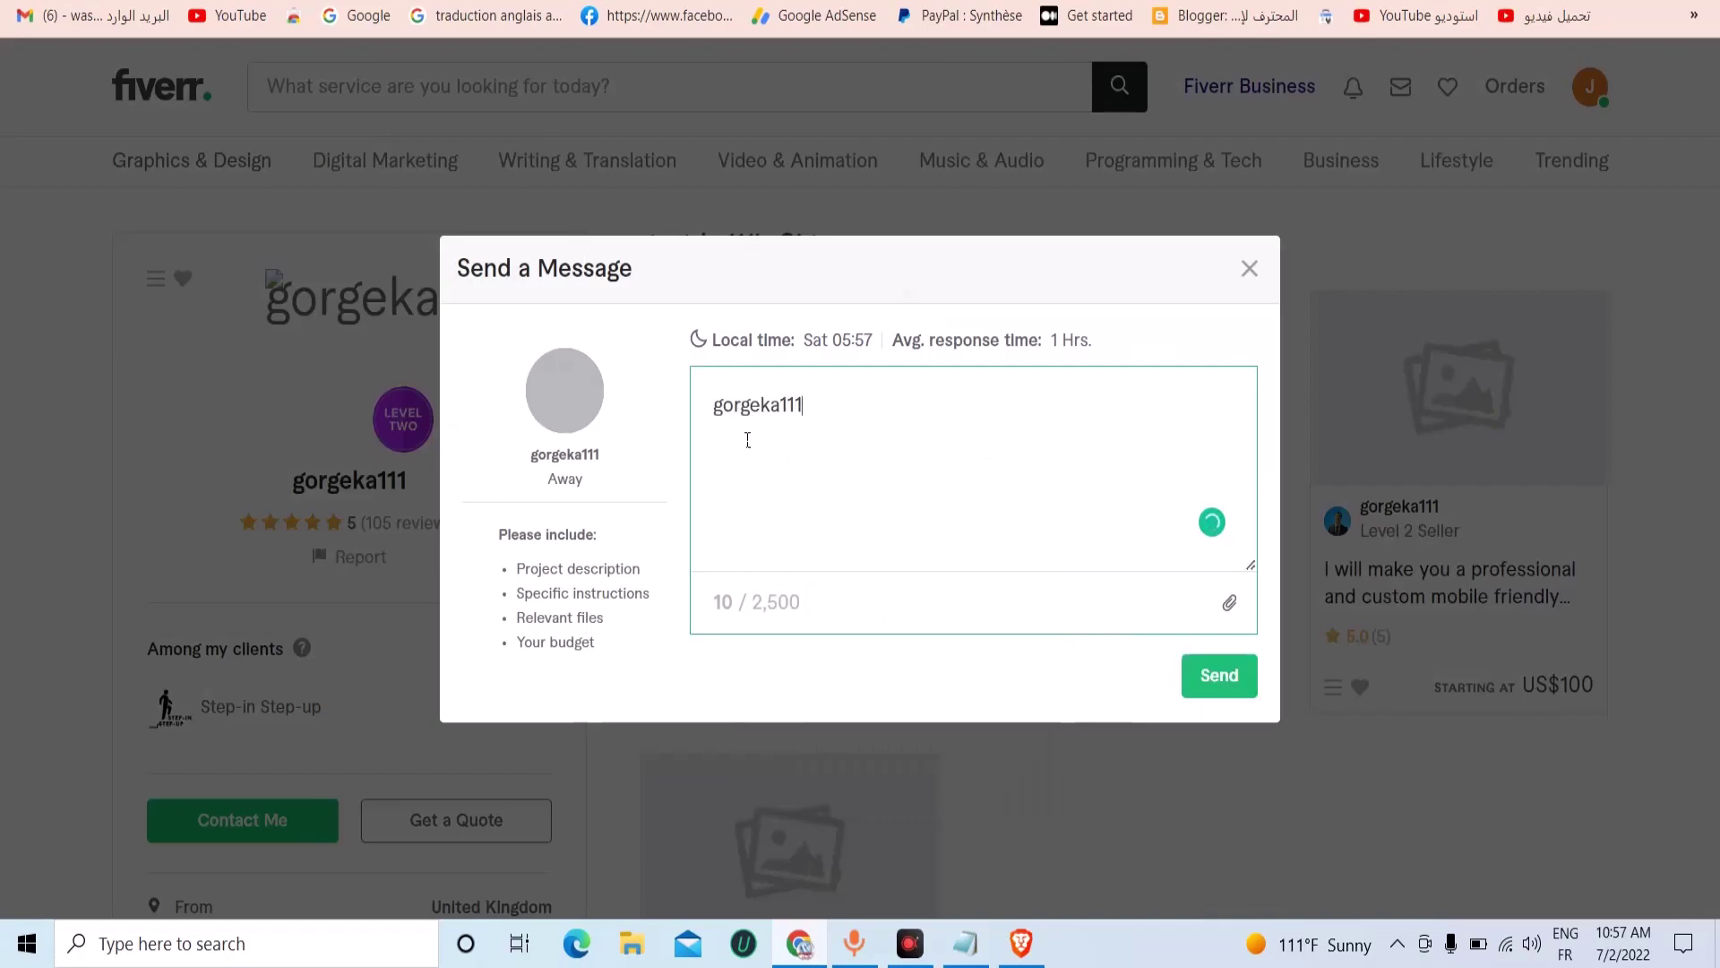
key(ctrl+Tab)
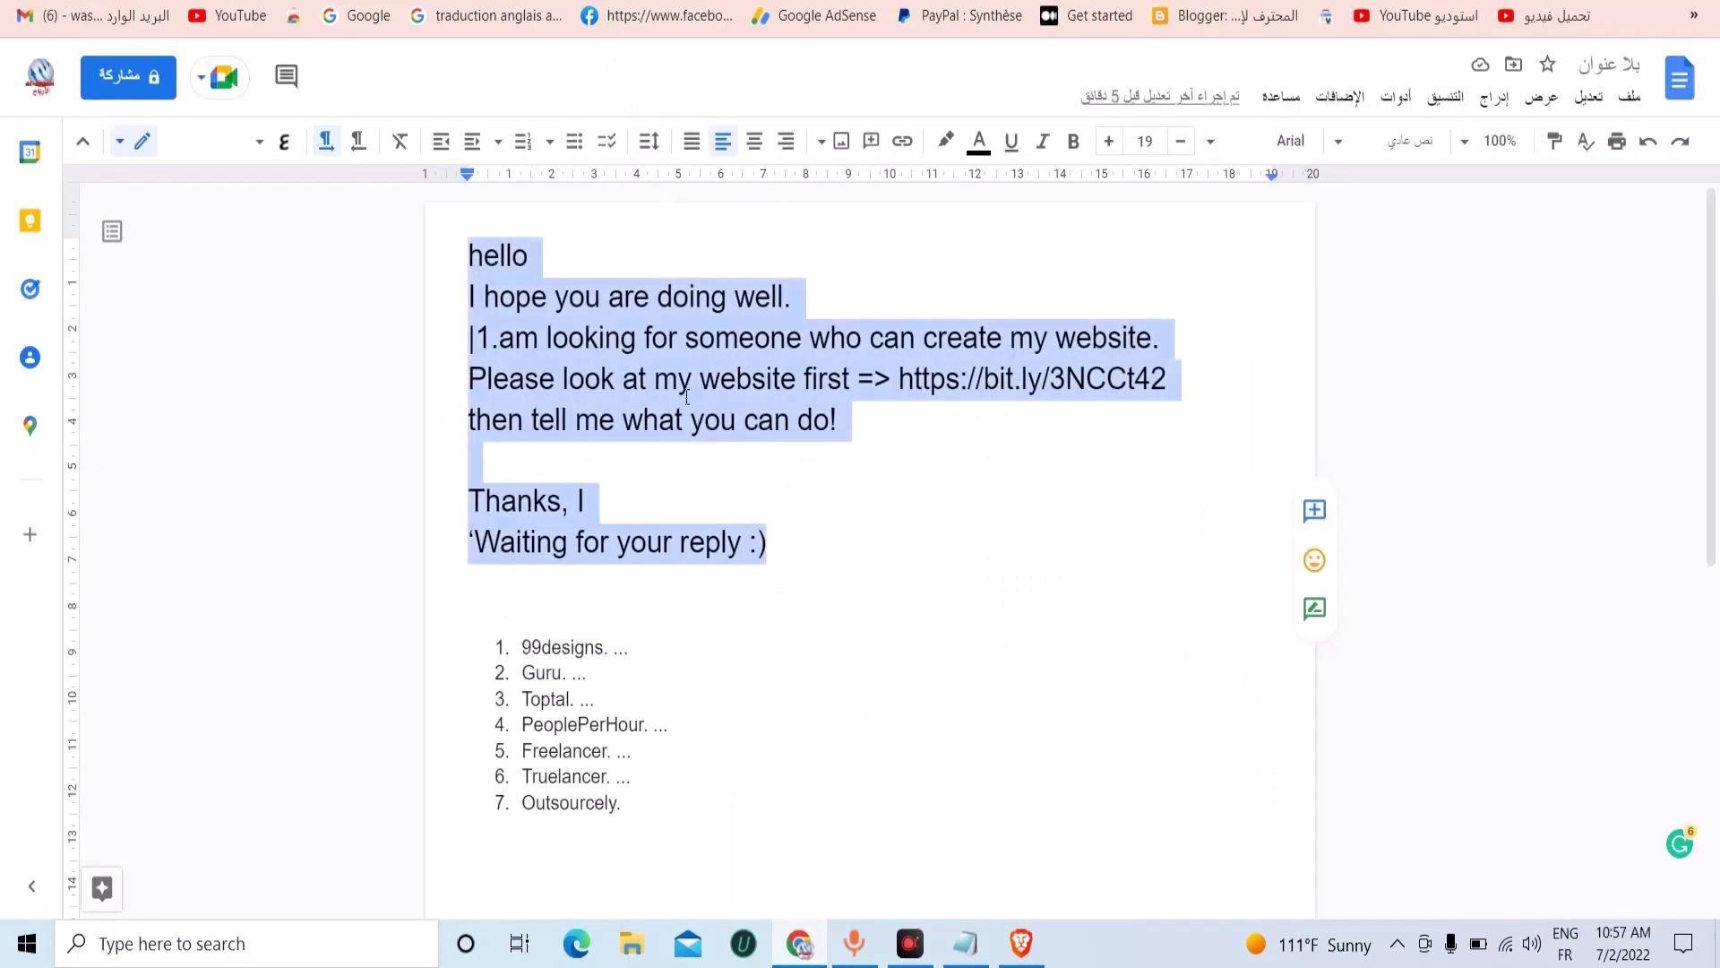
right_click(683, 394)
click(618, 341)
key(ctrl+shift+Tab)
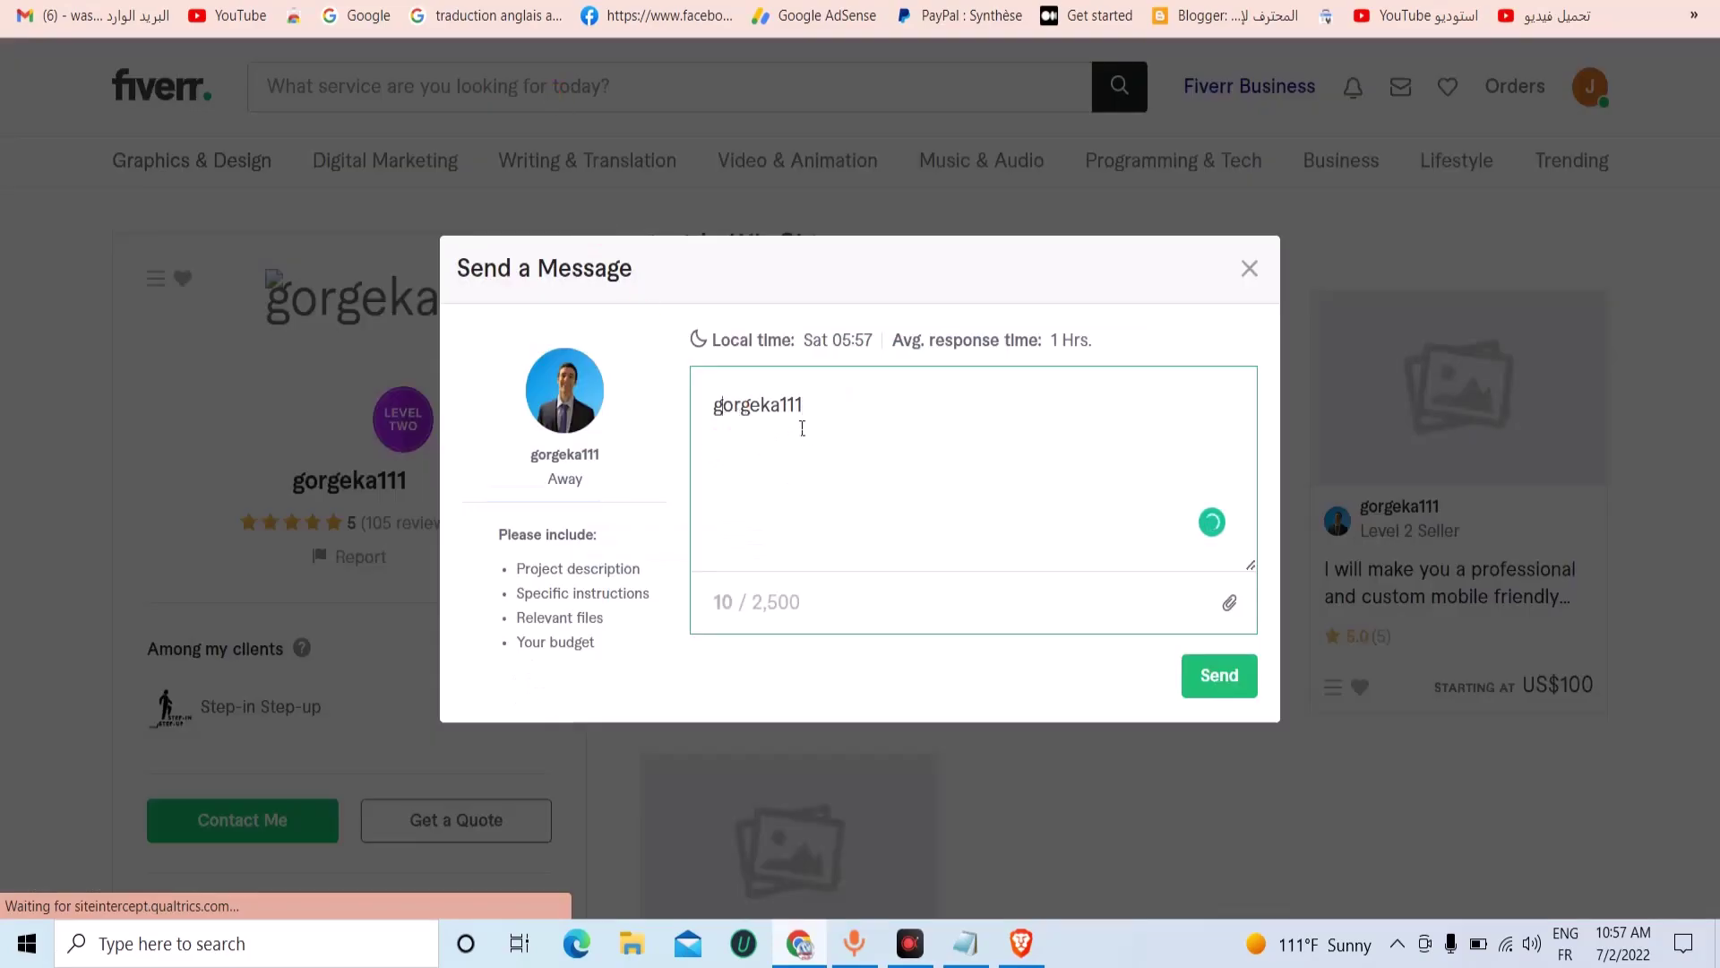
key(Return)
key(Return)
key(ctrl+v)
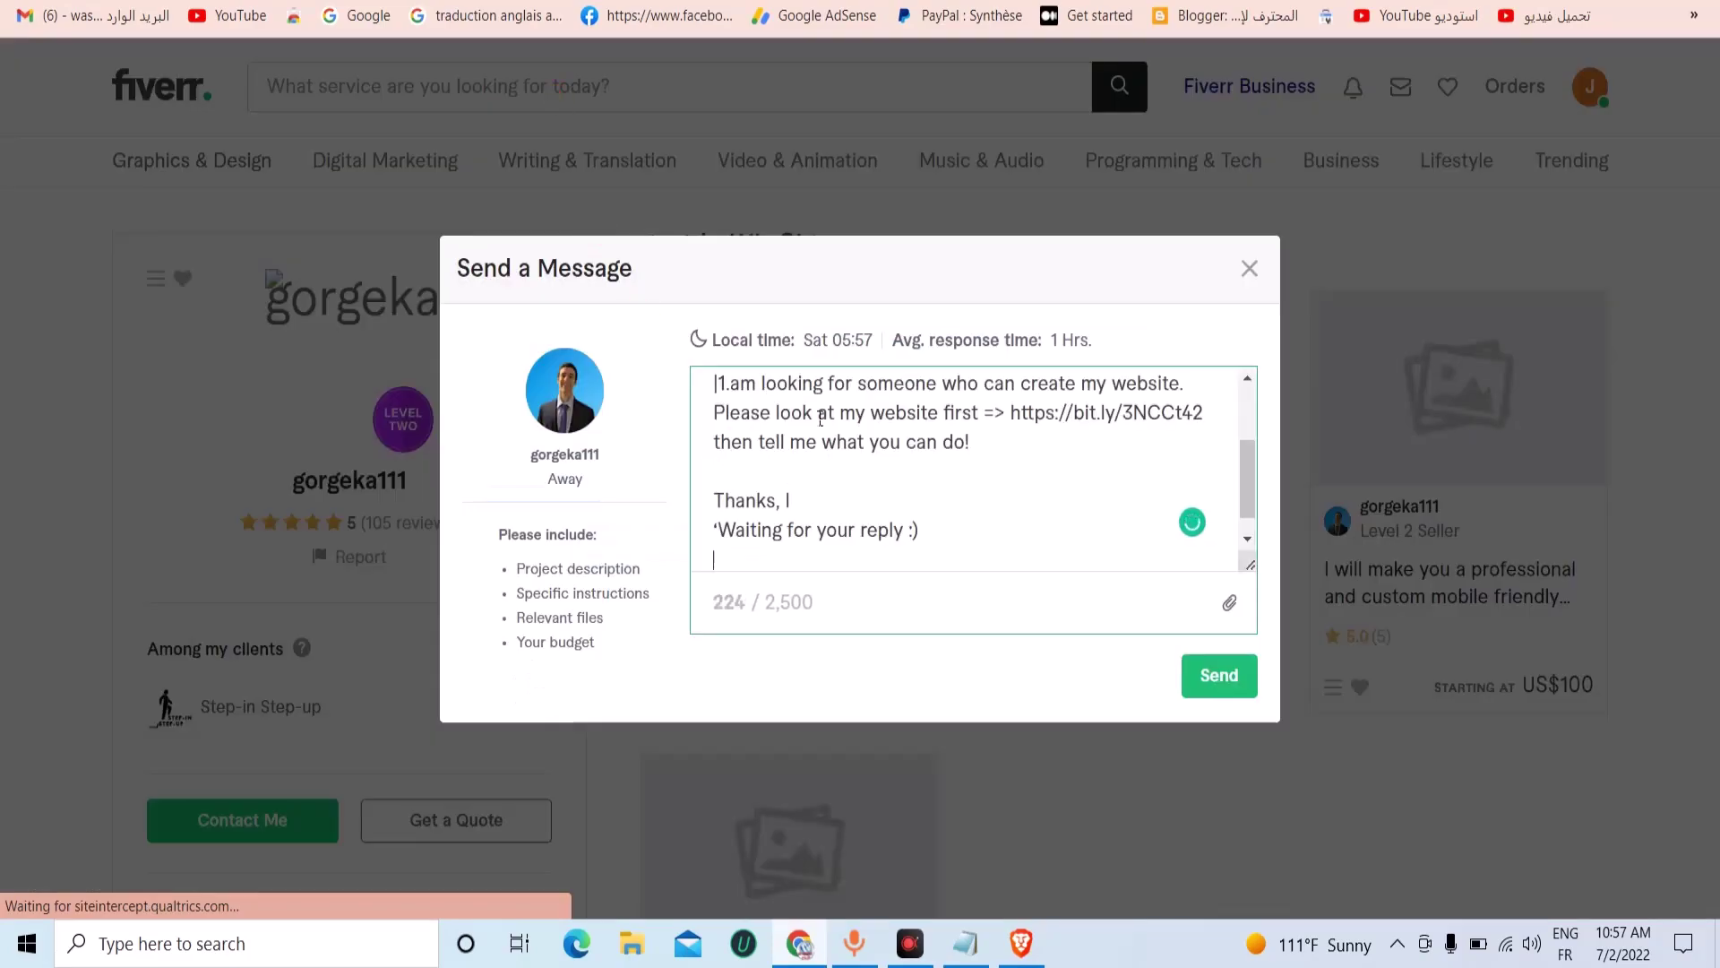
Move hello before the username, remove the extra blank lines, and send the message.
scroll(762, 466, up, 2)
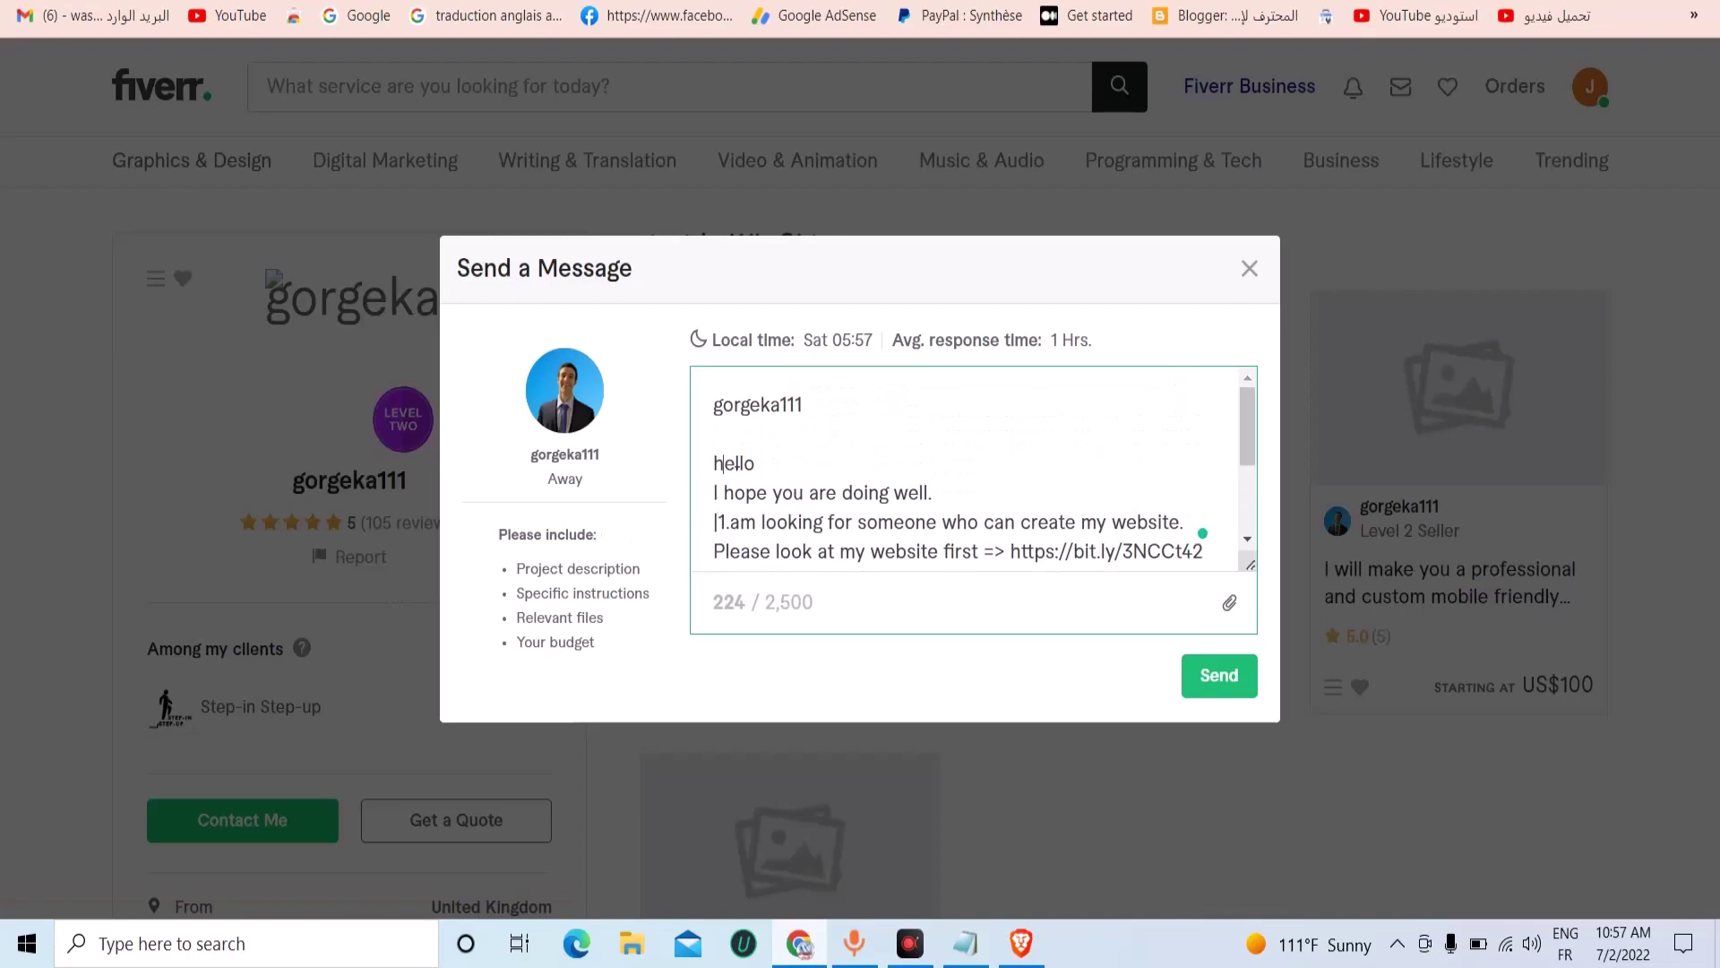
double_click(735, 463)
right_click(734, 467)
click(798, 532)
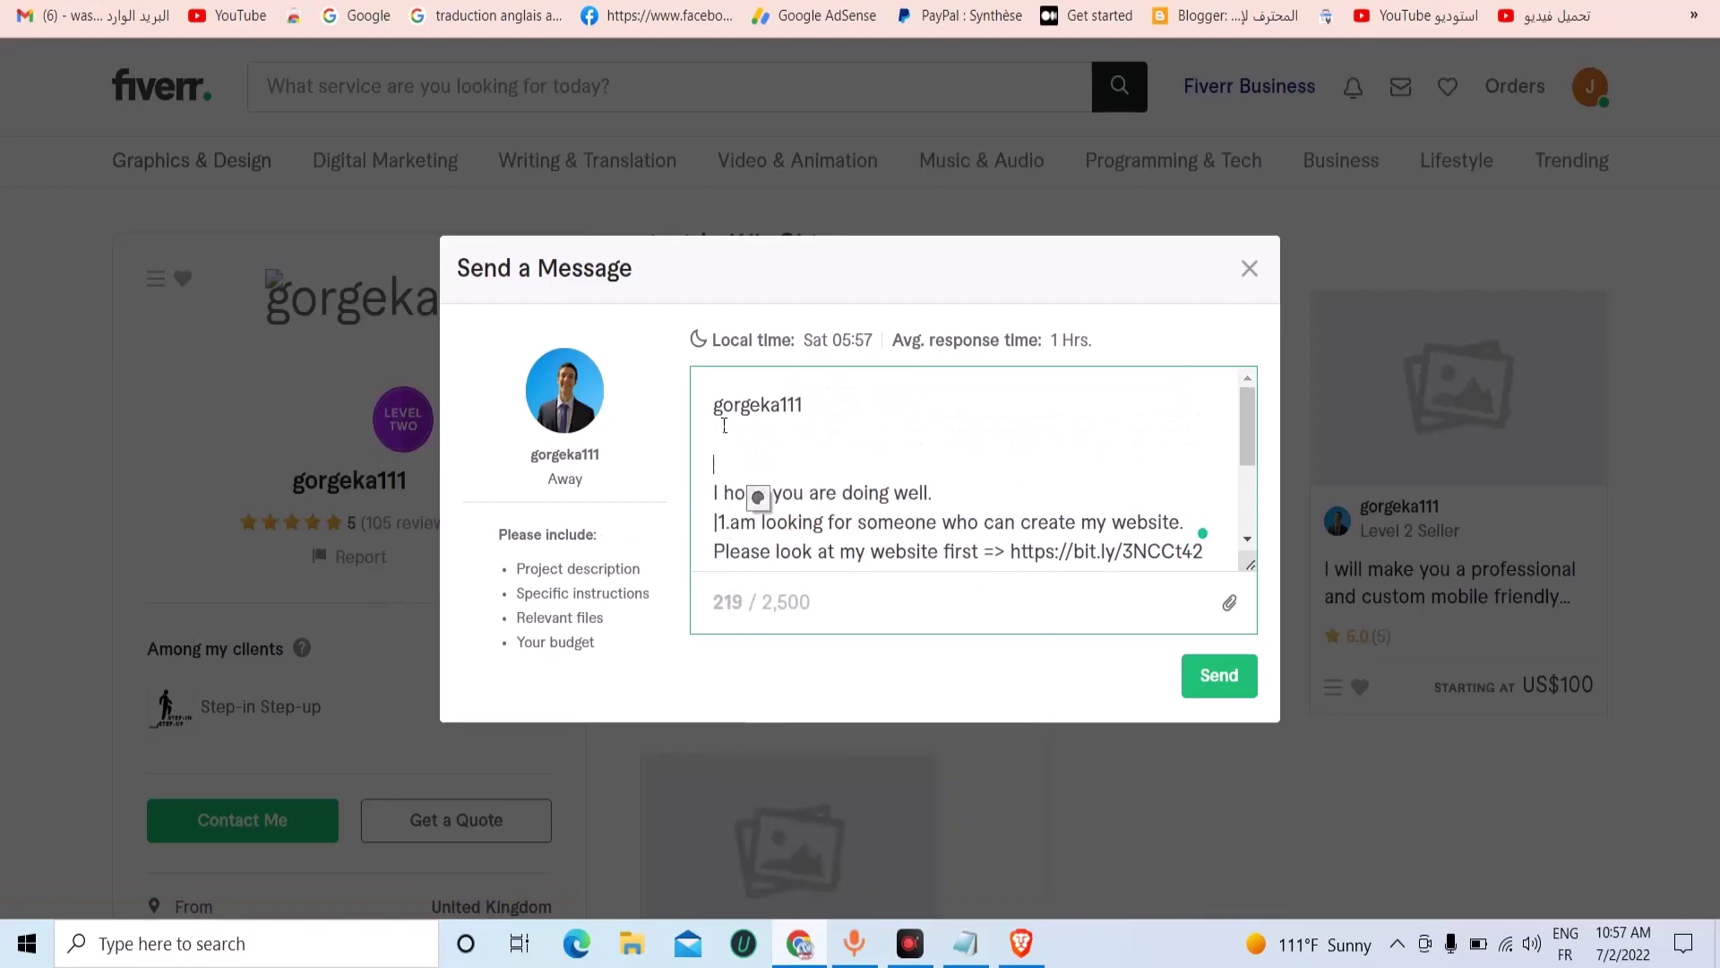
click(714, 408)
right_click(714, 408)
click(758, 583)
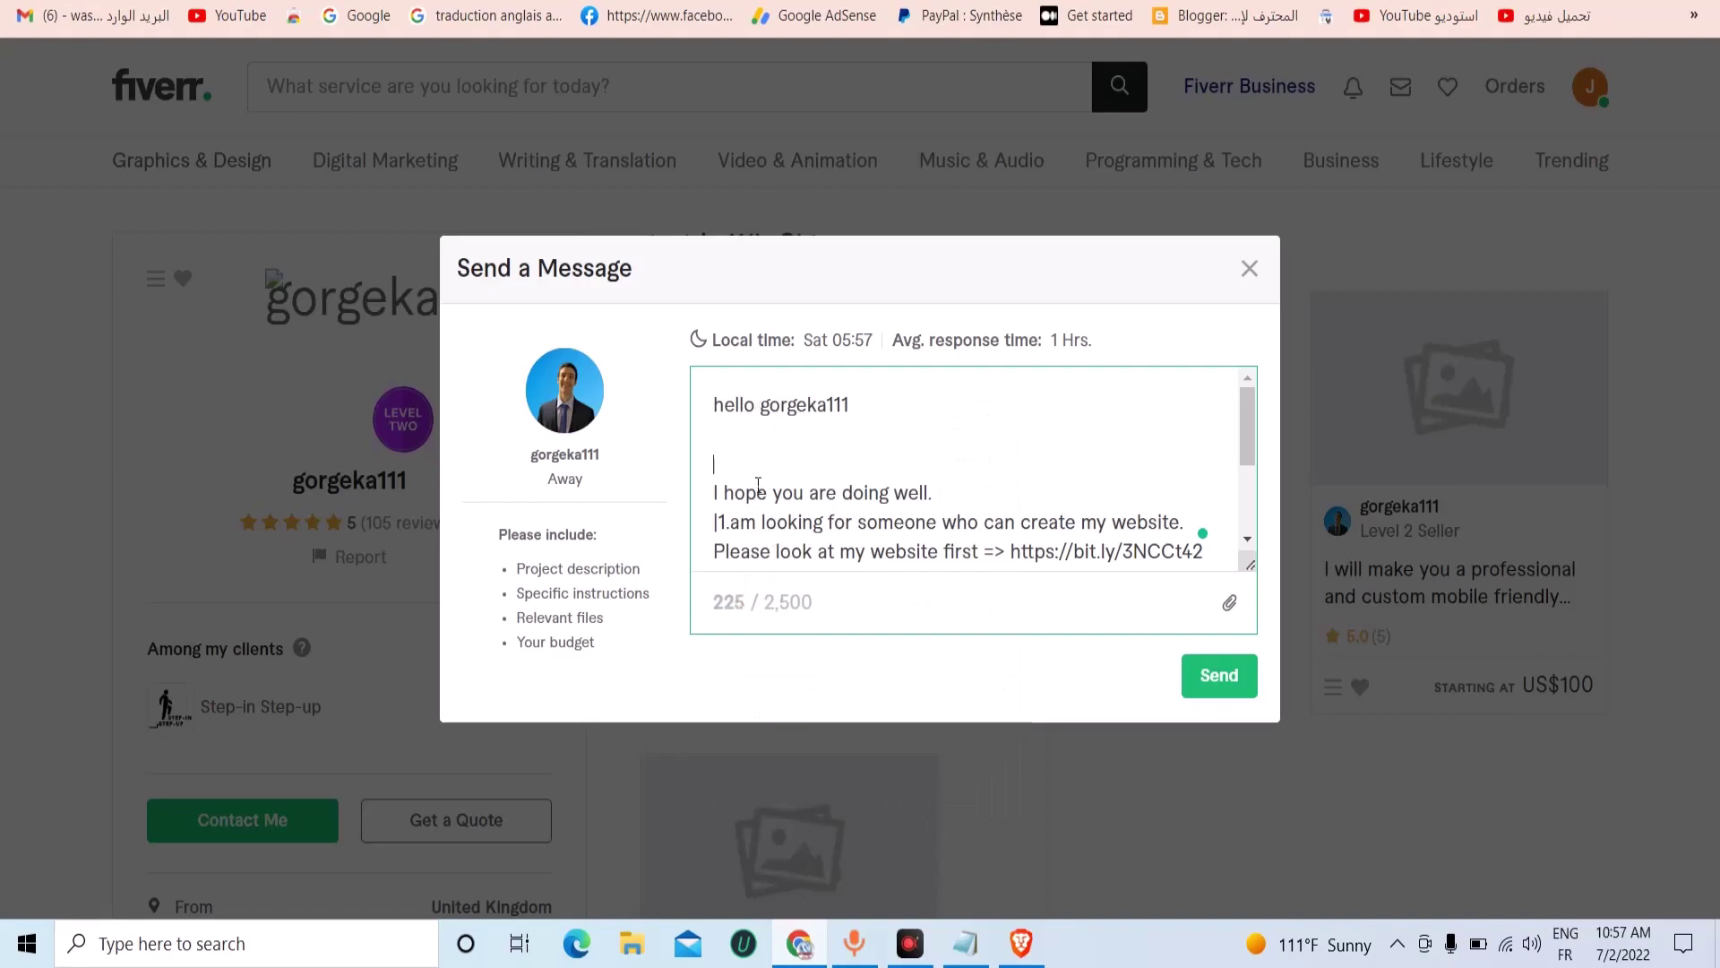
key(BackSpace)
key(BackSpace)
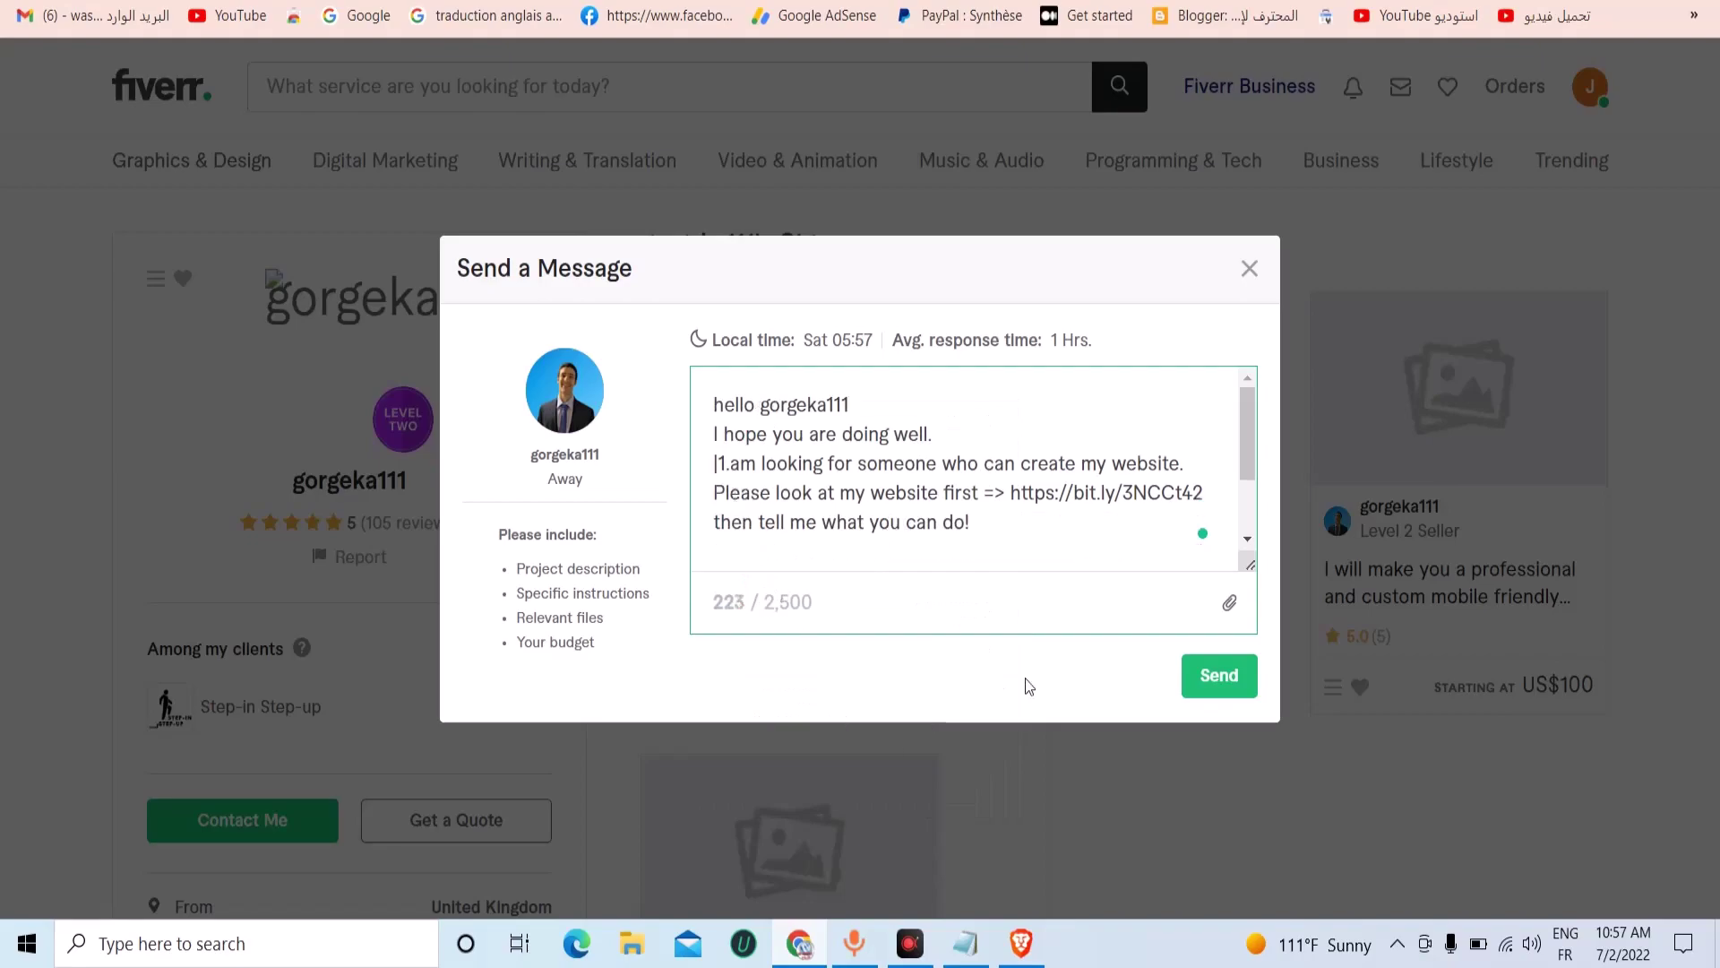
scroll(985, 466, down, 3)
click(1241, 677)
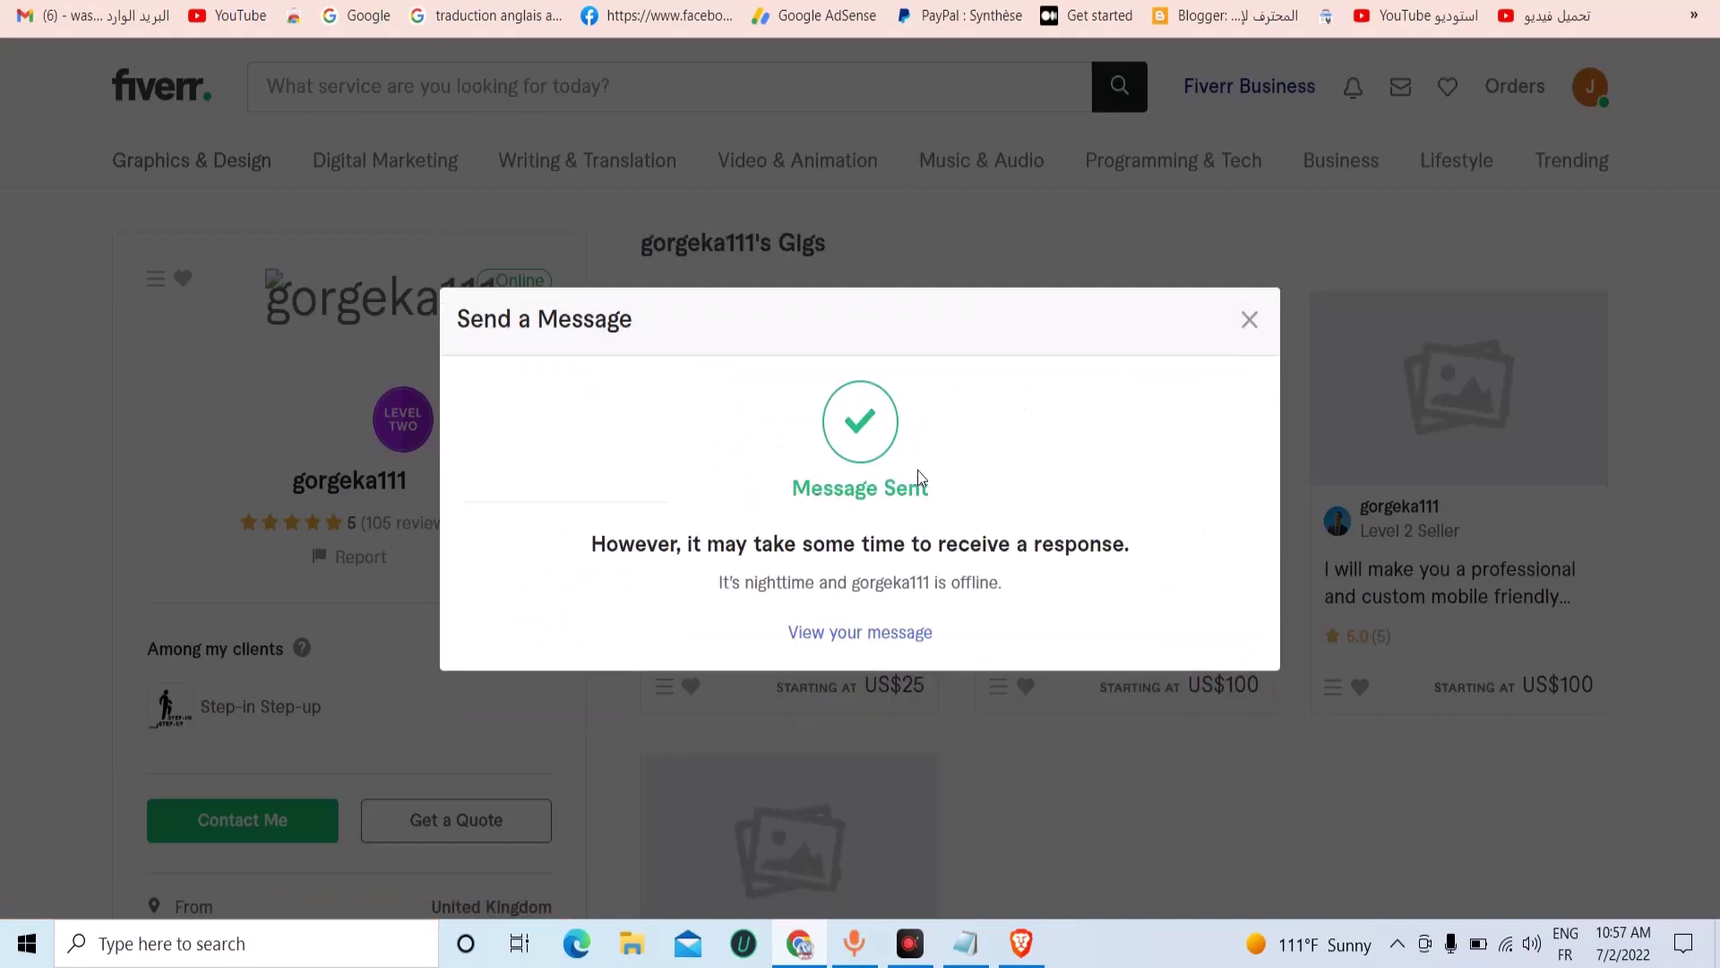
Open the sent conversation from the Message Sent confirmation via View your message.
click(825, 636)
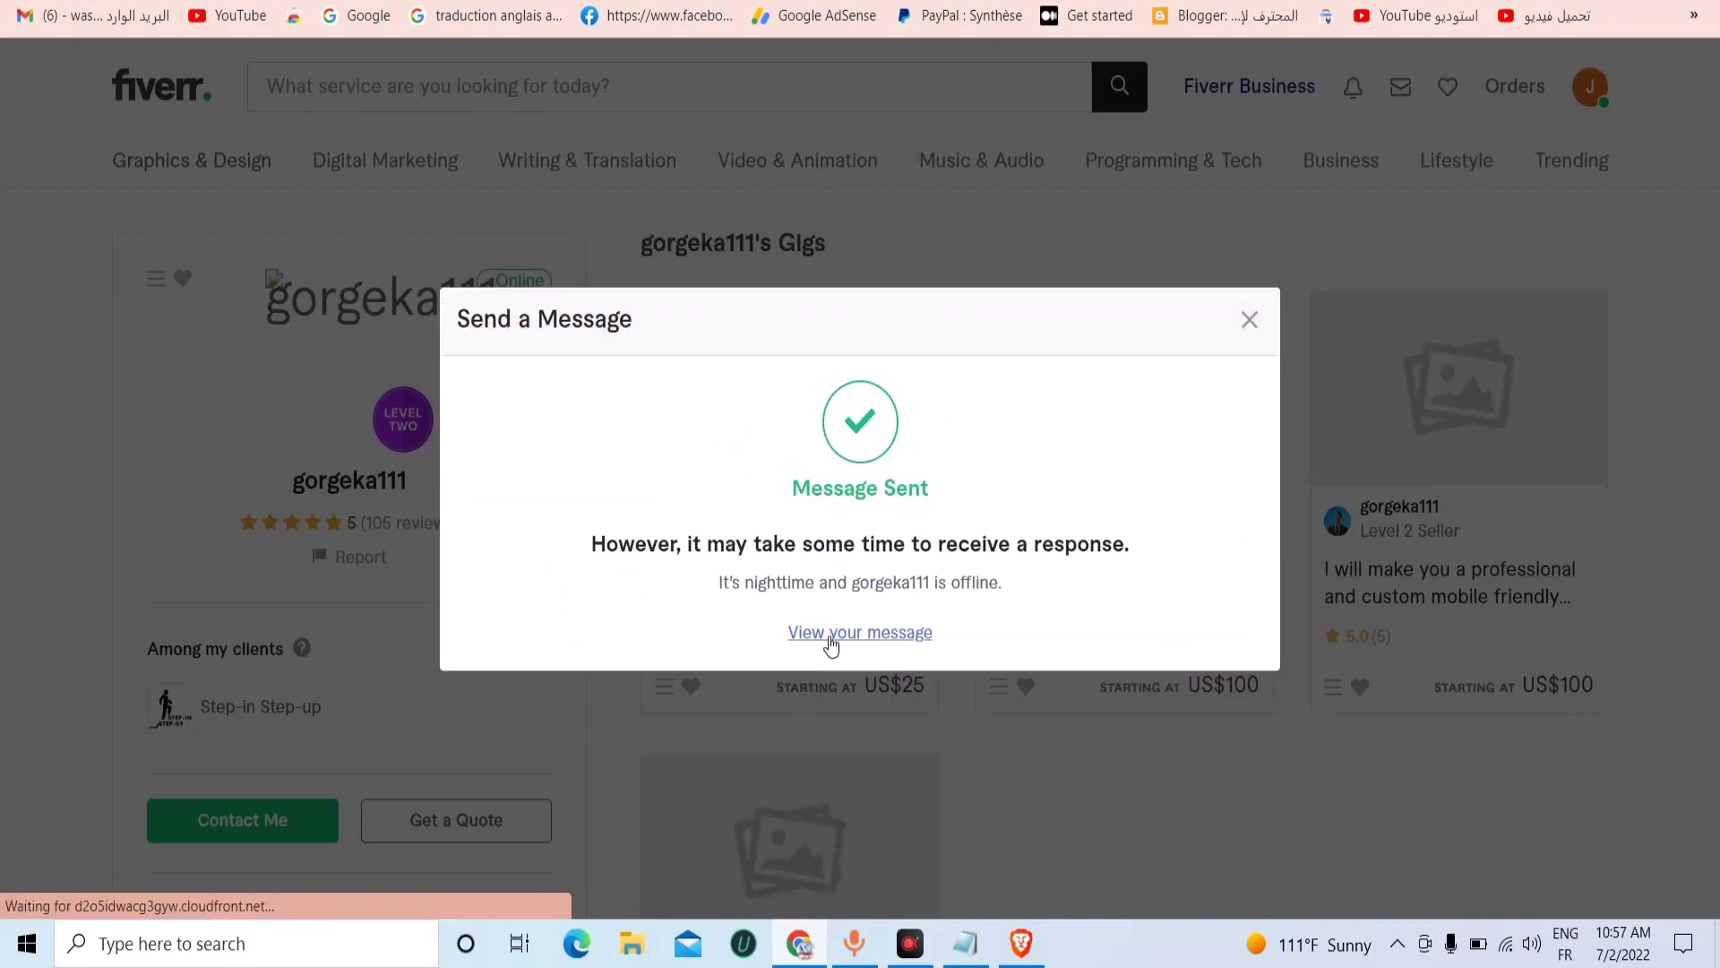
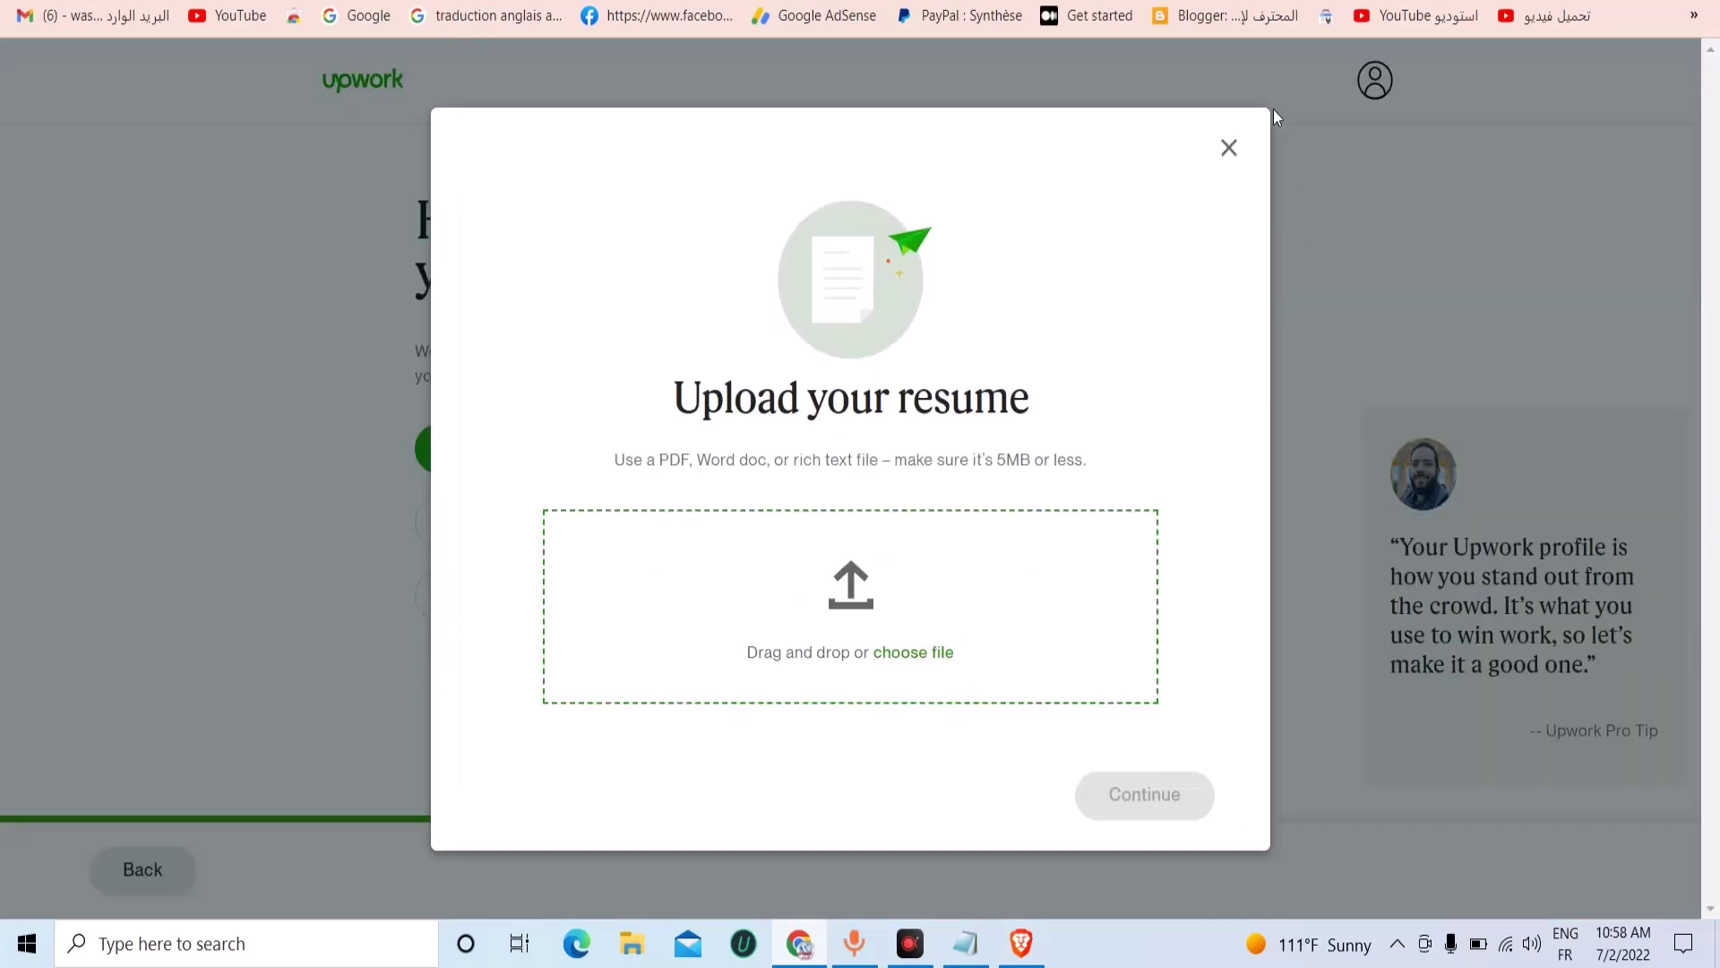
Dismiss the resume prompt and copy PeoplePerHour from item 4 of the freelance-sites list.
click(1229, 146)
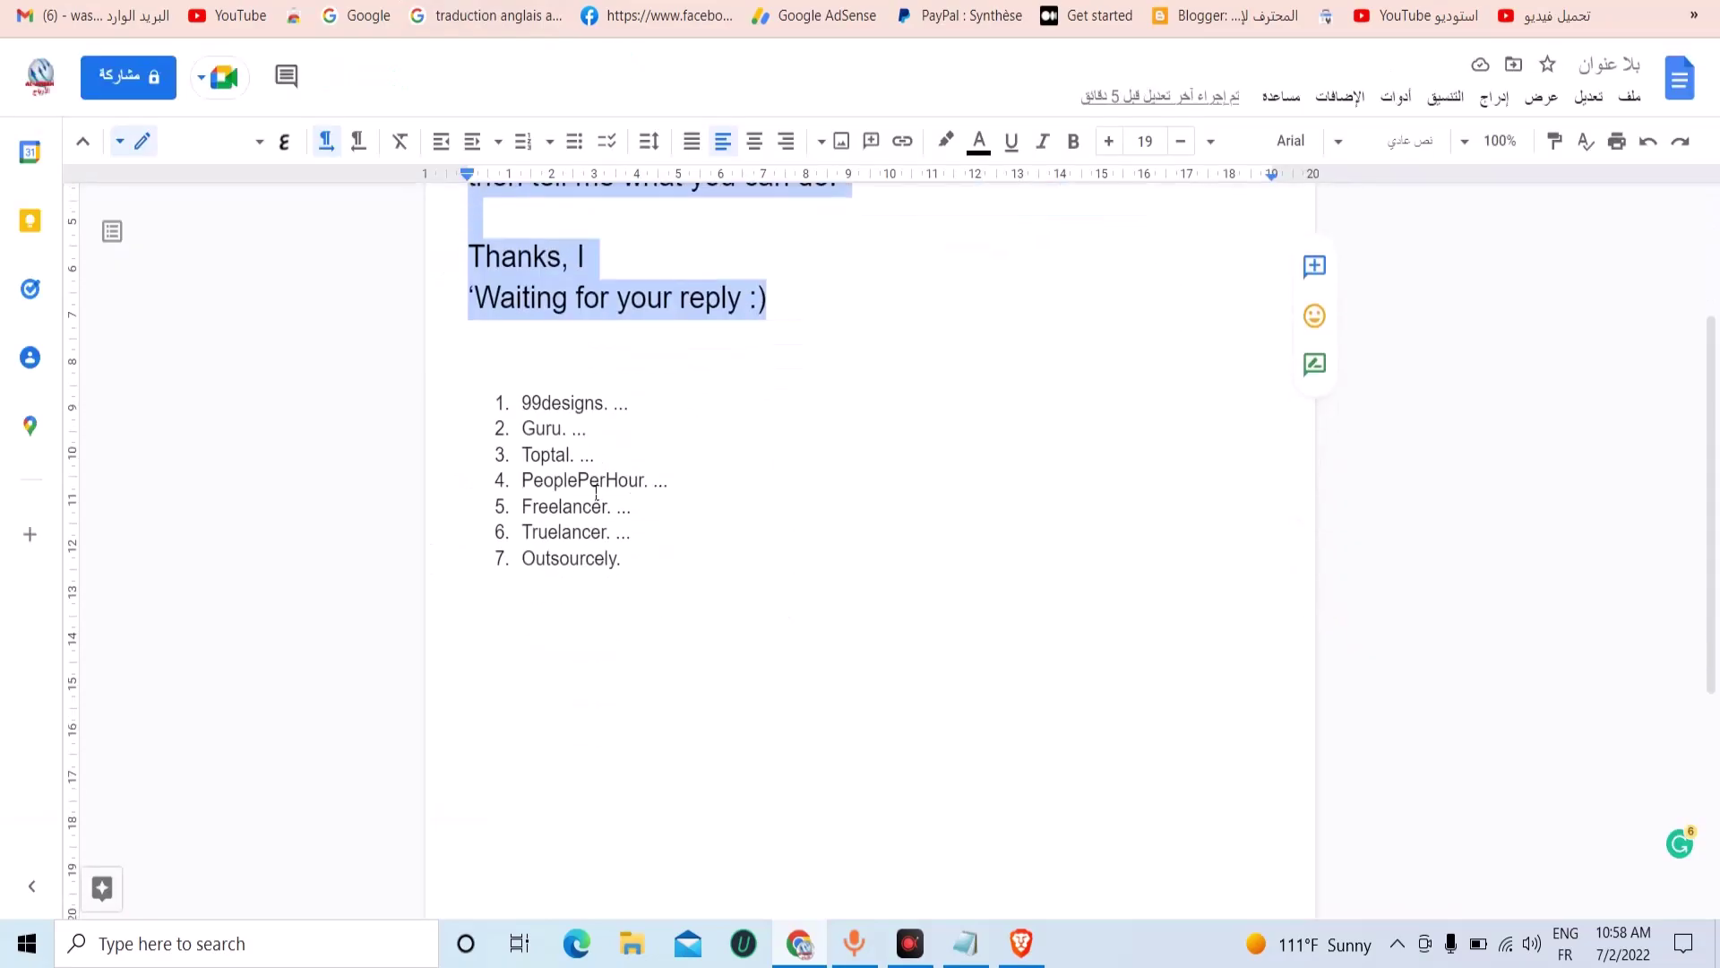
double_click(595, 484)
right_click(617, 492)
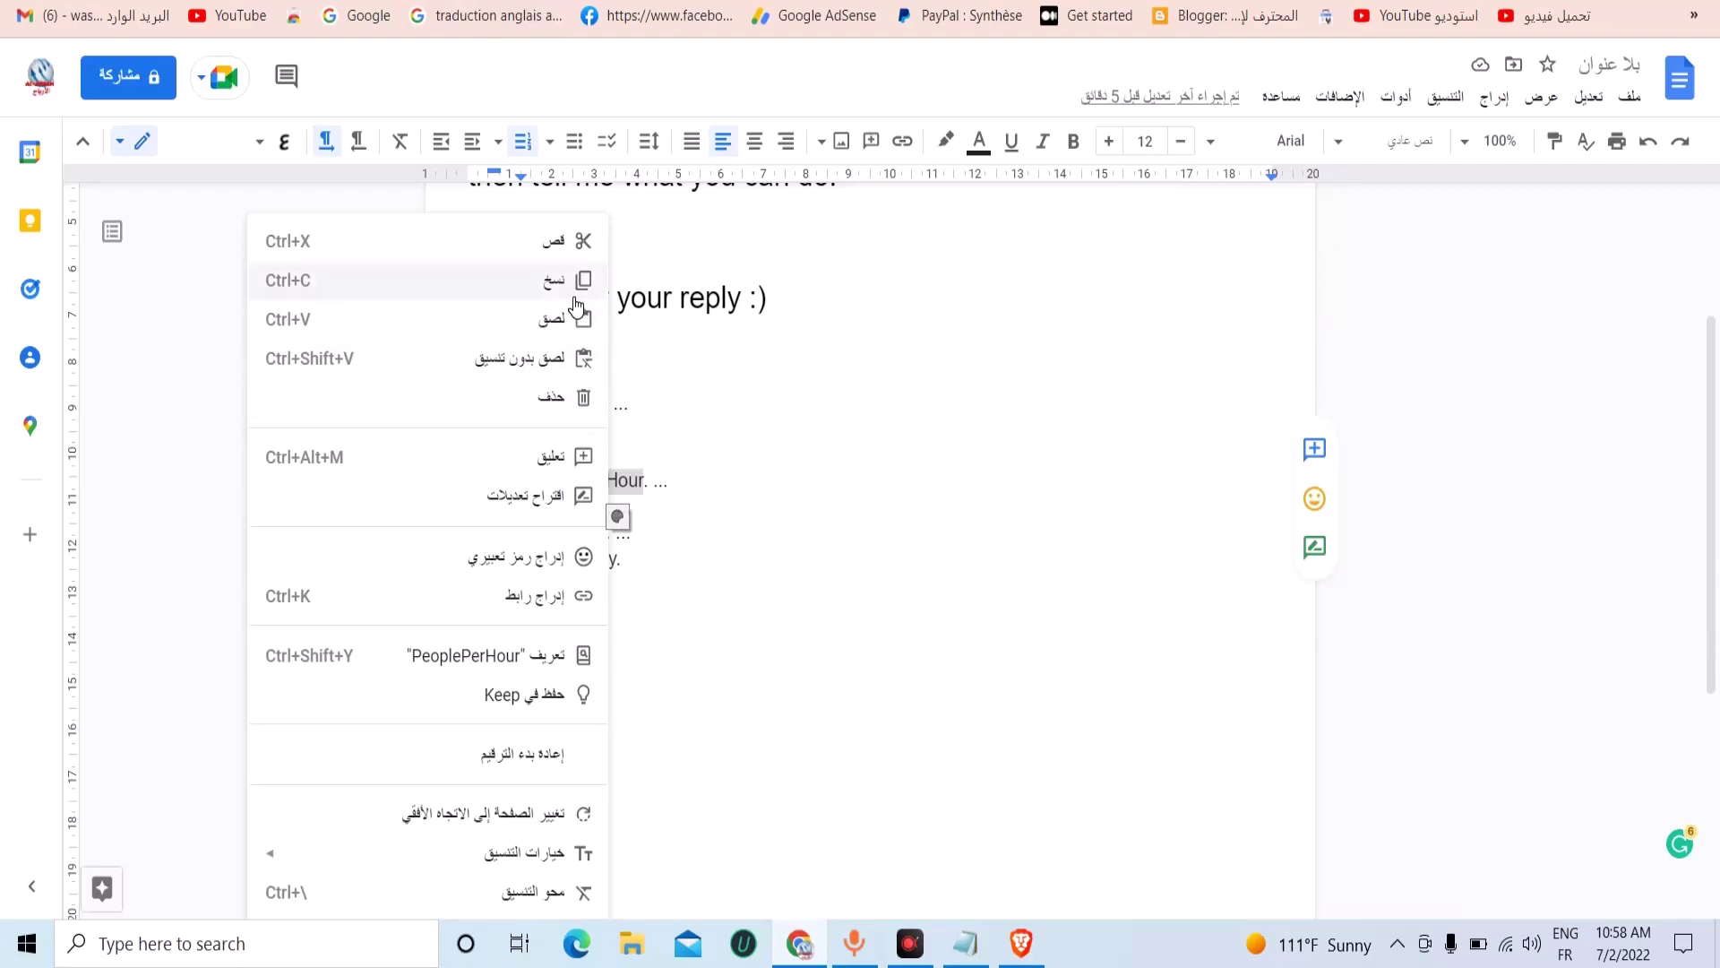
click(542, 294)
Paste PeoplePerHour over the 'traduction anglais arabe' search query.
key(ctrl+Tab)
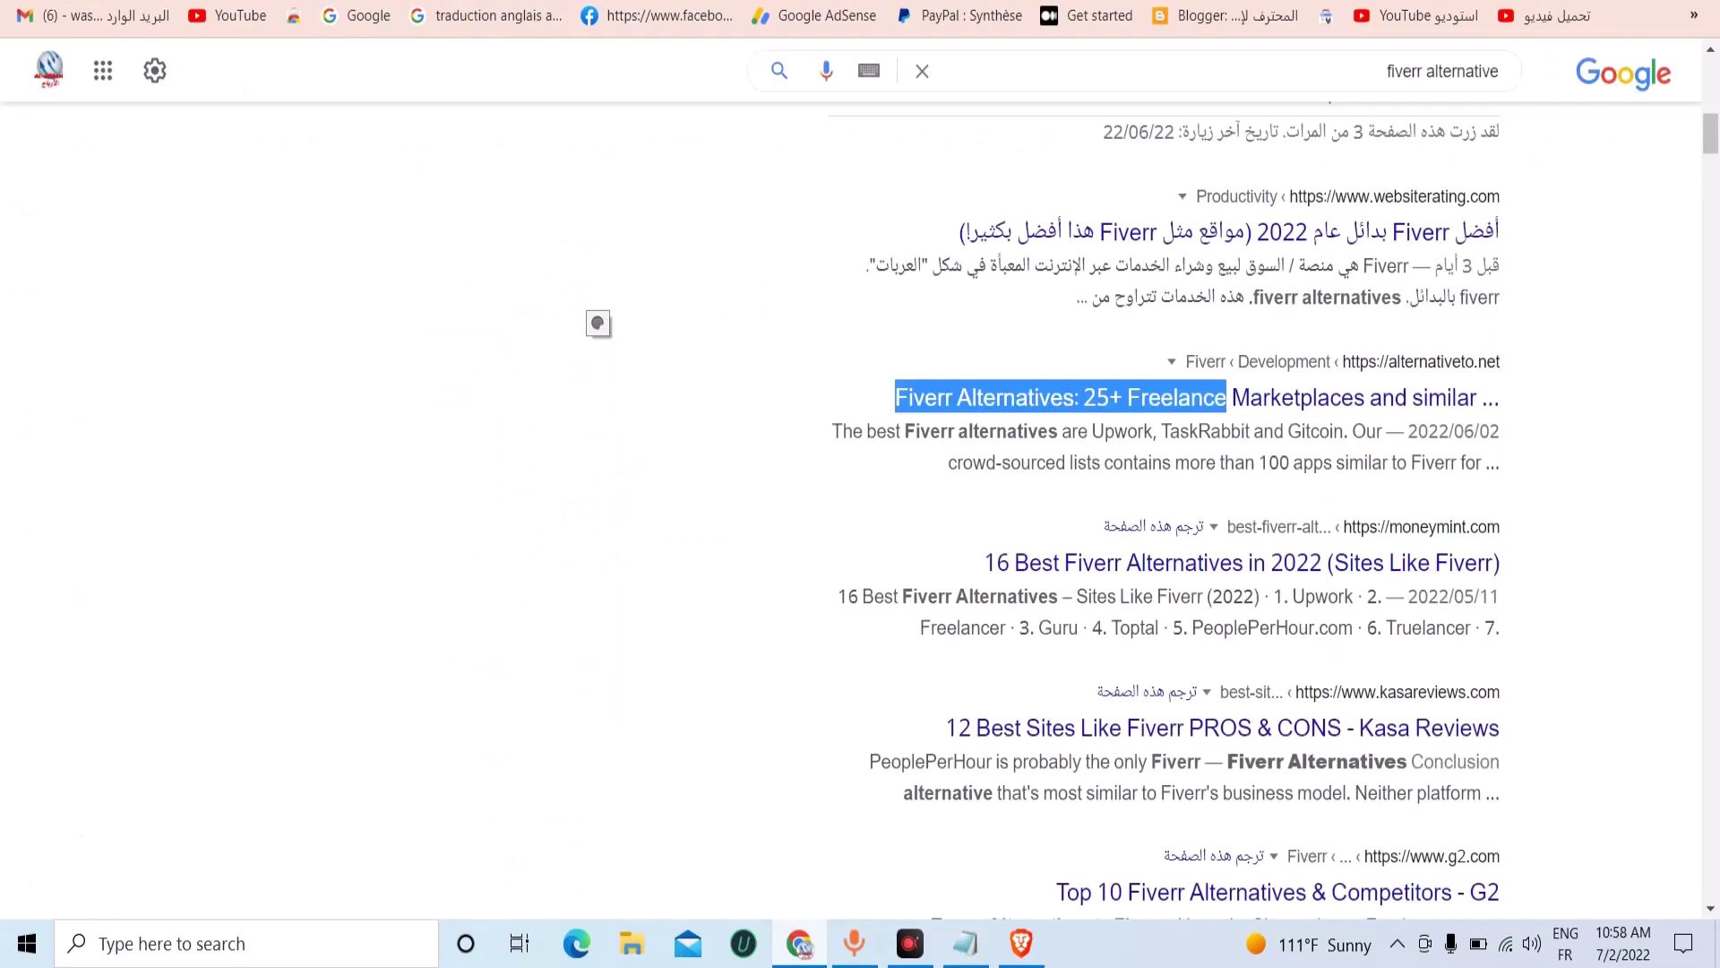
key(ctrl+Tab)
click(1250, 18)
triple_click(1022, 96)
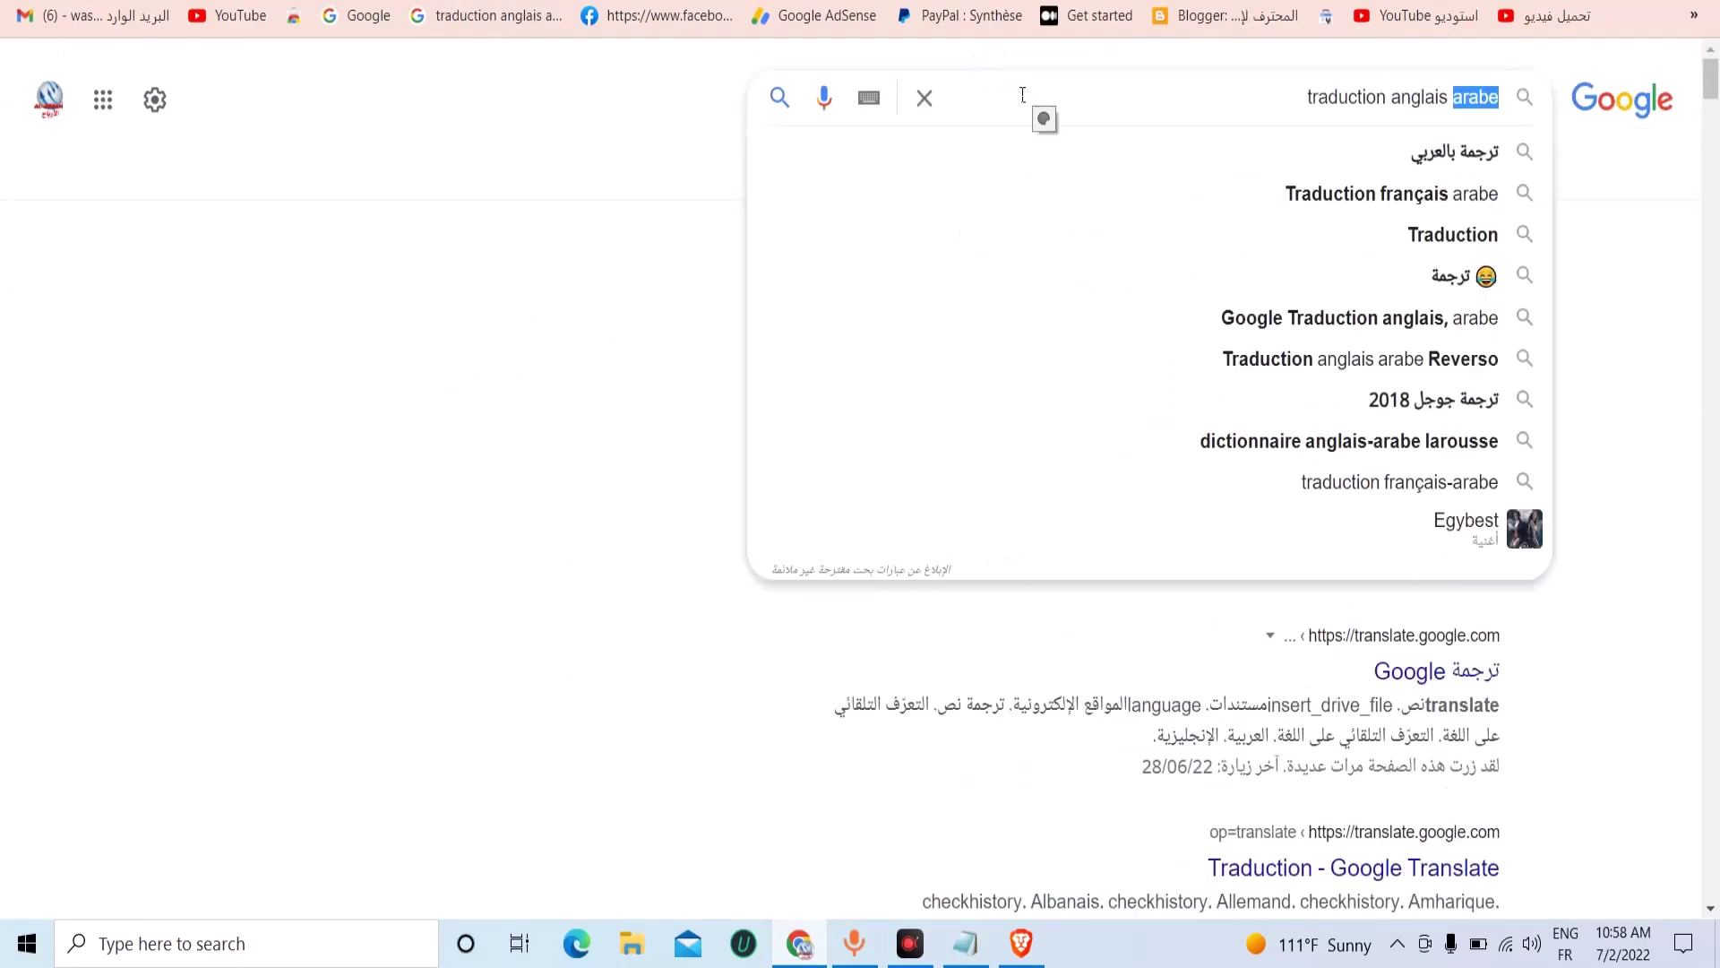
right_click(1022, 96)
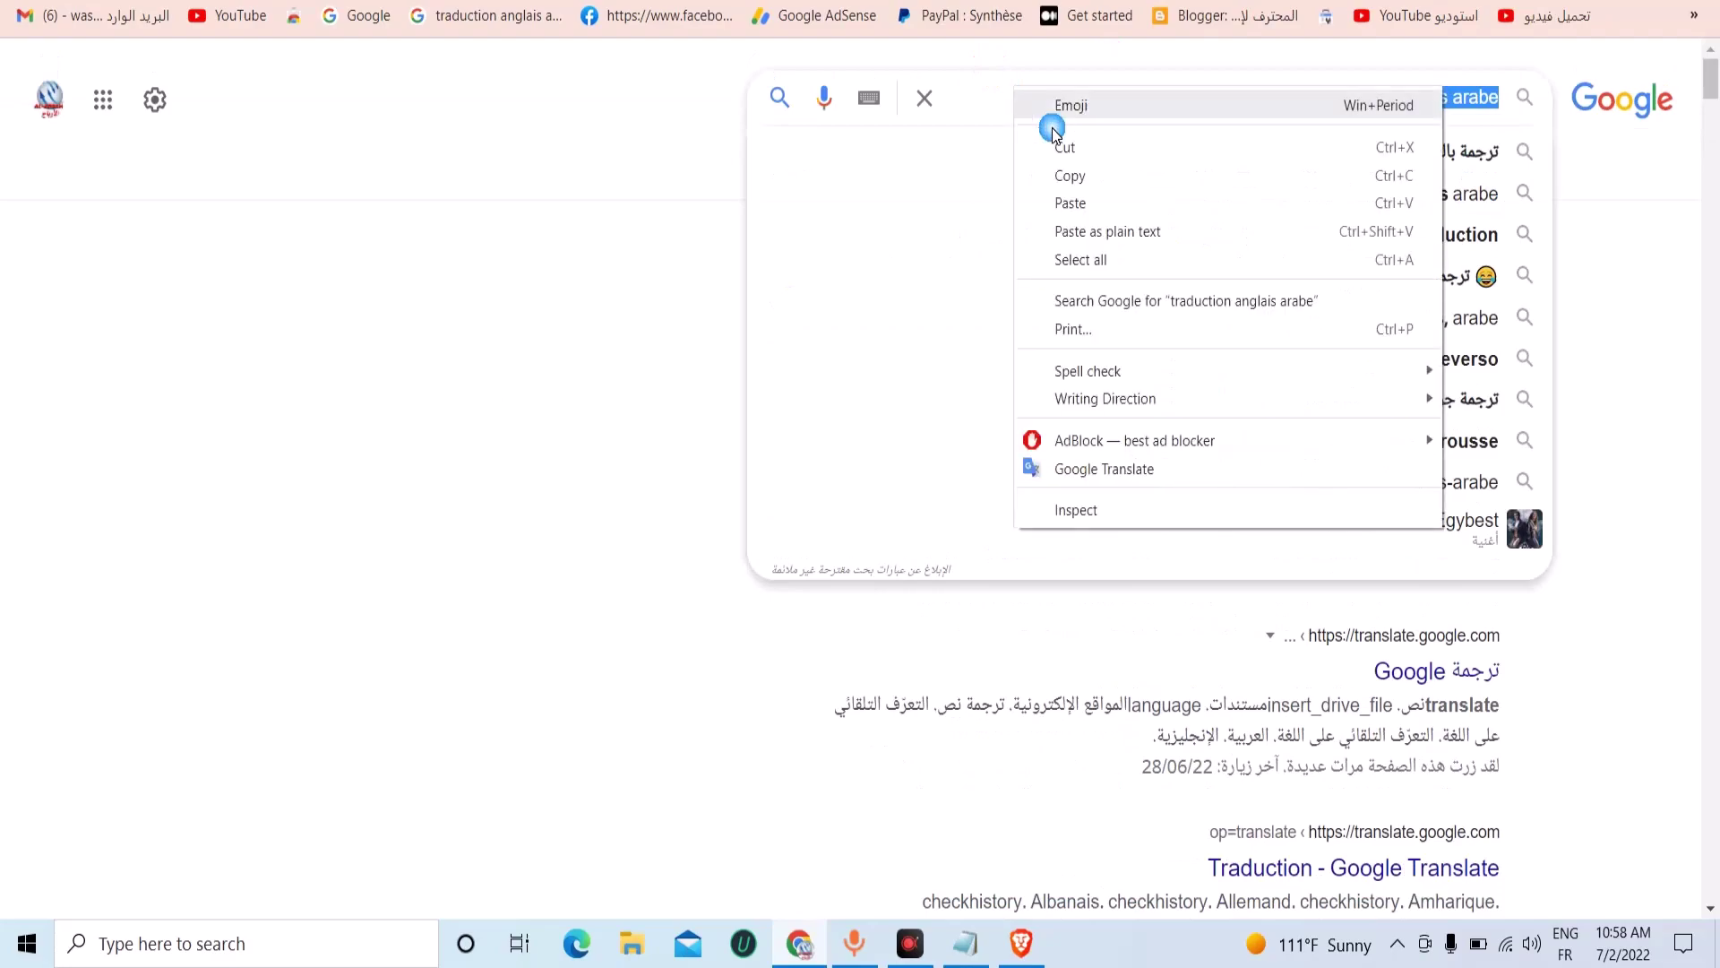
click(1084, 199)
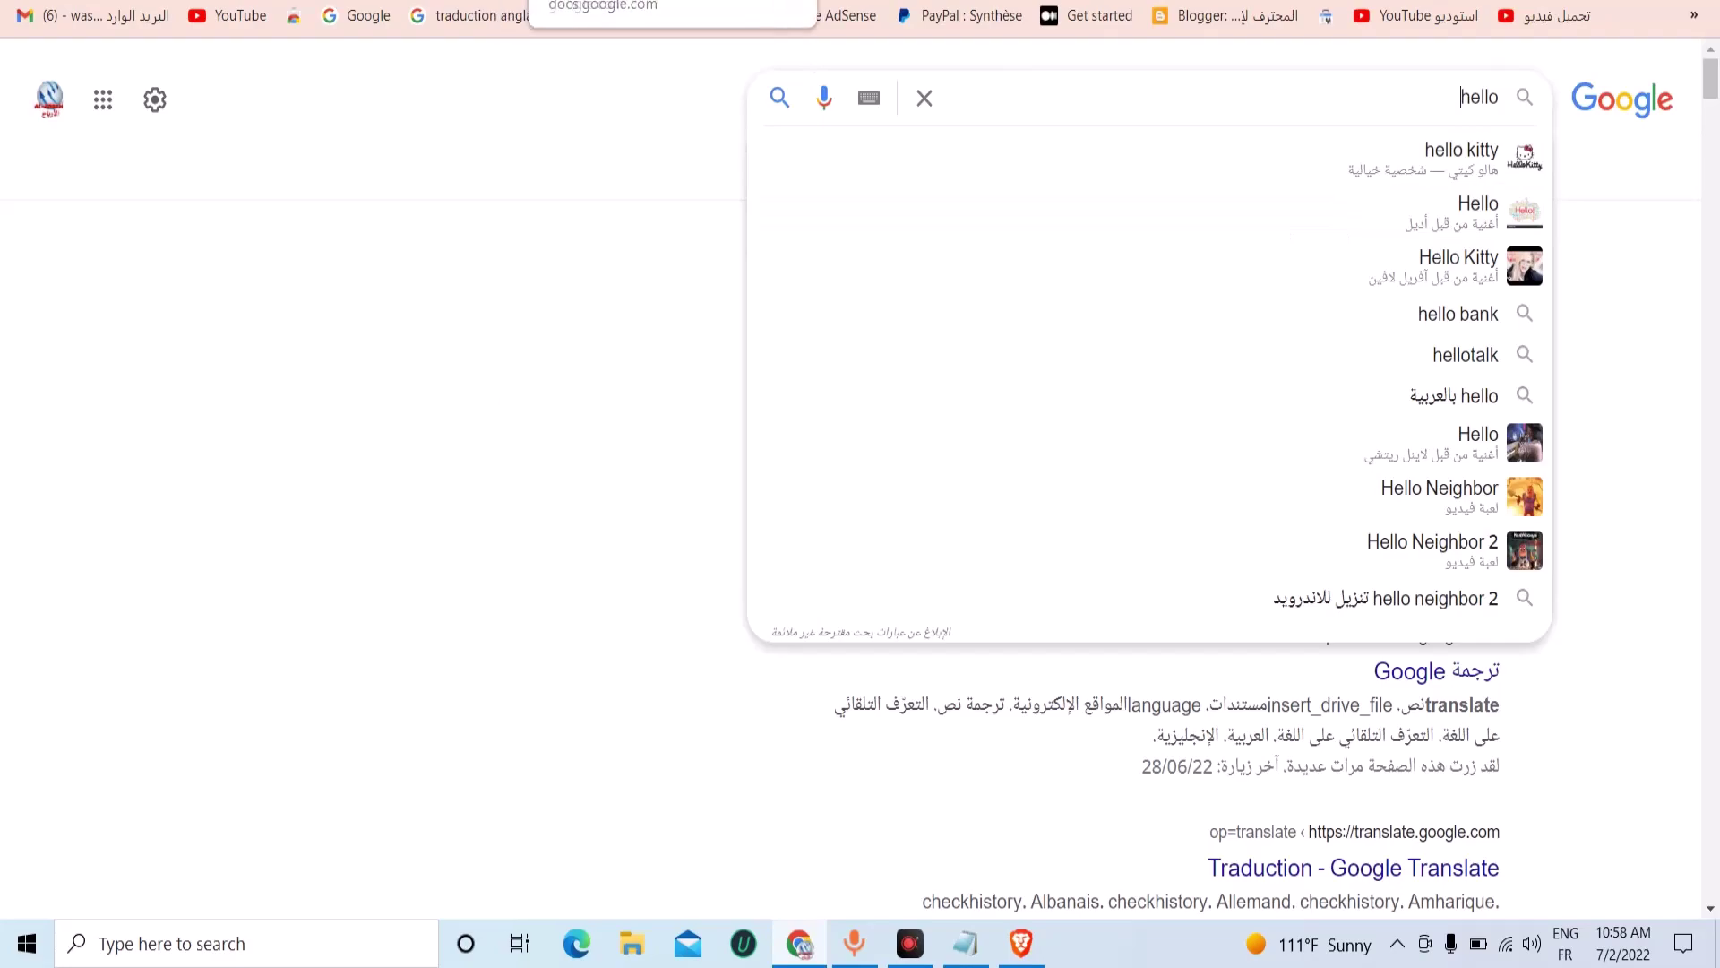
Recopy PeoplePerHour, search it on Google in place of 'hello', and open PeoplePerHour.com.
key(ctrl+Tab)
right_click(580, 484)
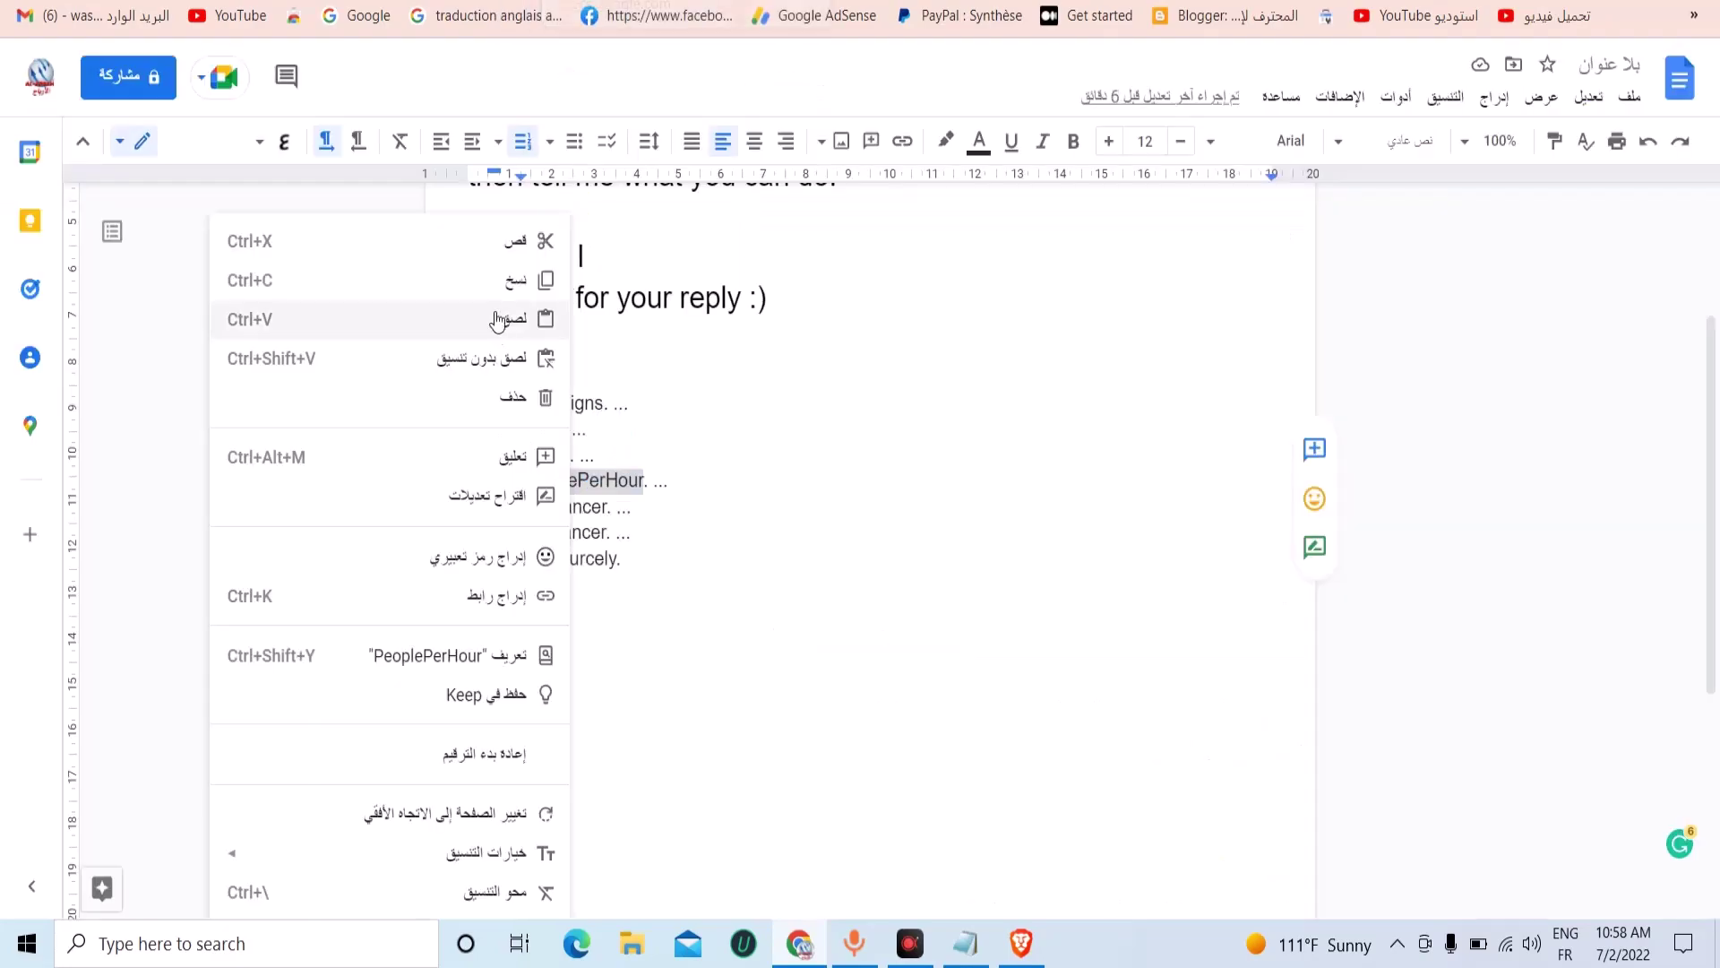
click(508, 289)
key(ctrl+shift+Tab)
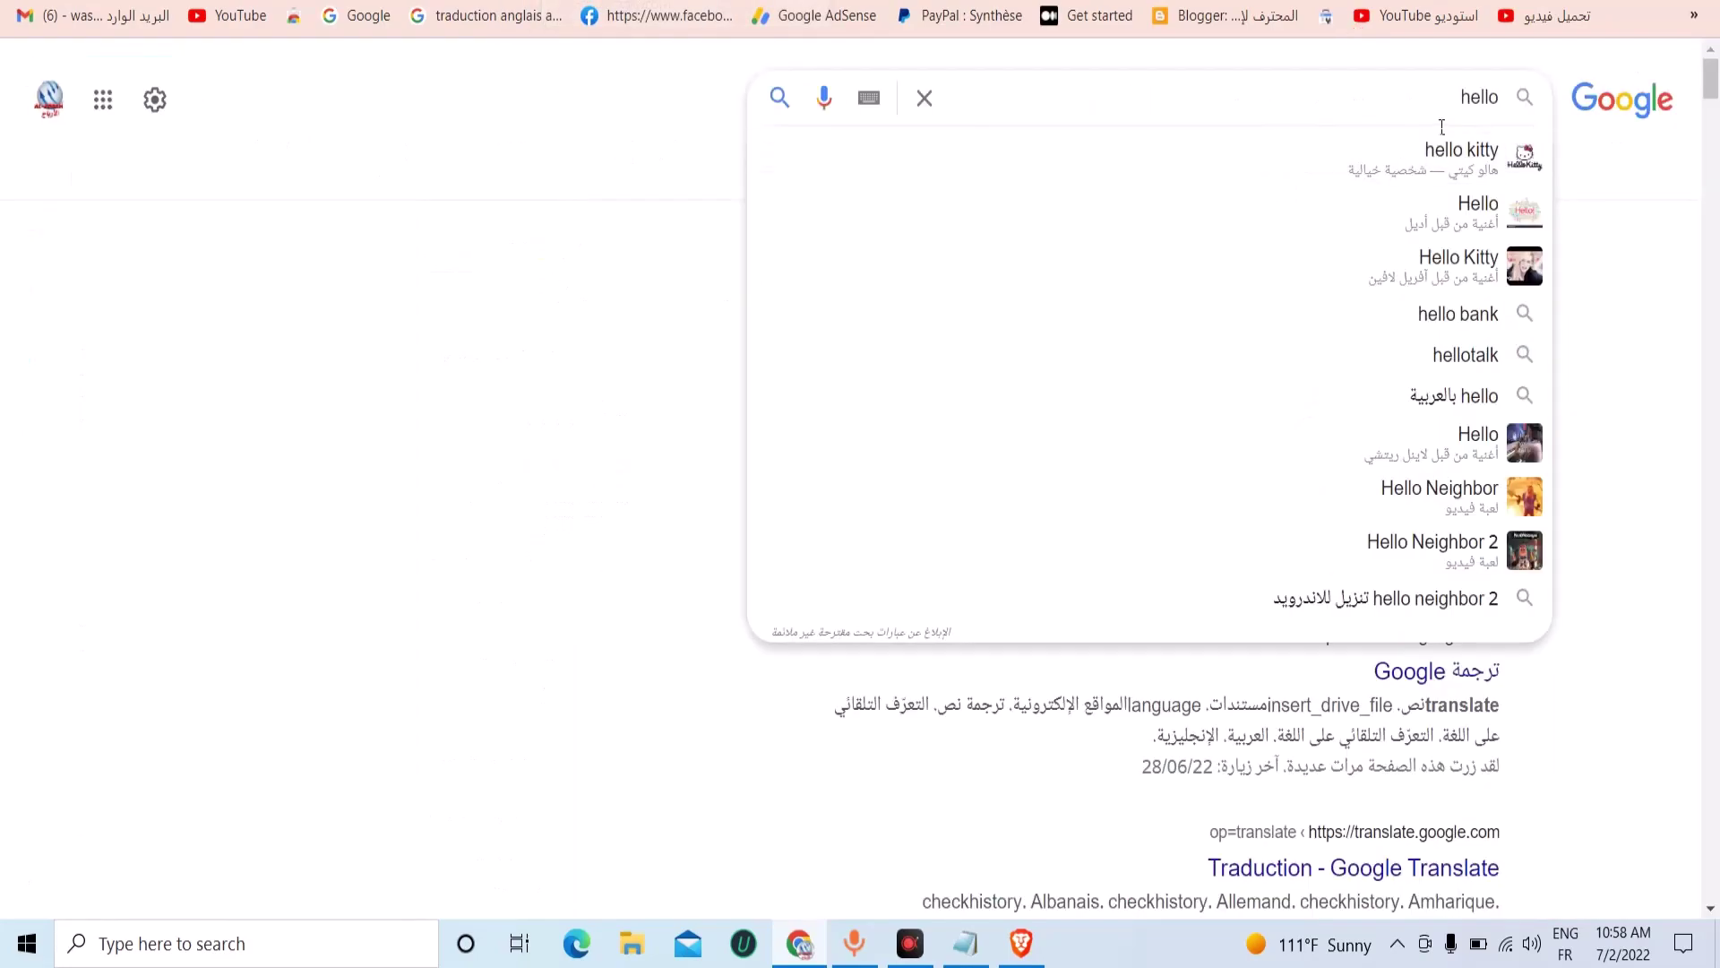
double_click(1478, 98)
right_click(1473, 107)
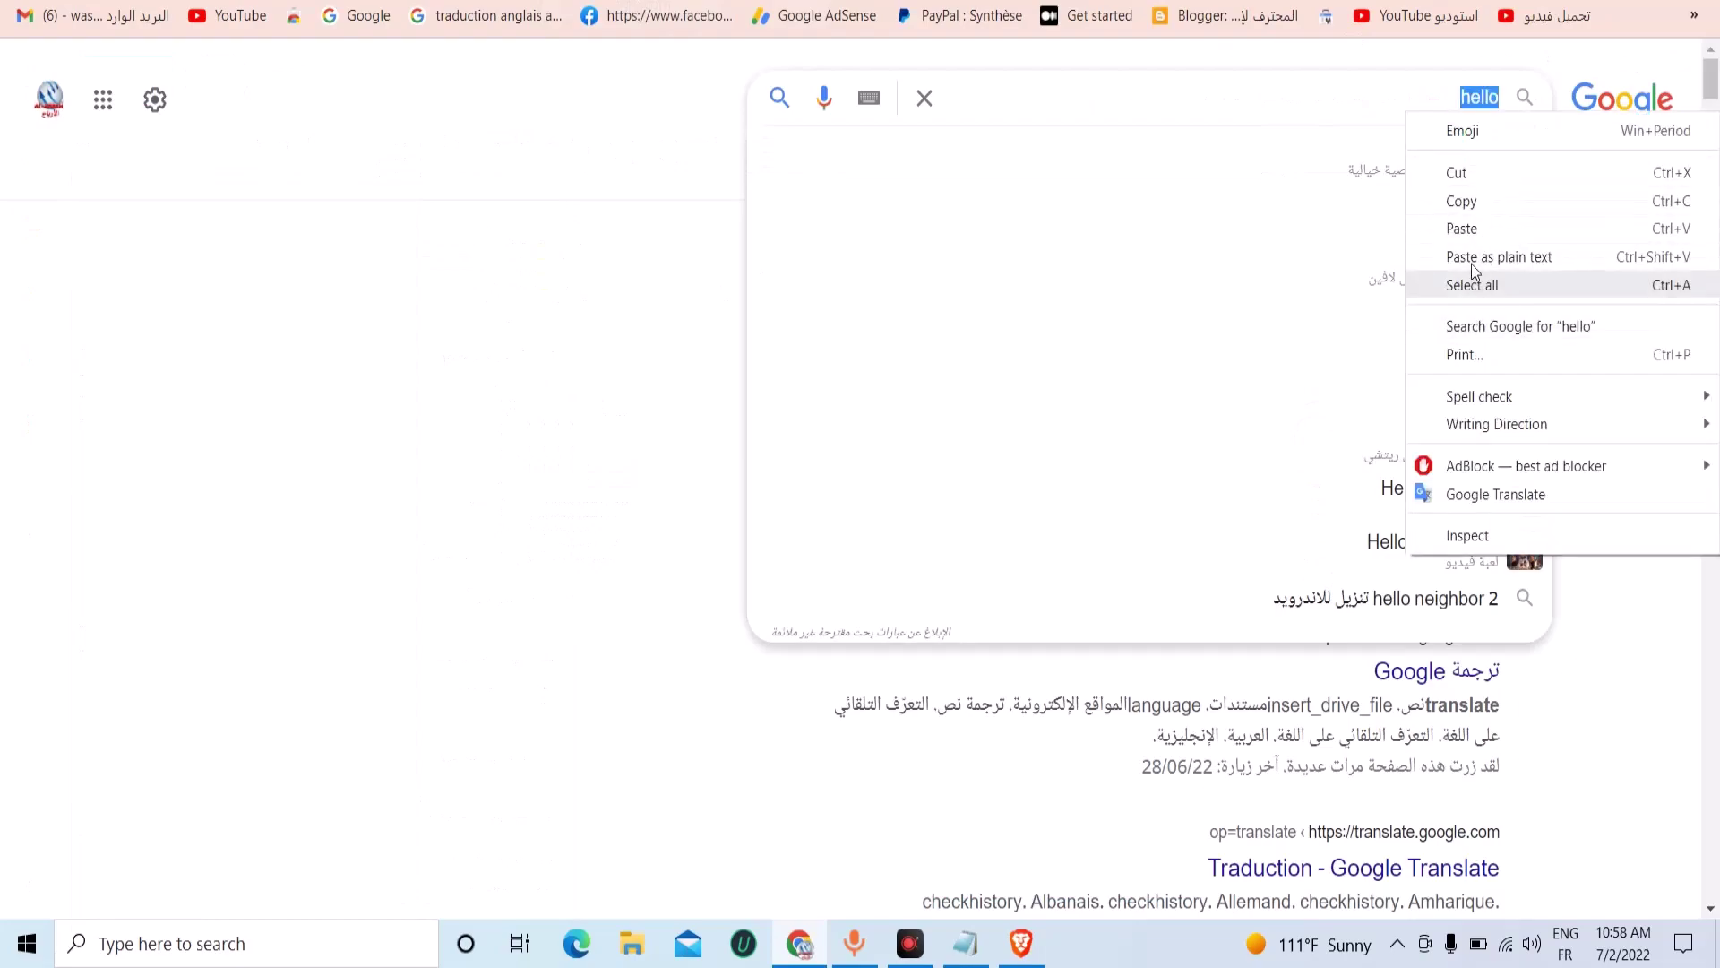
click(1475, 229)
key(Return)
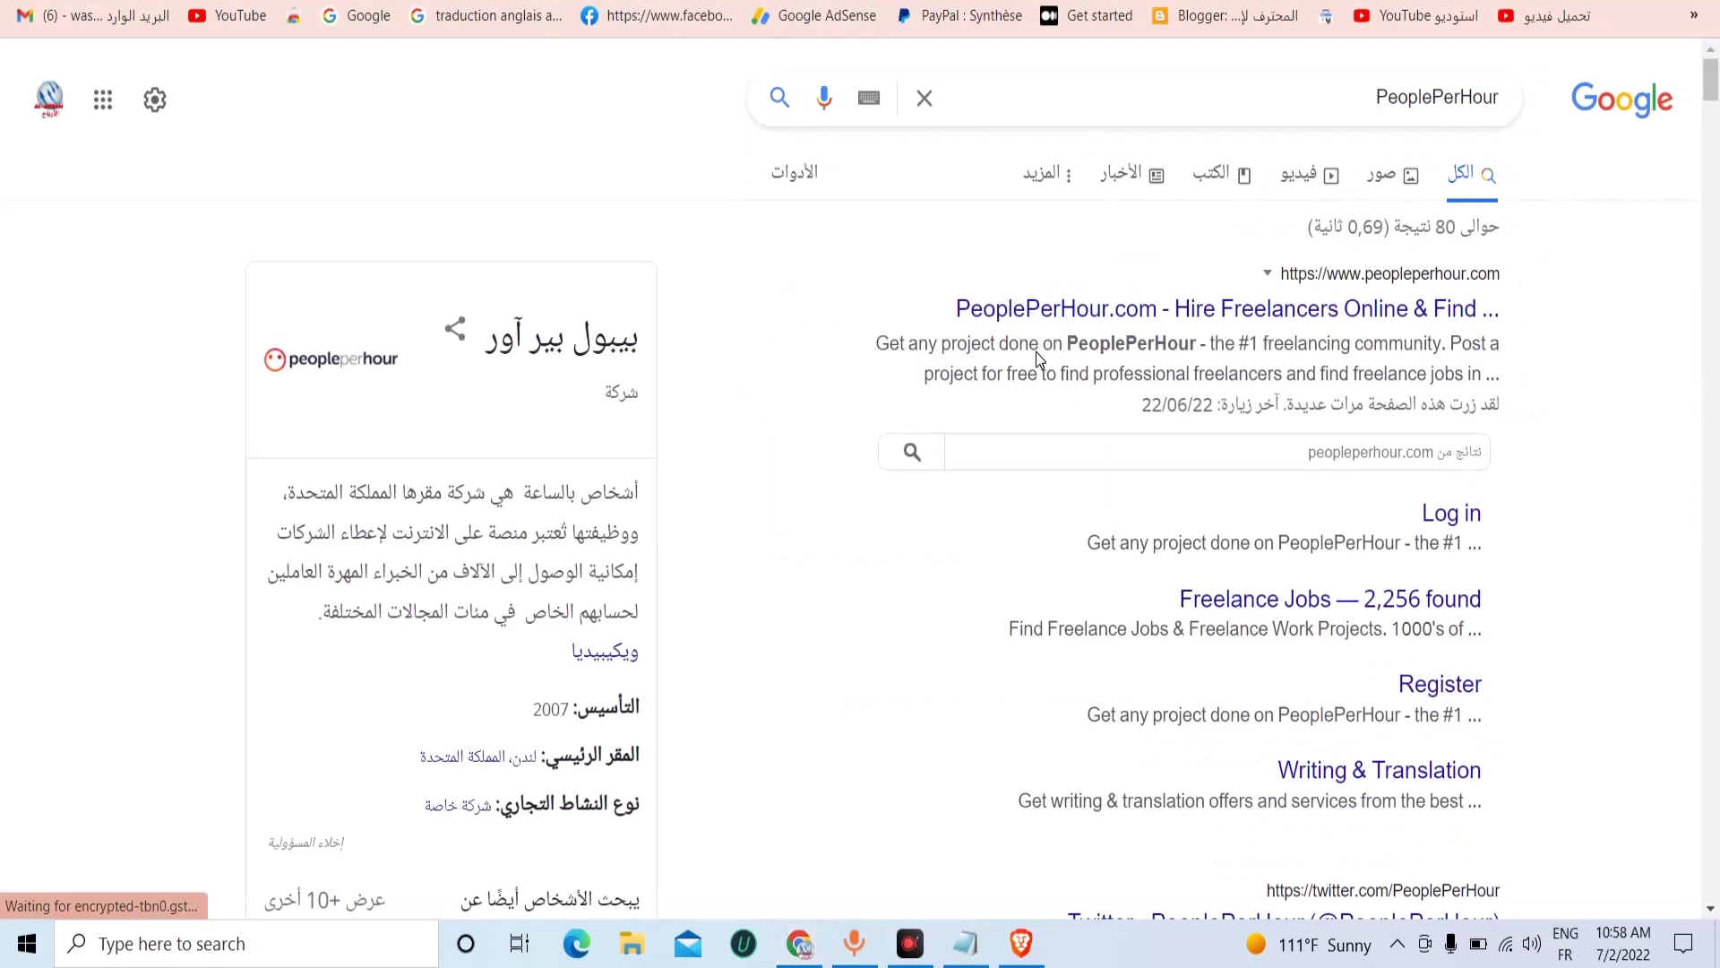
click(1492, 315)
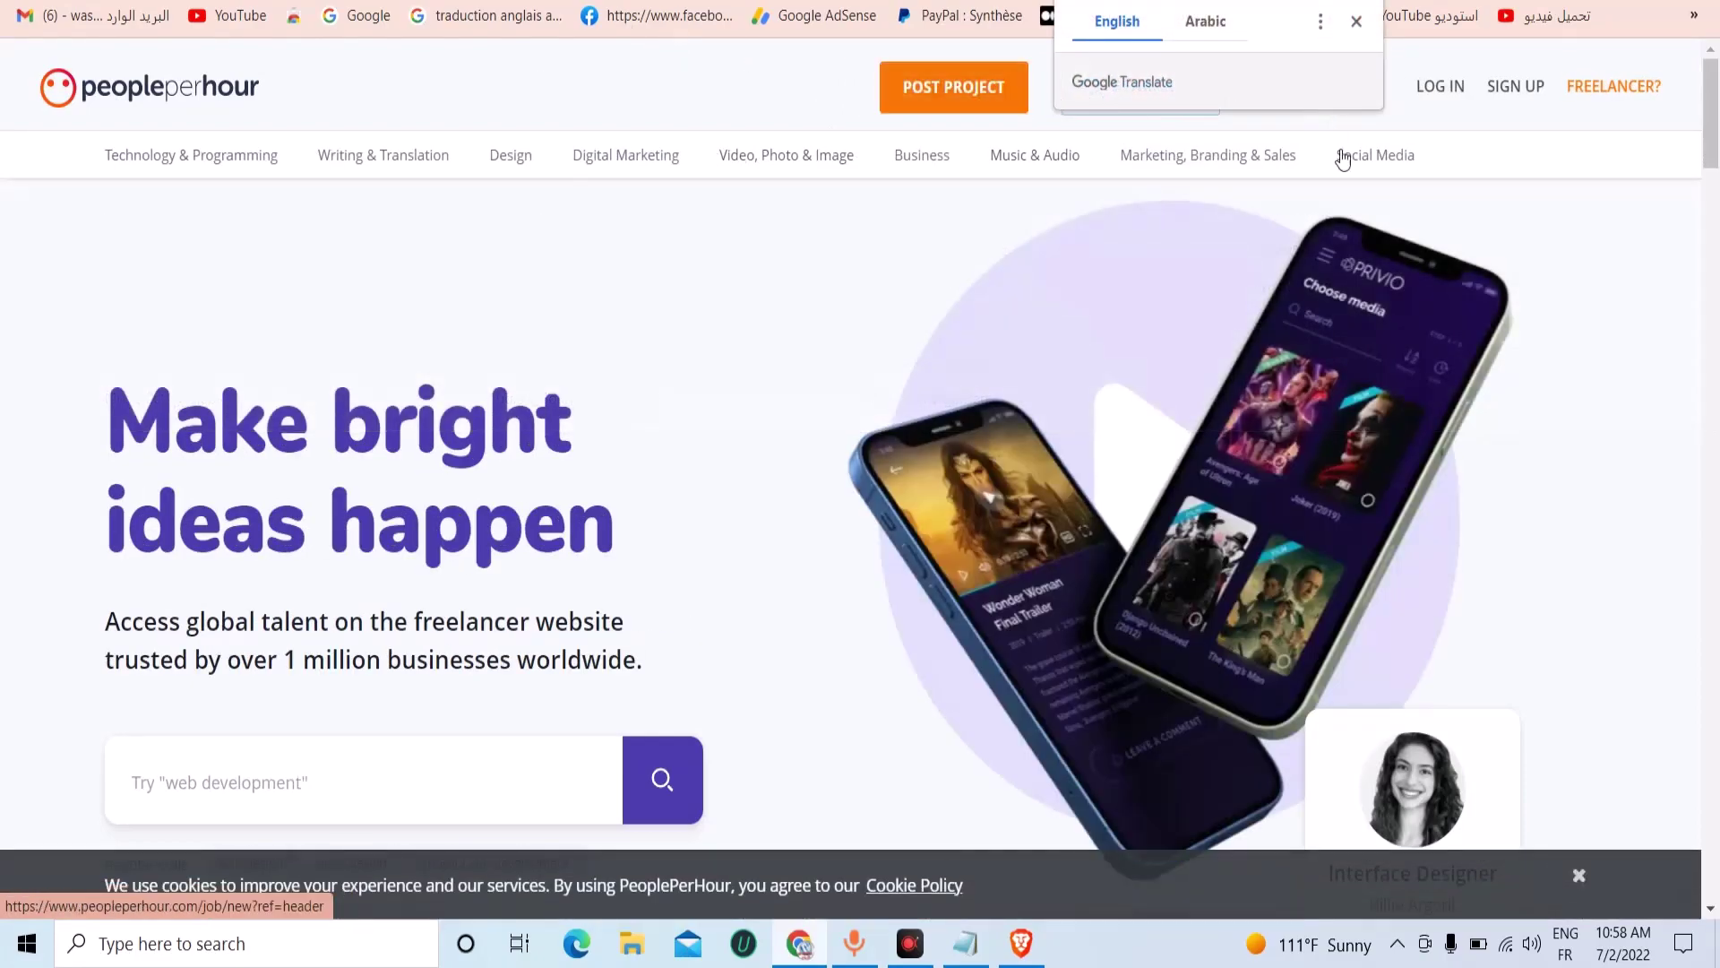
Choose Search freelancers from the site search and start typing 'web dev' in the search box.
click(1209, 126)
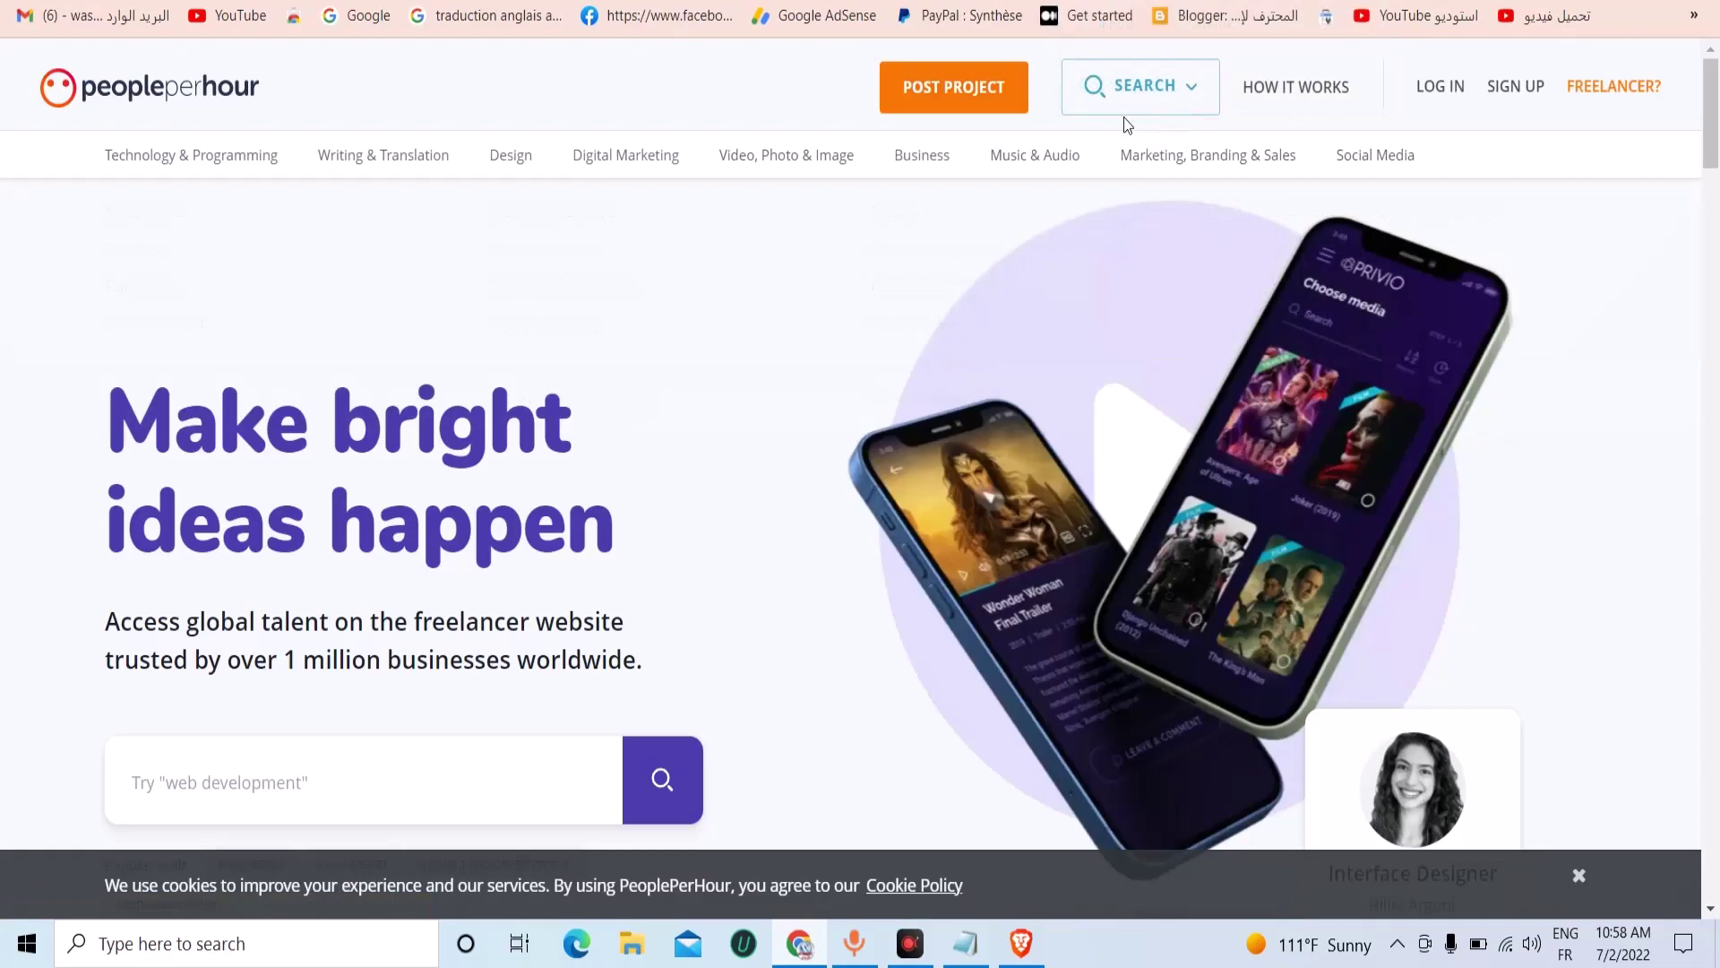
click(1139, 96)
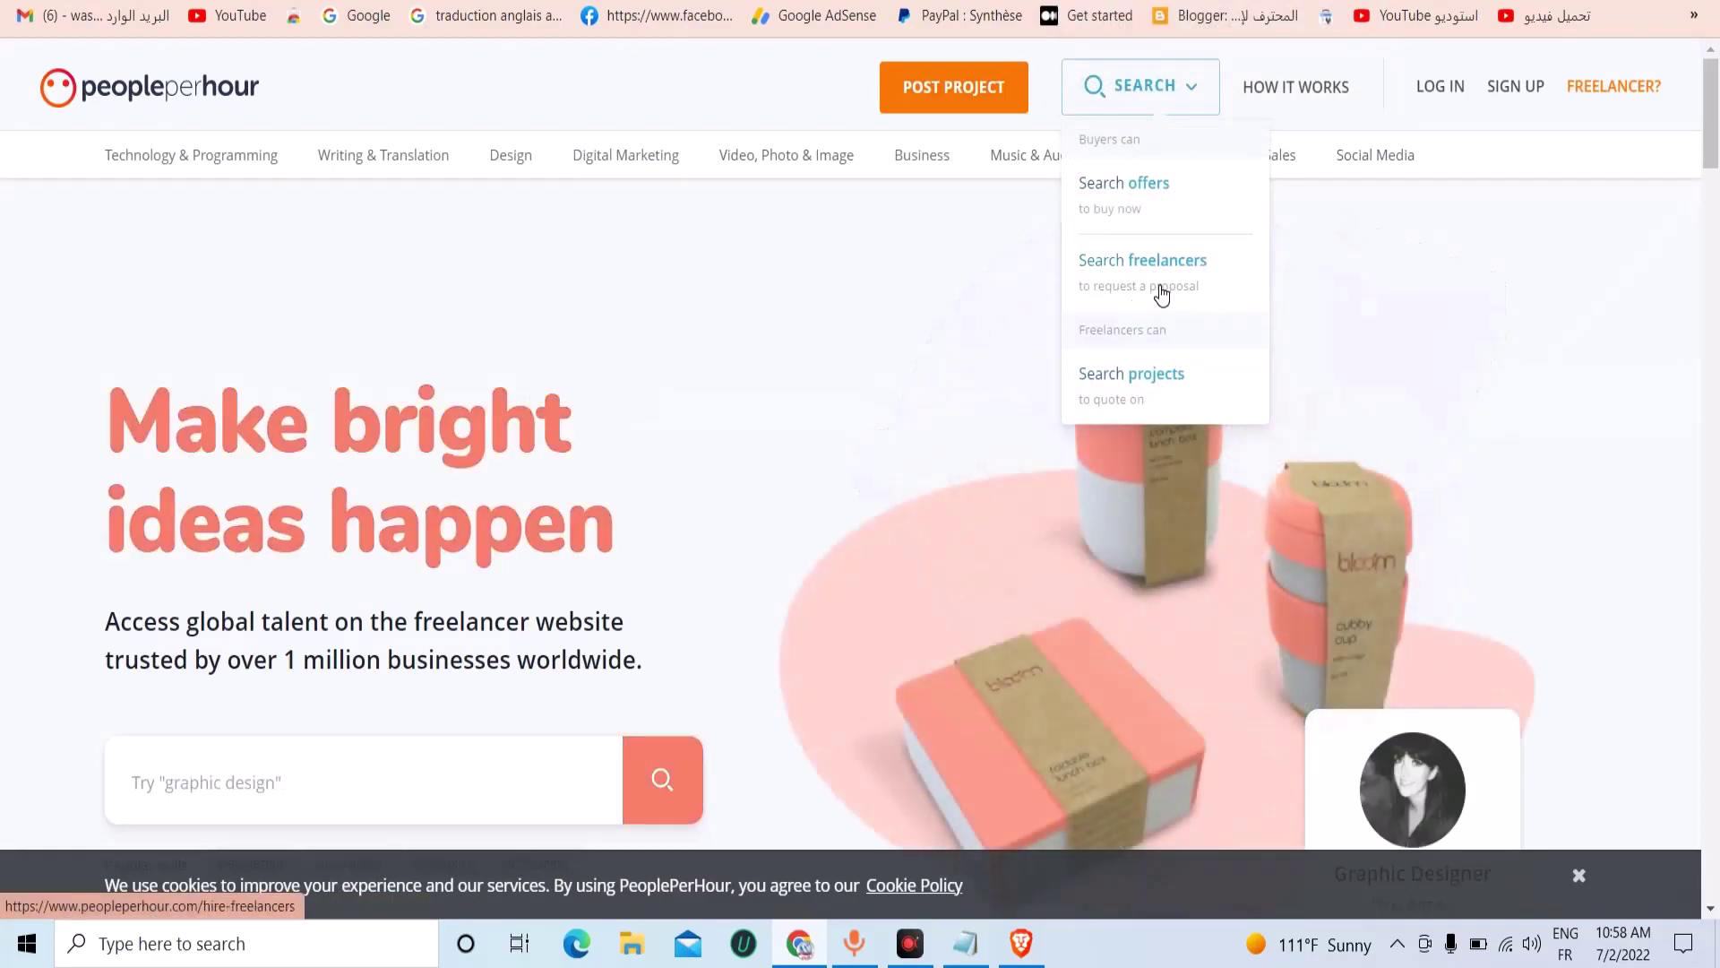
click(1161, 294)
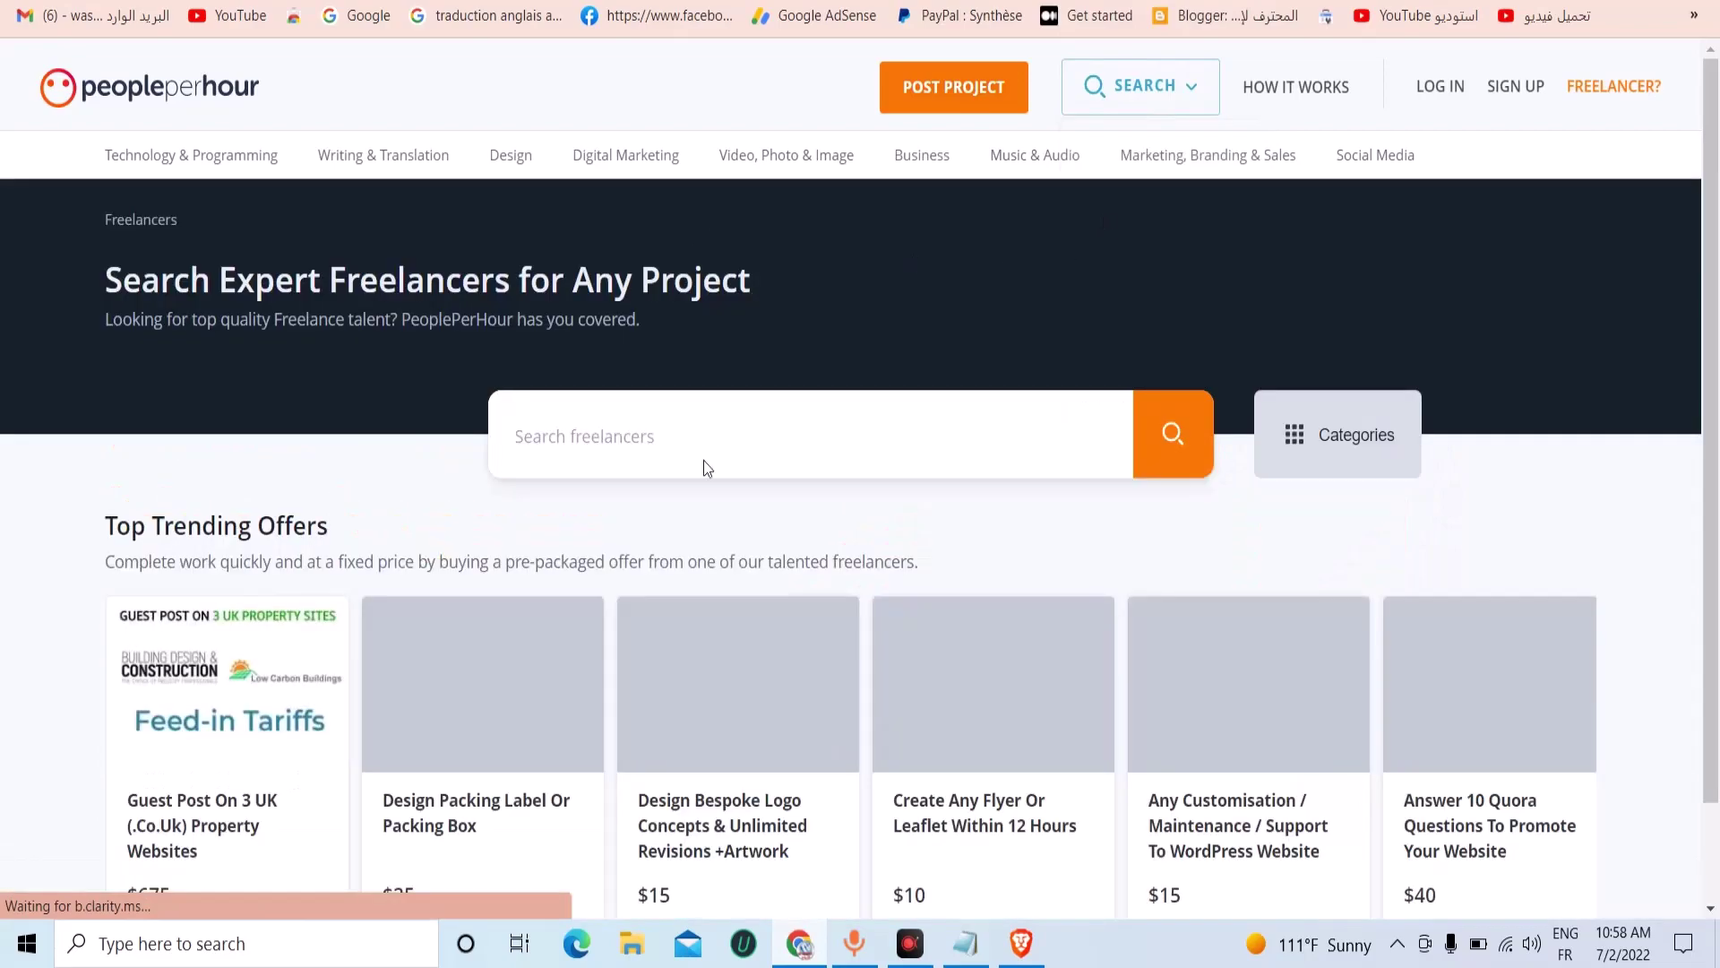
click(835, 464)
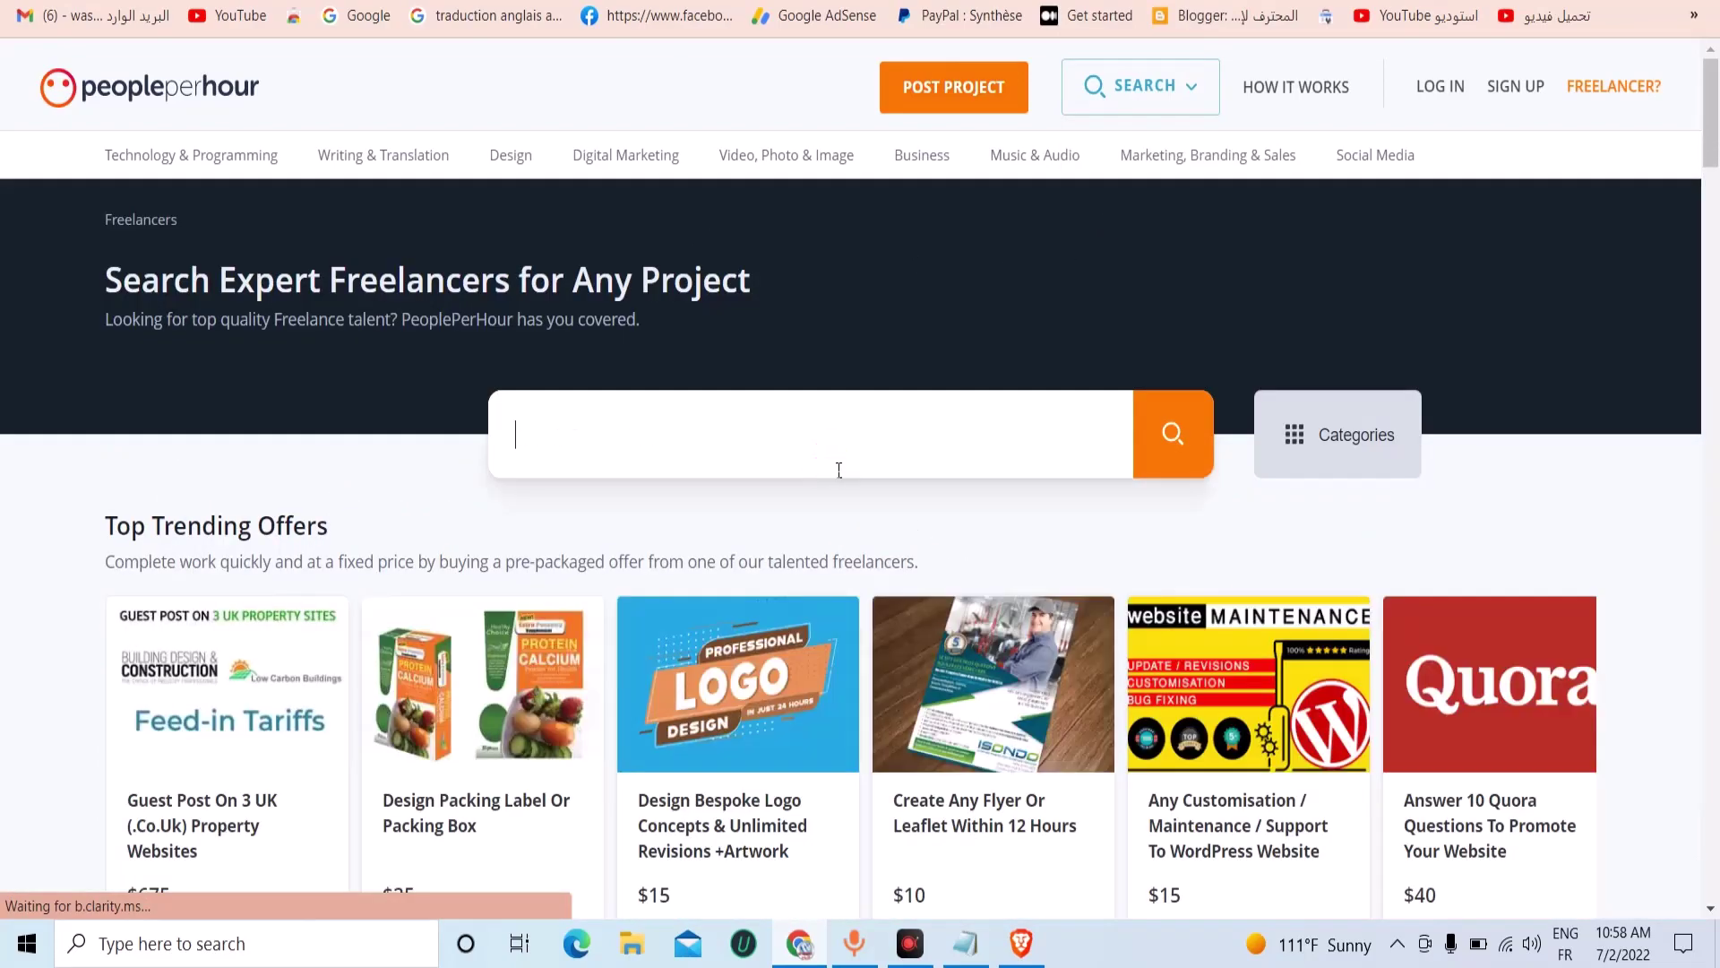
text(W)
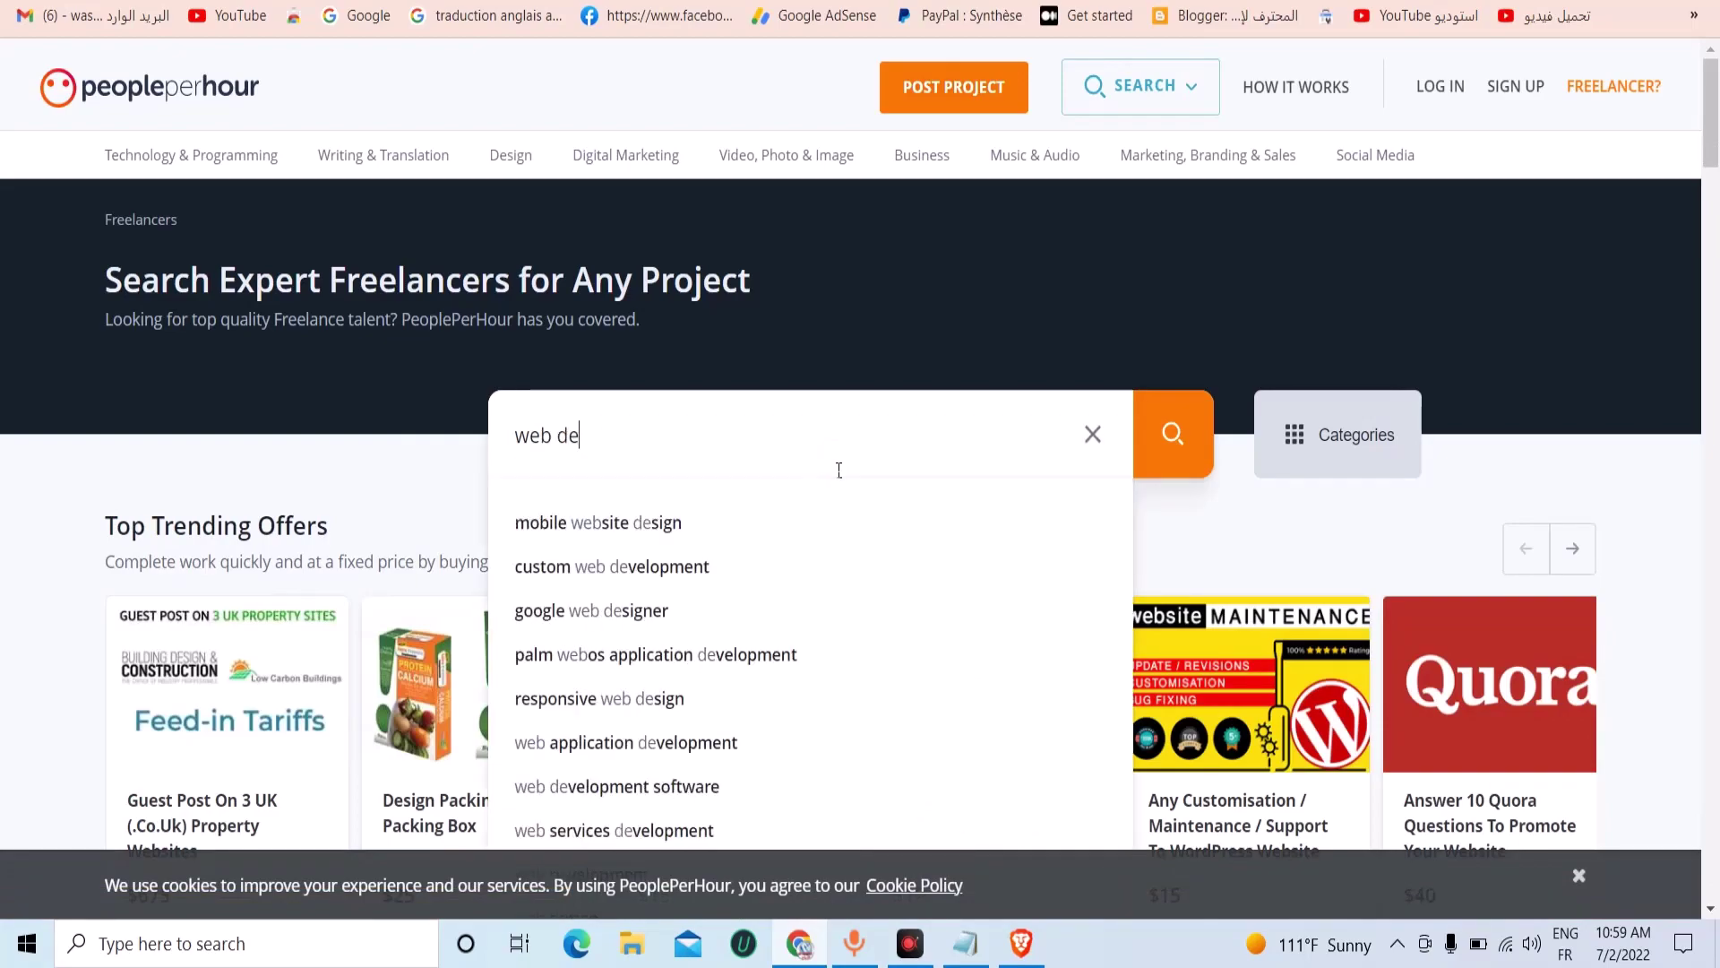
text(v)
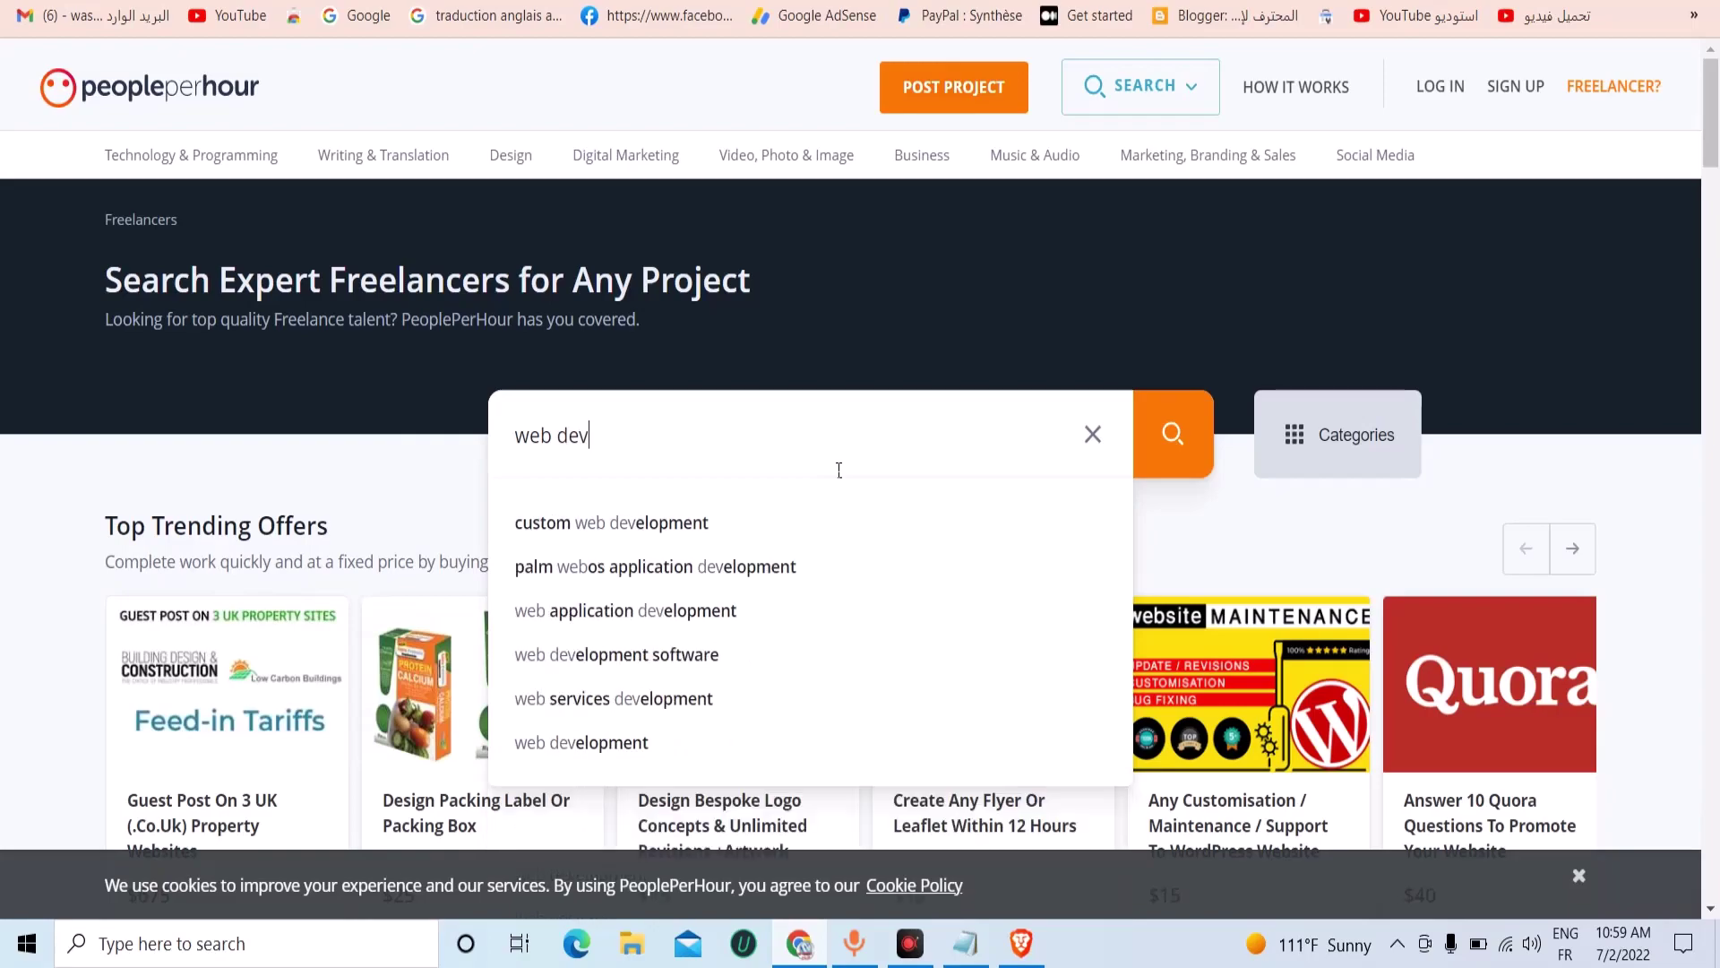
Search freelancers for 'web development' and open the full list of offers.
click(772, 520)
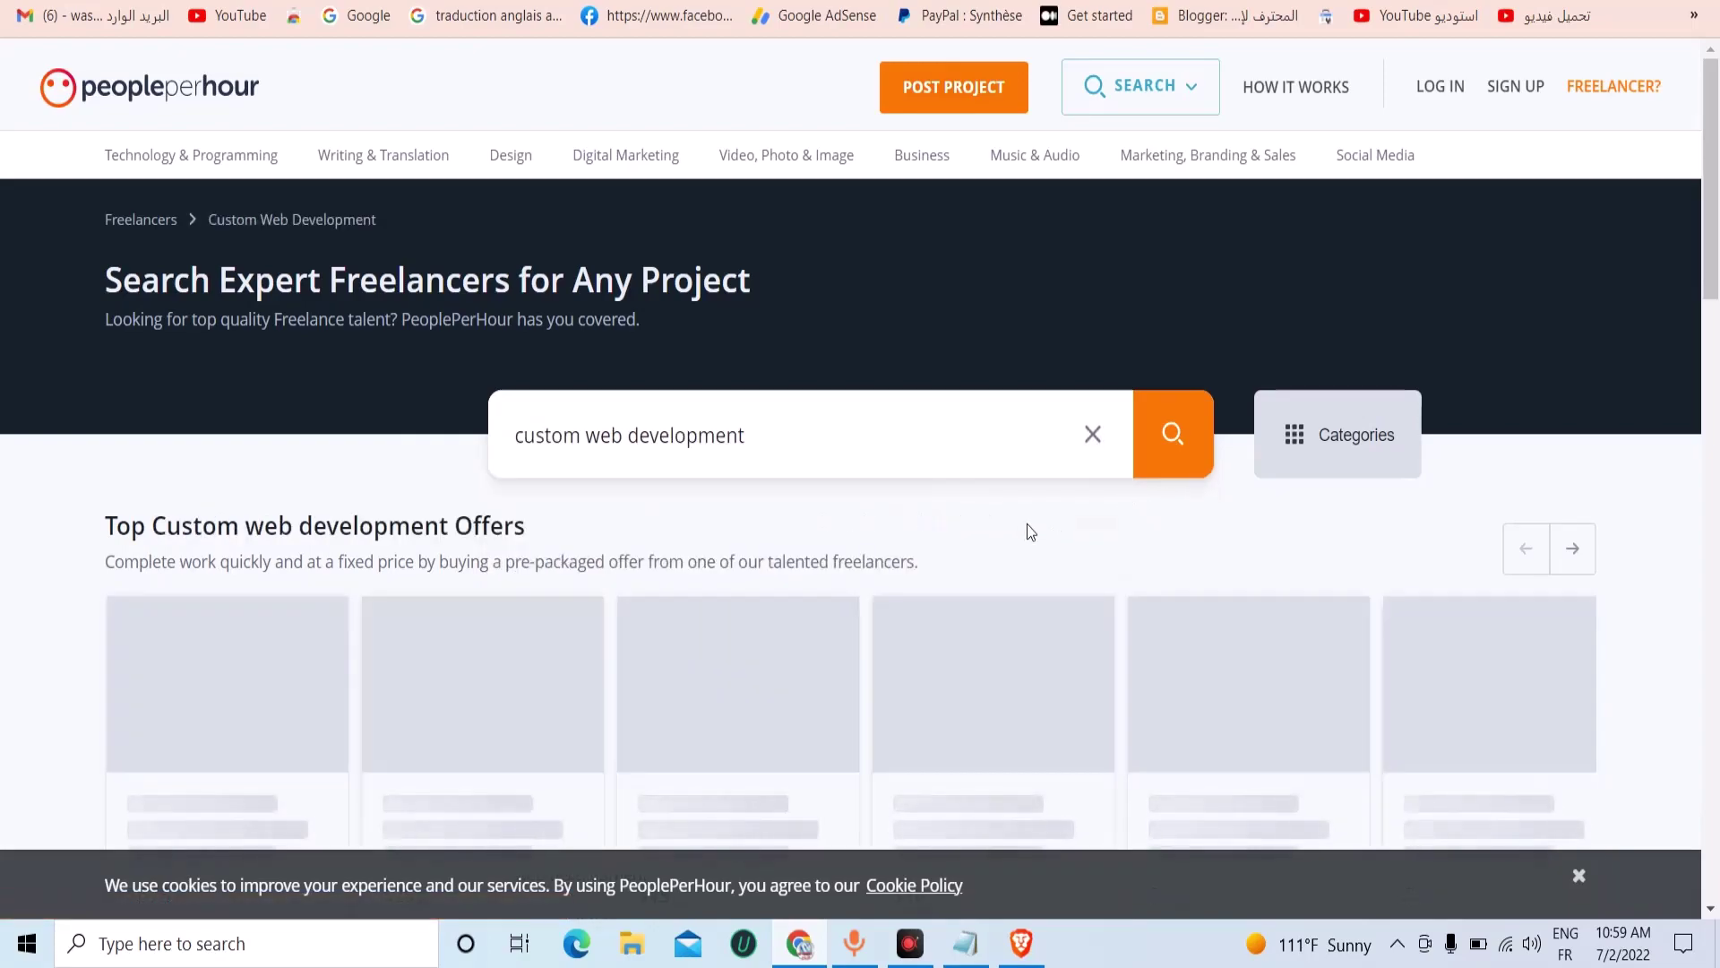
drag(585, 443, 342, 493)
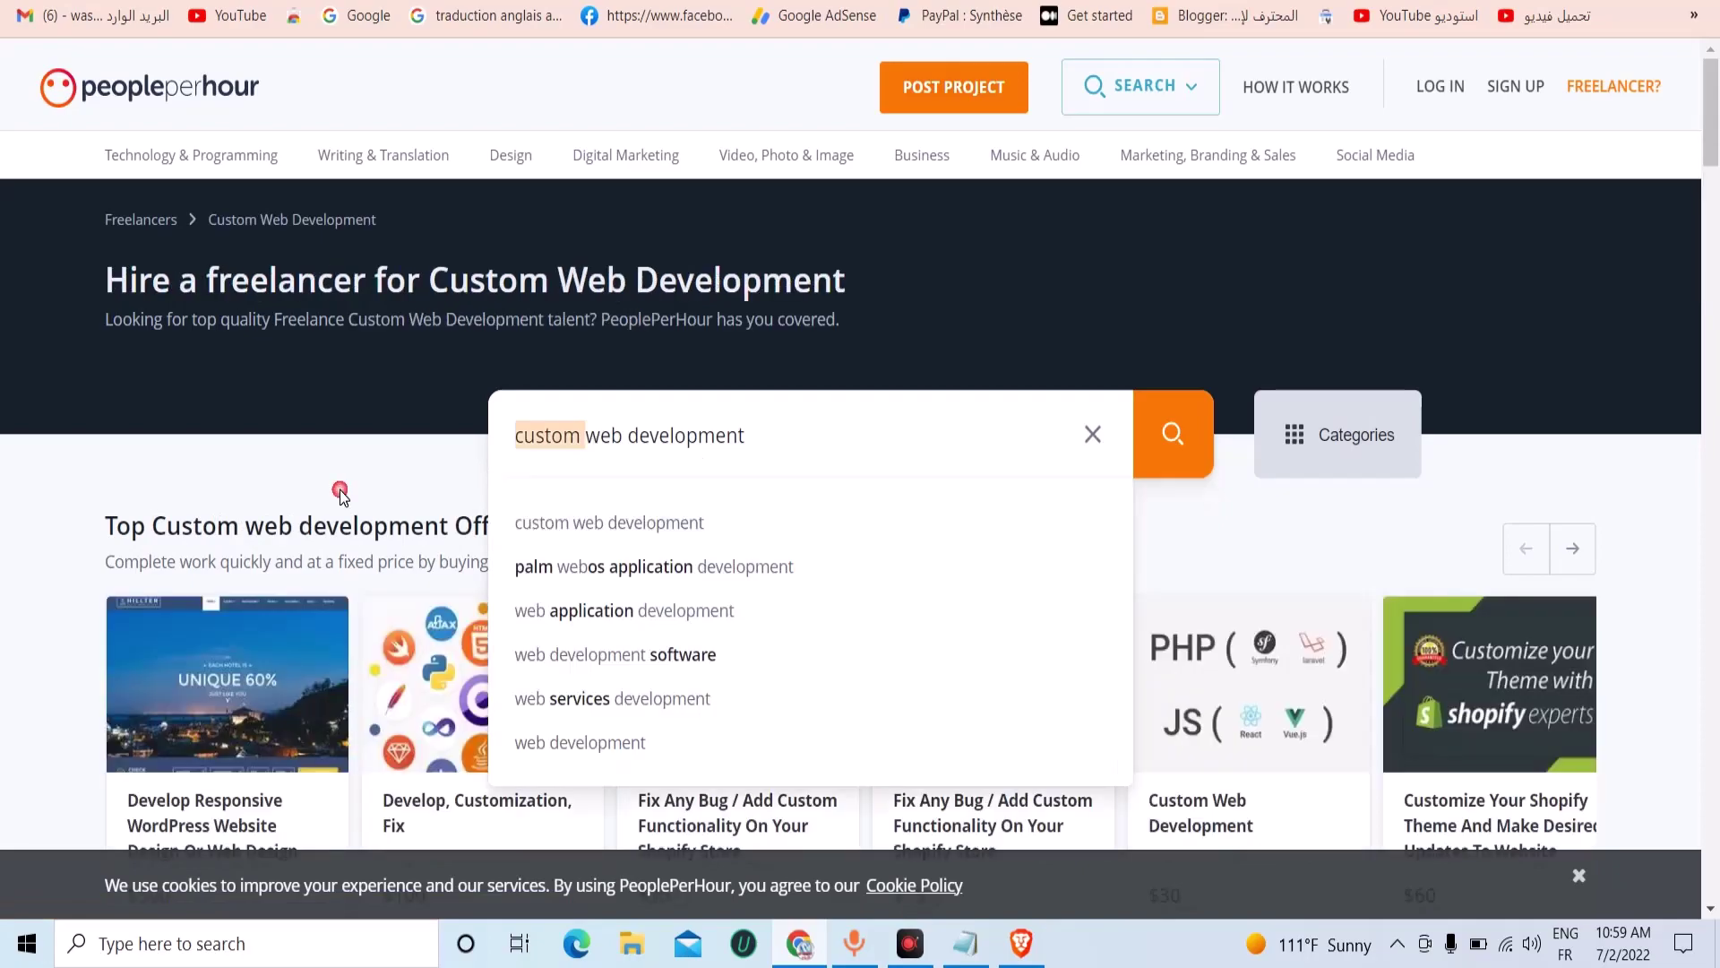
scroll(982, 411, down, 3)
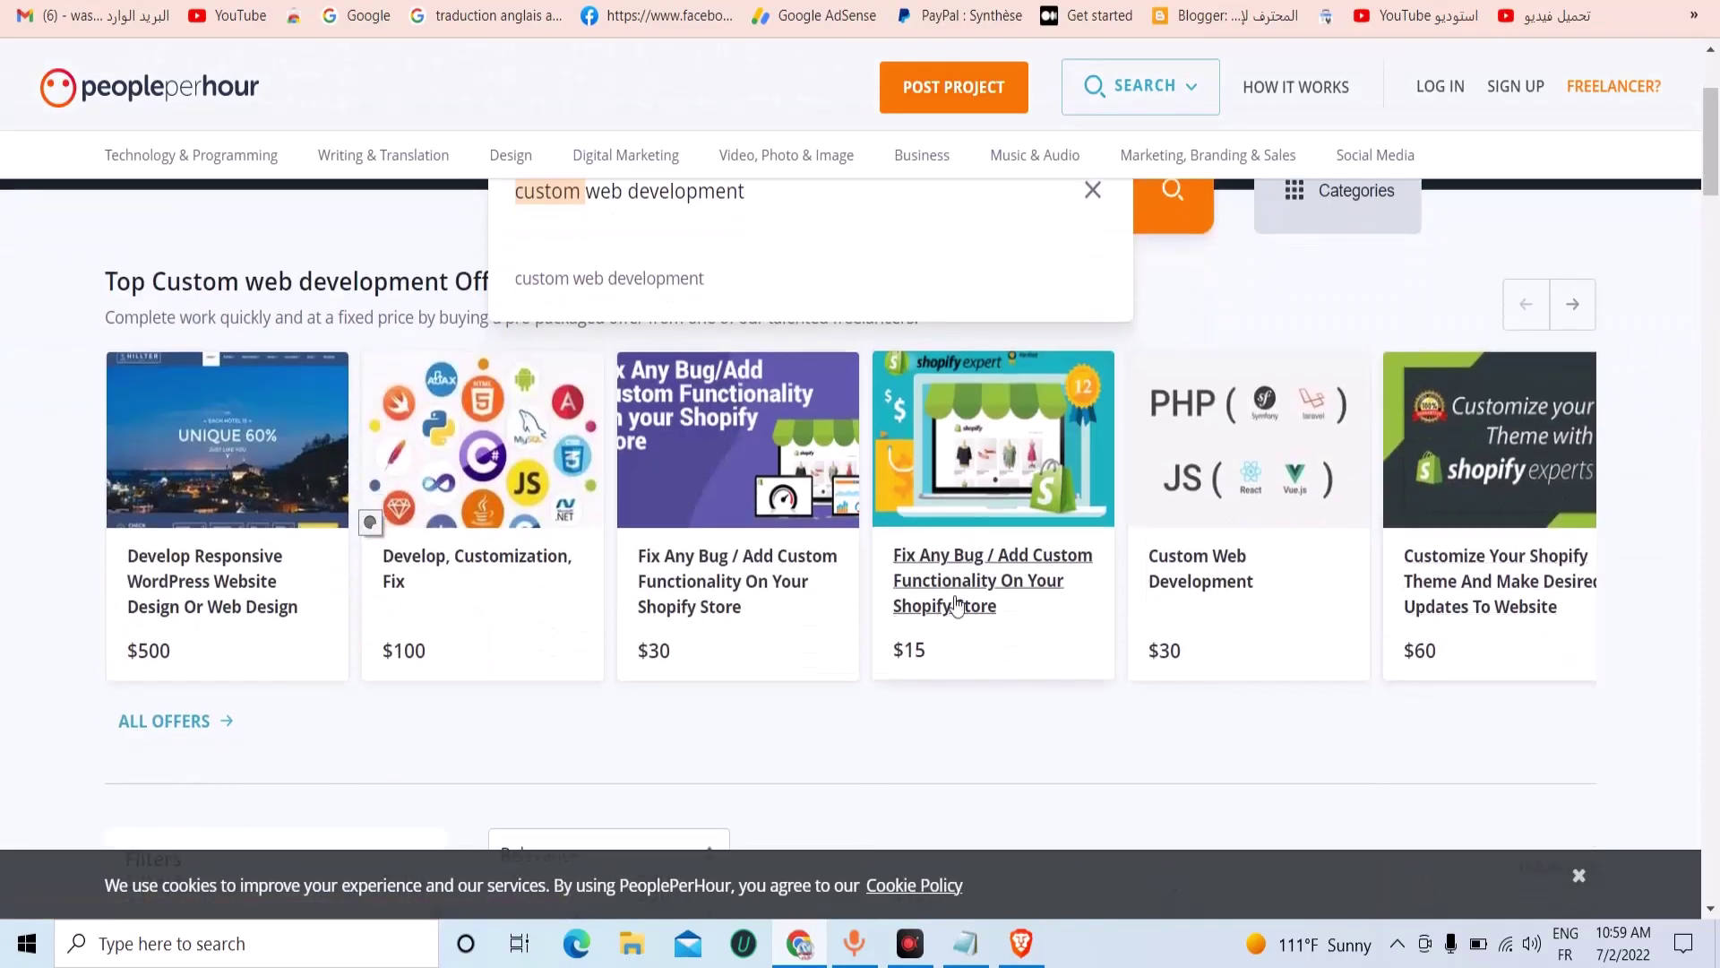
key(BackSpace)
key(Return)
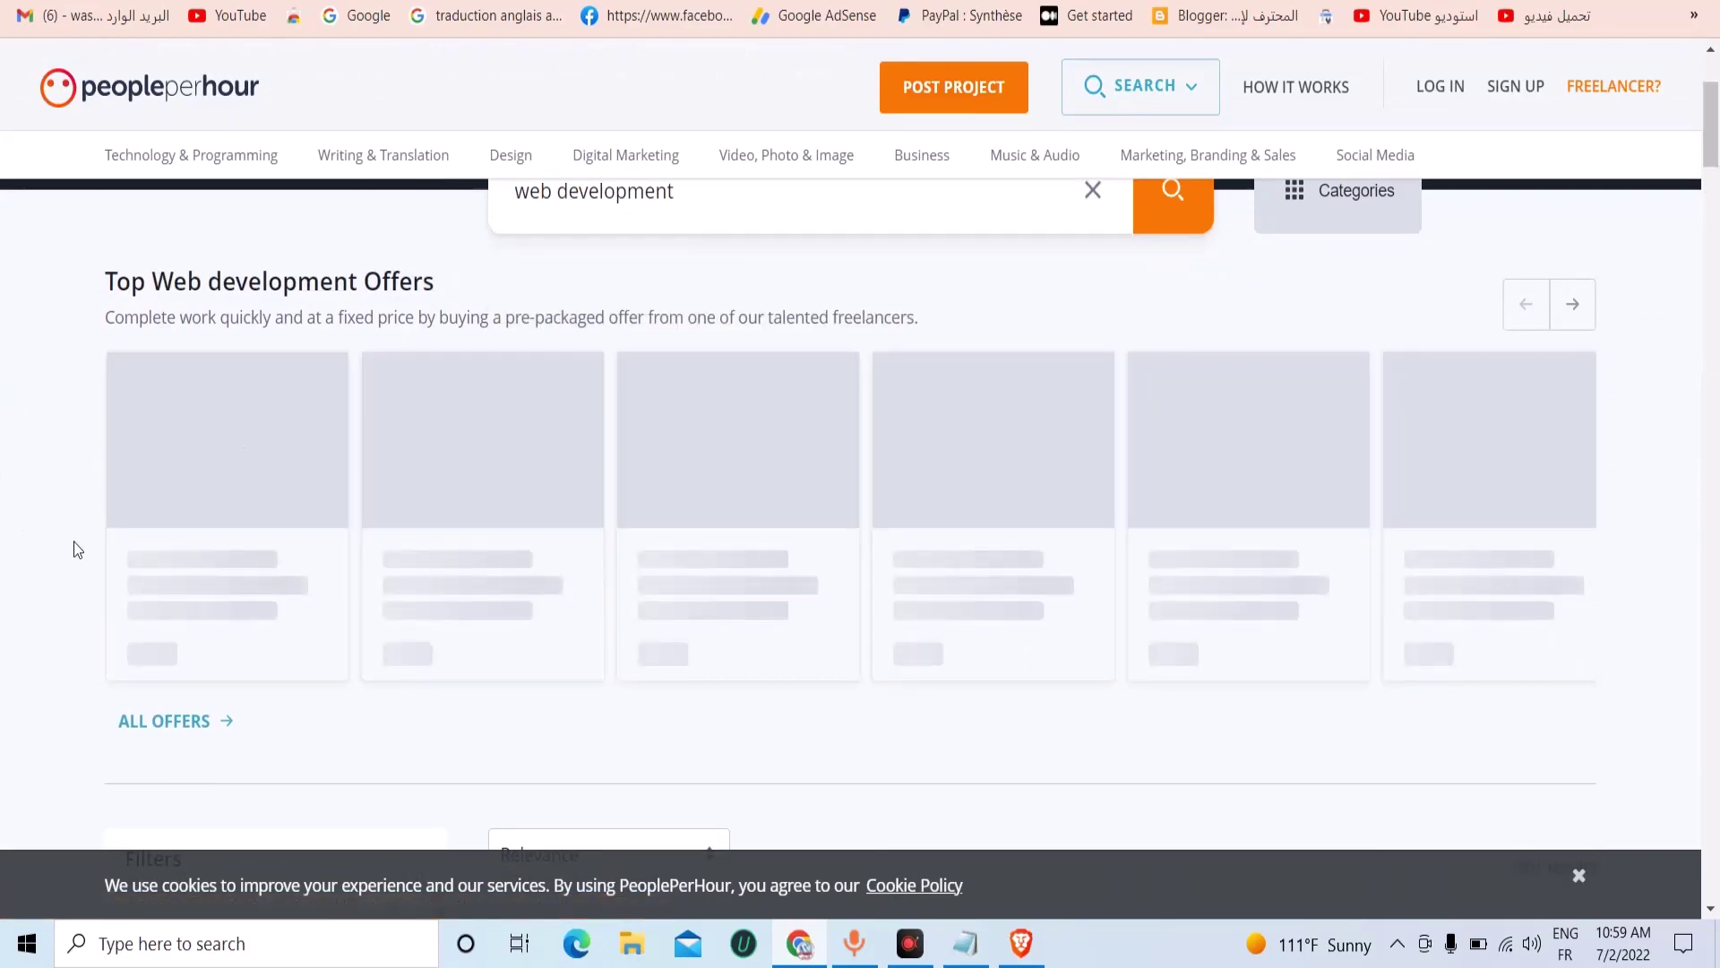
click(213, 716)
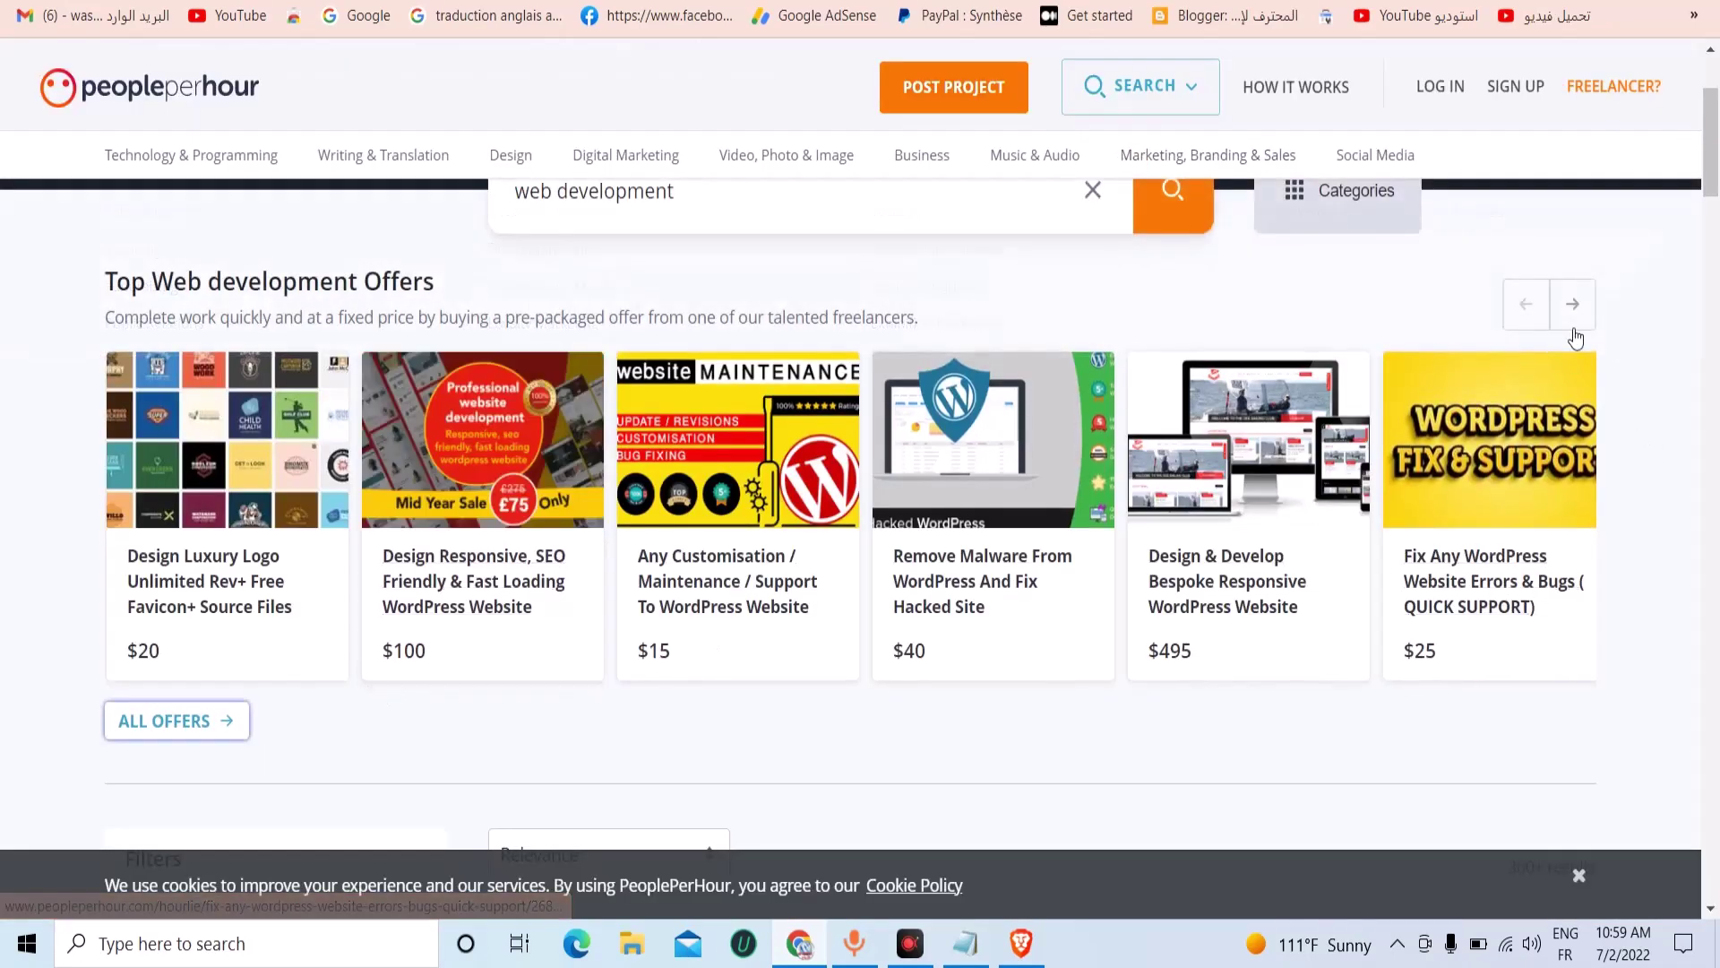
Browse the offers carousel and open the contact form of the $125 WordPress website offer.
click(1572, 304)
click(1572, 305)
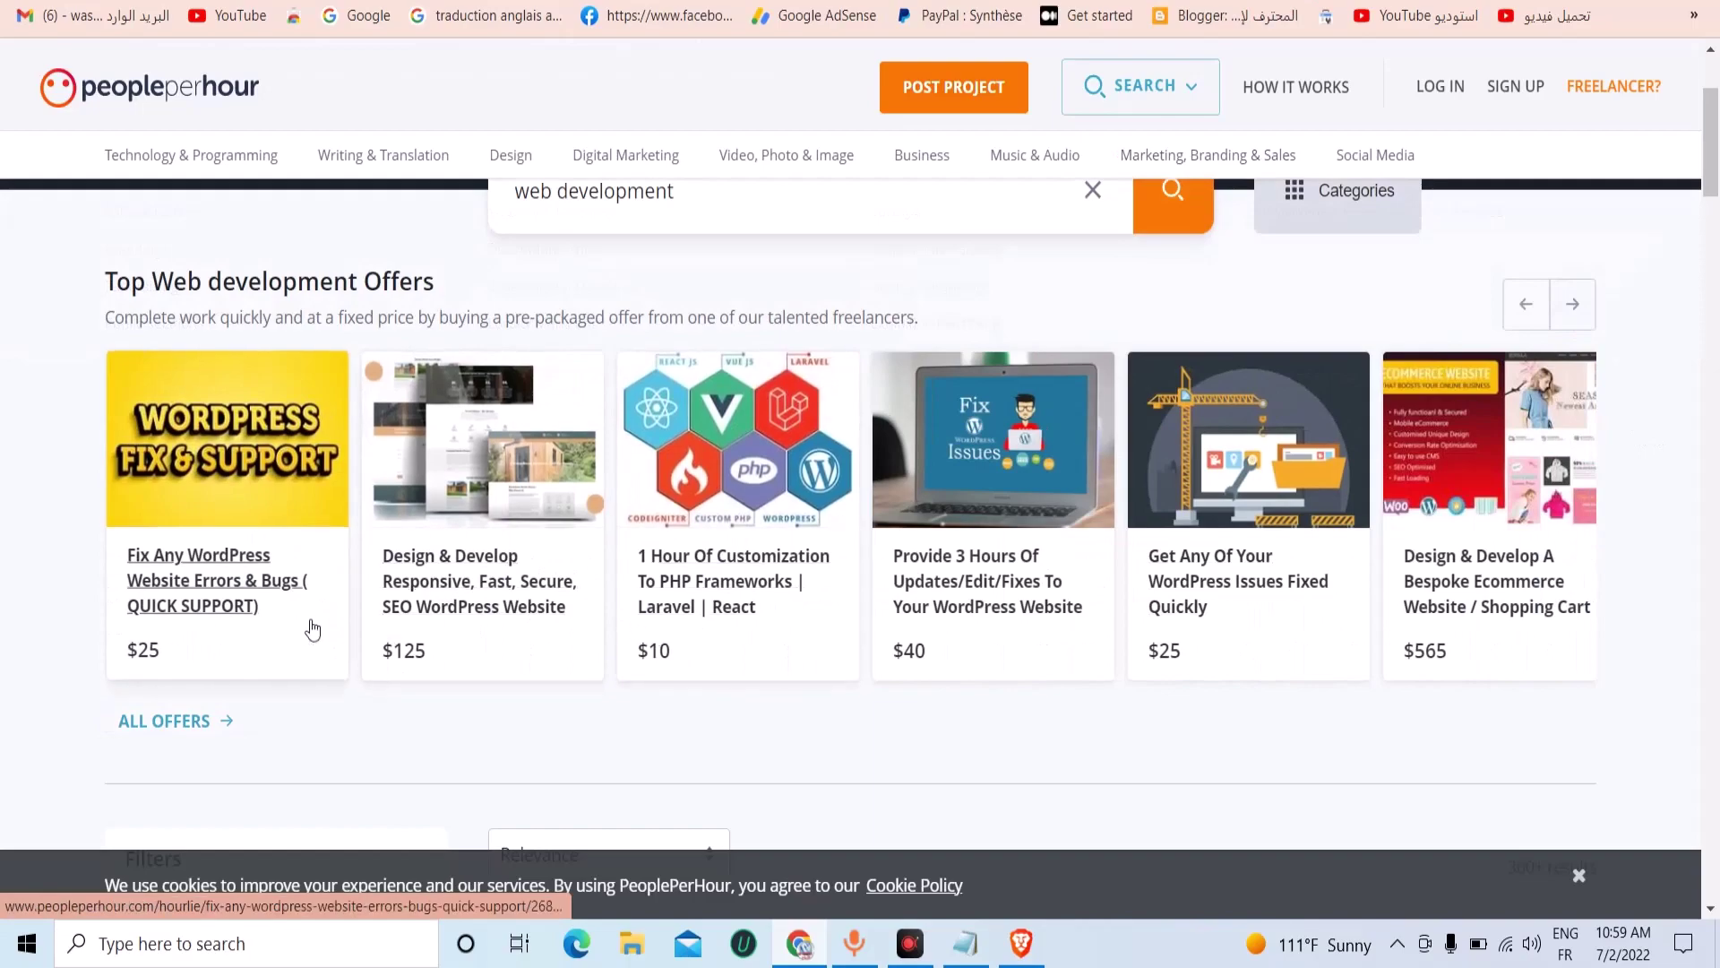
click(437, 593)
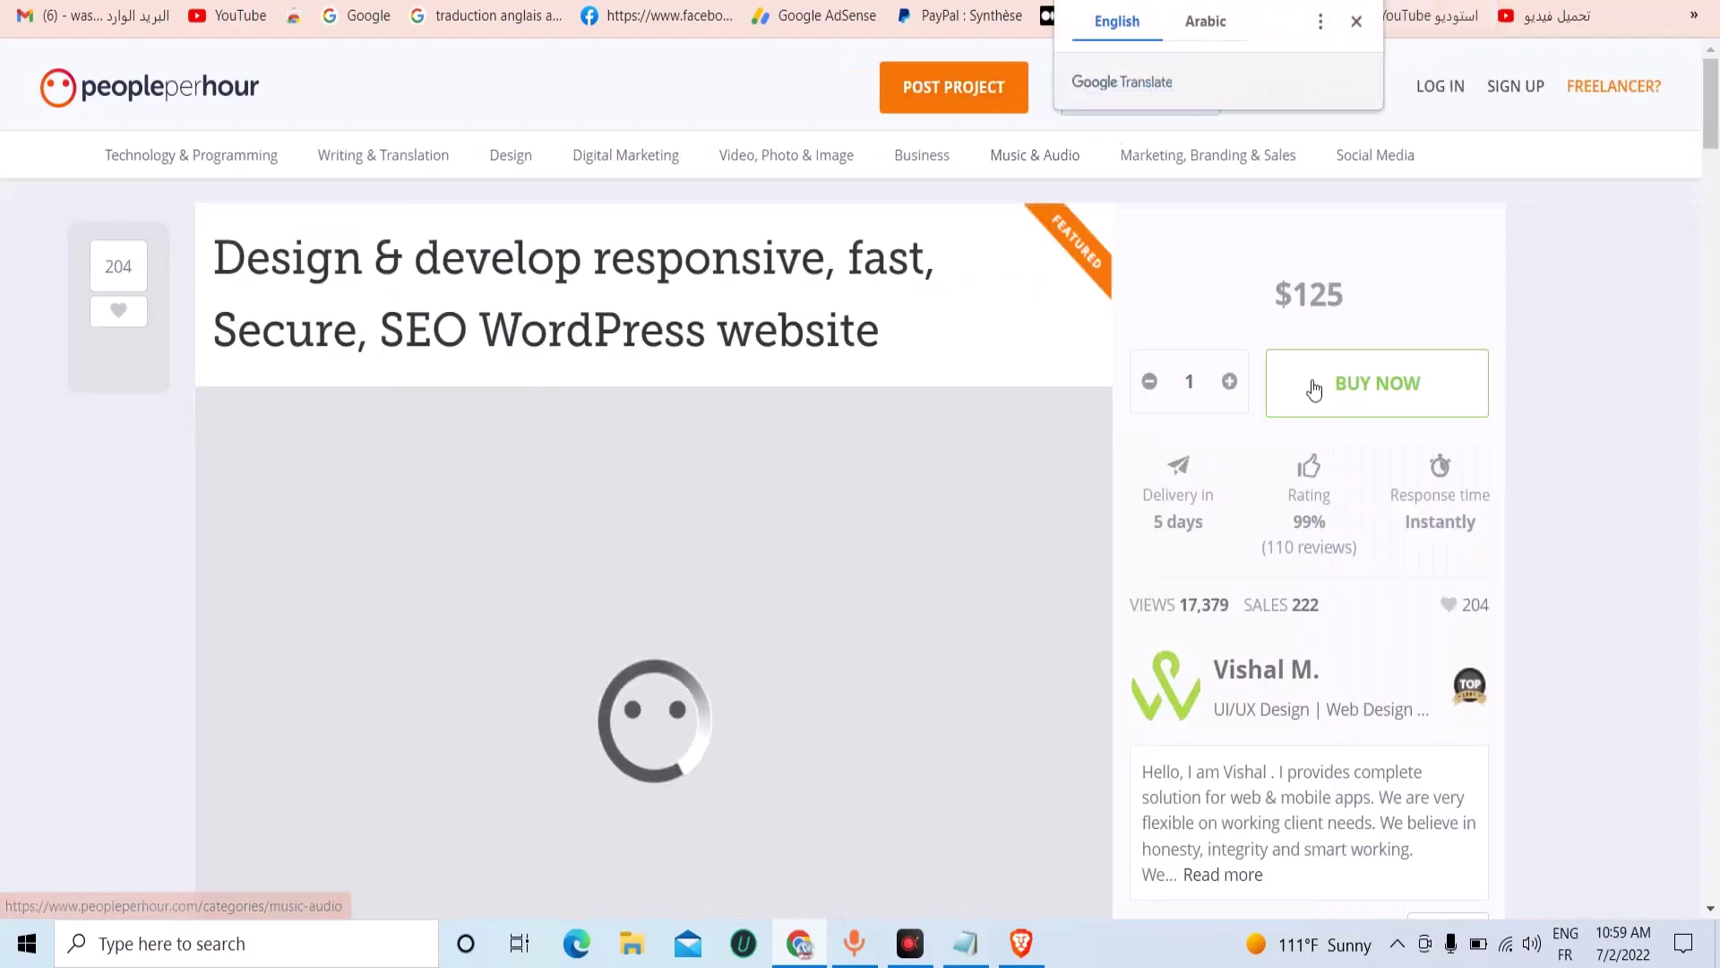
scroll(1311, 385, down, 2)
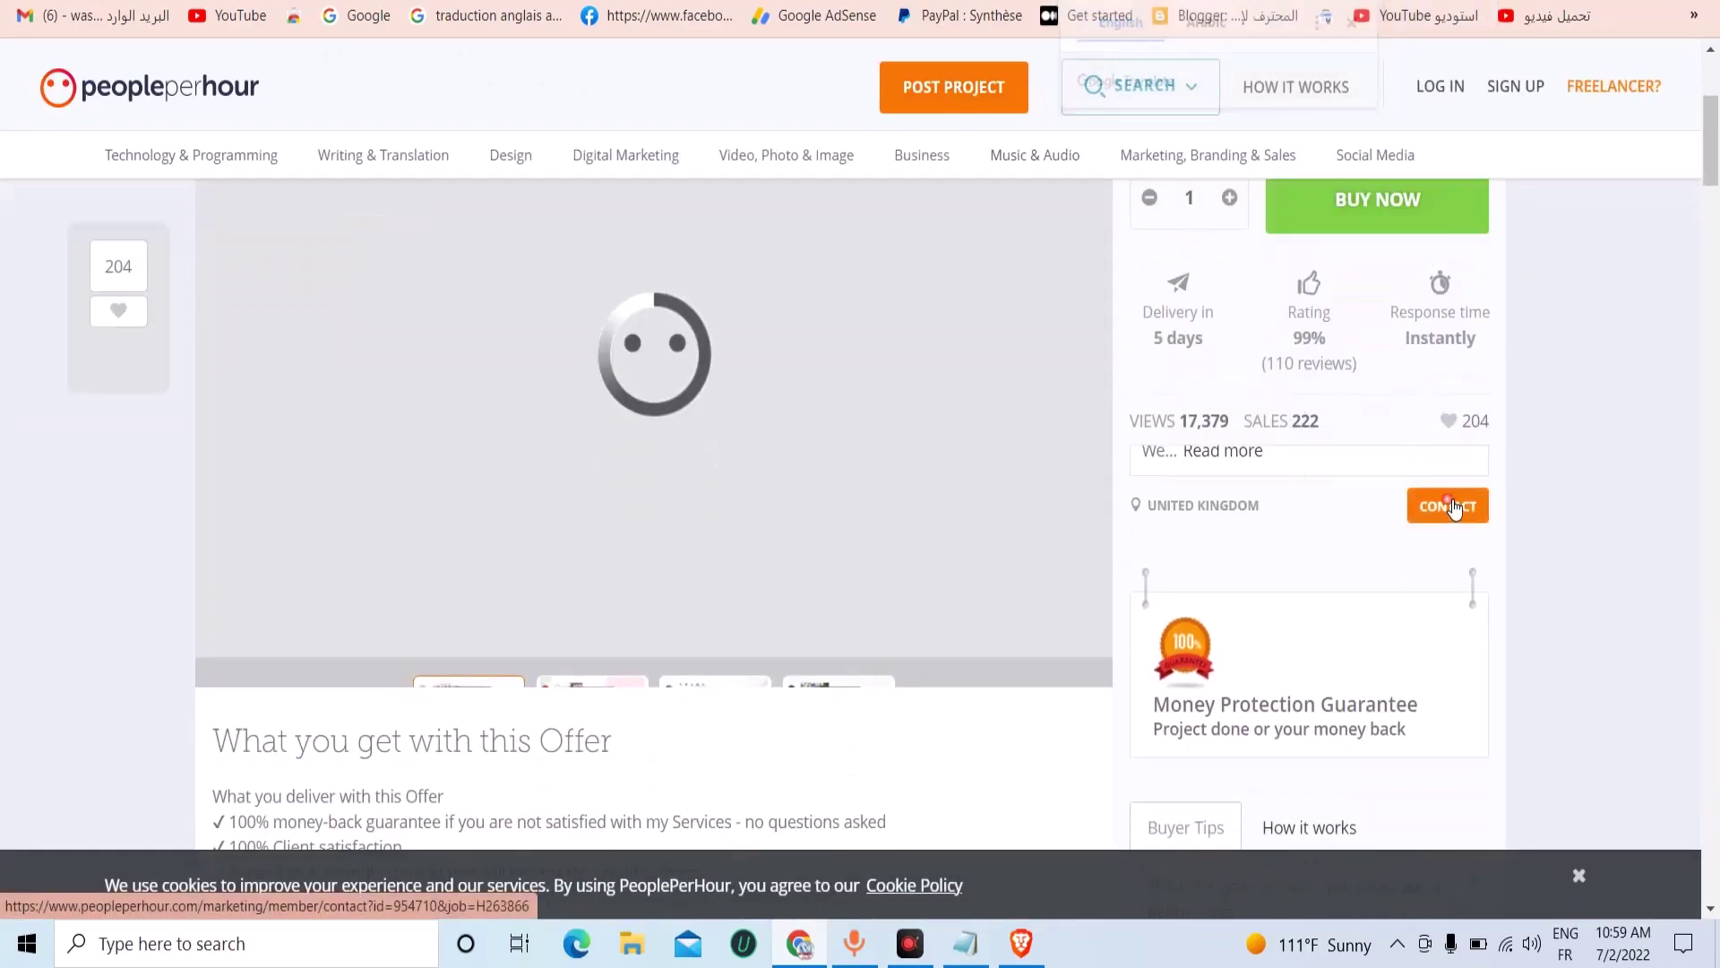
click(1448, 506)
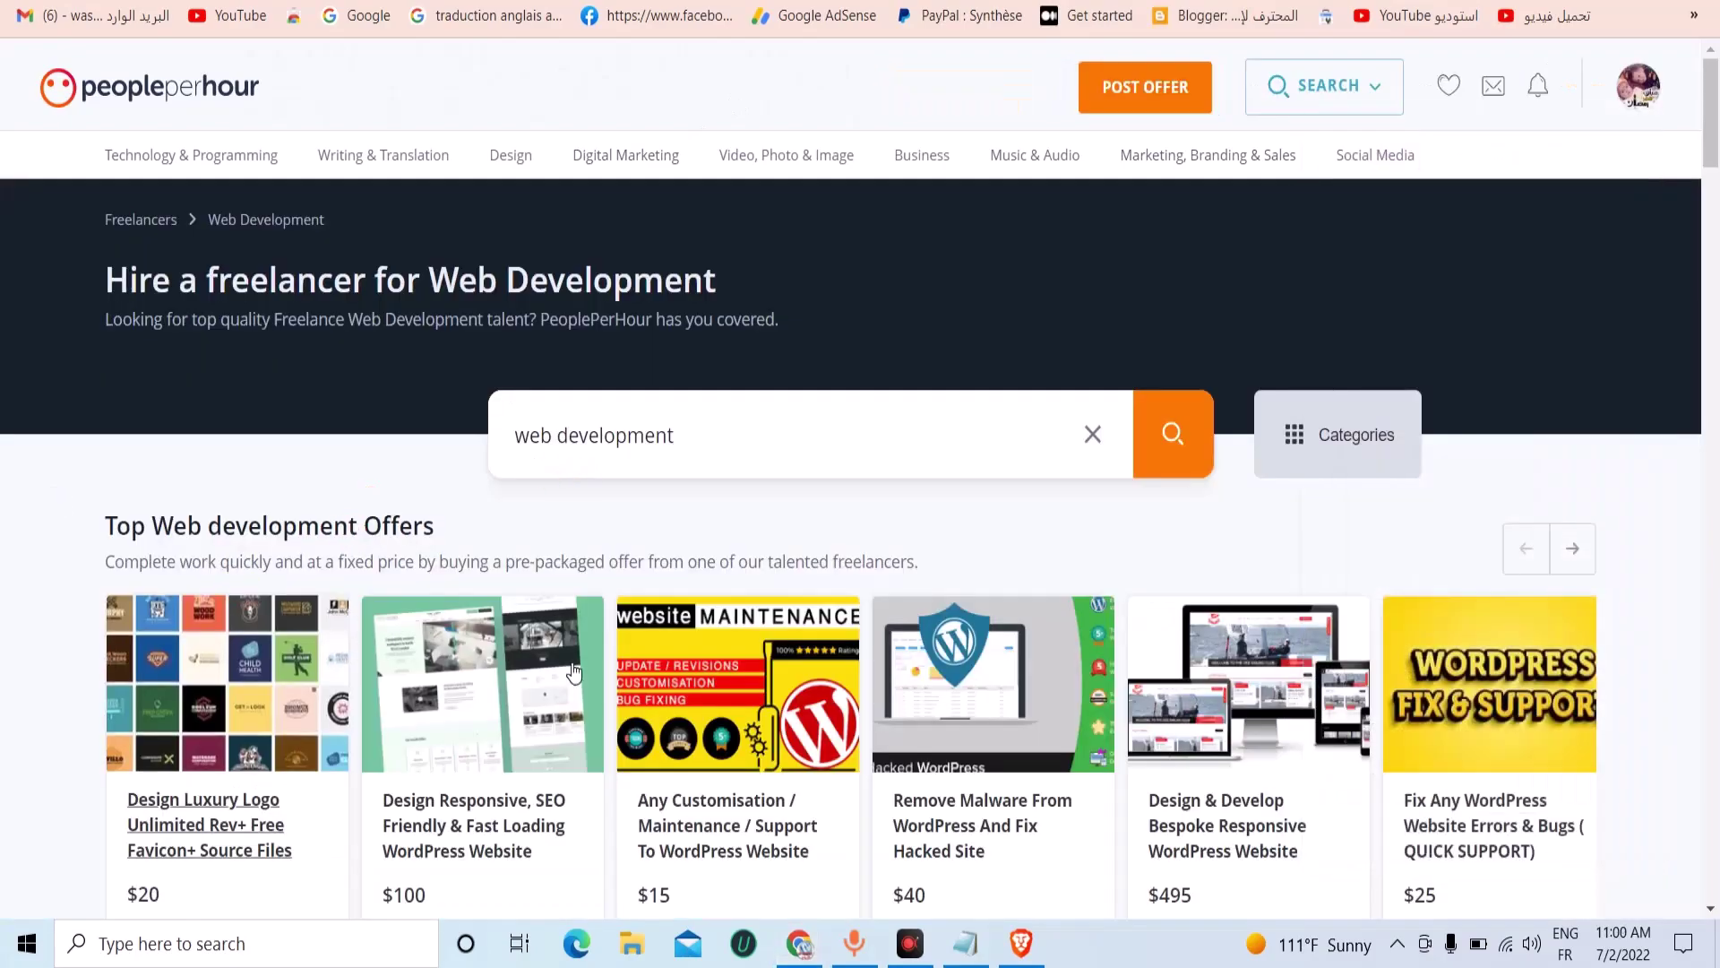
Scroll through the web development results and back up to the Top Web development Offers row.
scroll(584, 693, down, 2)
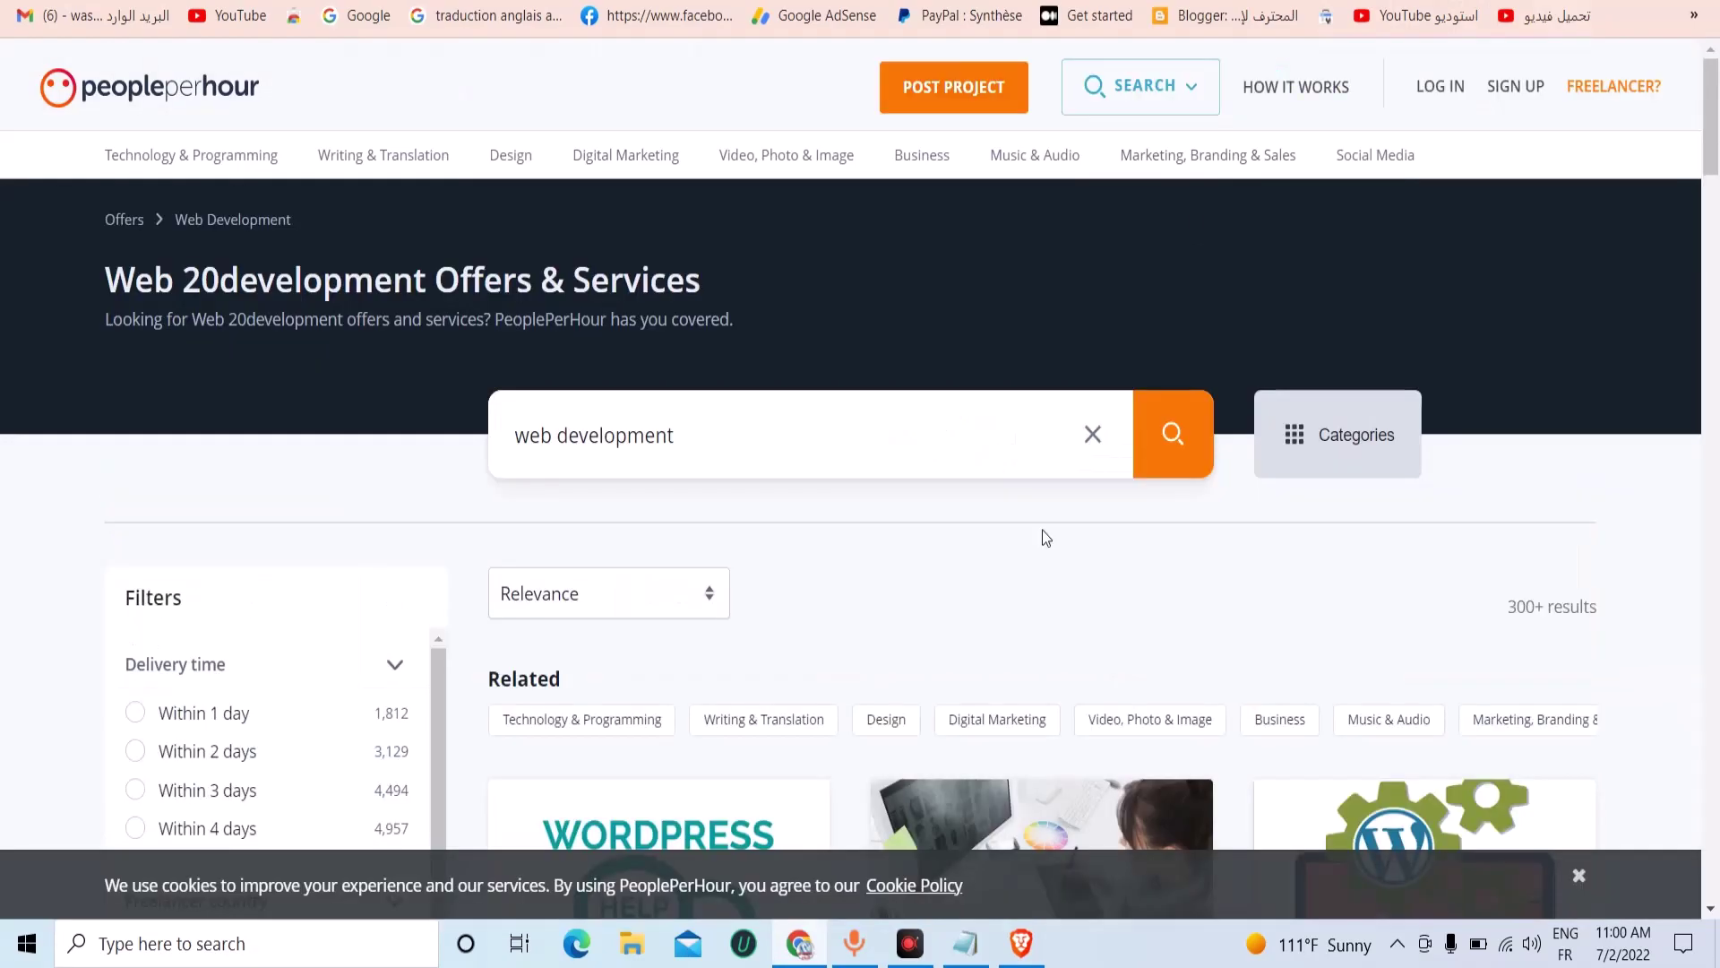
scroll(1042, 531, down, 20)
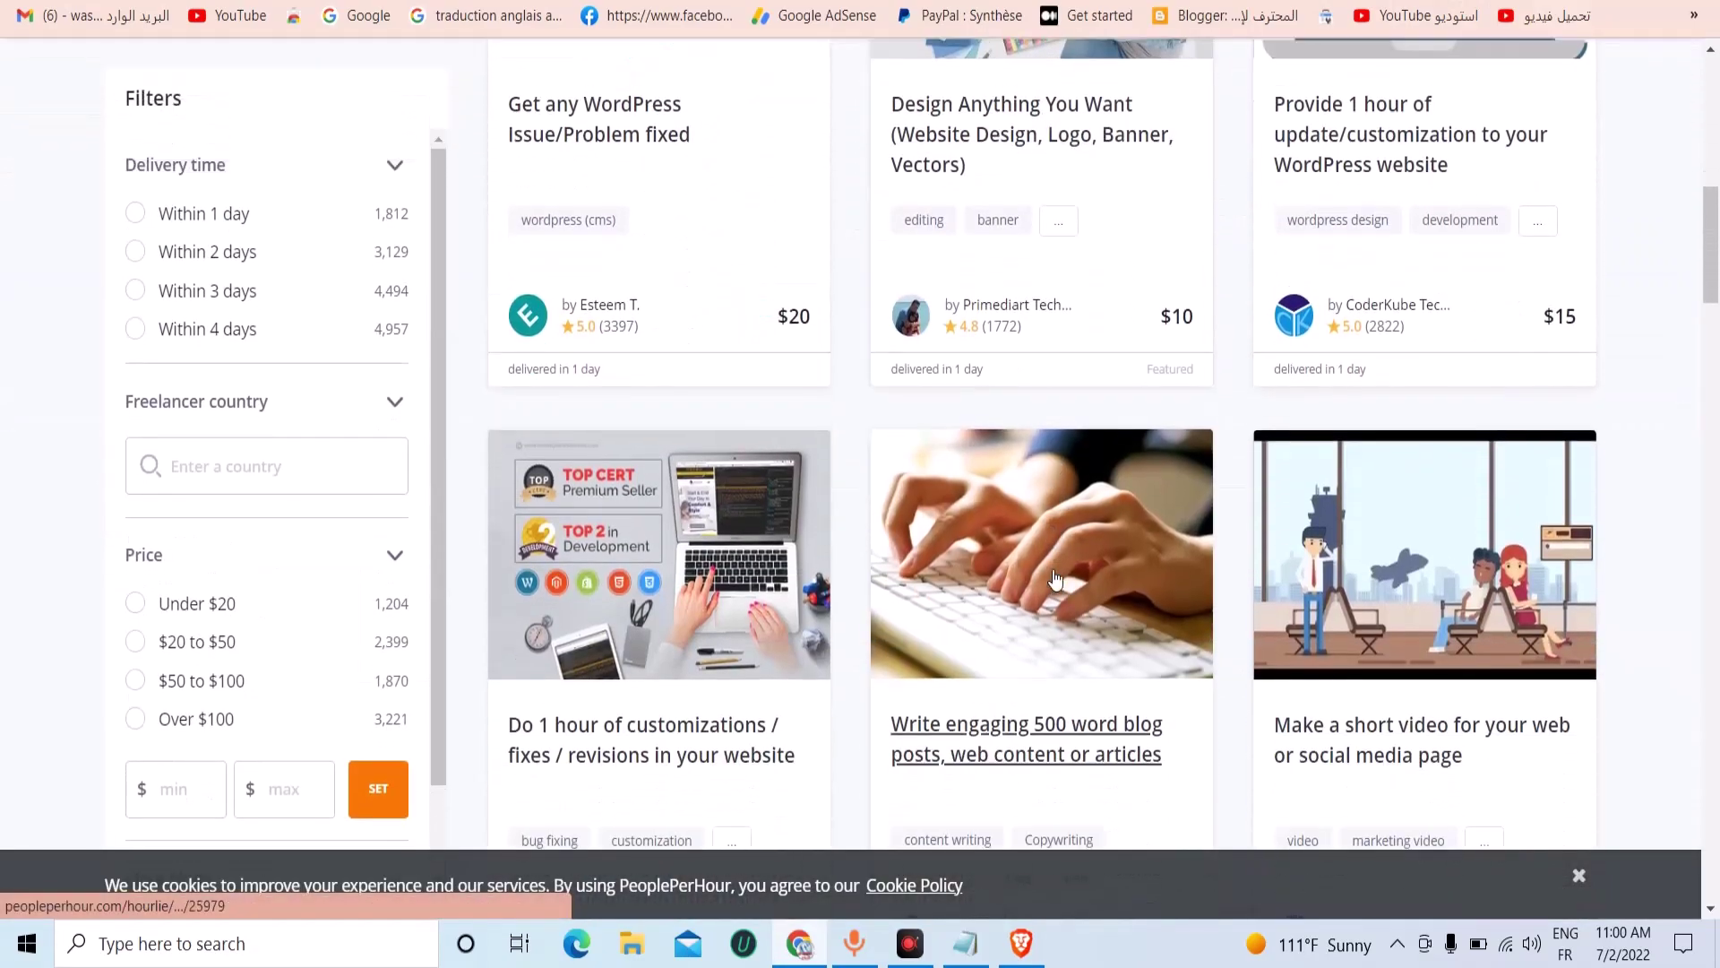
scroll(1056, 578, down, 10)
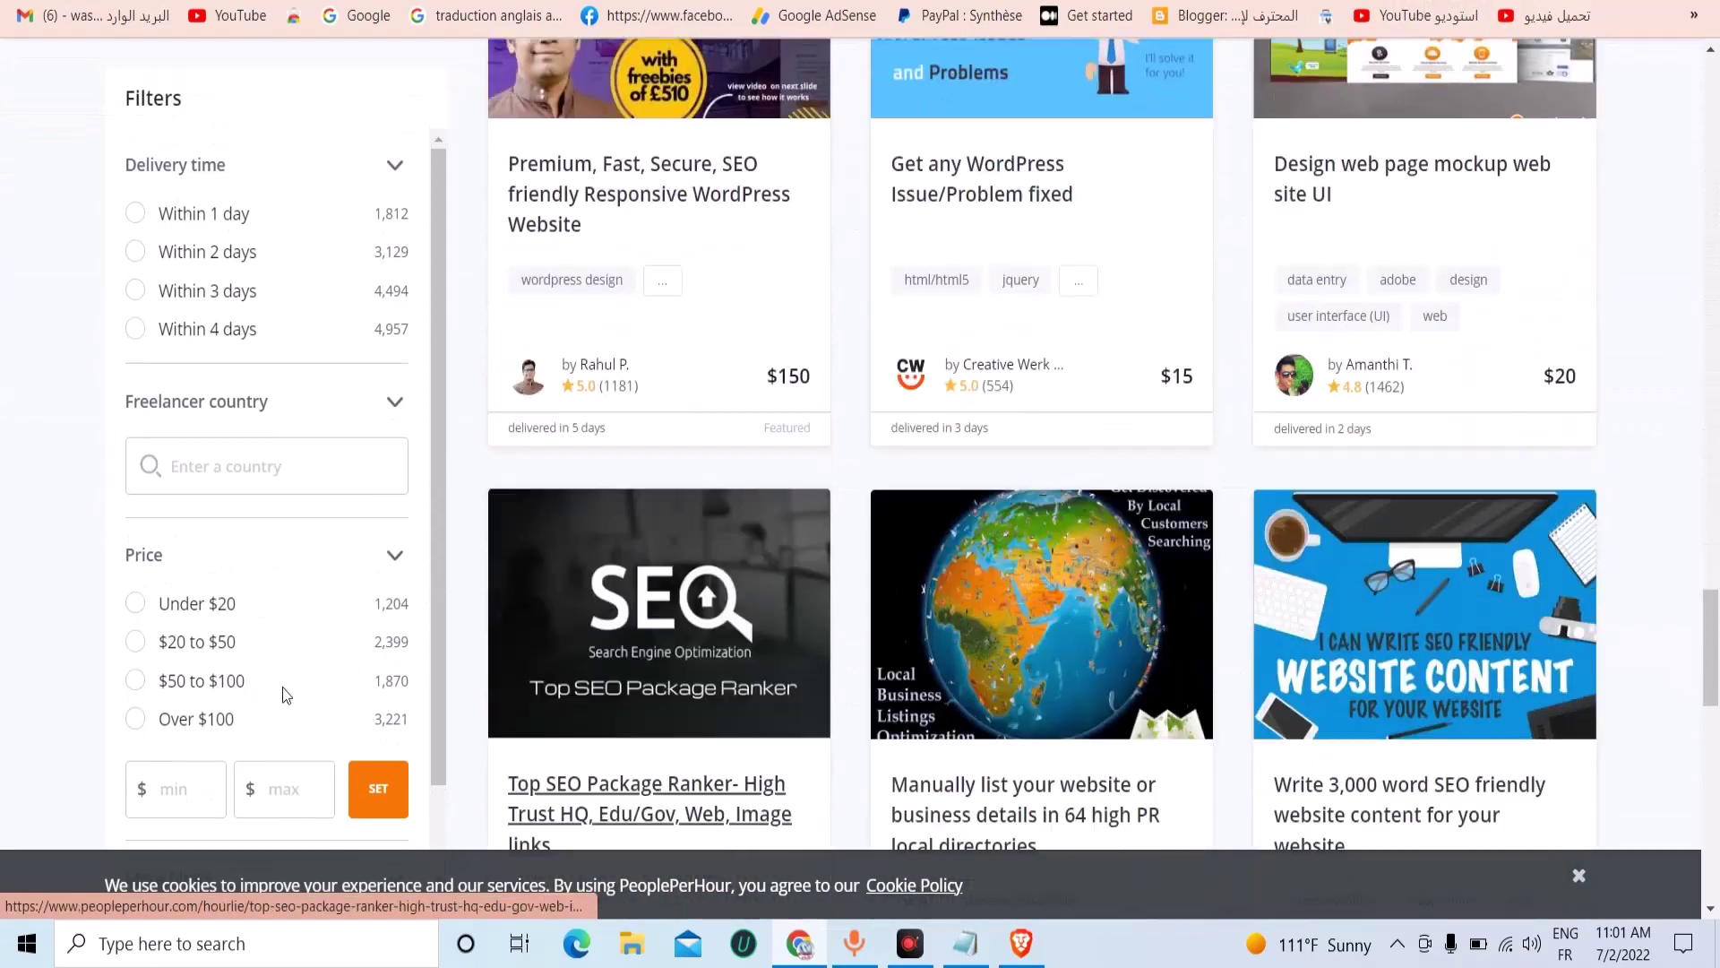
scroll(652, 671, down, 4)
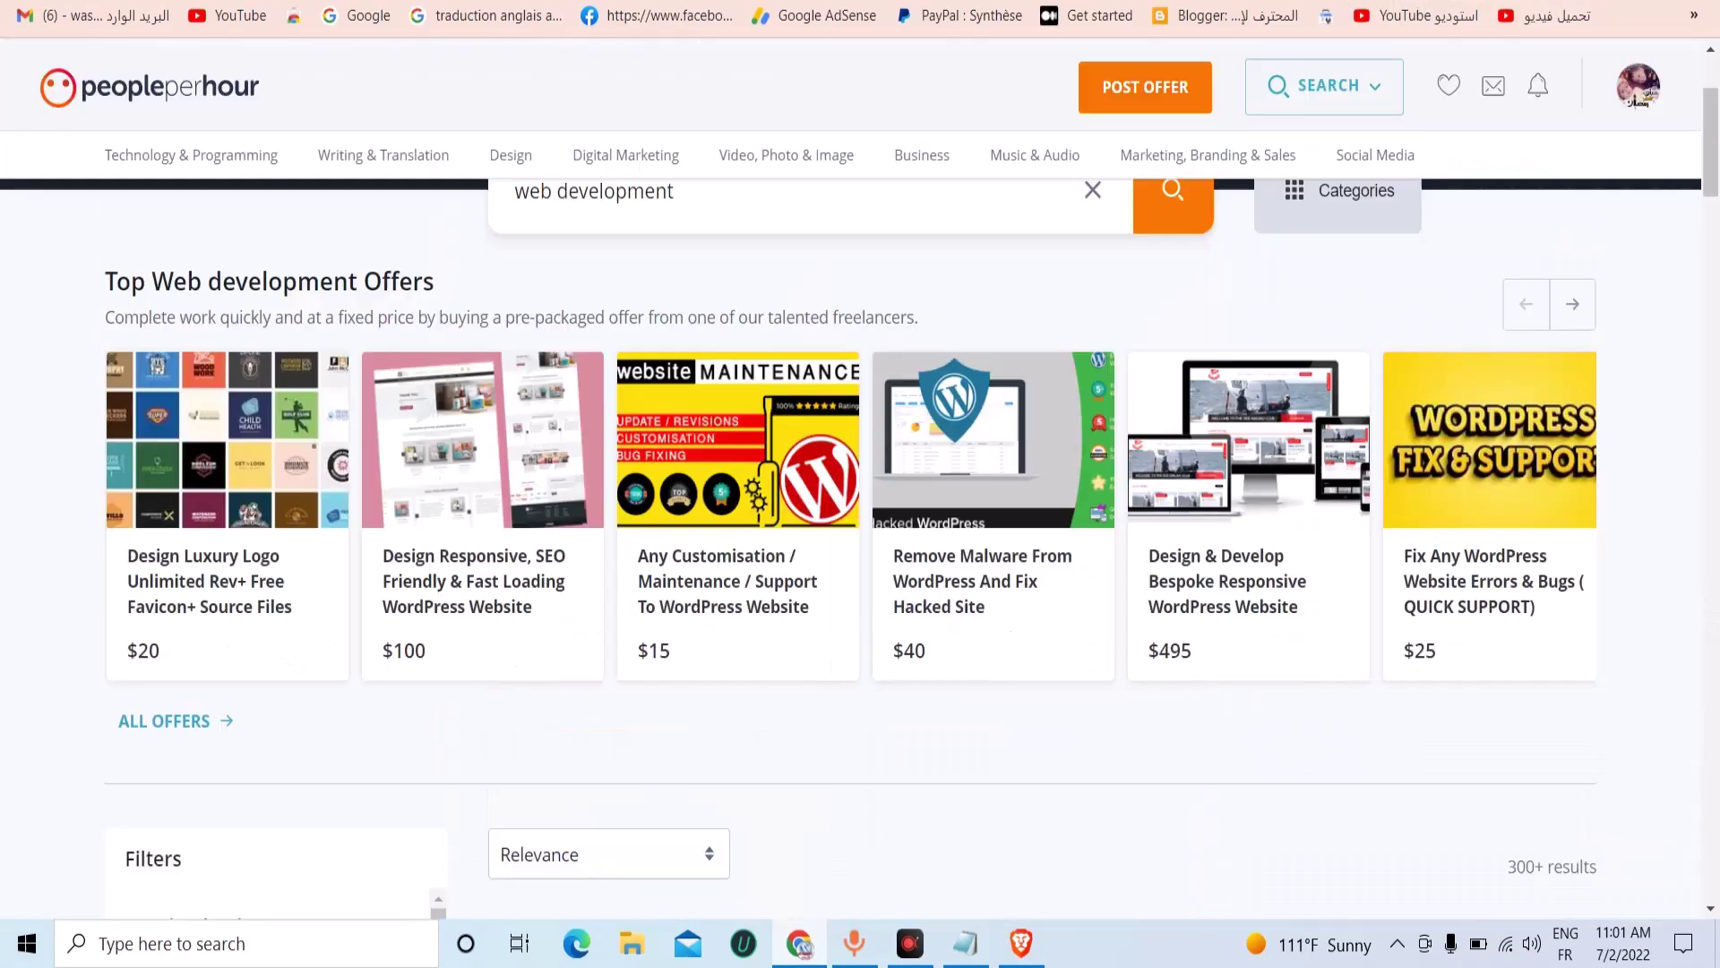
mouse_move(999, 173)
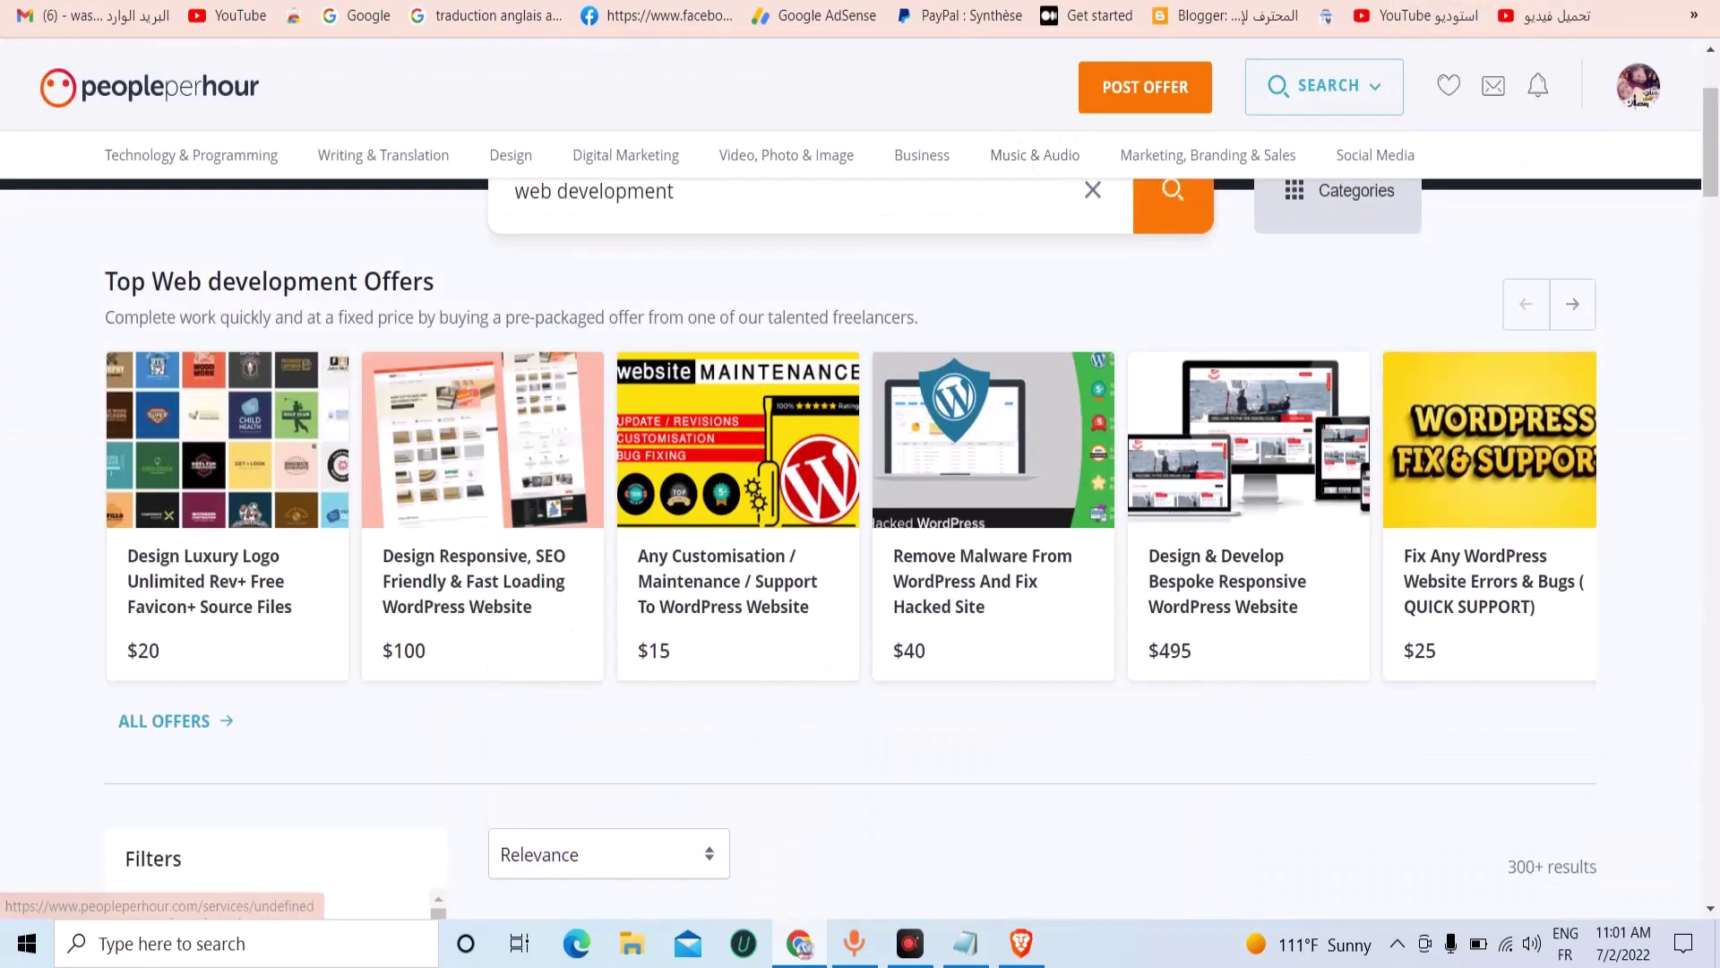
scroll(1122, 448, up, 1)
scroll(1123, 457, up, 1)
scroll(387, 461, down, 4)
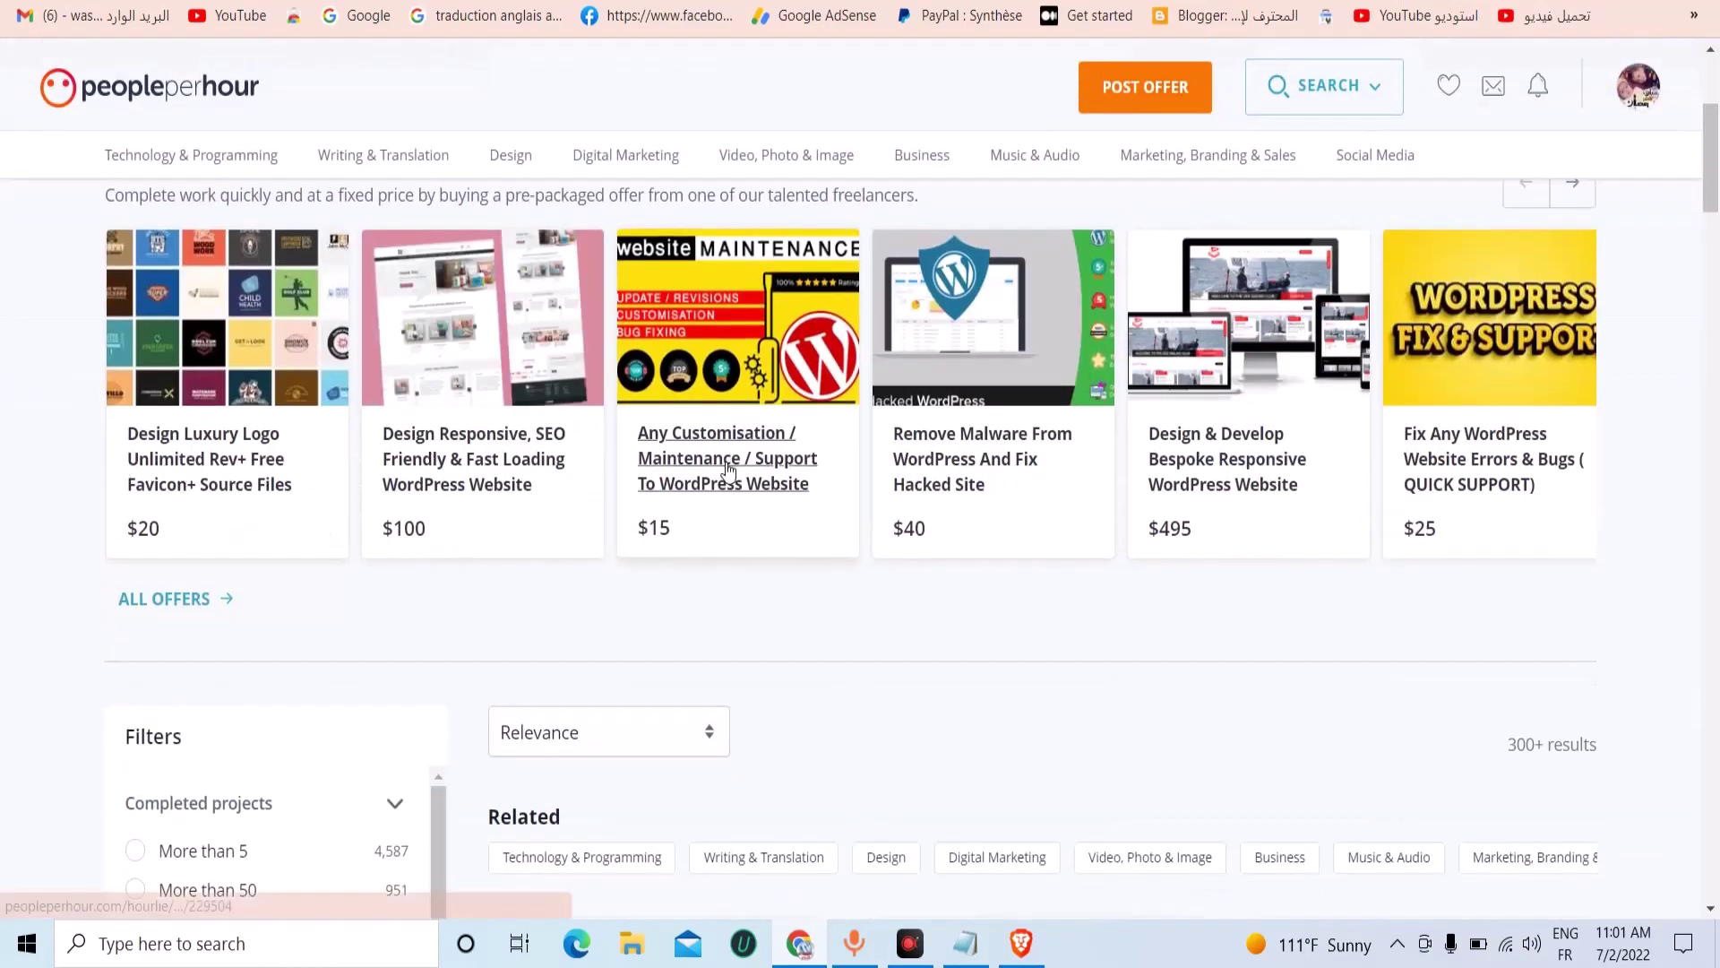
scroll(713, 502, down, 4)
scroll(713, 502, down, 1)
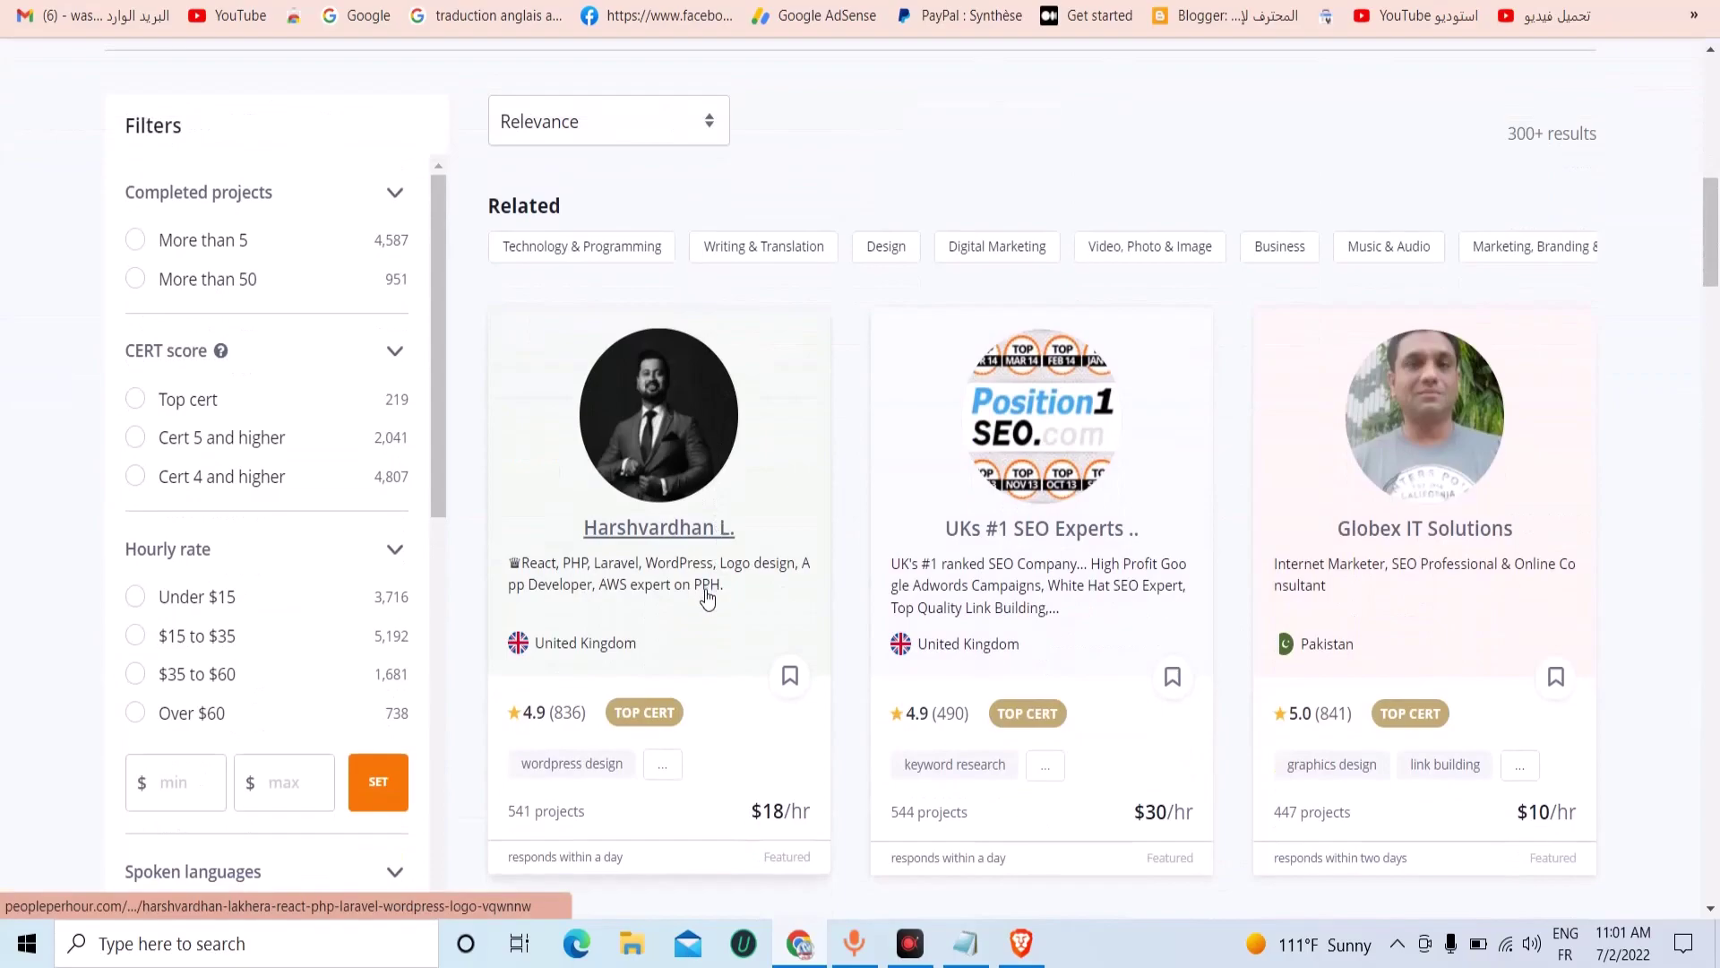
scroll(707, 598, down, 1)
scroll(668, 466, up, 6)
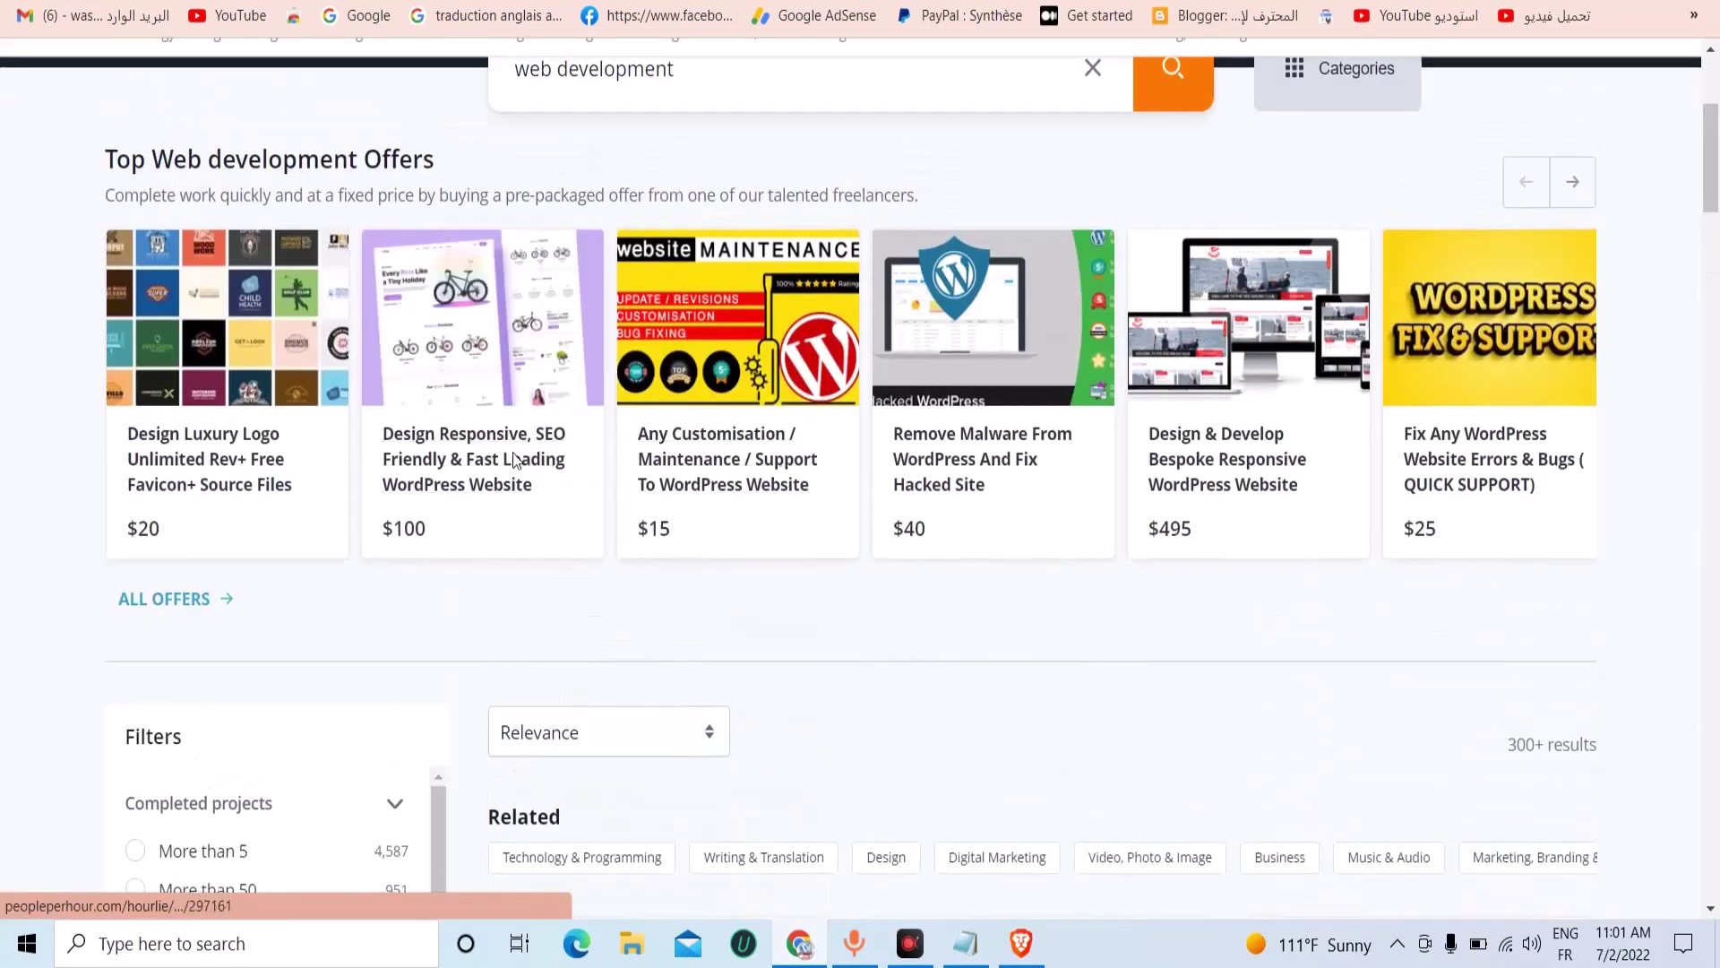
Open the $100 responsive SEO-friendly WordPress website offer's seller contact form.
click(513, 439)
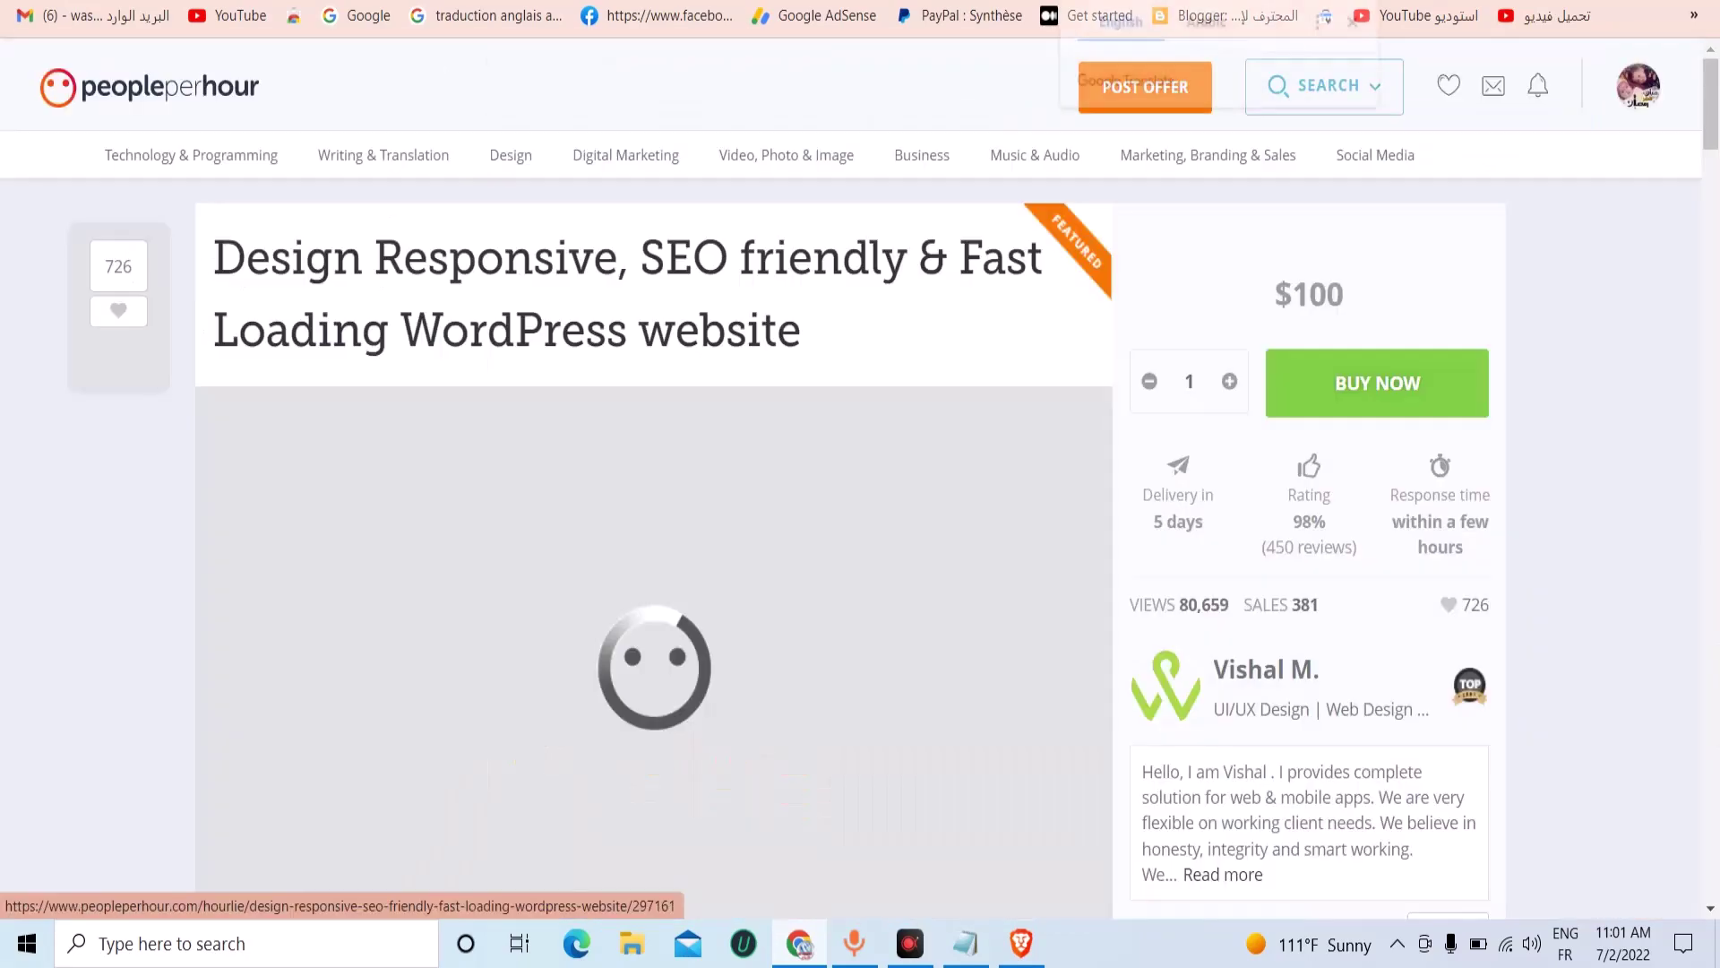
scroll(1267, 588, down, 2)
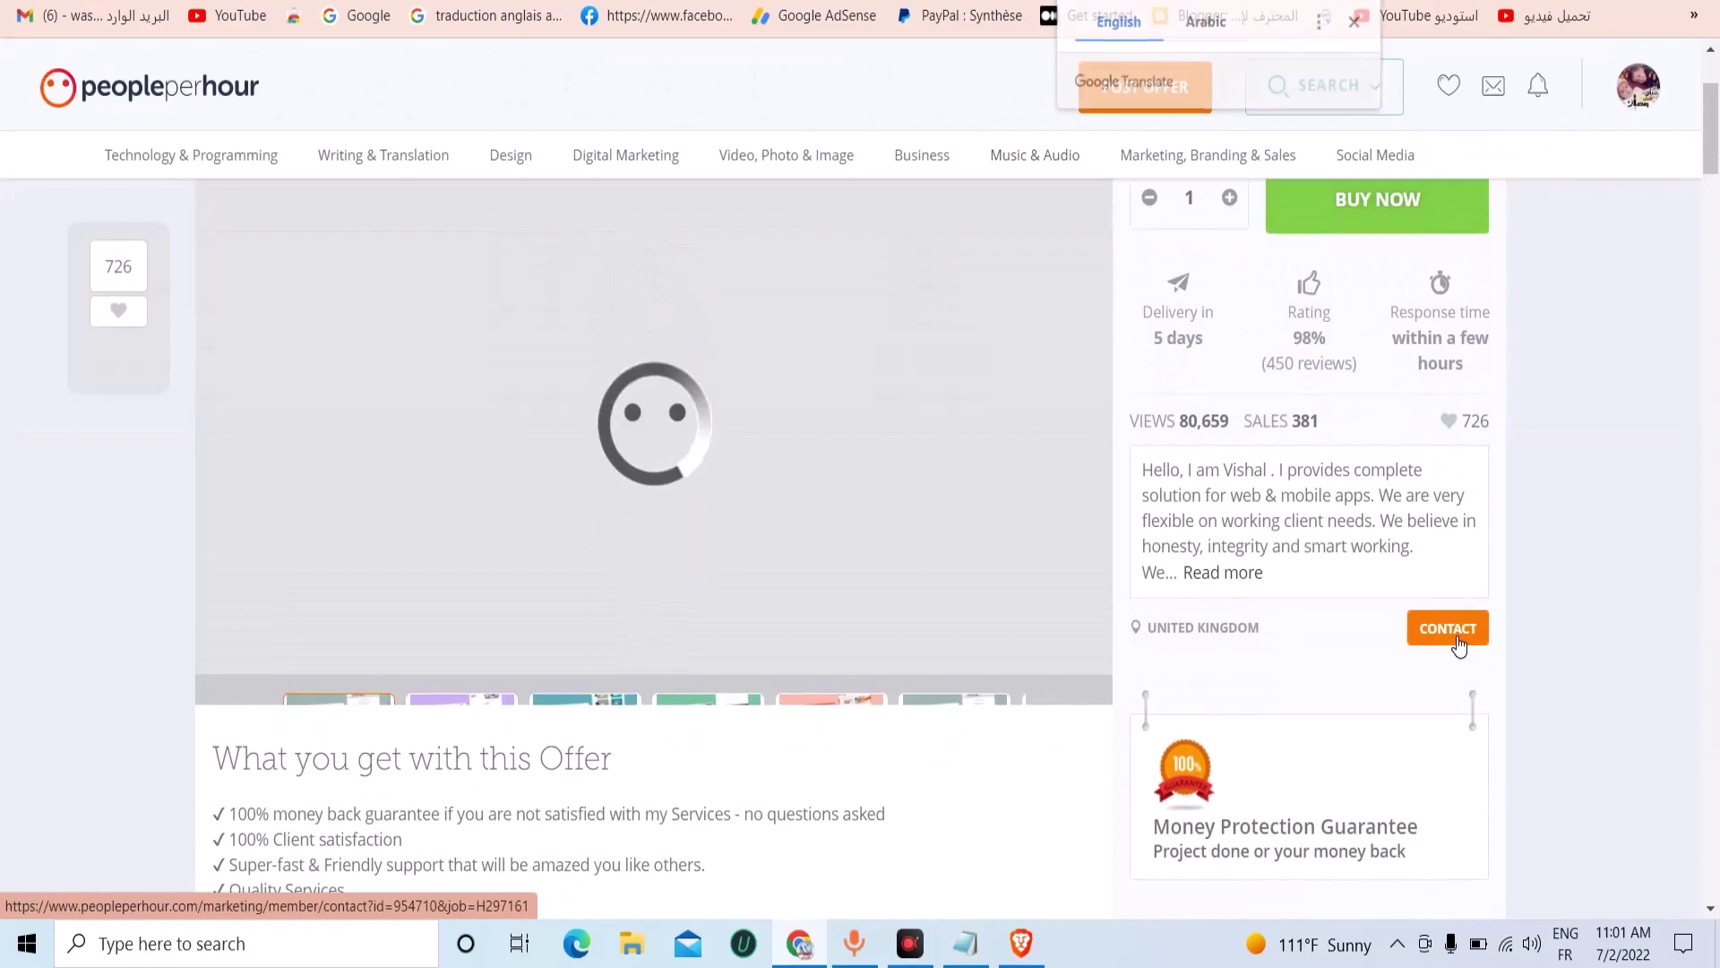
click(1448, 629)
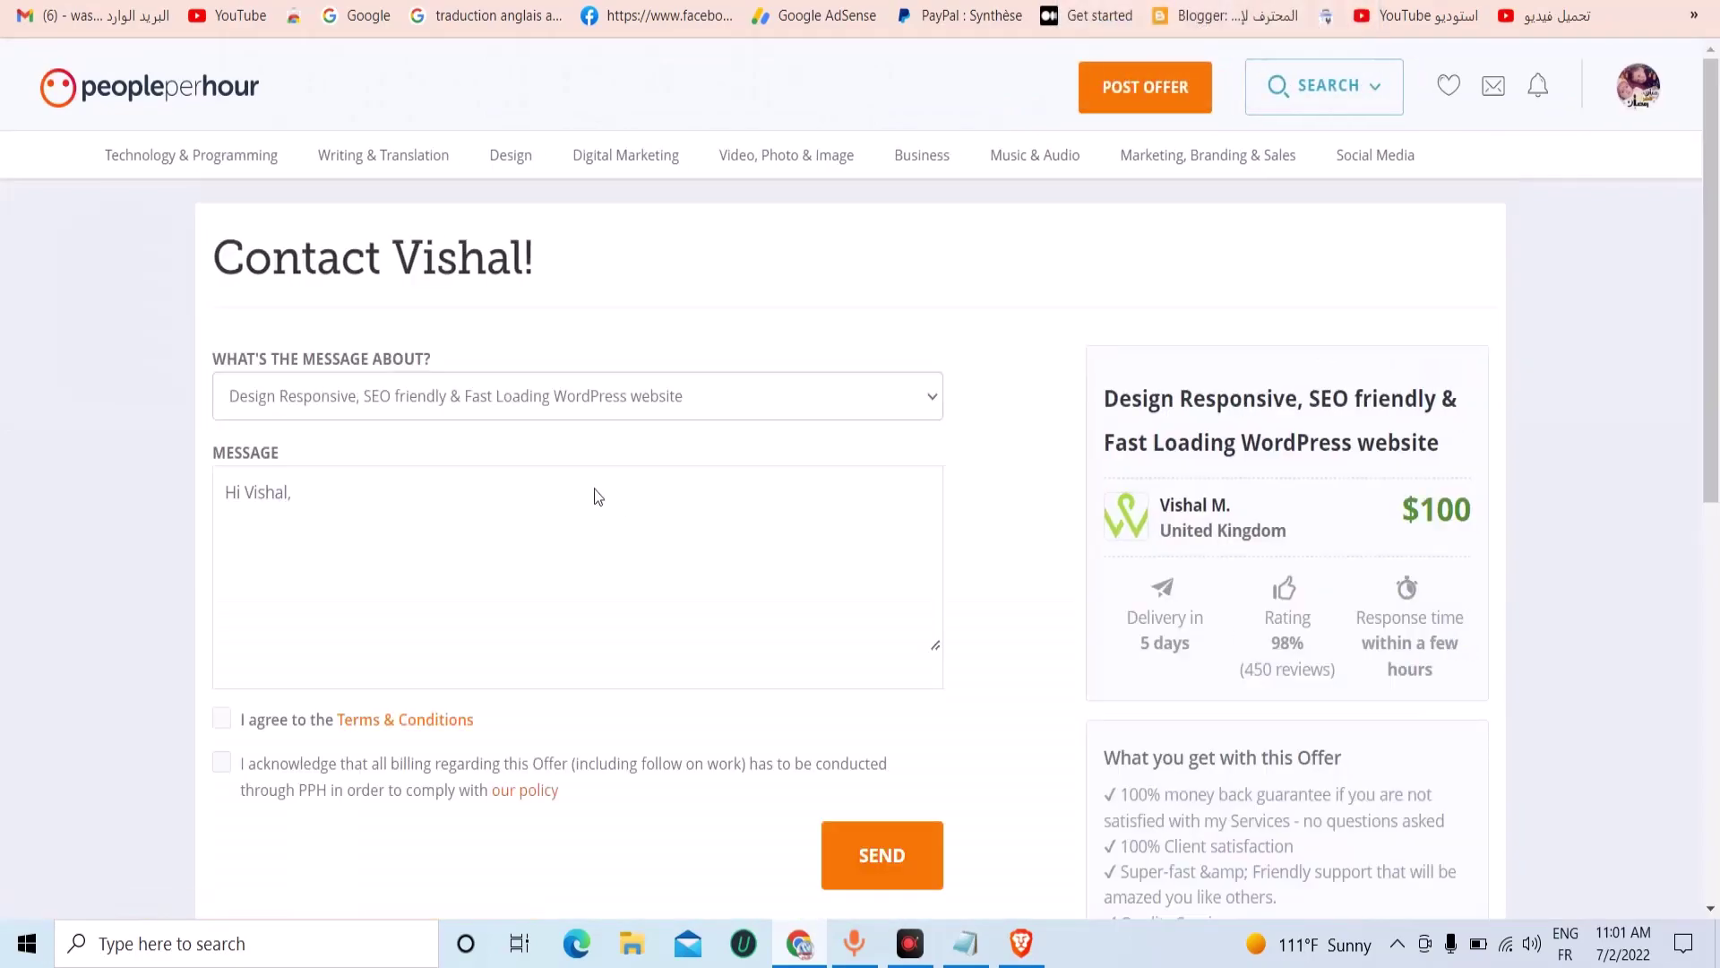
click(299, 492)
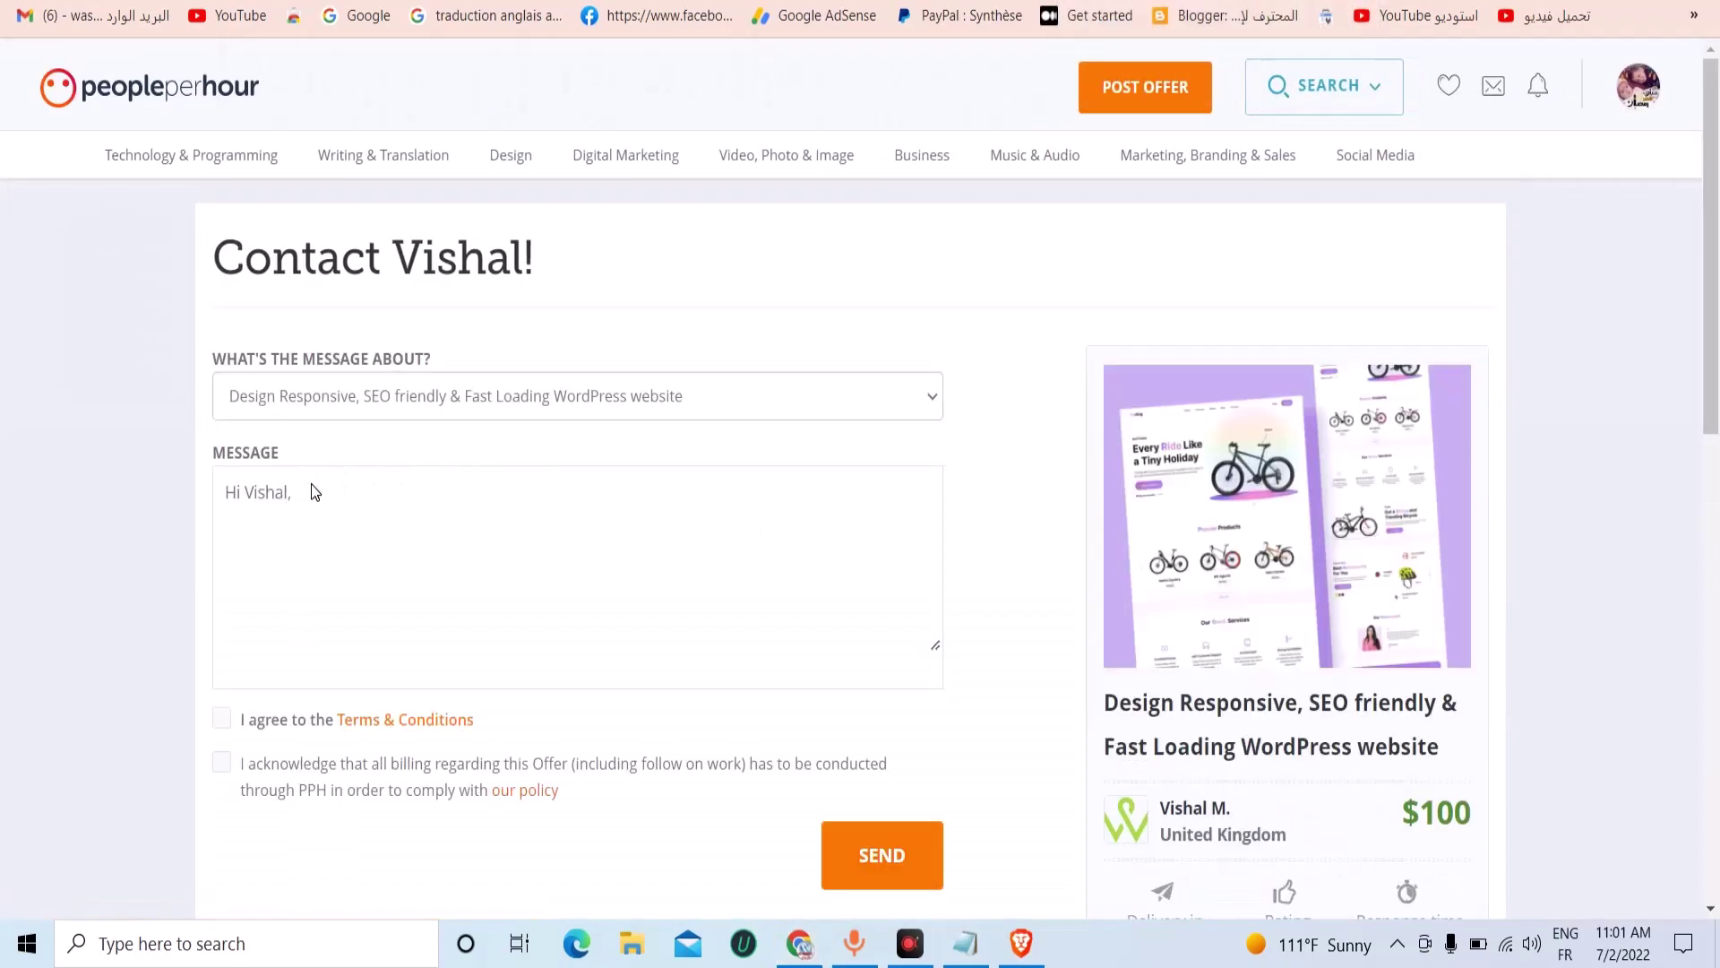
Copy the request message from the Google Docs draft and return to the contact form.
key(ctrl+Tab)
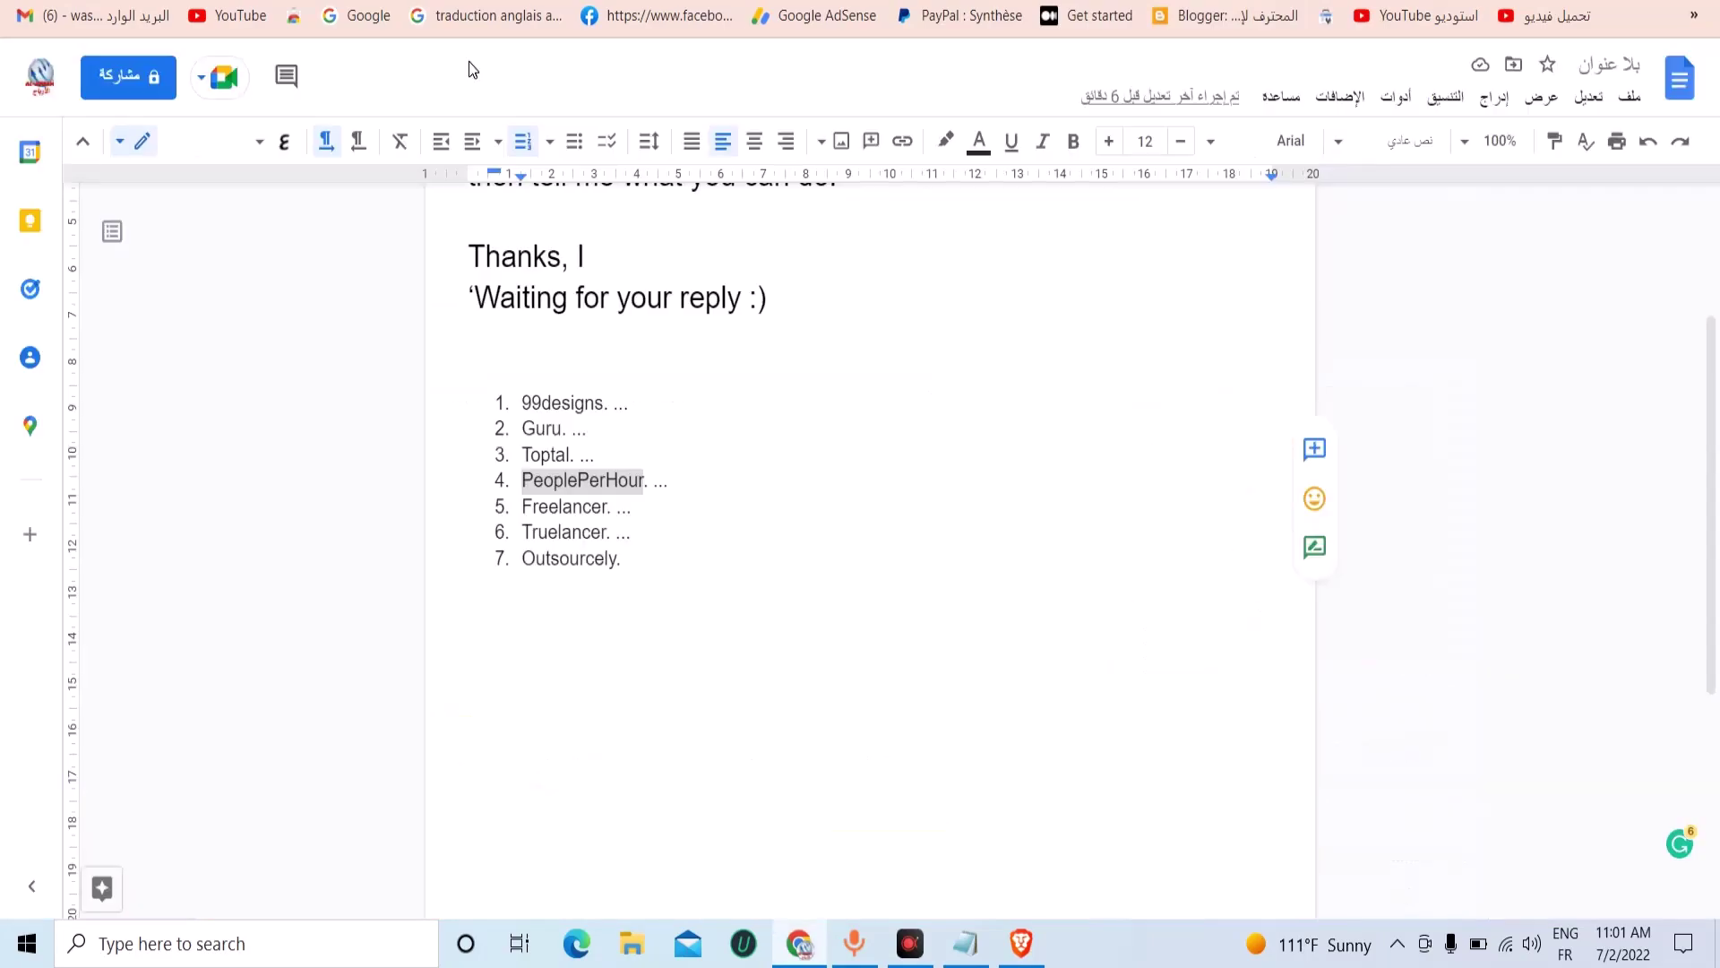
scroll(609, 470, up, 3)
drag(811, 537, 521, 271)
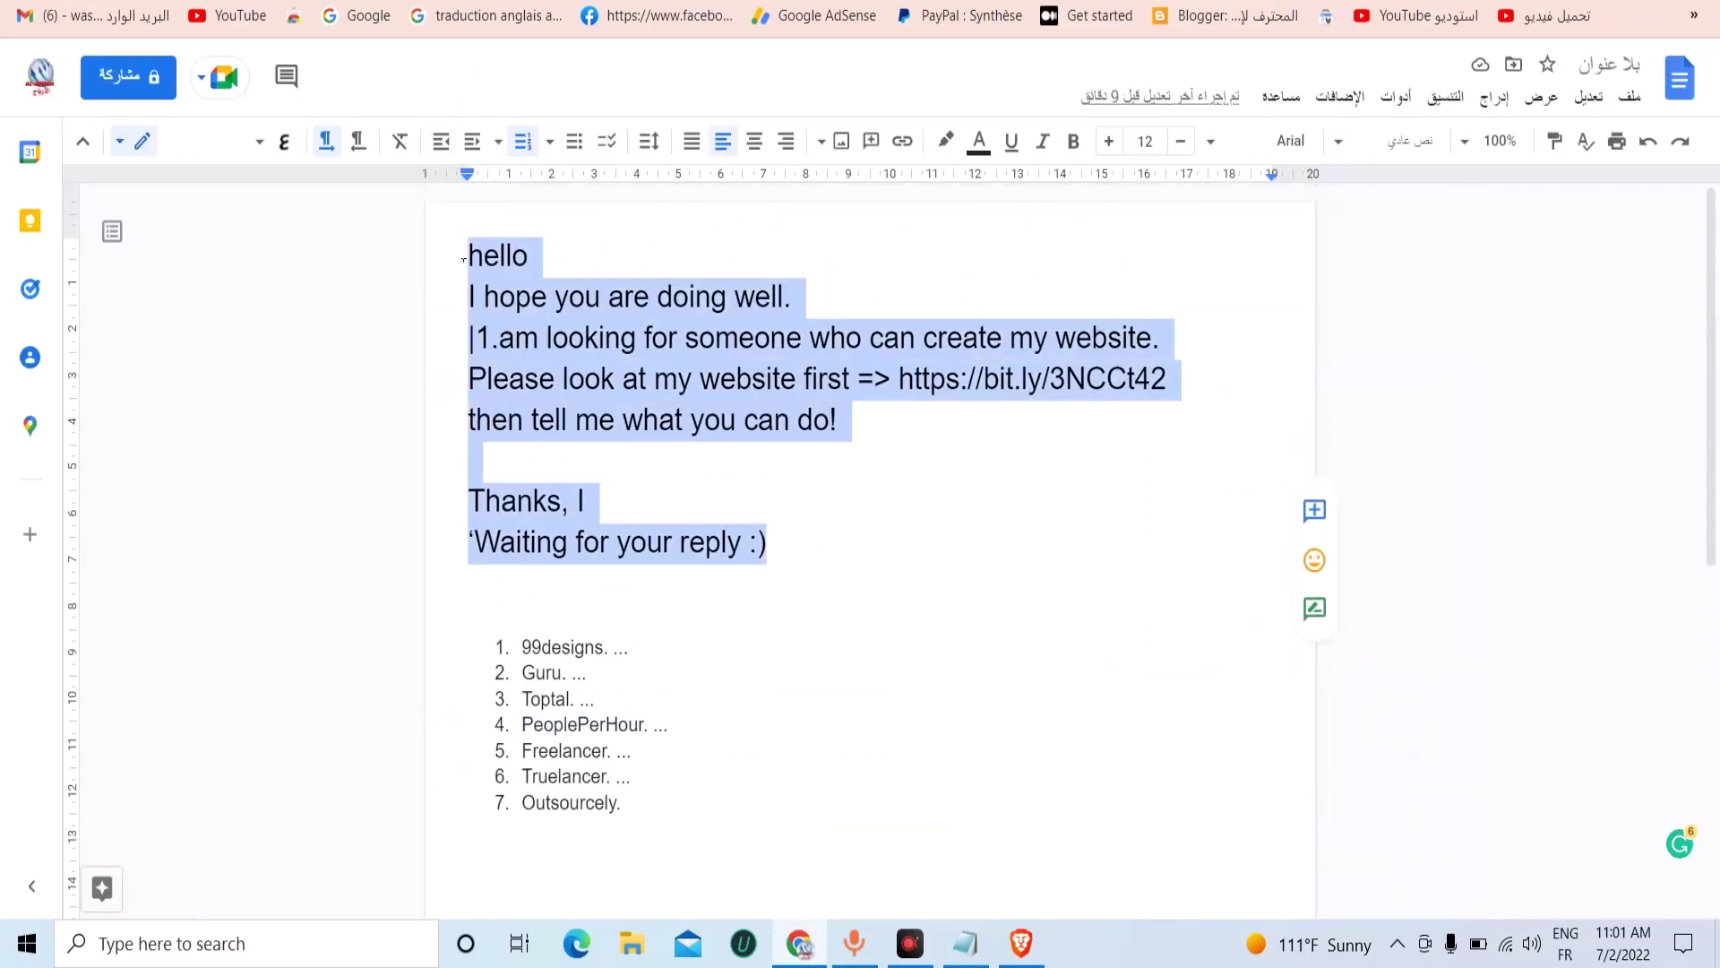
right_click(520, 271)
click(460, 333)
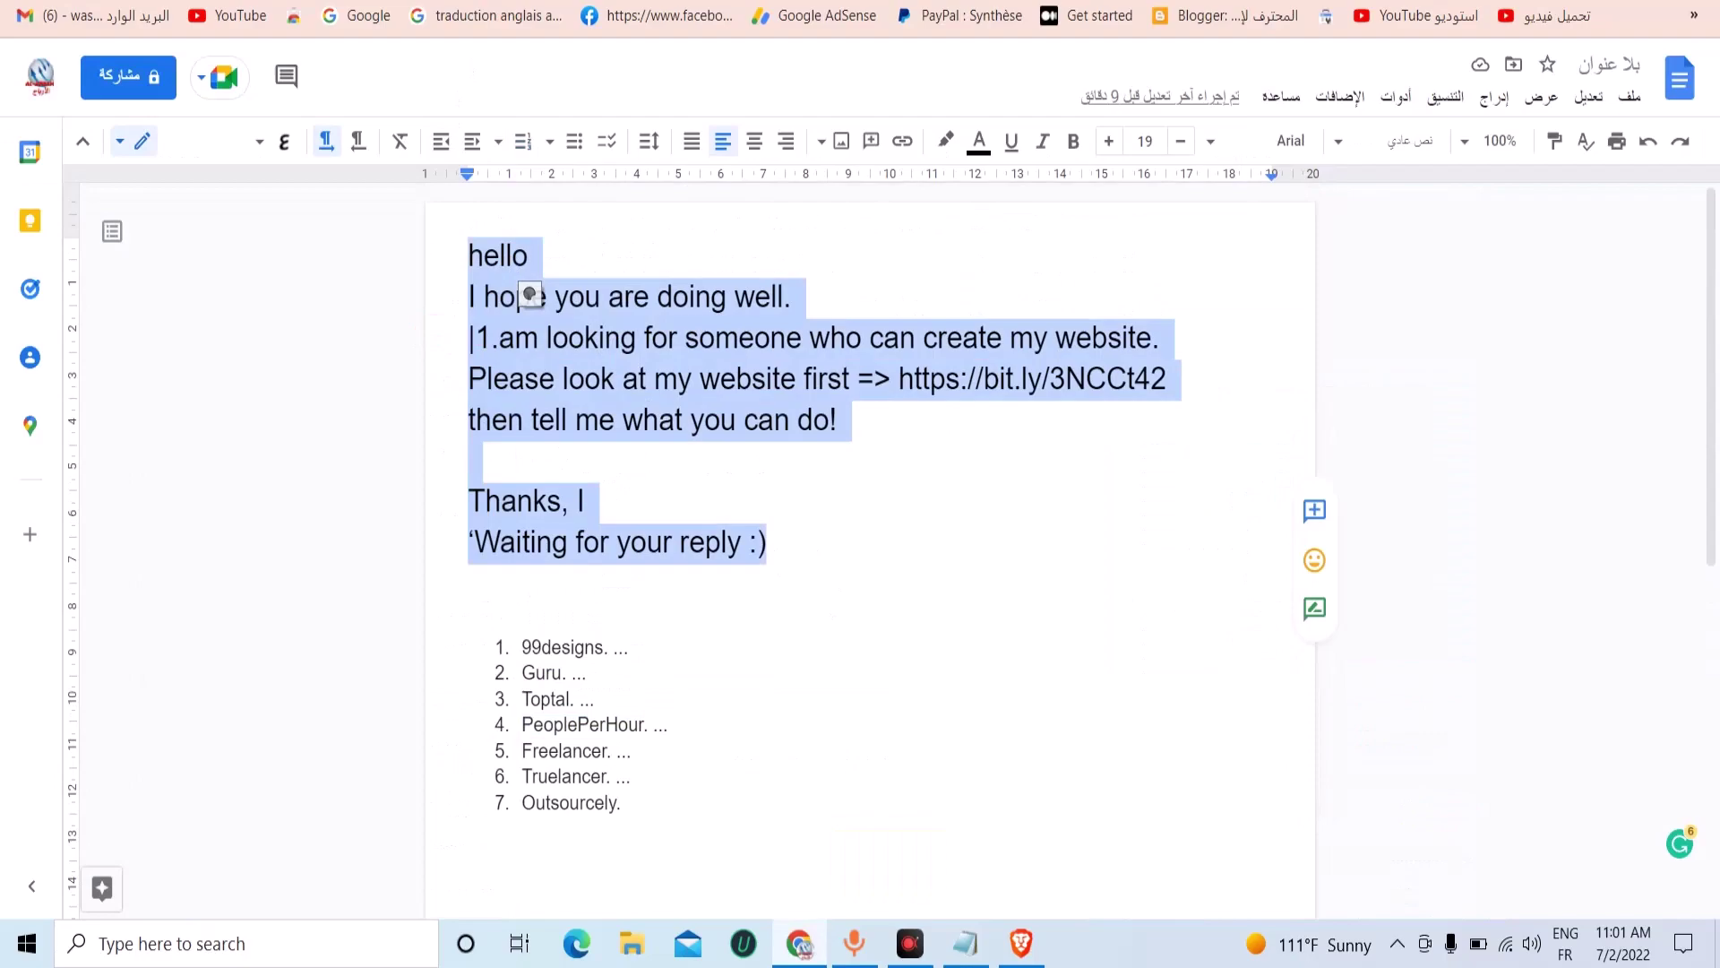
key(ctrl+shift+Tab)
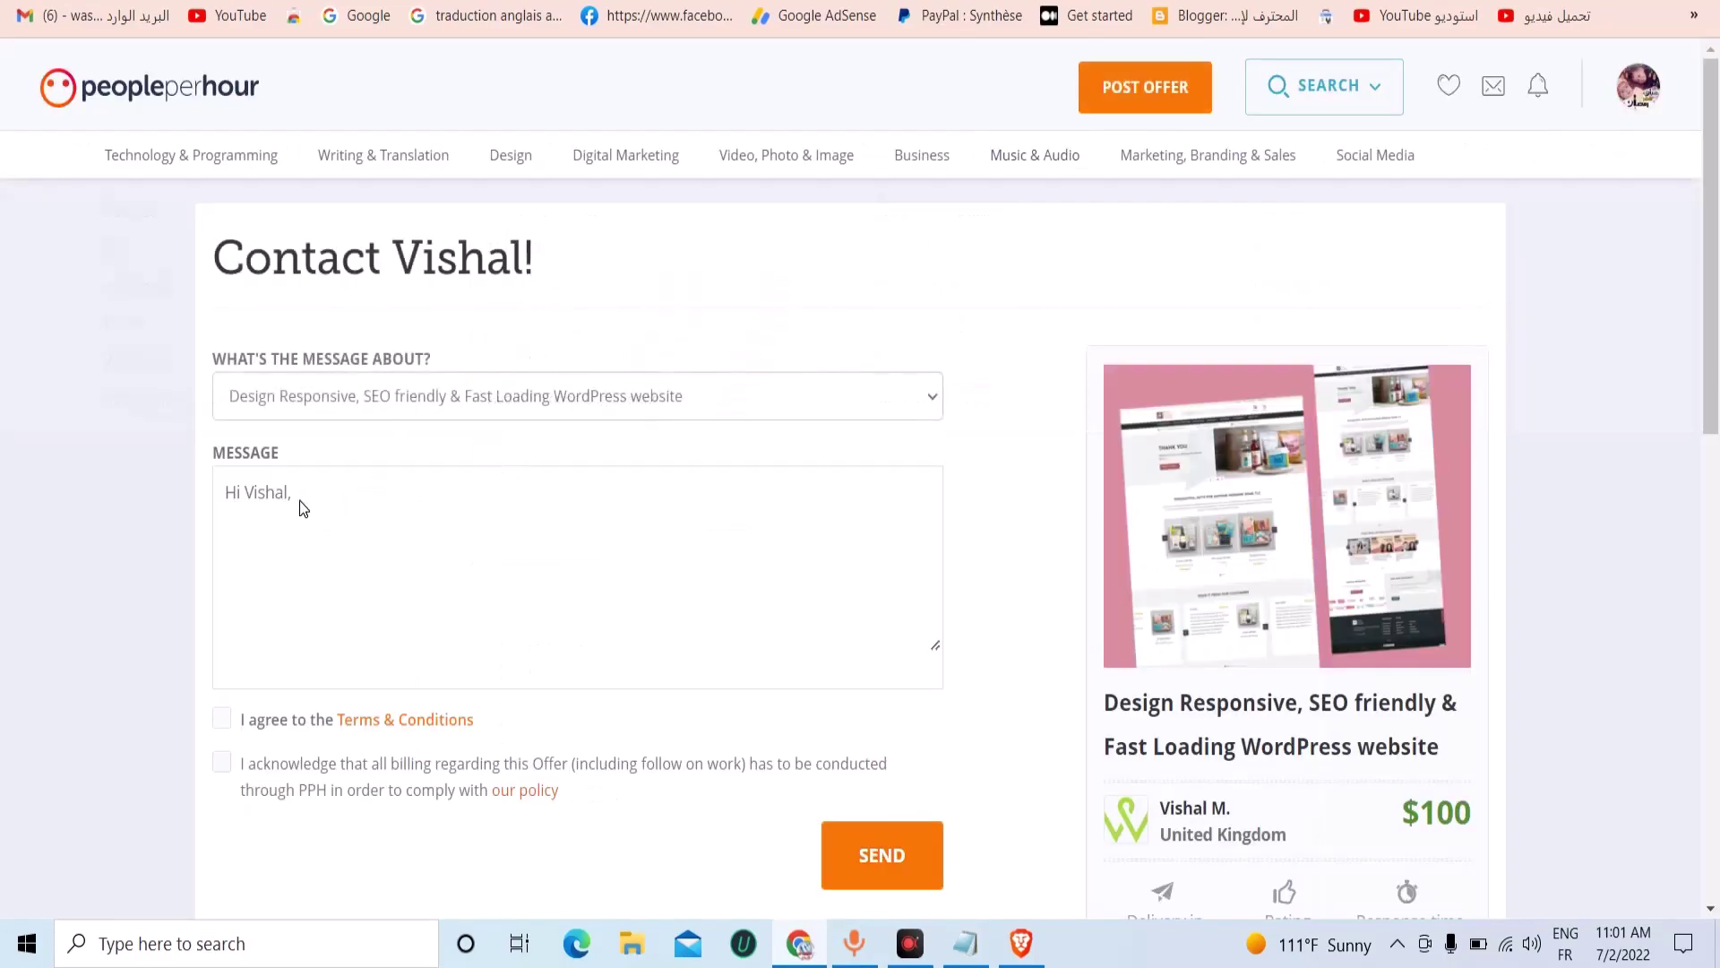
Paste the request with the bit.ly/3NCCt42 link, fix line breaks, tick the acknowledgement and send it.
right_click(294, 499)
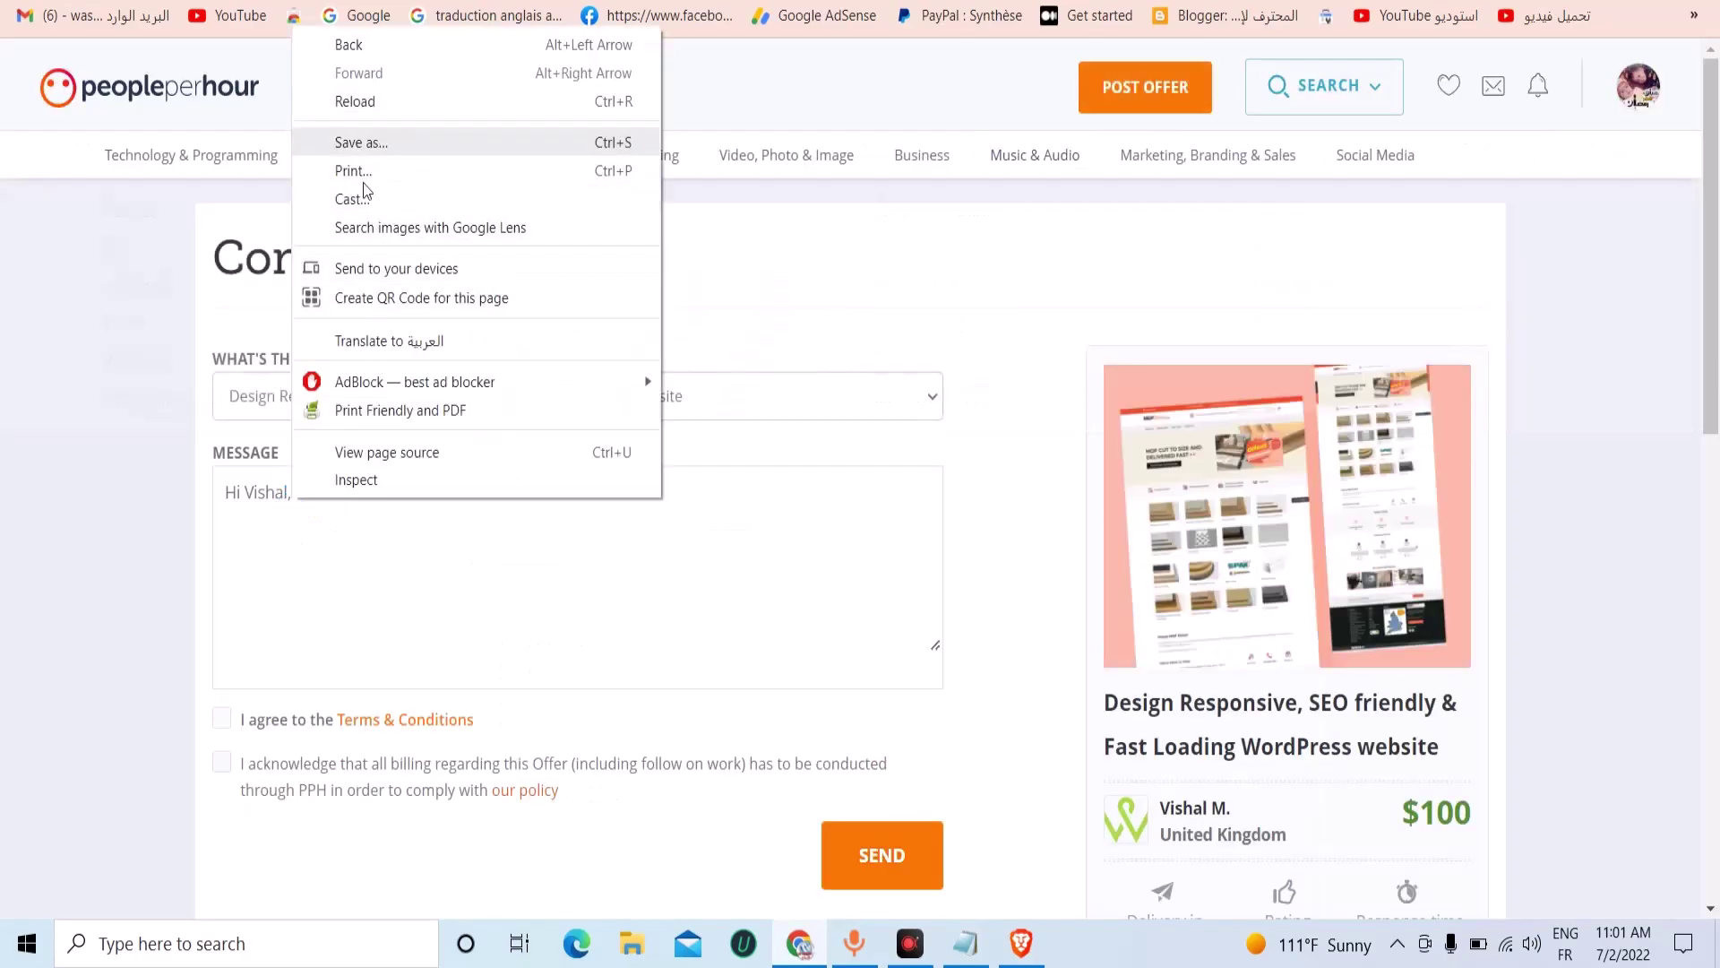
click(283, 521)
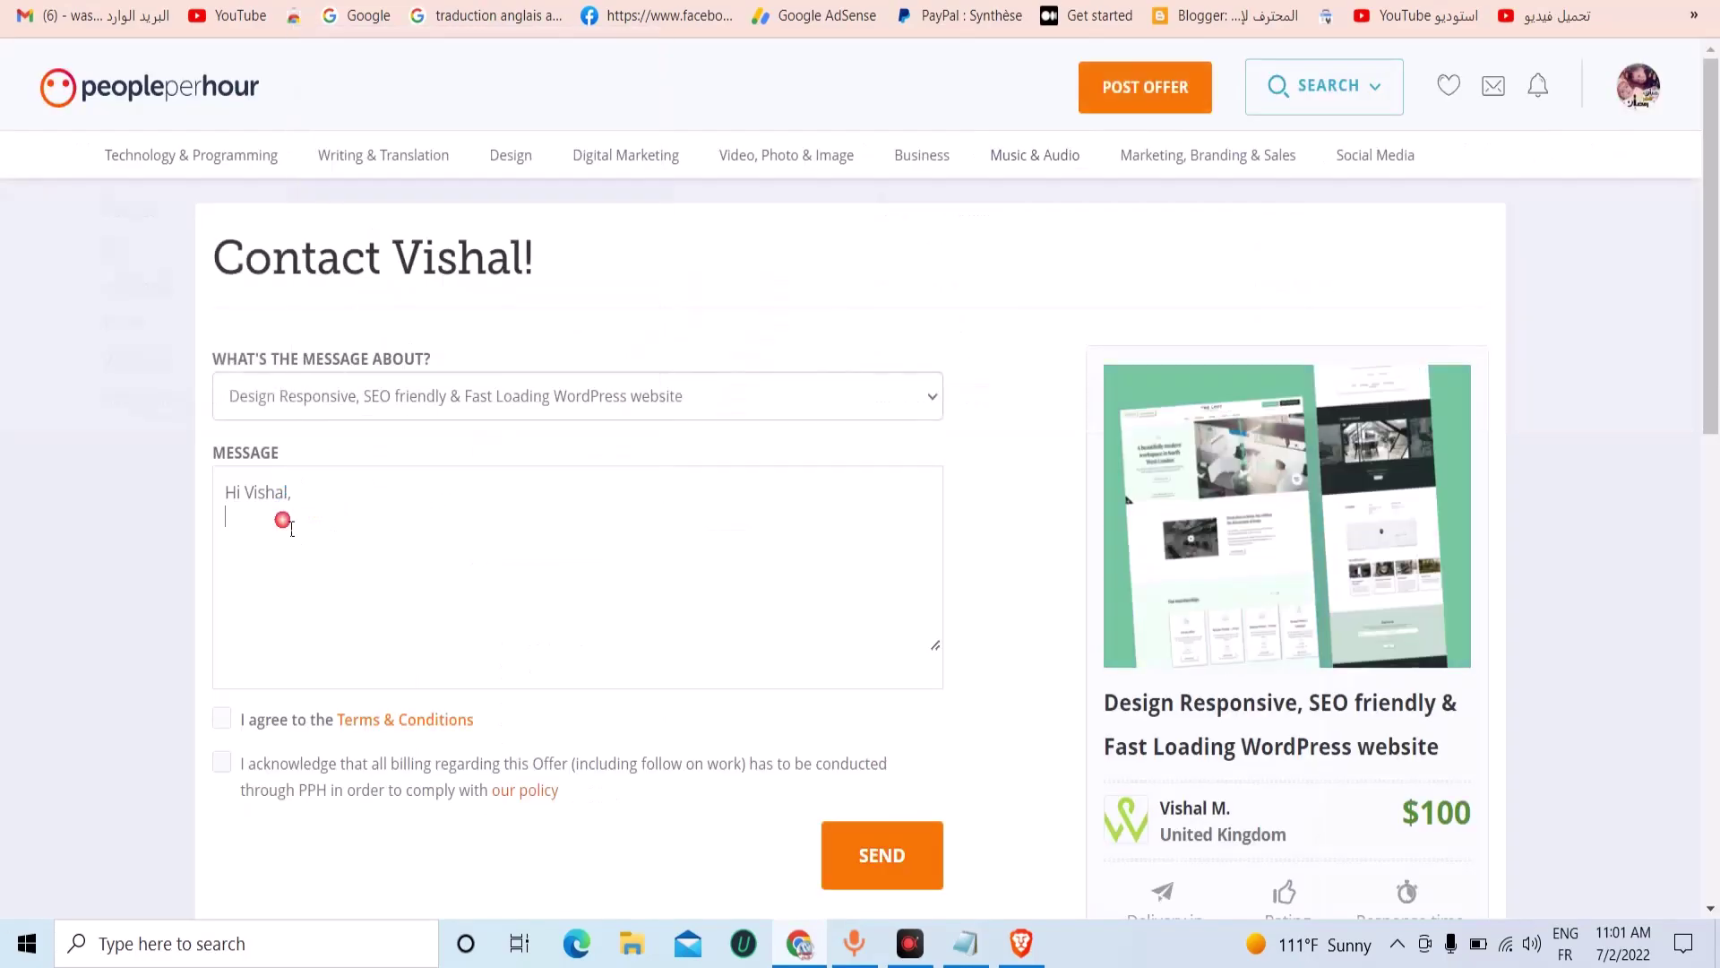
right_click(233, 499)
click(308, 280)
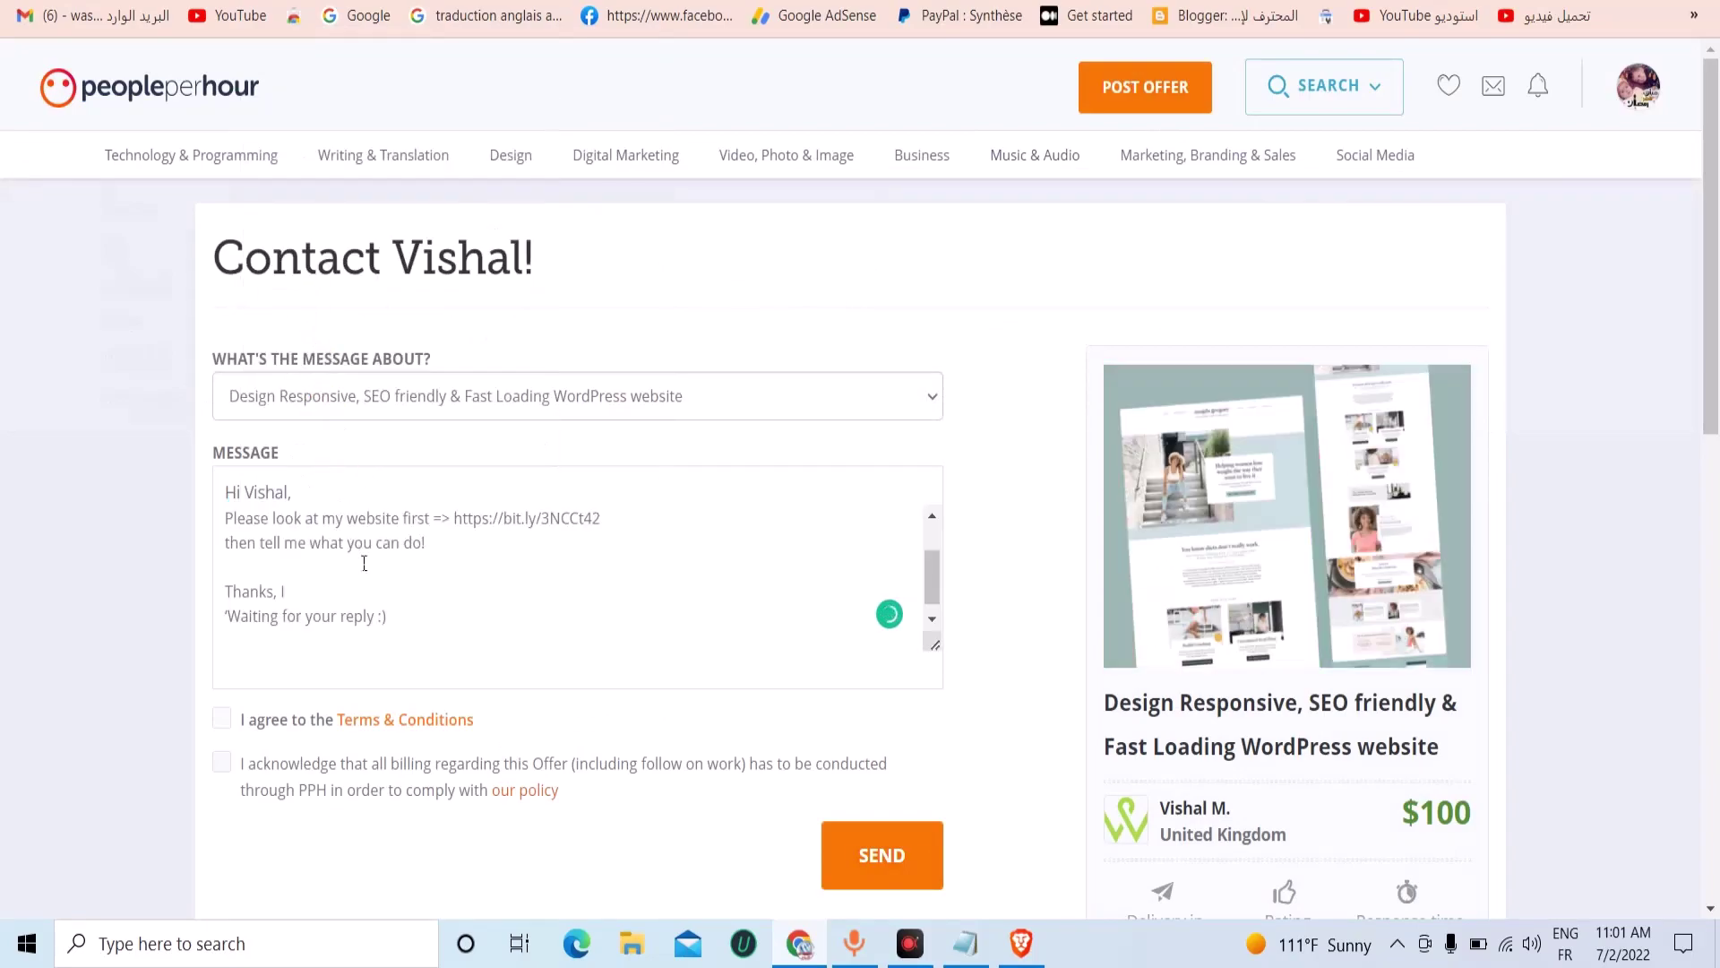
click(225, 518)
key(ctrl+v)
click(226, 517)
text(hello)
key(Return)
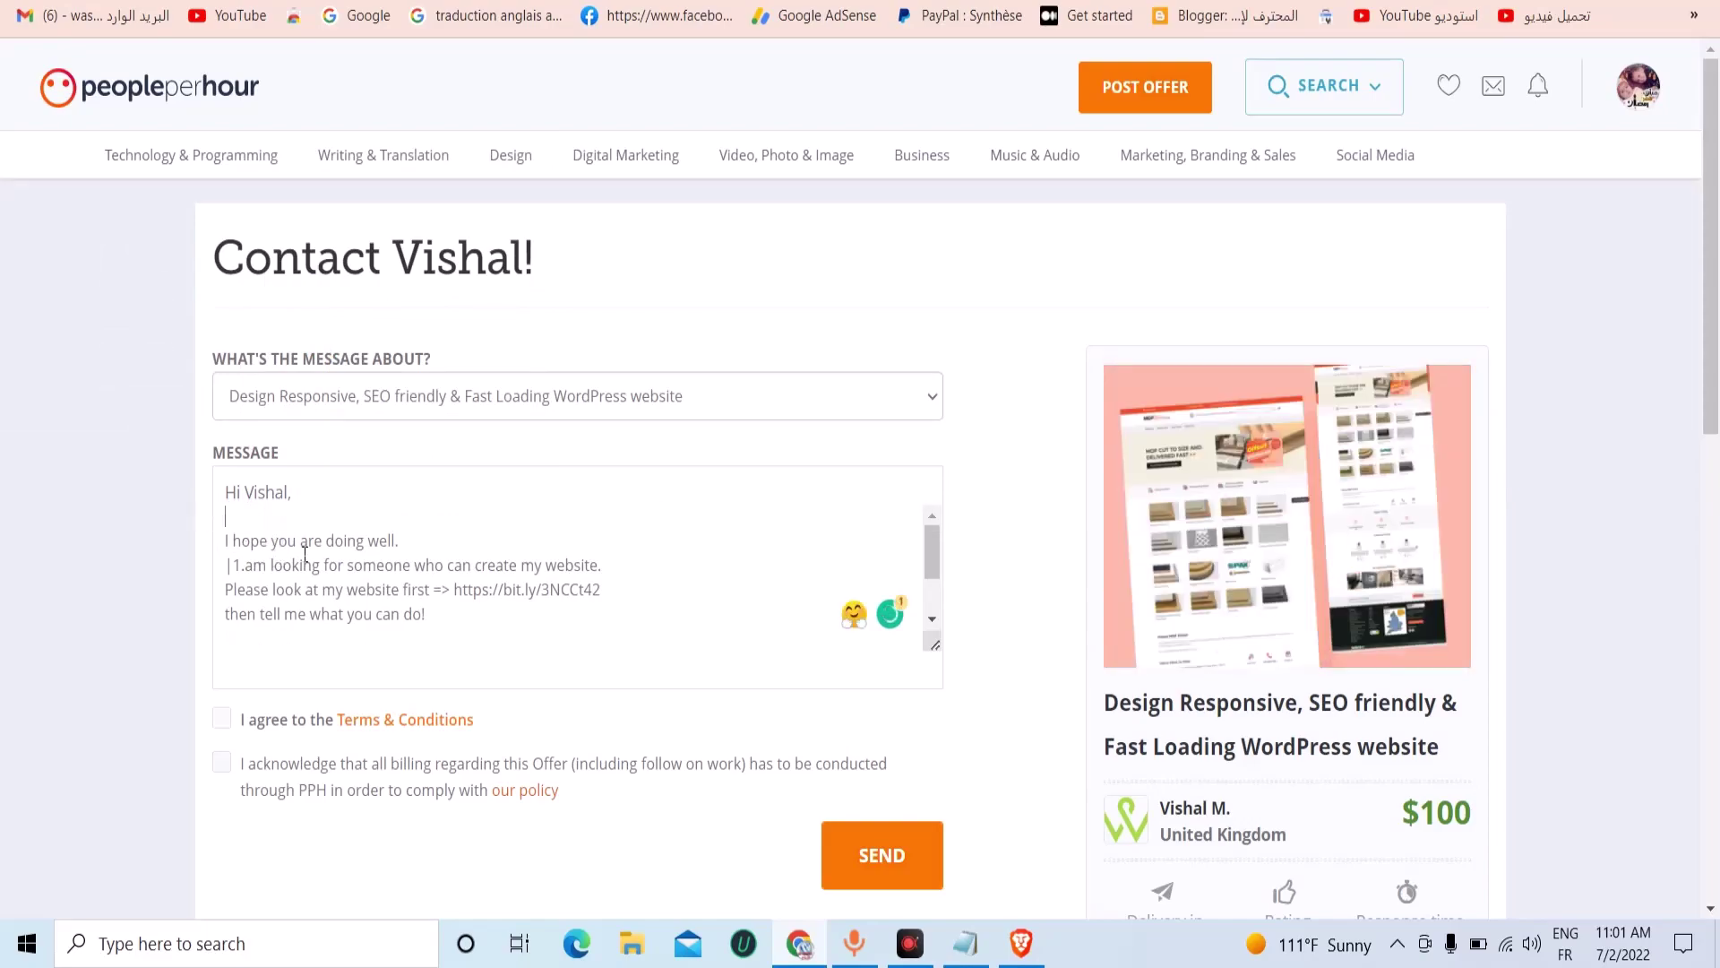
text(Thanks, Waiting for your reply :))
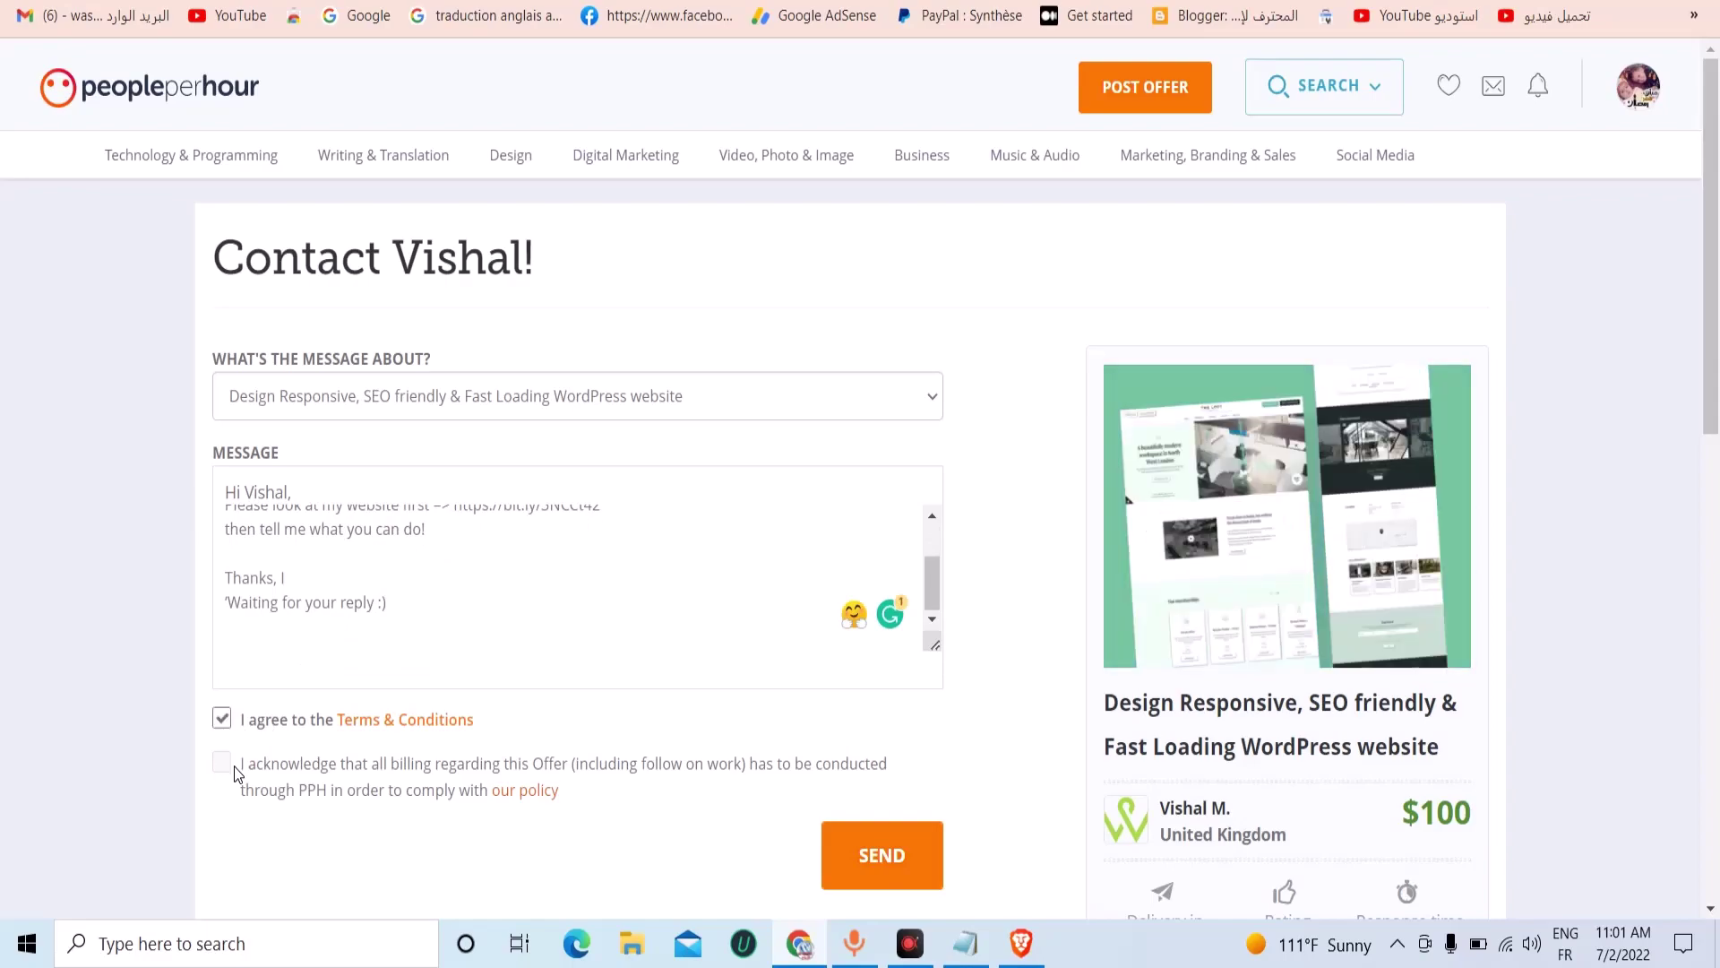
click(223, 762)
click(887, 865)
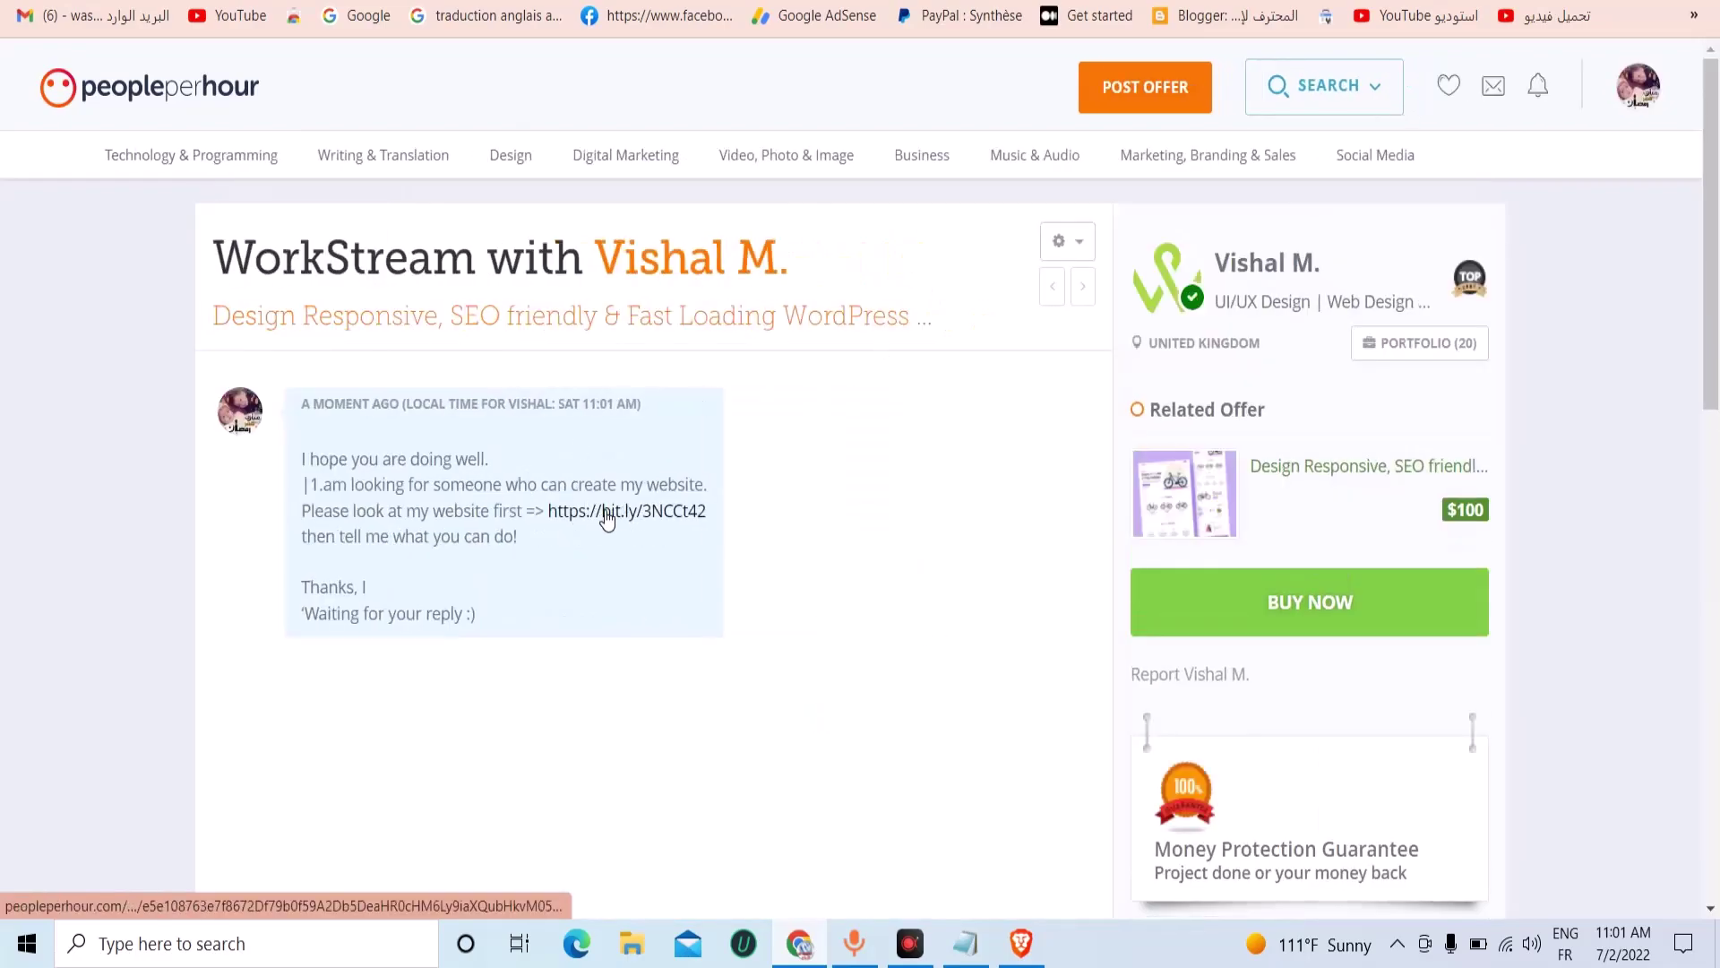
Follow the sent bit.ly link through to its investment landing page, then go back.
click(602, 512)
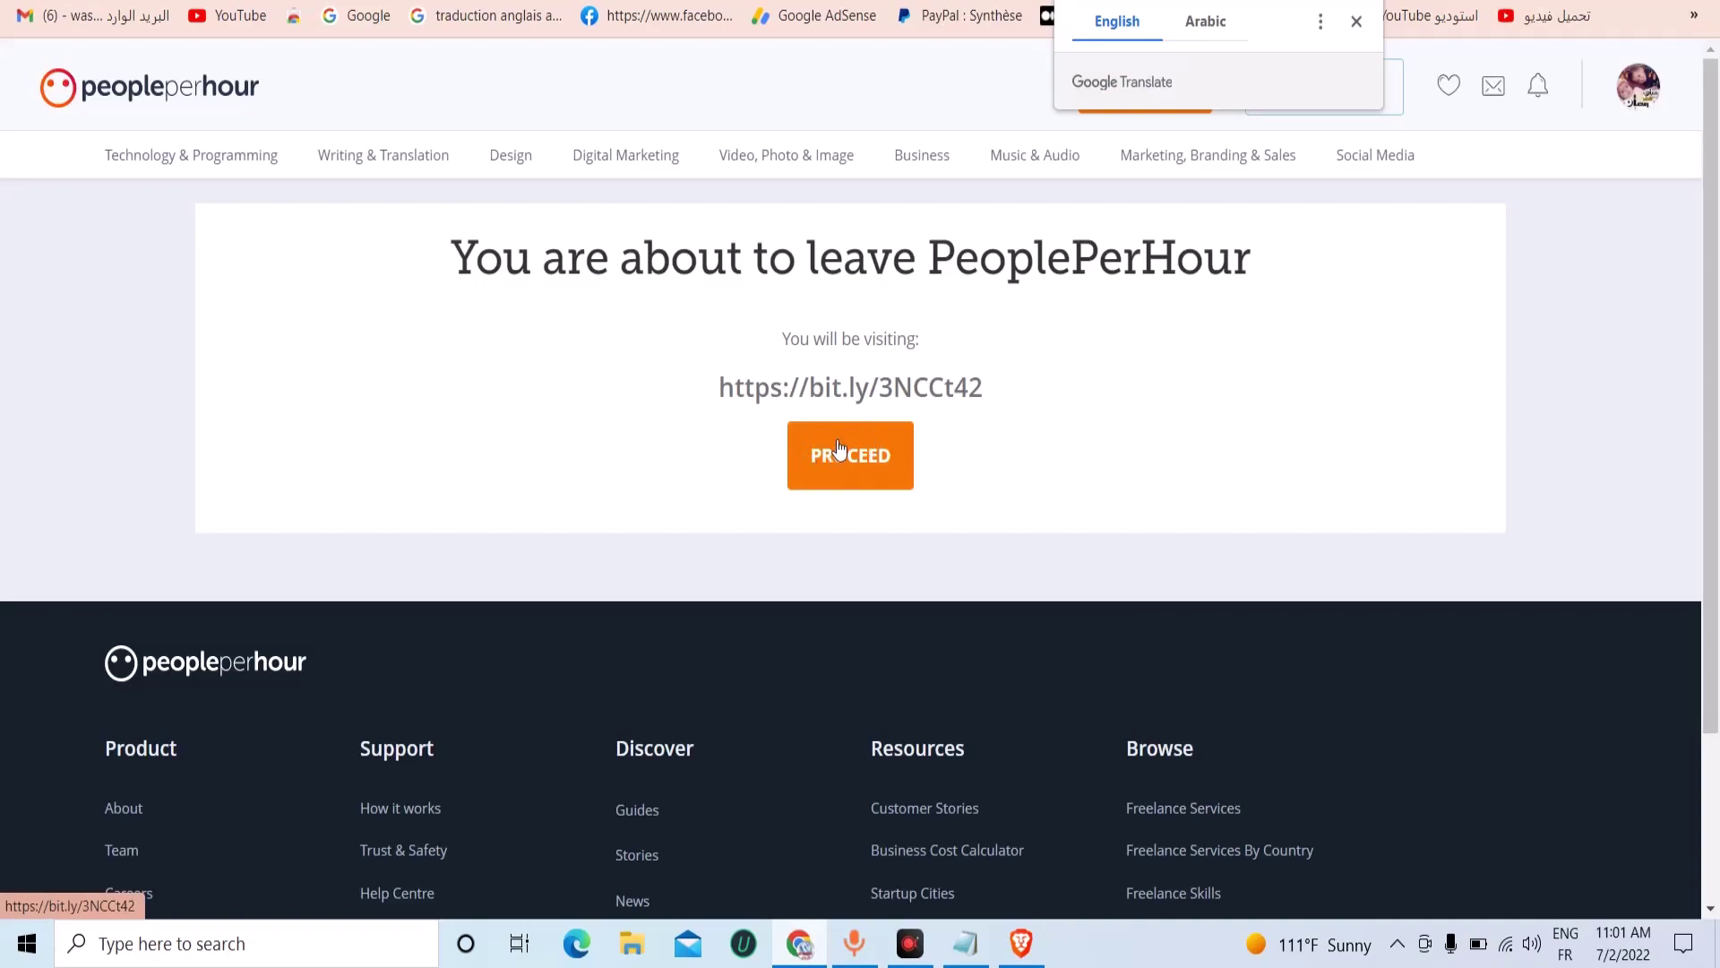
click(869, 484)
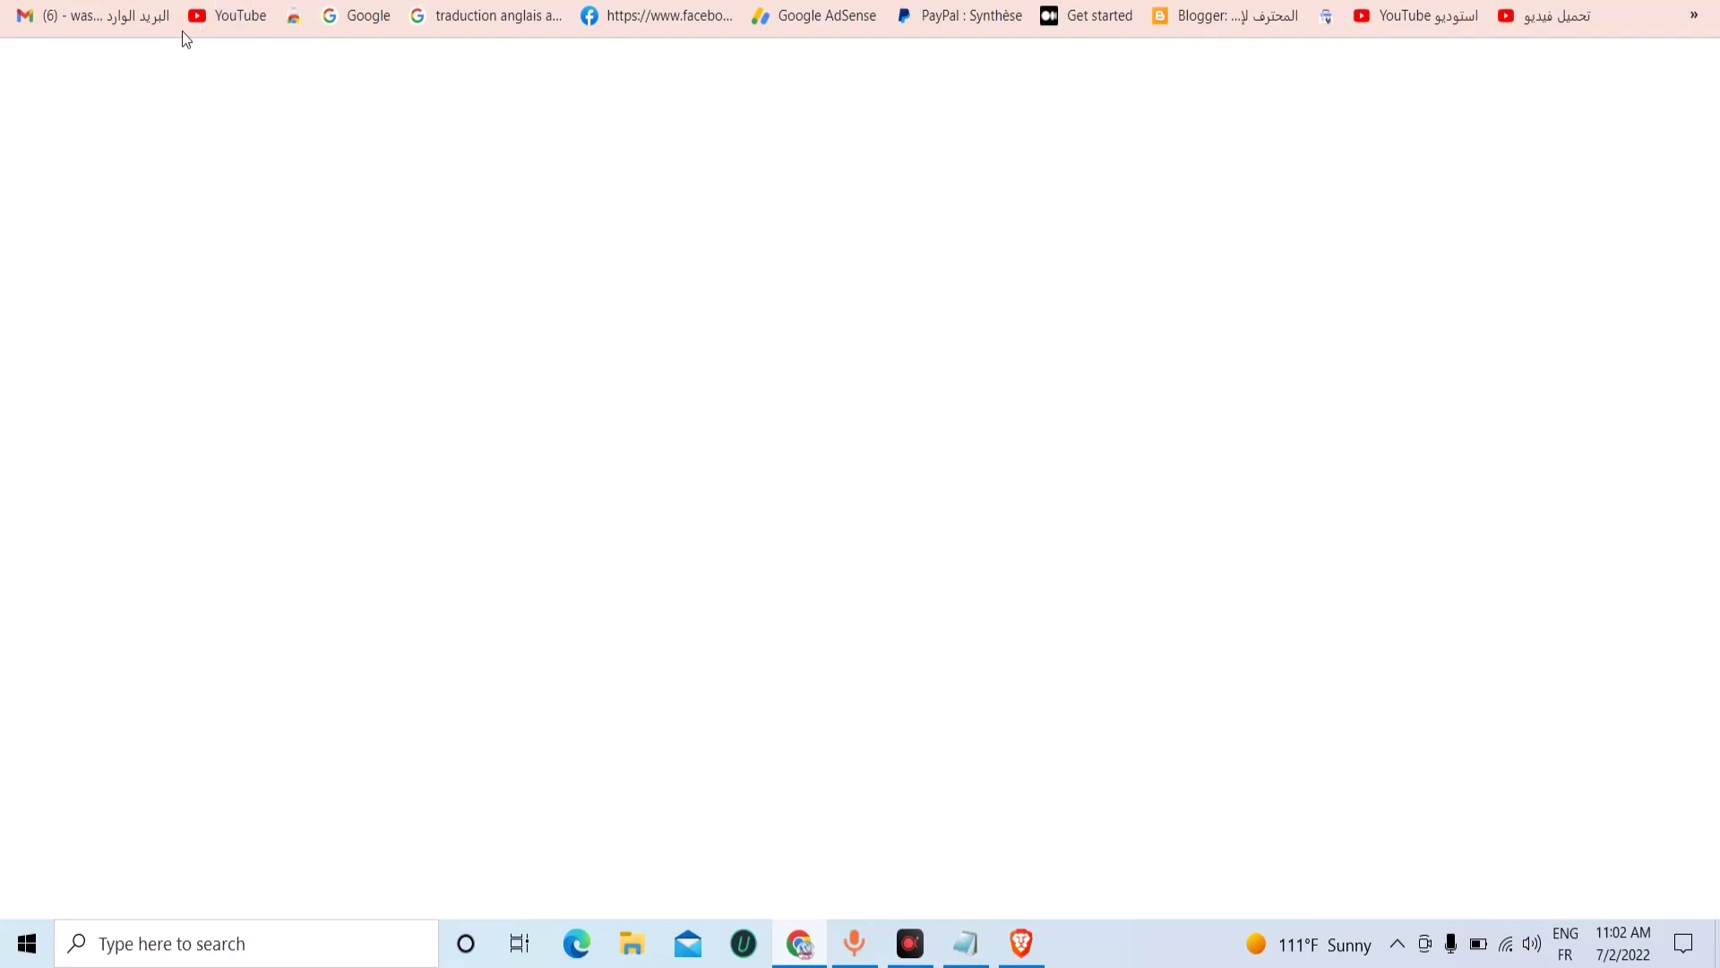
scroll(407, 322, down, 4)
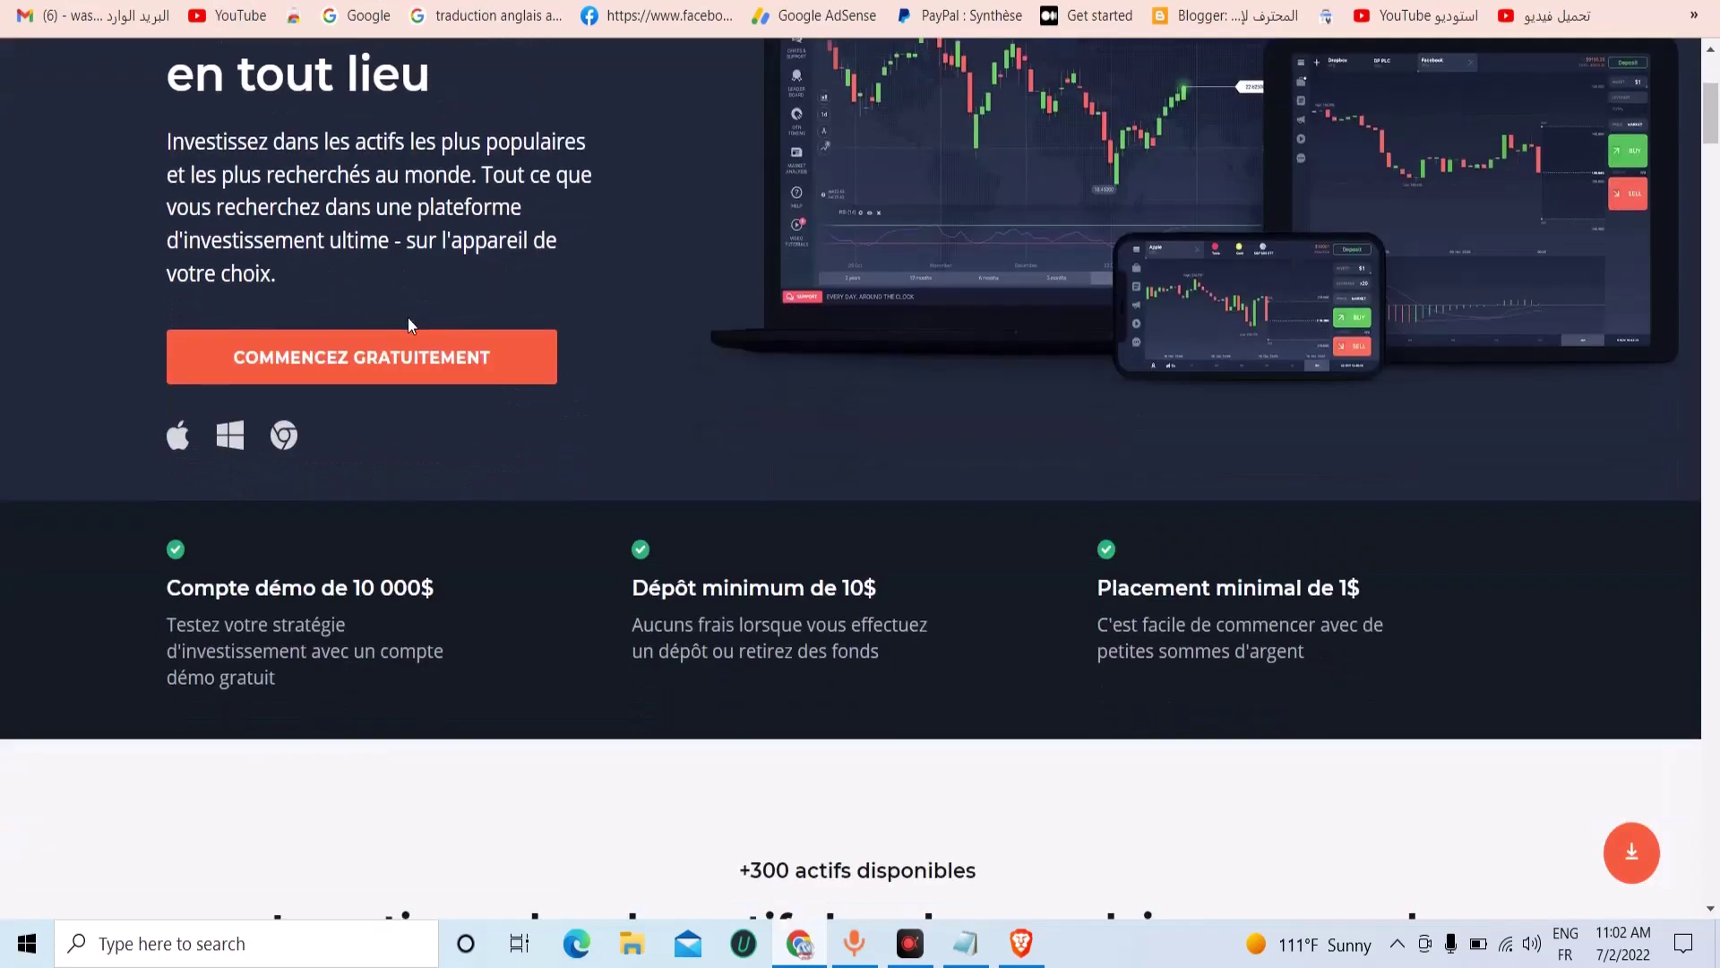
scroll(534, 355, down, 5)
scroll(486, 154, up, 3)
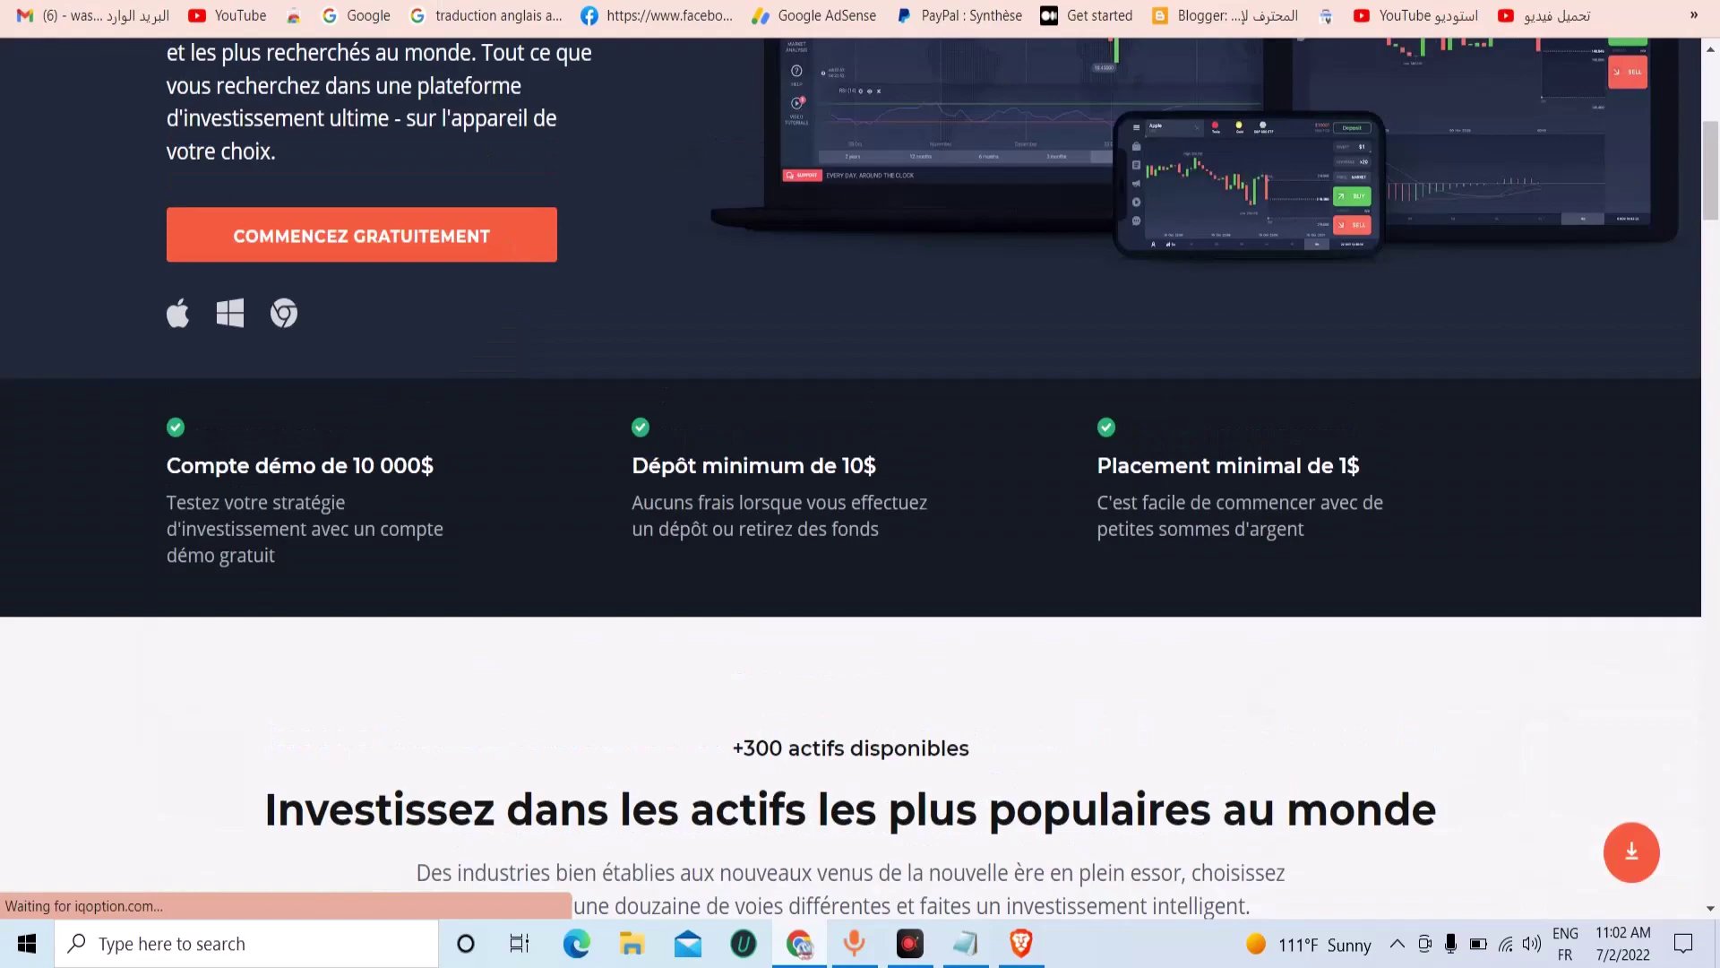
key(alt+Left)
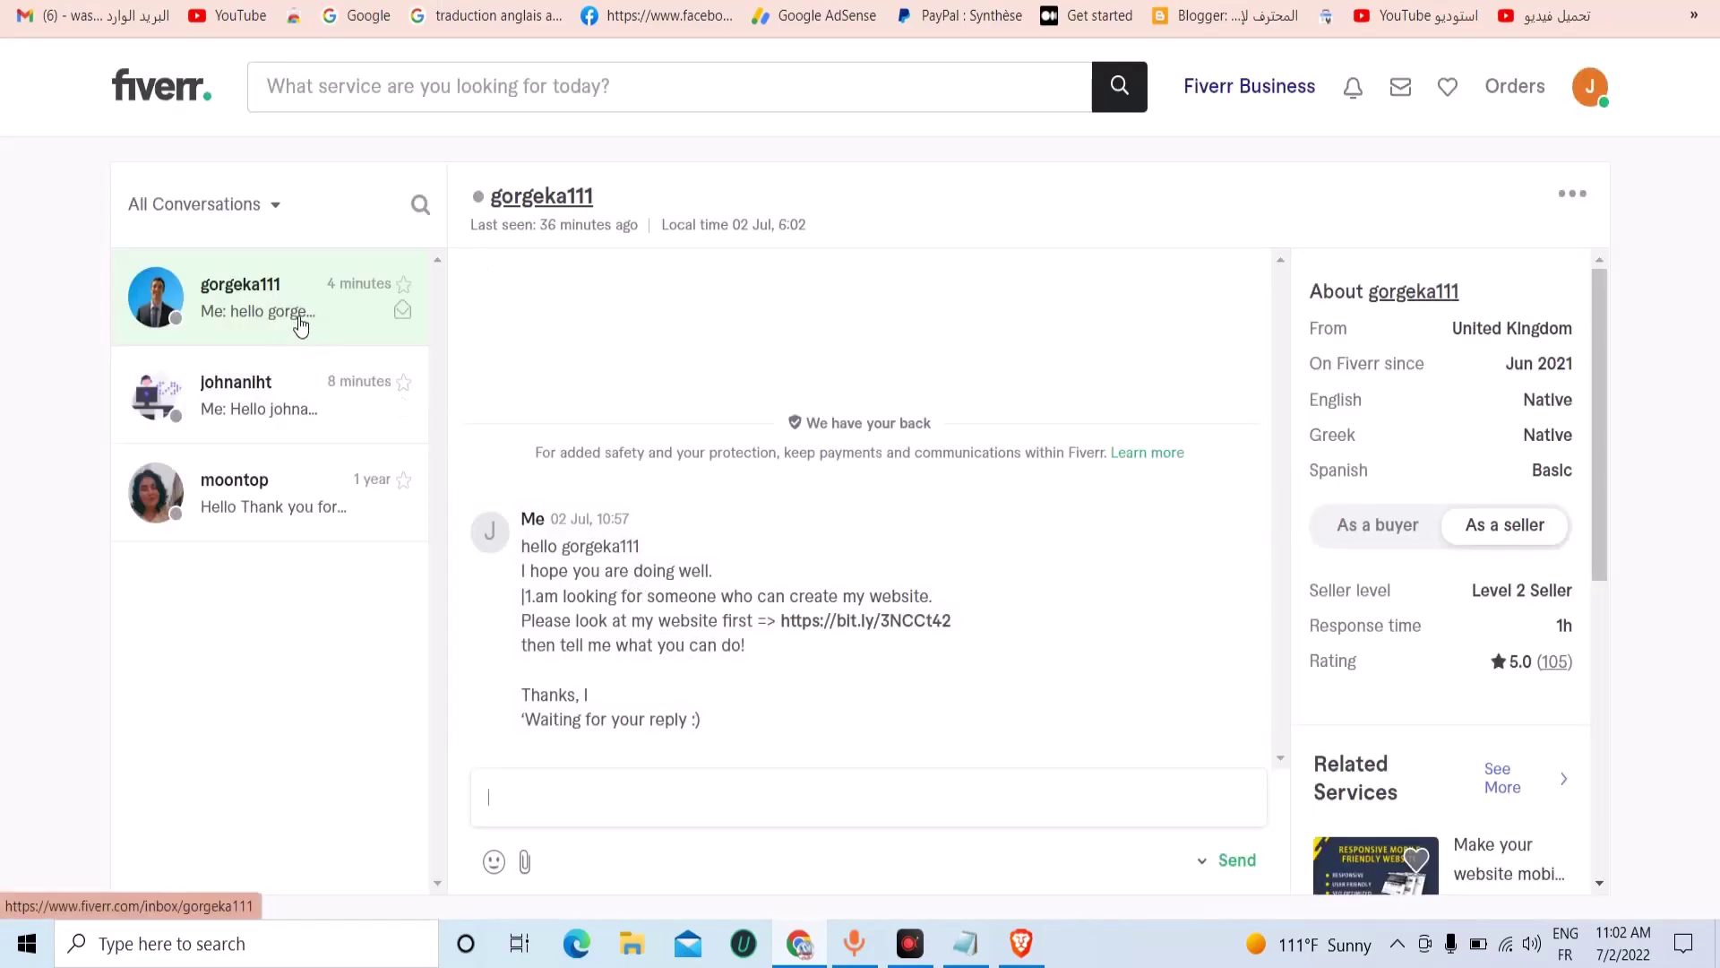
Open the second seller's conversation, open its bit.ly link in a new tab, and copy the link.
click(316, 414)
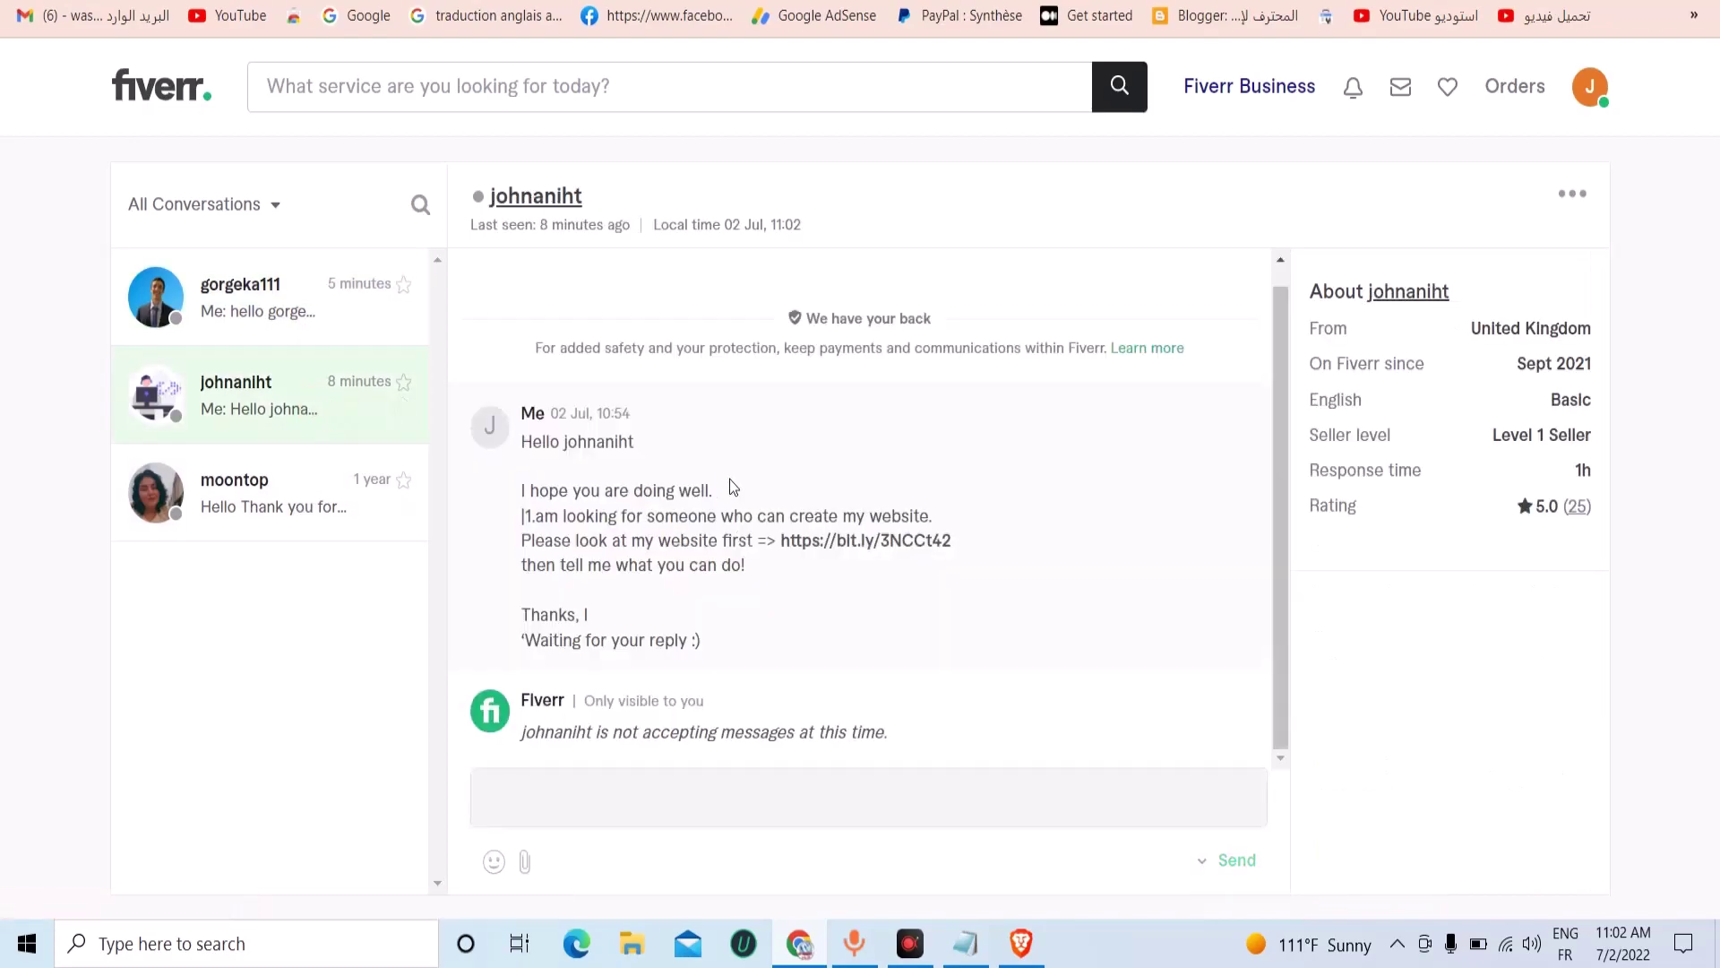
right_click(812, 543)
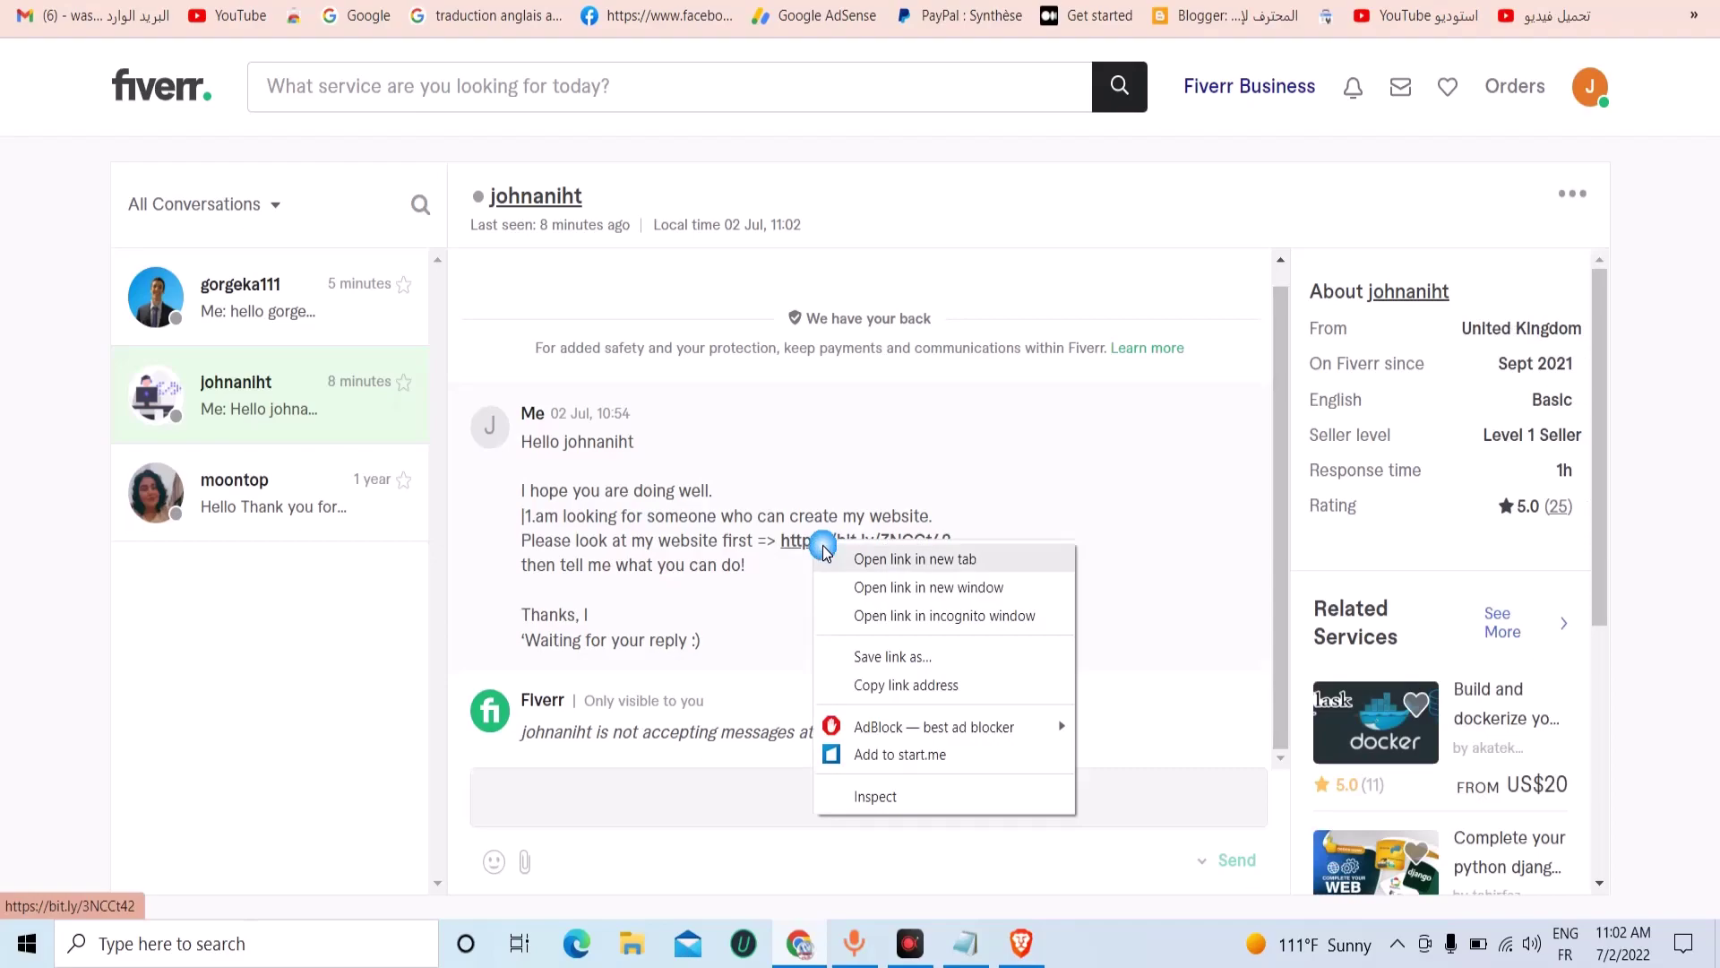
click(826, 549)
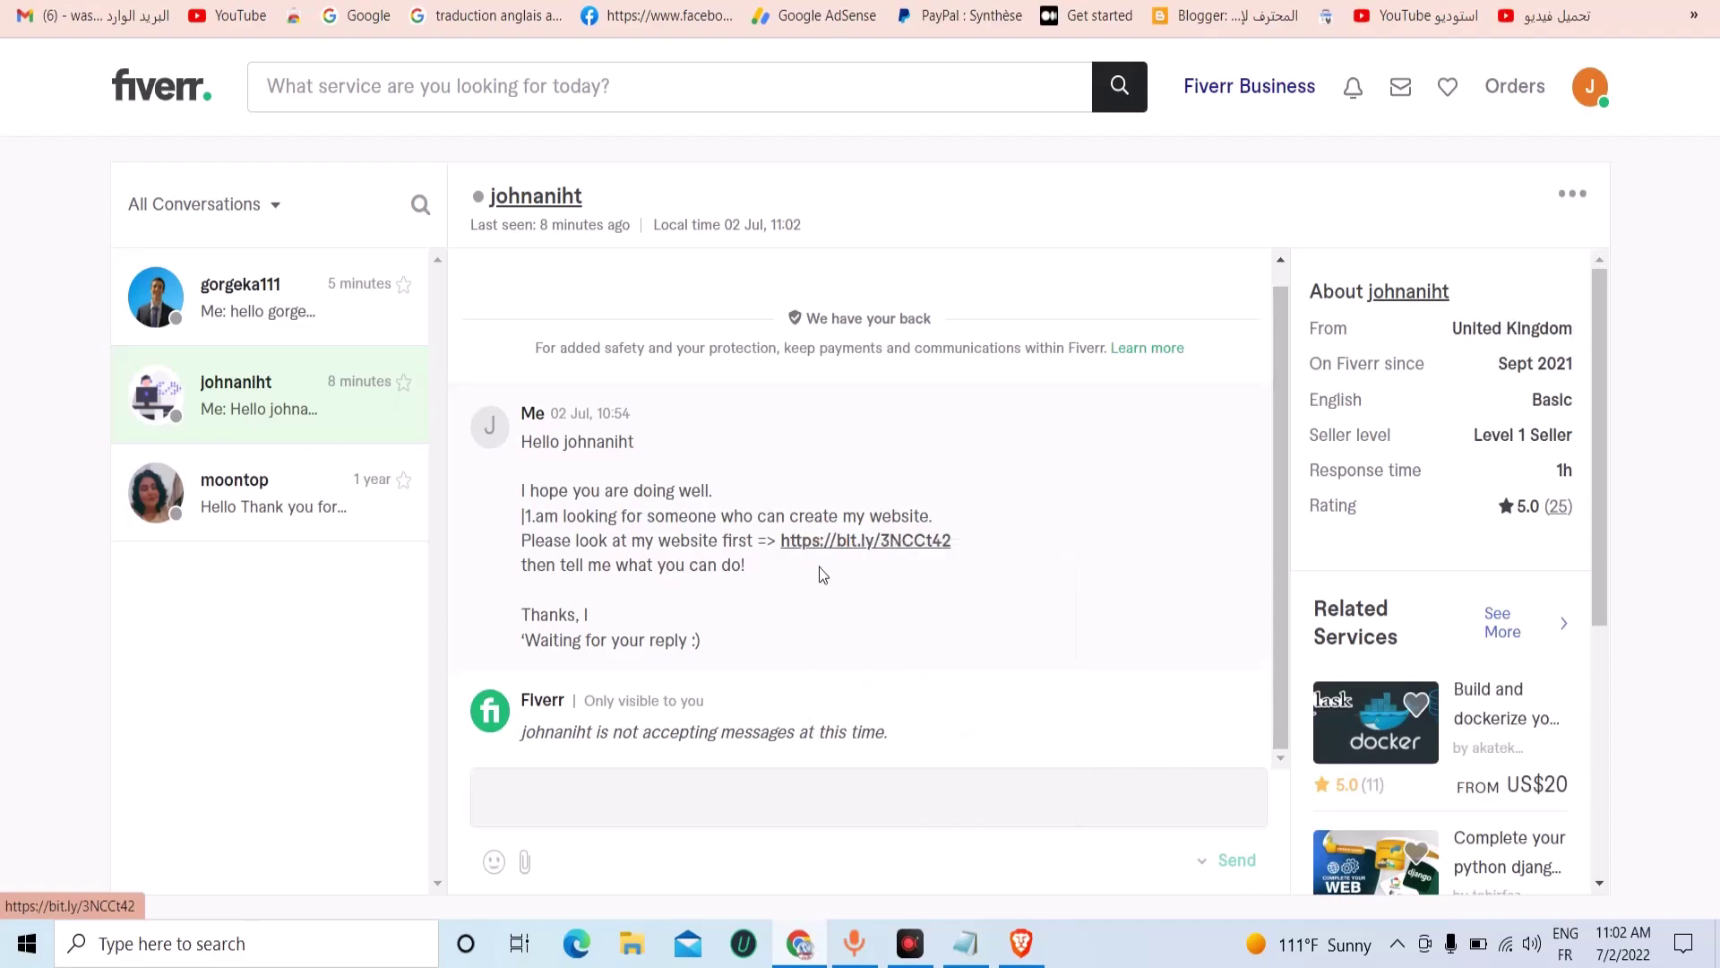
drag(937, 537, 1111, 549)
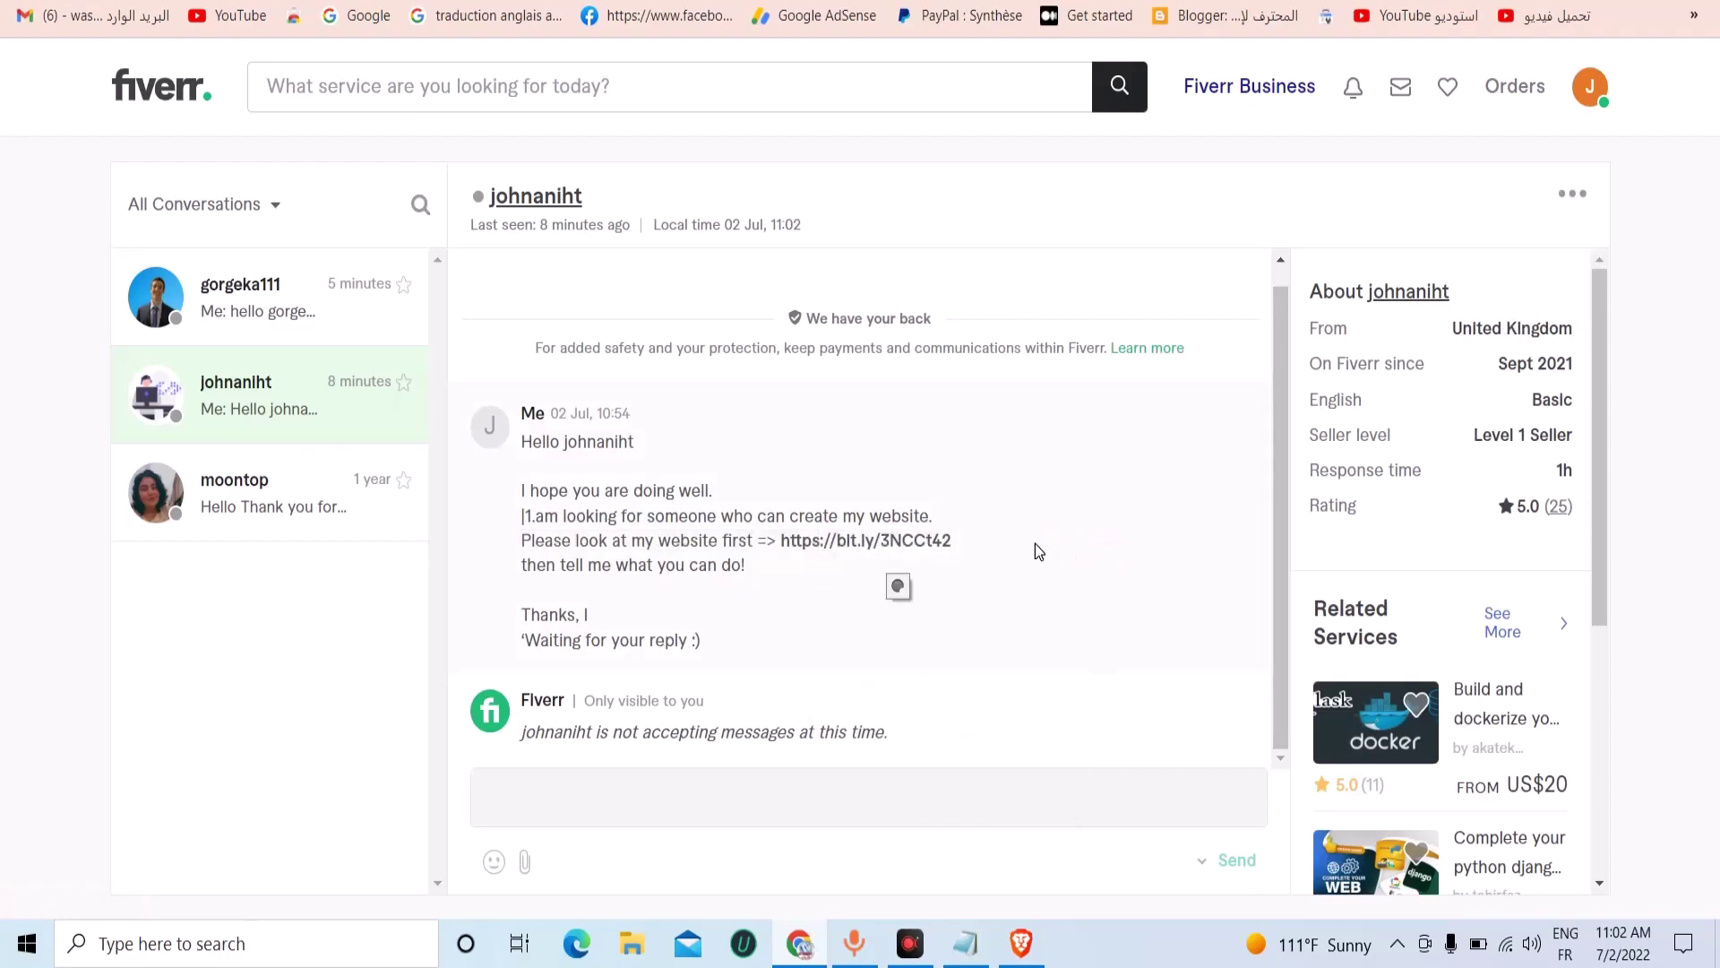
drag(952, 540, 815, 553)
right_click(815, 570)
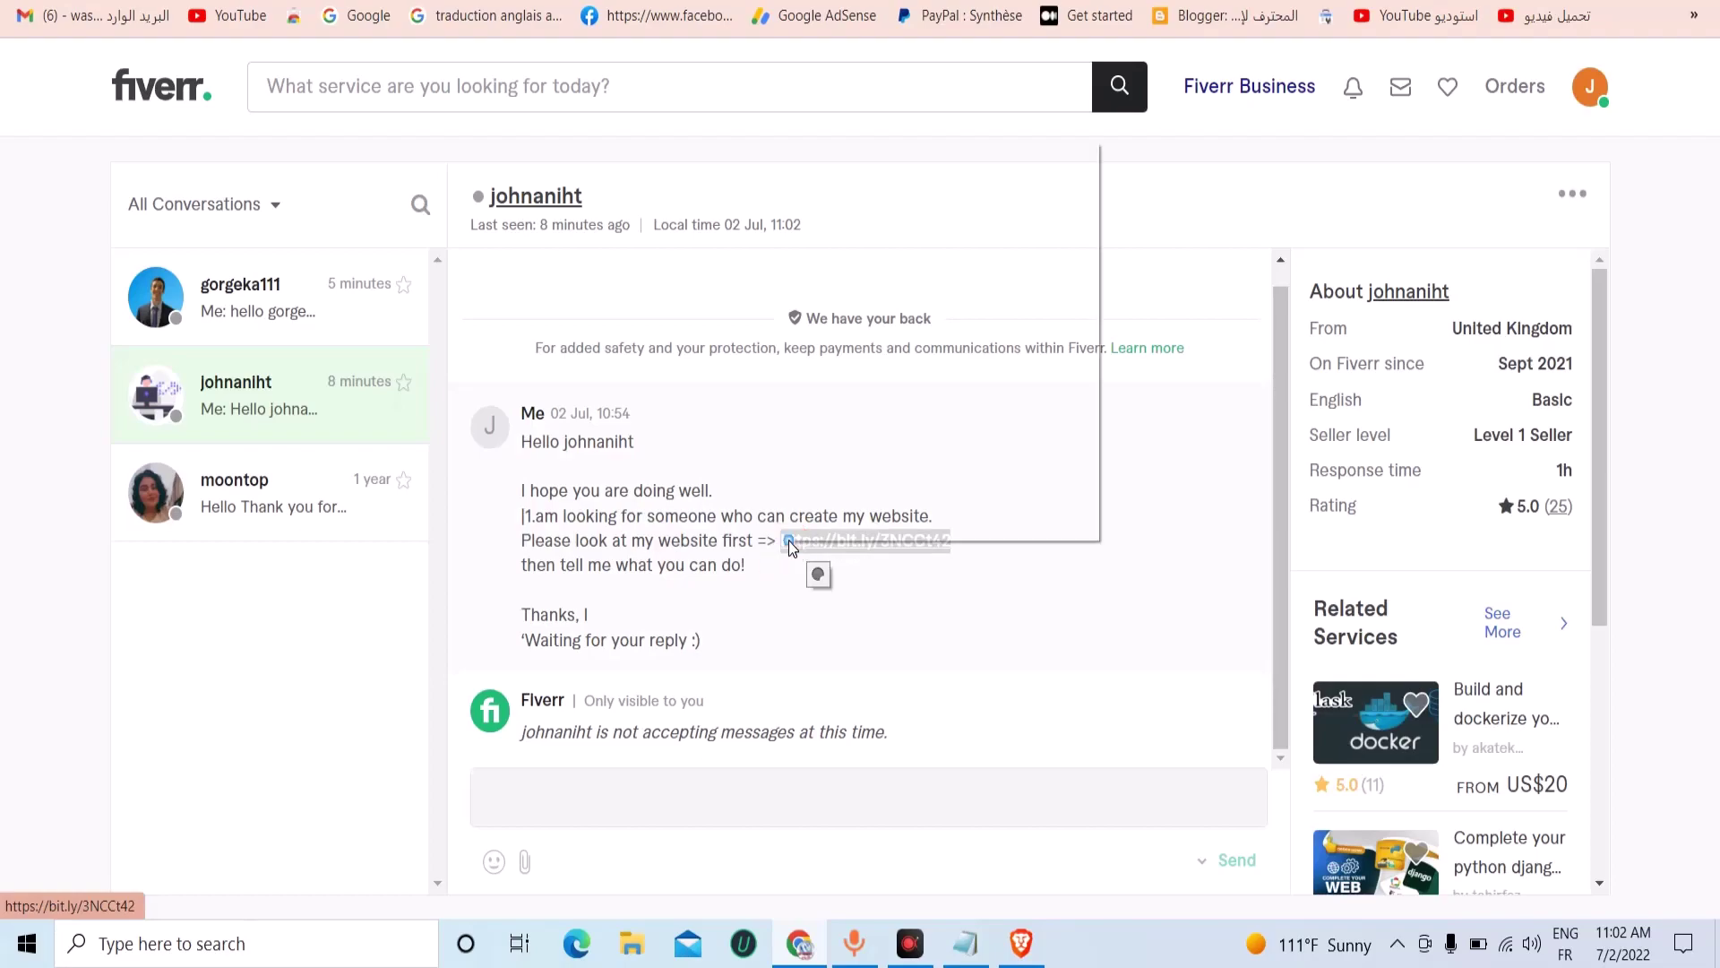
click(873, 326)
Paste the copied Bitly link into the log-in tab's address bar and open it.
key(ctrl+Tab)
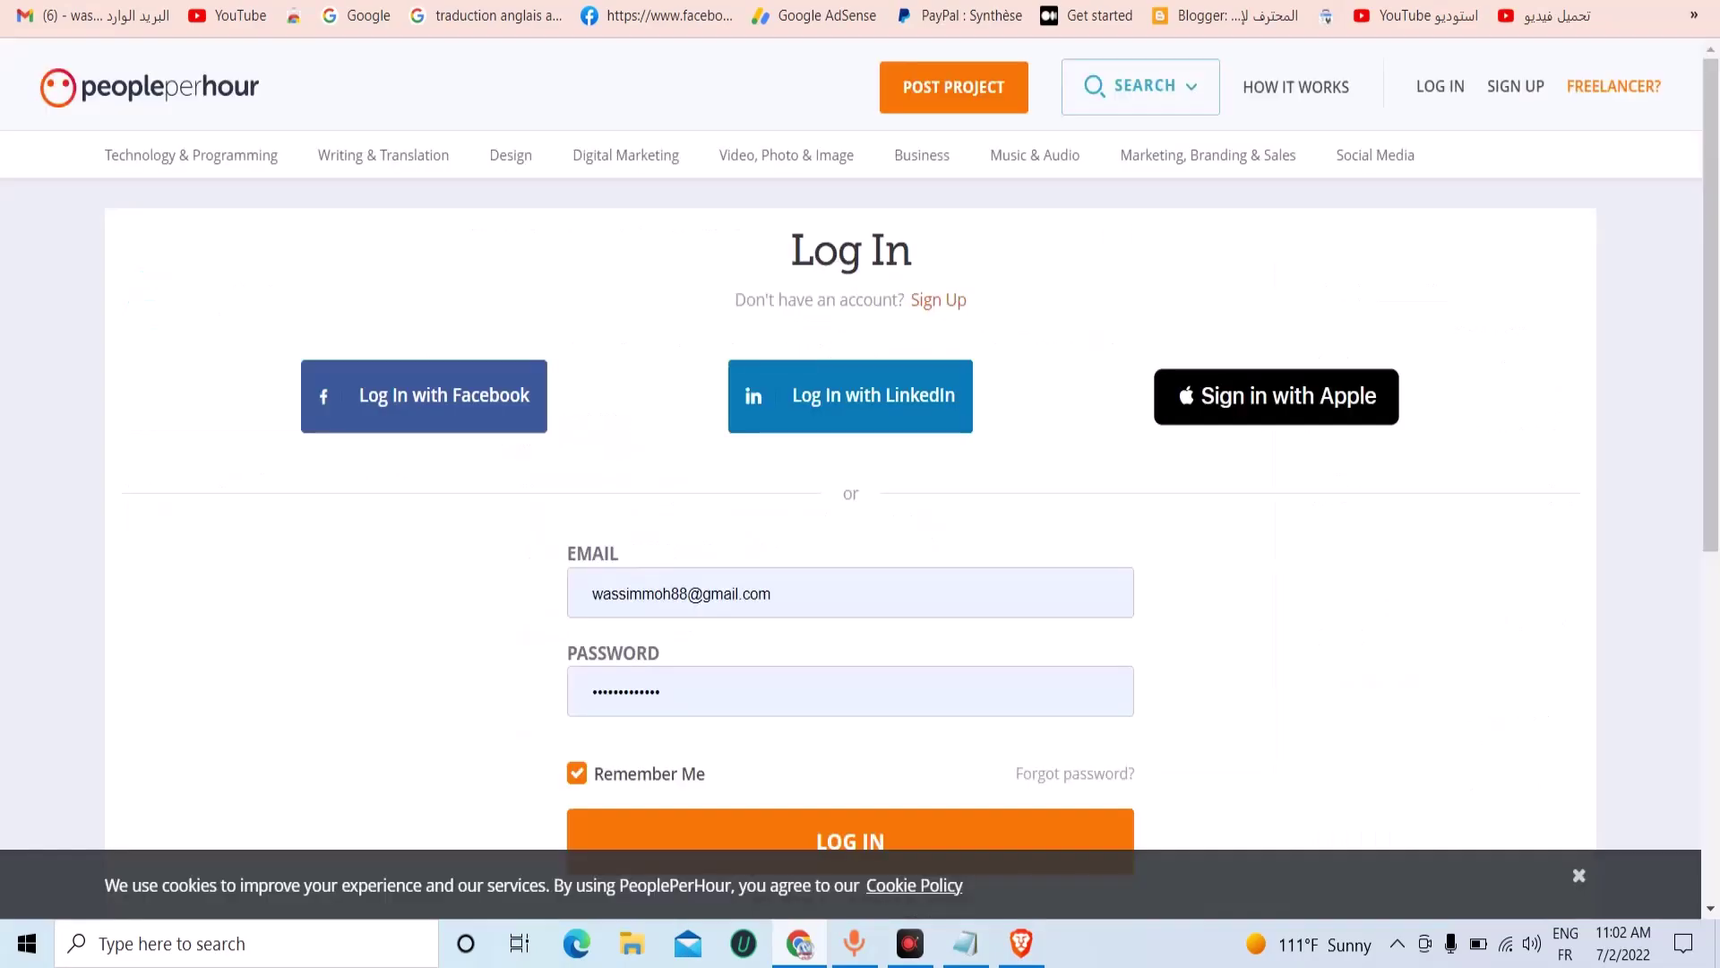
right_click(1119, 14)
click(1184, 163)
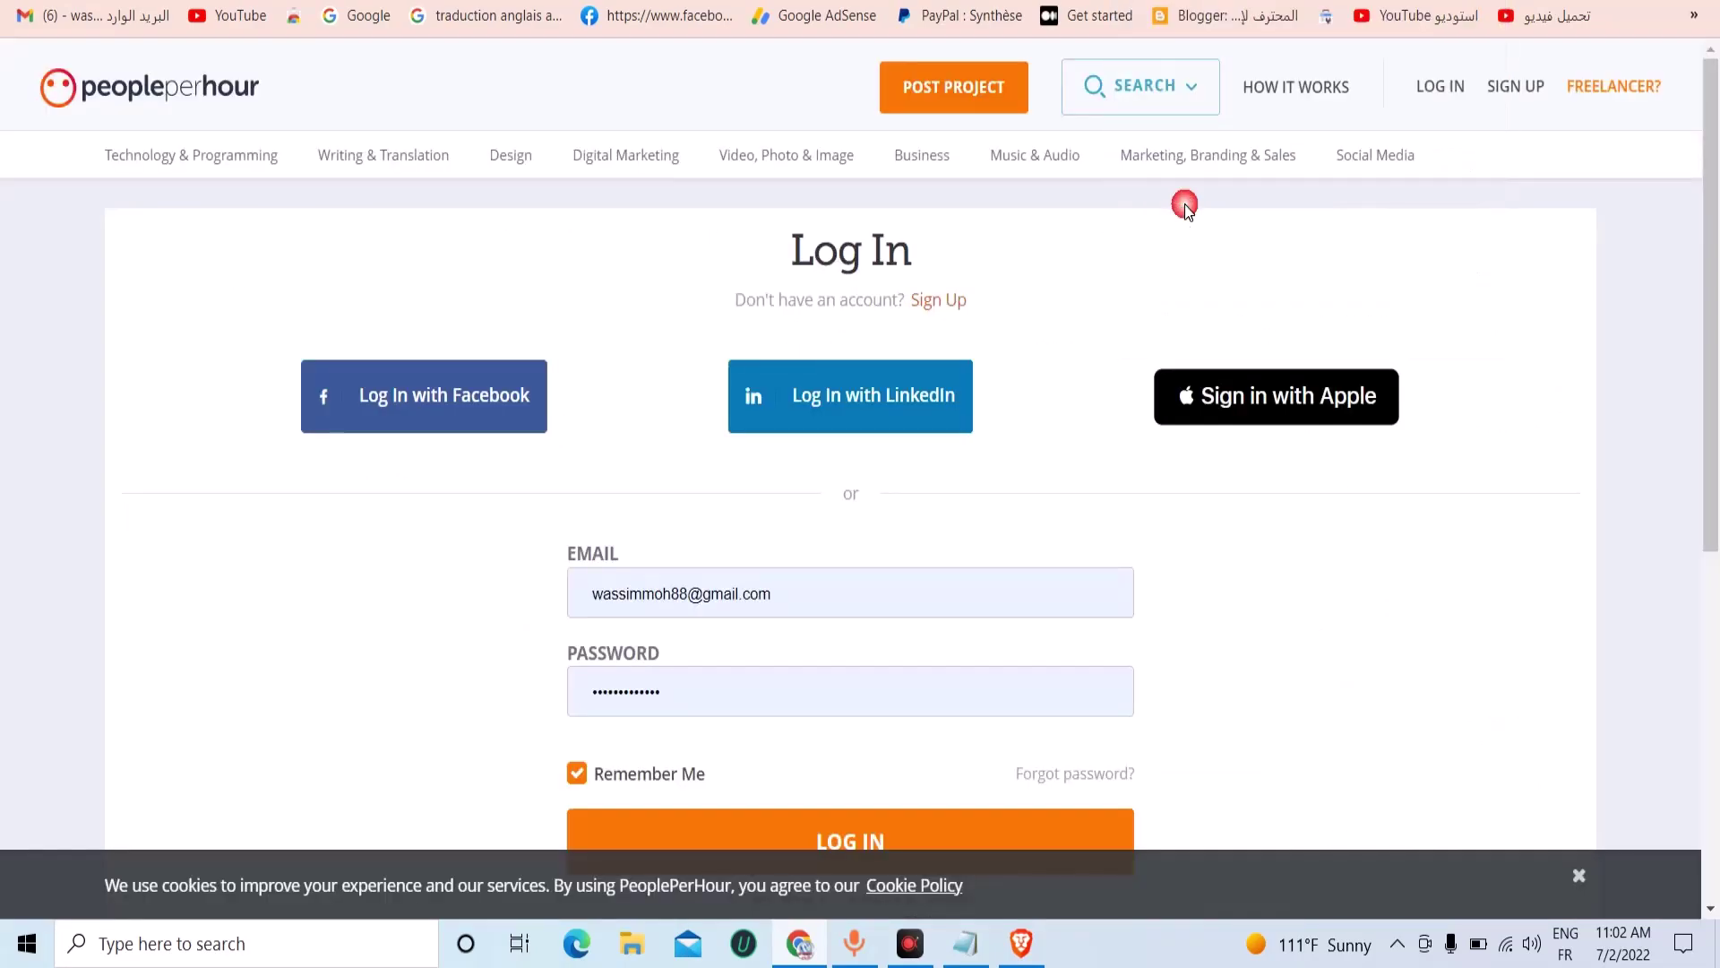
key(Return)
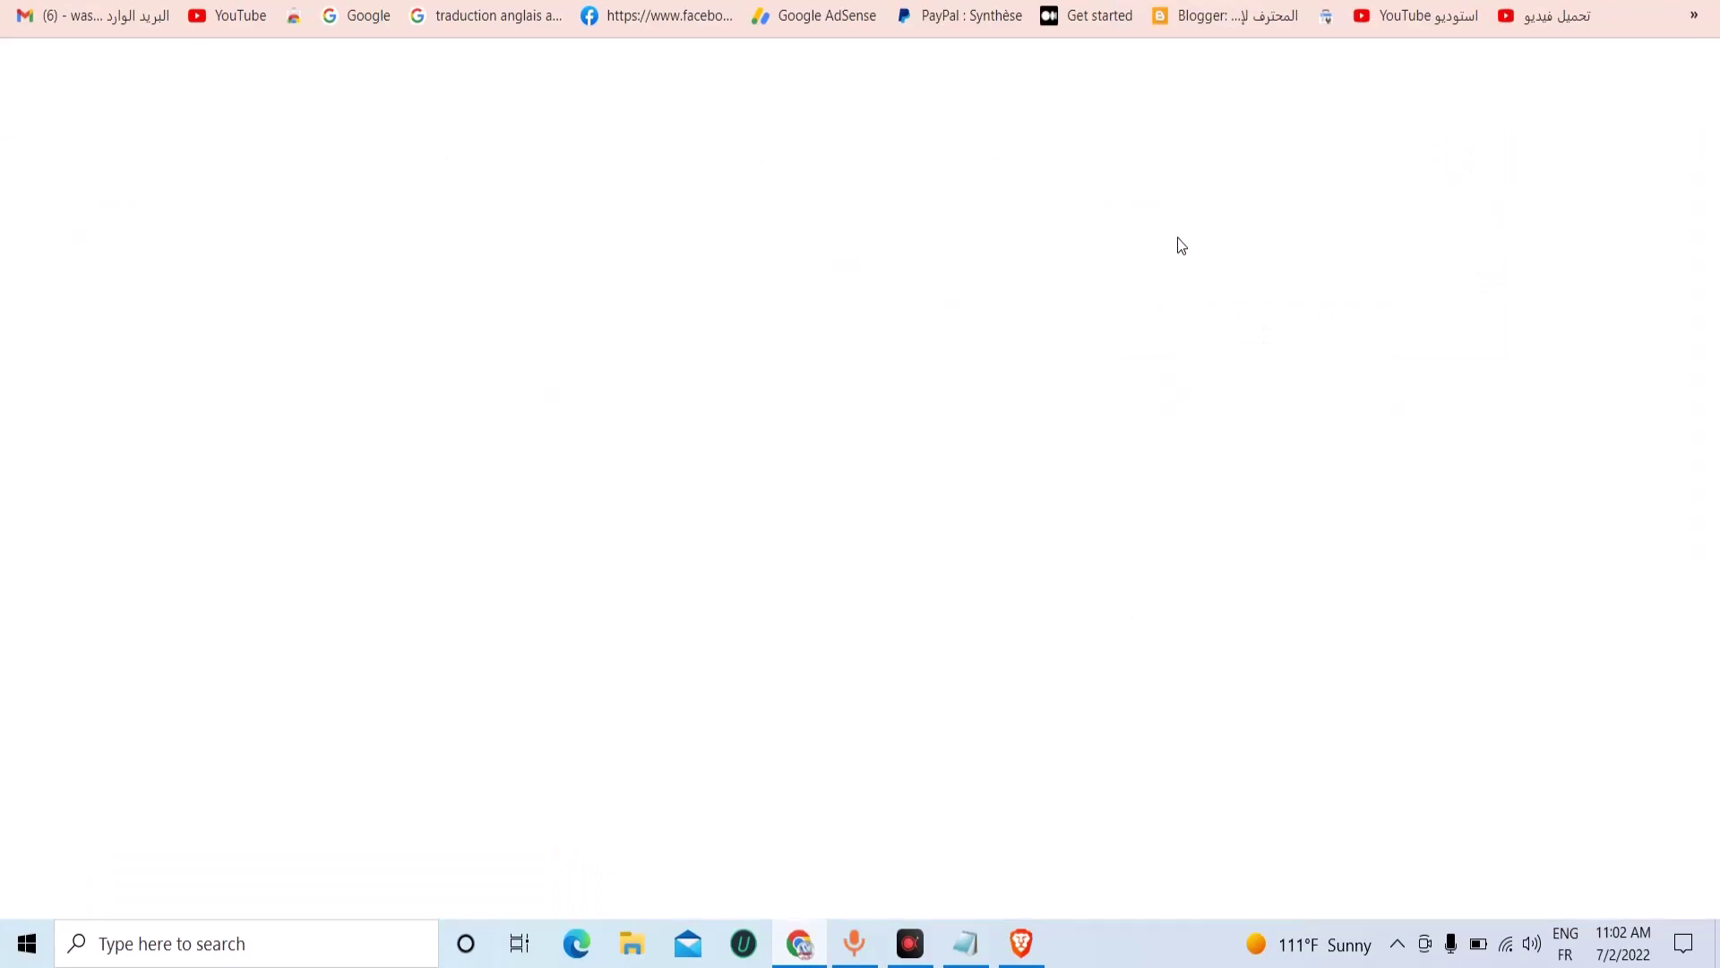
Return to the PeoplePerHour WorkStream showing the sent request and close the site statistics overlay.
key(ctrl+Tab)
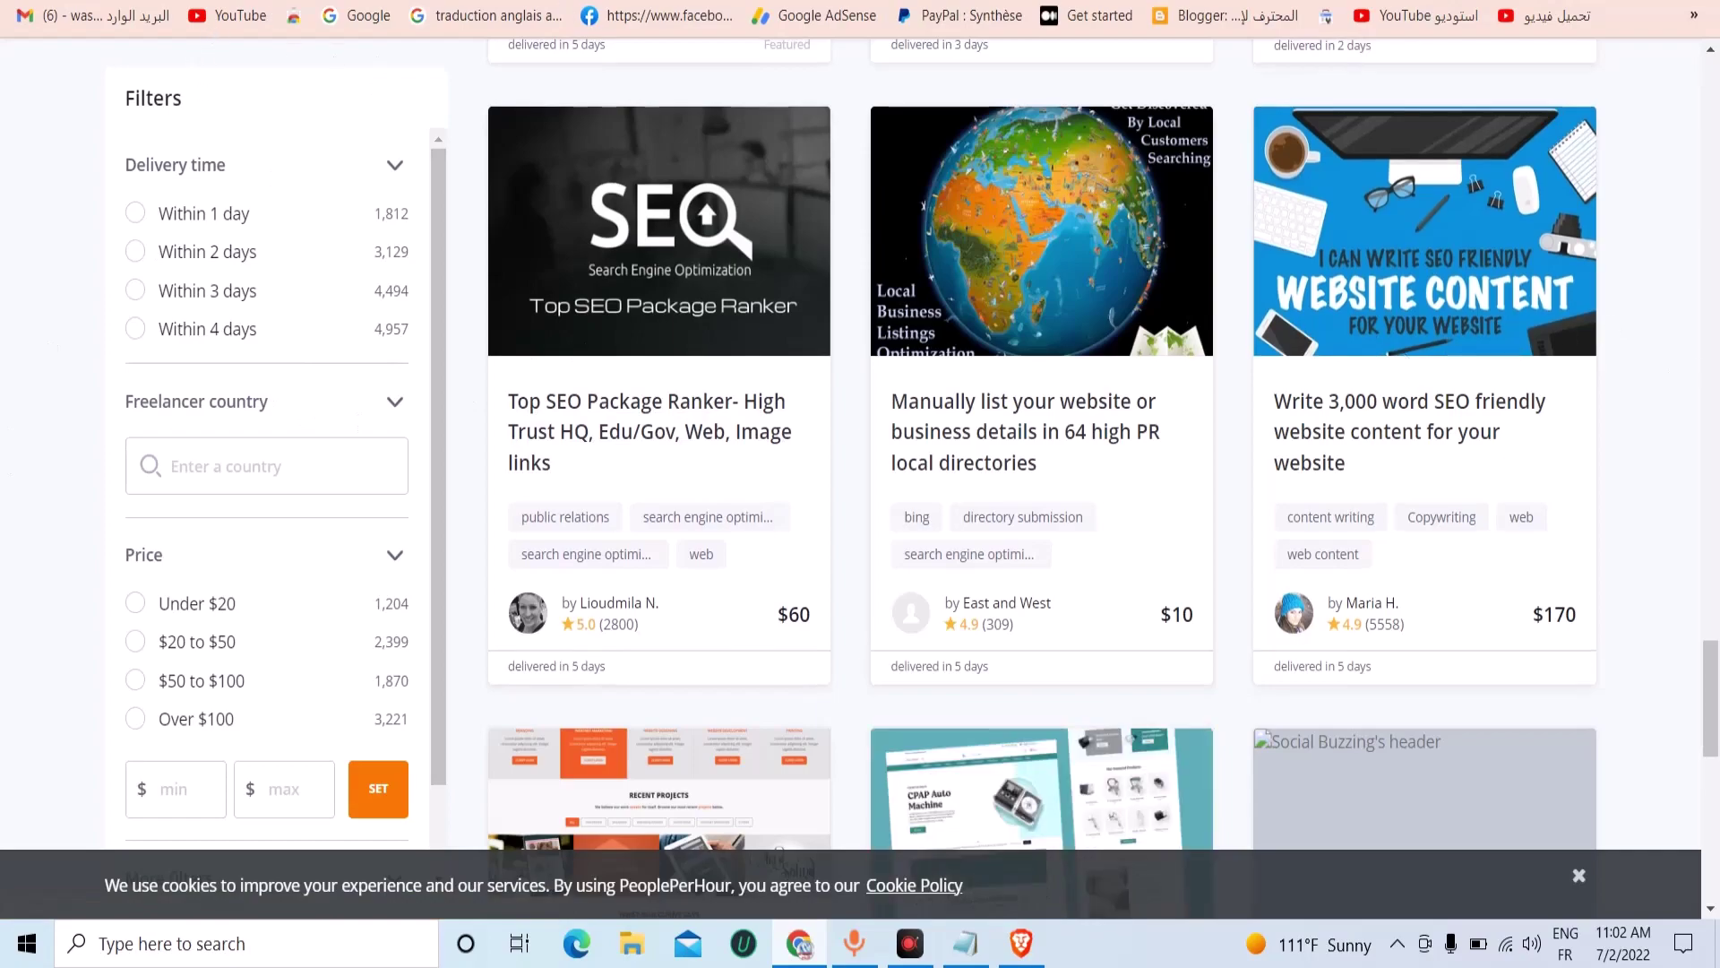
key(ctrl+Tab)
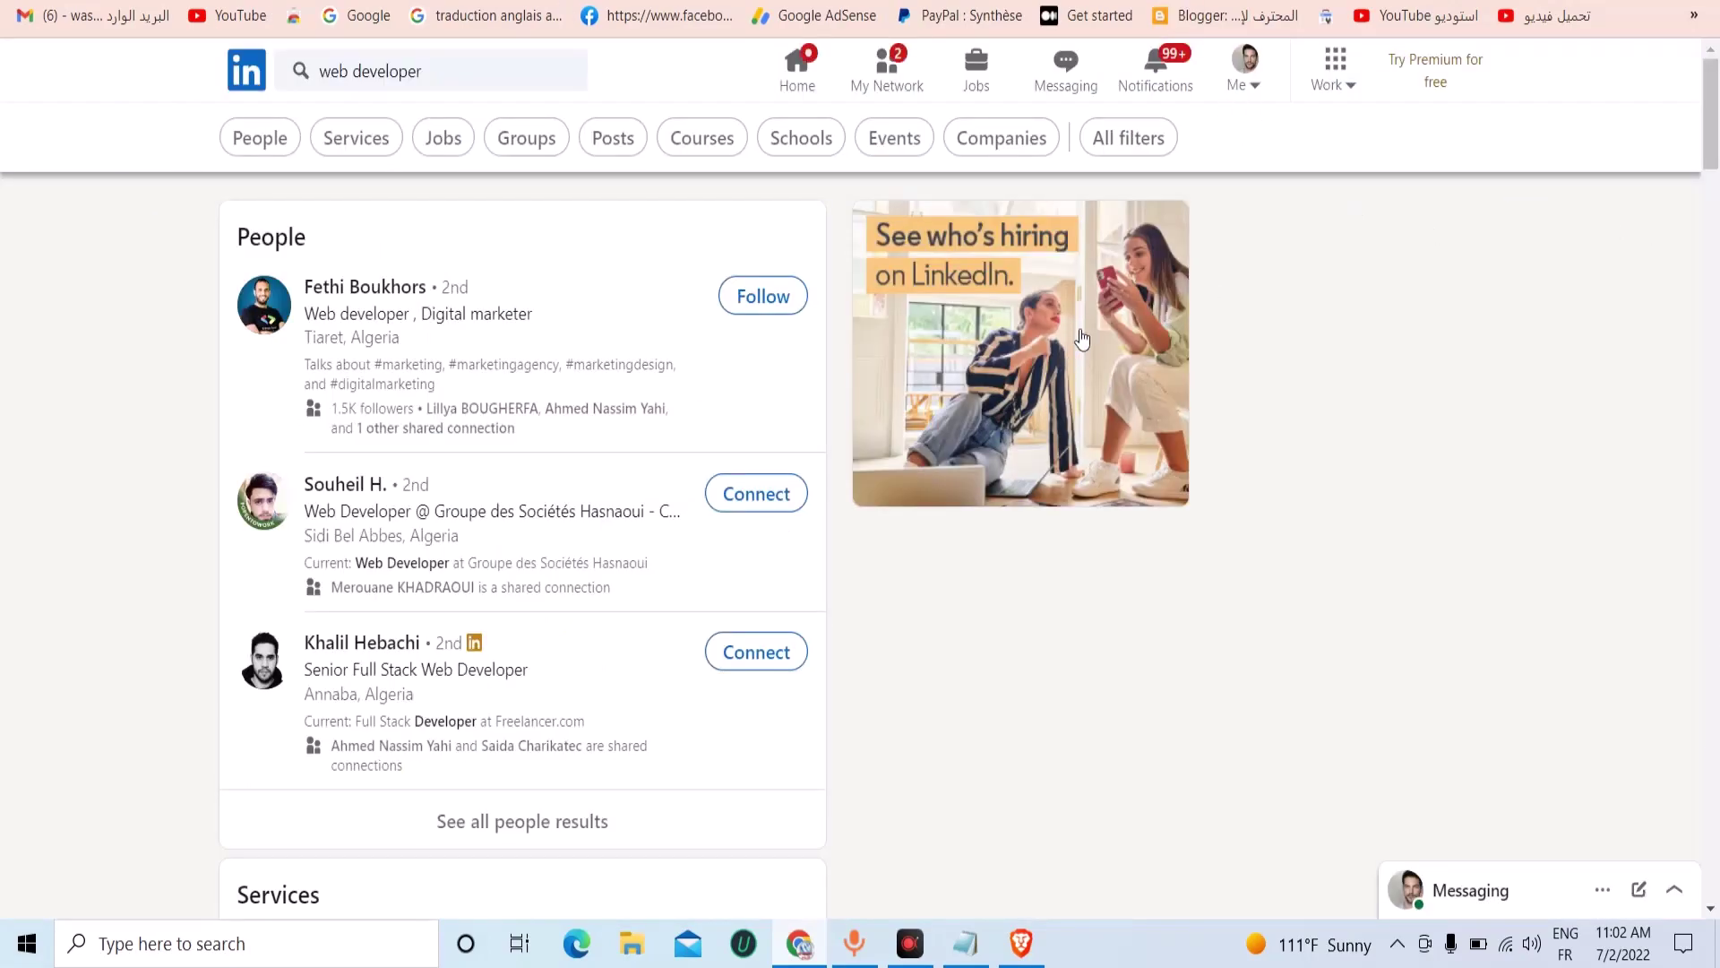
key(ctrl+Tab)
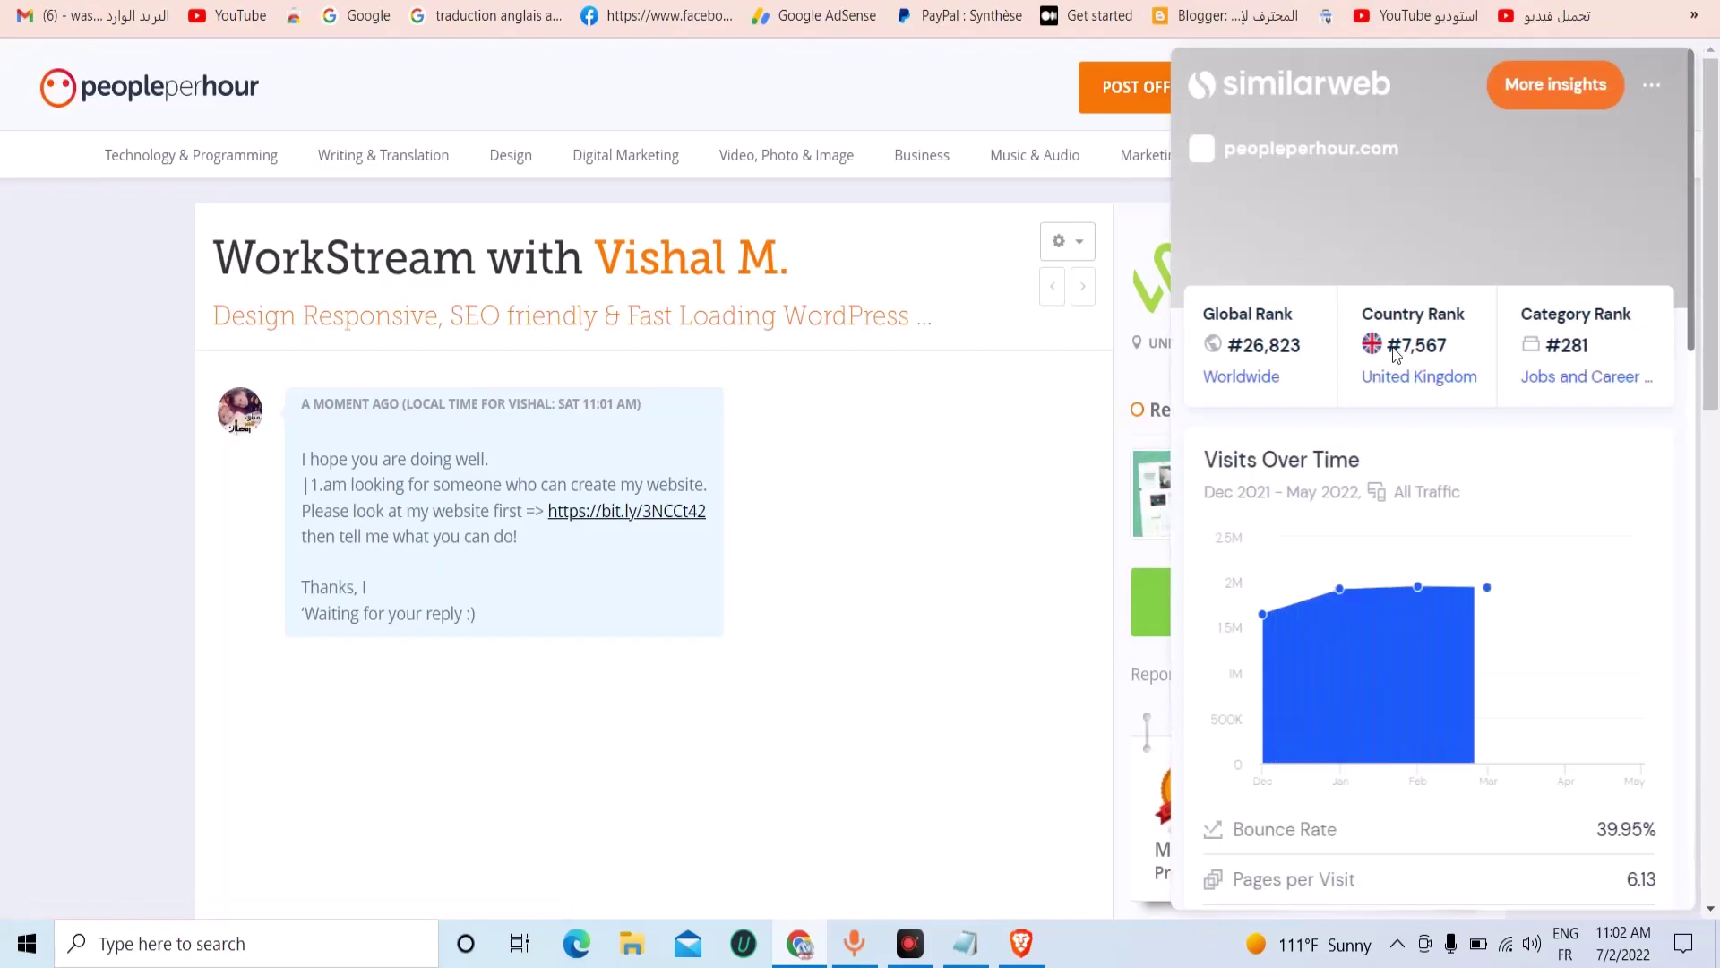
scroll(1492, 537, down, 3)
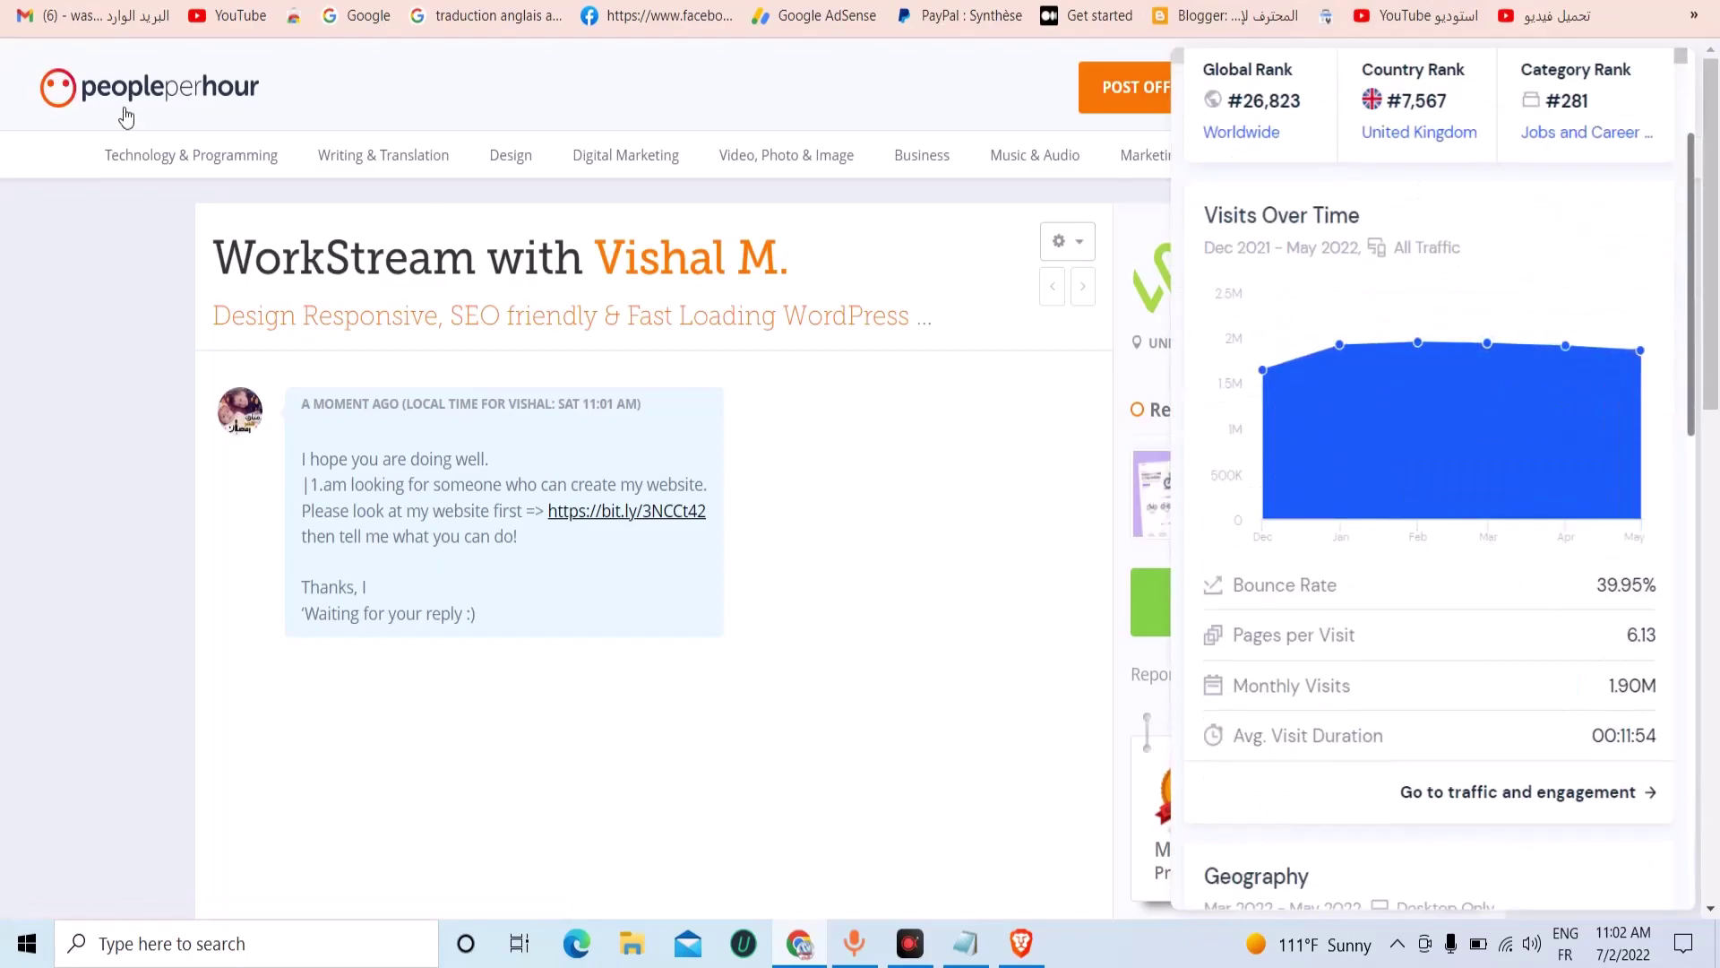
click(8, 280)
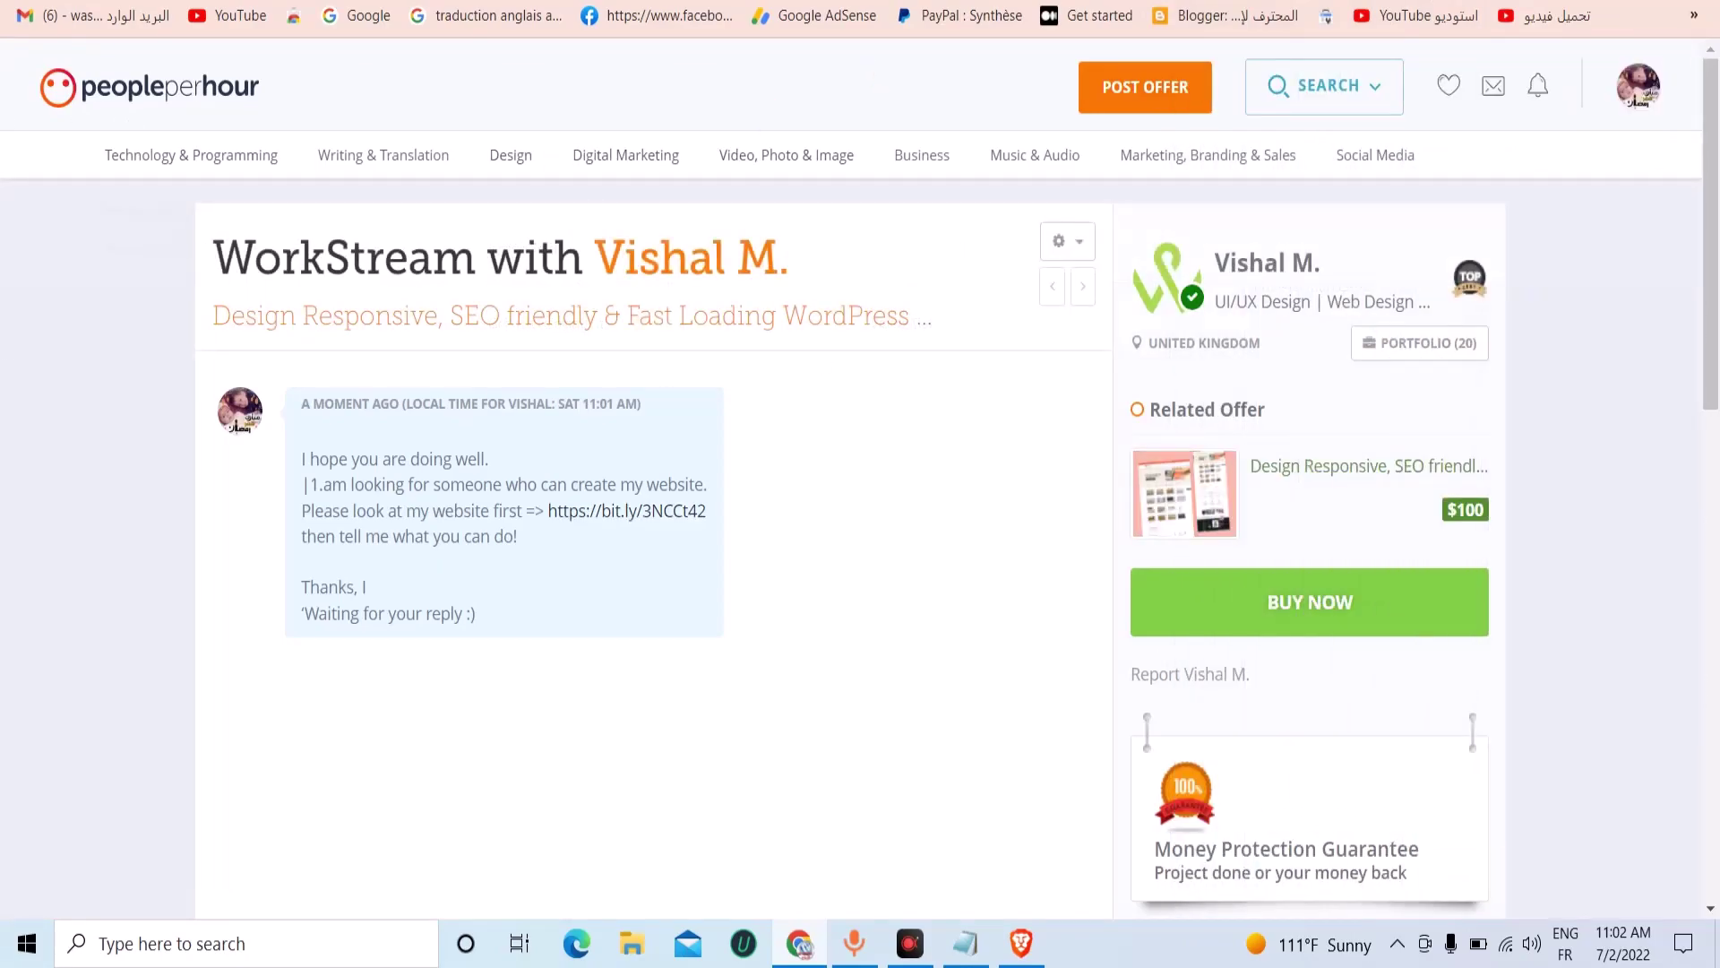
Return to the LinkedIn 'web developer' search results and dismiss the search suggestions.
click(1326, 2)
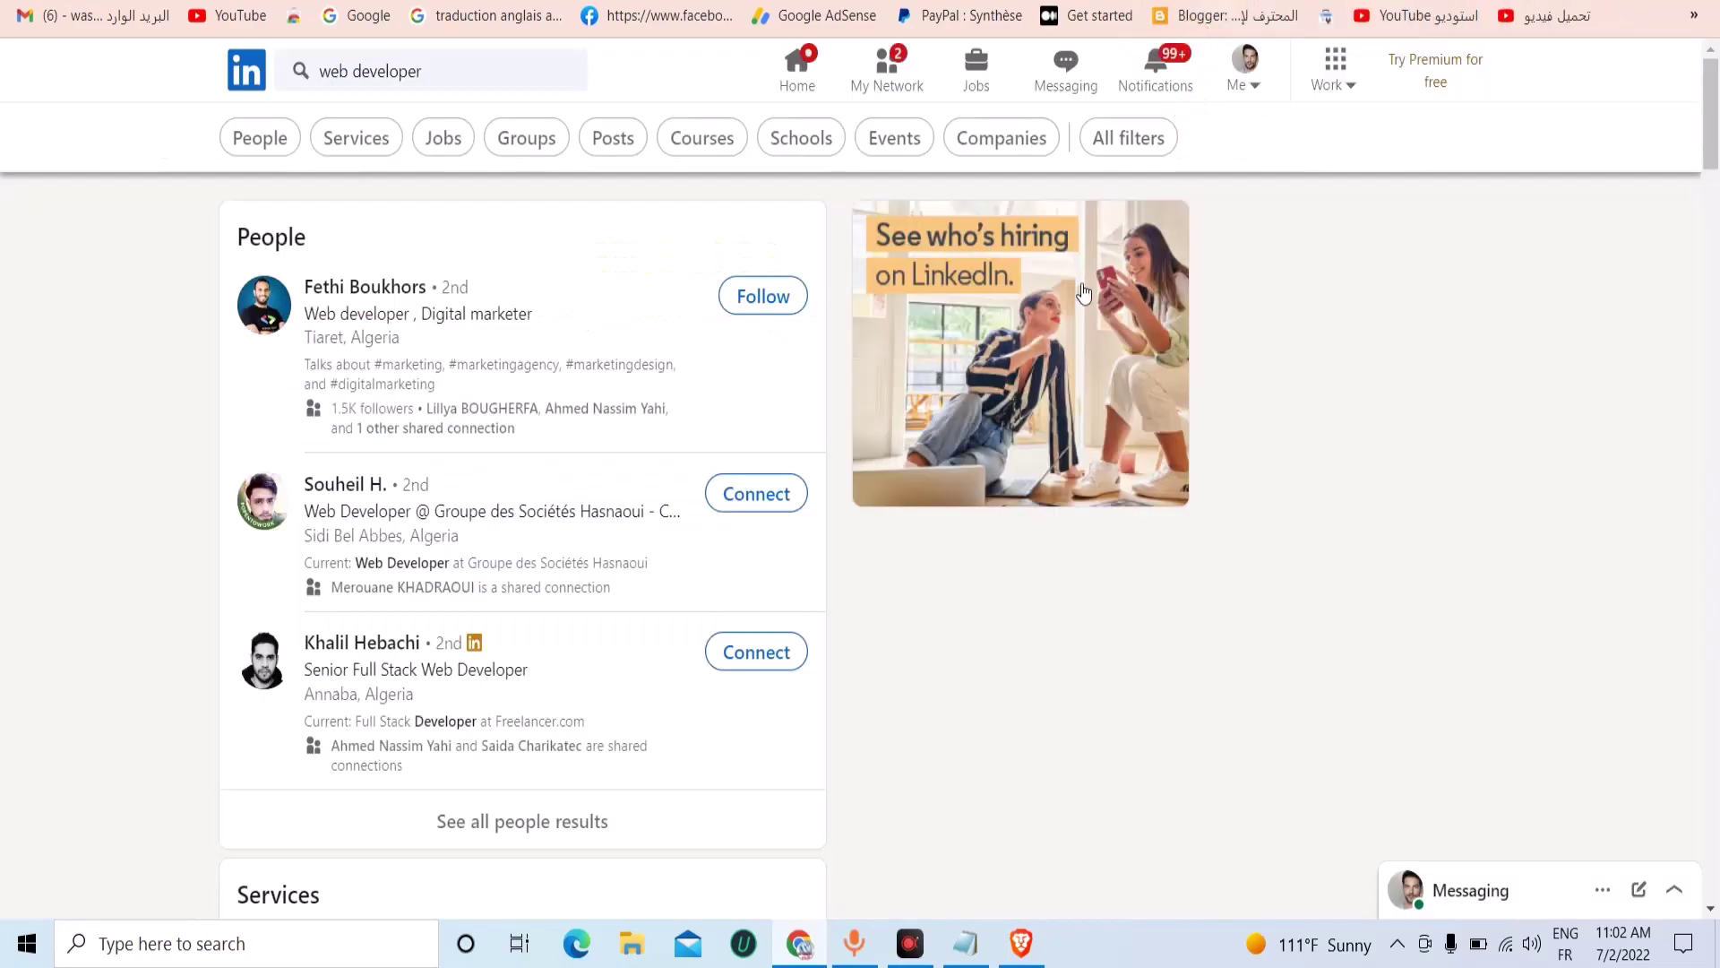
click(401, 76)
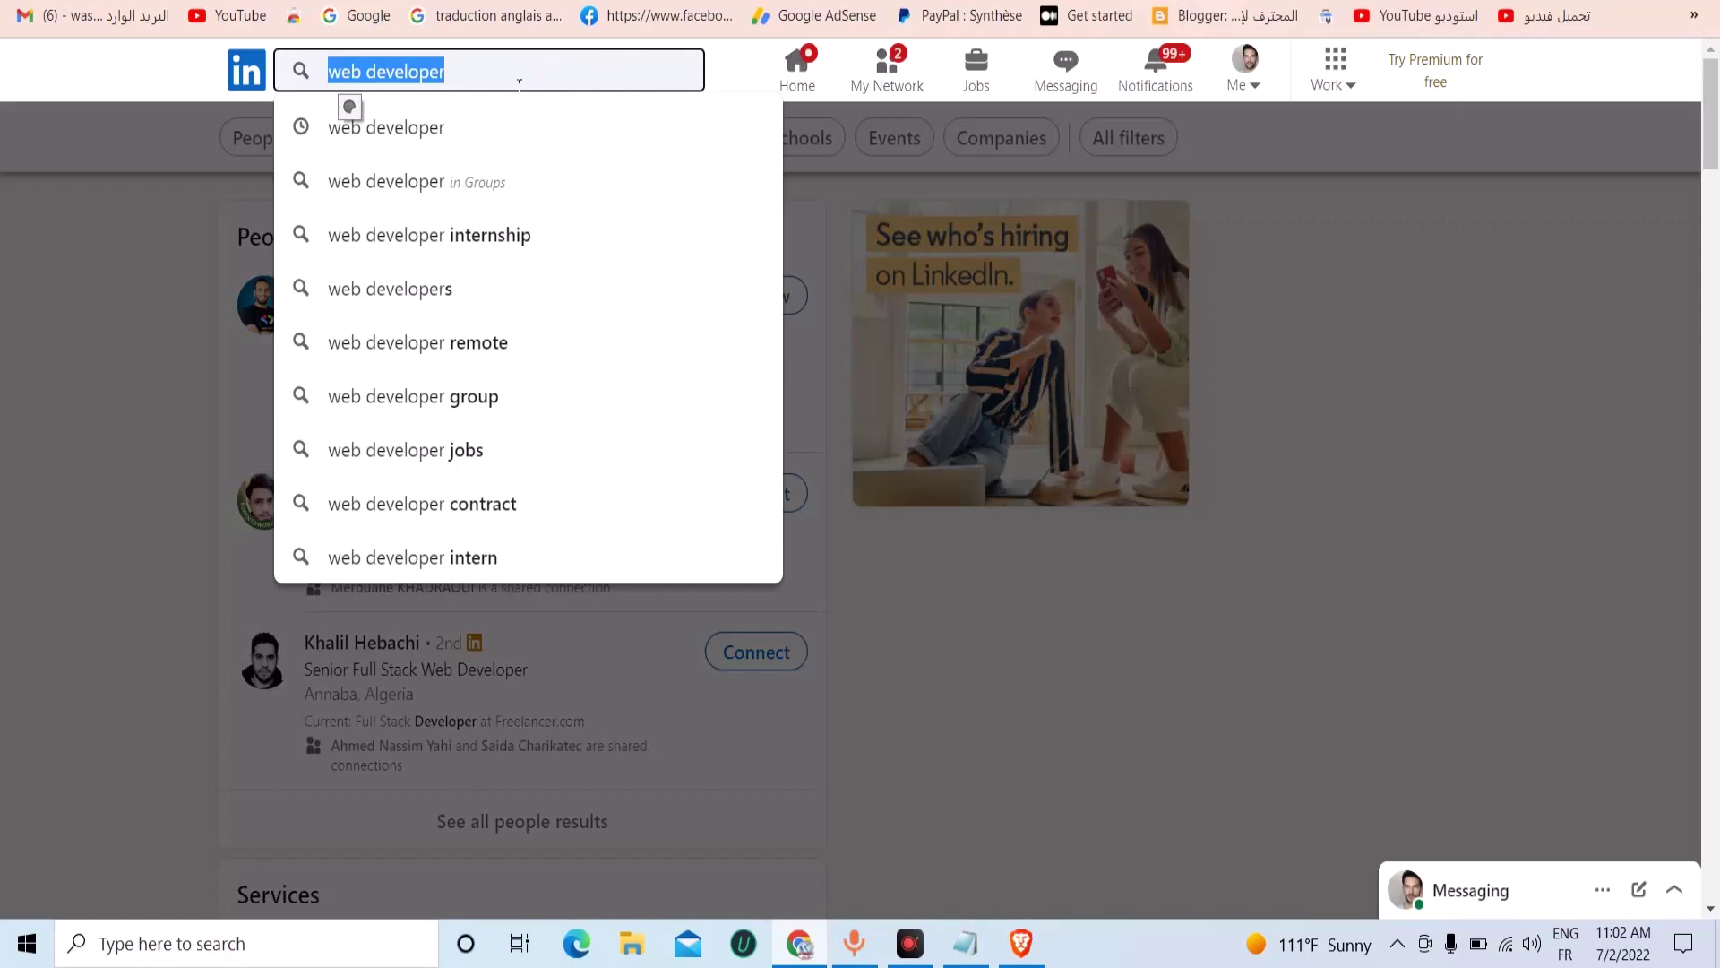
click(1314, 316)
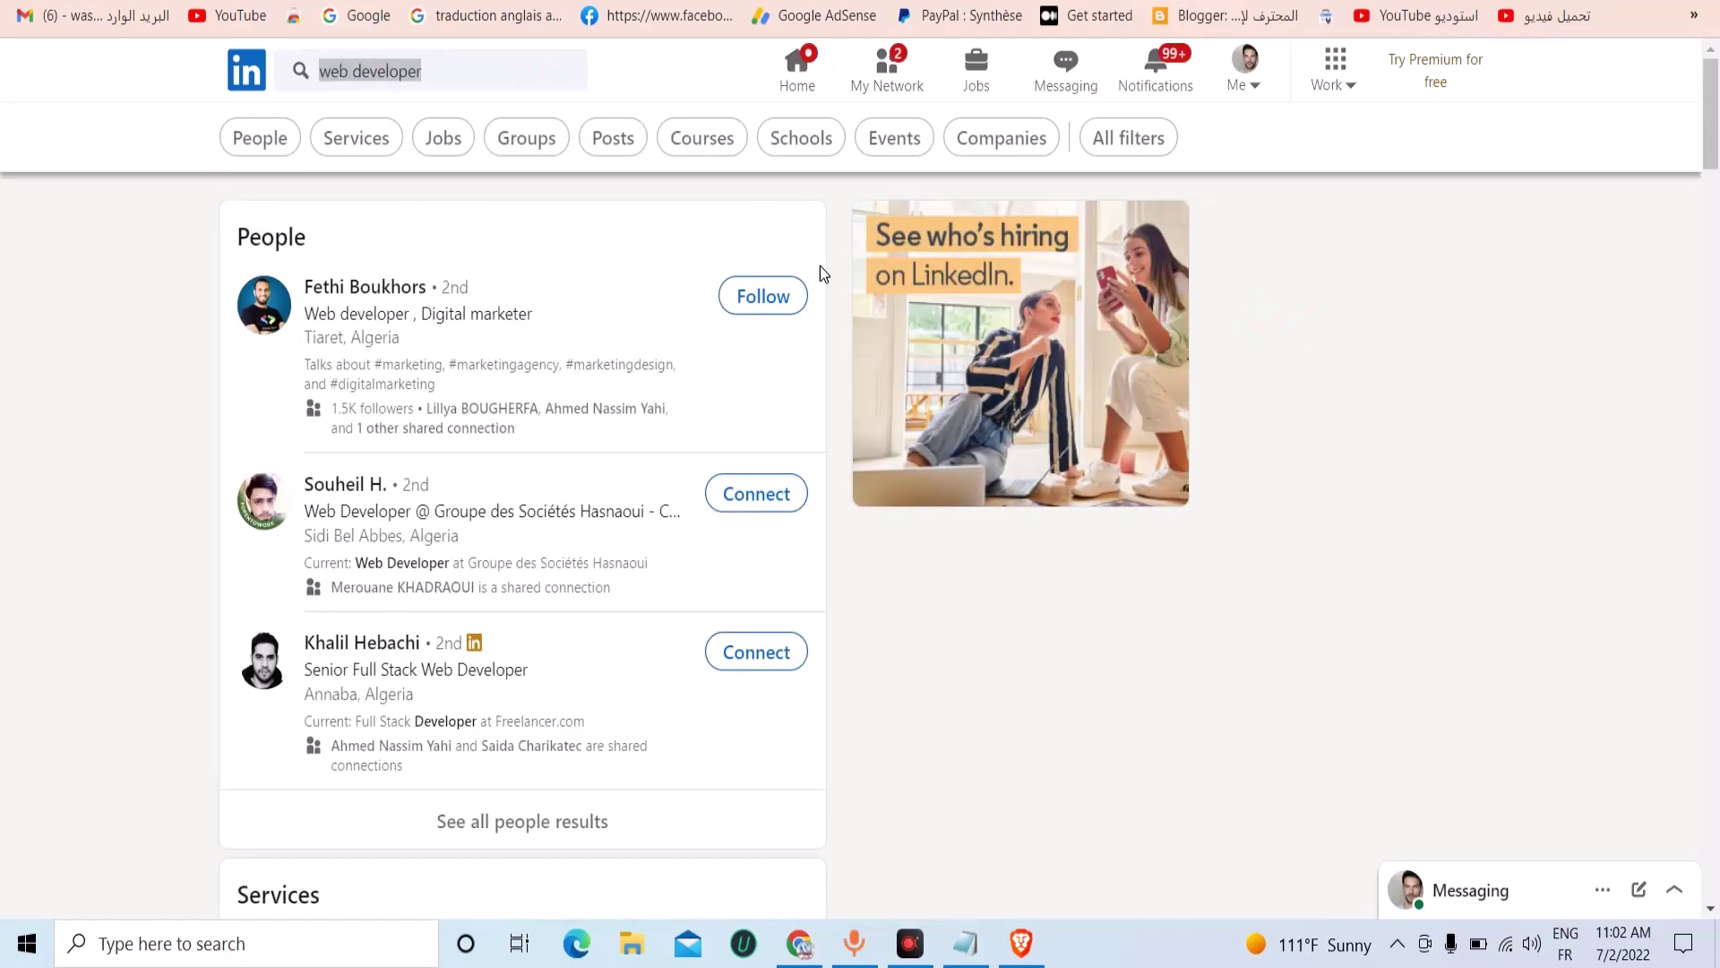
right_click(411, 315)
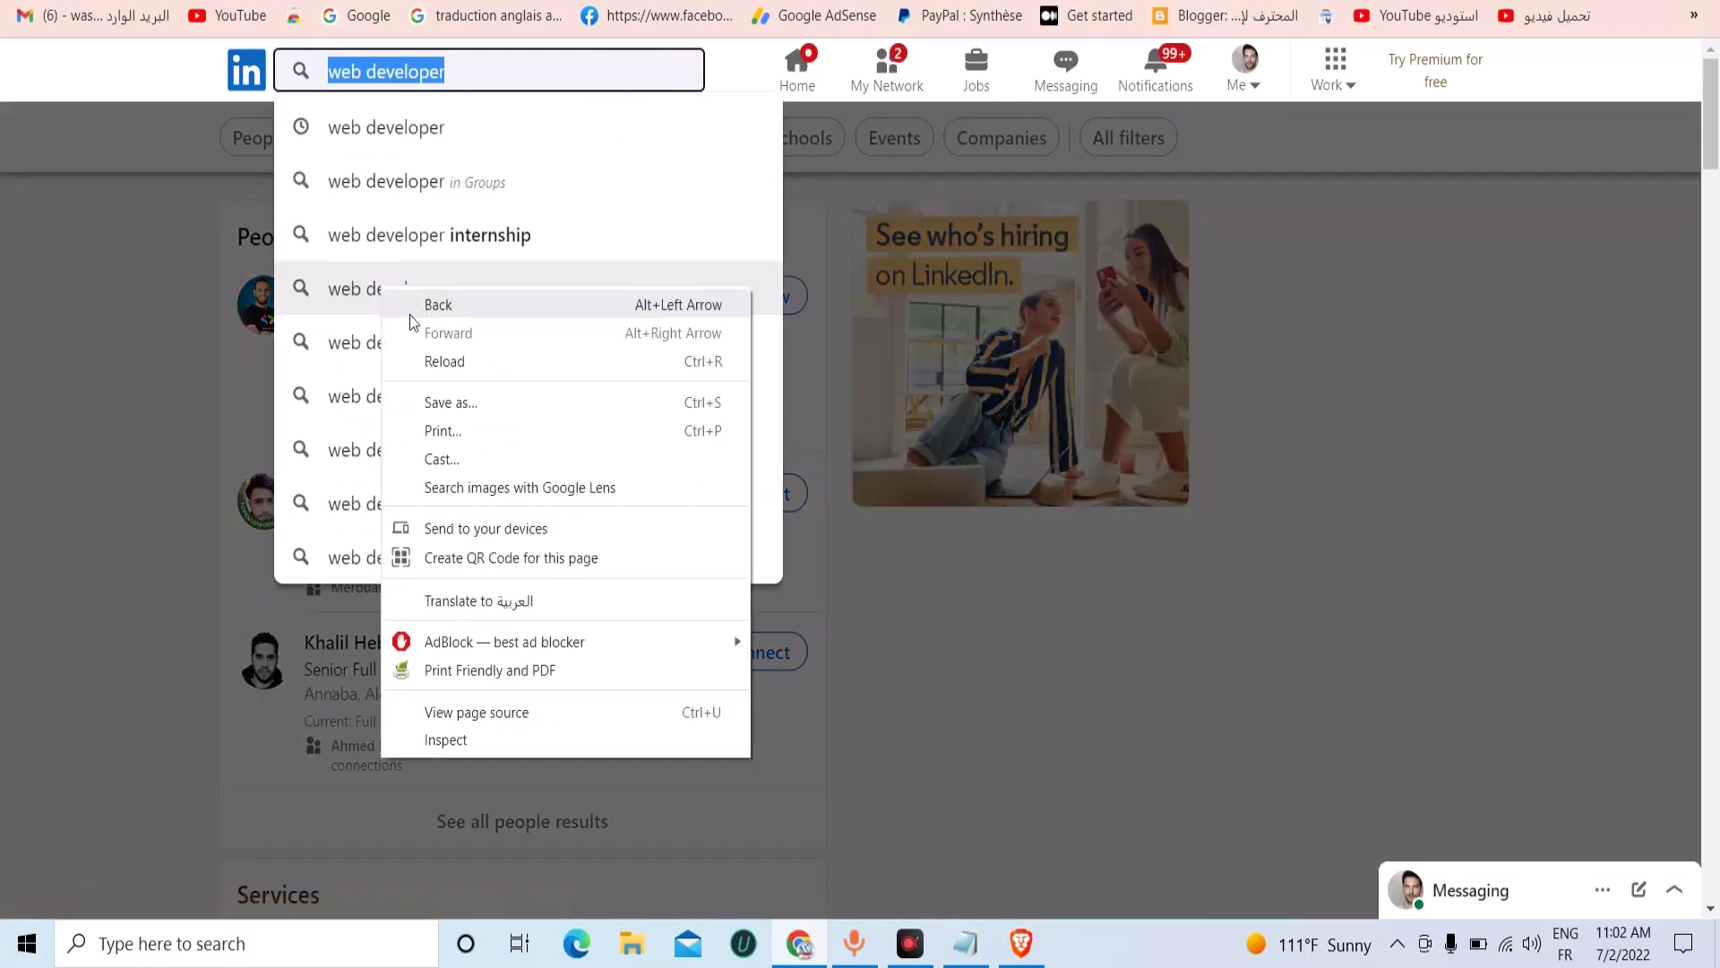
click(104, 287)
click(104, 286)
Open the first developer's profile in a new tab and scroll through Services and Jobs.
right_click(366, 283)
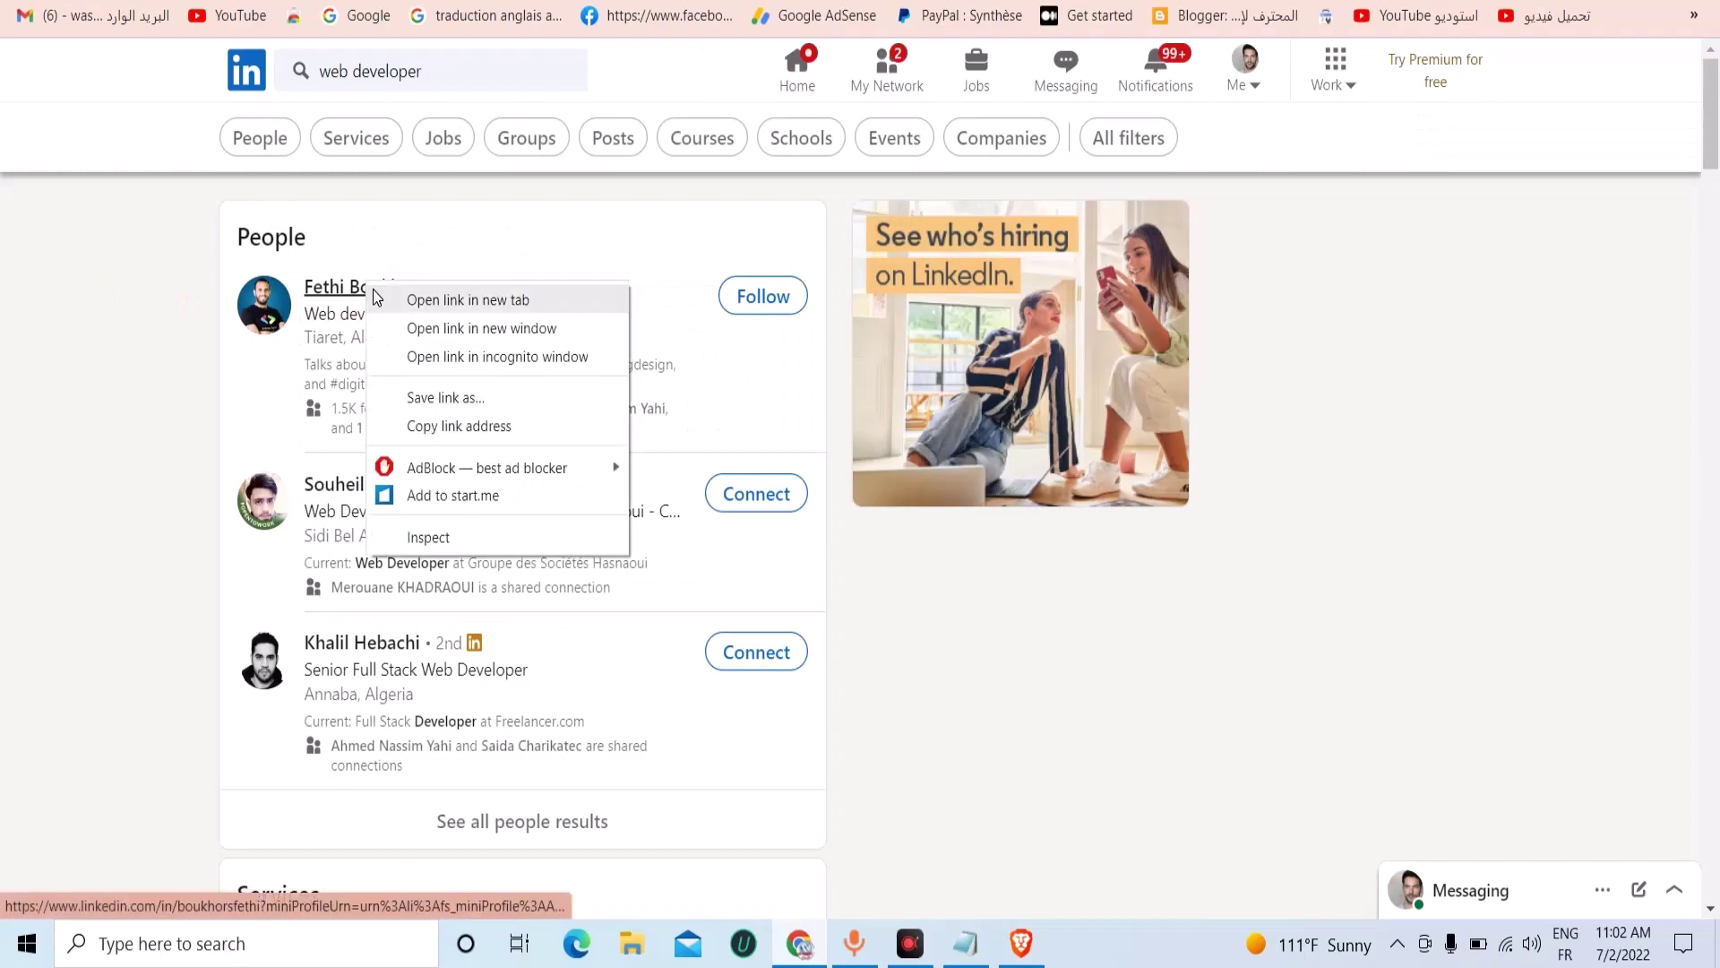
click(394, 297)
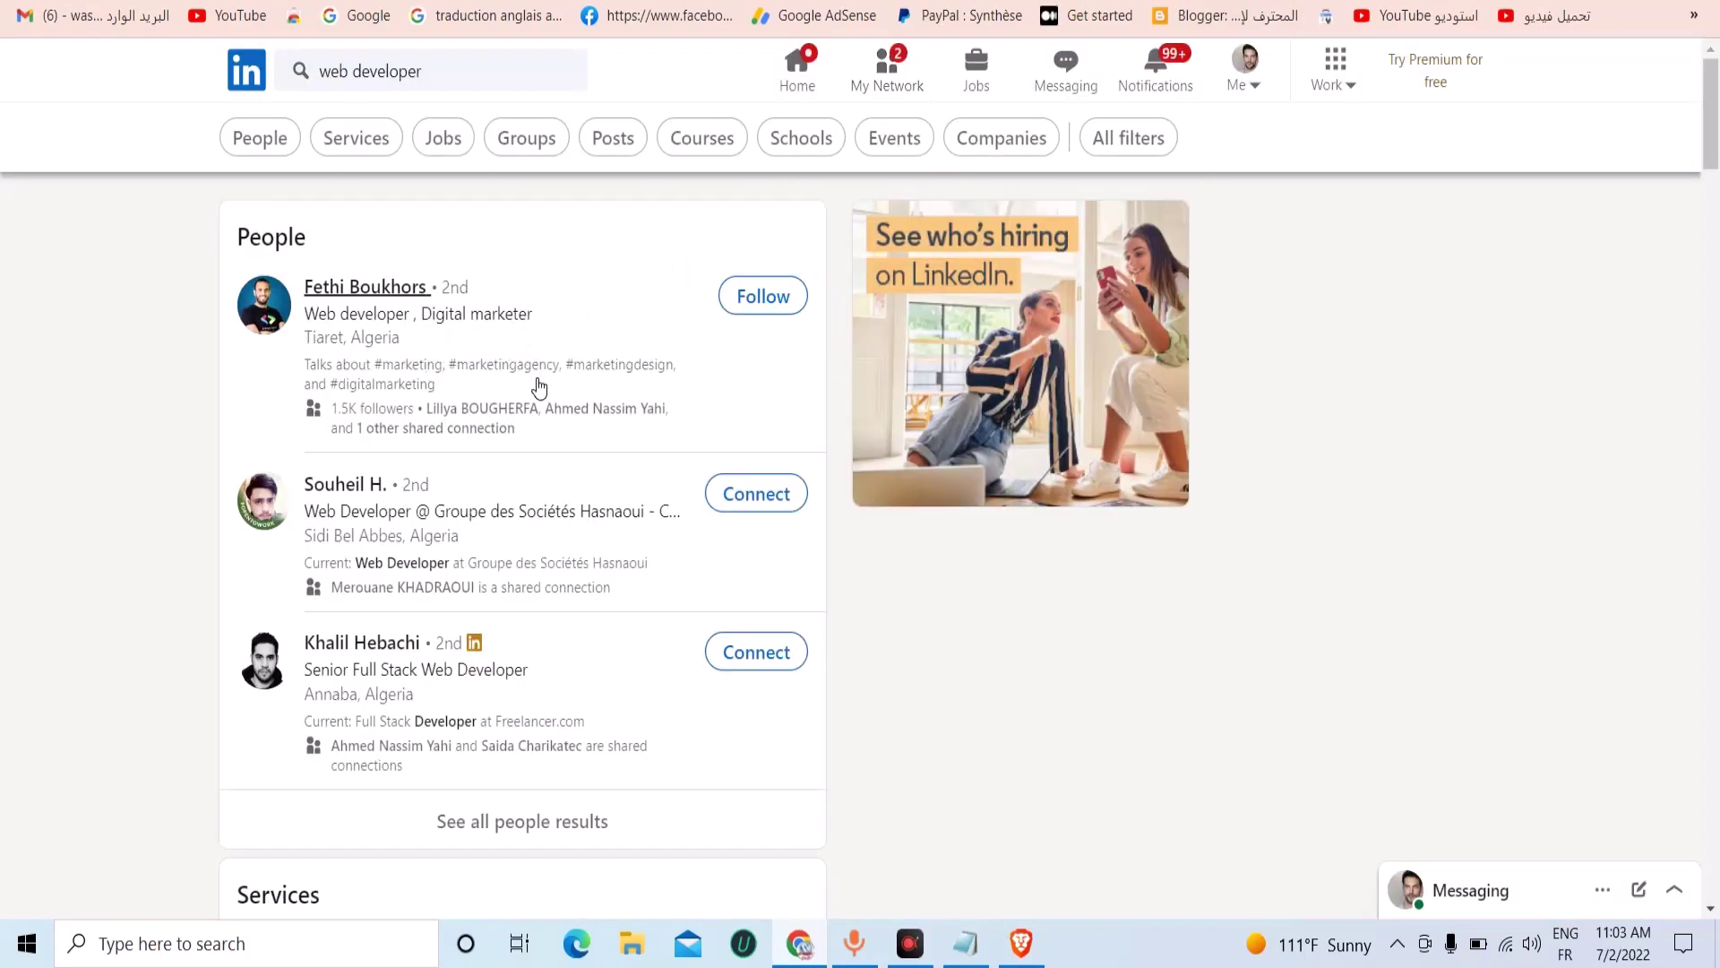
scroll(475, 405, down, 7)
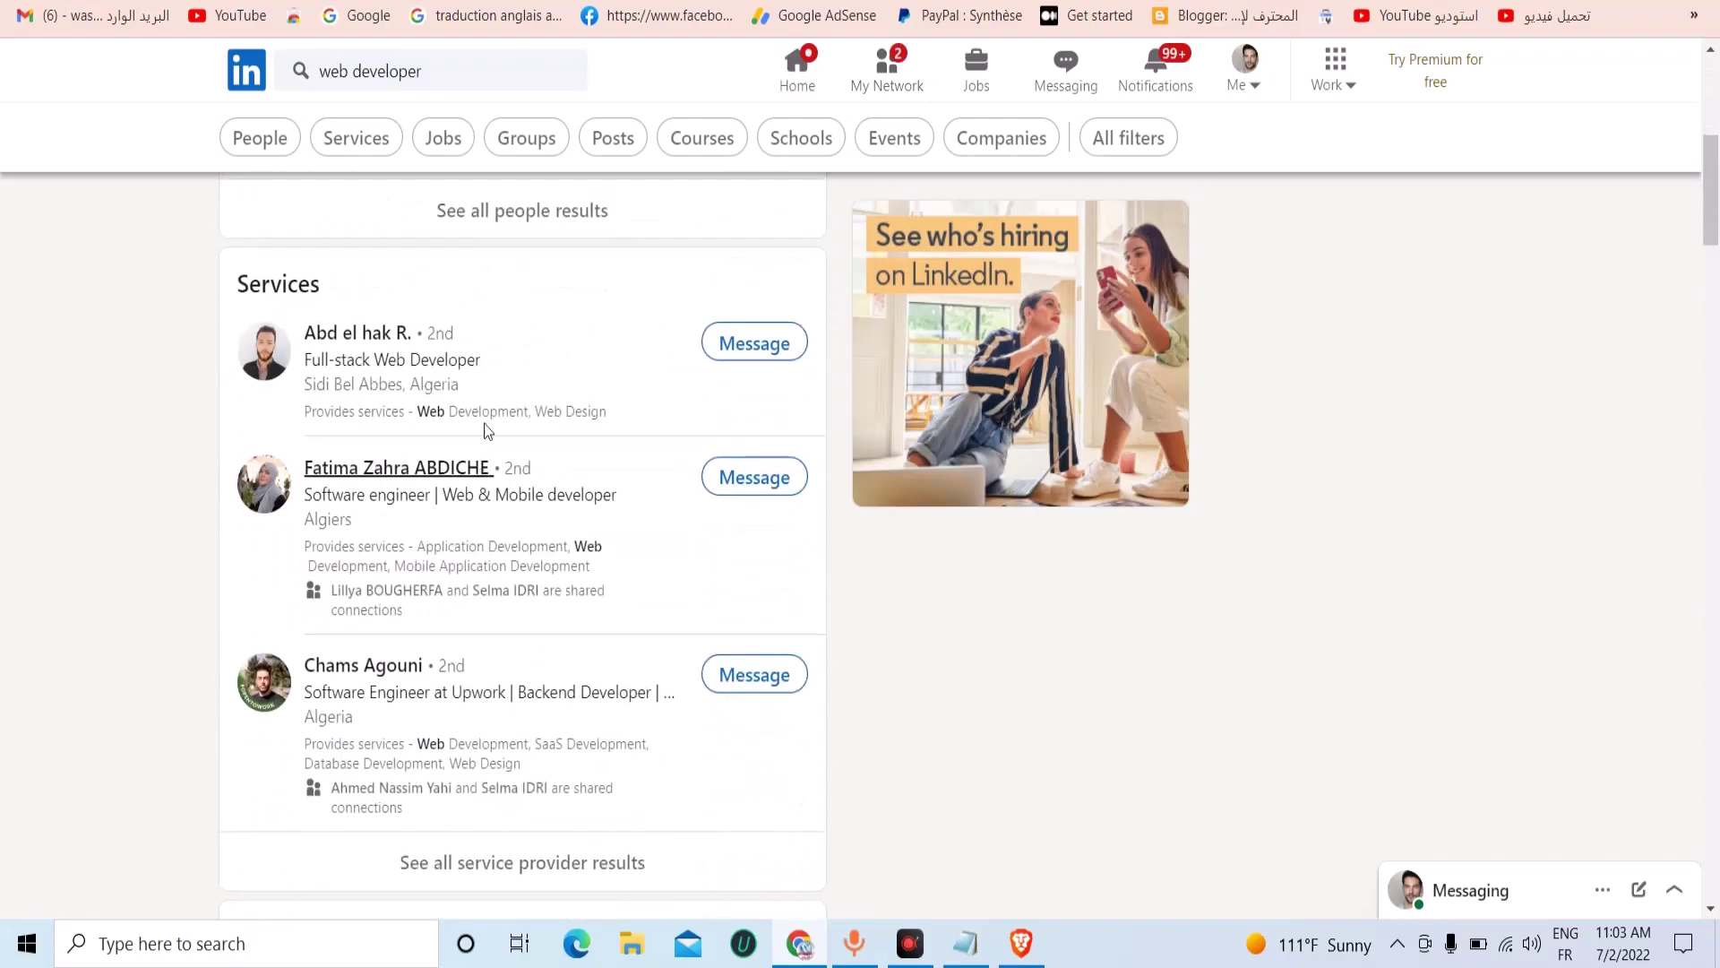
scroll(470, 413, down, 4)
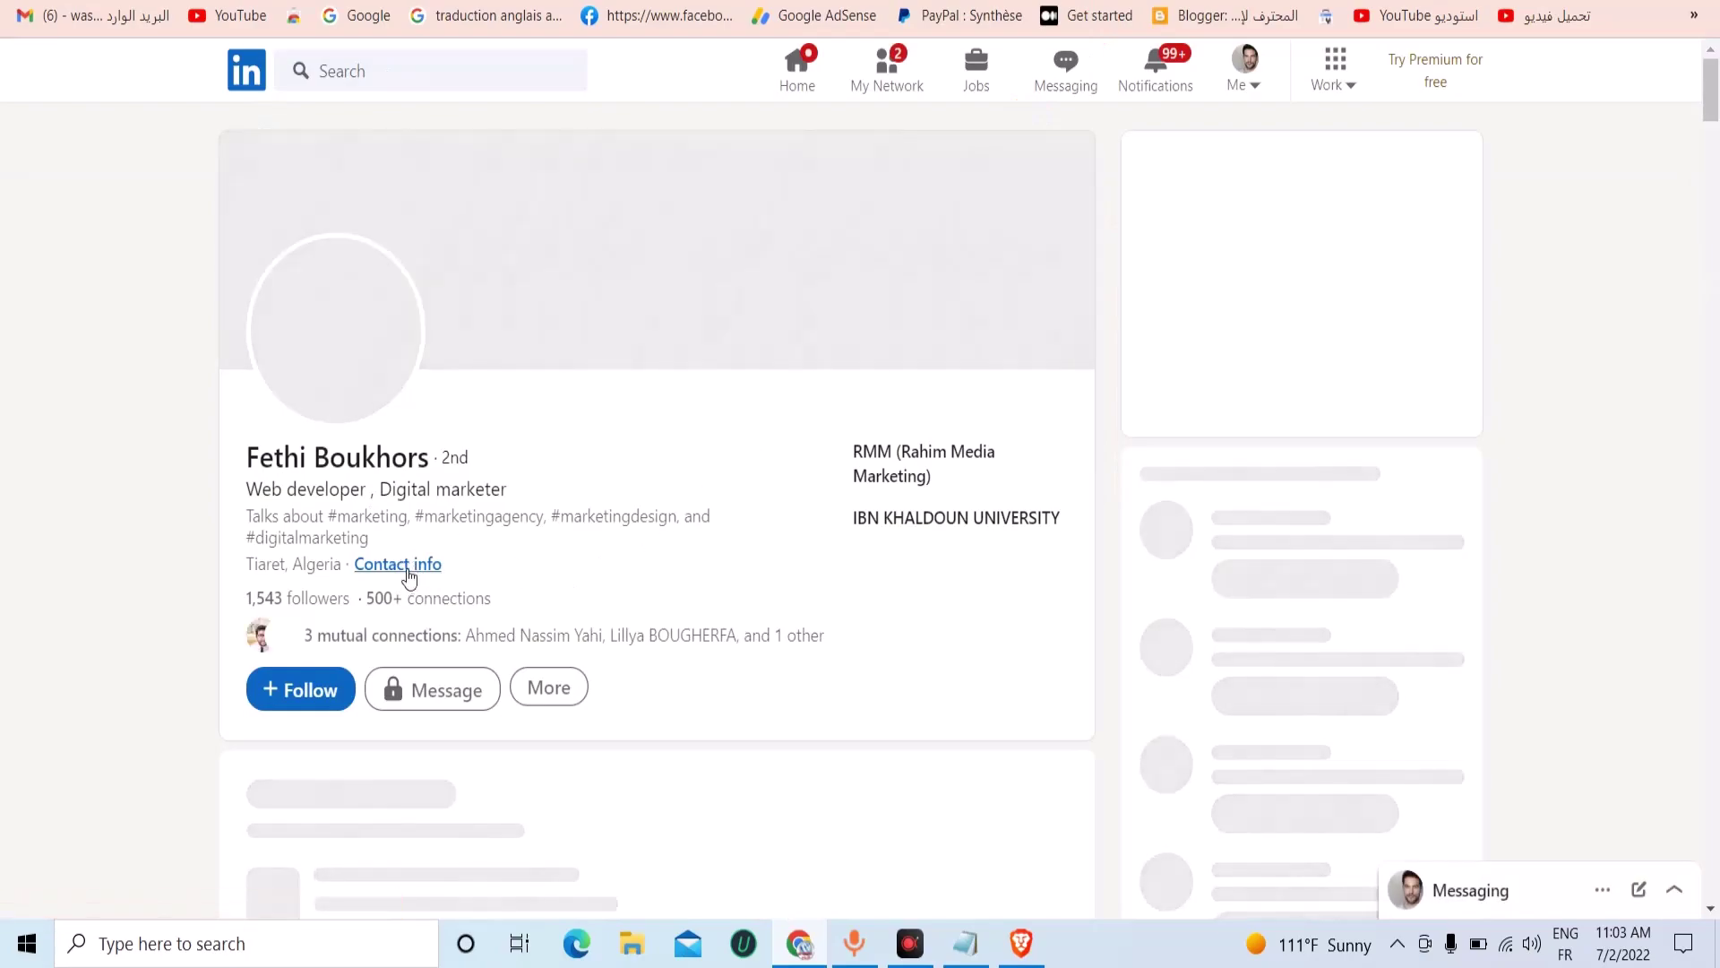
Try messaging the developer, then leave the 'This page doesn't exist' error so the profile reloads.
click(436, 576)
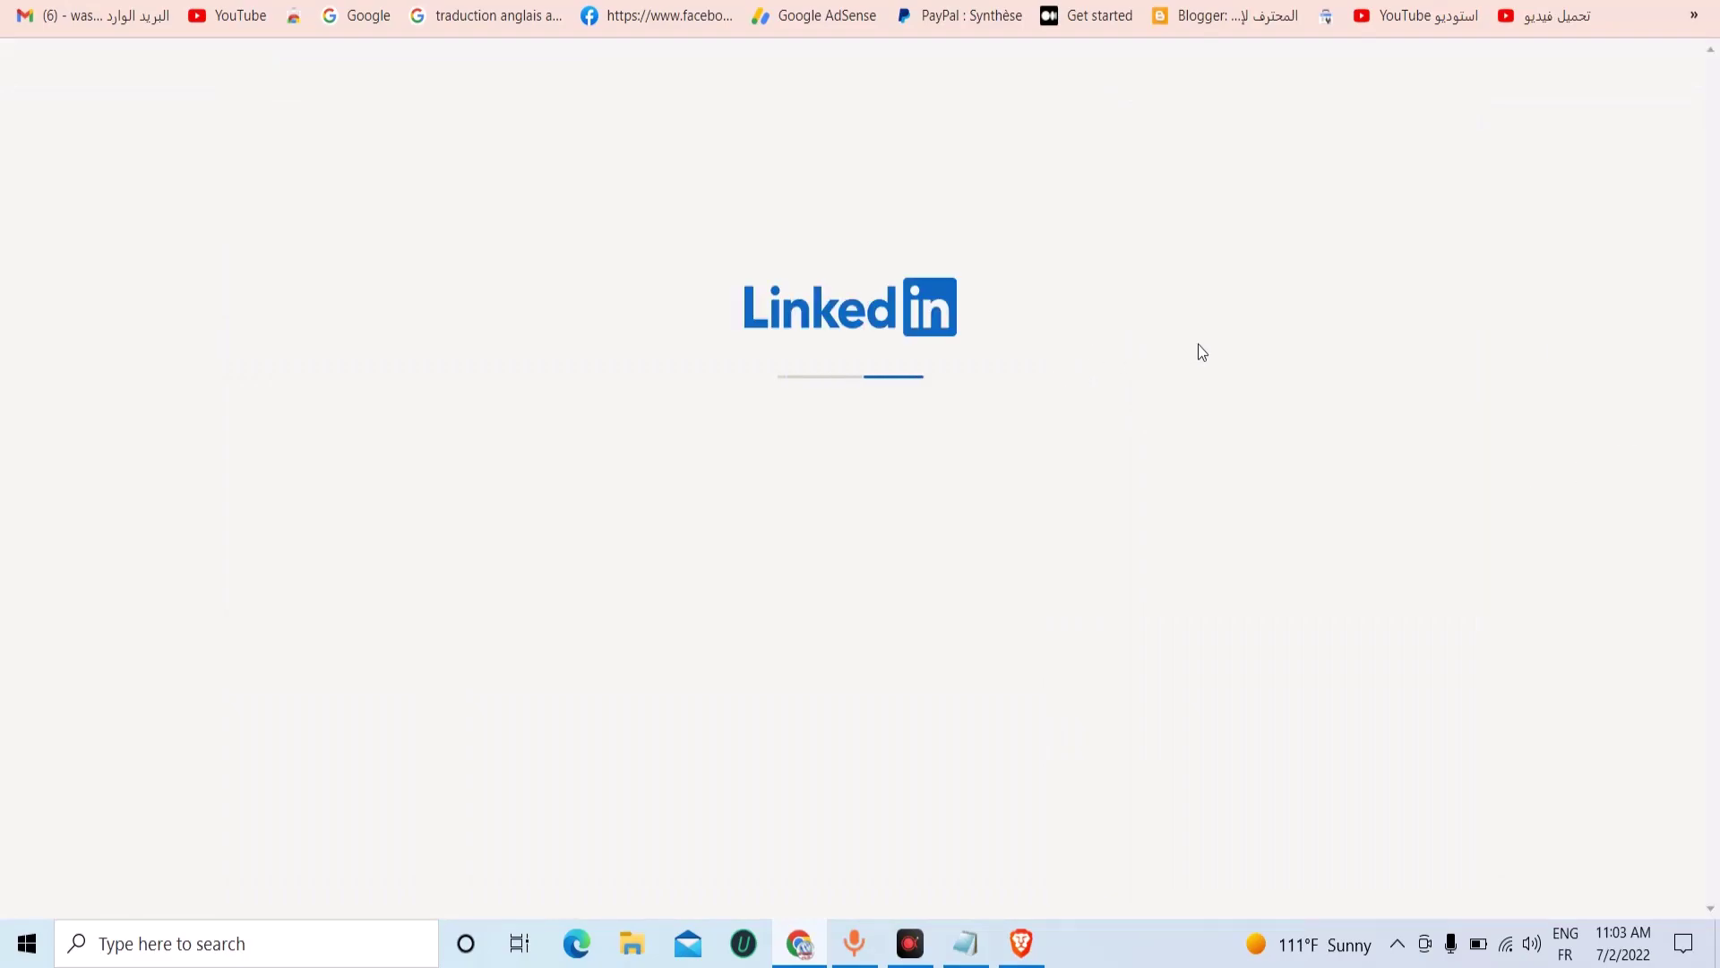
click(878, 667)
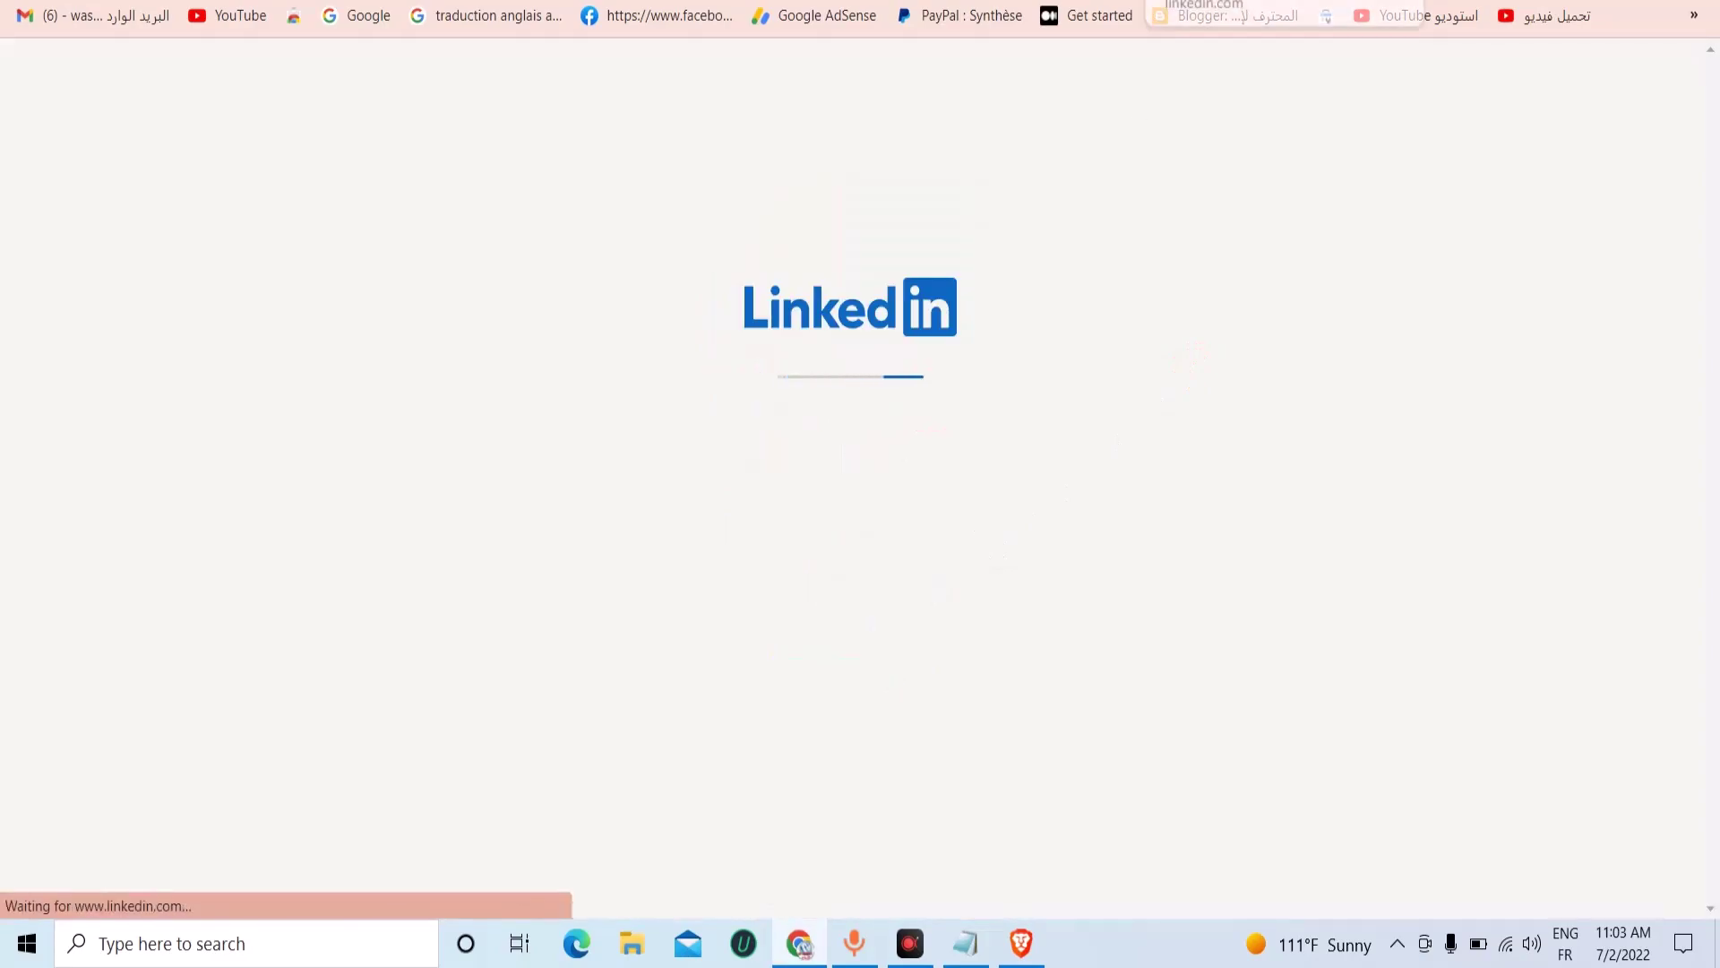
click(1064, 66)
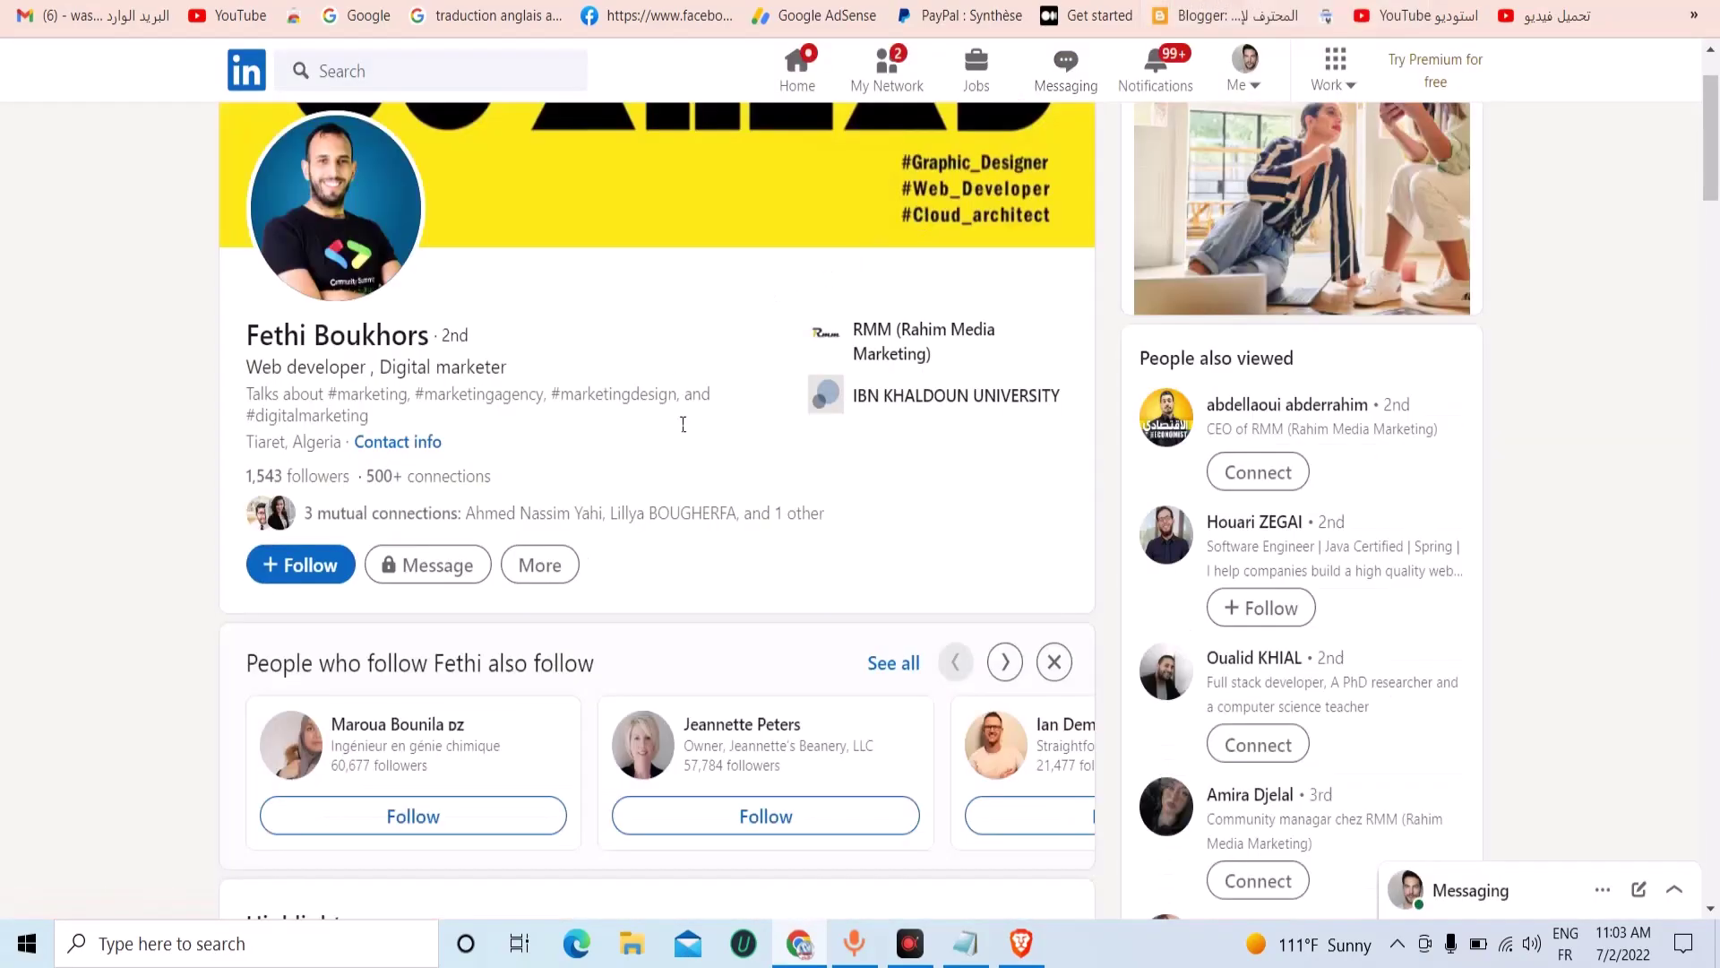
scroll(584, 591, down, 1)
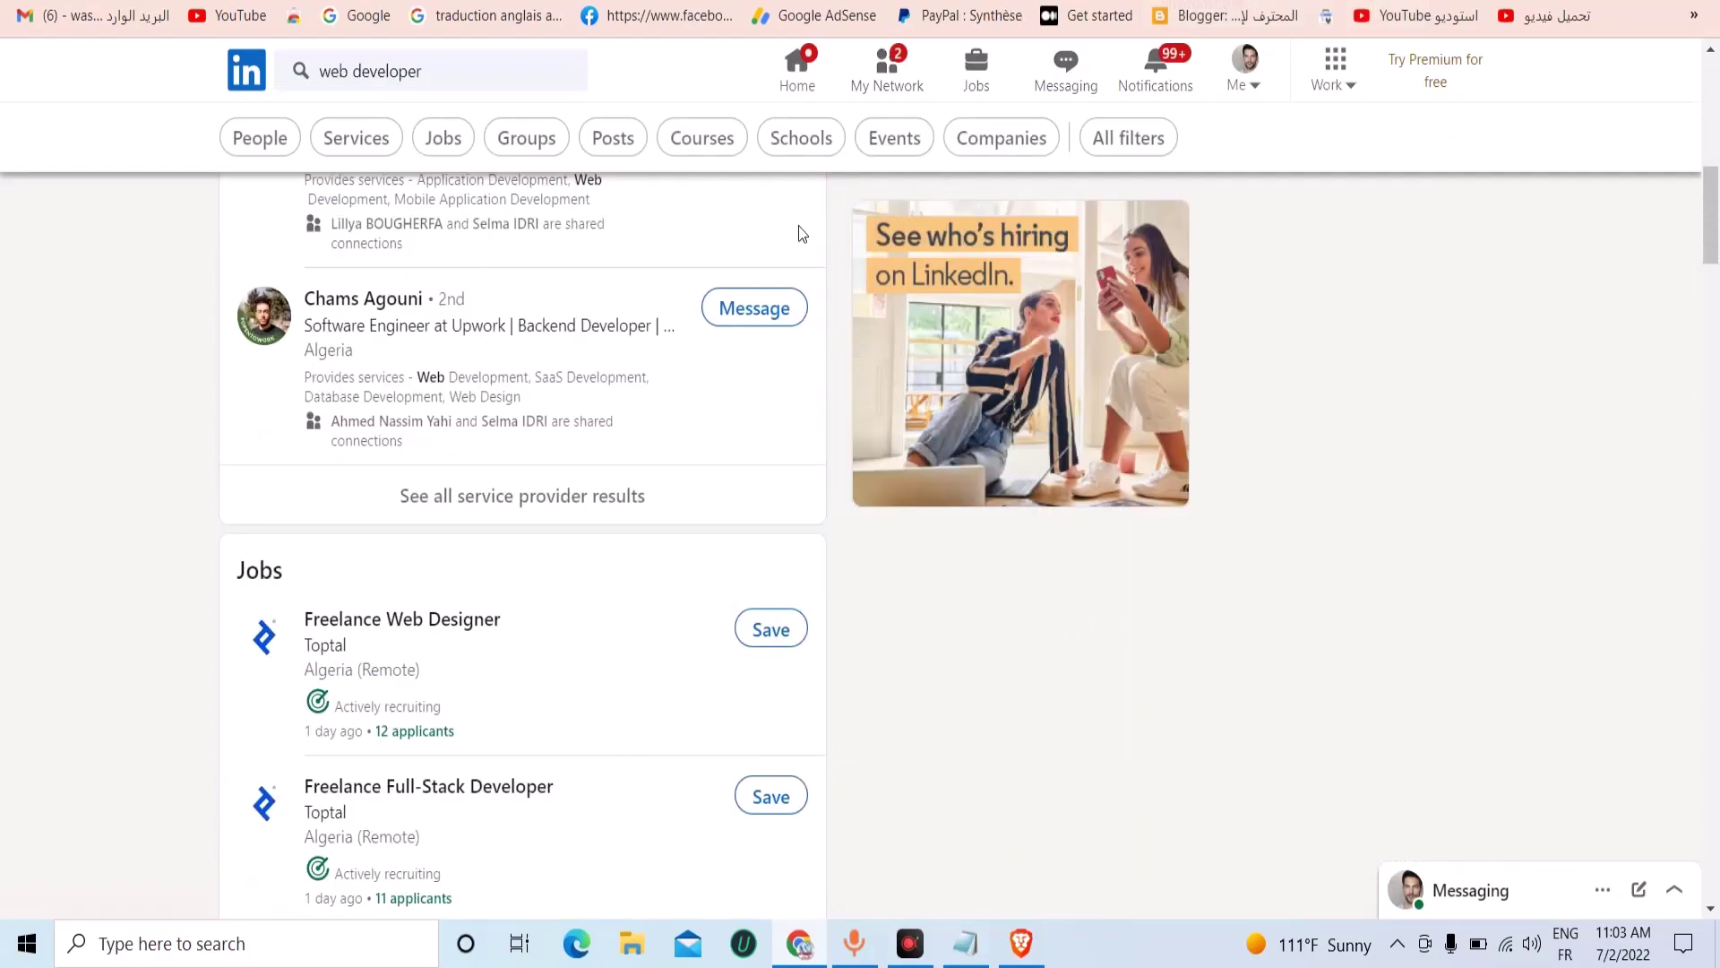
Back on the search results, filter 'web developer' to Services, about 168,000 results.
scroll(860, 98, up, 2)
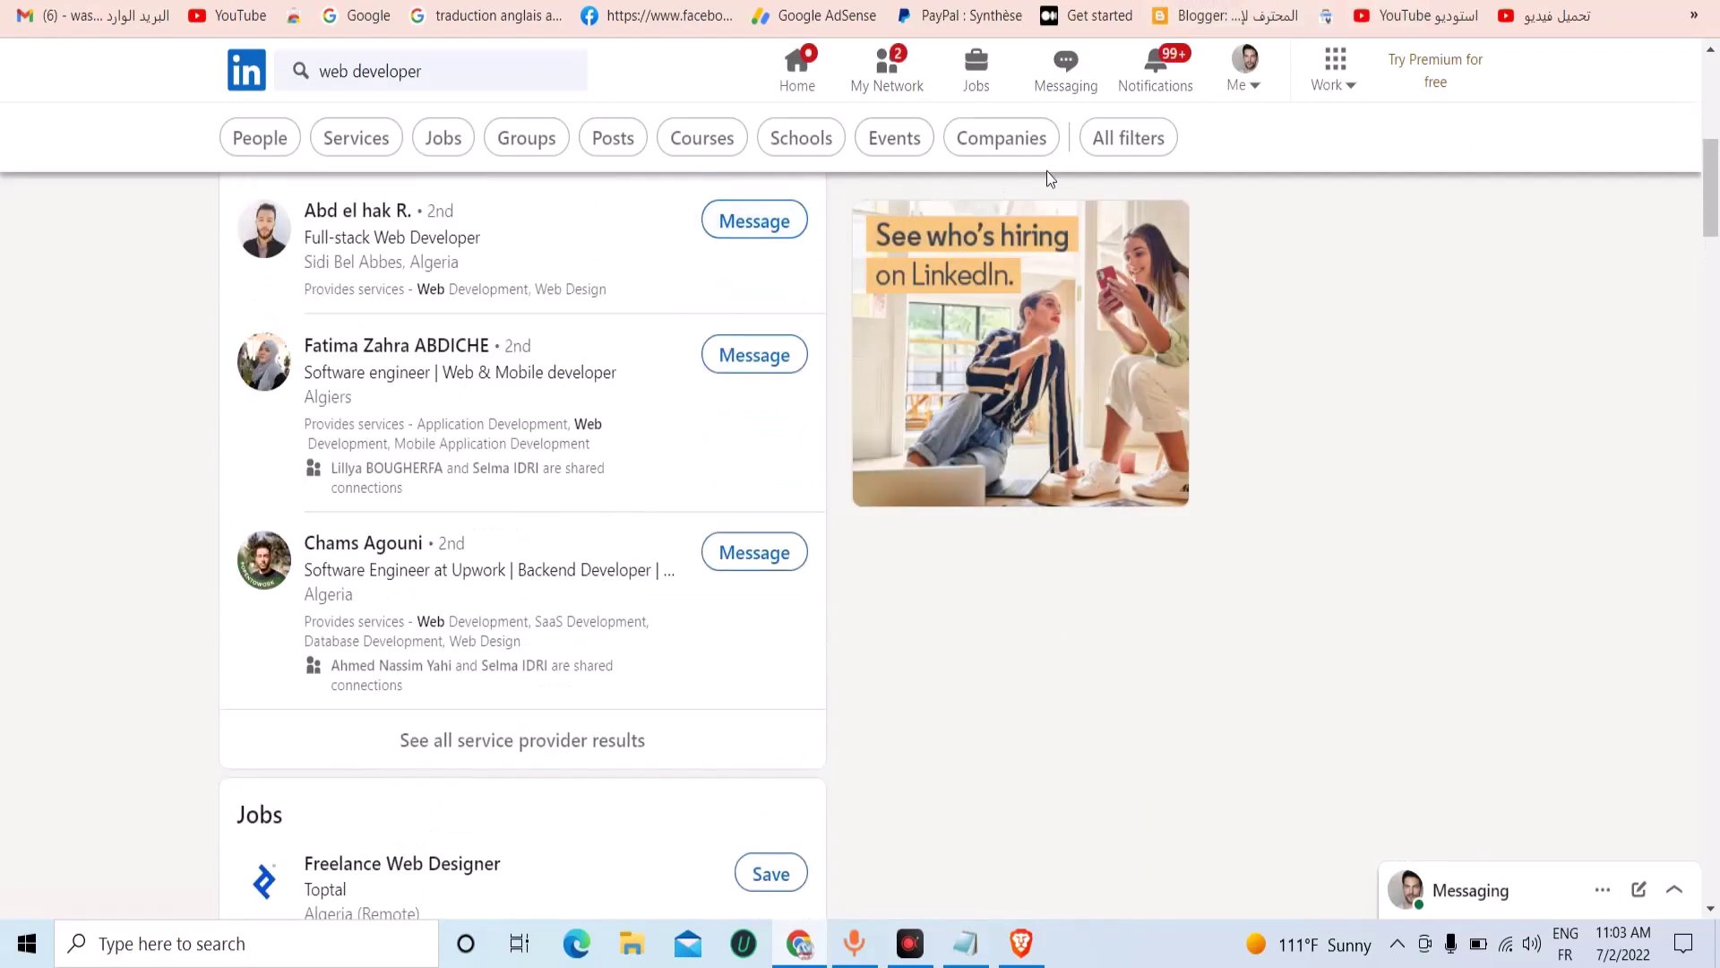
scroll(1072, 165, up, 3)
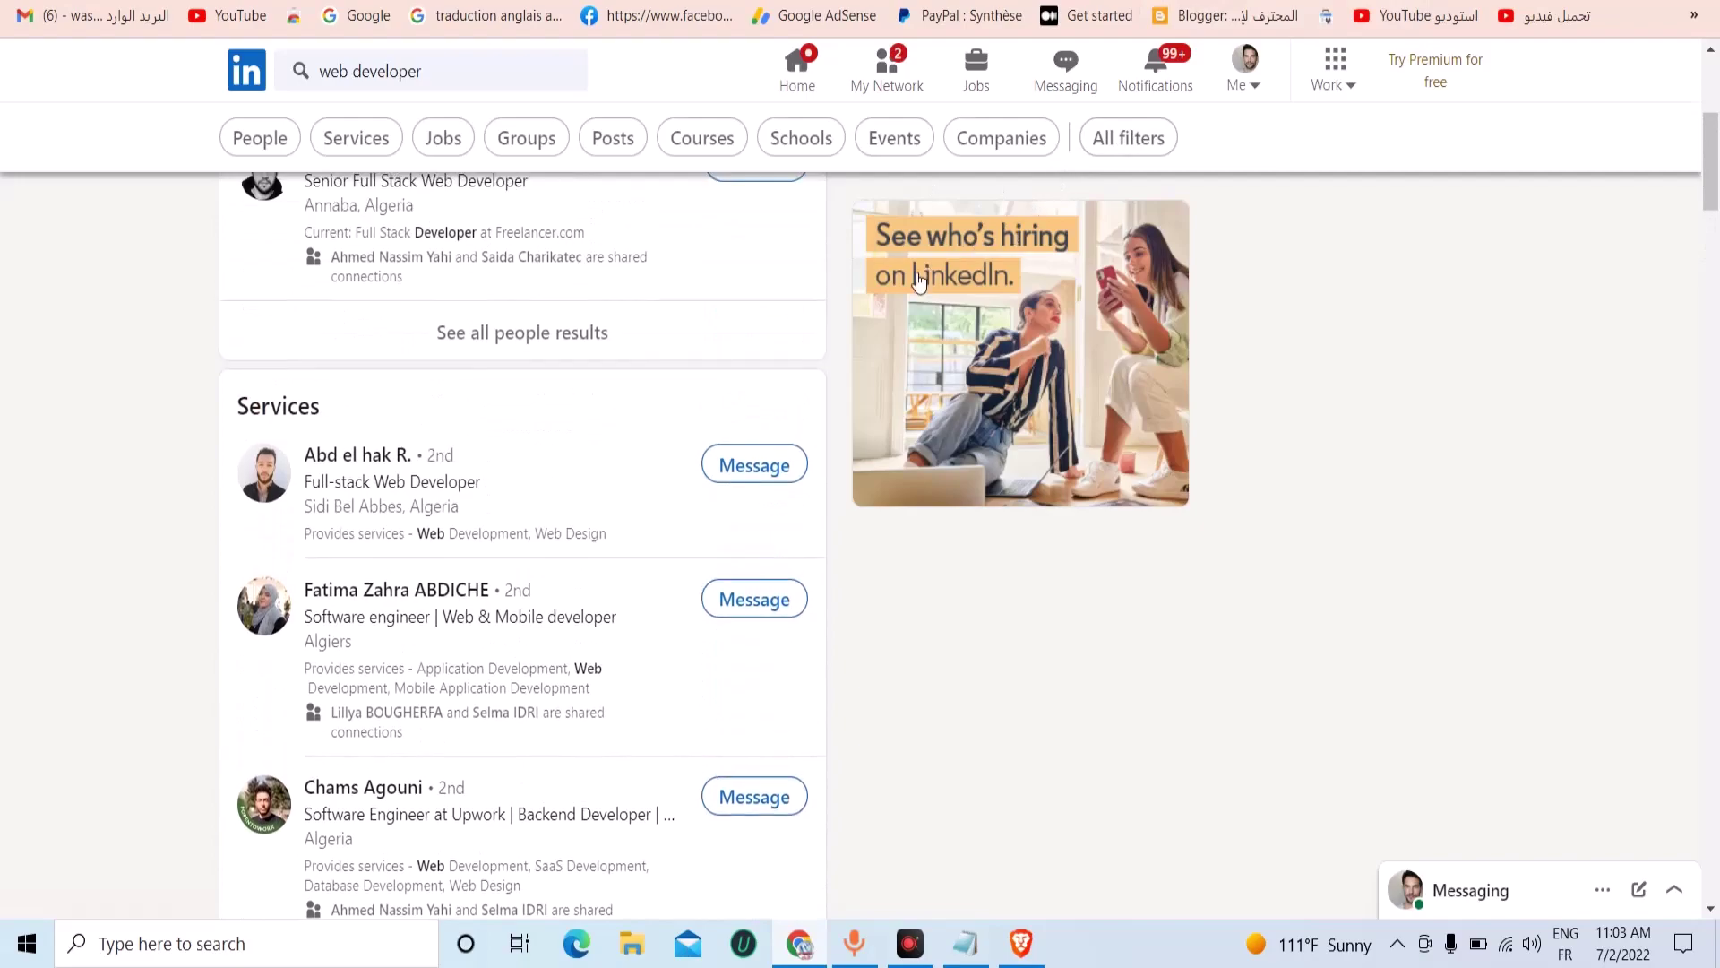
click(359, 135)
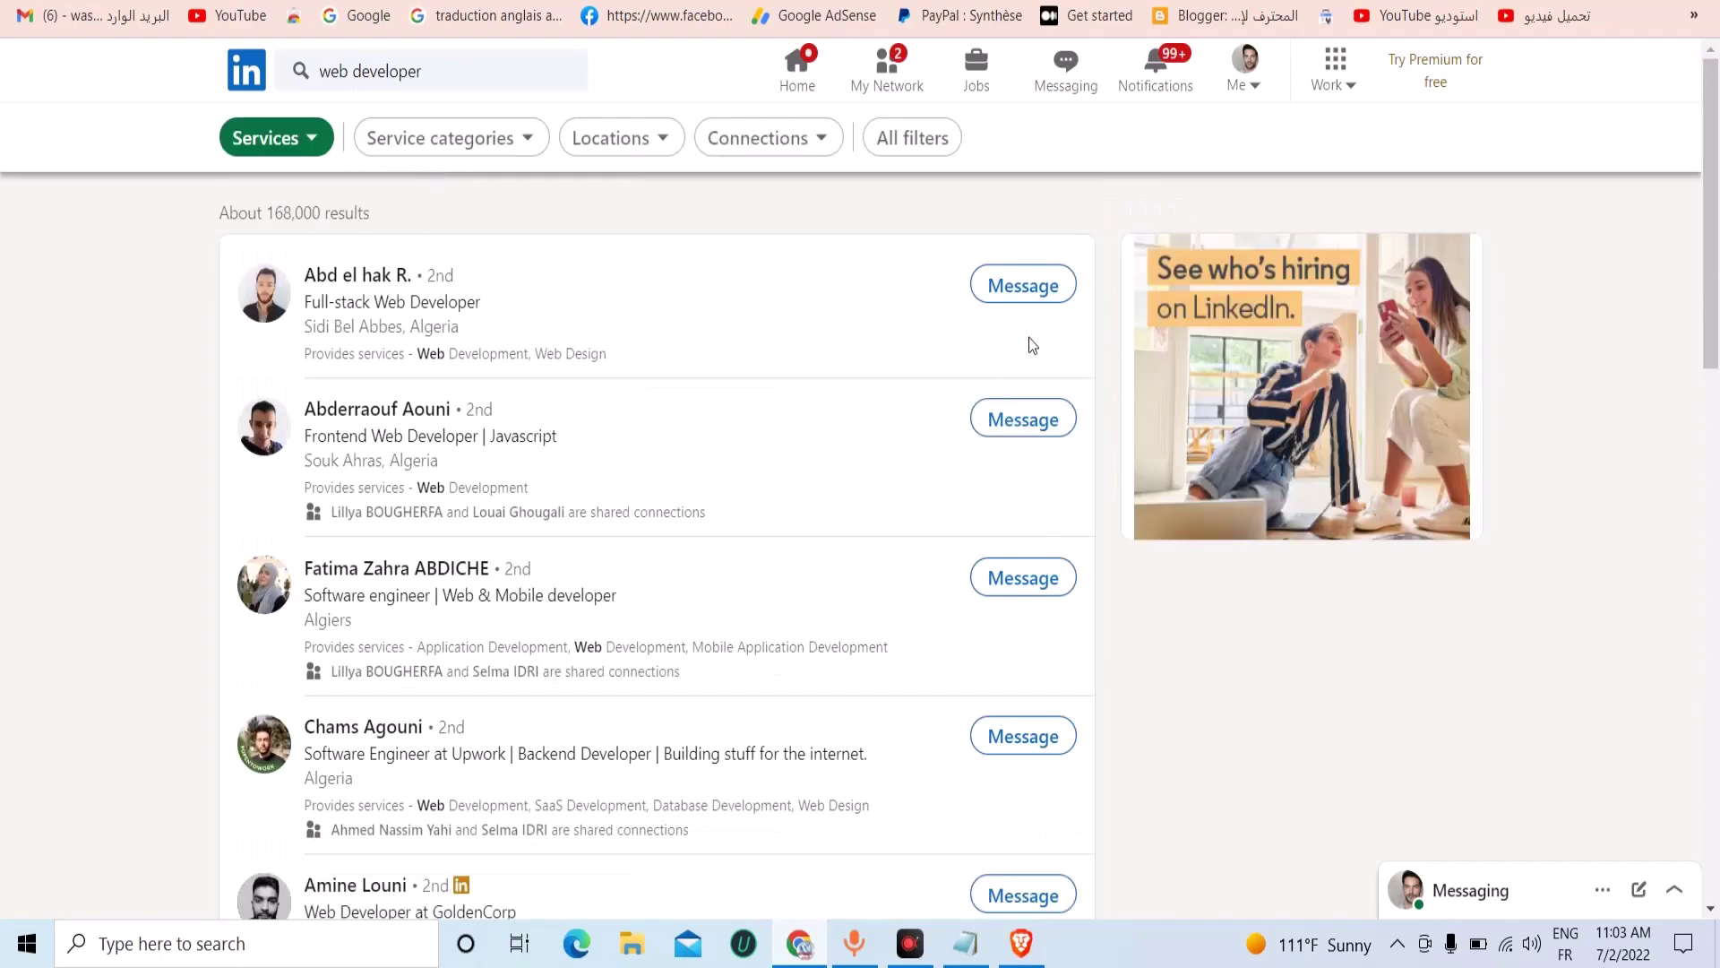
Start a message to the first provider and paste the full website-request letter from Google Docs.
click(1008, 285)
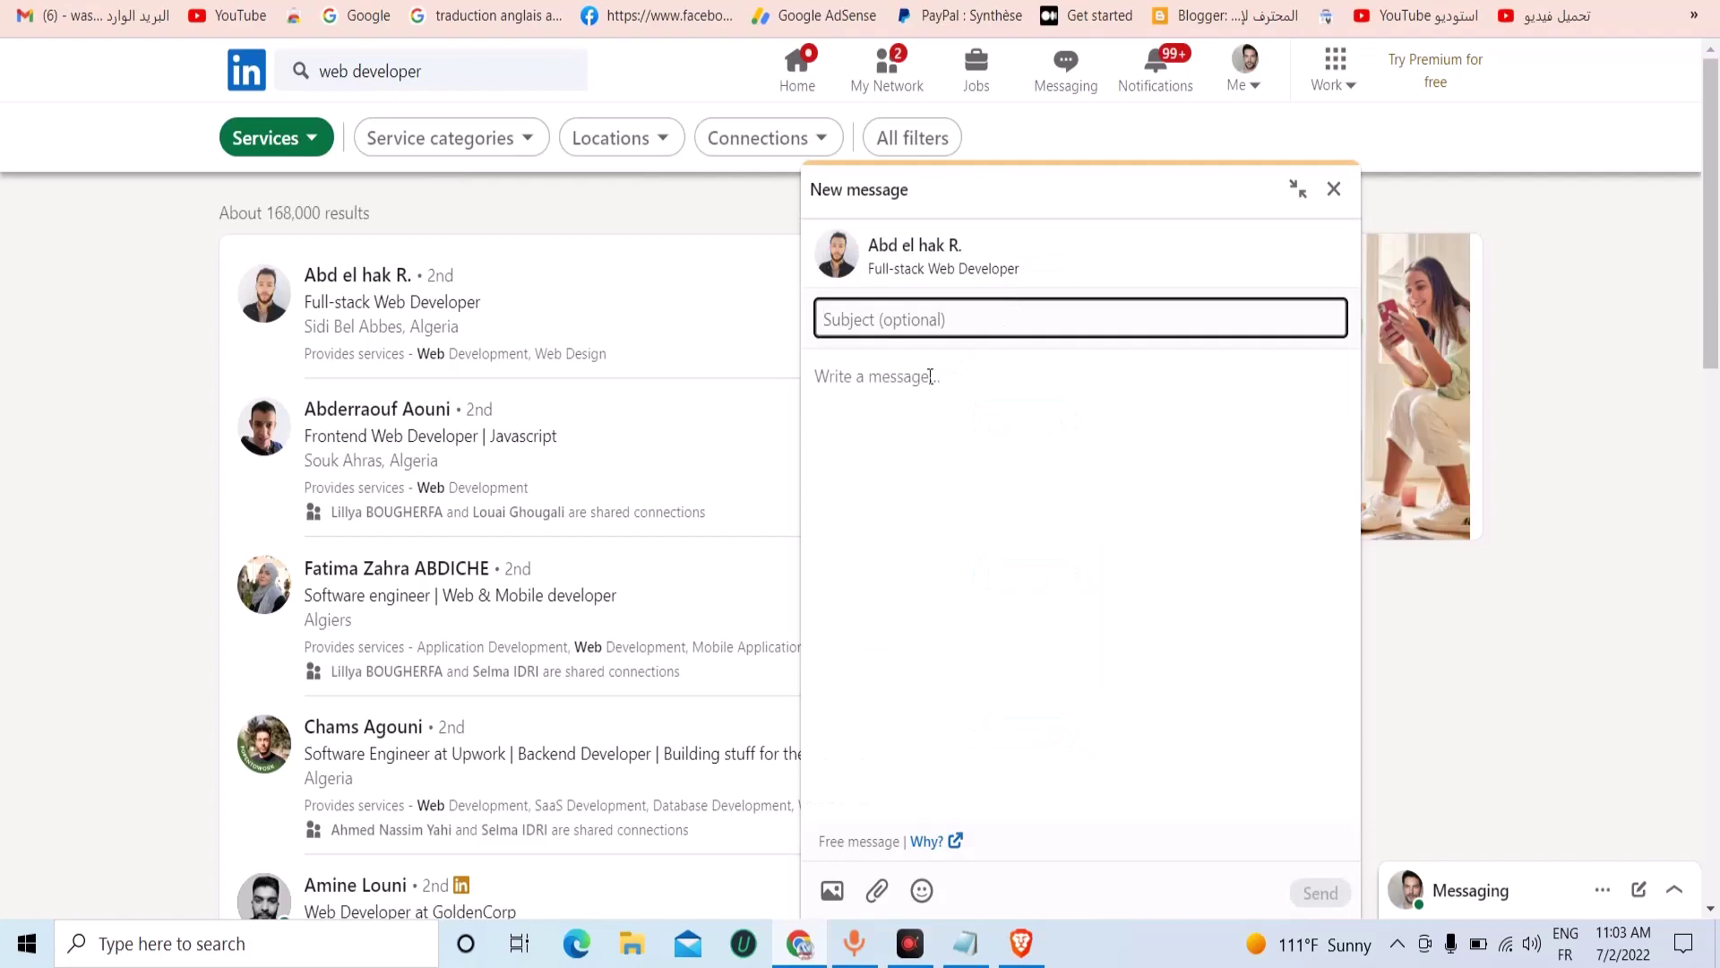
right_click(878, 382)
click(957, 572)
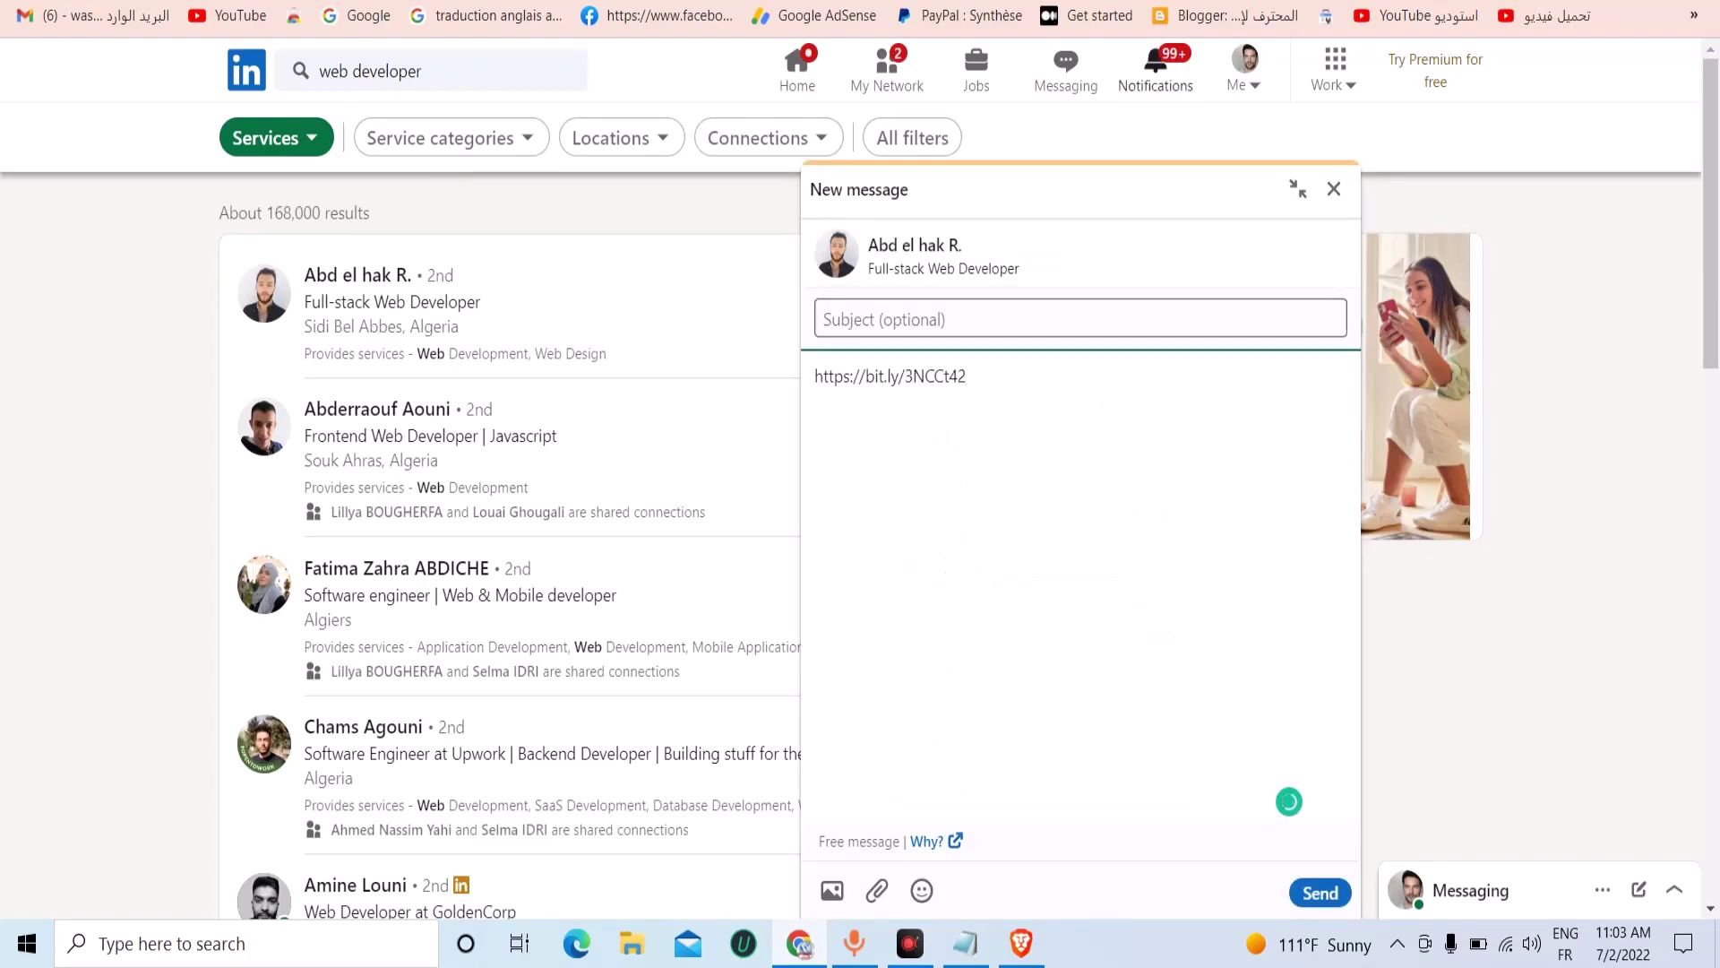
click(499, 7)
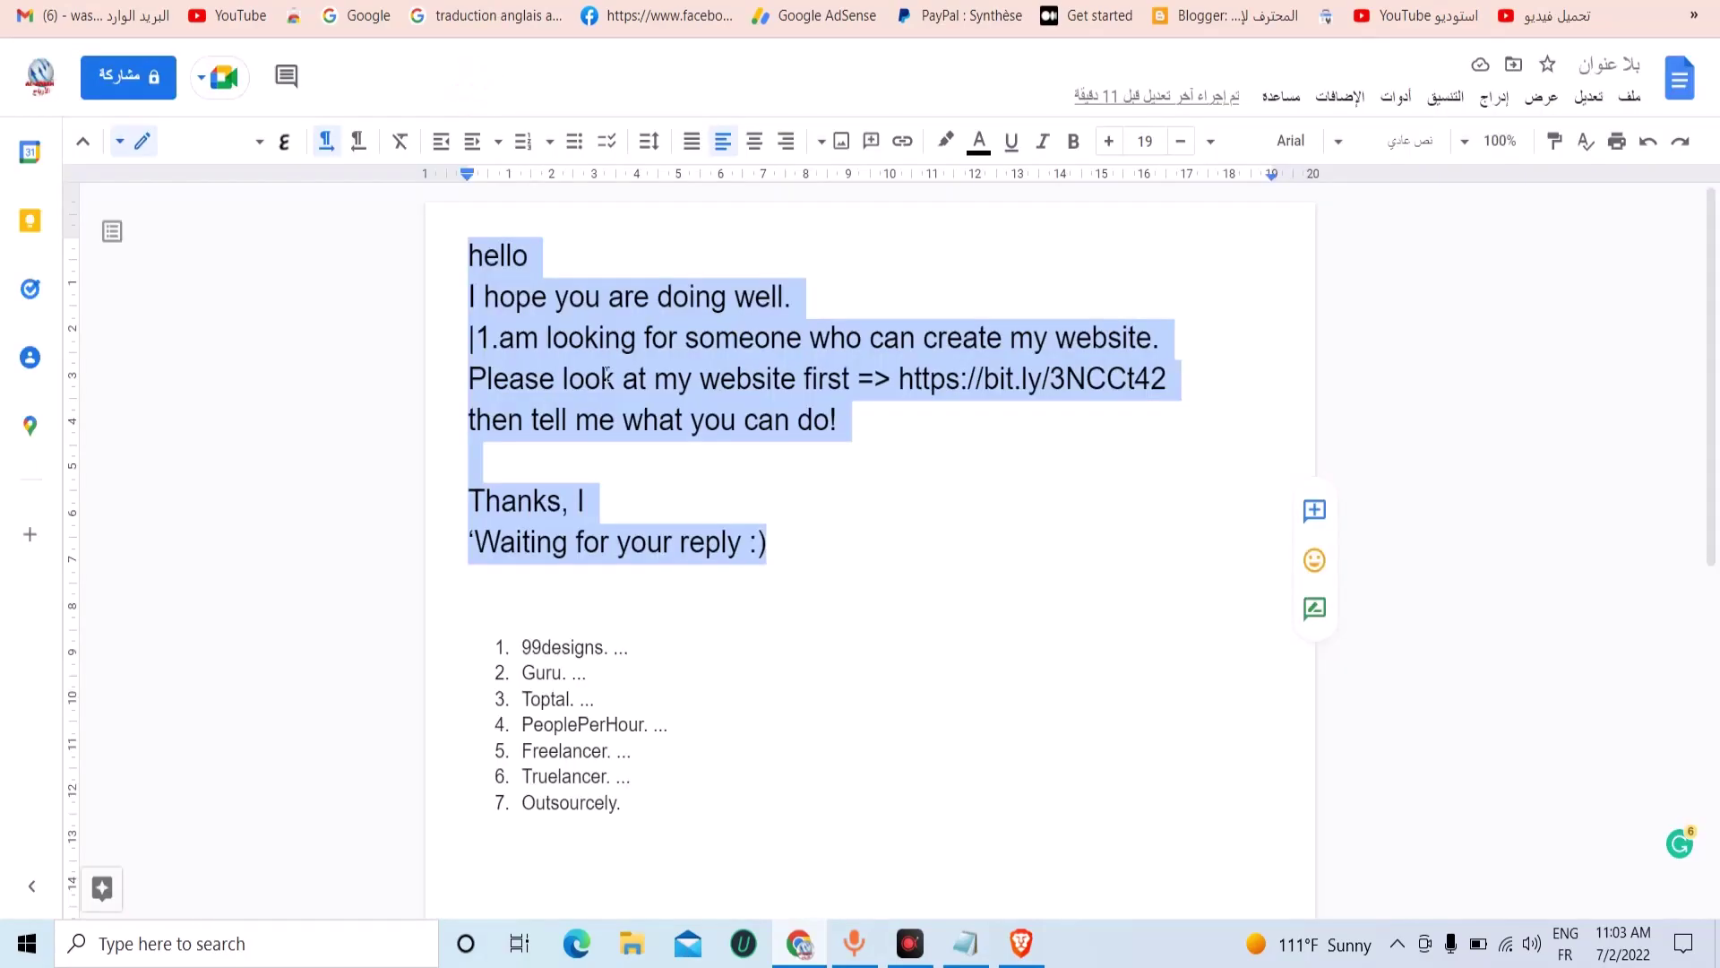
right_click(660, 384)
click(559, 353)
key(ctrl+Tab)
key(ctrl+Tab)
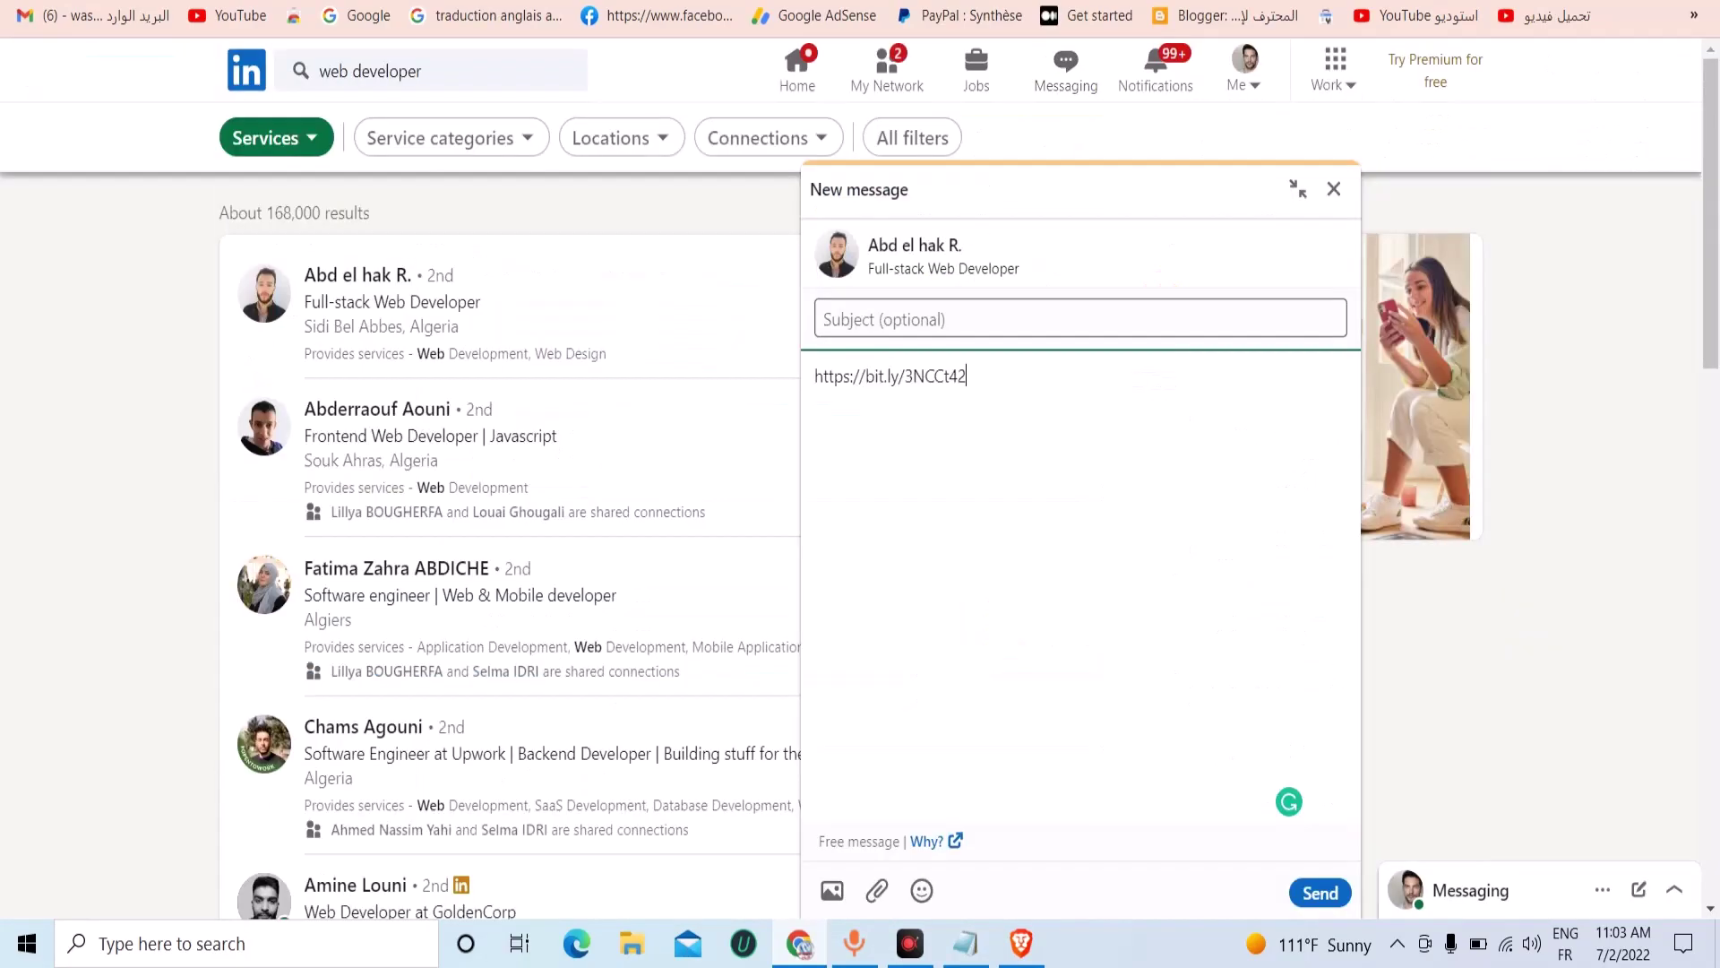
triple_click(907, 378)
right_click(907, 378)
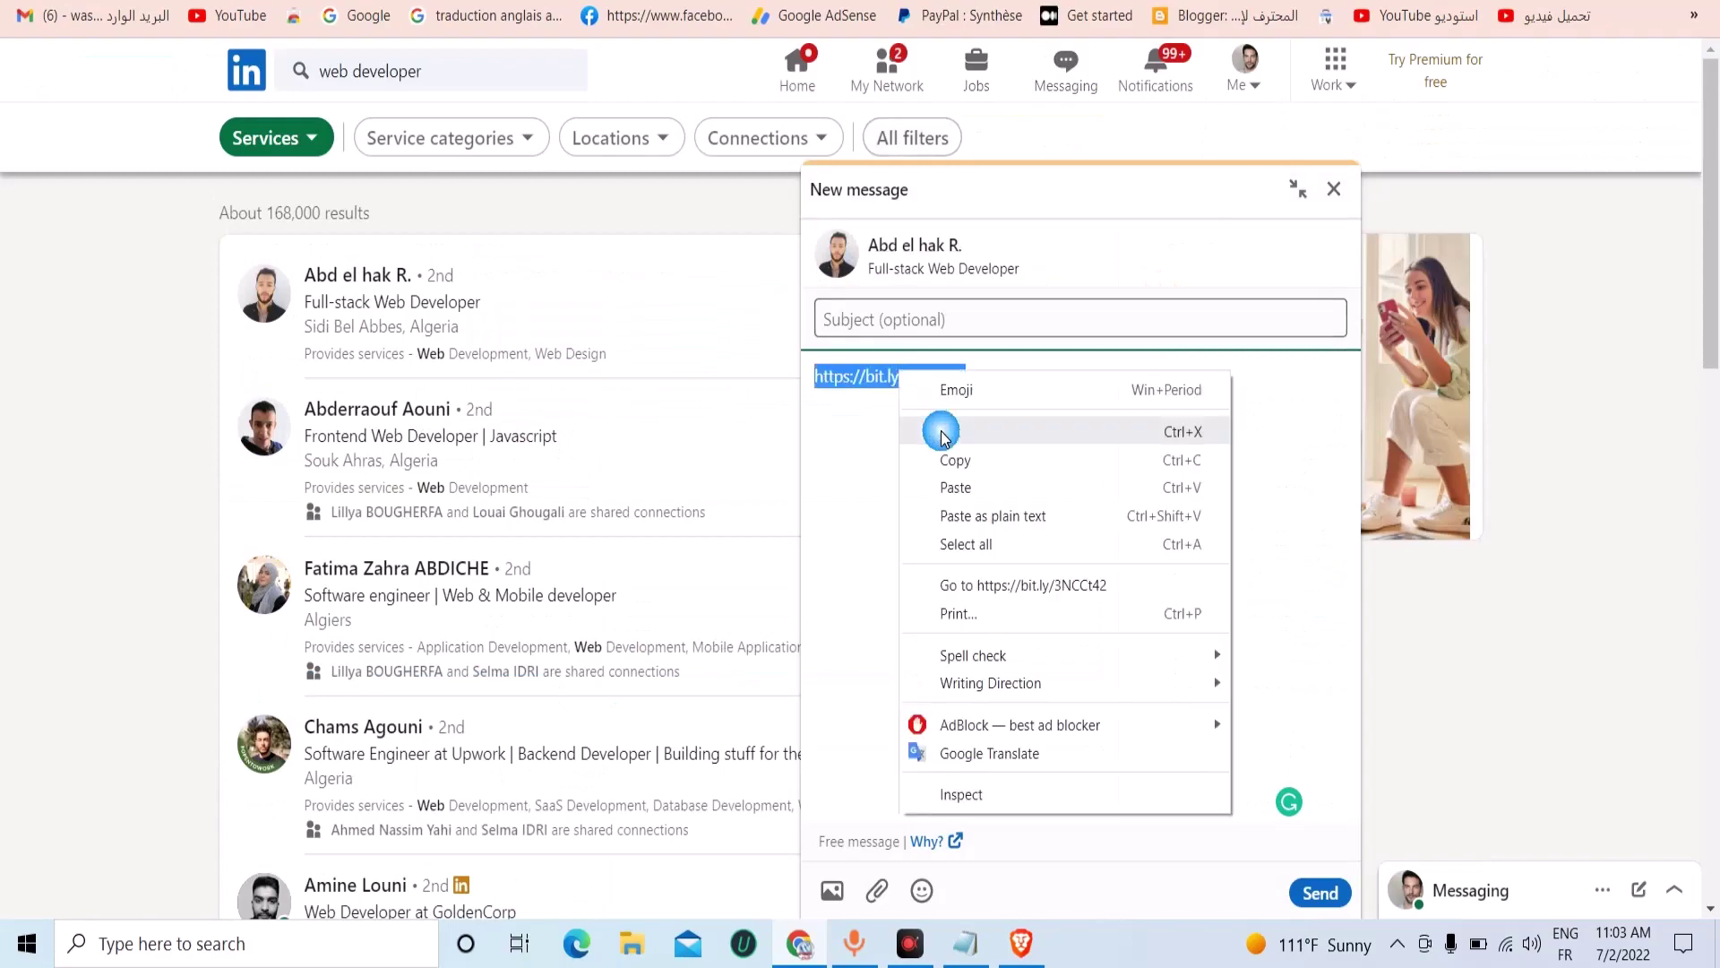
click(959, 481)
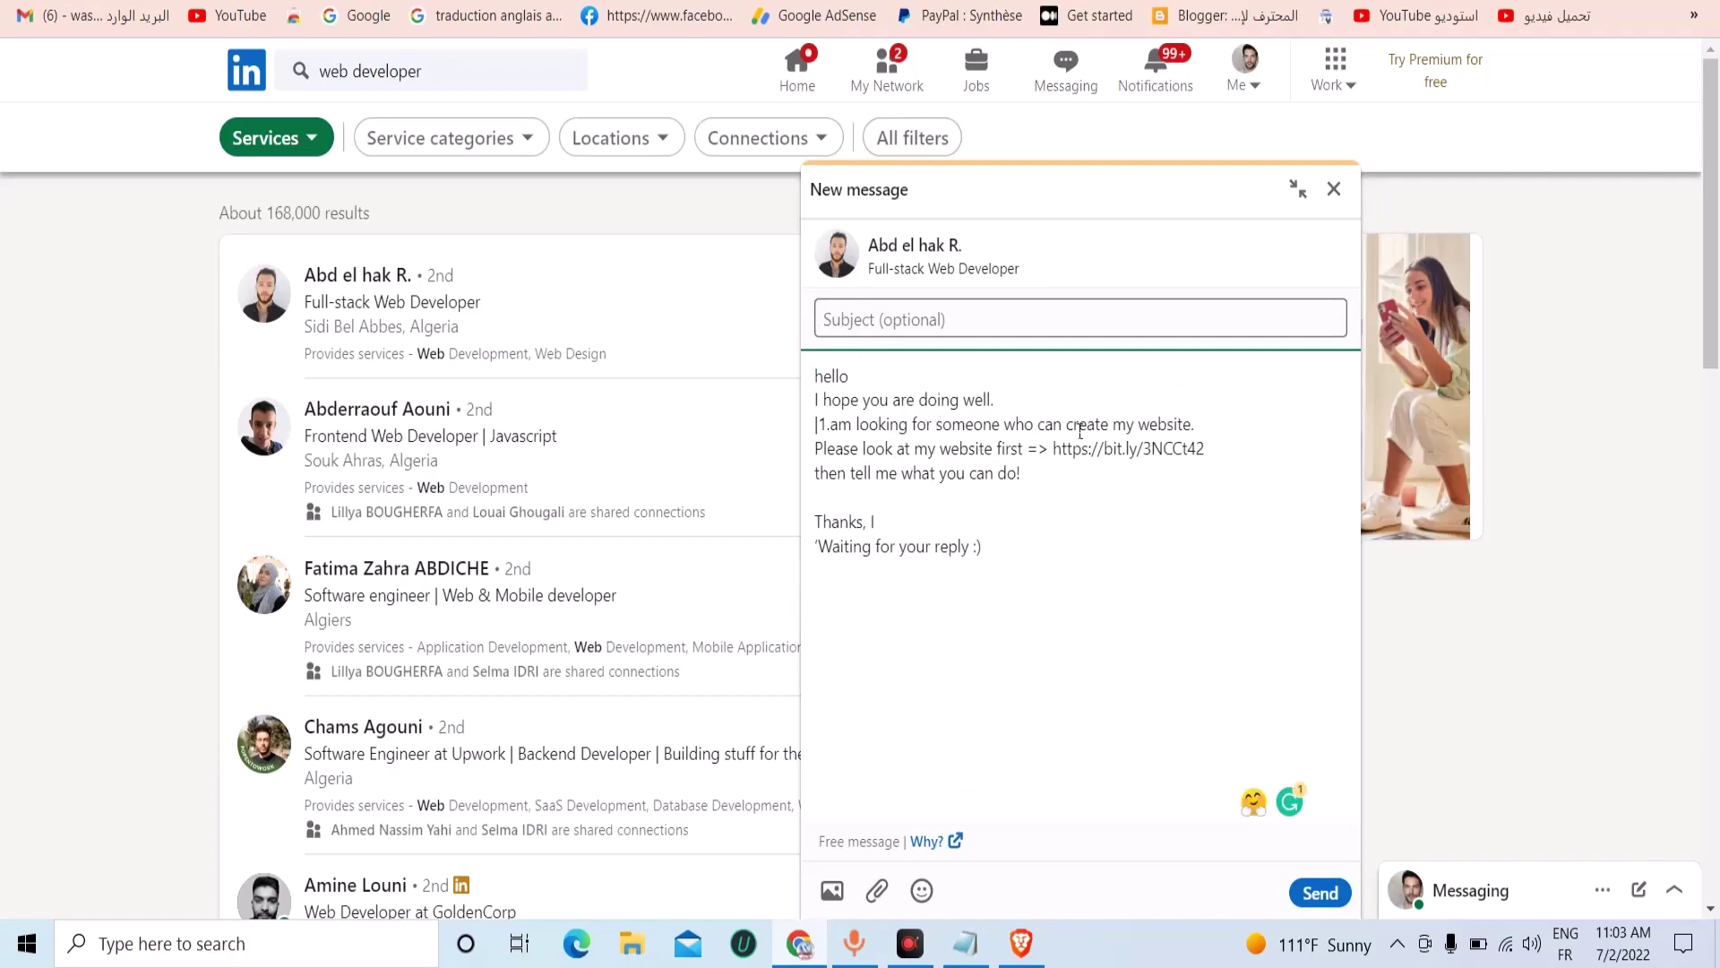
Use 'create my website.' as the subject and send the message.
drag(1067, 425, 1194, 424)
right_click(1176, 424)
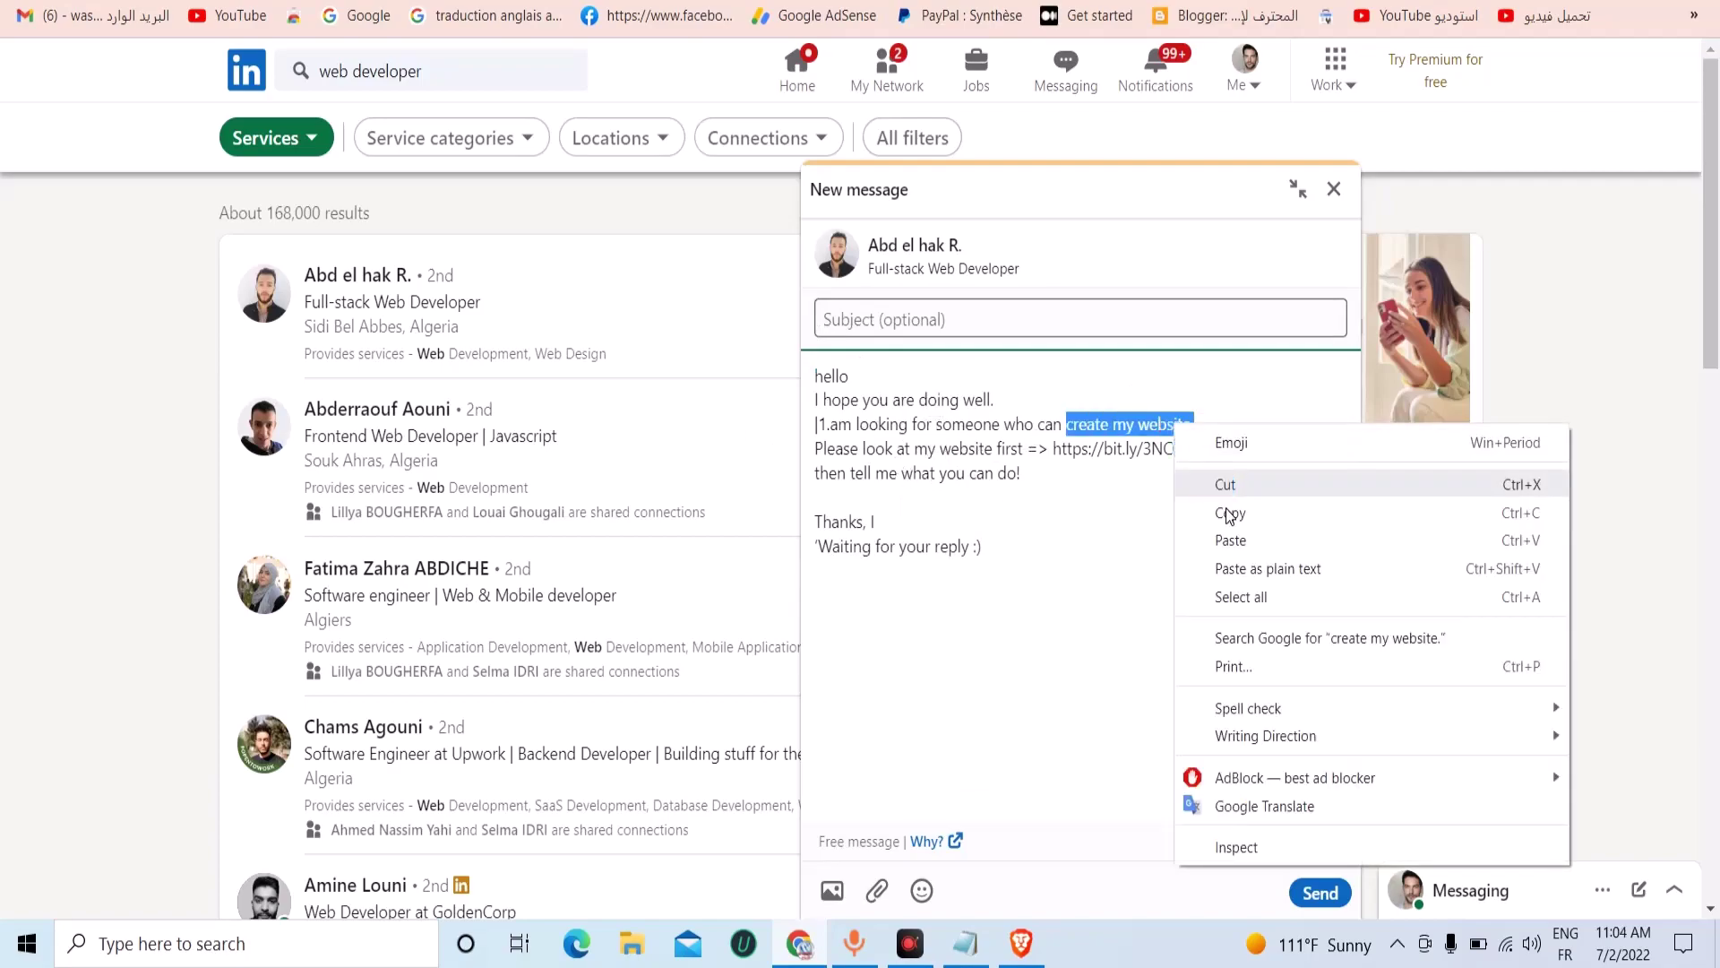
click(1230, 512)
right_click(876, 300)
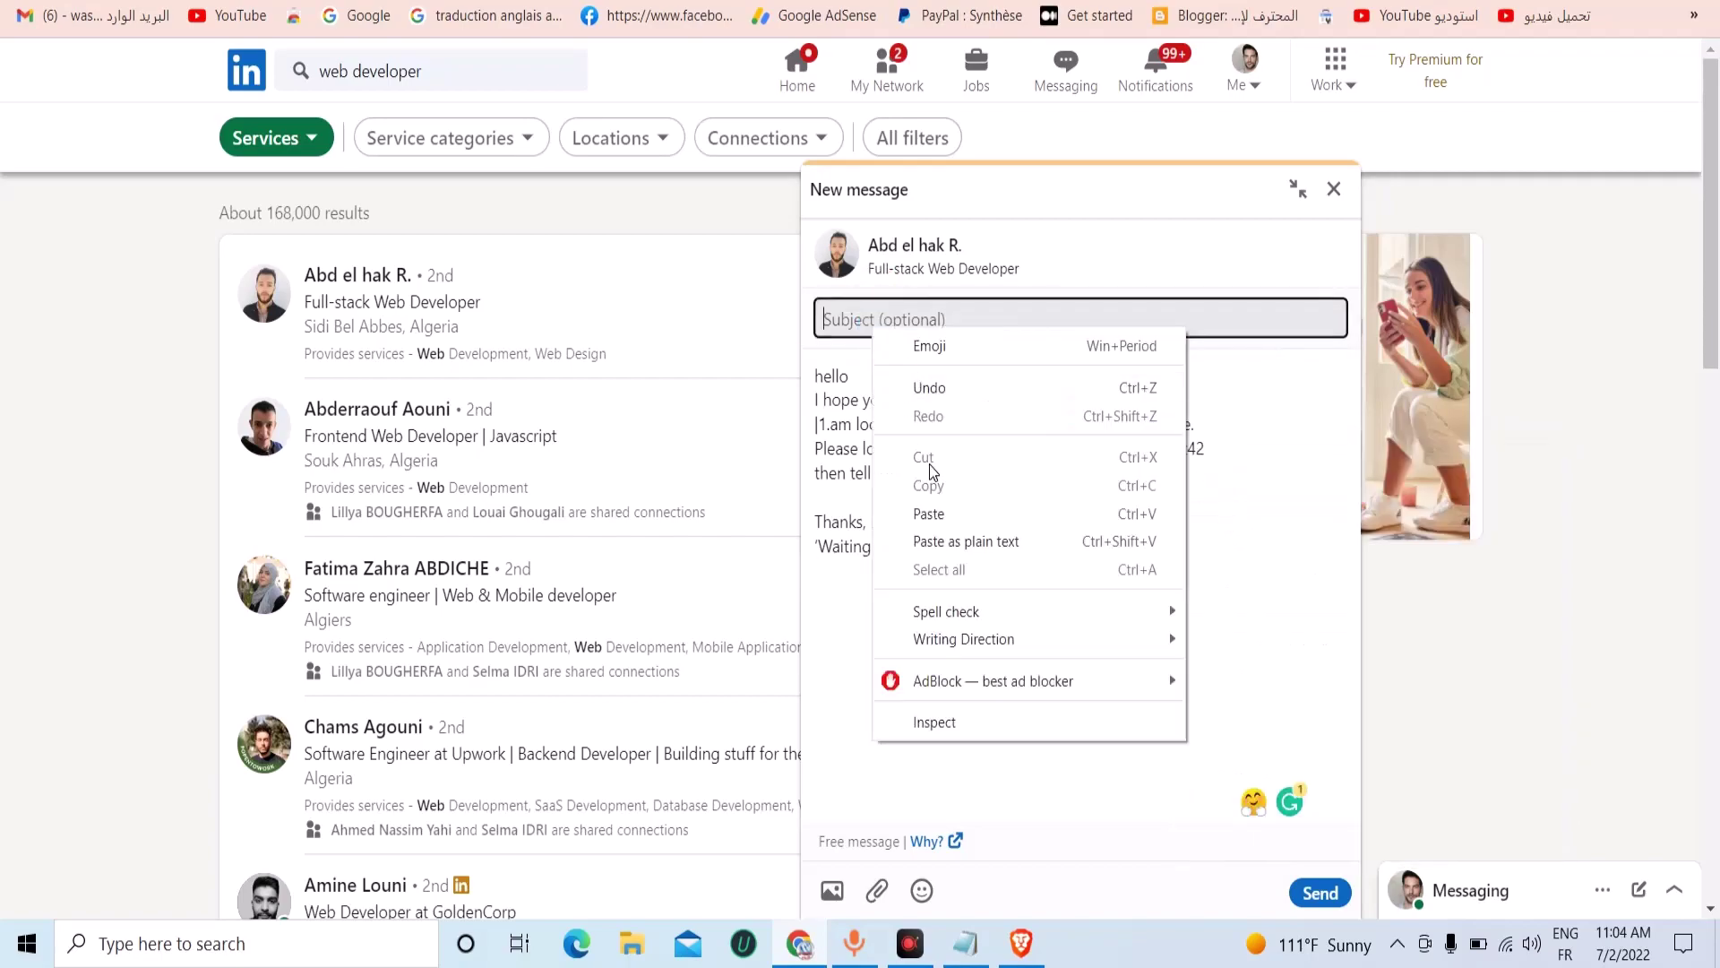
click(936, 512)
click(1321, 892)
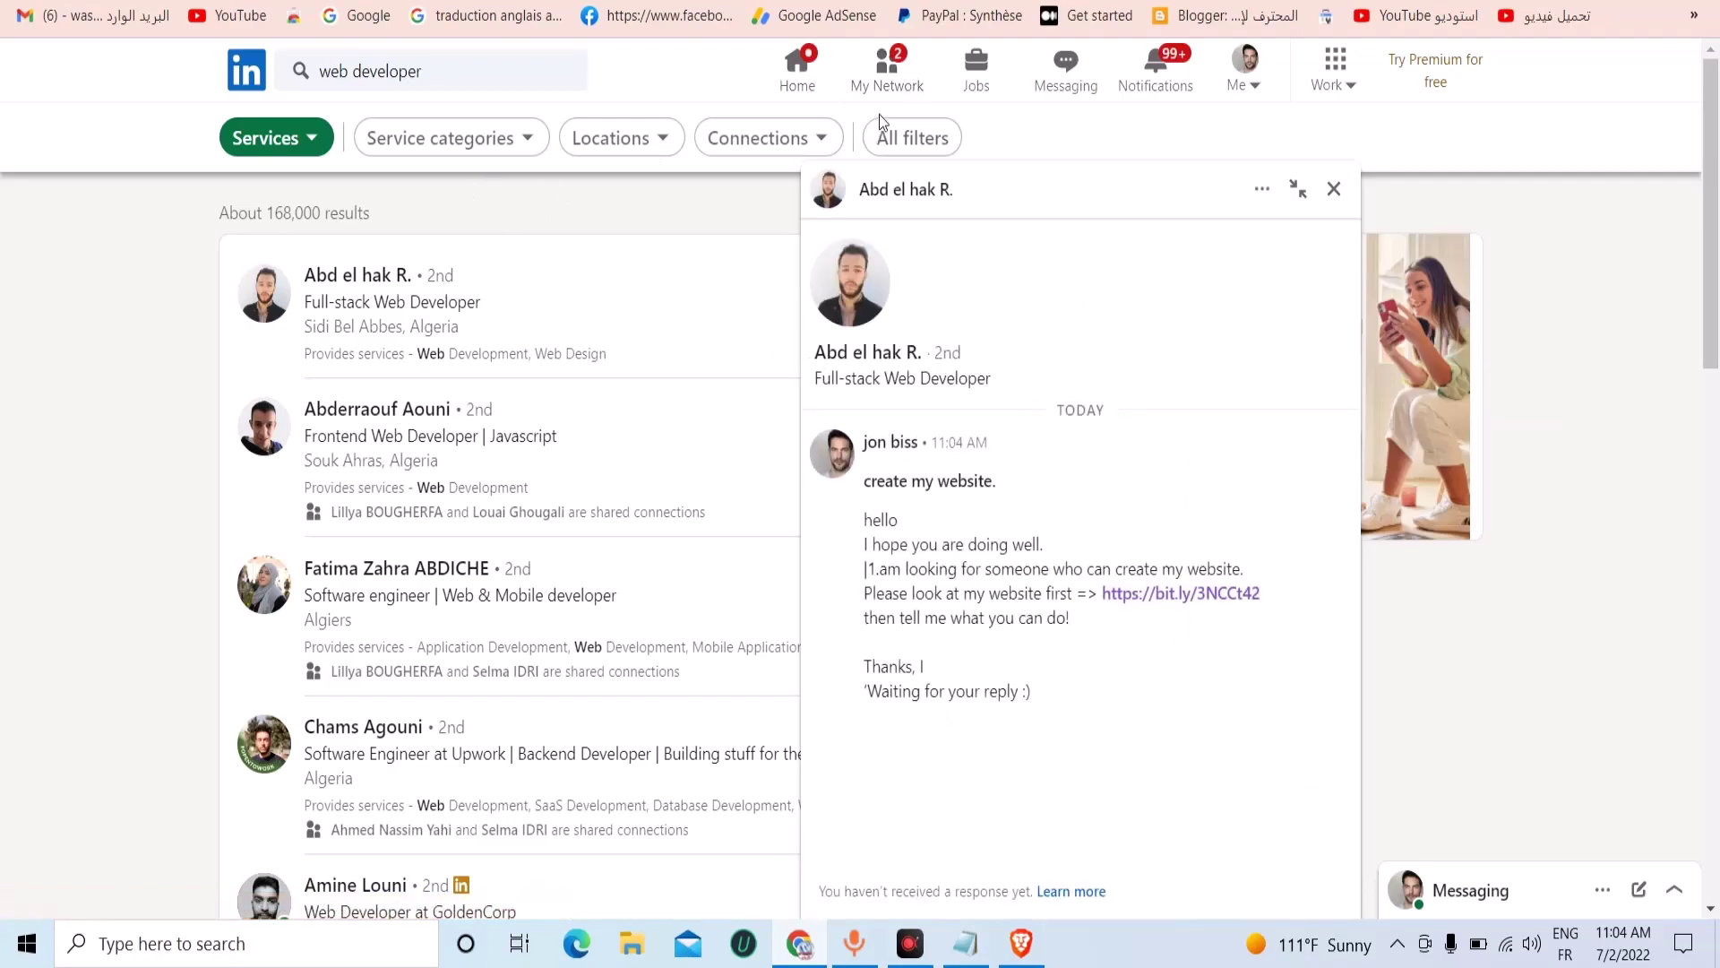
Limit results to United Kingdom, United States, Pakistan, Punjab Pakistan and India, then close the chat.
click(657, 147)
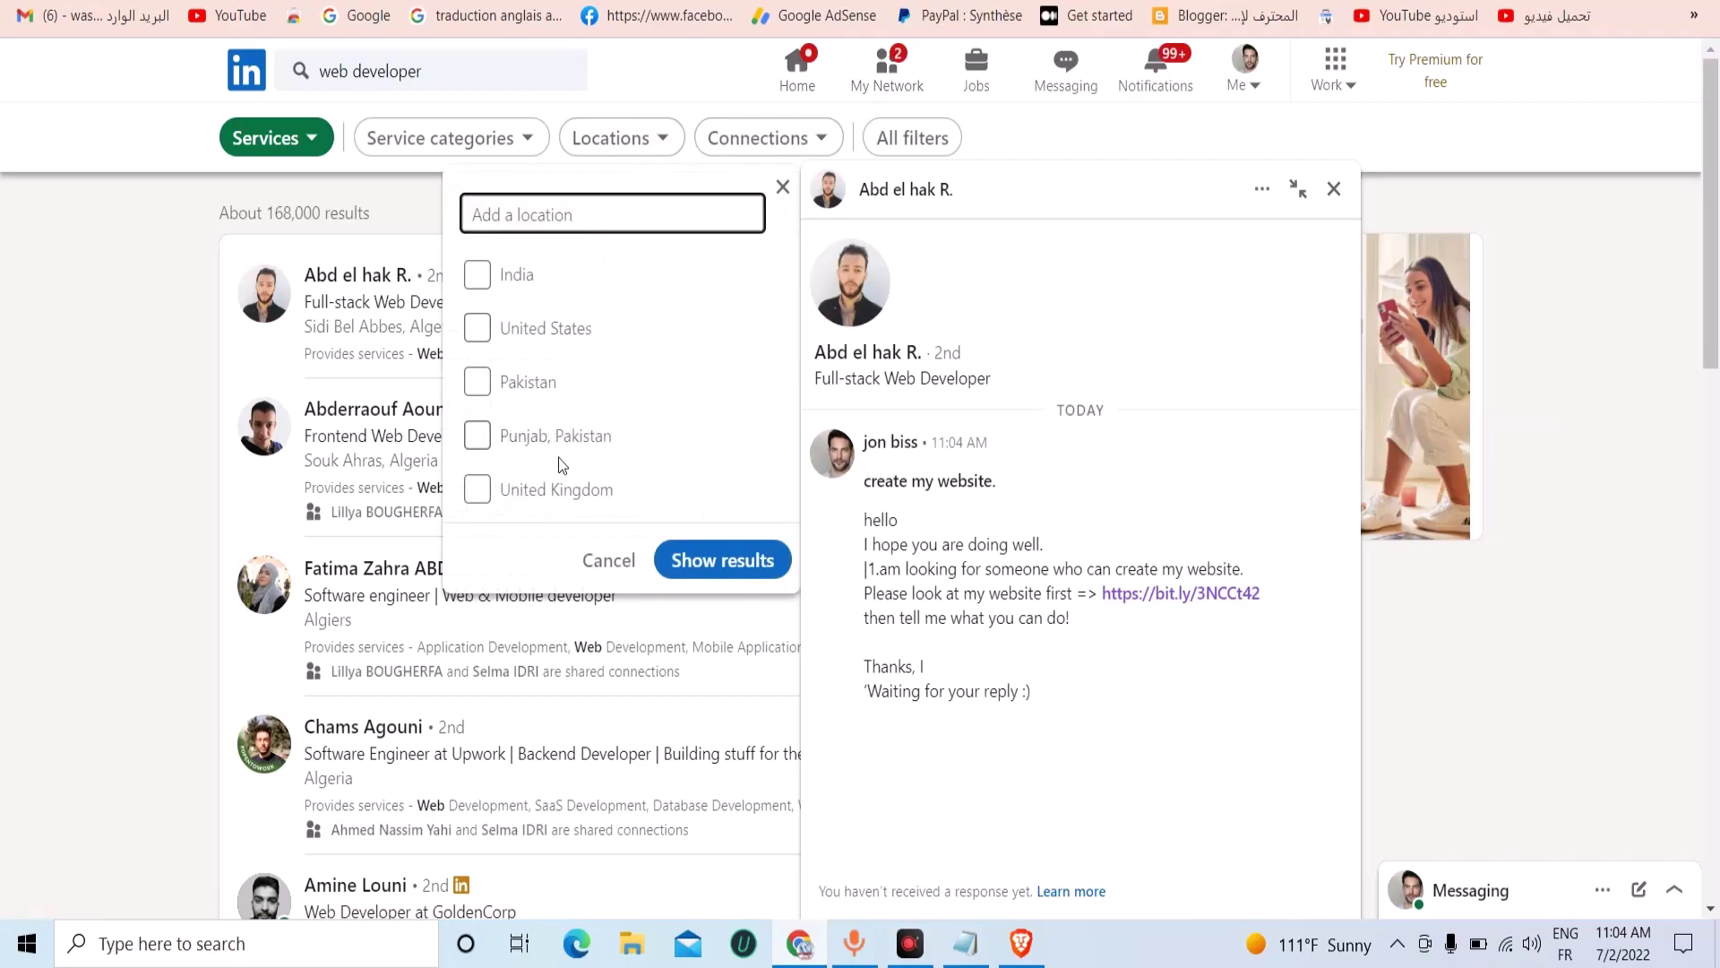
click(563, 490)
click(547, 327)
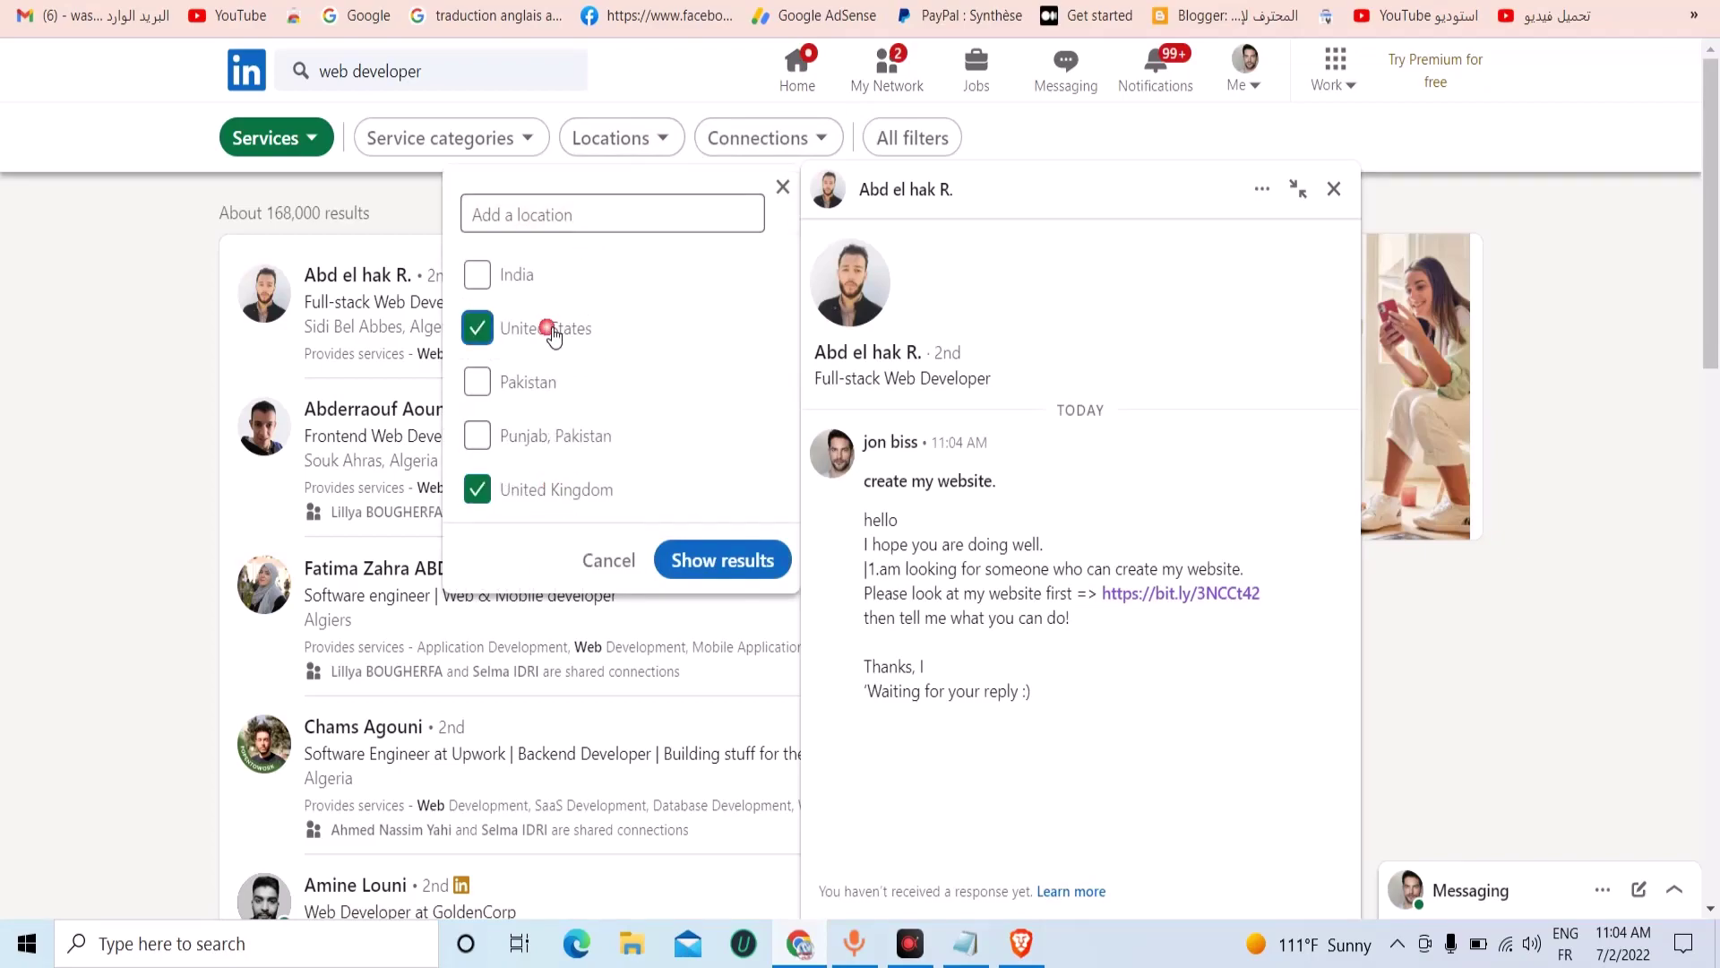
scroll(538, 386, down, 1)
click(537, 394)
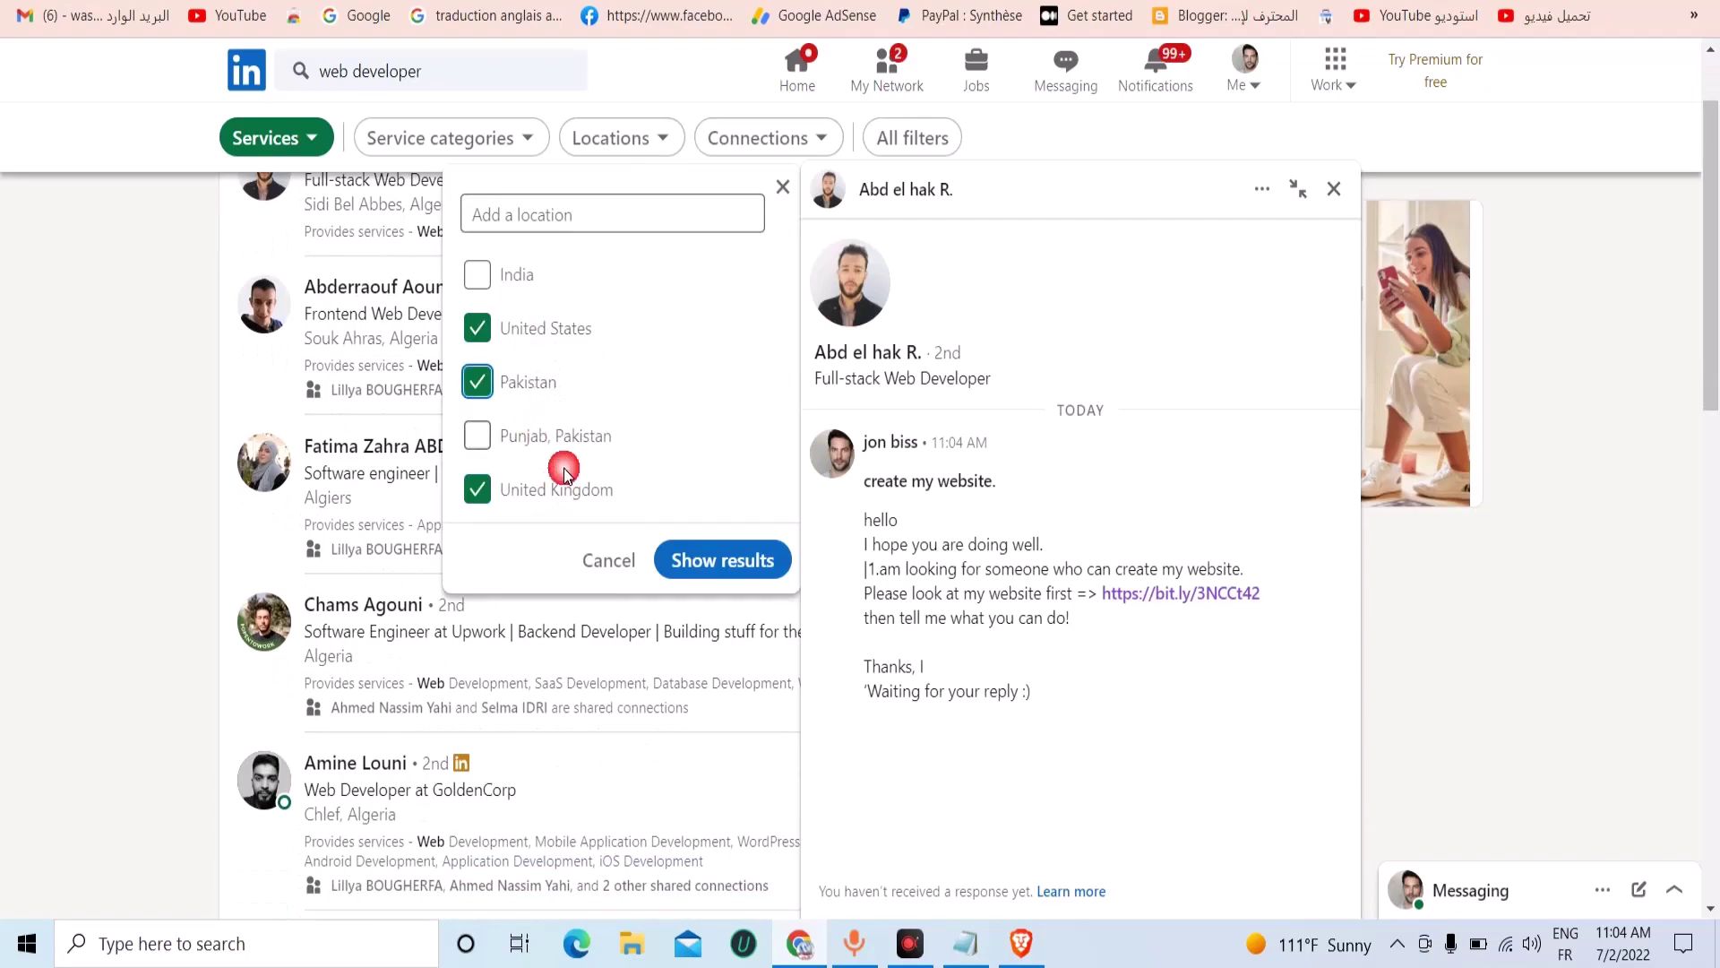
click(520, 437)
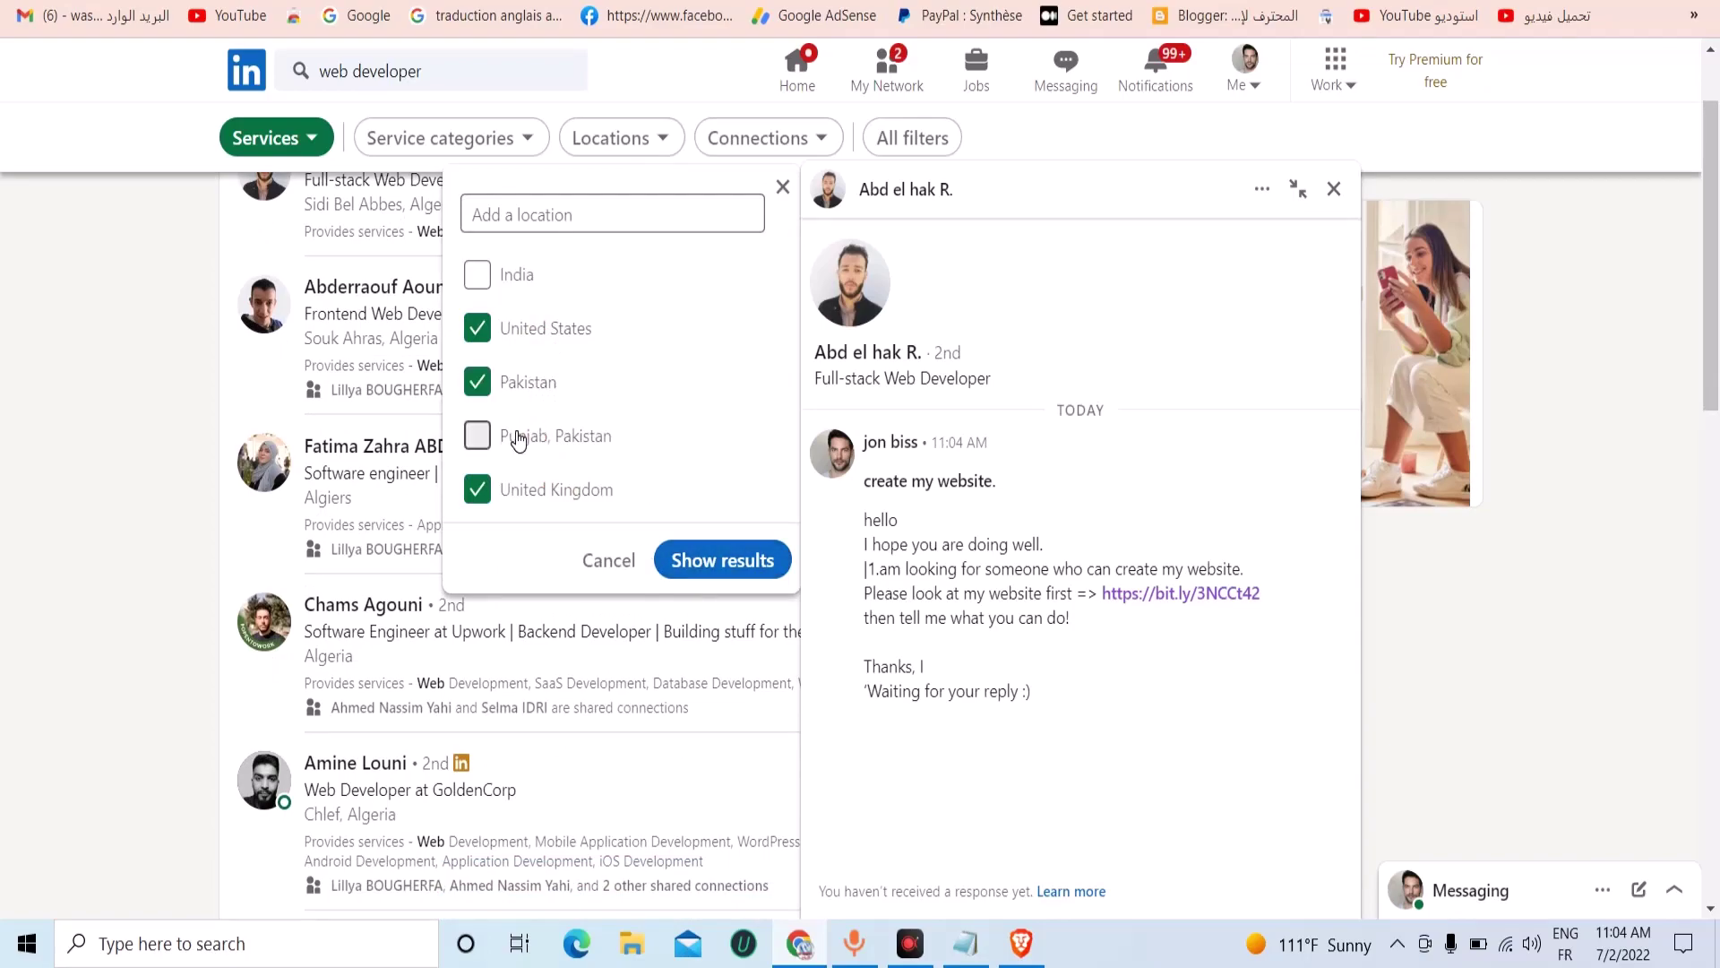
click(518, 278)
click(726, 575)
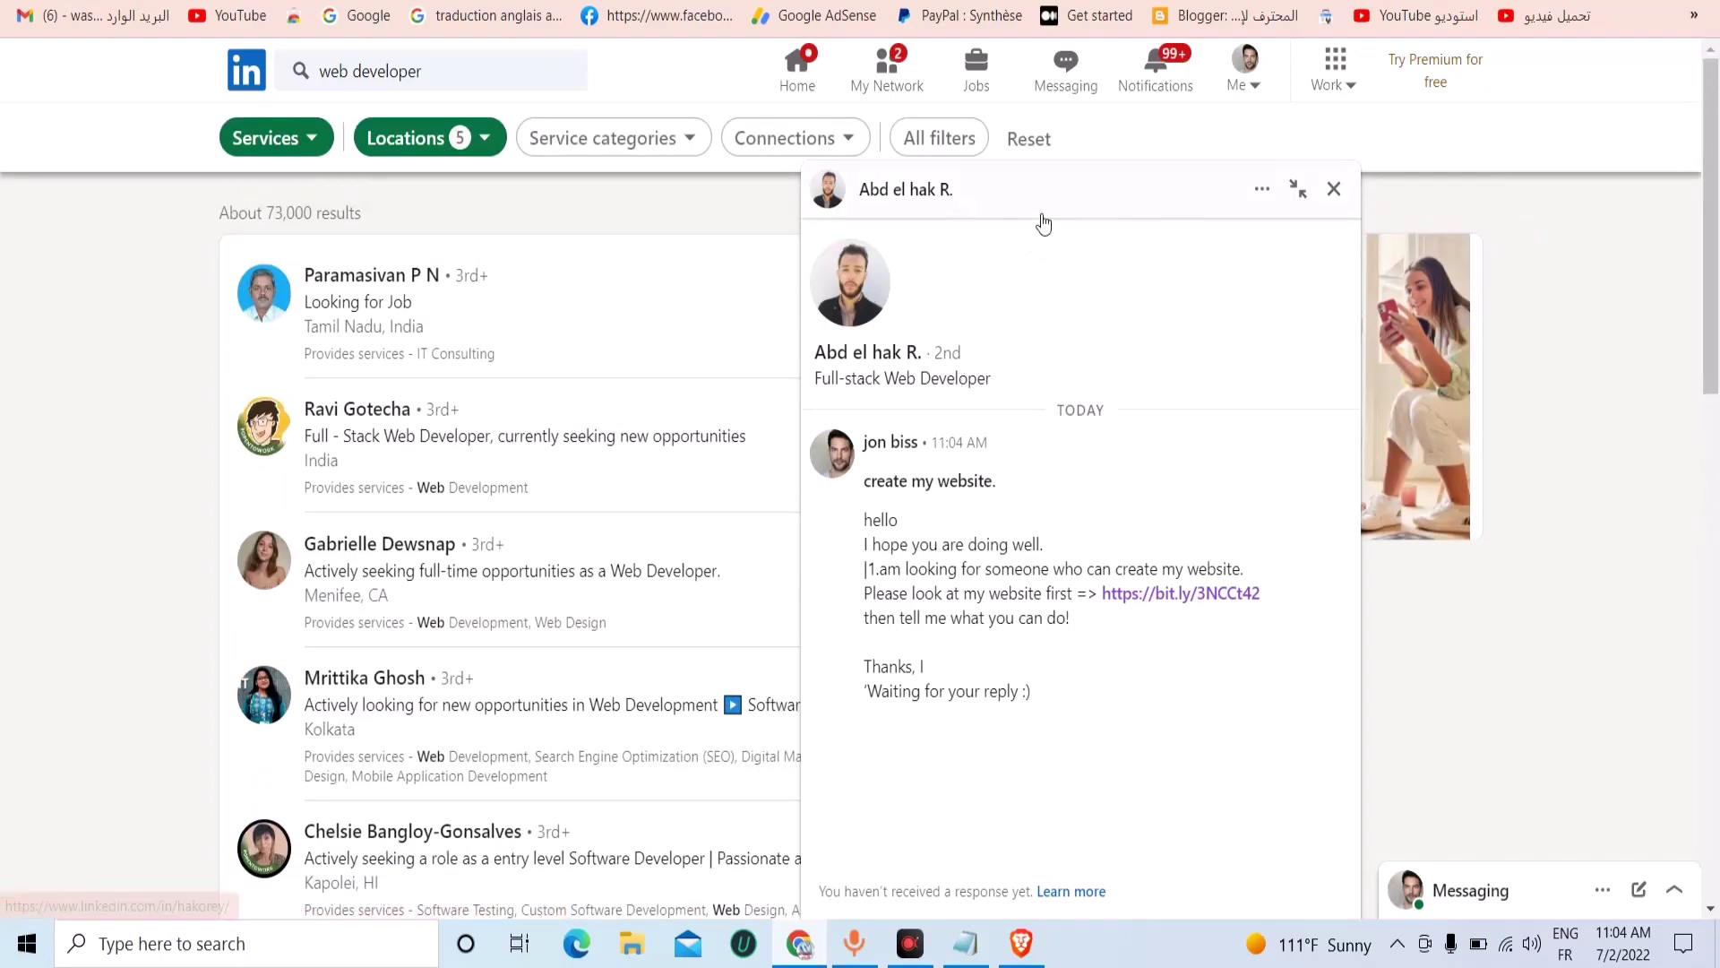
click(1334, 189)
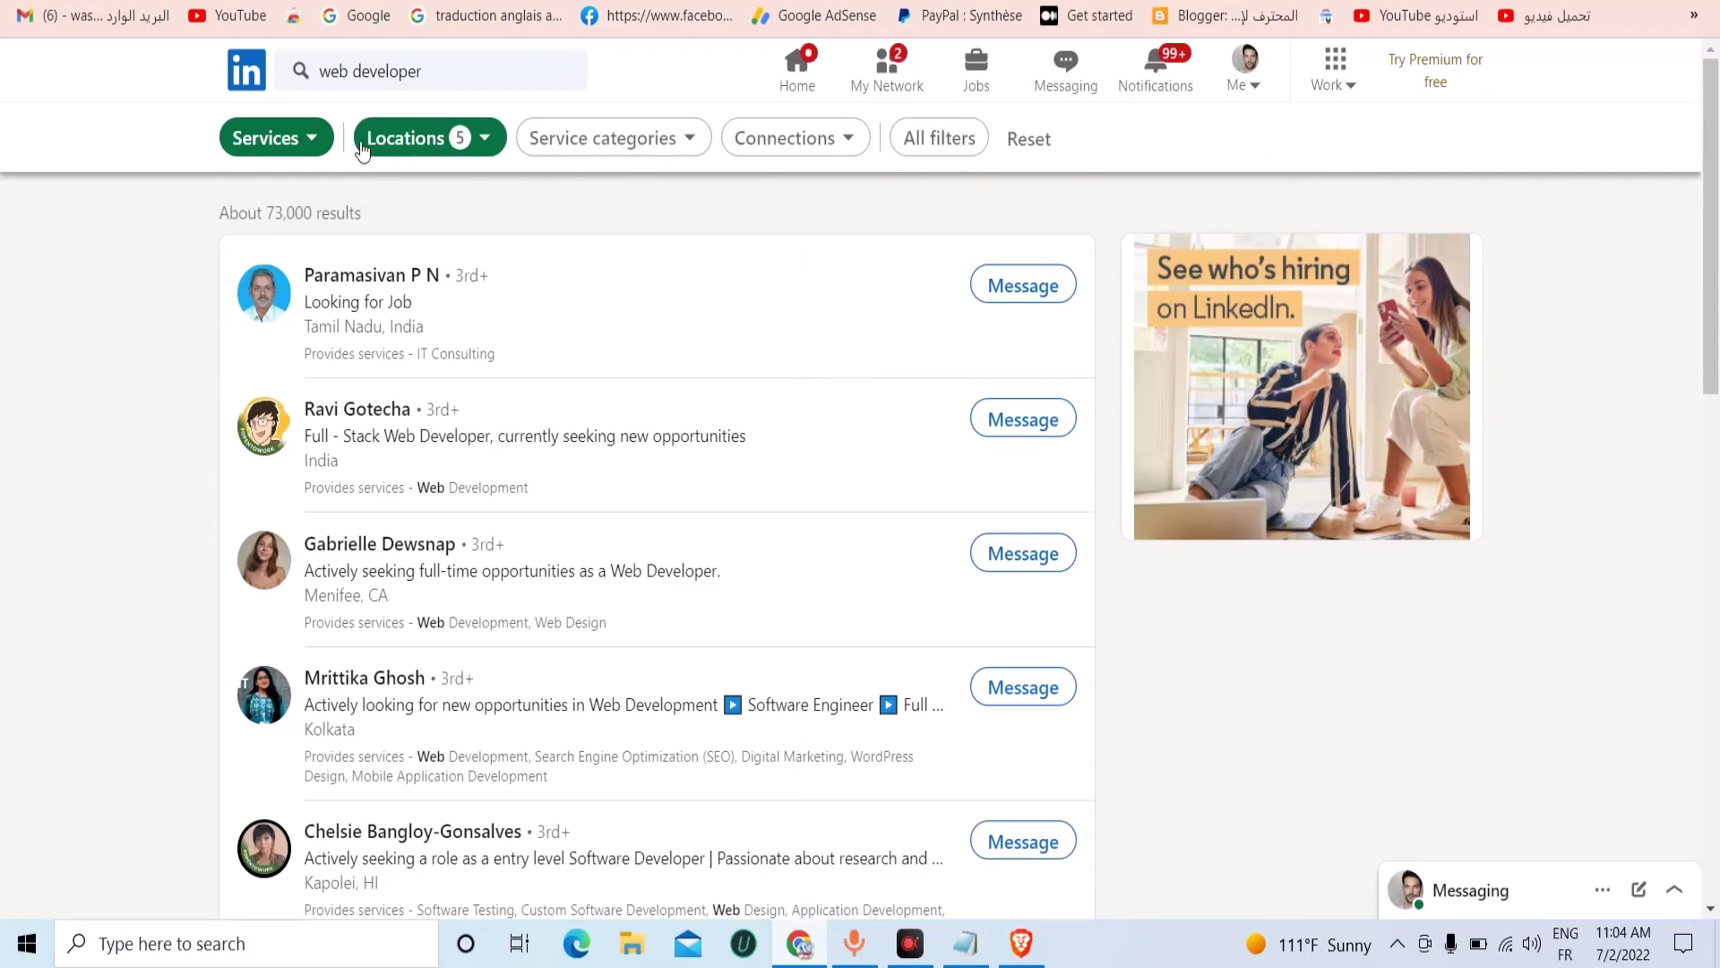
click(282, 143)
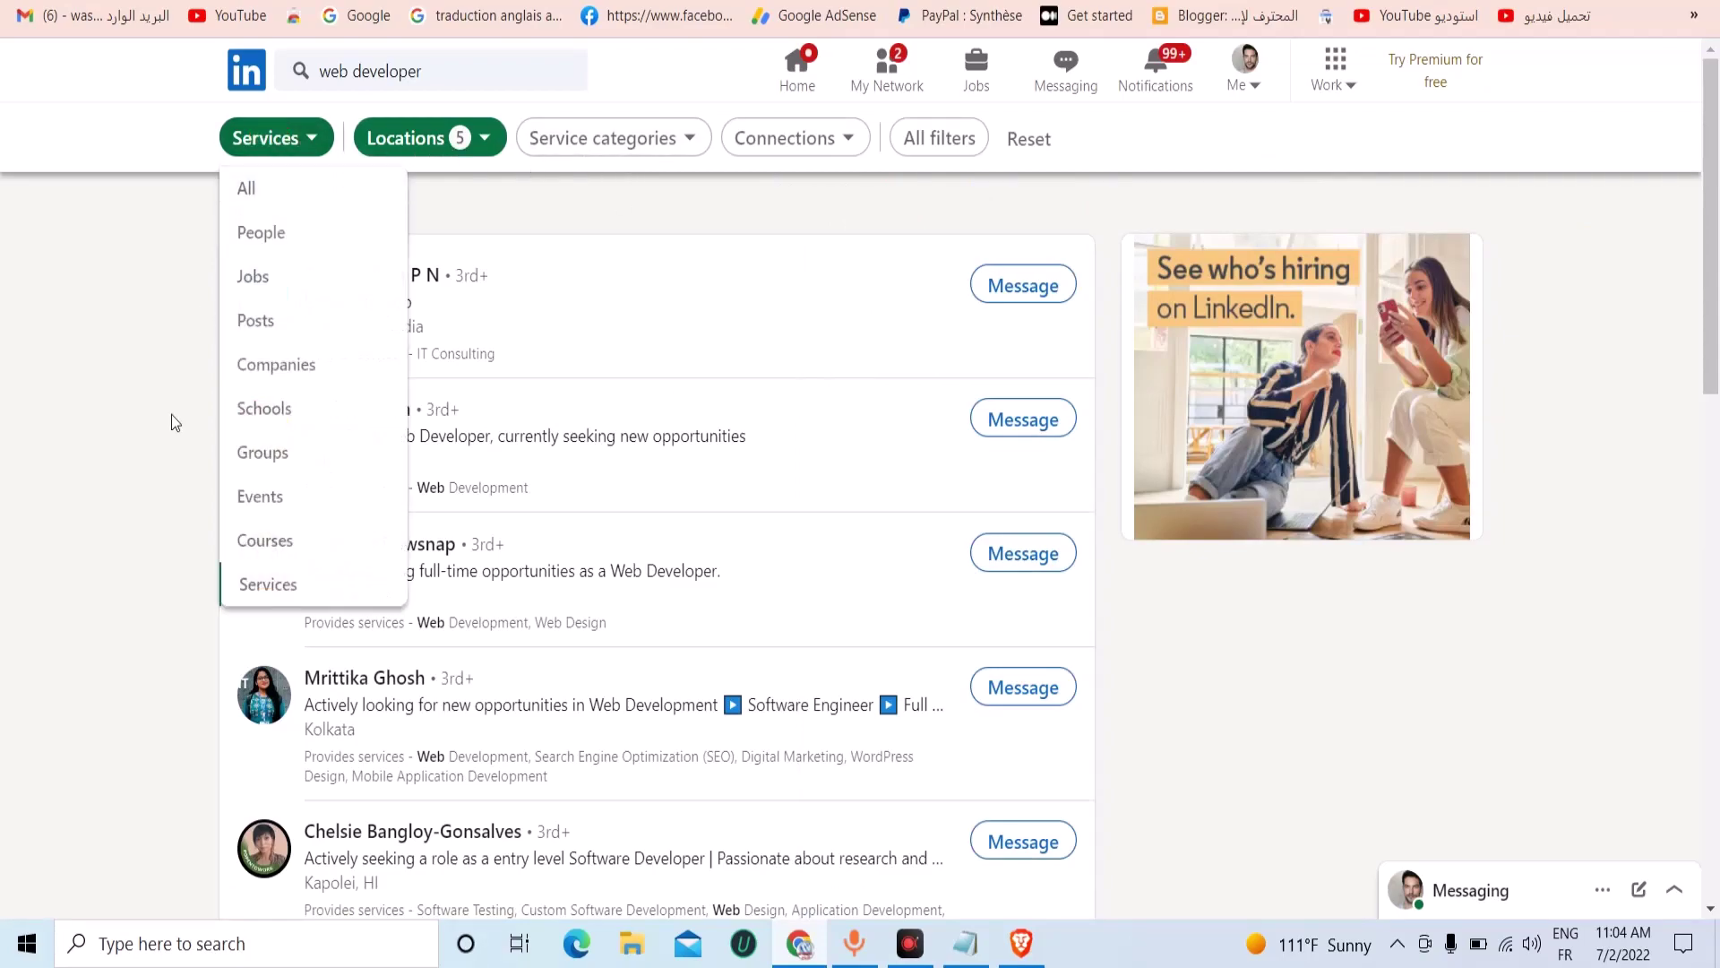
Start a new message to the India-based full-stack developer.
click(26, 254)
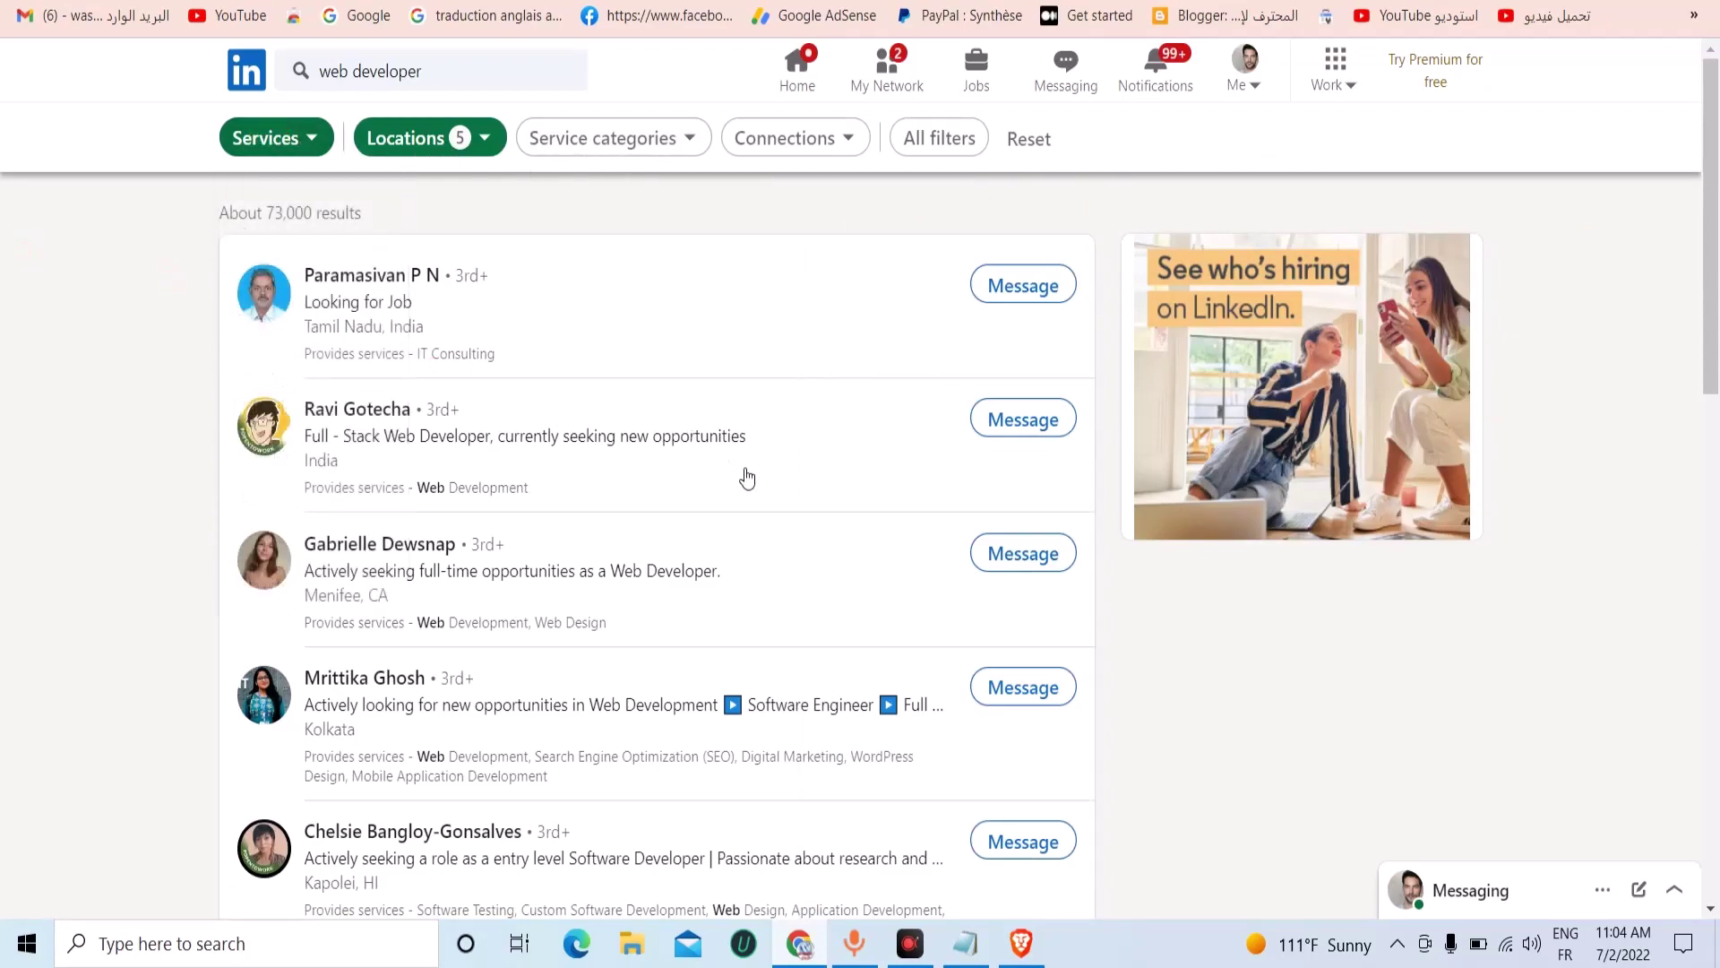
click(1007, 419)
right_click(914, 379)
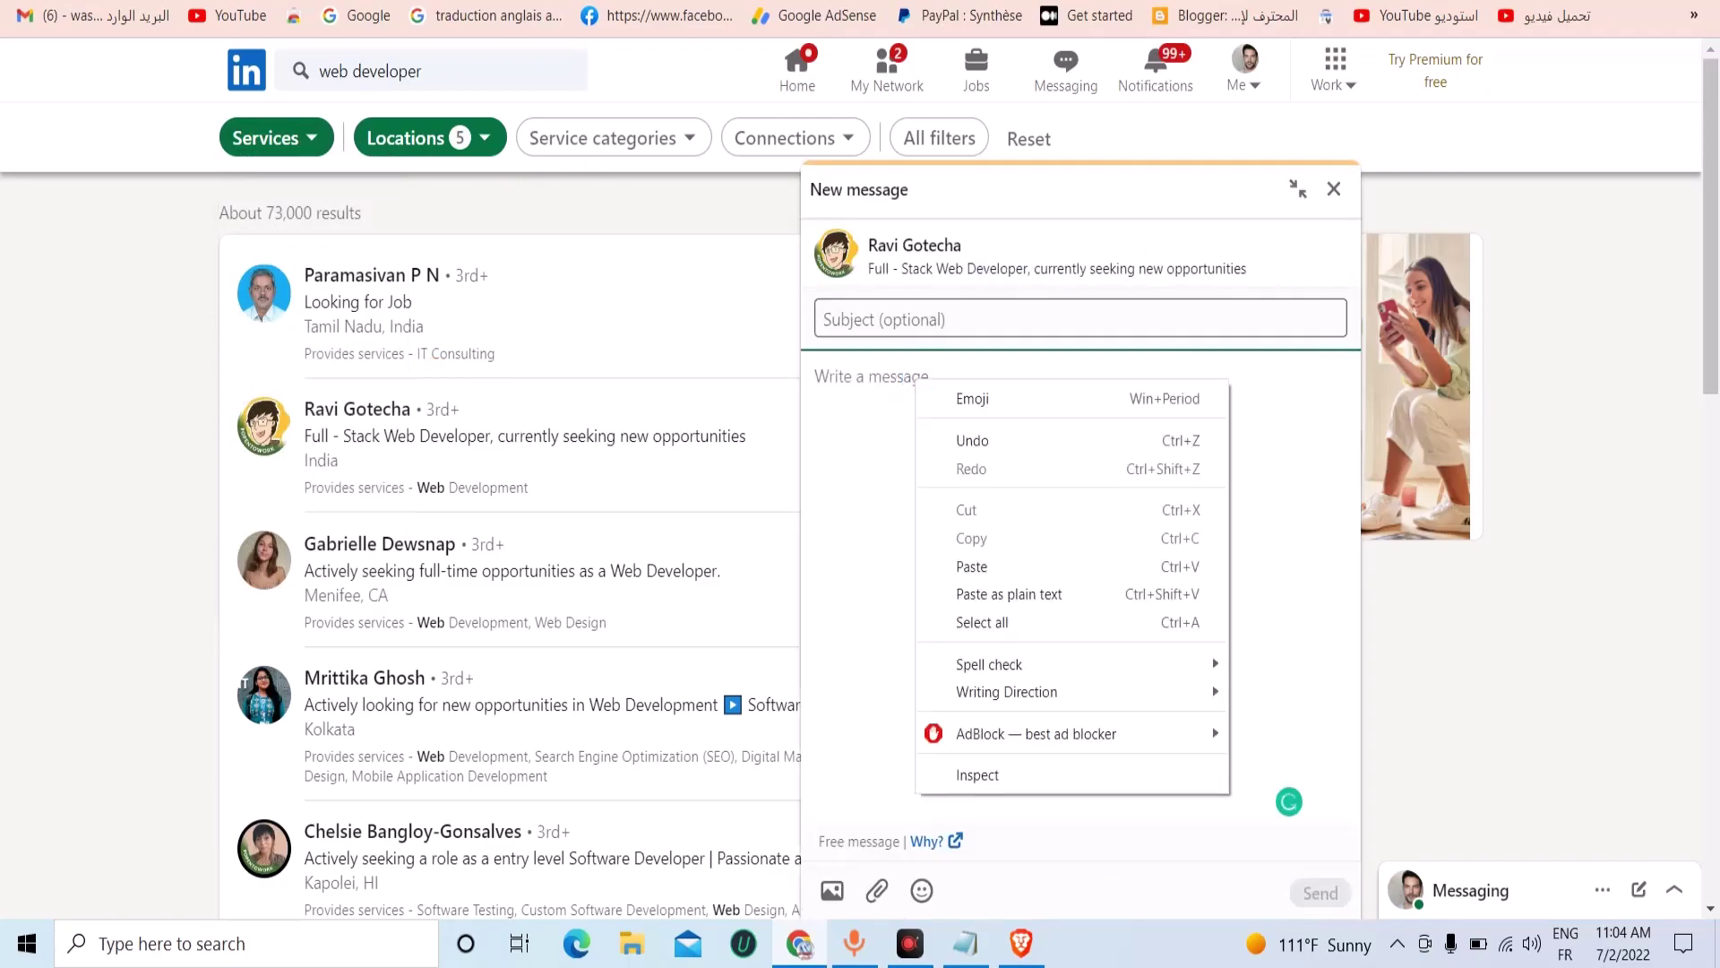
key(Escape)
key(ctrl+Tab)
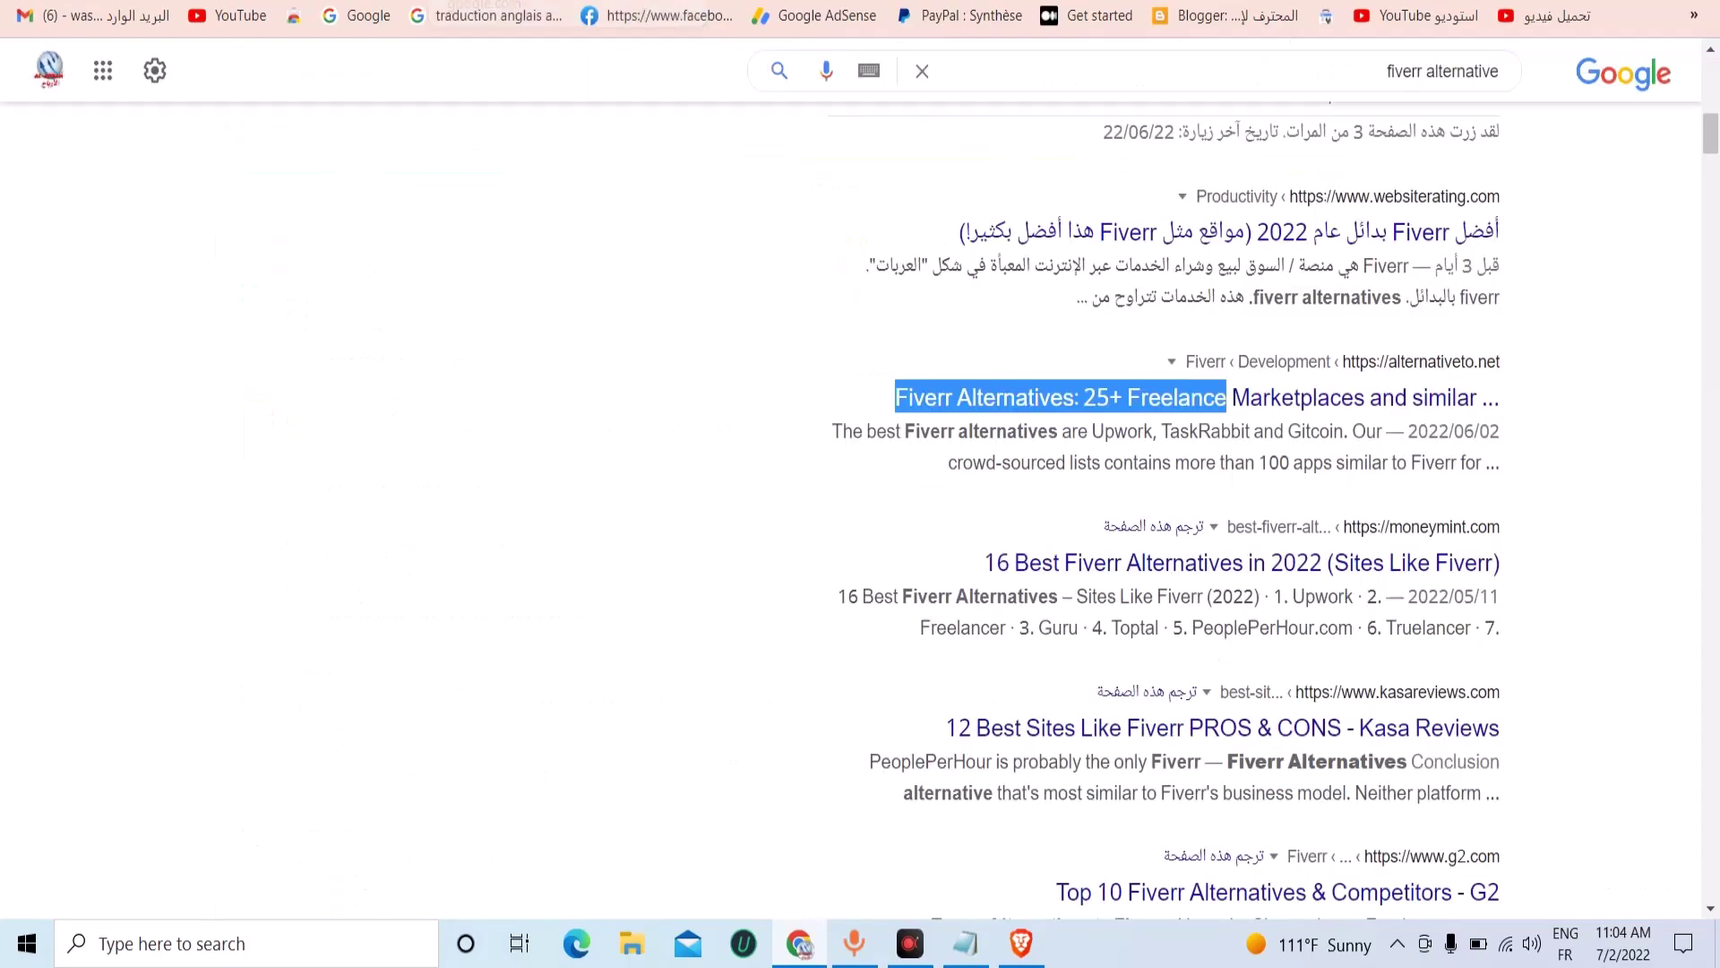
key(ctrl+Tab)
Copy the website request with the bit.ly link from the Google Doc, paste it in and send.
right_click(837, 407)
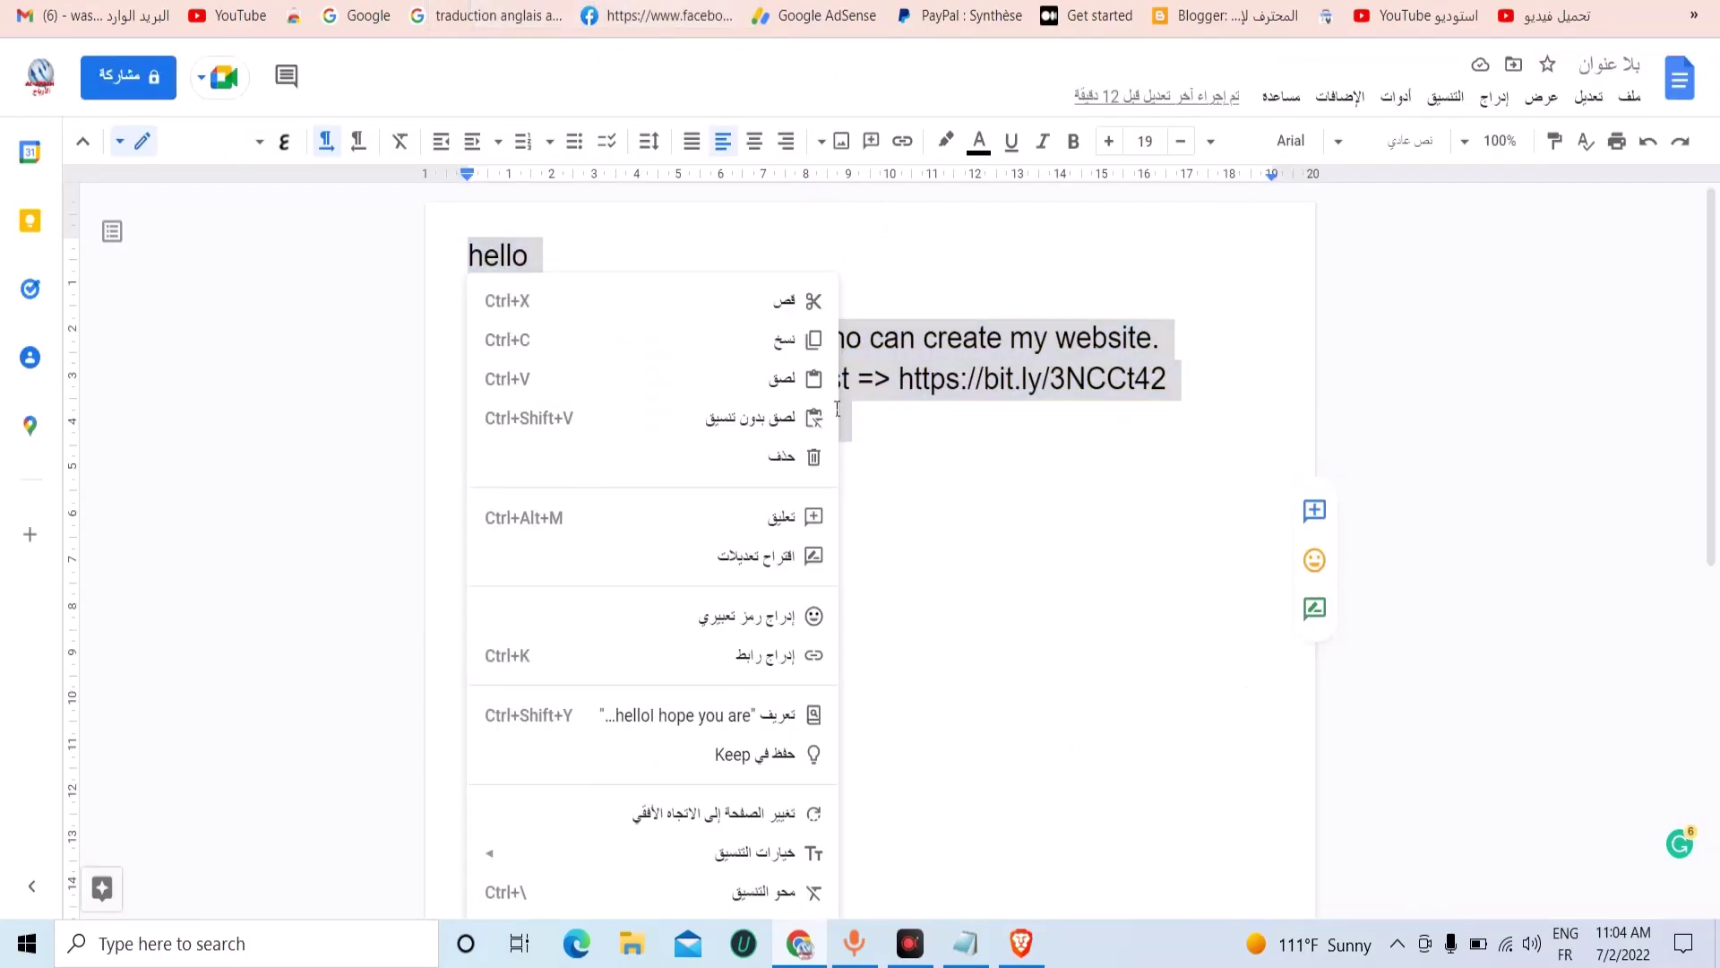
click(787, 340)
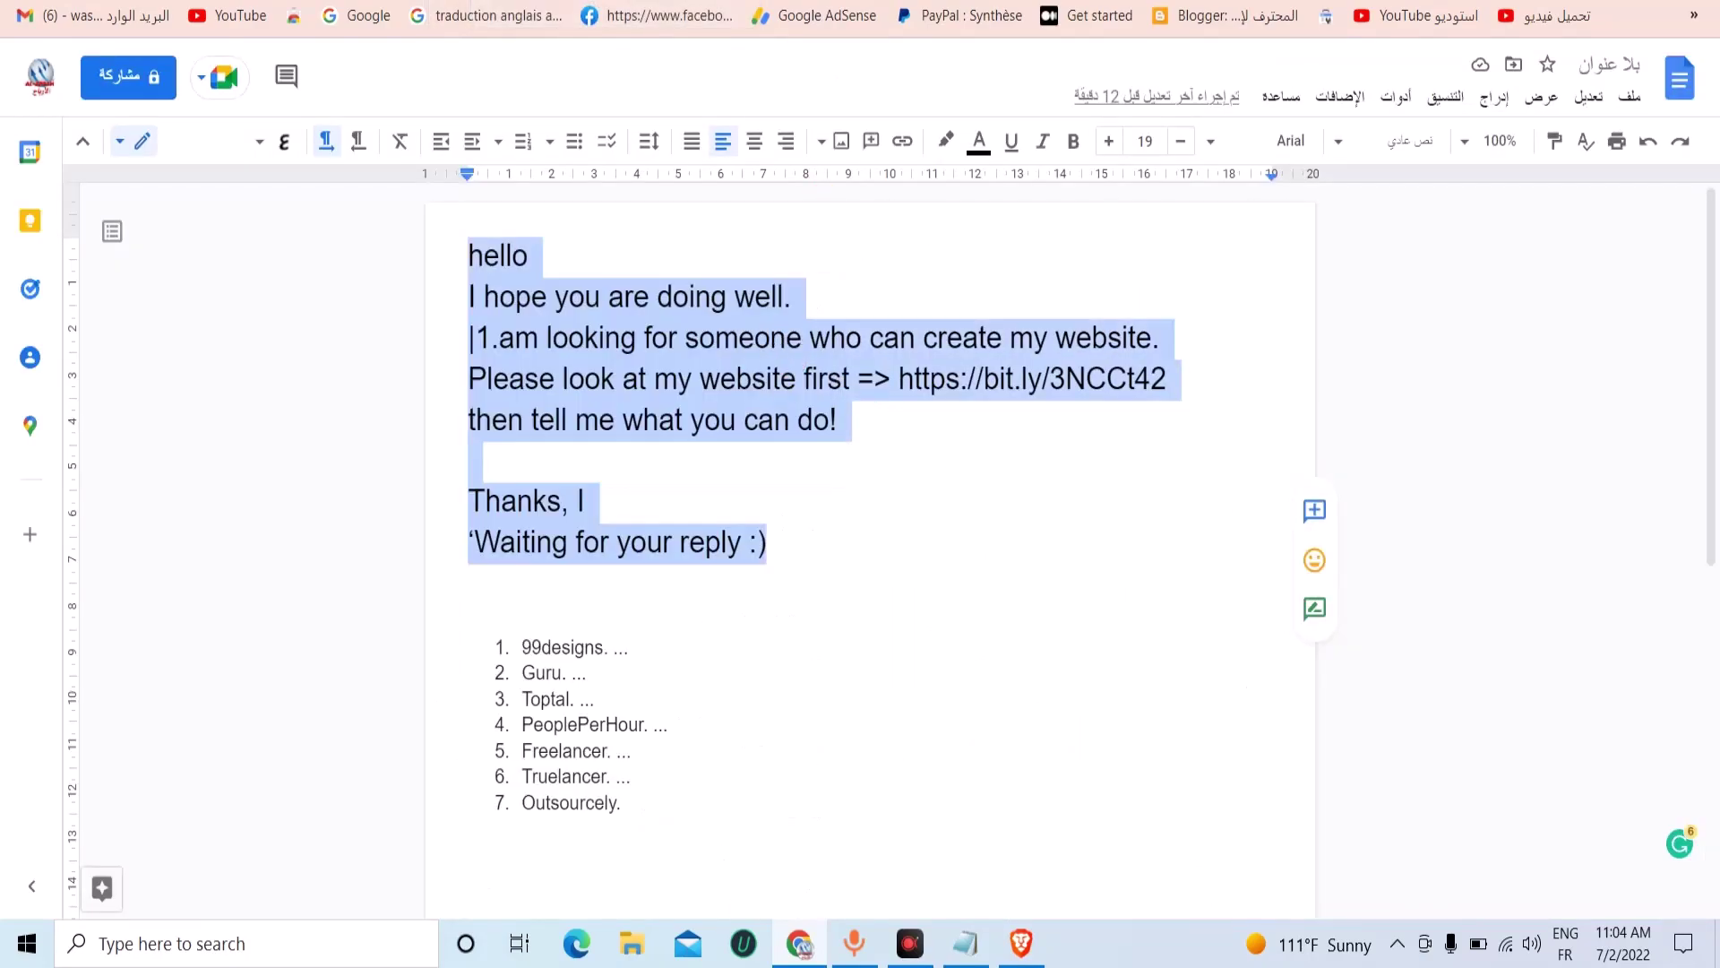
key(ctrl+shift+Tab)
key(ctrl+shift+Tab)
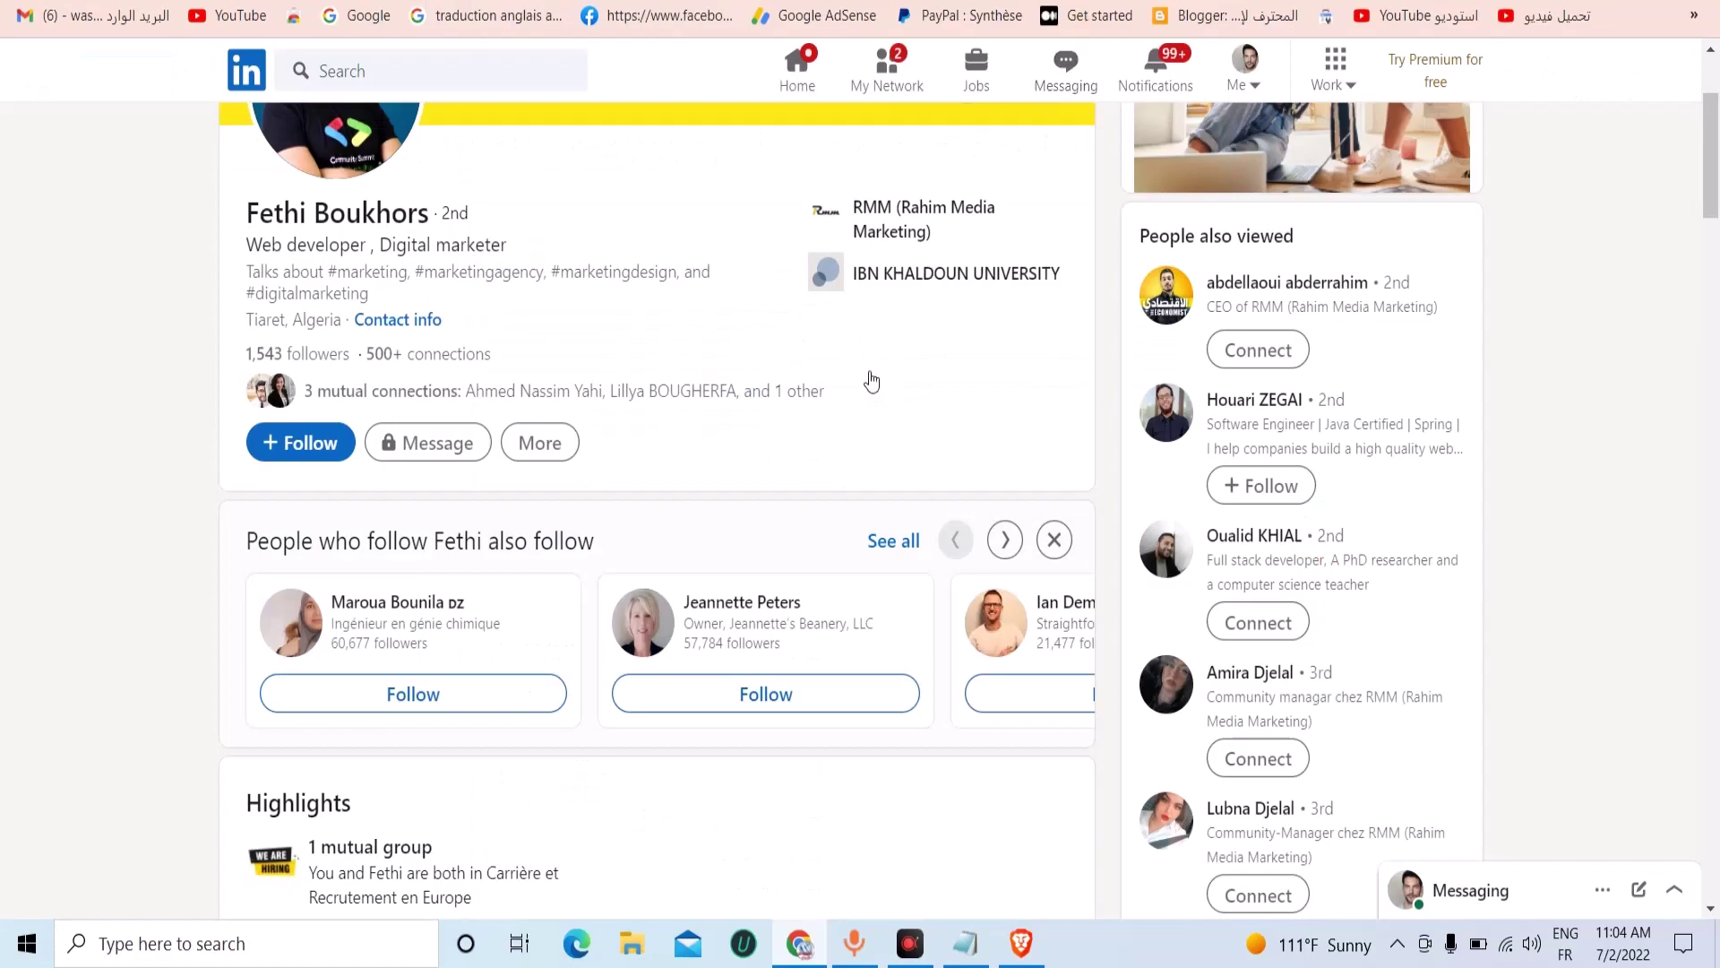
key(ctrl+shift+Tab)
key(ctrl+shift+Tab)
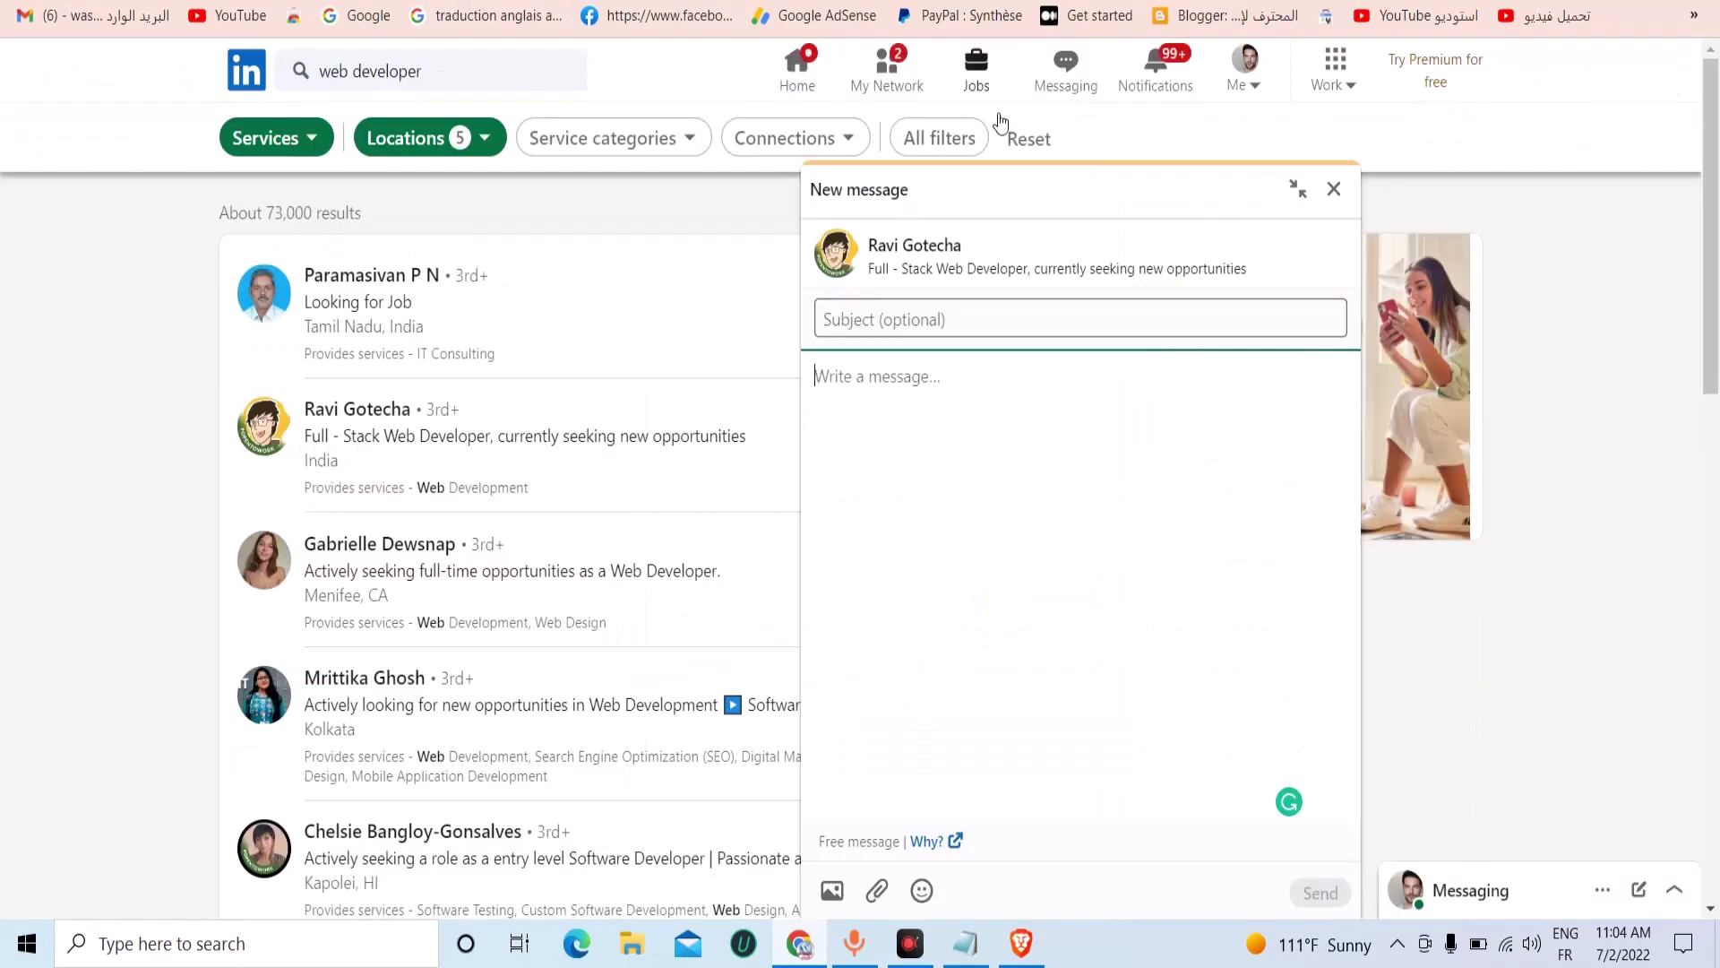
click(914, 376)
right_click(913, 376)
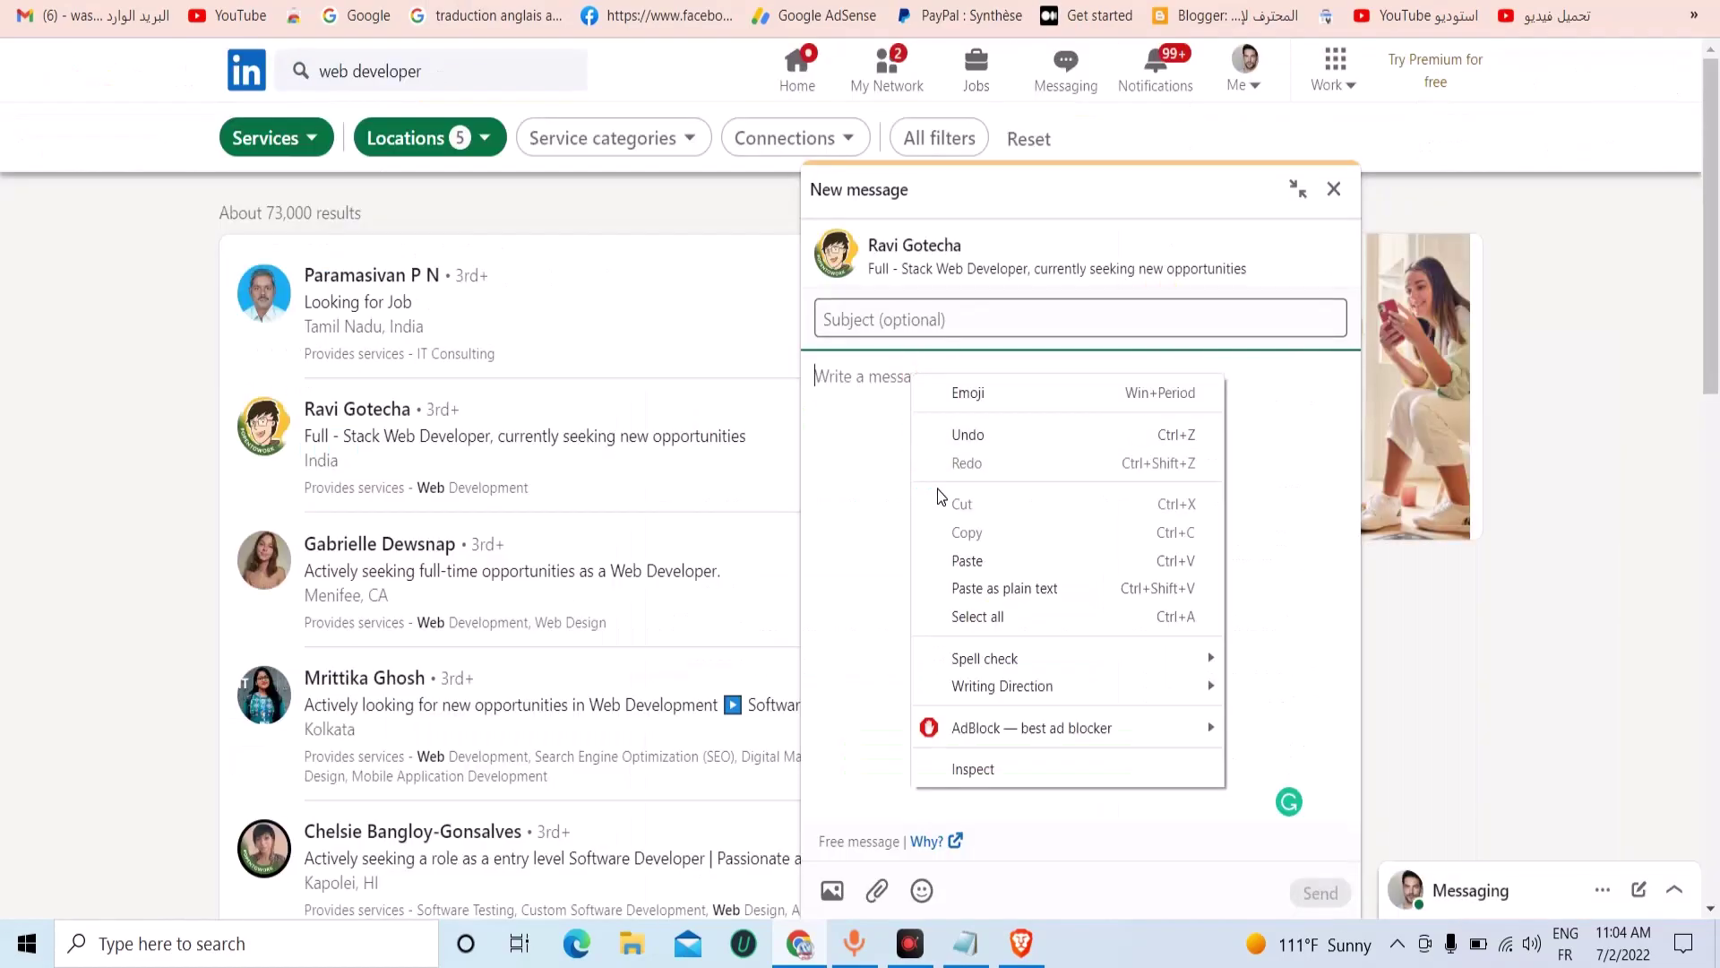
click(966, 559)
click(1321, 895)
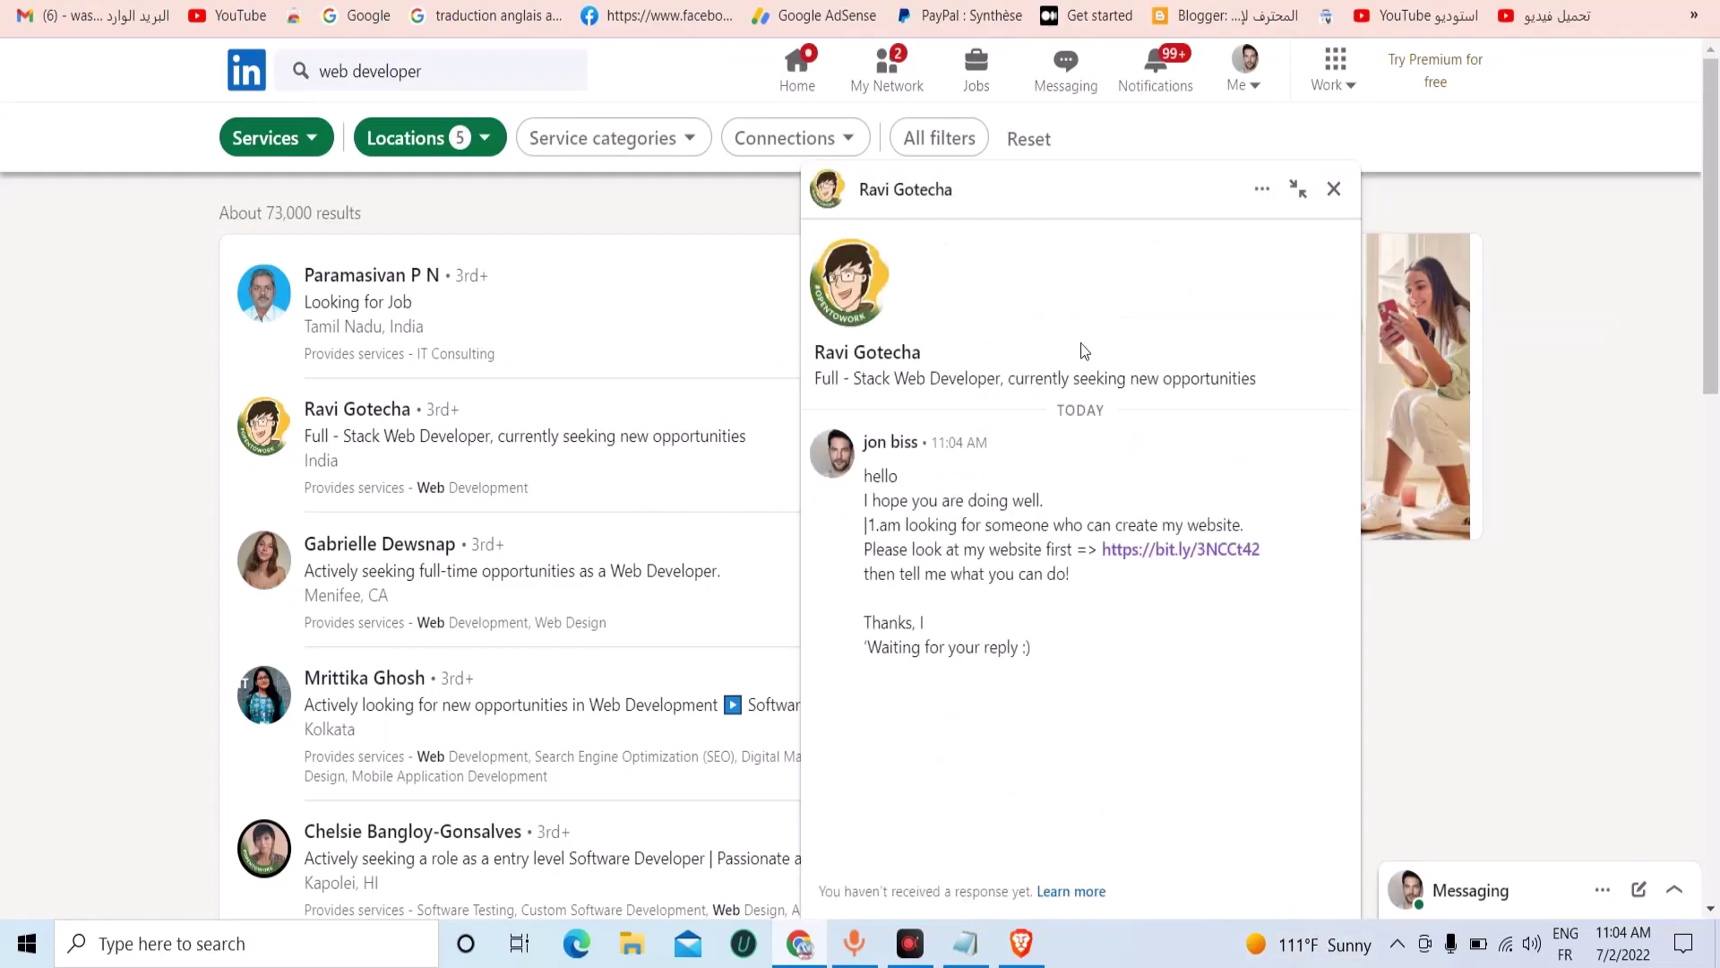
Follow bit.ly/3NCCt42 past LinkedIn's warning and review its 5 clicks by referrer and location.
click(1176, 549)
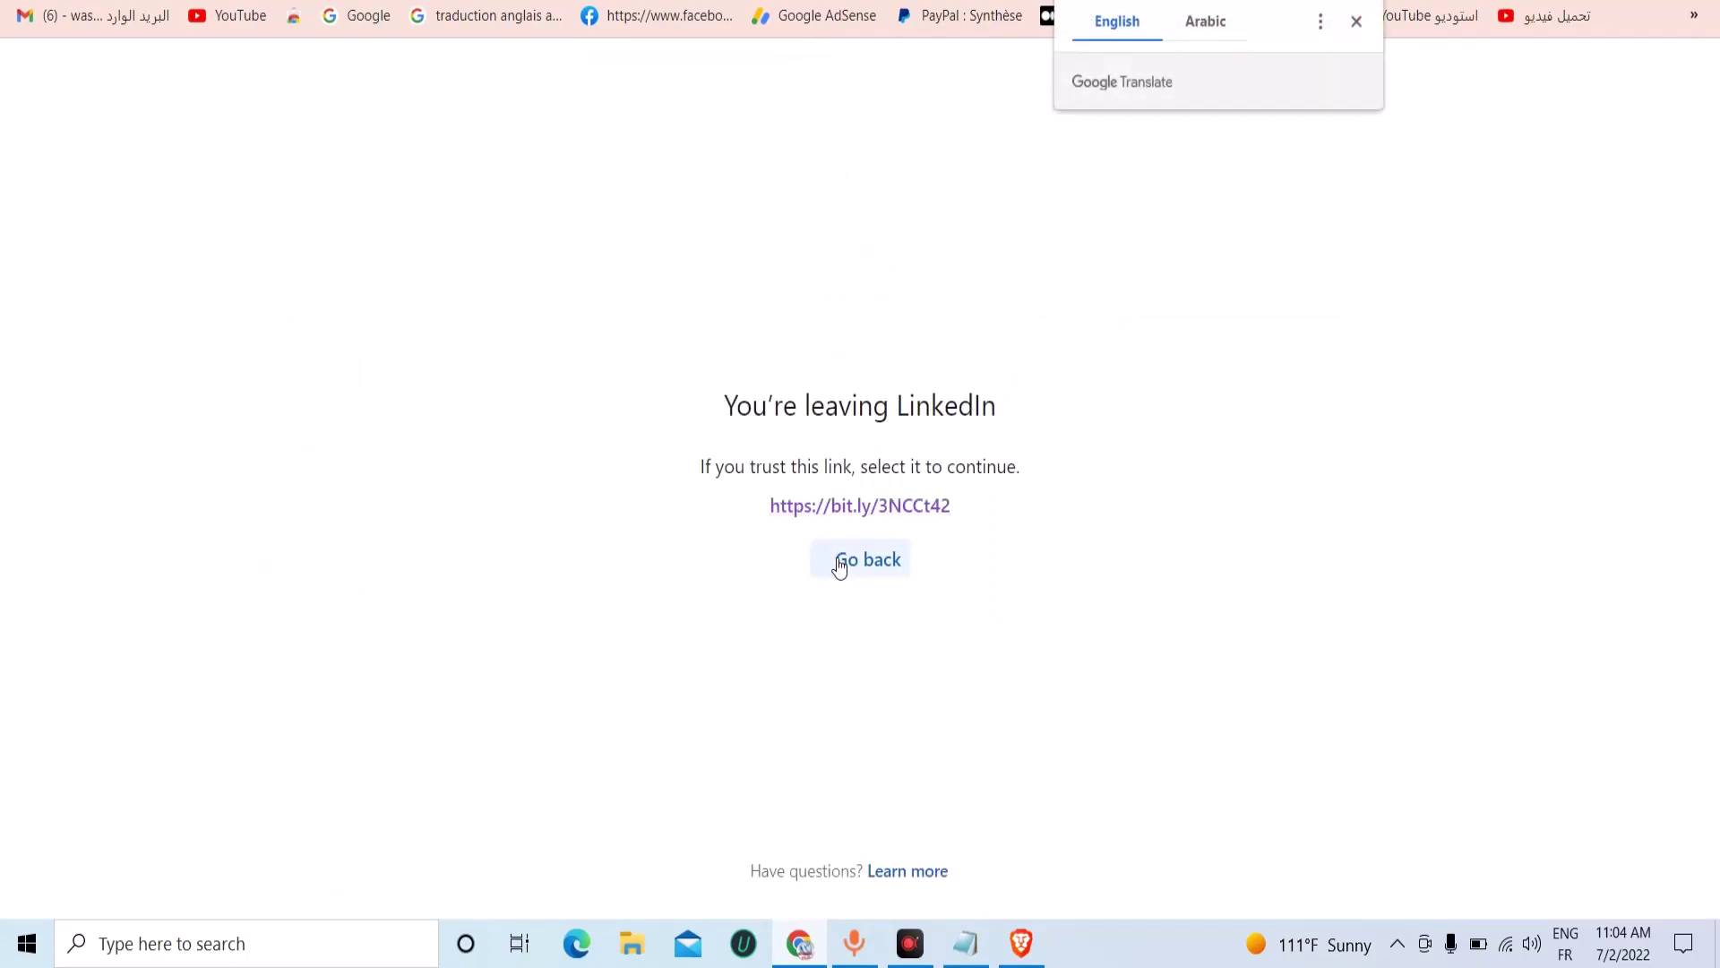
click(867, 507)
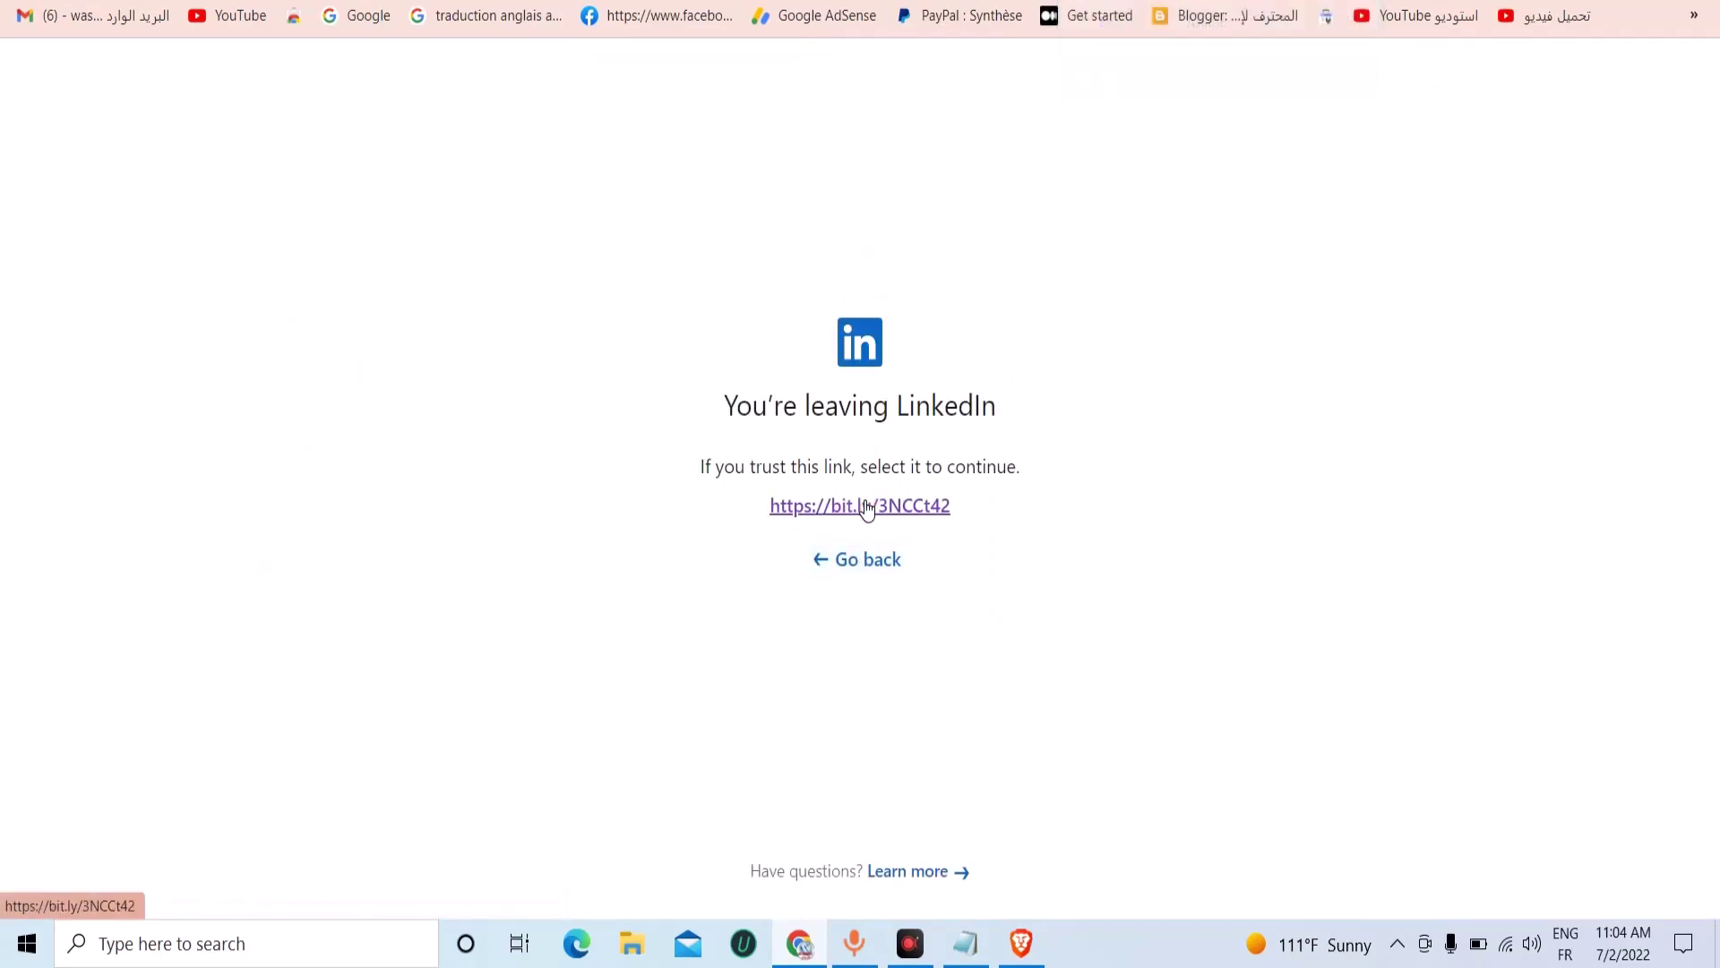
click(867, 508)
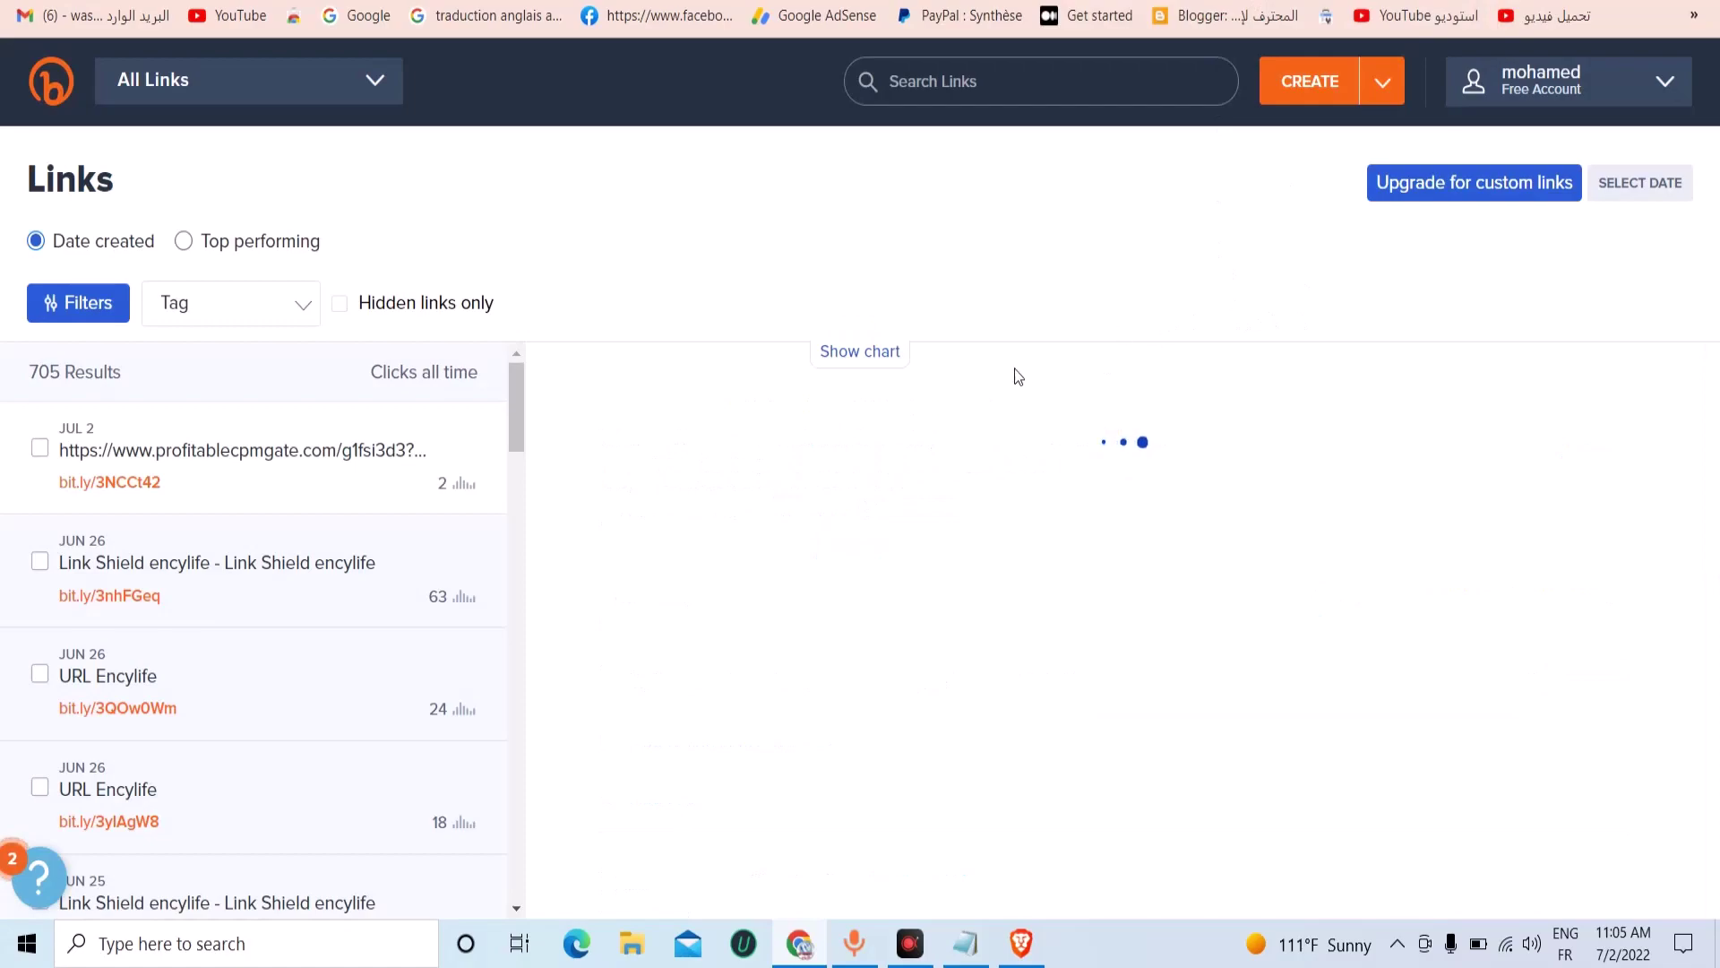
scroll(1140, 563, down, 3)
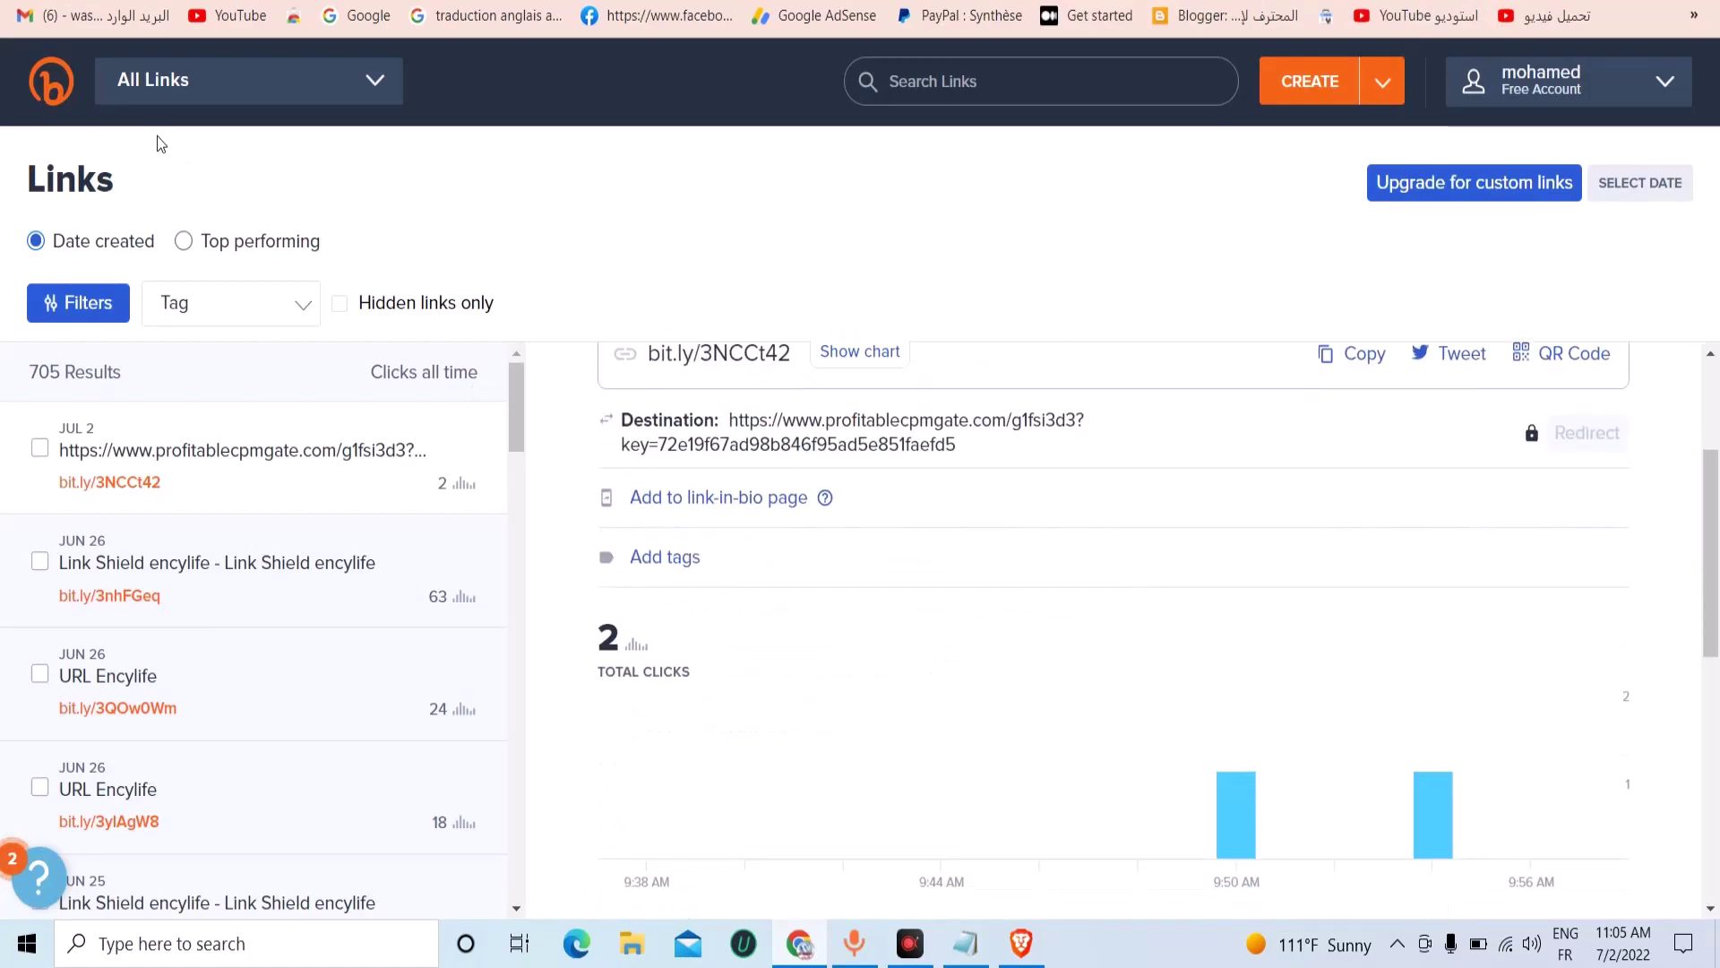
scroll(884, 687, down, 1)
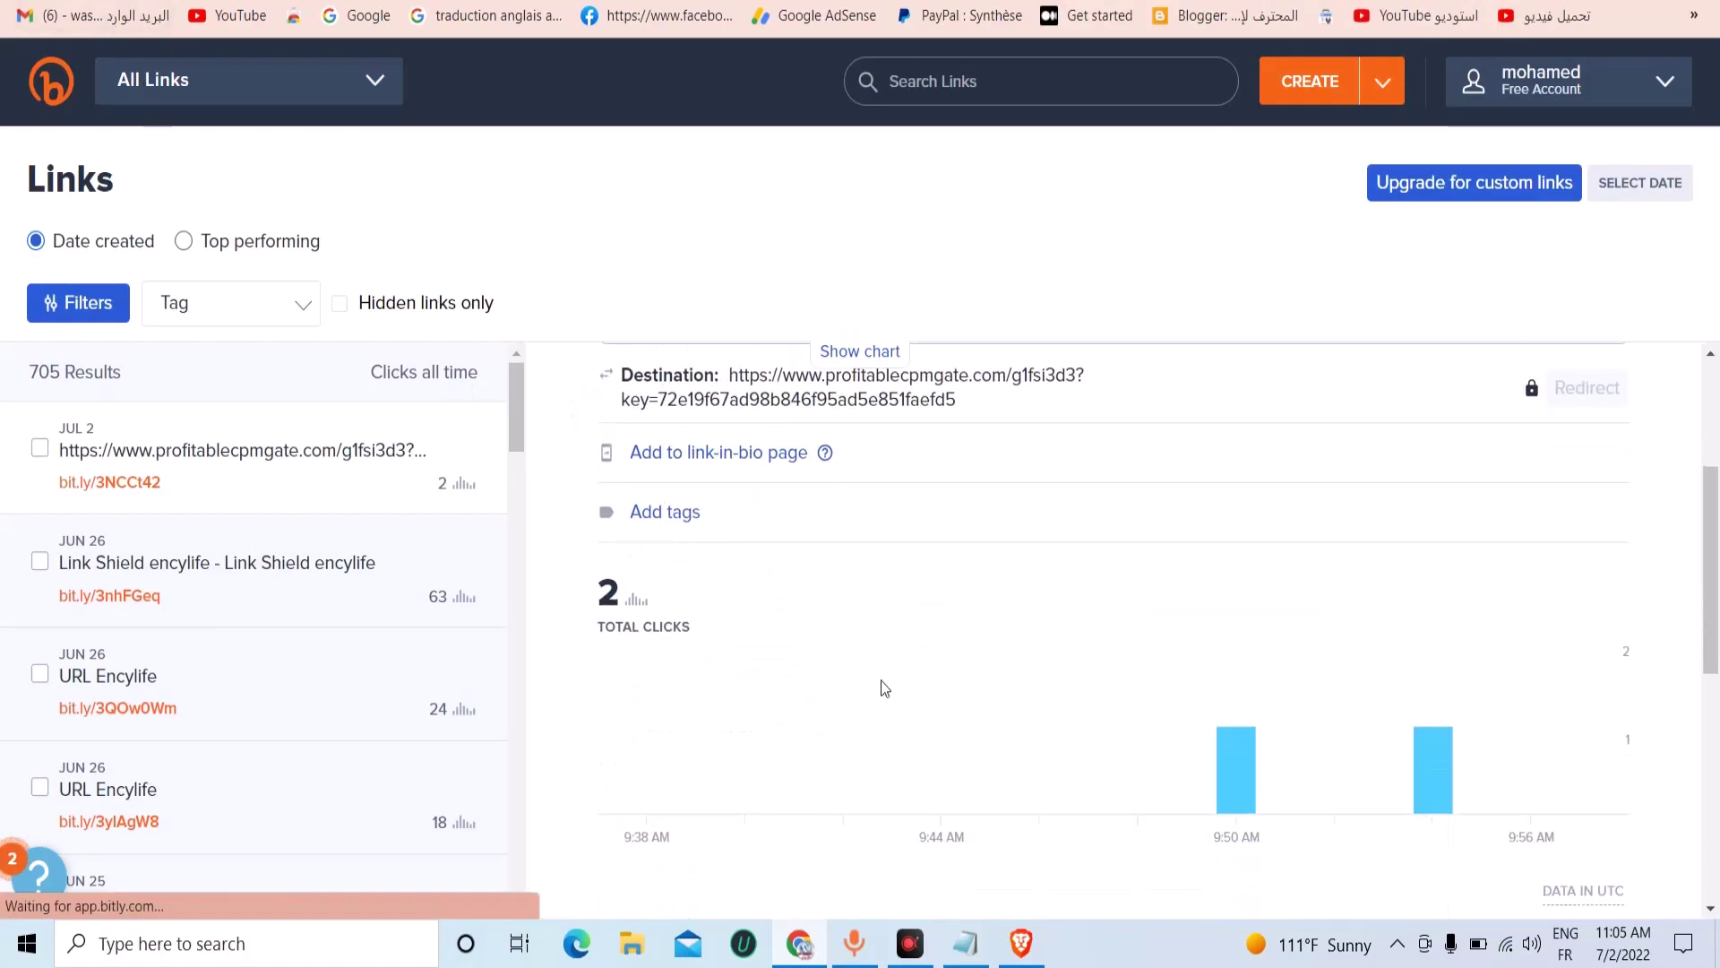
scroll(932, 681, down, 2)
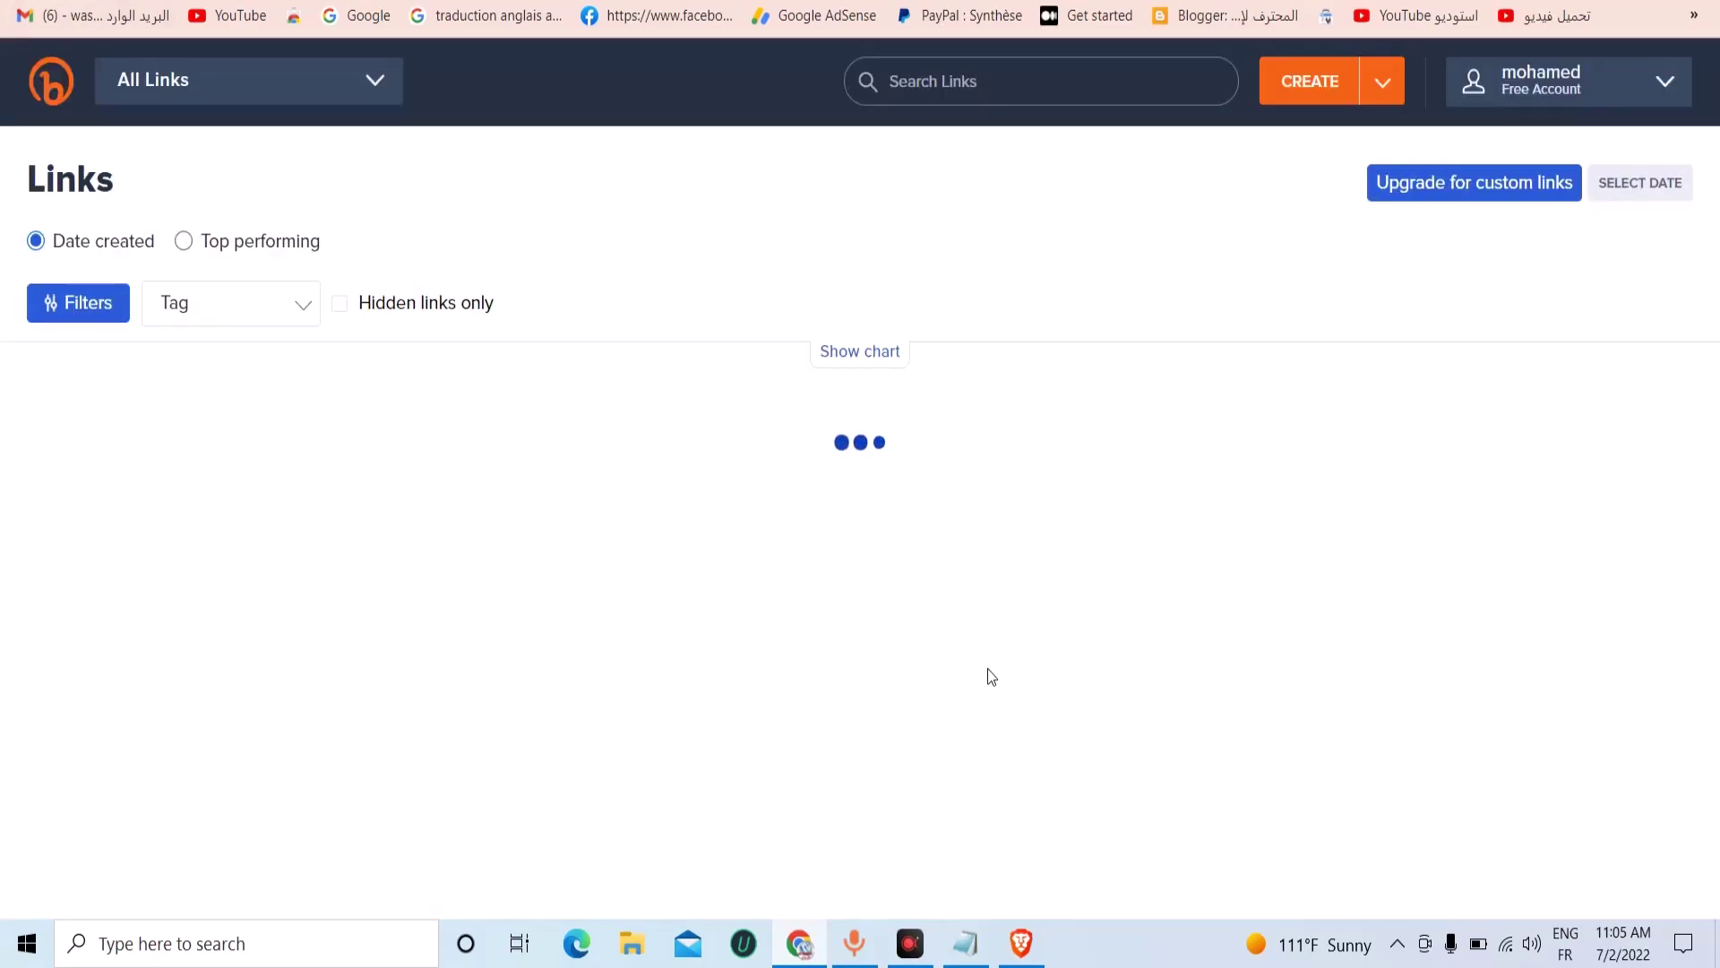
scroll(1124, 593, down, 4)
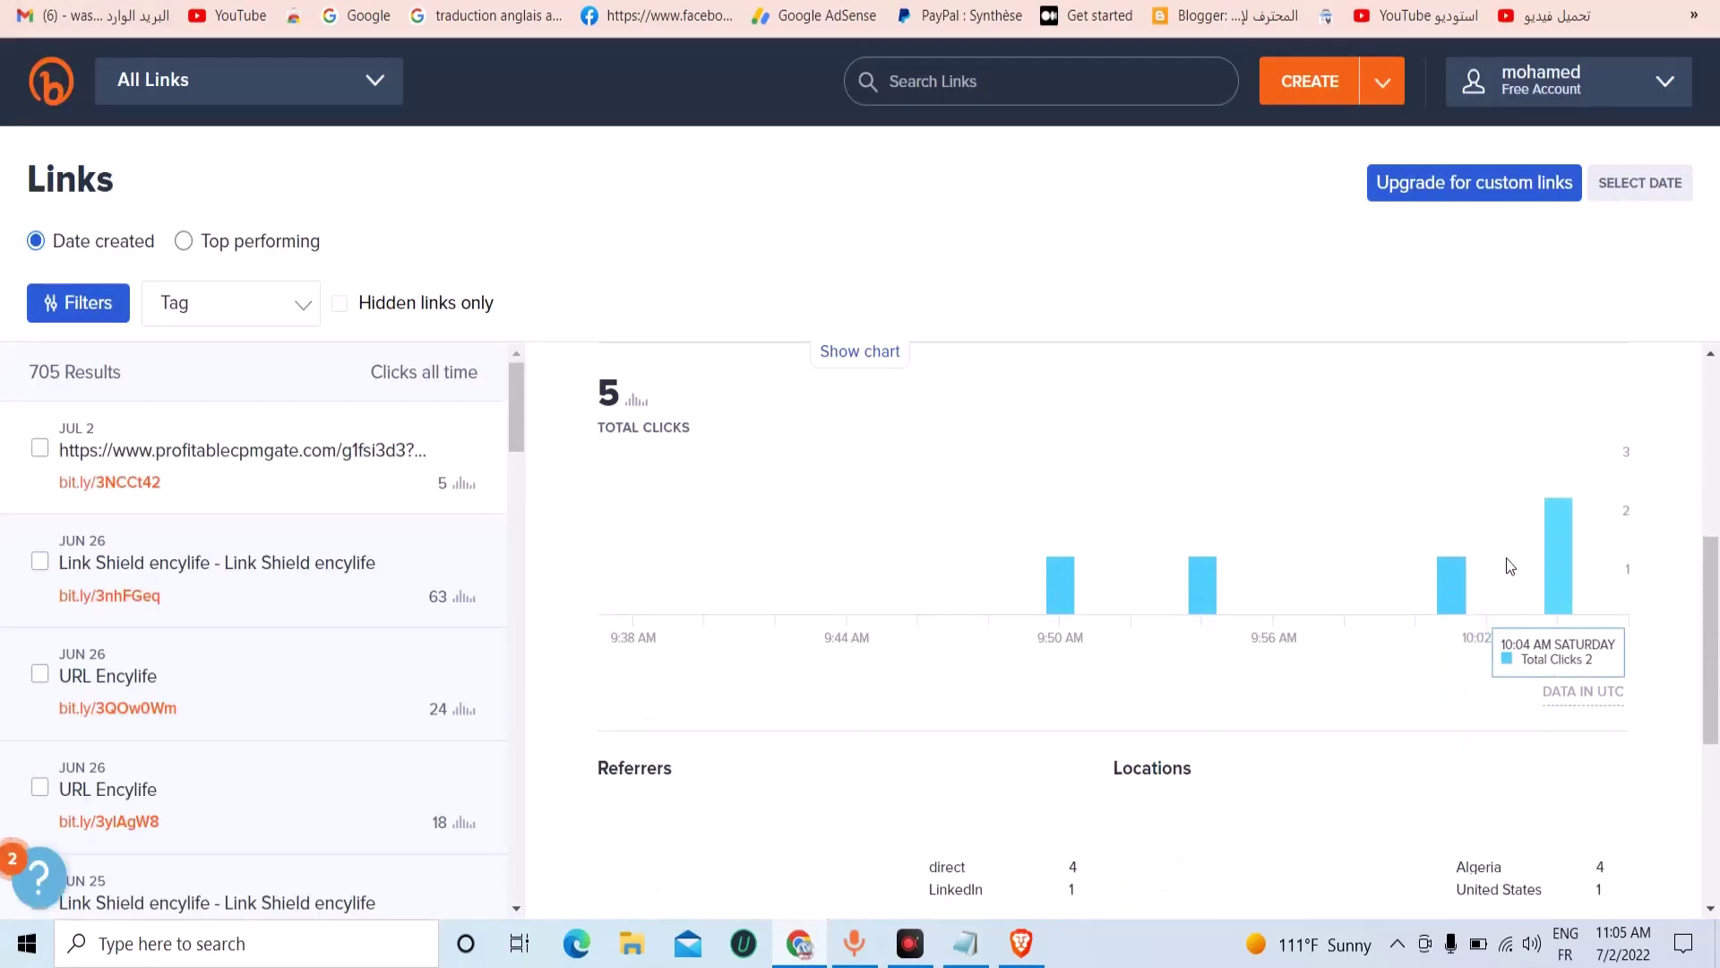
scroll(1510, 565, down, 4)
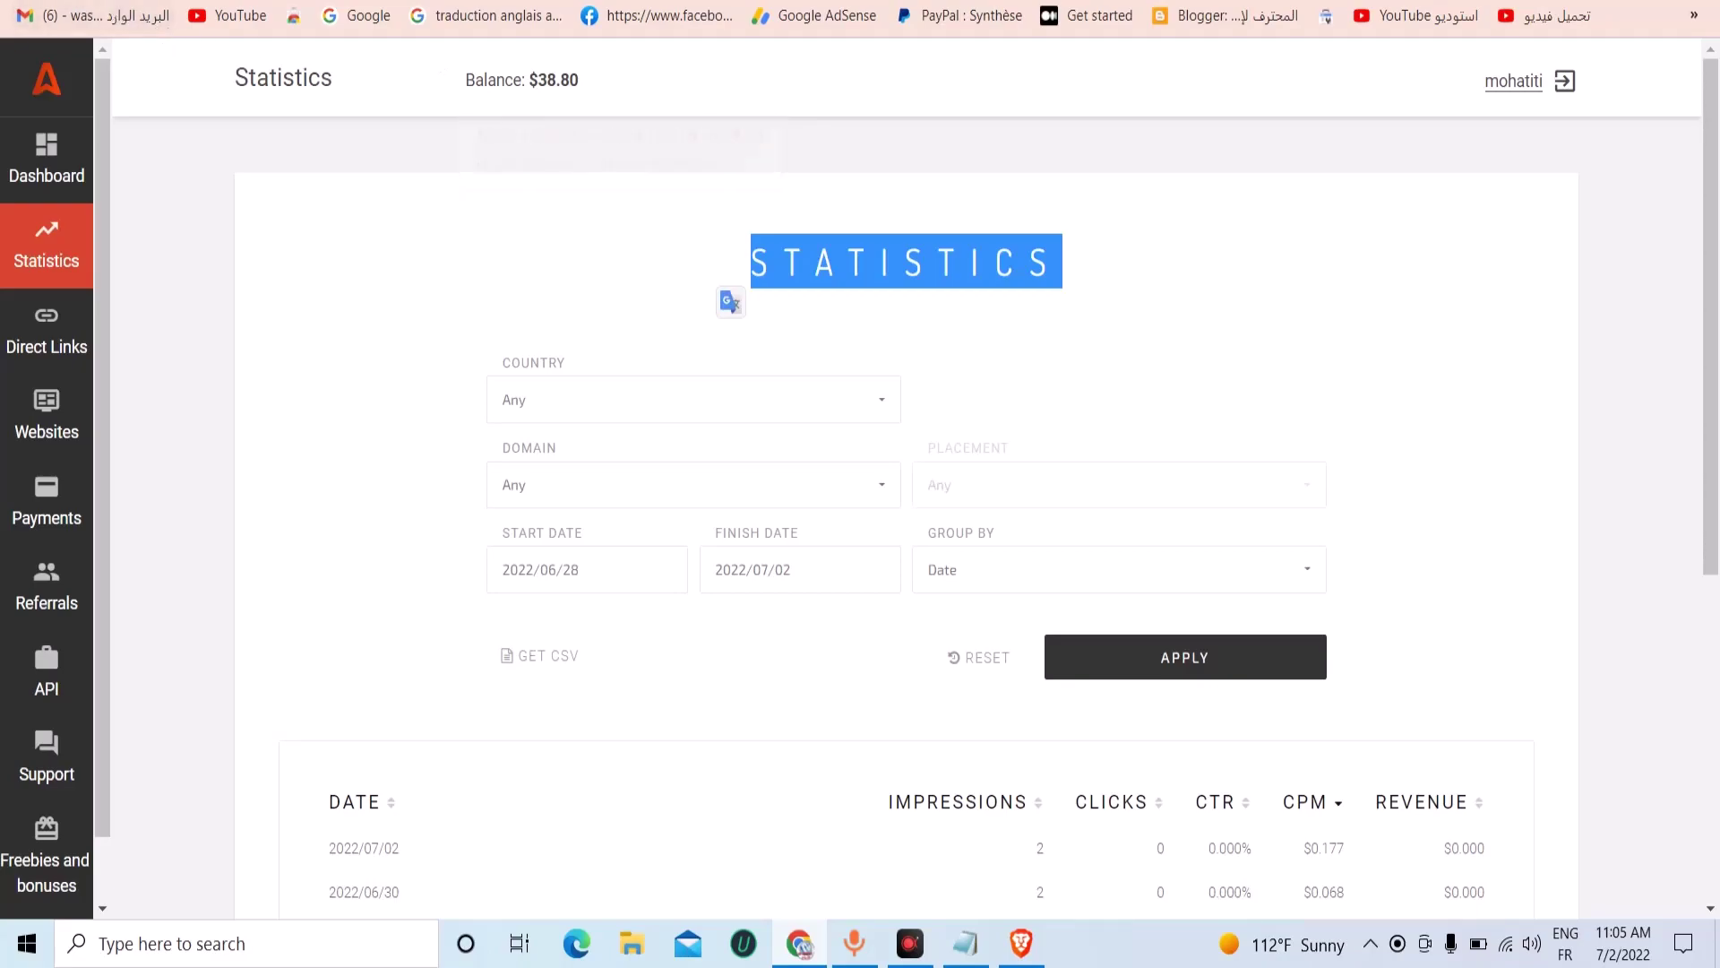
Check the $38.80 Adsterra balance and daily stats: 19 impressions, 0 clicks, $0.001 revenue.
mouse_move(556, 90)
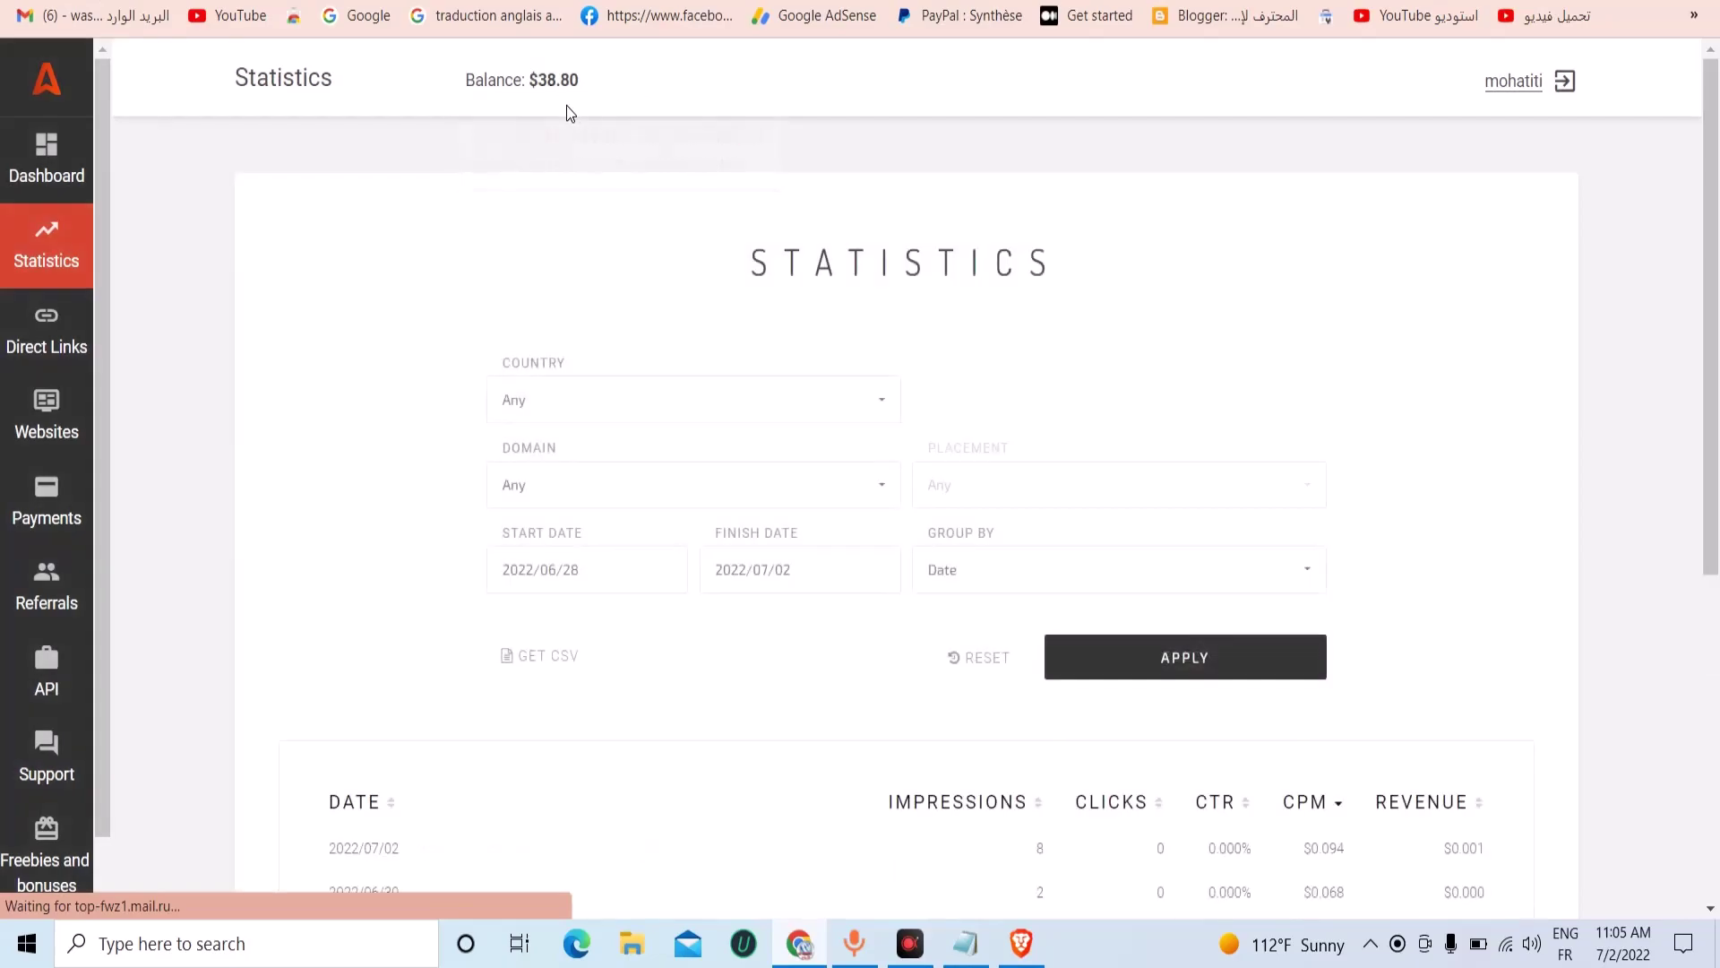
scroll(1477, 546, down, 4)
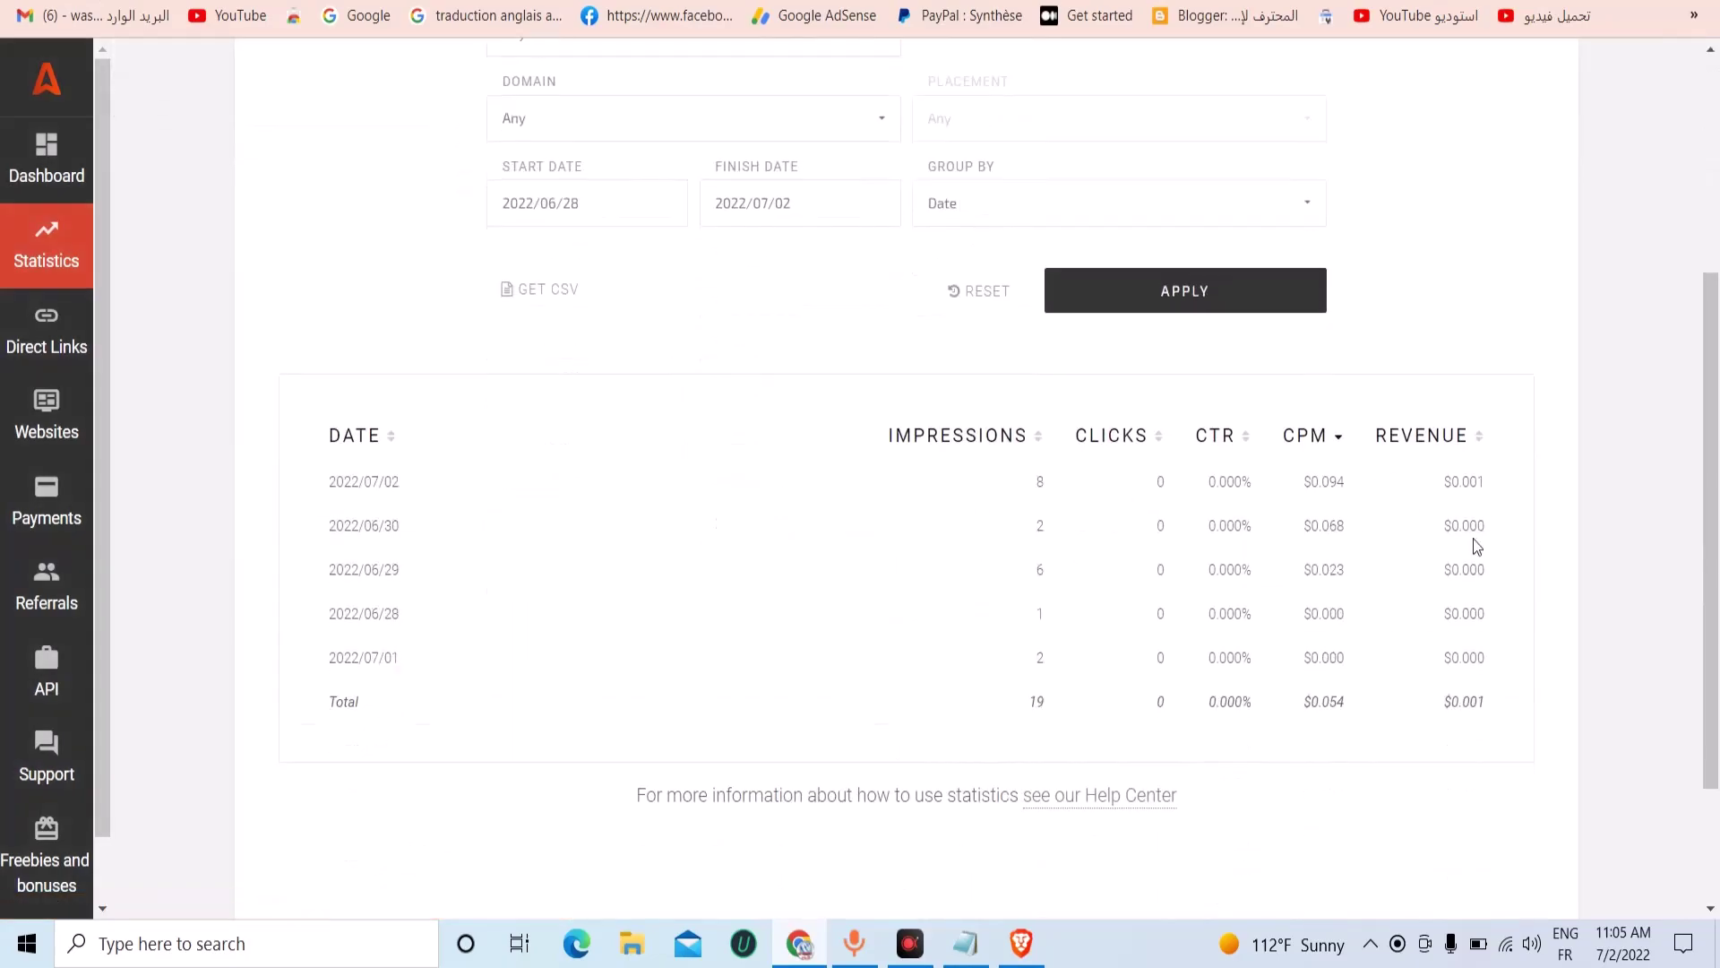